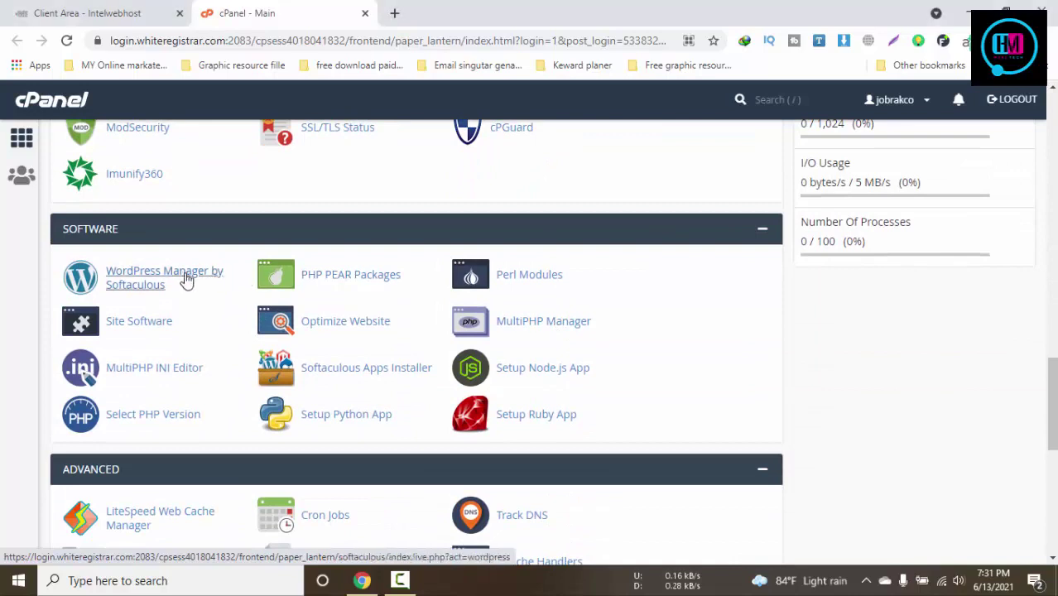
# Open Softaculous WordPress Manager and bring up the new WordPress 5.7.2 install form
pyautogui.click(185, 280)
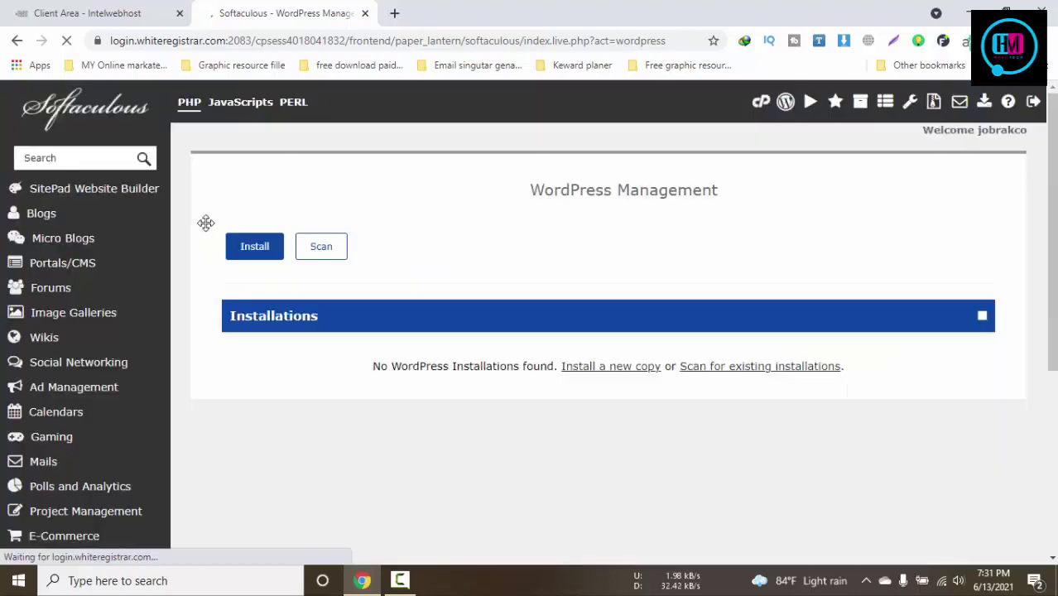
pyautogui.click(254, 257)
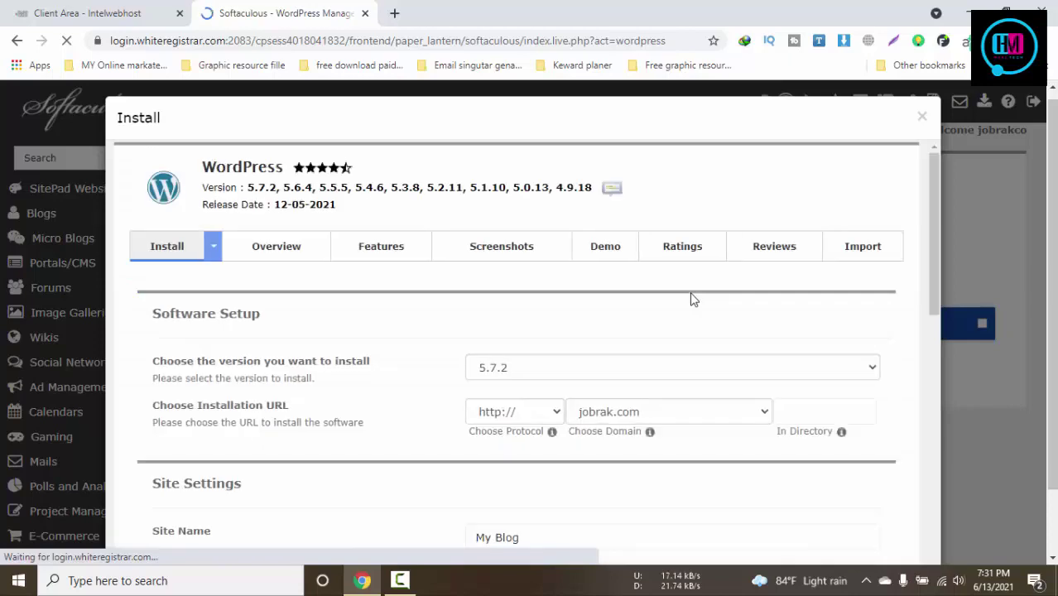
pyautogui.click(659, 404)
pyautogui.click(624, 439)
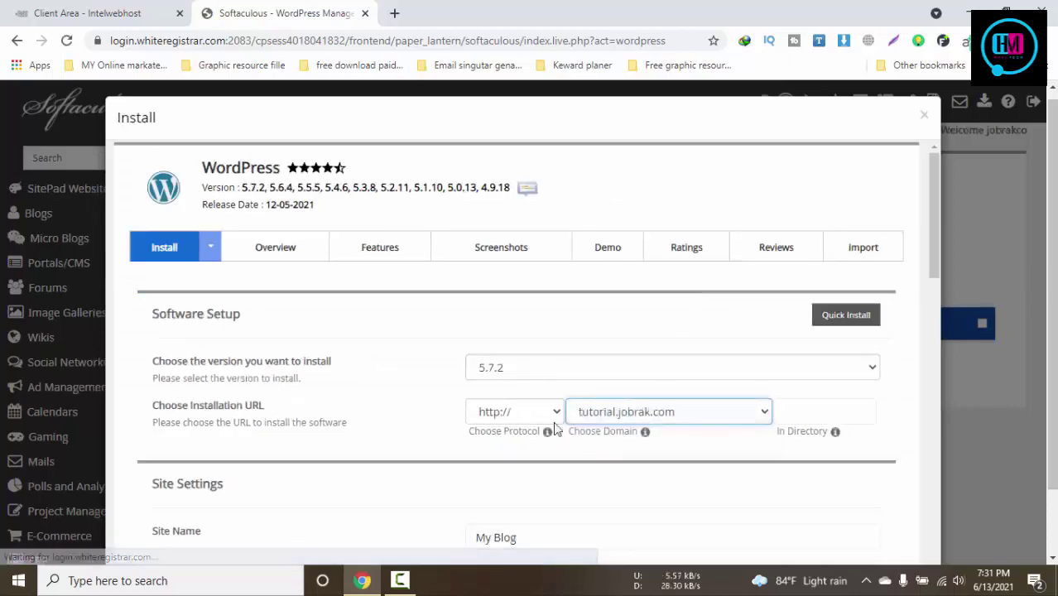
pyautogui.click(530, 412)
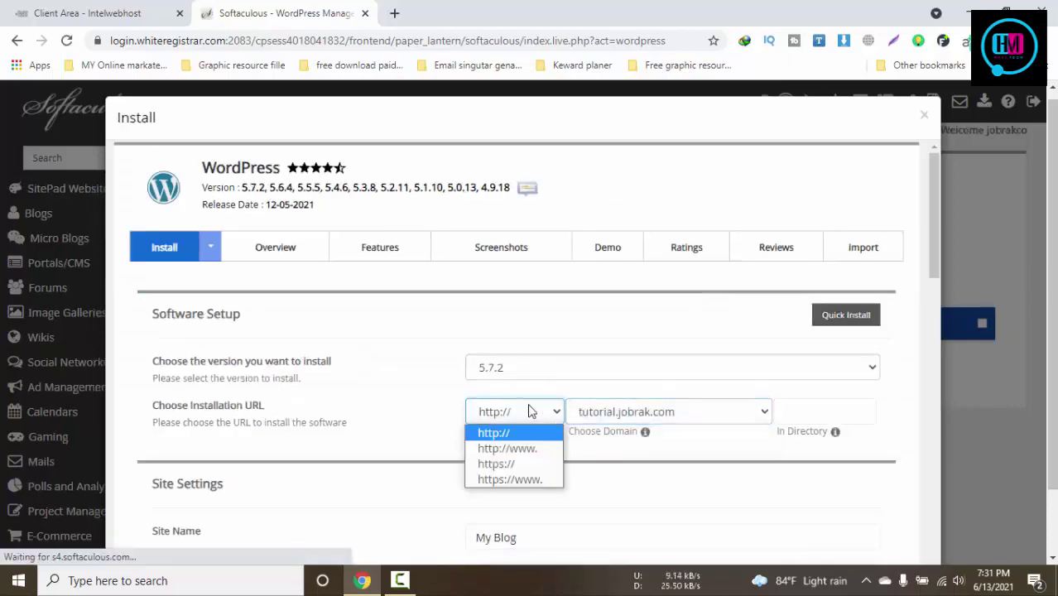
pyautogui.click(515, 448)
pyautogui.scroll(-3, 954, 451)
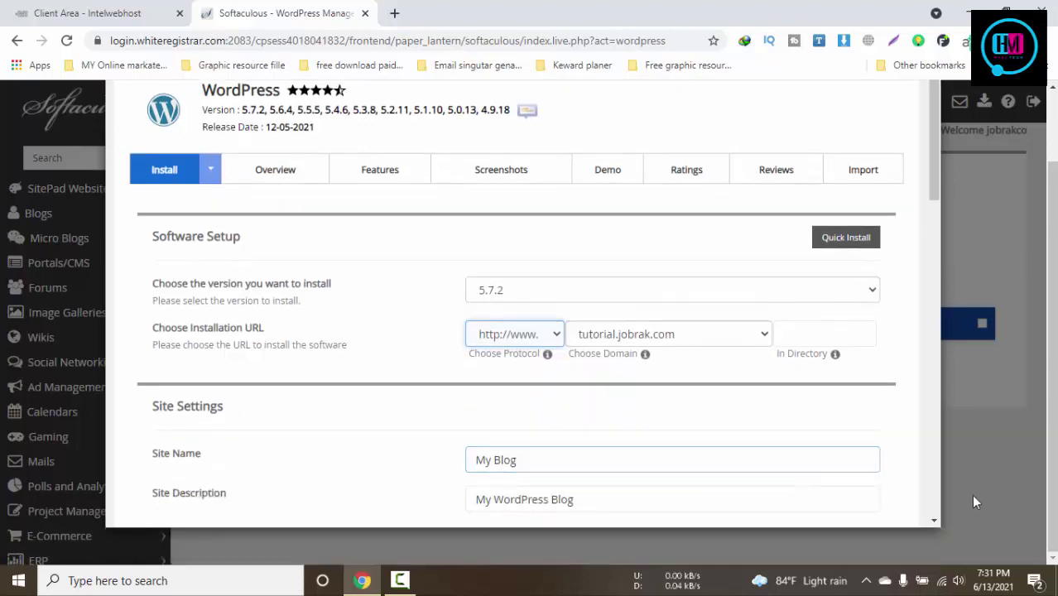
pyautogui.scroll(-3, 771, 403)
# Replace the default admin password with a new one
pyautogui.click(524, 262)
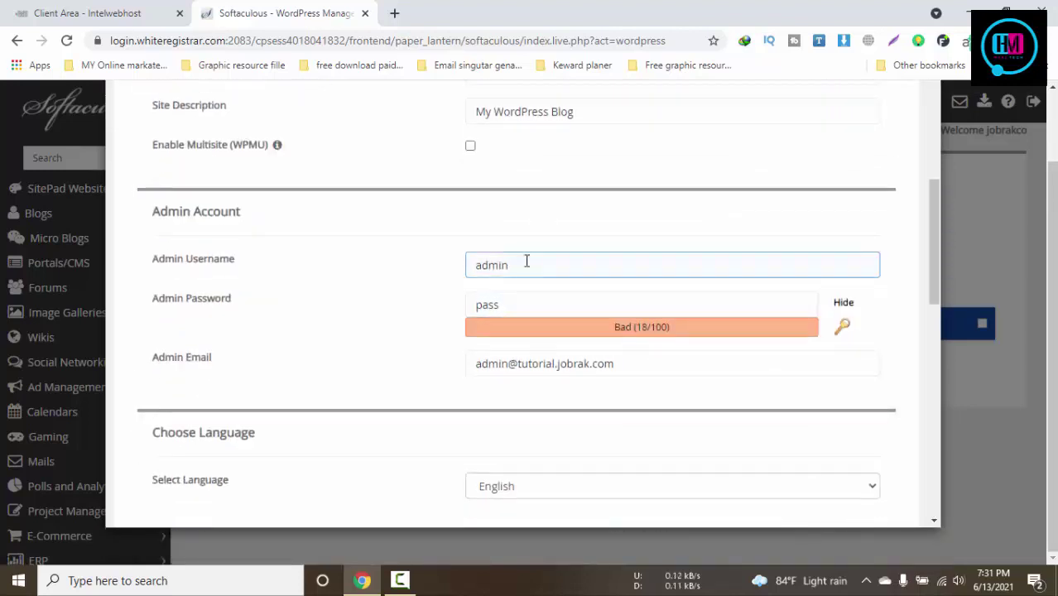
pyautogui.moveTo(524, 263); pyautogui.dragTo(441, 268)
pyautogui.moveTo(506, 303); pyautogui.dragTo(427, 307)
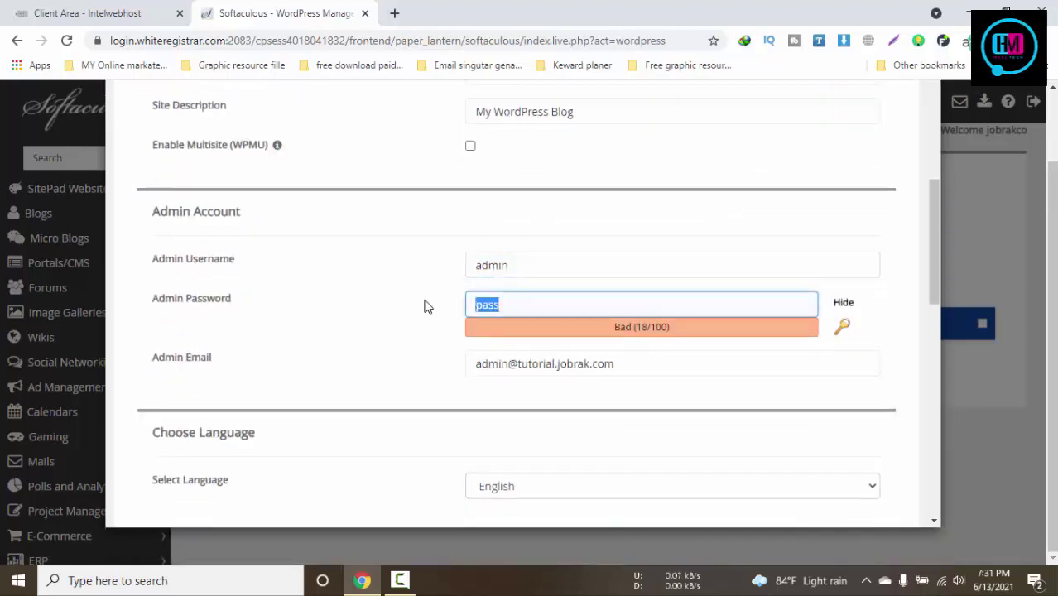
pyautogui.write('admin')
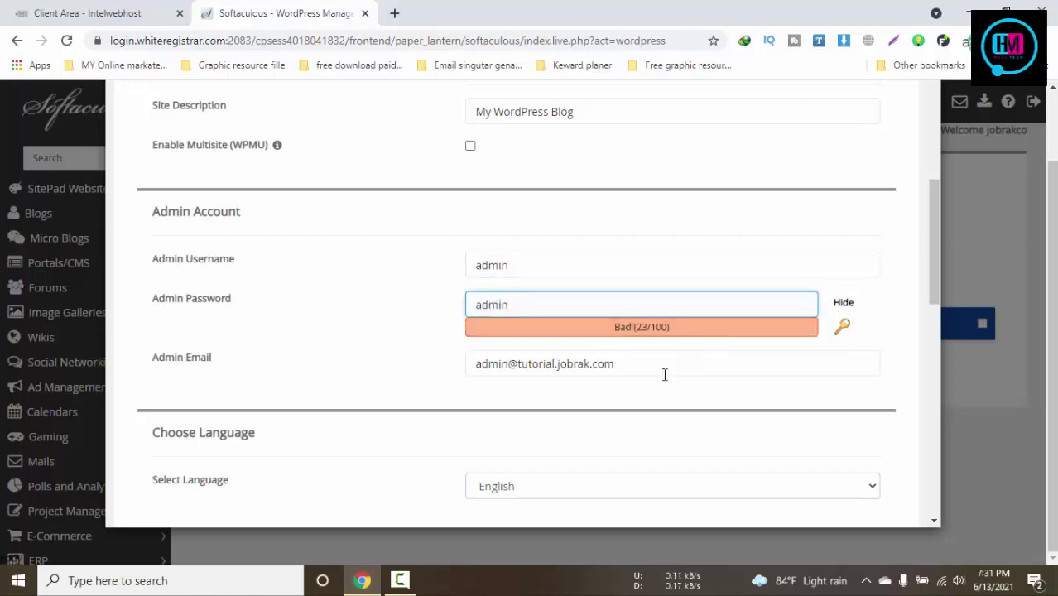
pyautogui.scroll(-5, 664, 373)
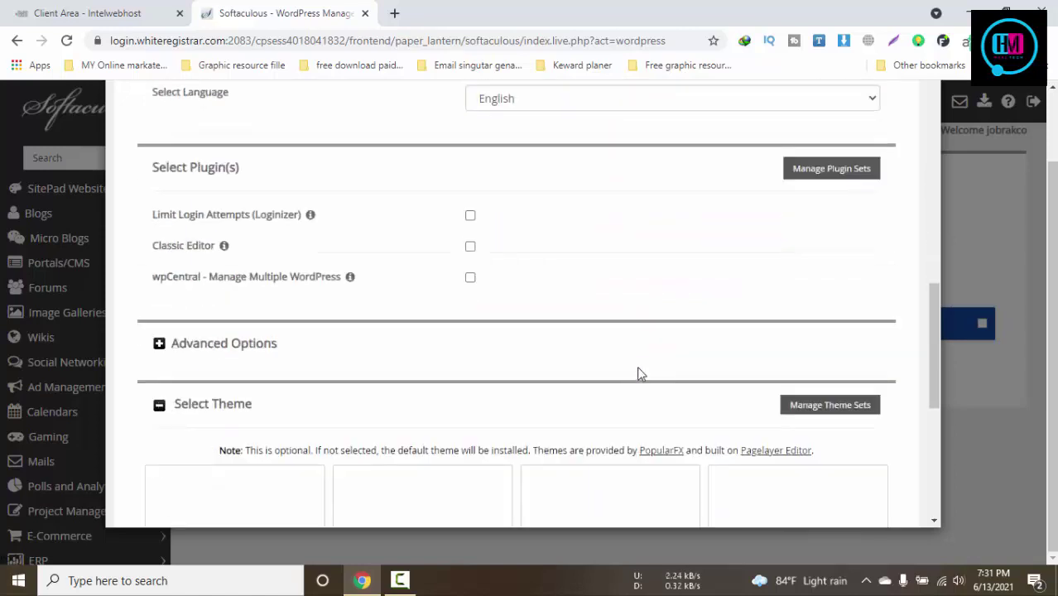
pyautogui.scroll(5, 638, 371)
pyautogui.scroll(-10, 626, 367)
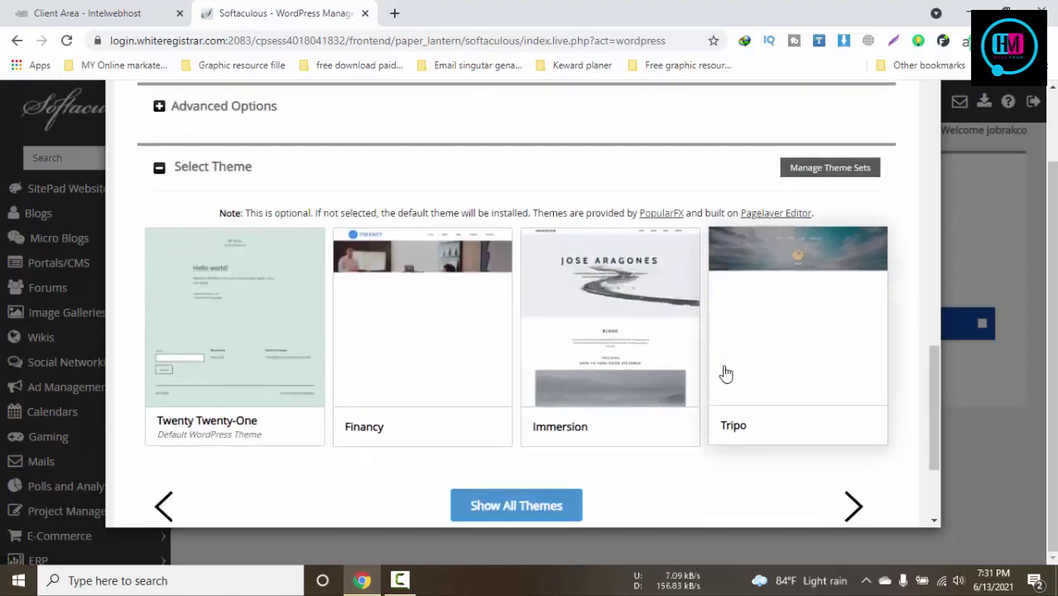
pyautogui.scroll(10, 383, 387)
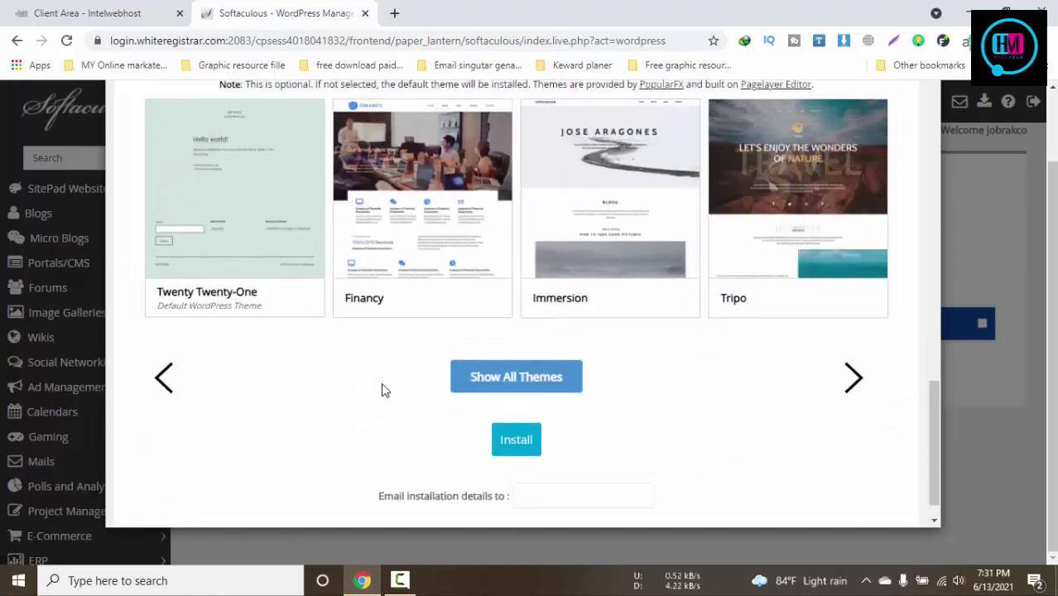
pyautogui.scroll(7, 508, 353)
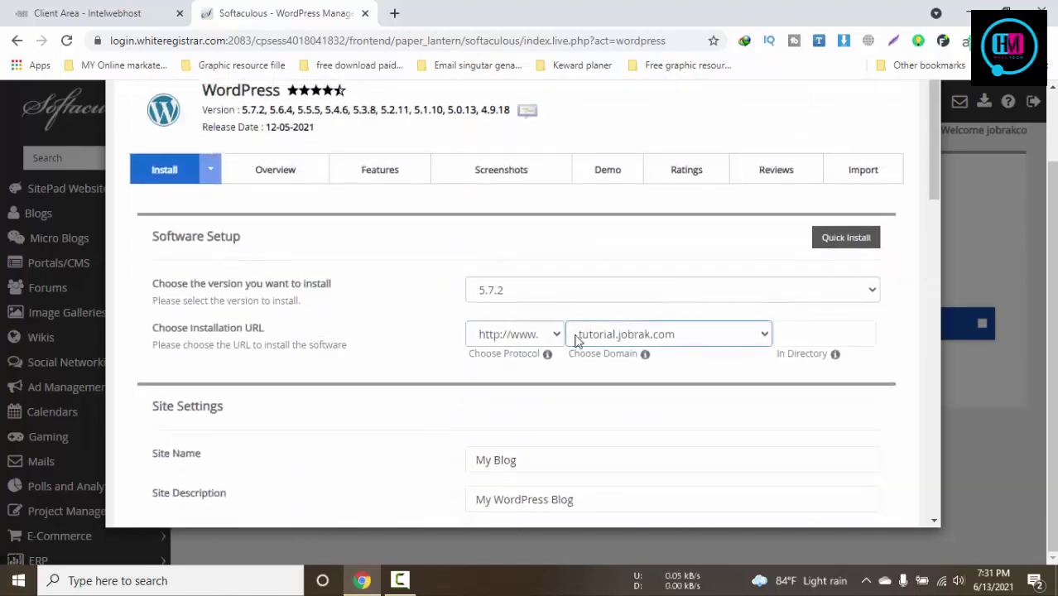
pyautogui.scroll(-15, 449, 338)
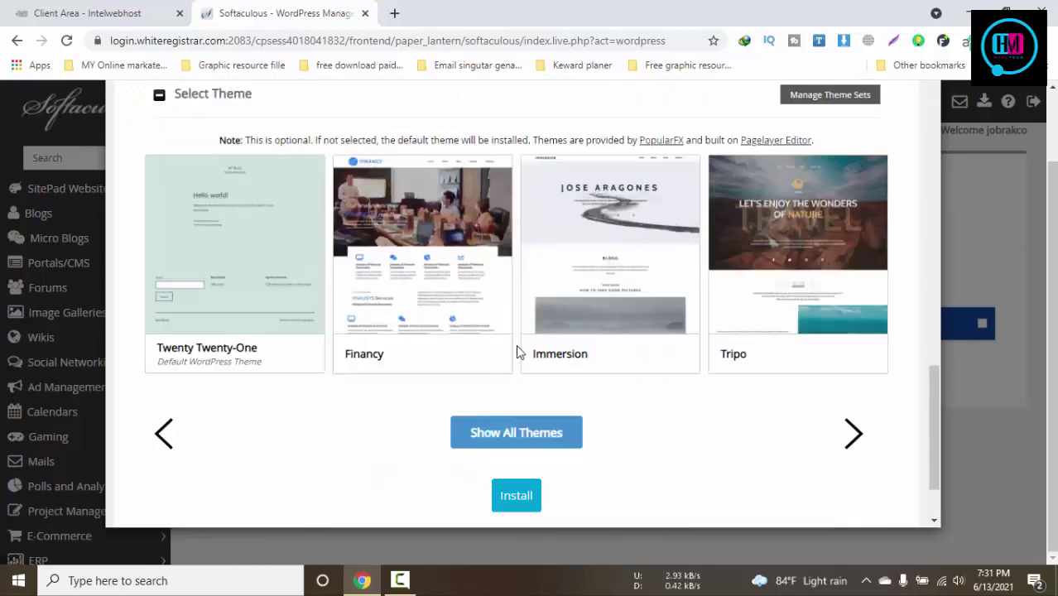
# Install WordPress and open the new site and its admin page in new tabs
pyautogui.click(534, 495)
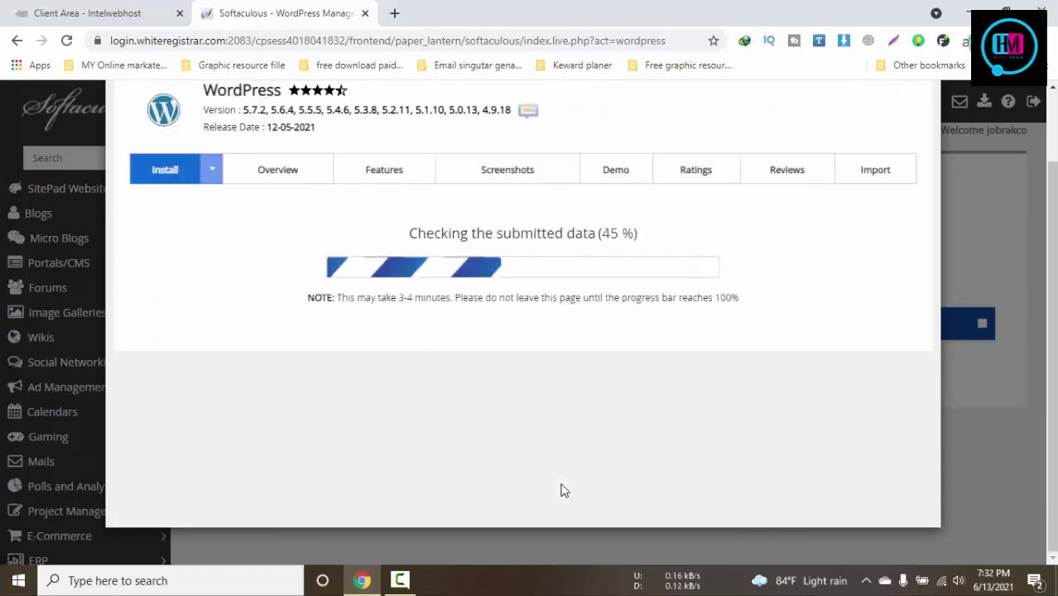
pyautogui.click(397, 582)
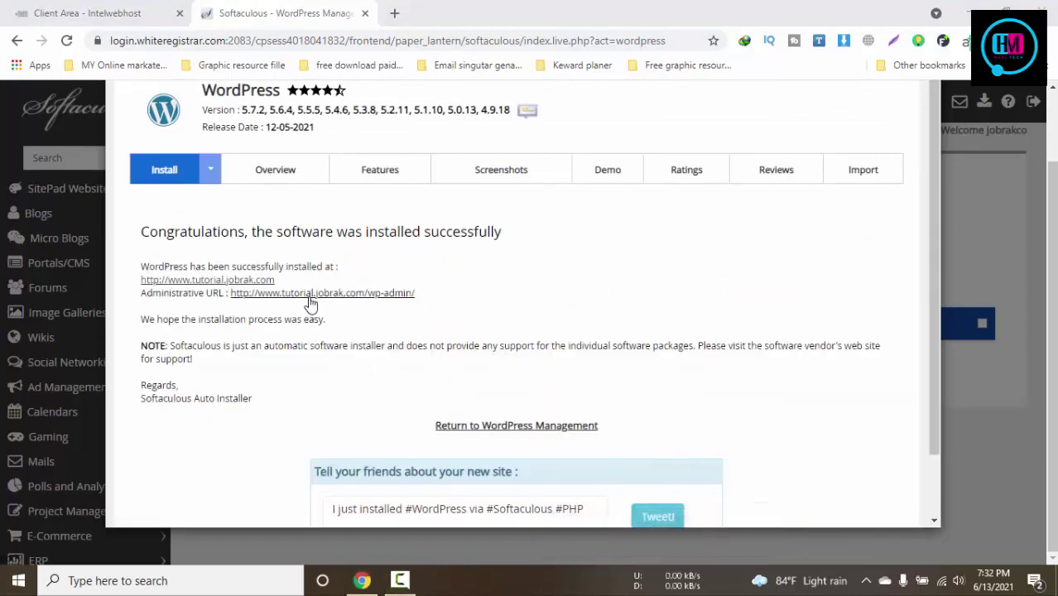
pyautogui.middleClick(307, 294)
pyautogui.middleClick(232, 294)
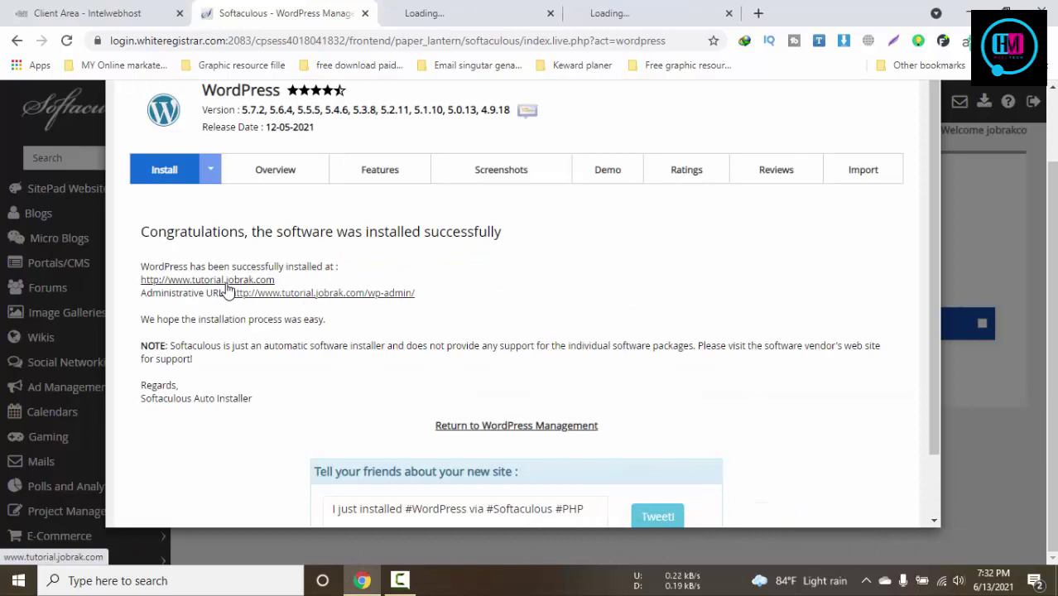
pyautogui.click(501, 12)
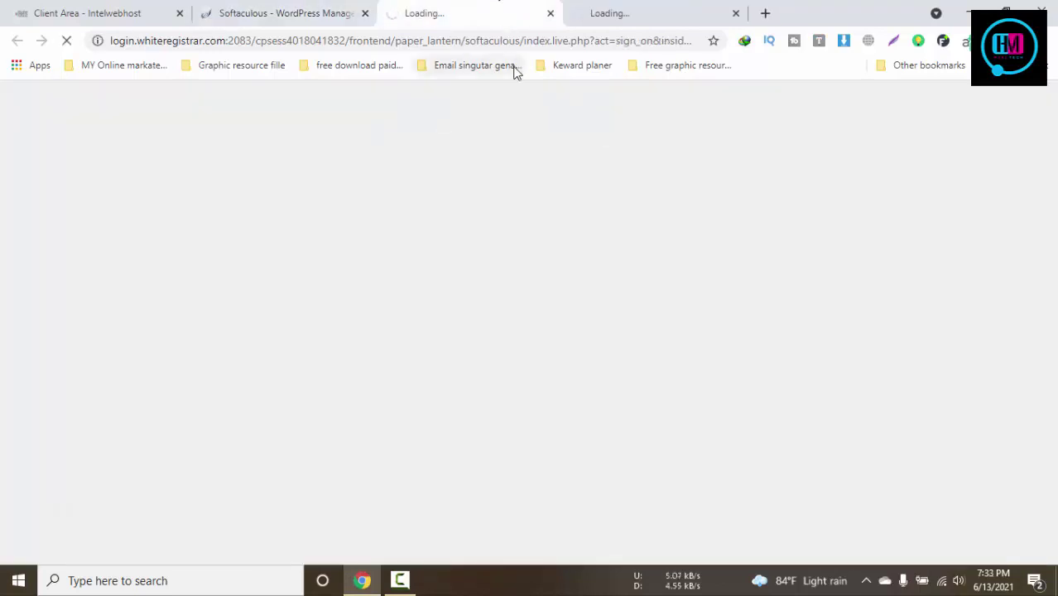
# Close the Softaculous and Client Area tabs
pyautogui.click(668, 8)
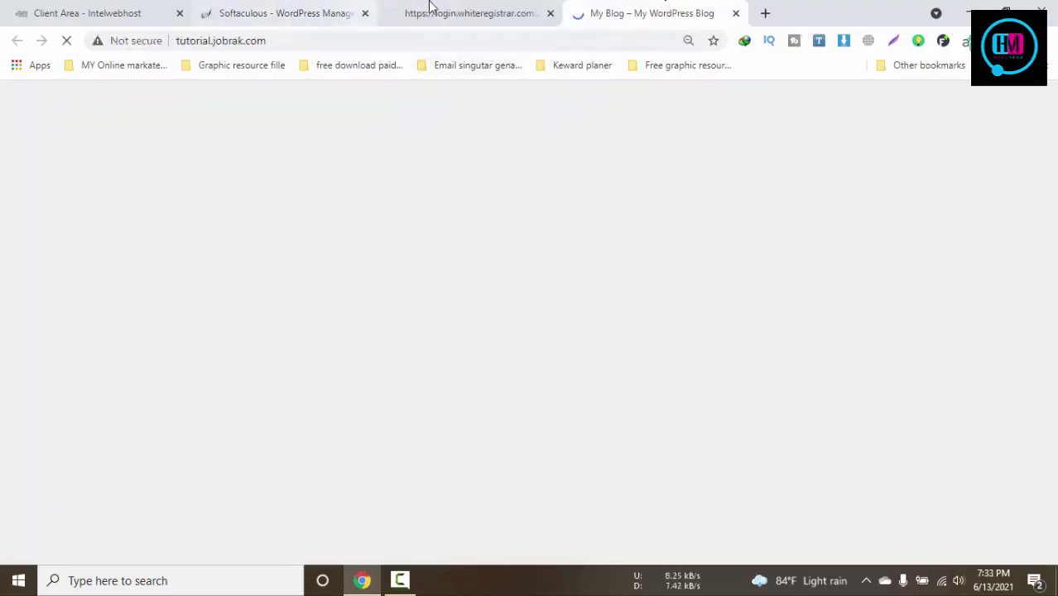
pyautogui.click(429, 6)
pyautogui.click(365, 13)
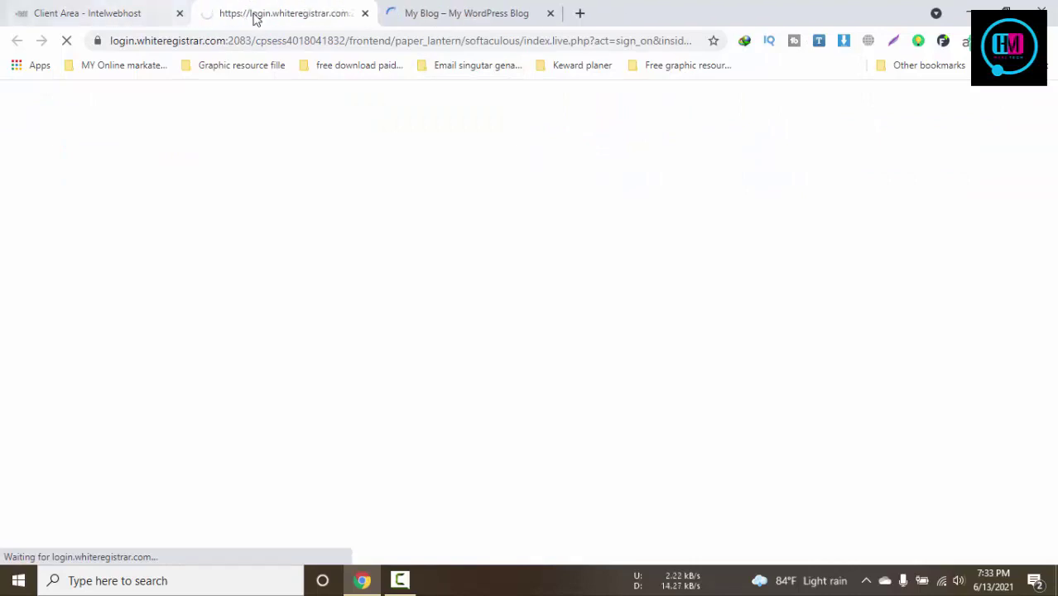
pyautogui.click(179, 13)
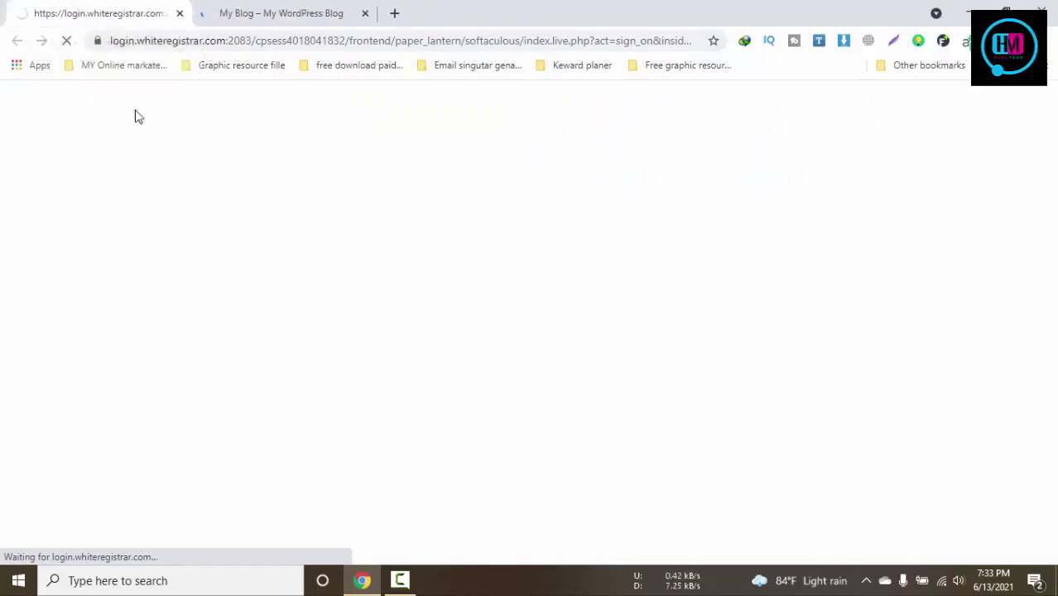
# Compare the new site's home page with its WordPress dashboard
pyautogui.click(280, 16)
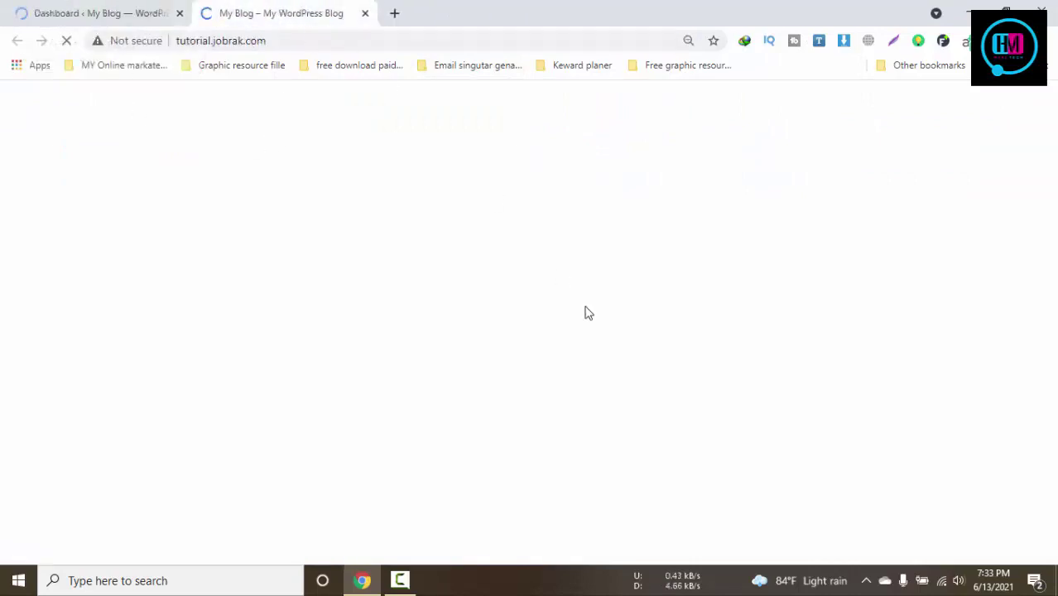
pyautogui.click(132, 15)
pyautogui.click(241, 8)
pyautogui.click(115, 9)
pyautogui.click(236, 9)
pyautogui.click(90, 12)
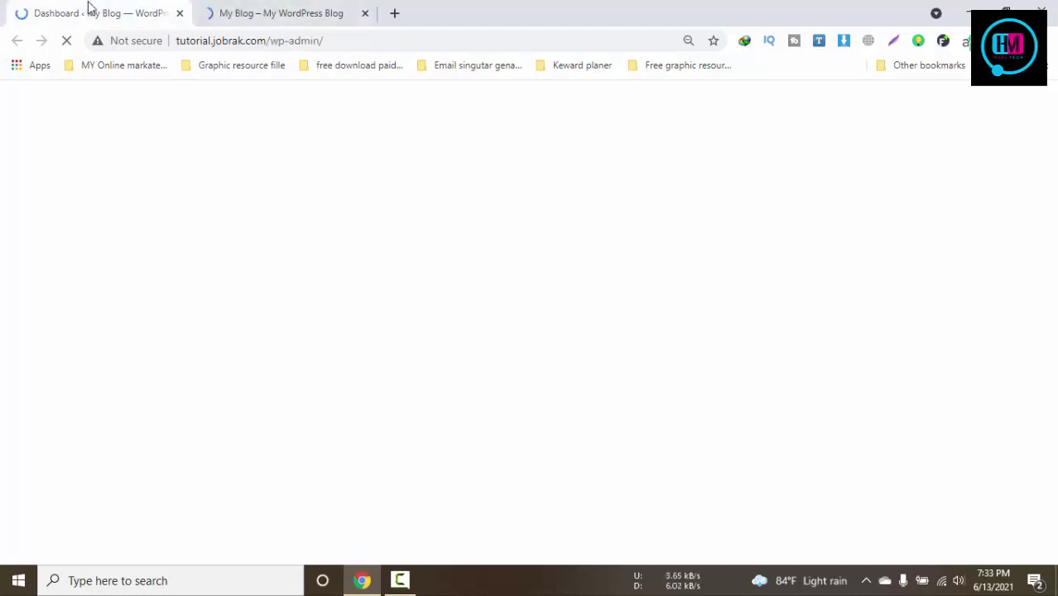
# Open Appearance > Themes, then minimize Chrome to the desktop
pyautogui.moveTo(53, 308)
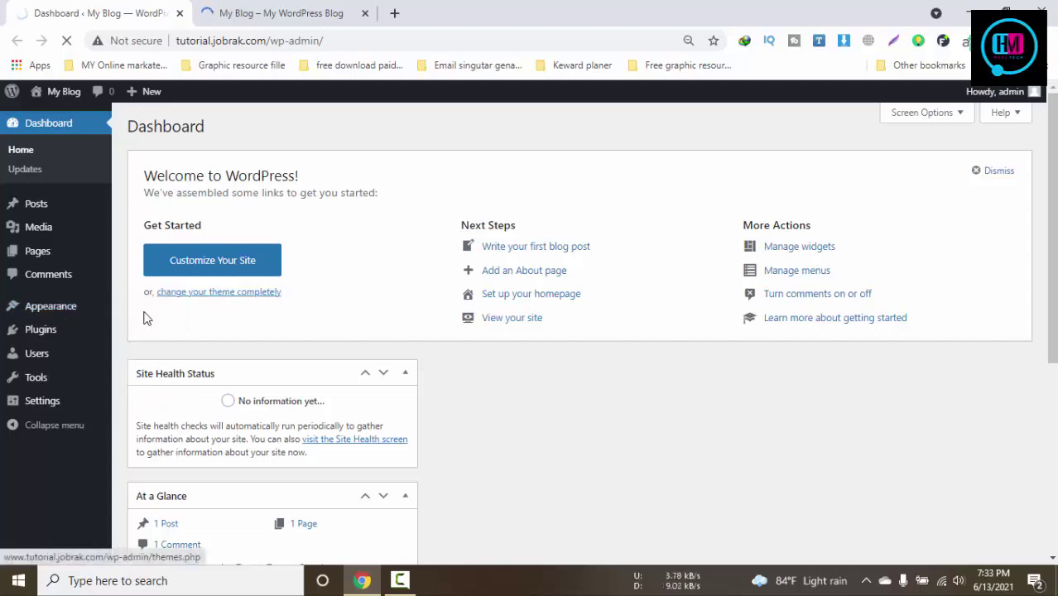
pyautogui.click(282, 7)
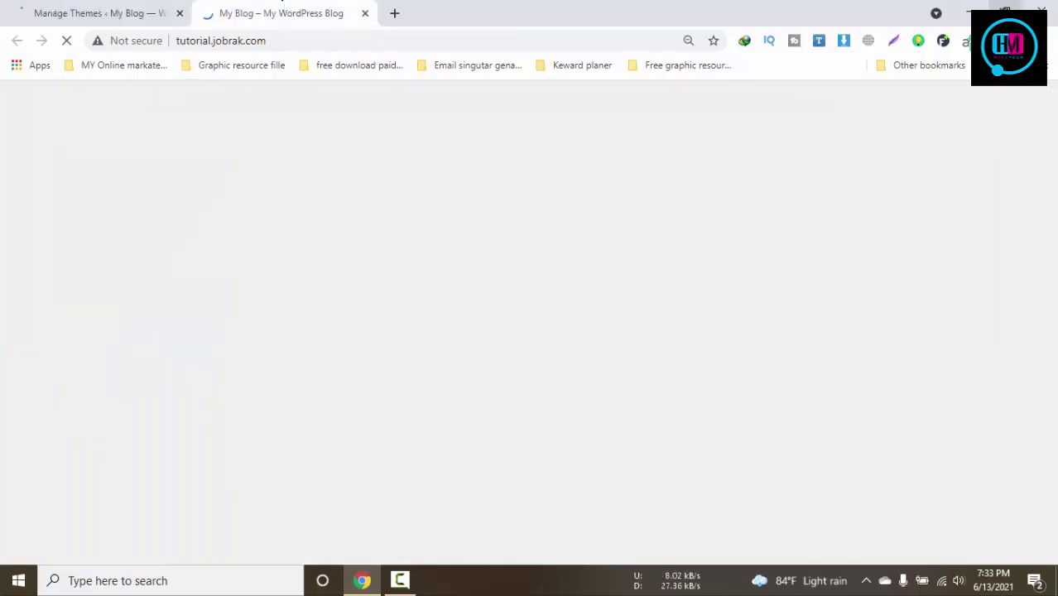
pyautogui.click(968, 12)
# Delete the two wplocker files from the microjobenginepack139 folder
pyautogui.doubleClick(900, 113)
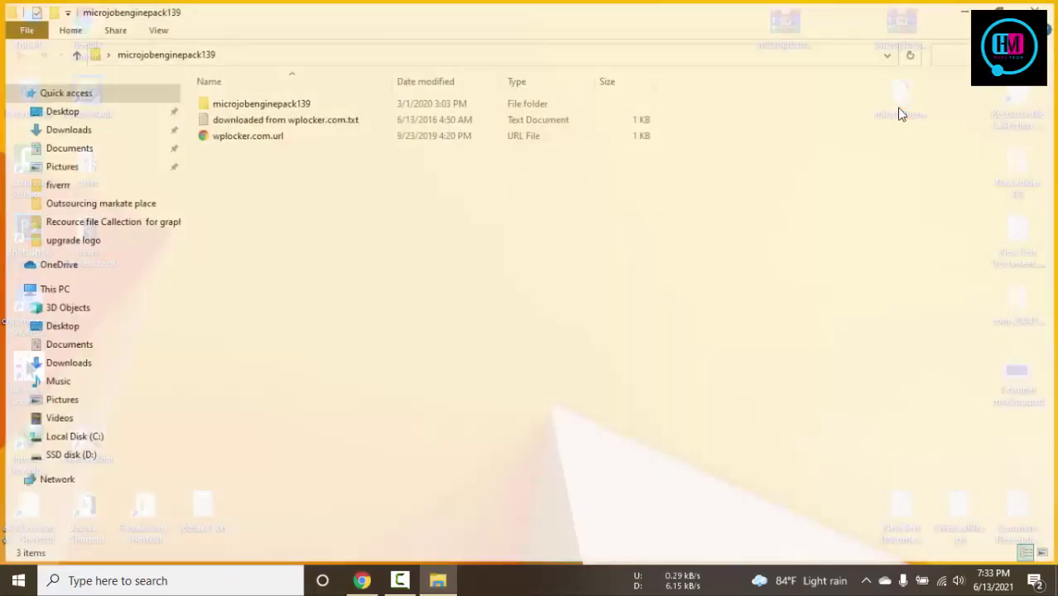
pyautogui.moveTo(267, 180); pyautogui.dragTo(274, 126)
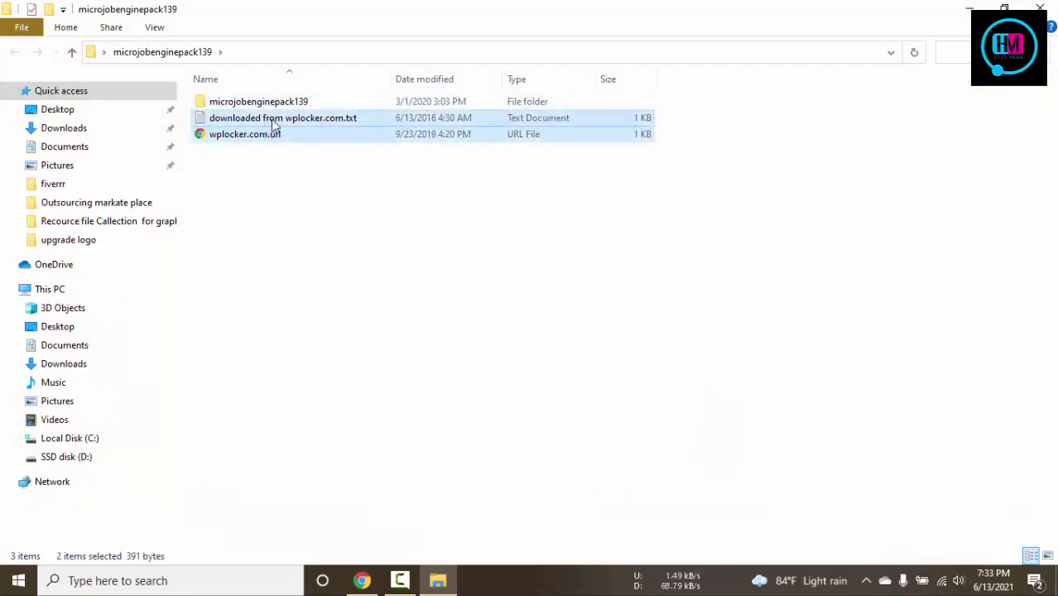
pyautogui.press('Delete')
# Locate microjobengine-1.3.9.zip inside microjobengine-v1.3.9 and return to Chrome
pyautogui.click(283, 104)
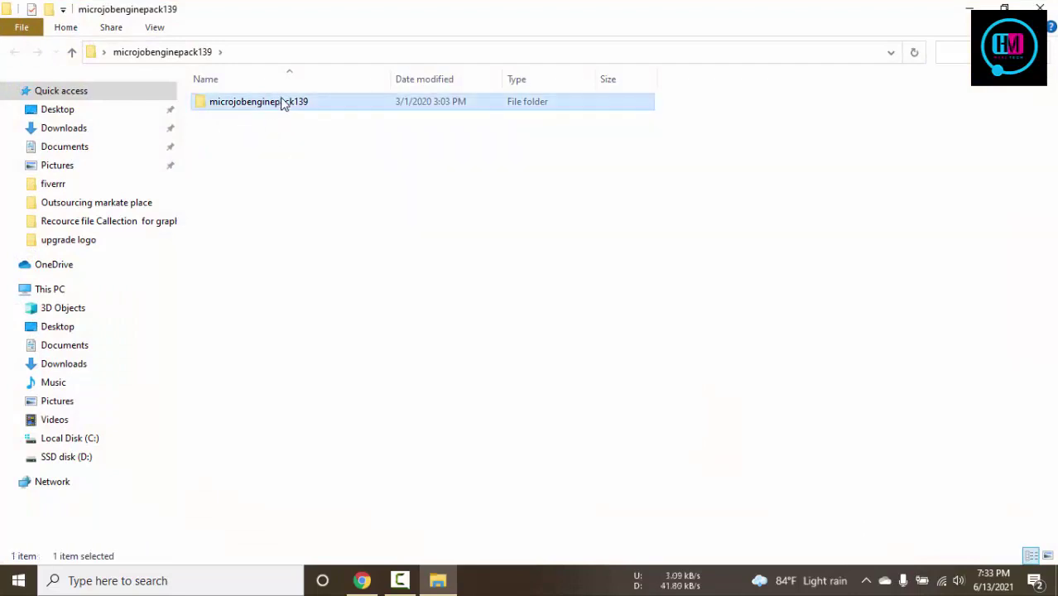
pyautogui.doubleClick(283, 106)
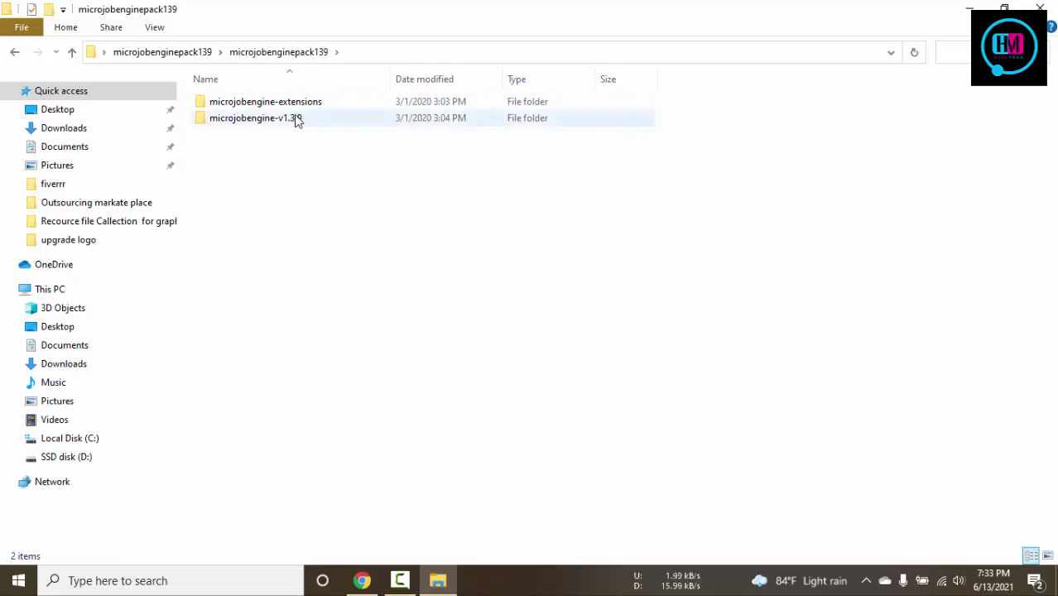
pyautogui.doubleClick(297, 121)
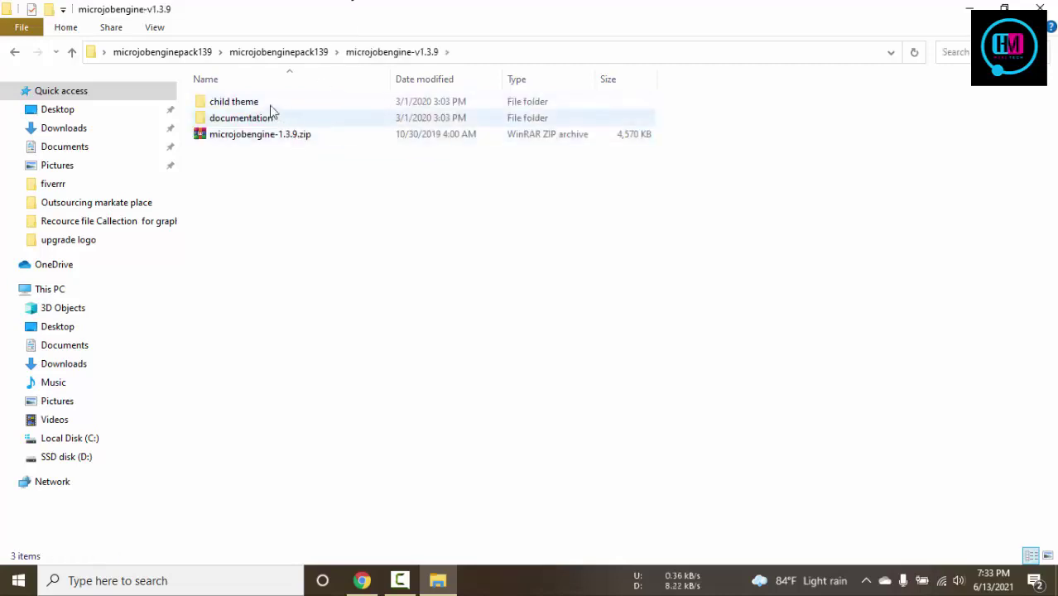
pyautogui.doubleClick(258, 103)
pyautogui.moveTo(380, 6); pyautogui.dragTo(595, 97)
pyautogui.press('BackSpace')
pyautogui.click(520, 232)
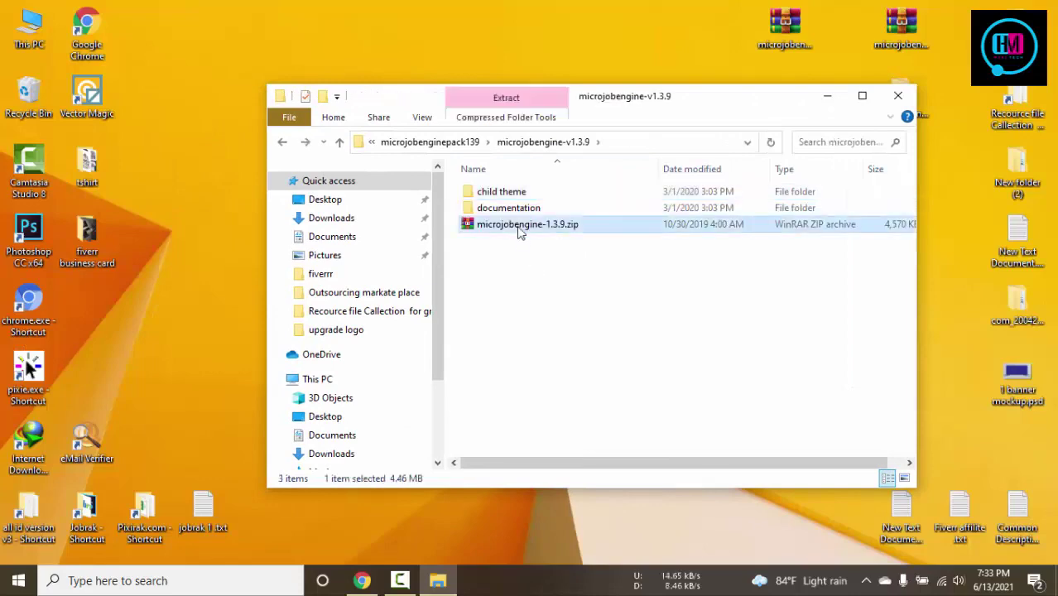
pyautogui.click(362, 580)
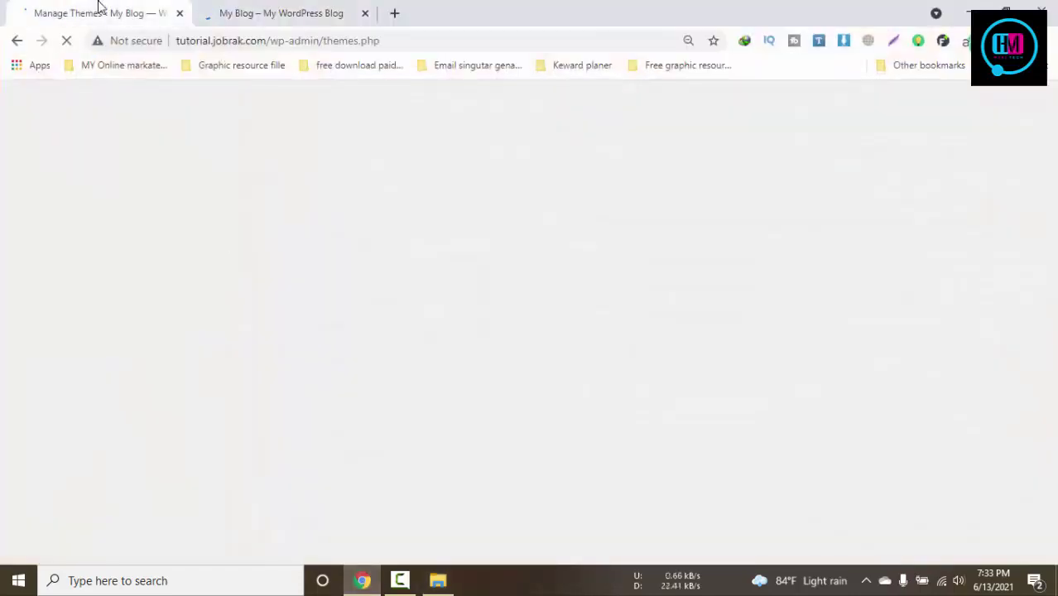
# Check the blog's homepage, then go to Appearance > Themes > Add New
pyautogui.click(290, 18)
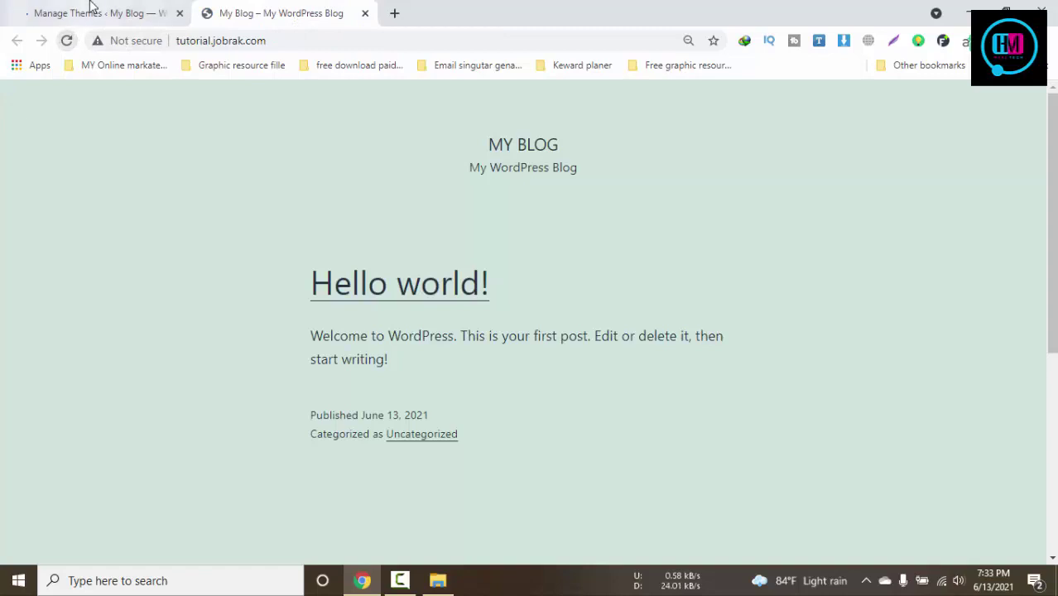
pyautogui.click(91, 12)
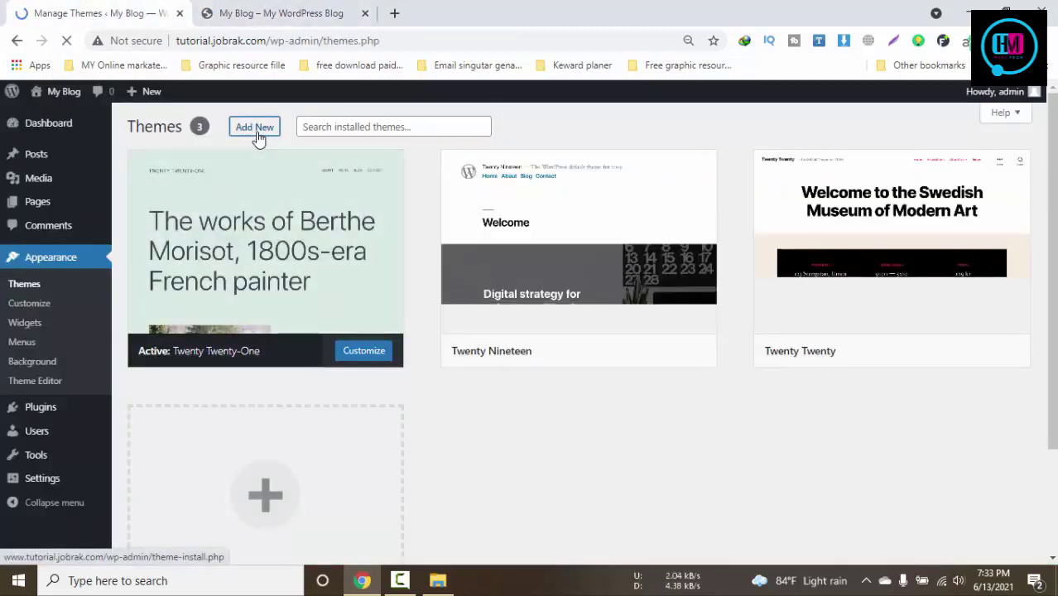
pyautogui.scroll(-2, 417, 204)
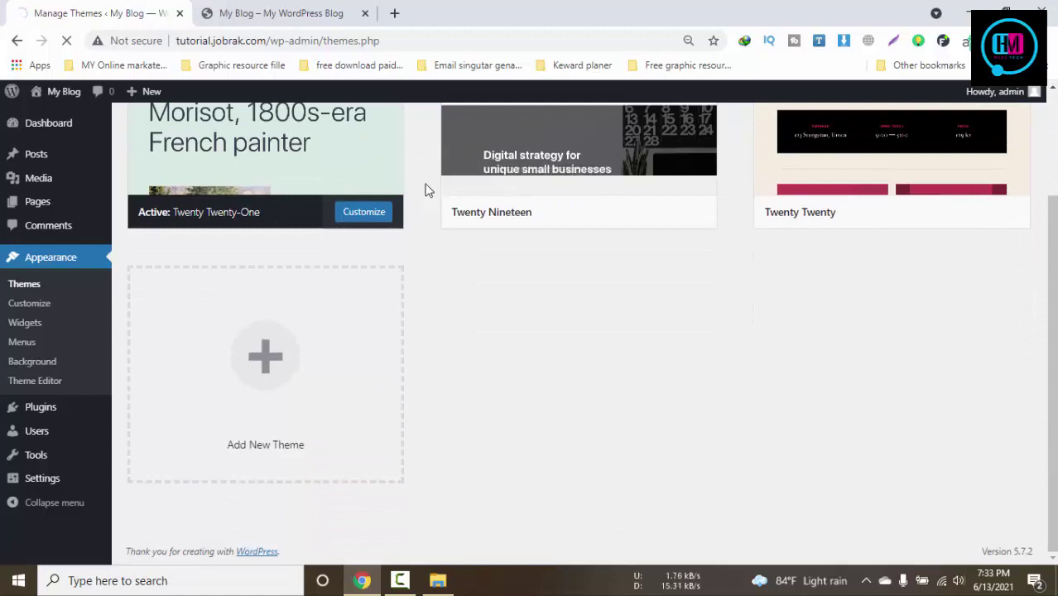
pyautogui.click(320, 8)
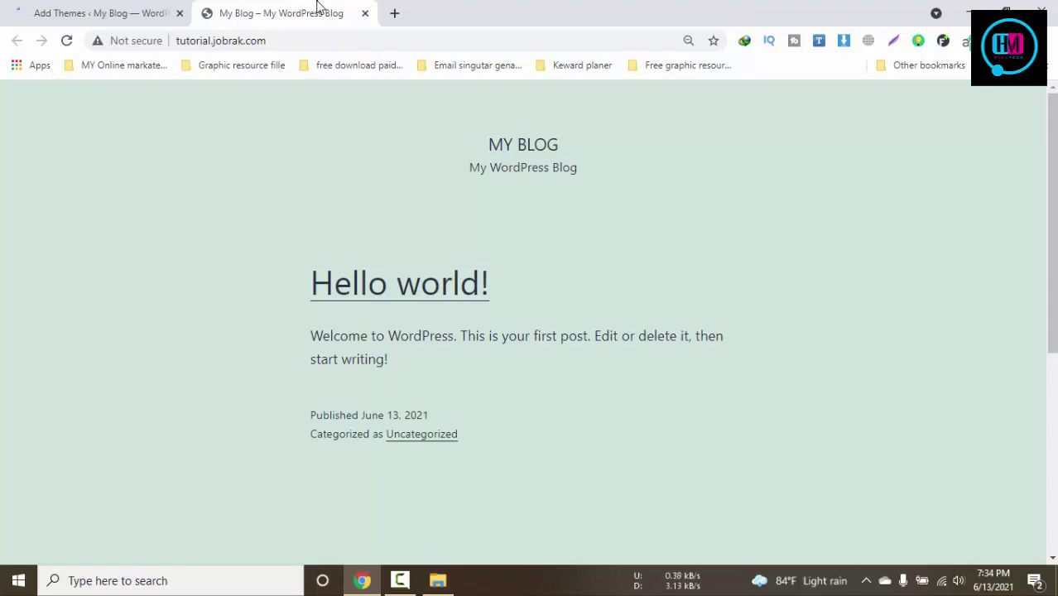
pyautogui.click(71, 11)
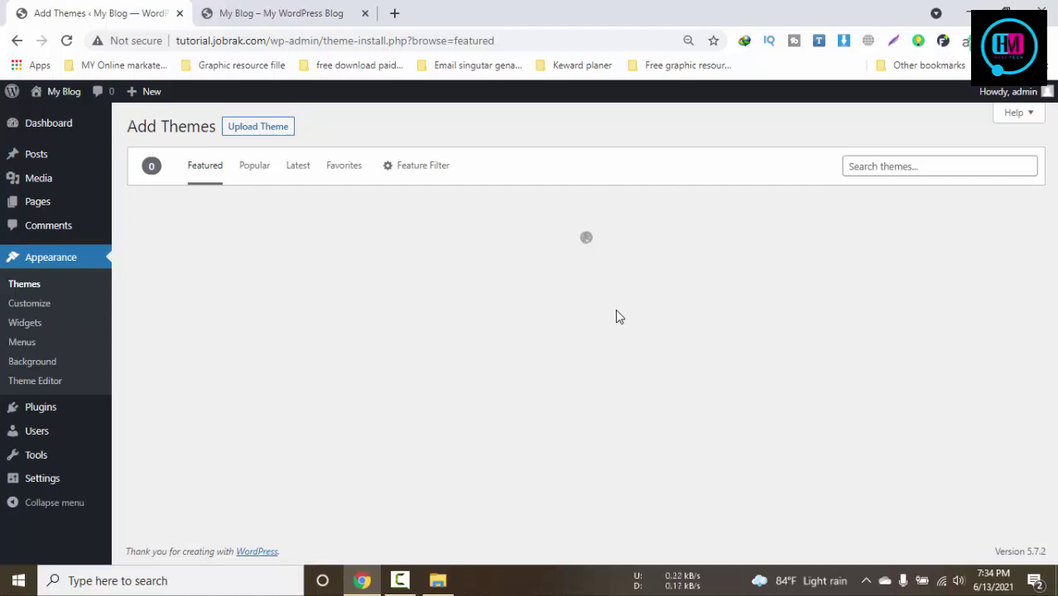
# Upload microjobengine-1.3.9.zip through Upload Theme and install it
pyautogui.click(273, 135)
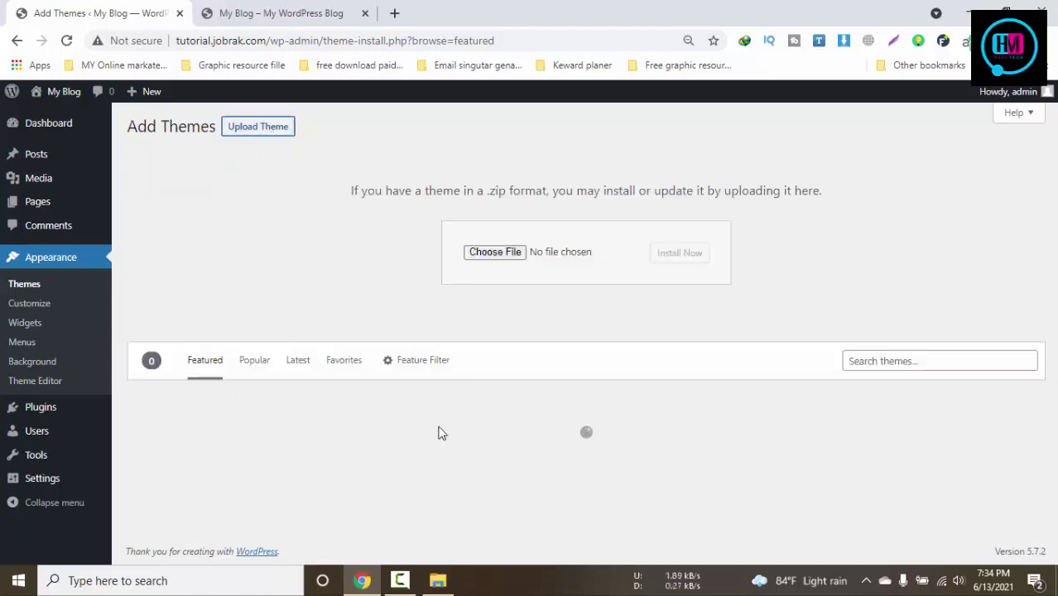
pyautogui.click(437, 582)
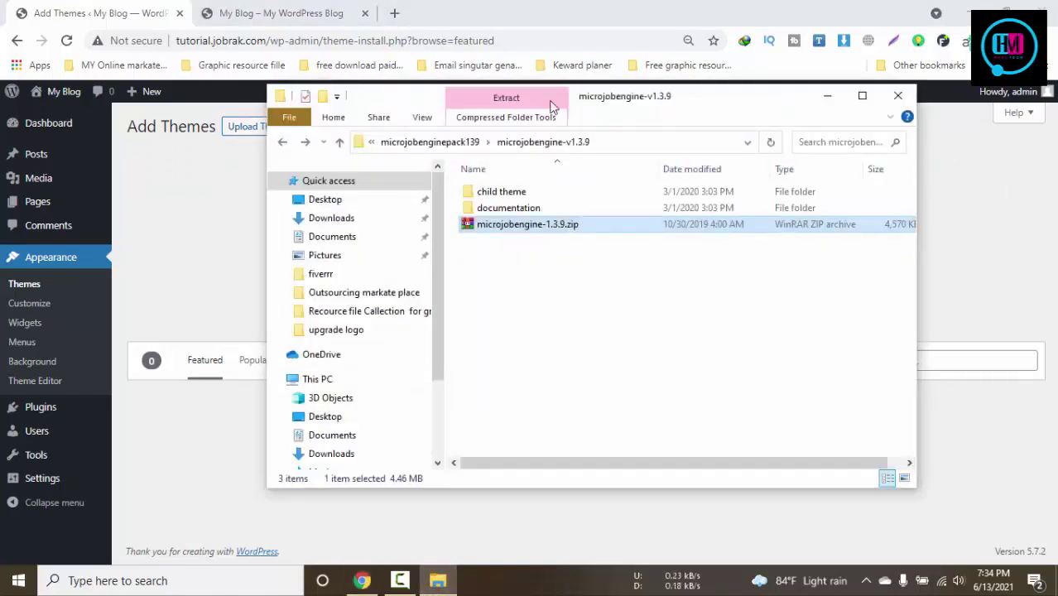
pyautogui.moveTo(604, 108); pyautogui.dragTo(951, 121)
pyautogui.moveTo(836, 238); pyautogui.dragTo(491, 253)
pyautogui.click(688, 261)
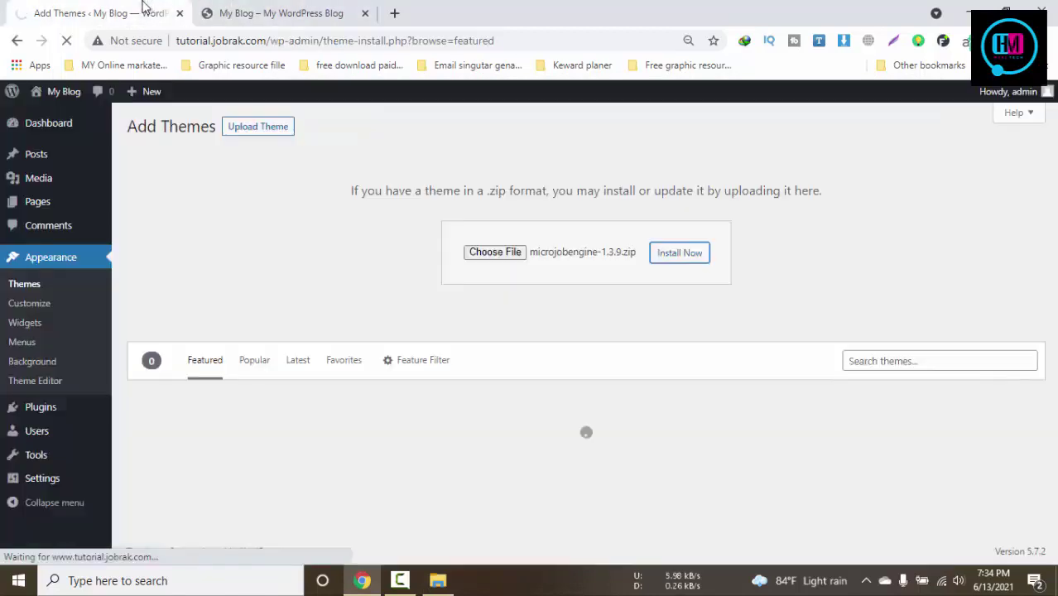
pyautogui.click(400, 580)
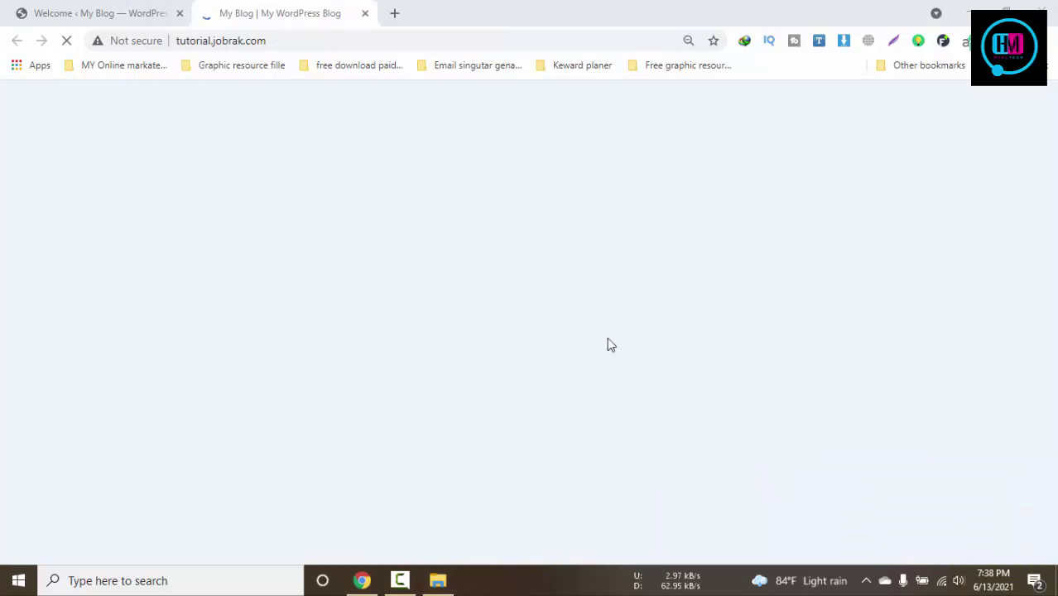
pyautogui.click(96, 10)
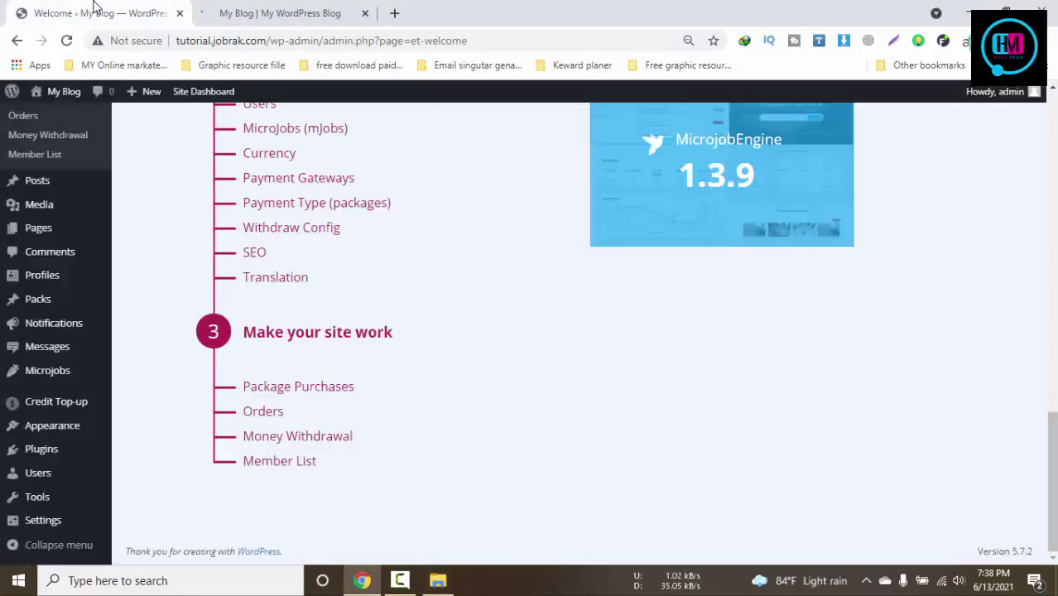
# Scroll through the new MicrojobENGINE front page
pyautogui.click(263, 8)
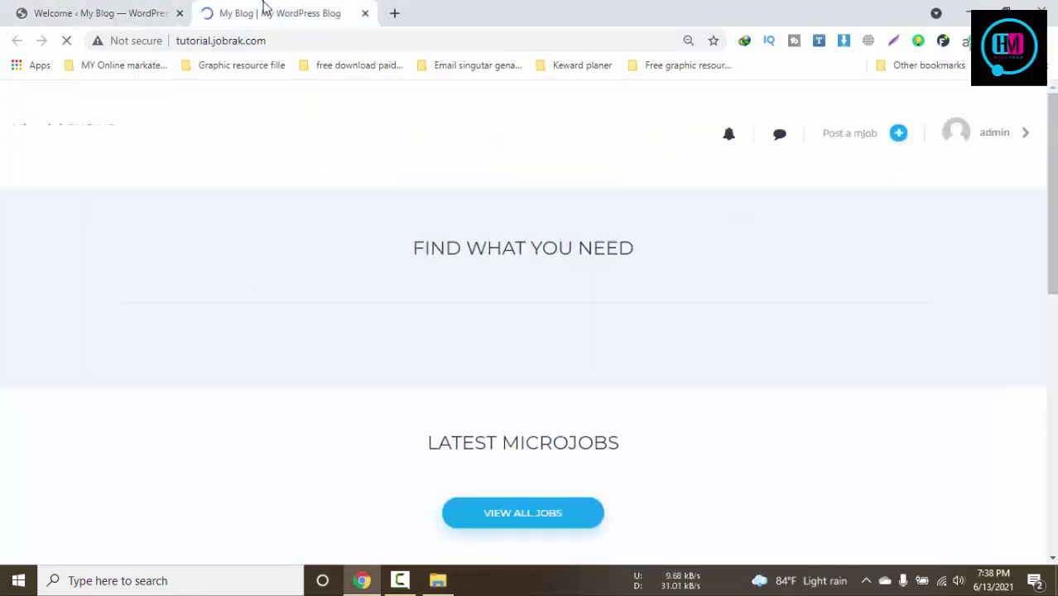
pyautogui.scroll(-8, 709, 475)
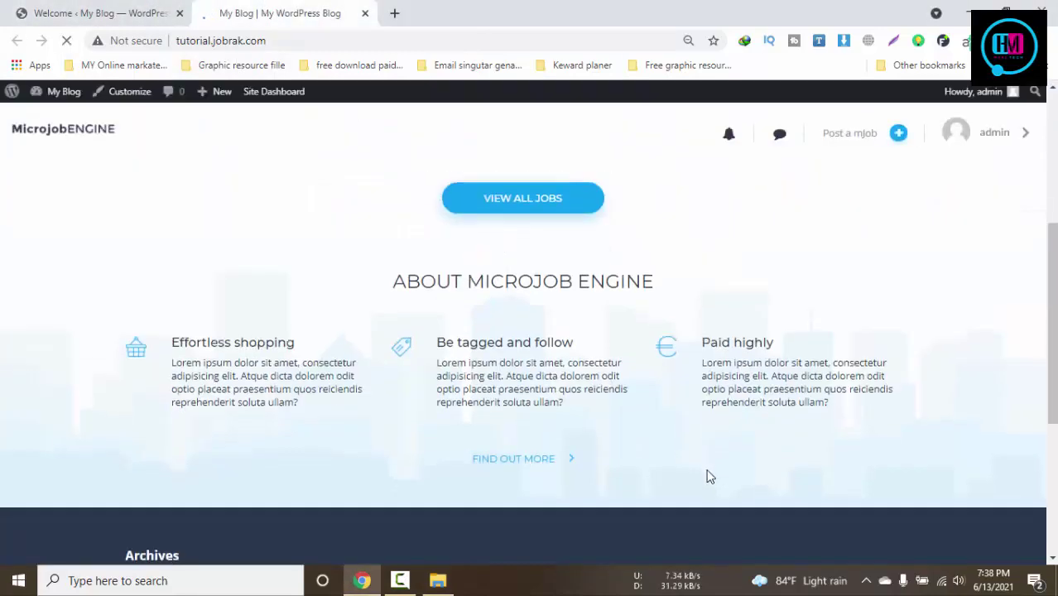
pyautogui.scroll(3, 752, 369)
pyautogui.scroll(4, 750, 371)
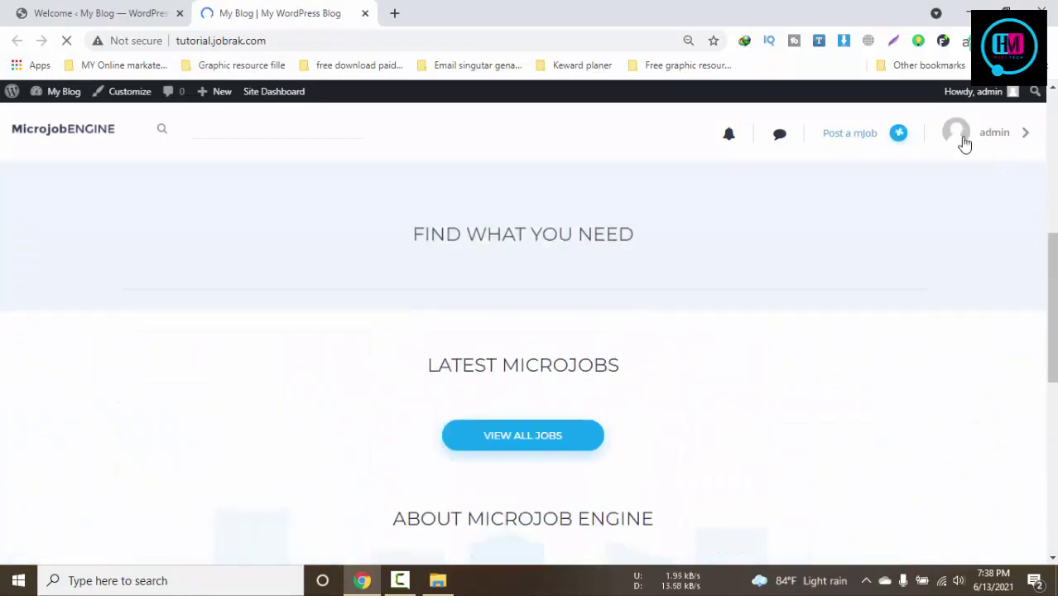
# Open the WordPress Dashboard from the welcome page and scroll through it
pyautogui.click(162, 7)
pyautogui.scroll(6, 589, 397)
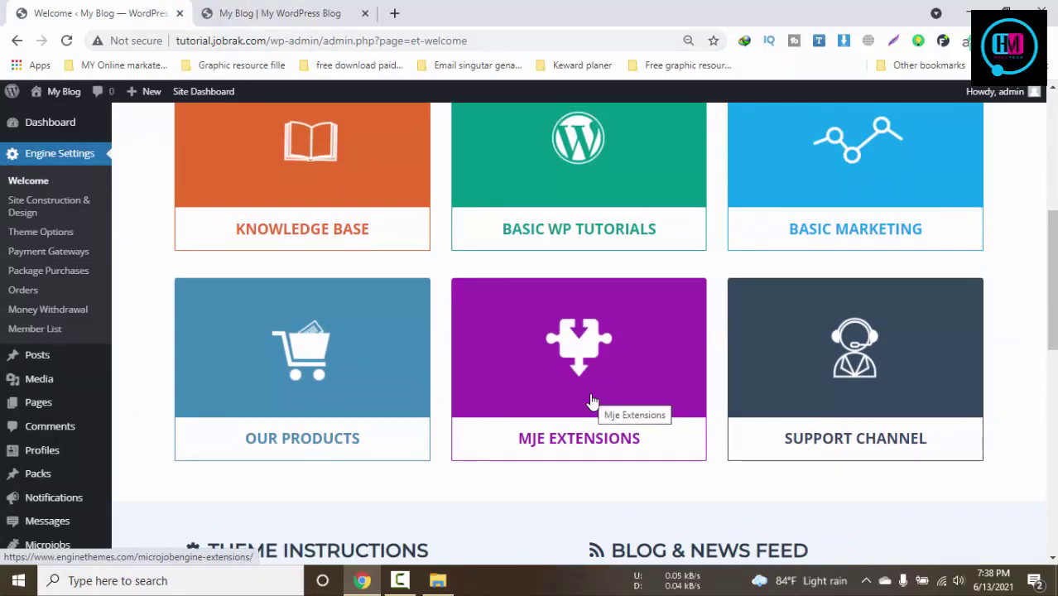
pyautogui.scroll(5, 592, 401)
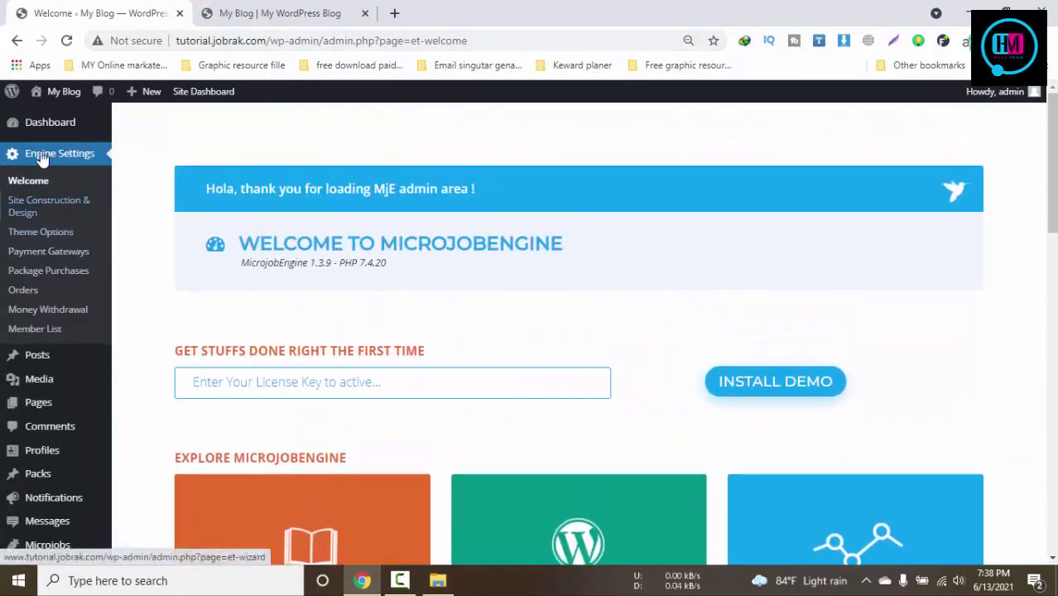
pyautogui.click(43, 124)
pyautogui.scroll(-3, 482, 386)
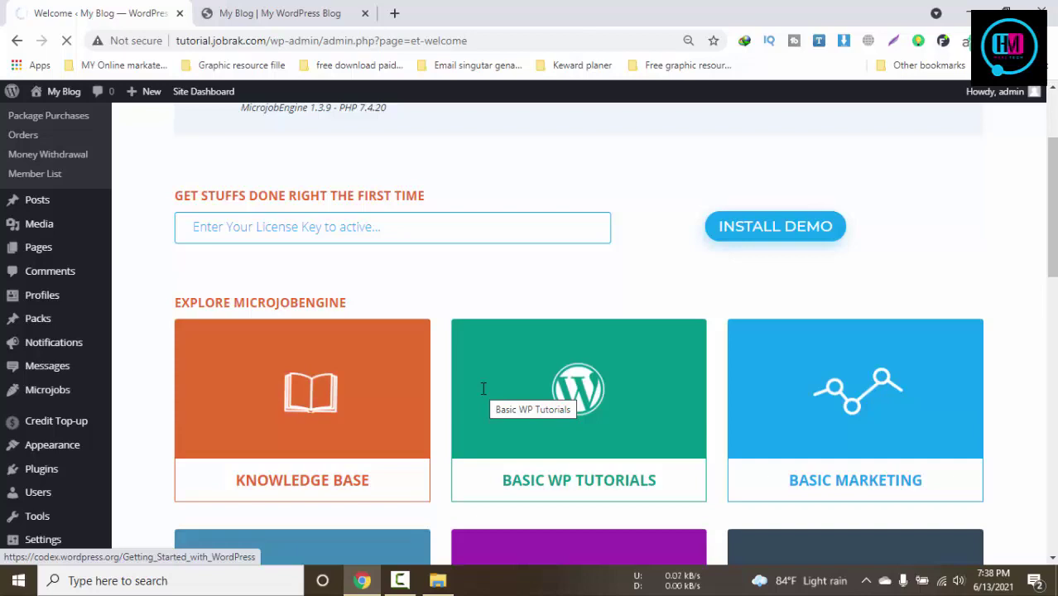
pyautogui.scroll(-3, 484, 389)
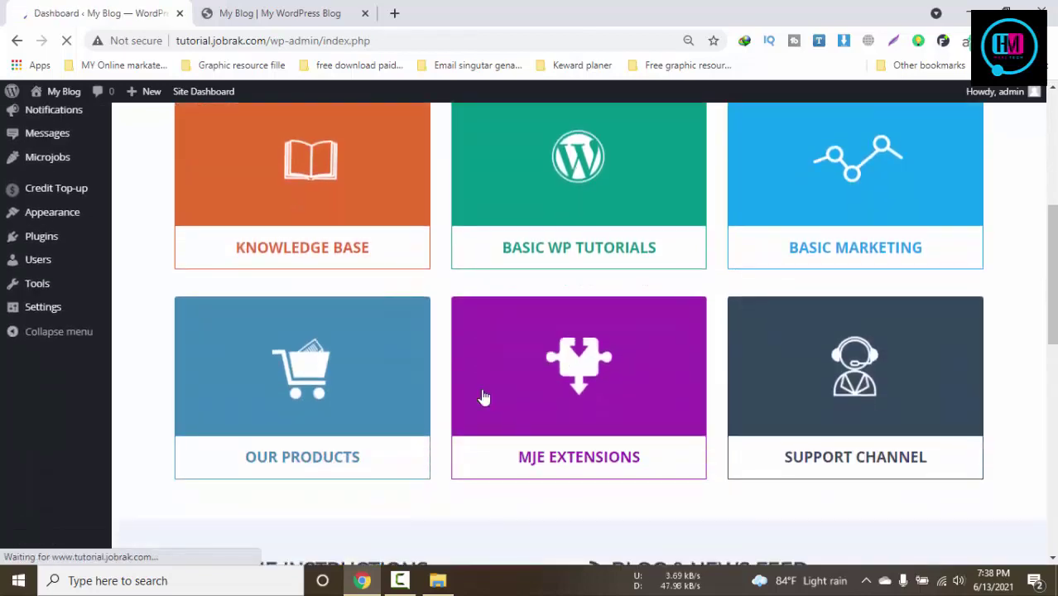
pyautogui.scroll(-8, 485, 397)
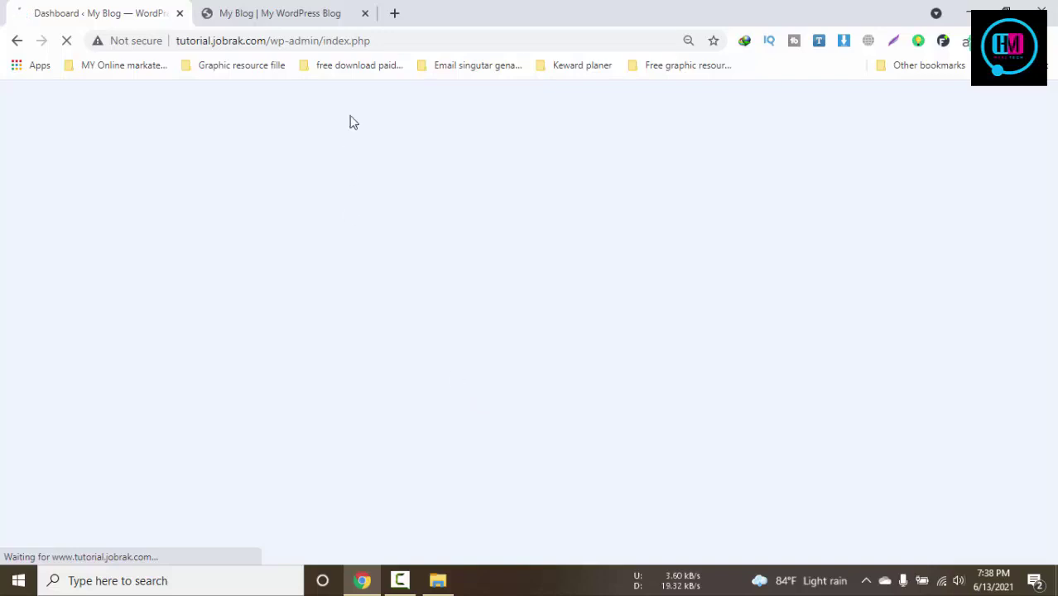
# Recheck the front page, then review the Dashboard showing WordPress 5.7.2 with MicrojobEngine Child
pyautogui.click(248, 12)
pyautogui.click(58, 7)
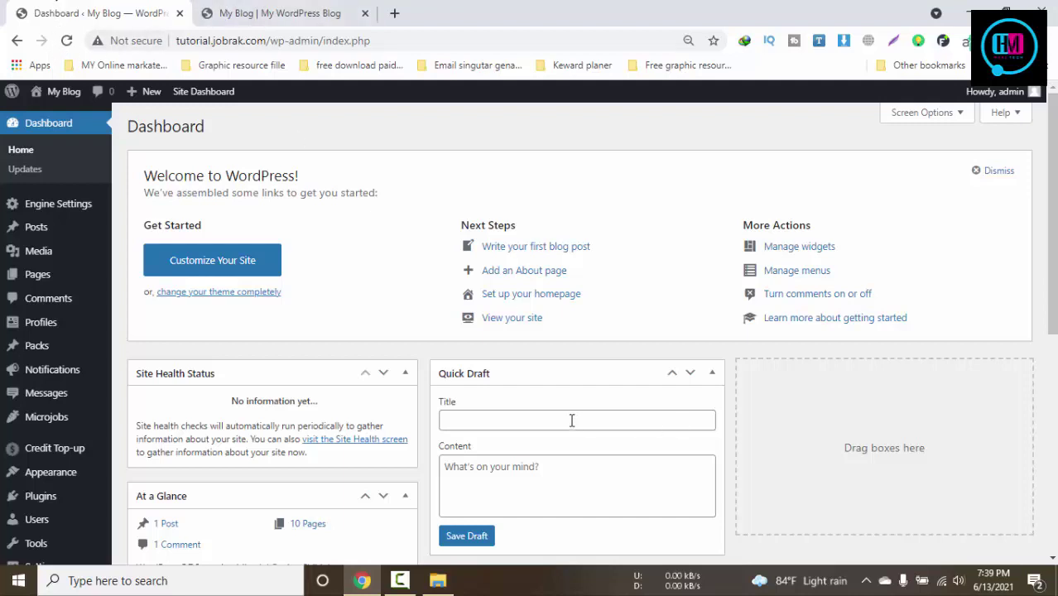
pyautogui.scroll(-5, 492, 470)
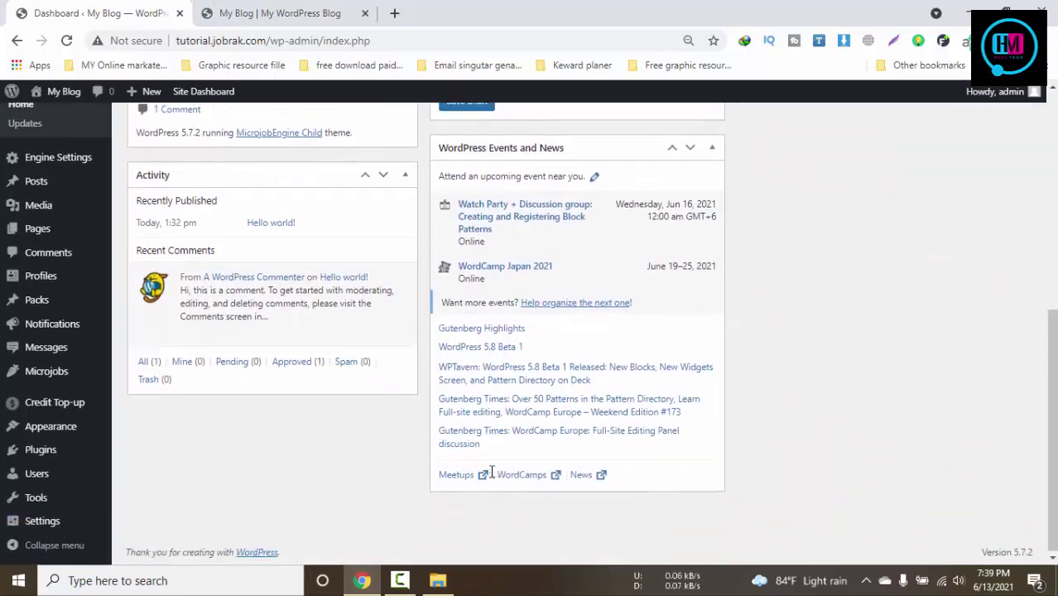
pyautogui.scroll(3, 484, 472)
pyautogui.scroll(3, 481, 470)
# Scroll through the live MicrojobENGINE site once more
pyautogui.moveTo(58, 203)
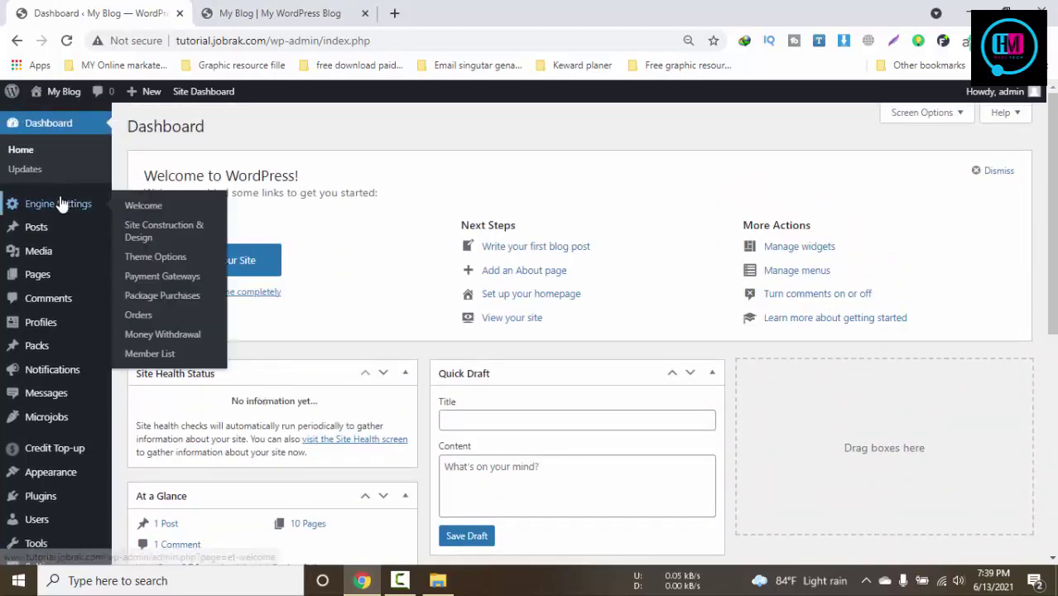
pyautogui.click(252, 13)
pyautogui.scroll(4, 382, 425)
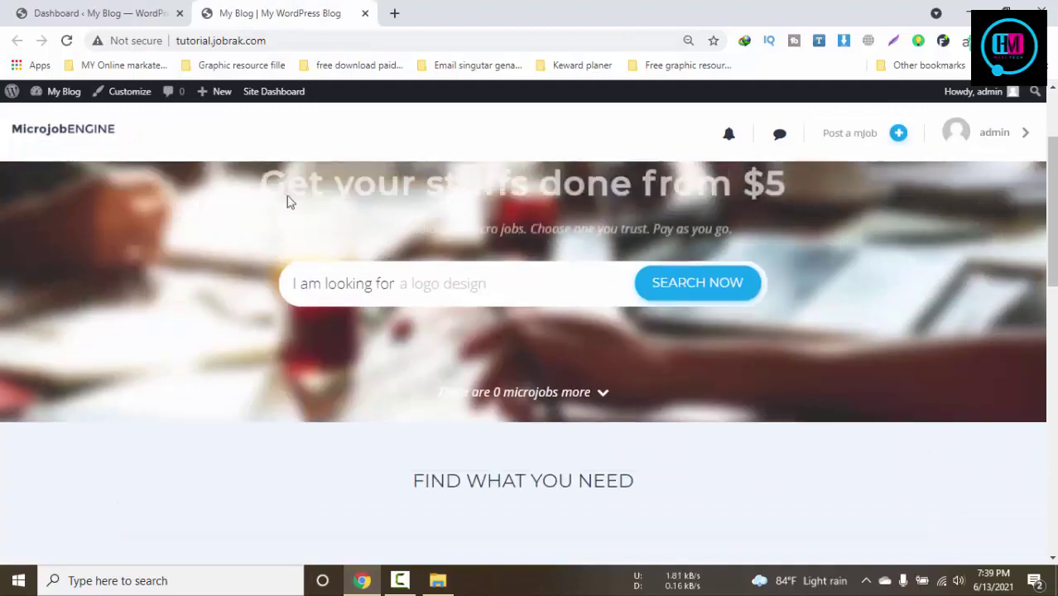
pyautogui.scroll(-10, 307, 453)
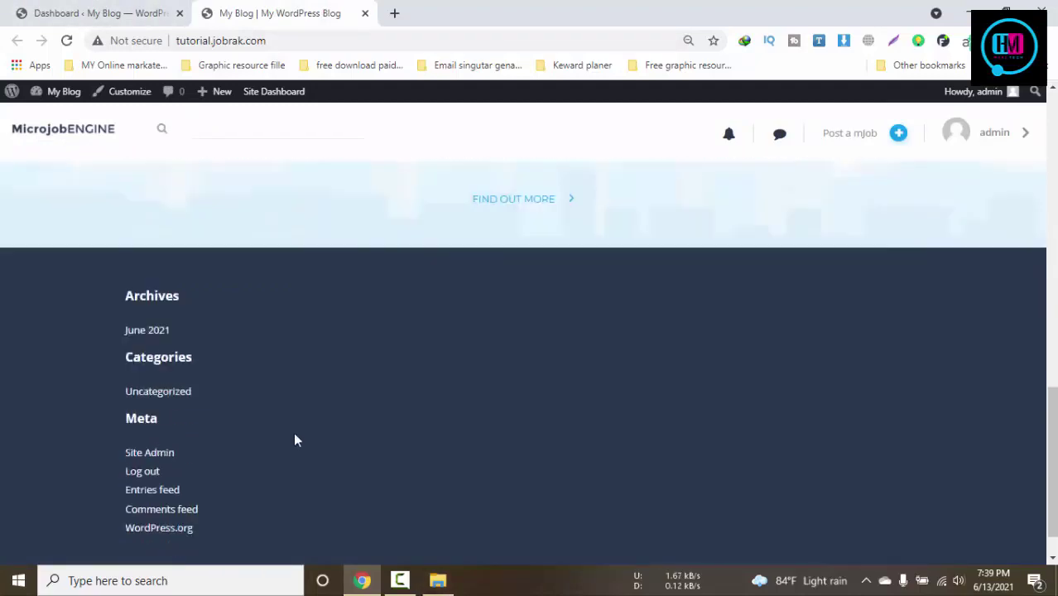
pyautogui.scroll(-2, 295, 439)
# Back in admin, check Themes and confirm MicrojobEngine Child is active among five themes
pyautogui.click(99, 12)
pyautogui.moveTo(73, 276)
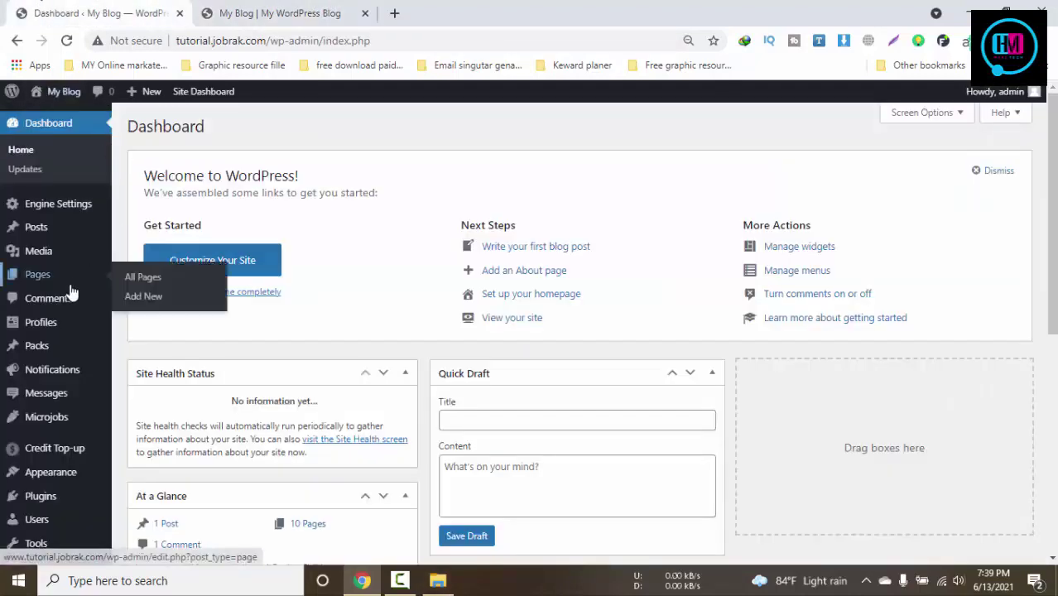
pyautogui.moveTo(55, 213)
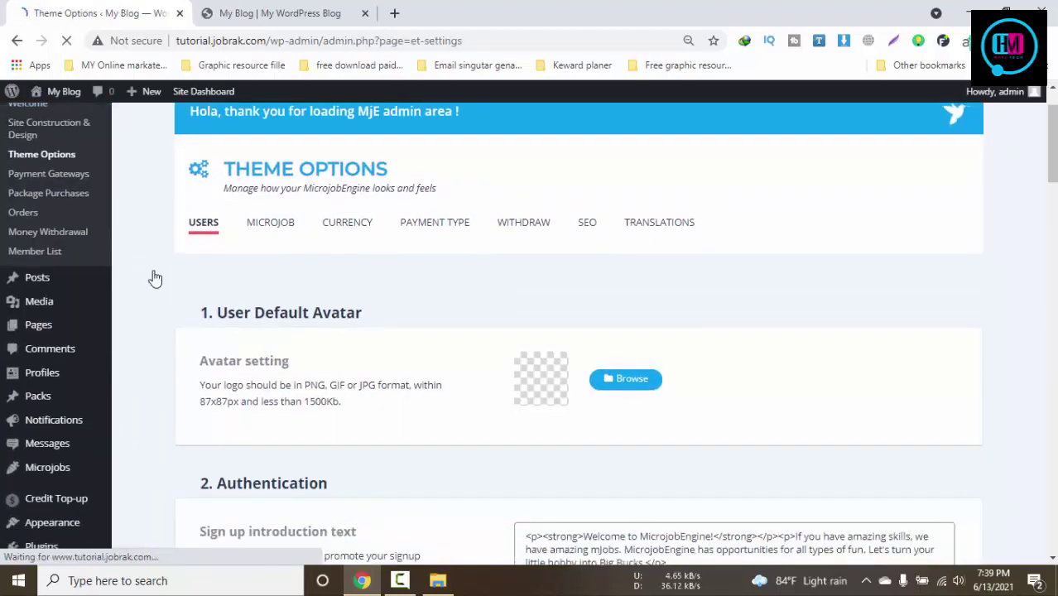
pyautogui.scroll(-4, 255, 251)
pyautogui.scroll(4, 505, 312)
pyautogui.scroll(-2, 80, 239)
pyautogui.moveTo(57, 318)
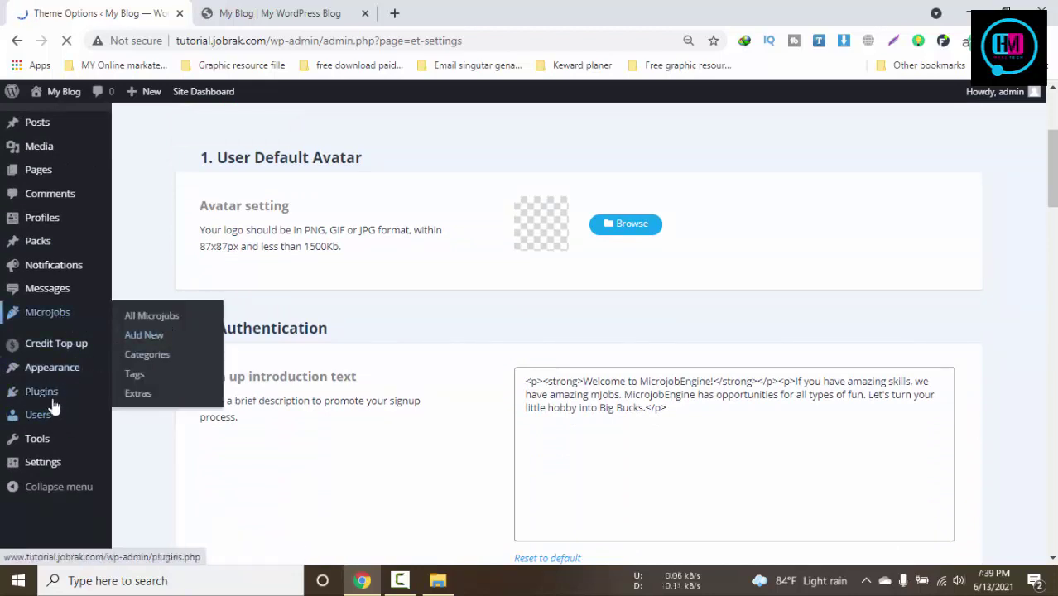
pyautogui.moveTo(49, 369)
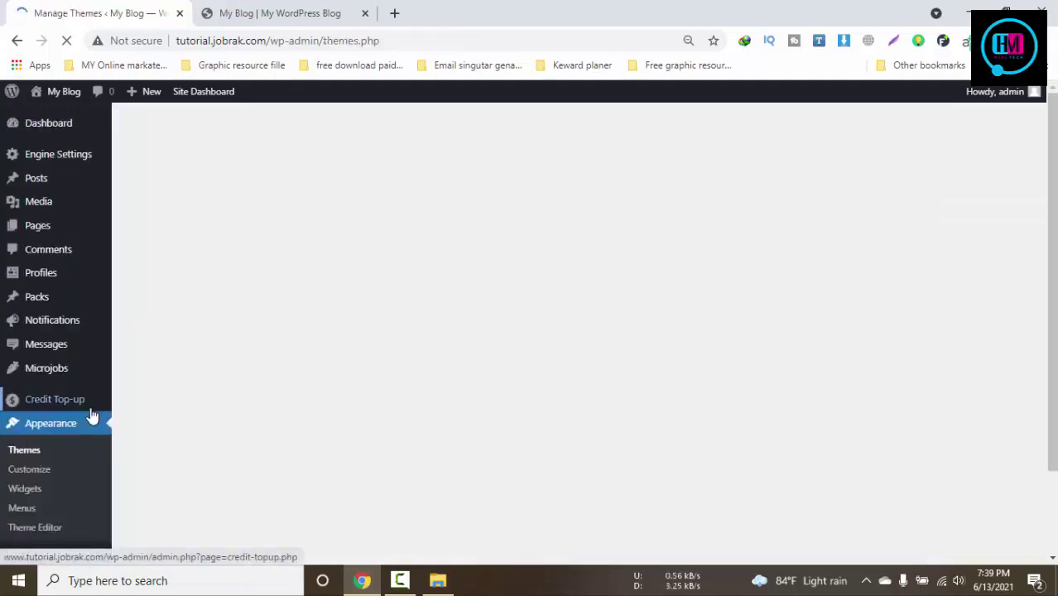
pyautogui.moveTo(53, 162)
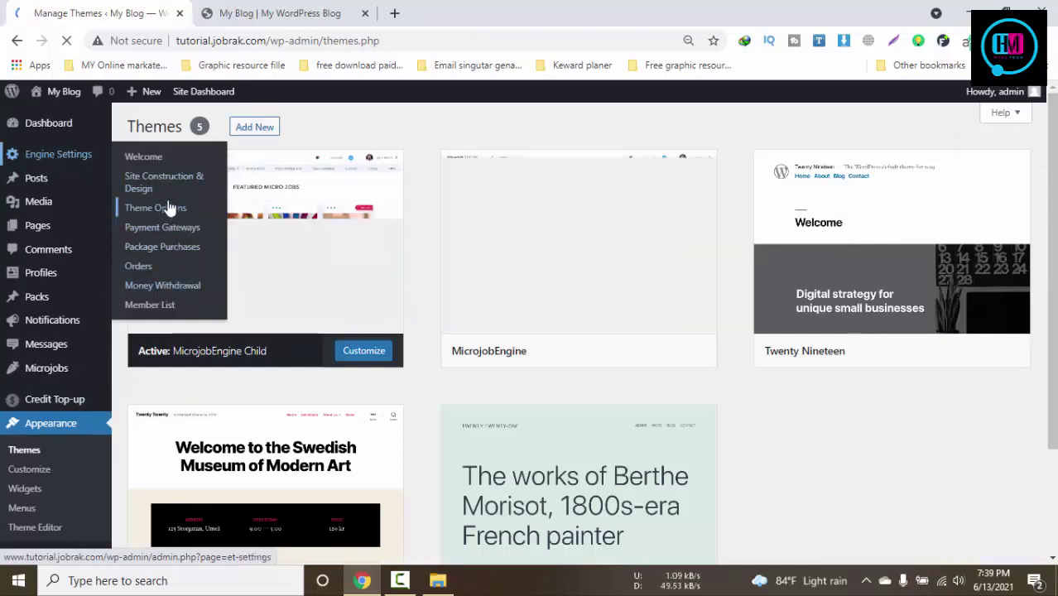
# Enter the licence key on the Engine Settings Welcome page and launch Install Demo
pyautogui.click(147, 158)
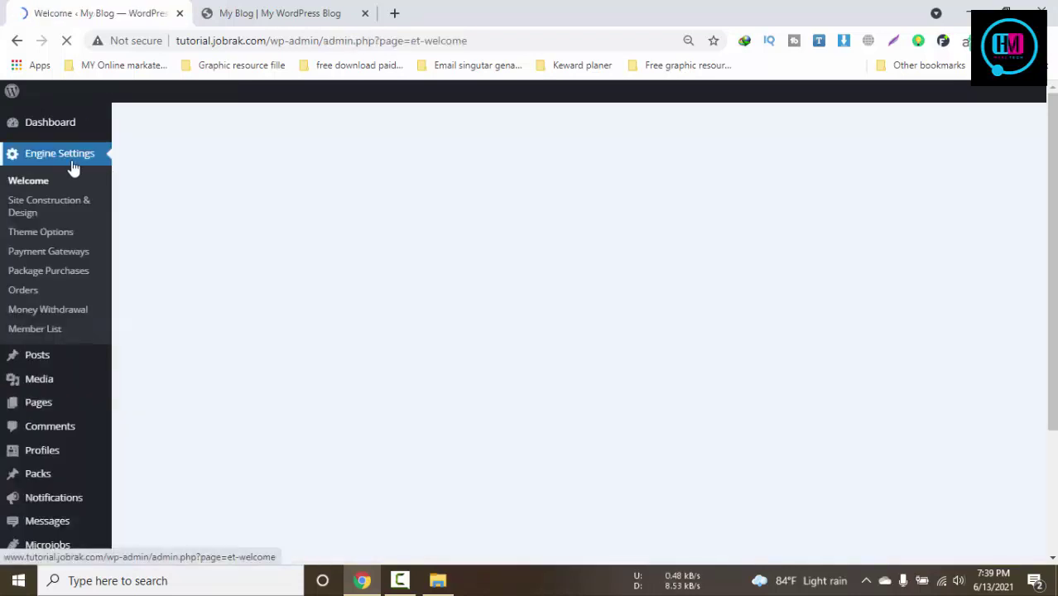
pyautogui.scroll(-1, 598, 312)
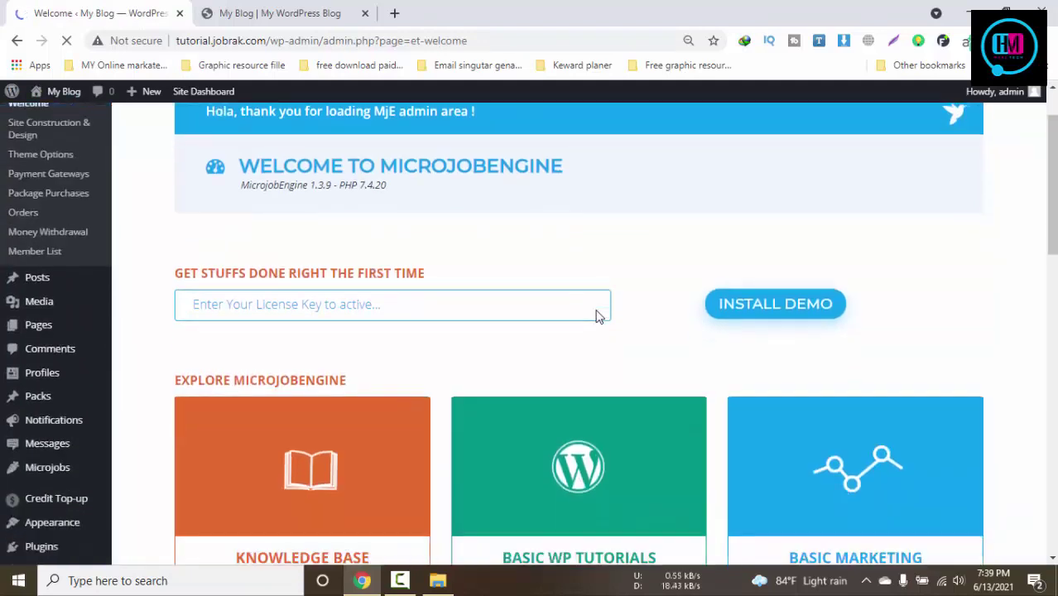
pyautogui.click(456, 304)
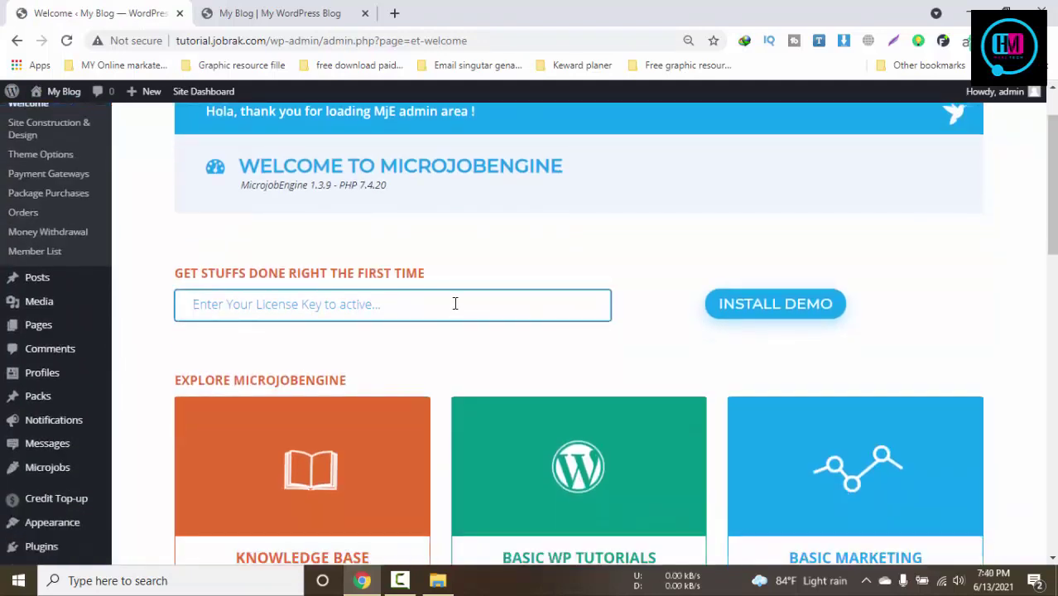
pyautogui.write('pixirak.com')
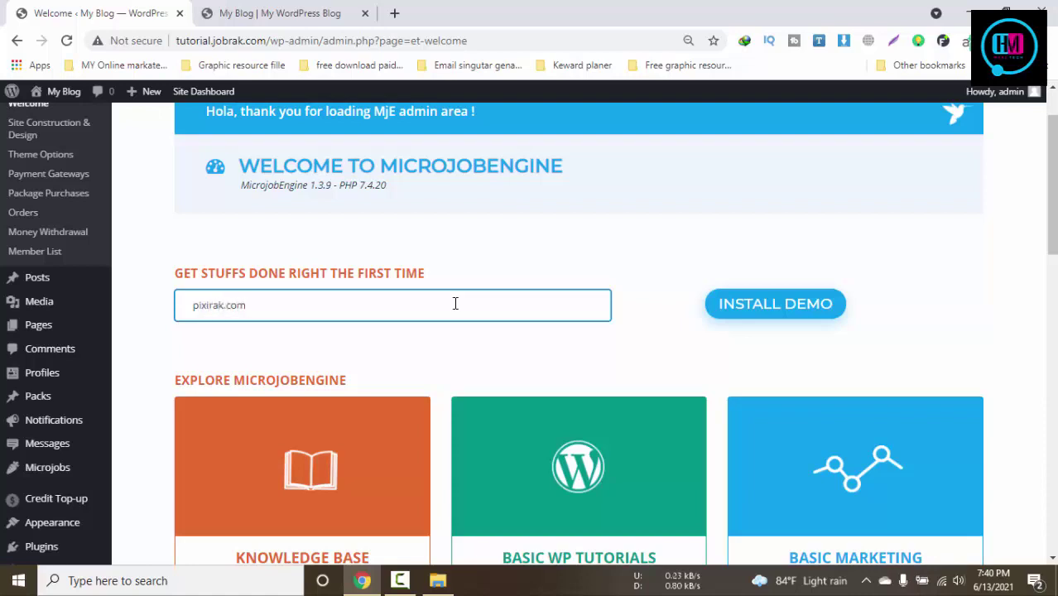
pyautogui.click(779, 311)
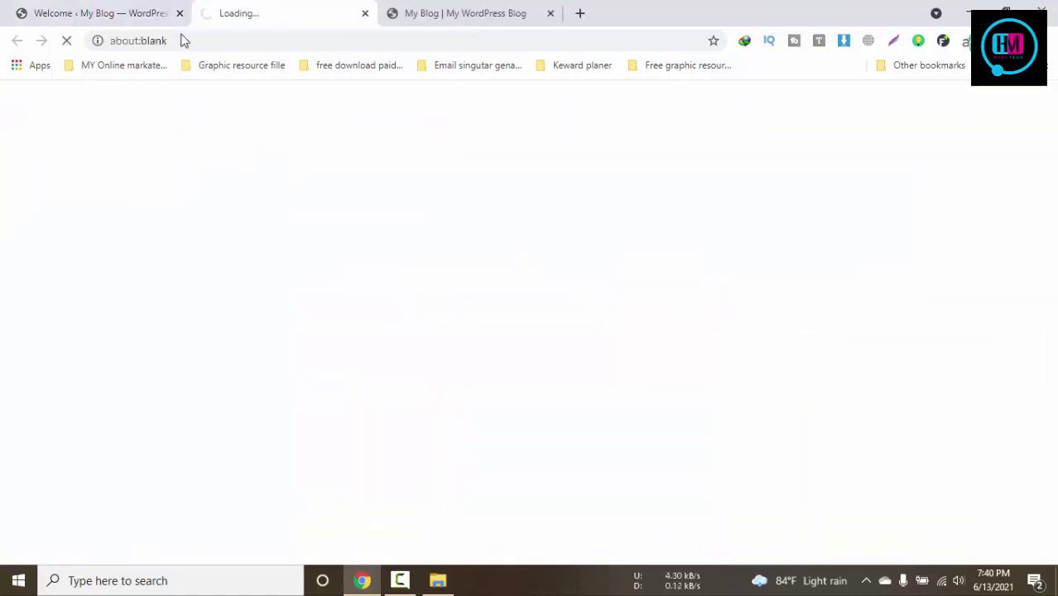
# Open the Site Construction & Design page in the new tab and look it over
pyautogui.click(182, 23)
pyautogui.click(283, 11)
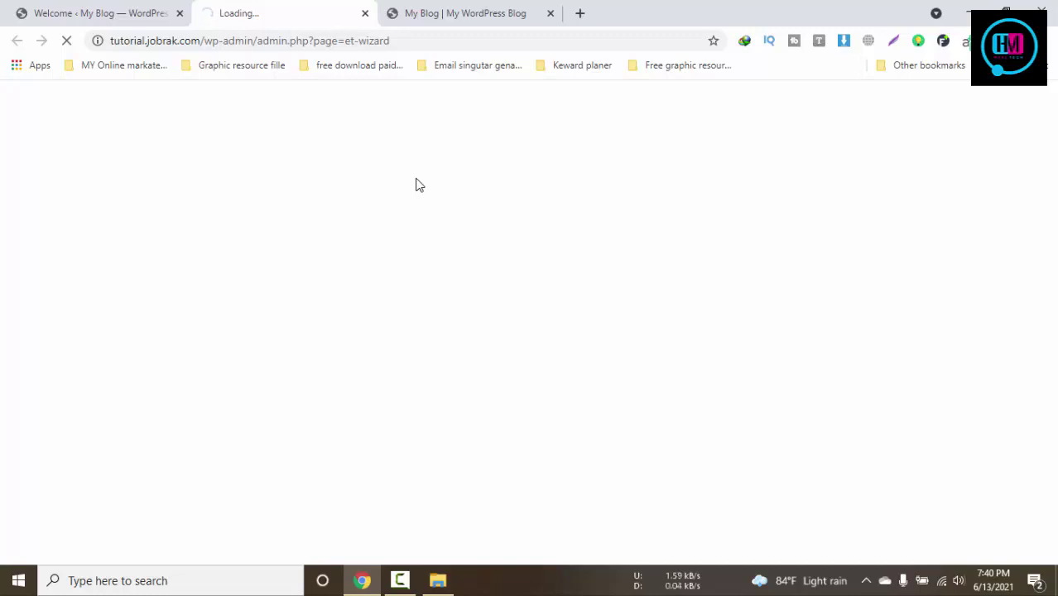
pyautogui.scroll(-2, 986, 422)
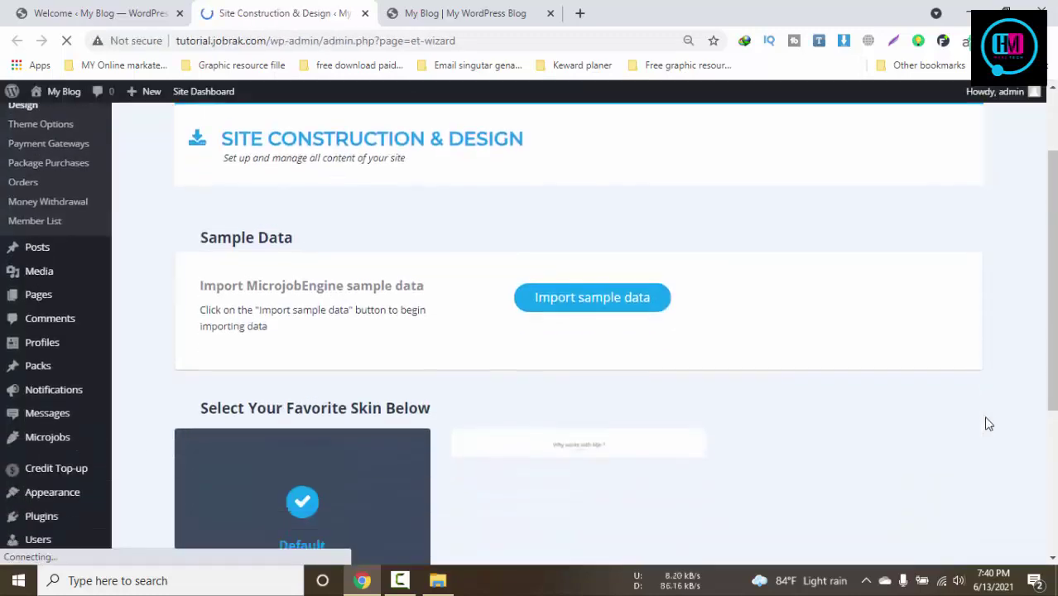
pyautogui.scroll(-2, 986, 423)
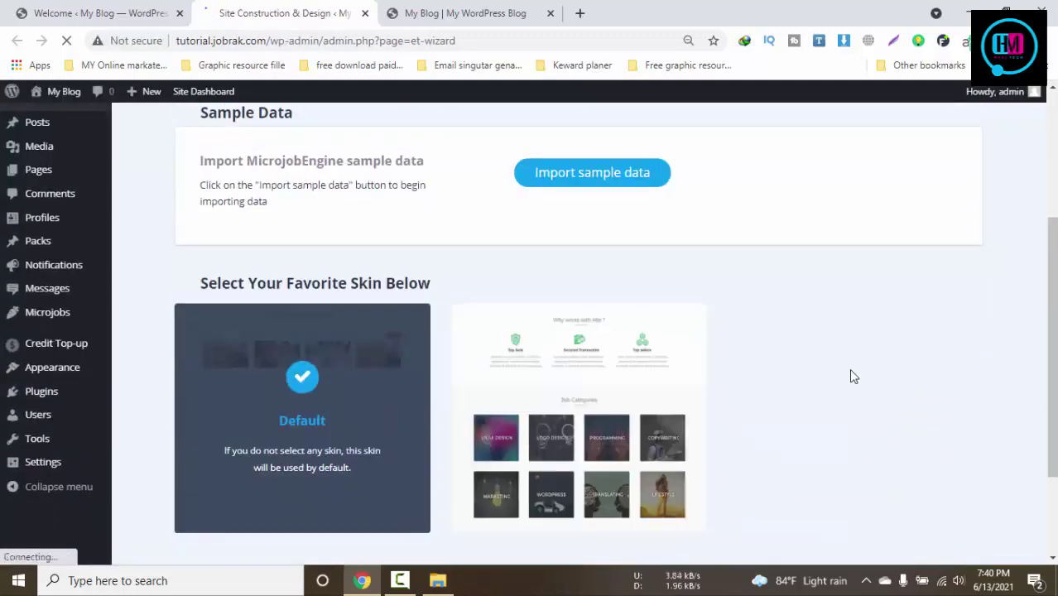
pyautogui.scroll(-2, 687, 364)
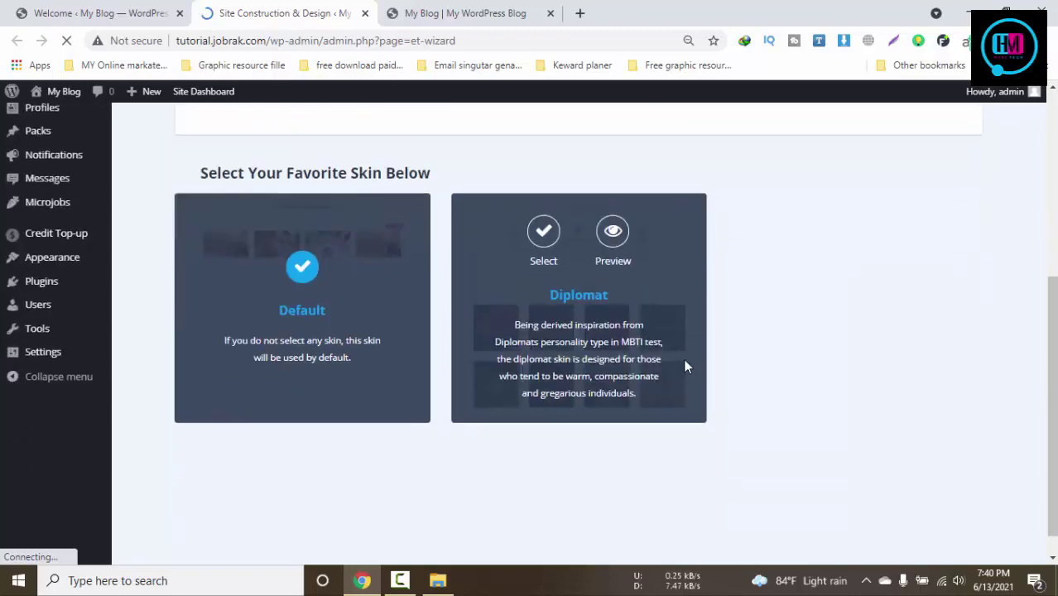
pyautogui.scroll(3, 831, 377)
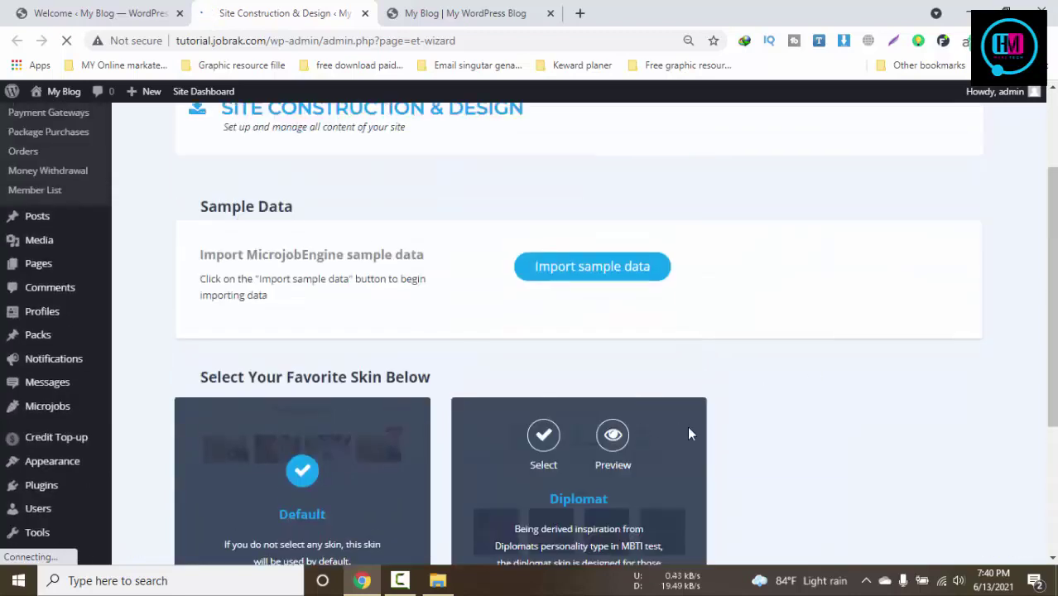
pyautogui.scroll(-2, 216, 478)
pyautogui.moveTo(561, 302)
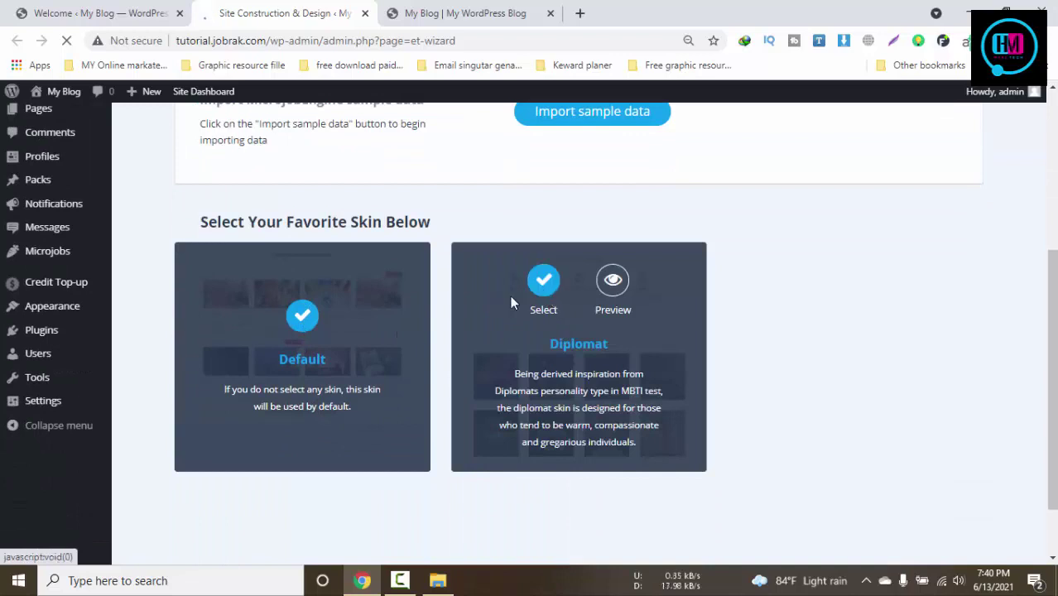
pyautogui.scroll(2, 574, 199)
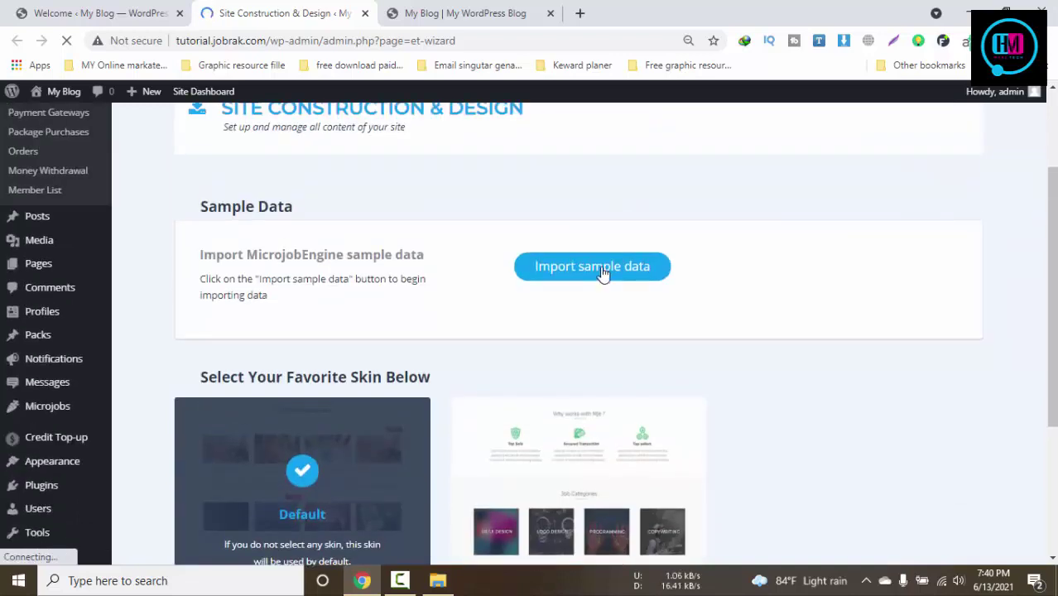
pyautogui.scroll(1, 603, 274)
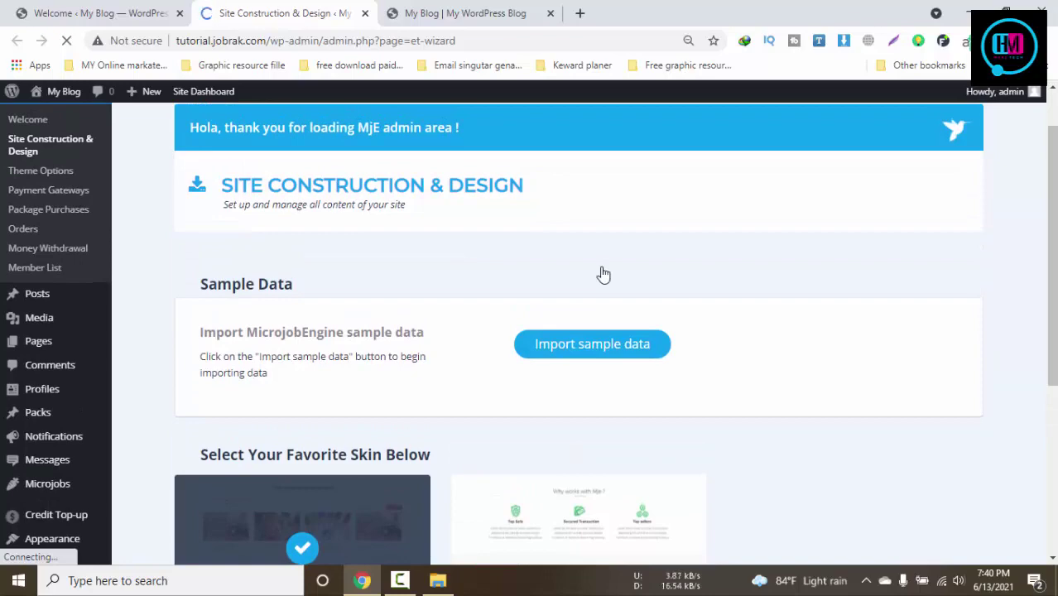
pyautogui.scroll(-4, 610, 261)
pyautogui.scroll(2, 610, 261)
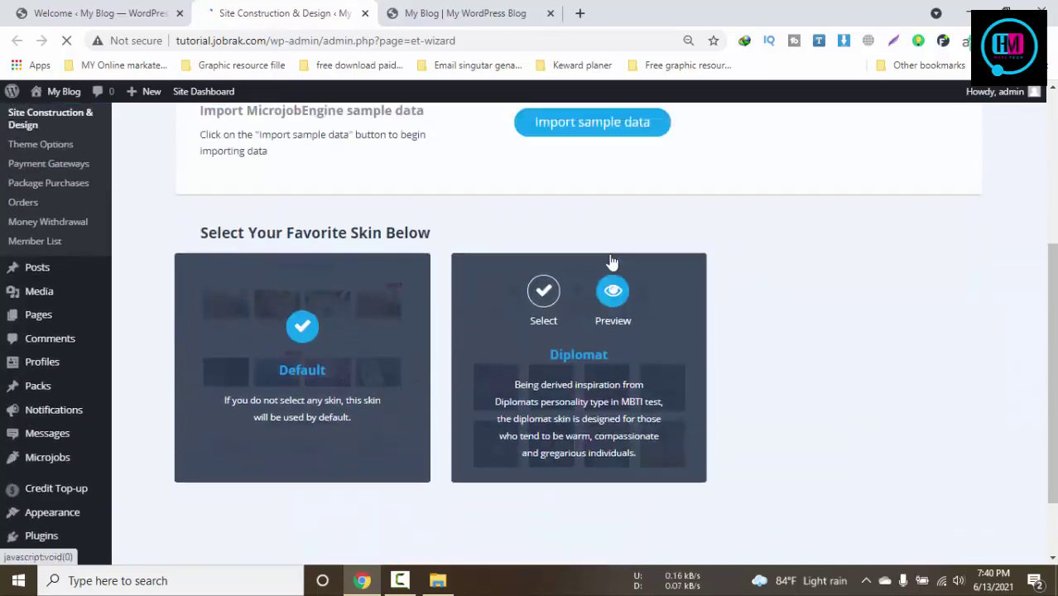
pyautogui.scroll(-2, 305, 251)
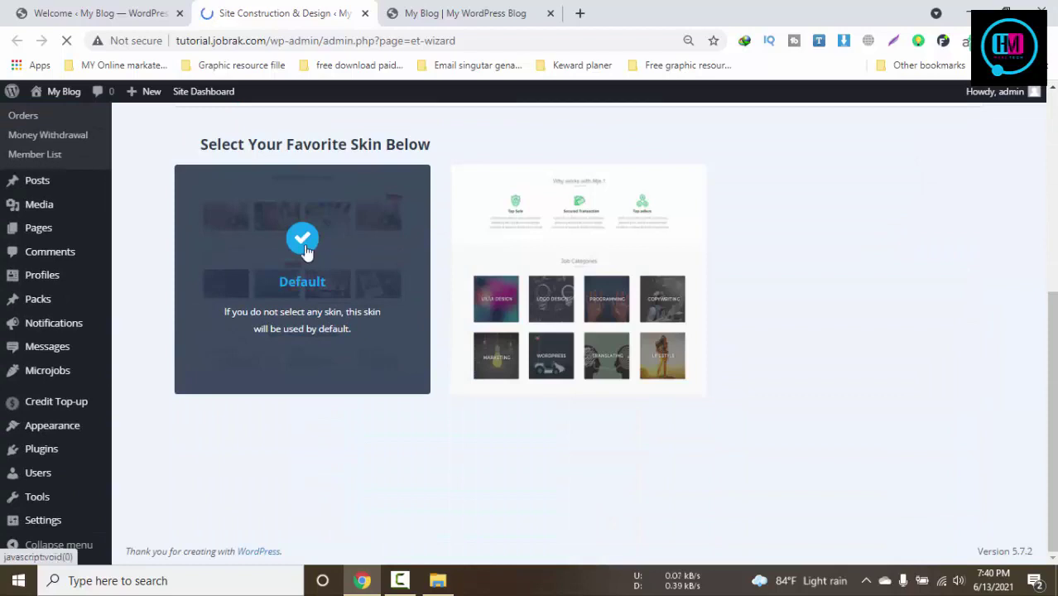
pyautogui.scroll(5, 392, 259)
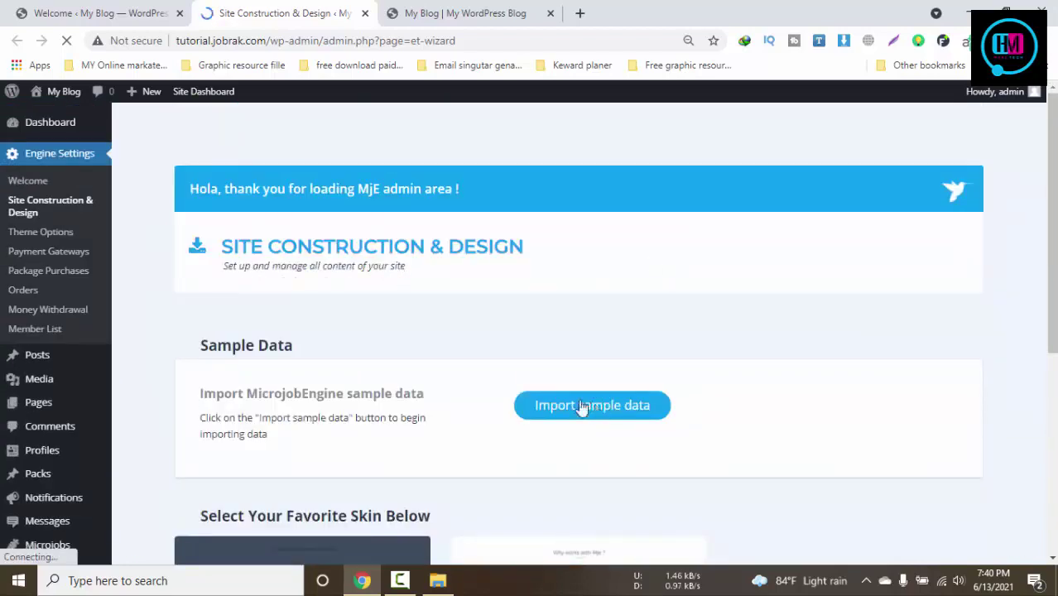
# Close the old Welcome tab and start importing the MicrojobEngine sample data
pyautogui.click(176, 17)
pyautogui.click(181, 14)
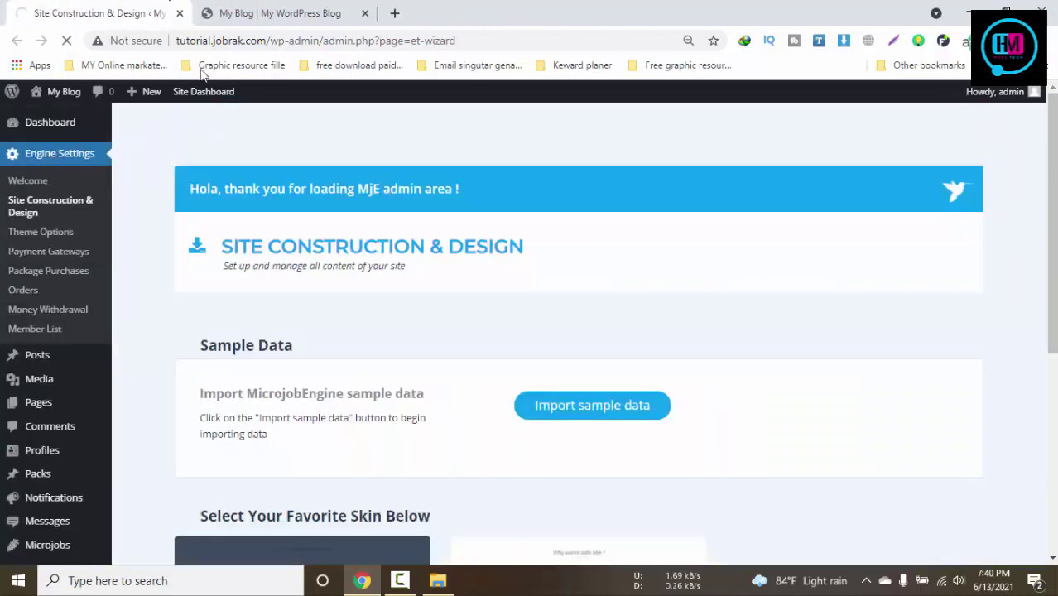
pyautogui.click(612, 407)
pyautogui.scroll(-1, 615, 413)
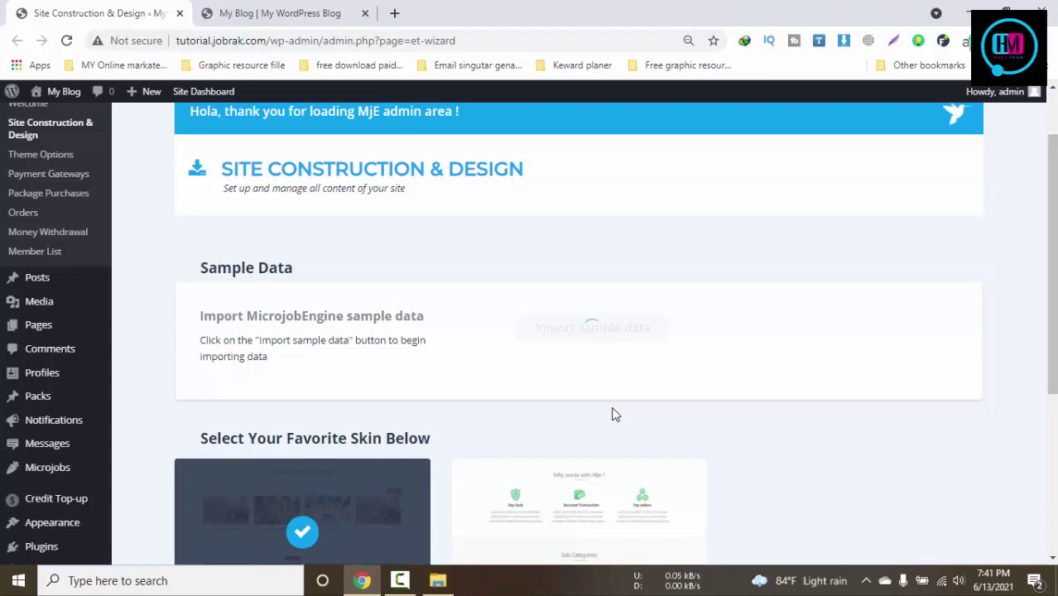
# Open the live site in a new tab and scroll through the imported sample microjobs
pyautogui.click(399, 580)
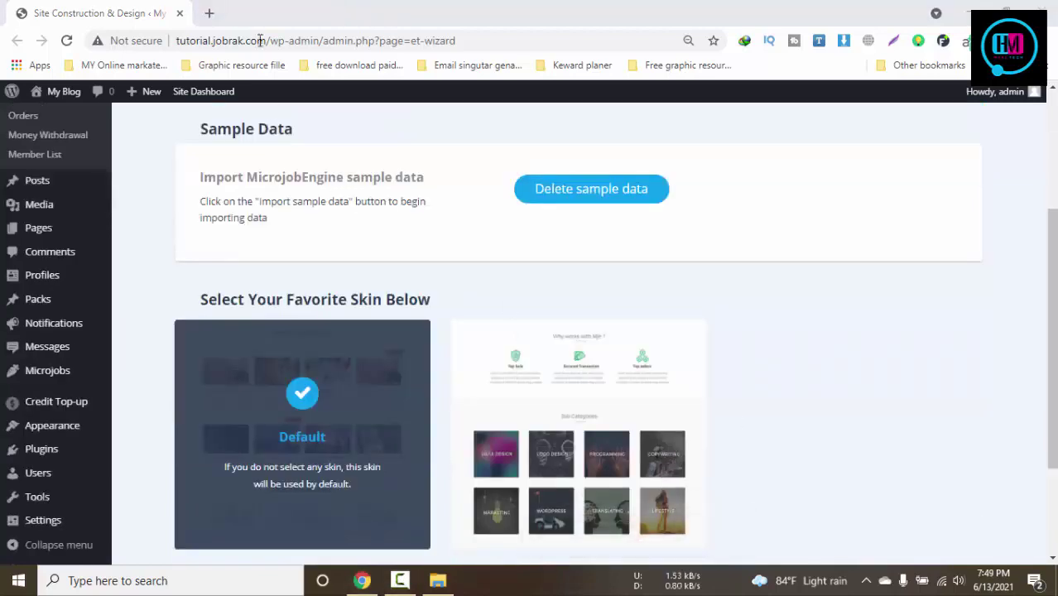
pyautogui.moveTo(53, 91)
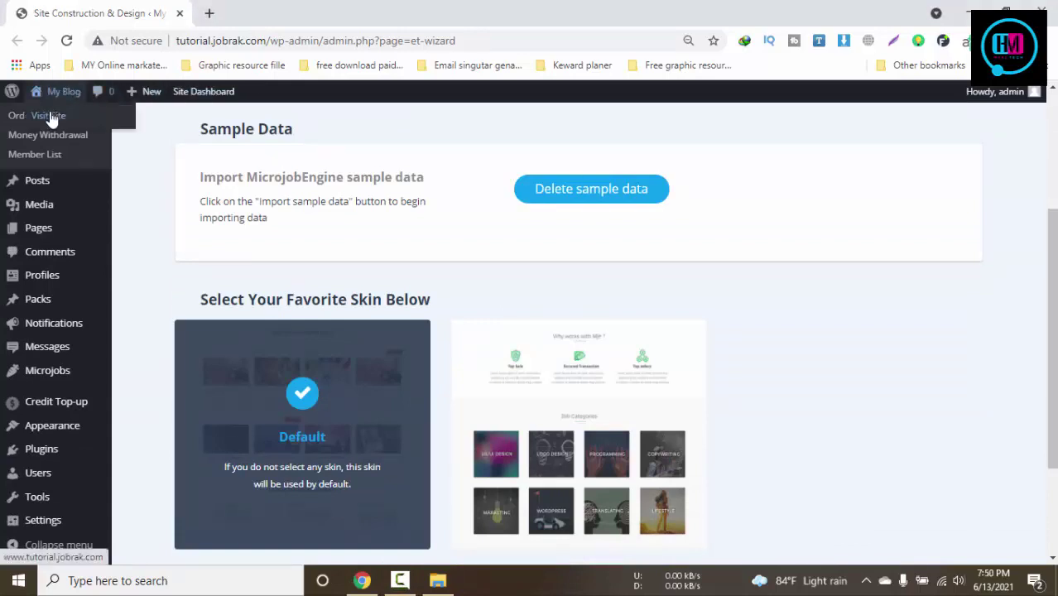
pyautogui.rightClick(50, 115)
pyautogui.click(77, 125)
pyautogui.click(279, 7)
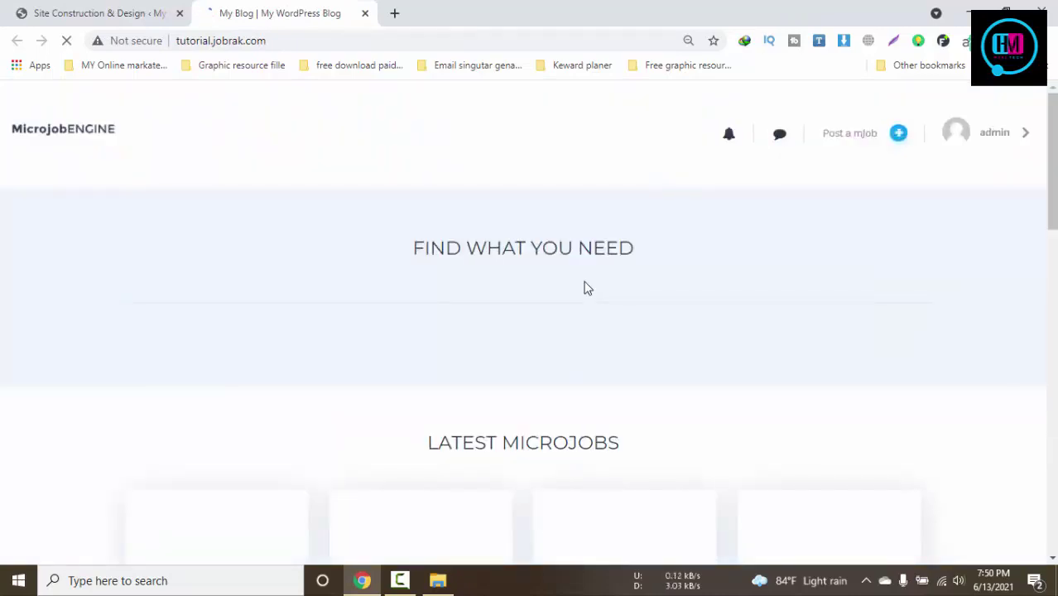
pyautogui.scroll(-8, 583, 287)
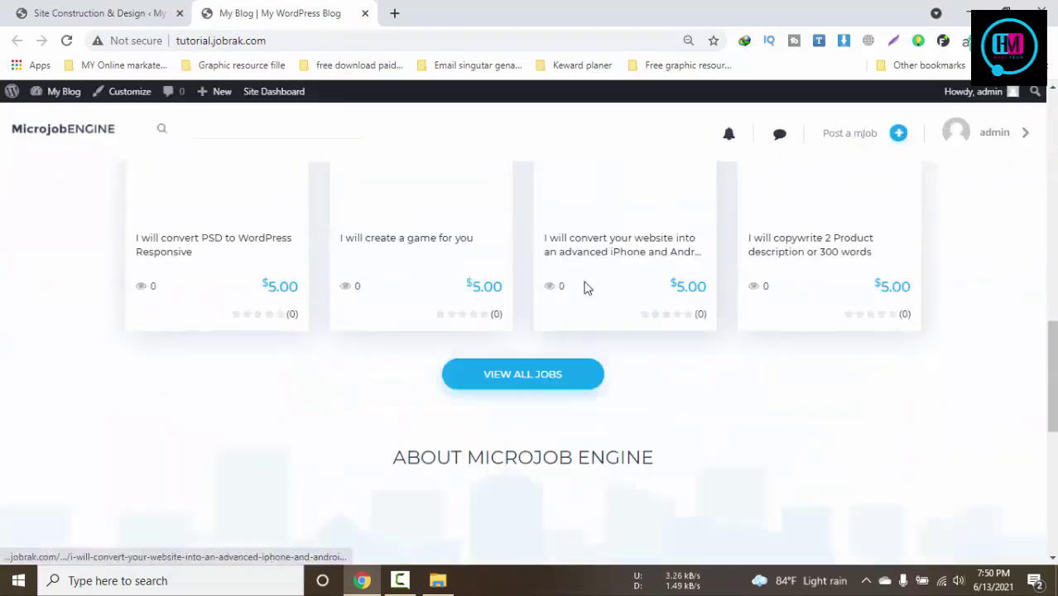
pyautogui.scroll(-8, 583, 287)
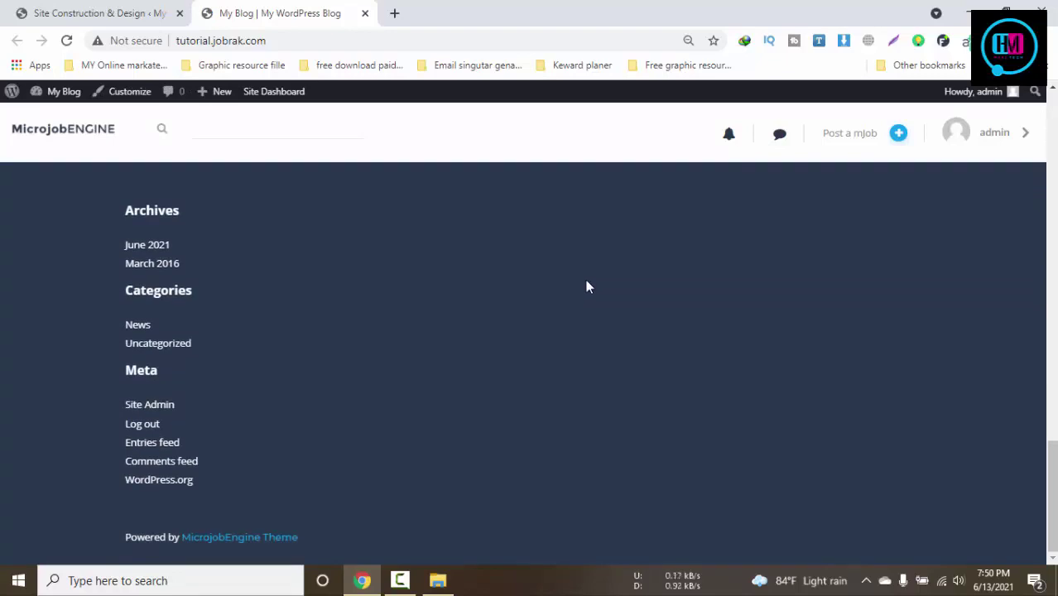
pyautogui.scroll(10, 564, 307)
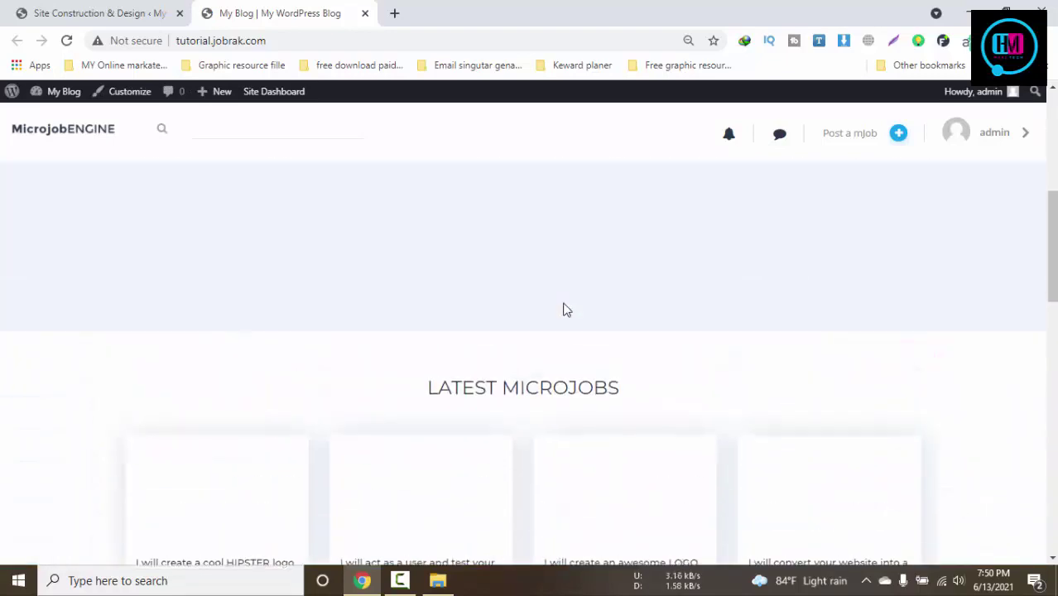
pyautogui.scroll(5, 563, 307)
# Pick the STANDARD plan on the Post a mJob form, then return to the admin tab
pyautogui.moveTo(898, 169)
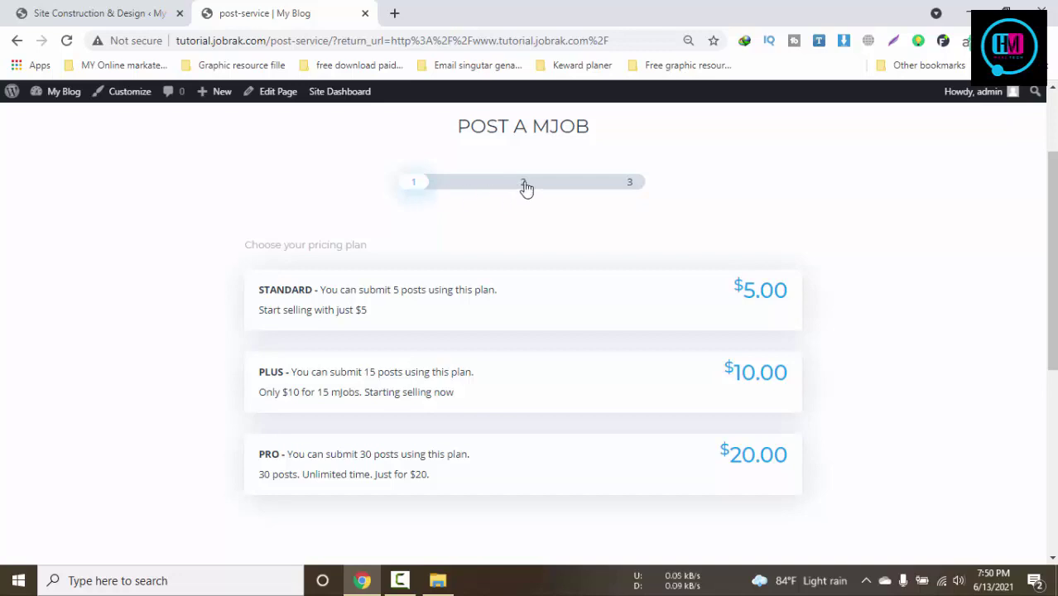
pyautogui.click(503, 308)
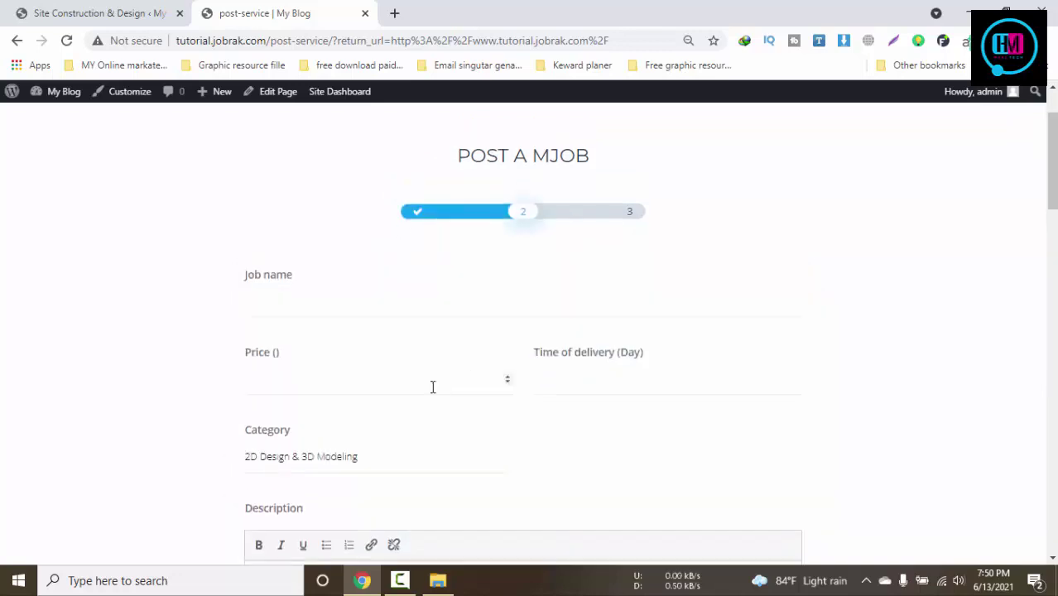
pyautogui.click(106, 14)
pyautogui.click(298, 13)
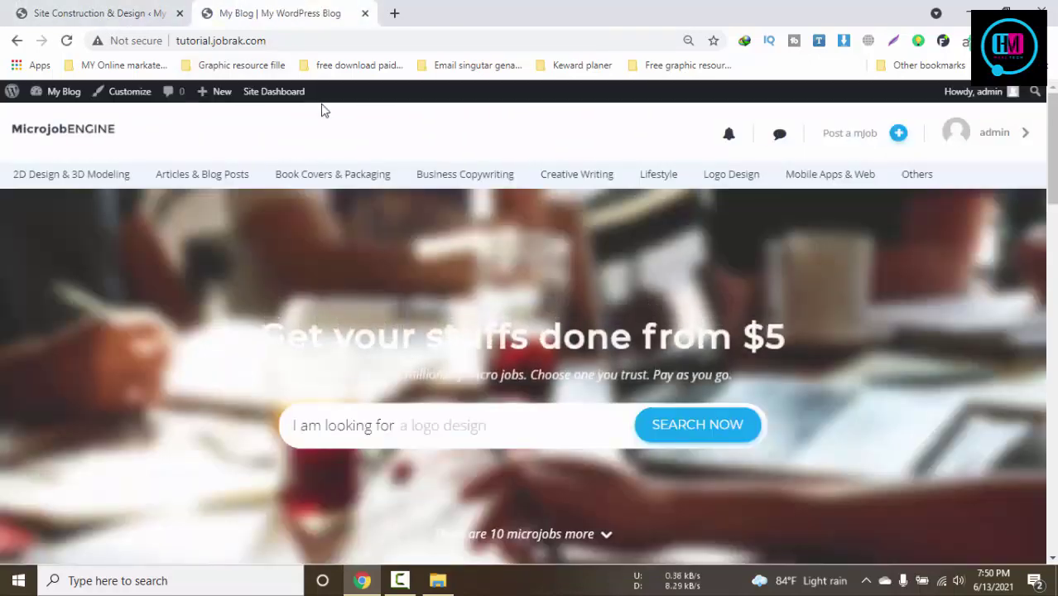
pyautogui.click(996, 134)
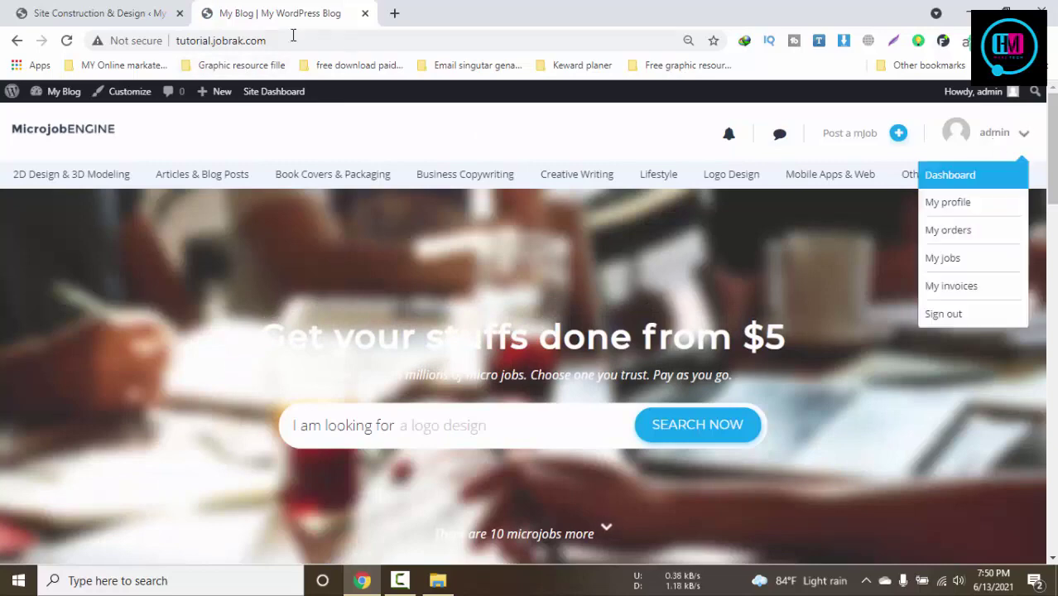
pyautogui.click(91, 13)
pyautogui.scroll(3, 384, 325)
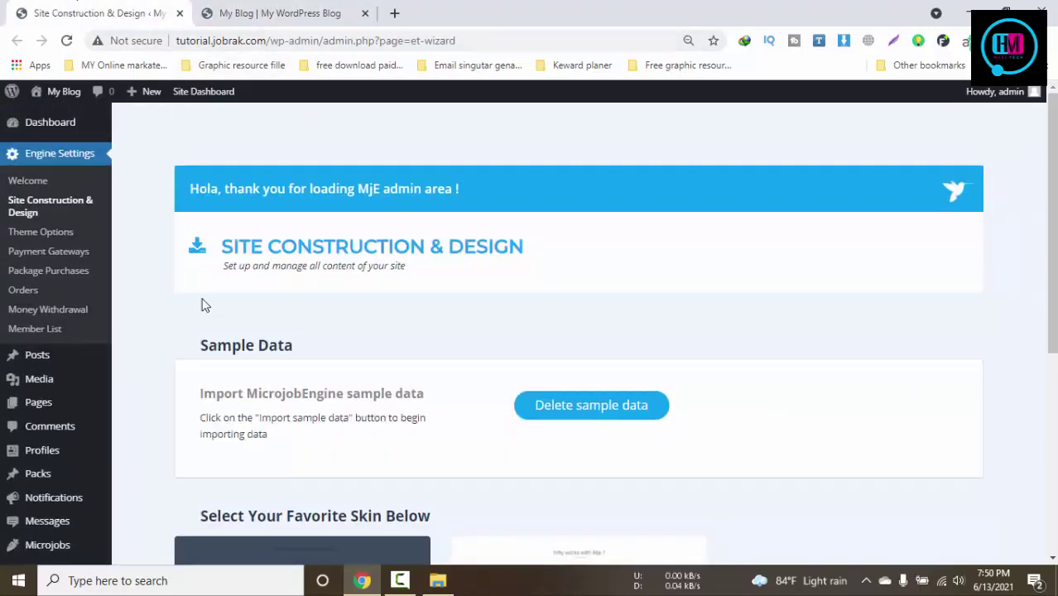
pyautogui.click(42, 236)
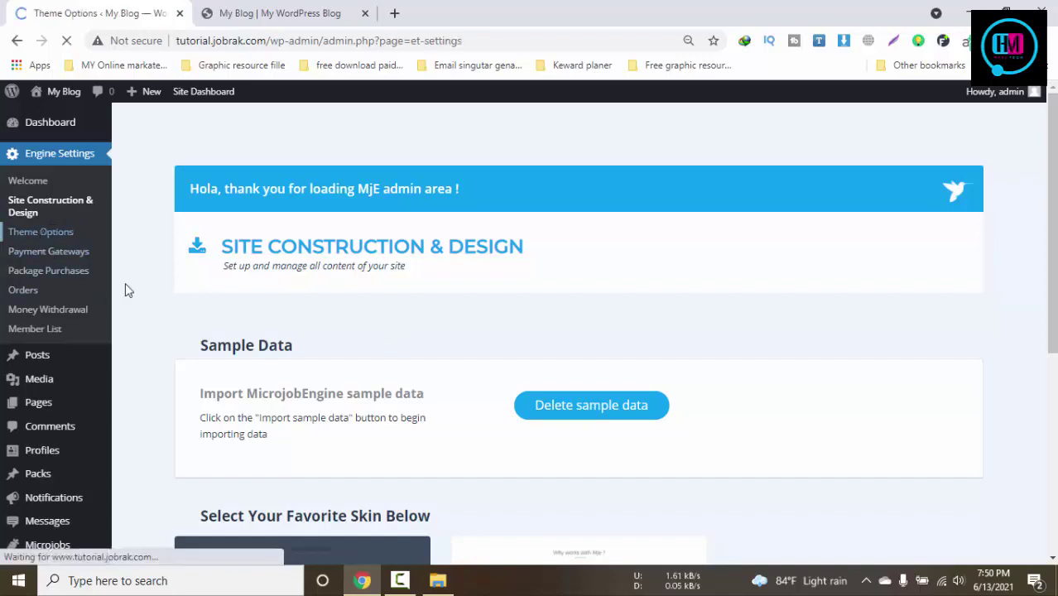
pyautogui.scroll(-1, 743, 385)
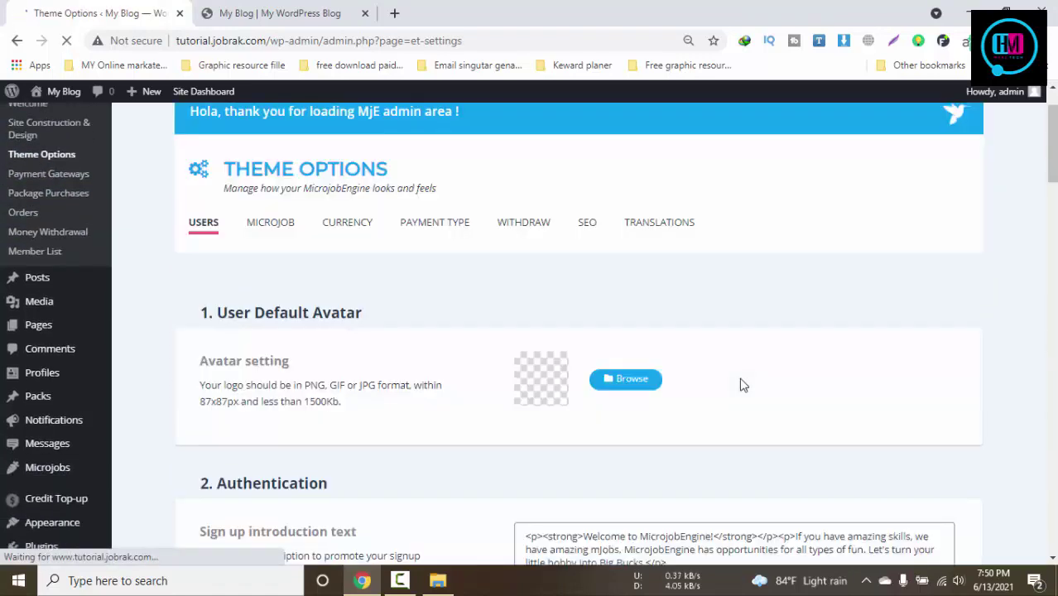
pyautogui.scroll(-3, 742, 385)
pyautogui.scroll(-7, 743, 384)
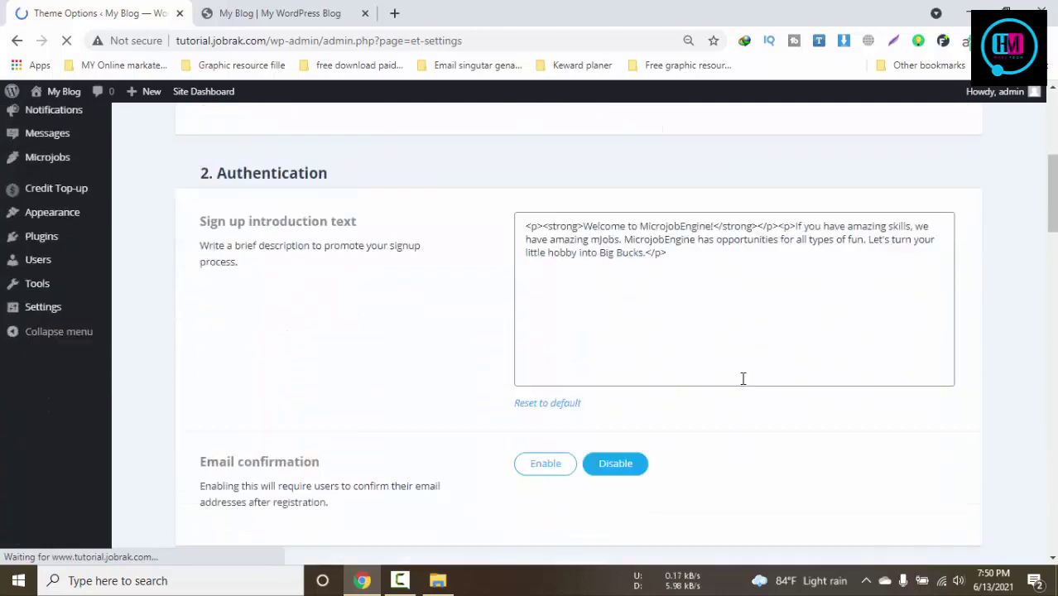
pyautogui.scroll(-3, 742, 385)
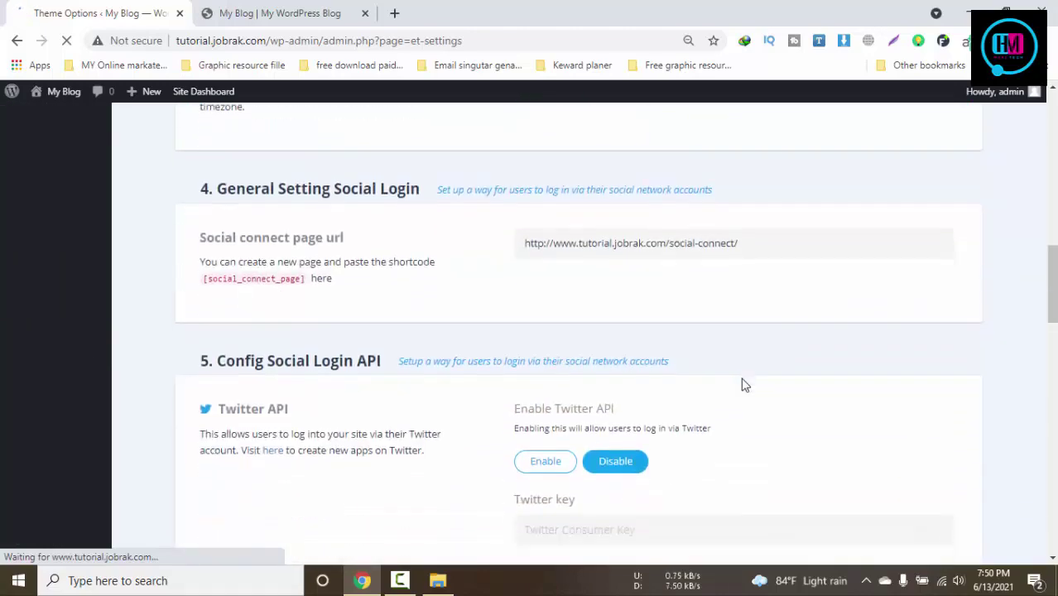
pyautogui.click(399, 580)
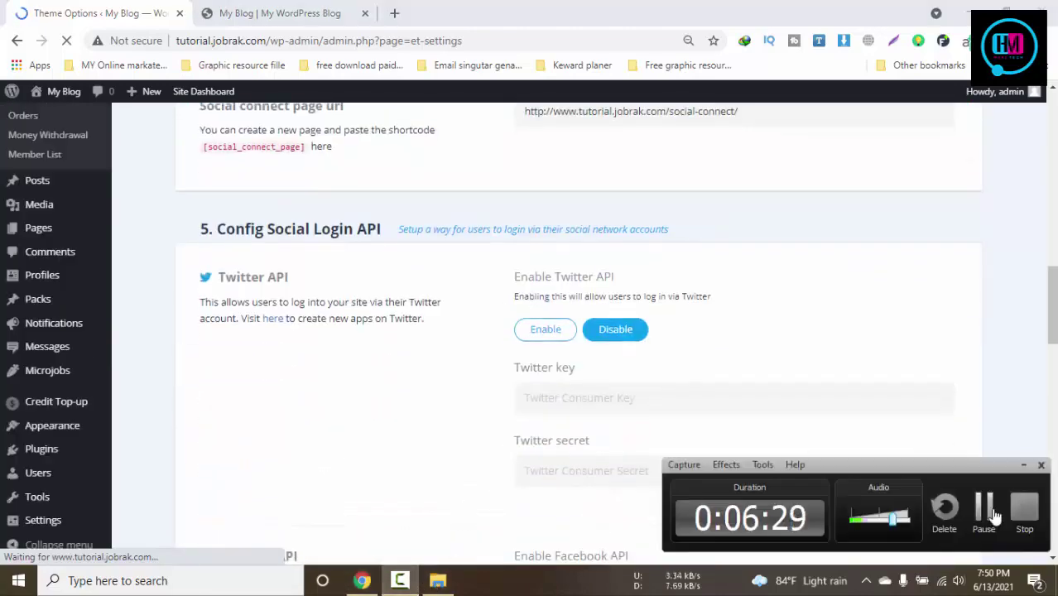
pyautogui.click(467, 437)
pyautogui.scroll(-4, 468, 437)
pyautogui.scroll(-5, 468, 437)
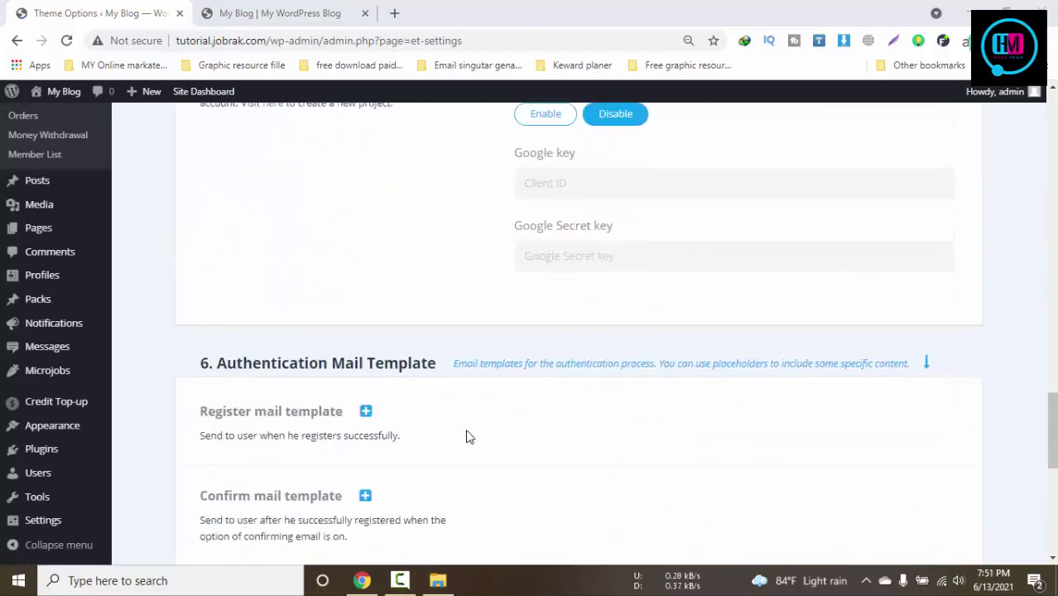
pyautogui.scroll(14, 466, 435)
pyautogui.scroll(10, 468, 437)
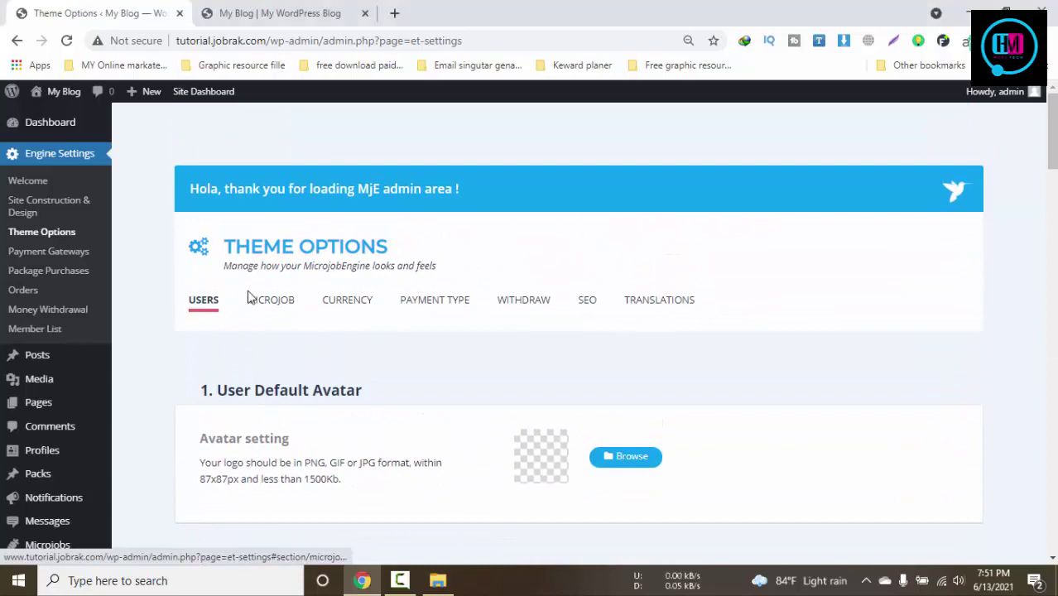
pyautogui.scroll(-8, 451, 337)
pyautogui.scroll(-15, 987, 312)
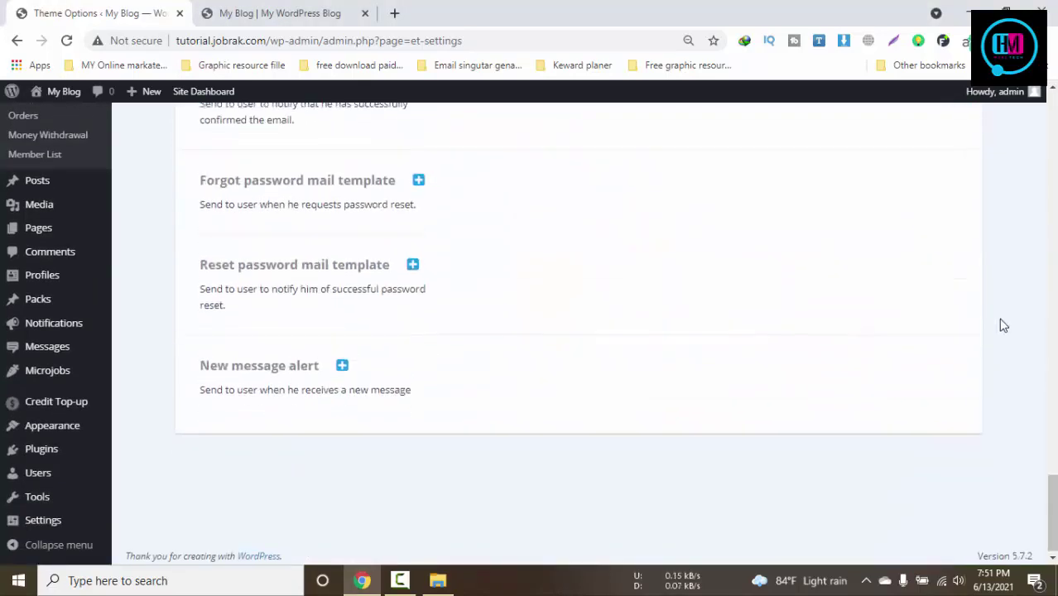
pyautogui.scroll(8, 1003, 323)
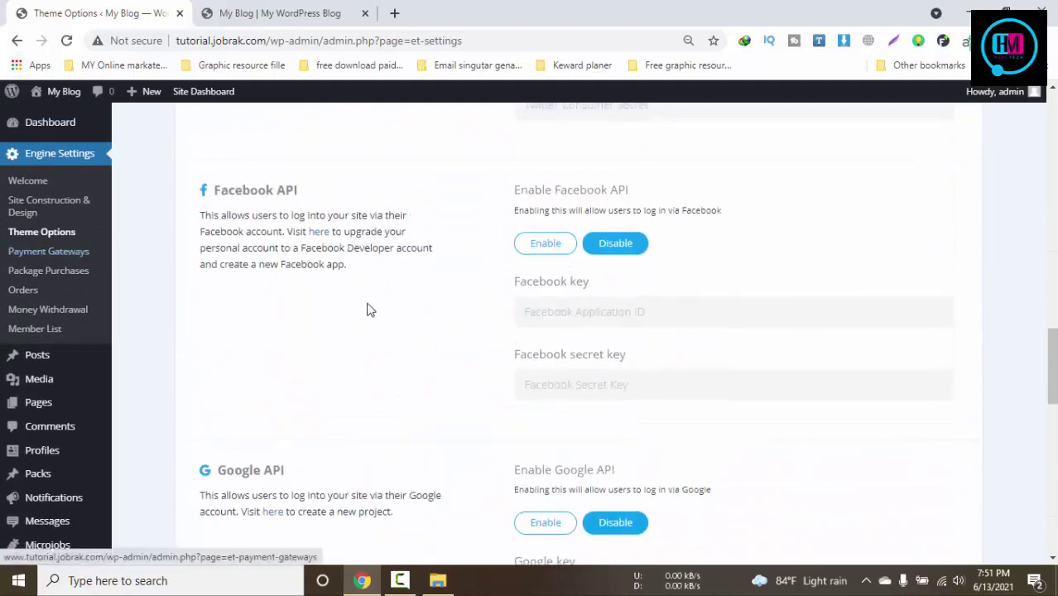
# Open Site Construction & Design, compare with the homepage, and scroll to the Default skin
pyautogui.click(32, 211)
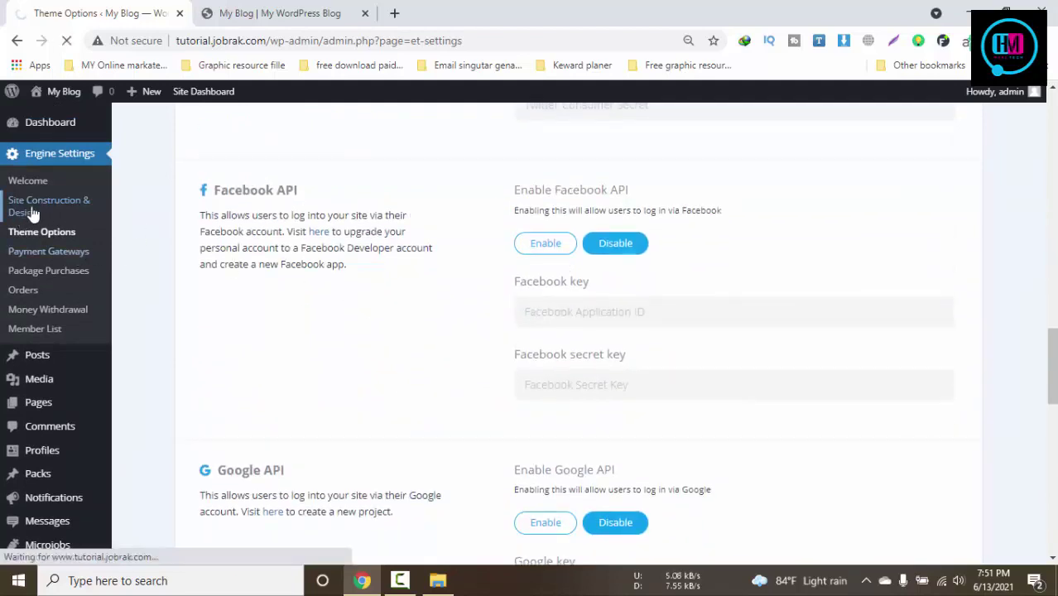
pyautogui.click(273, 10)
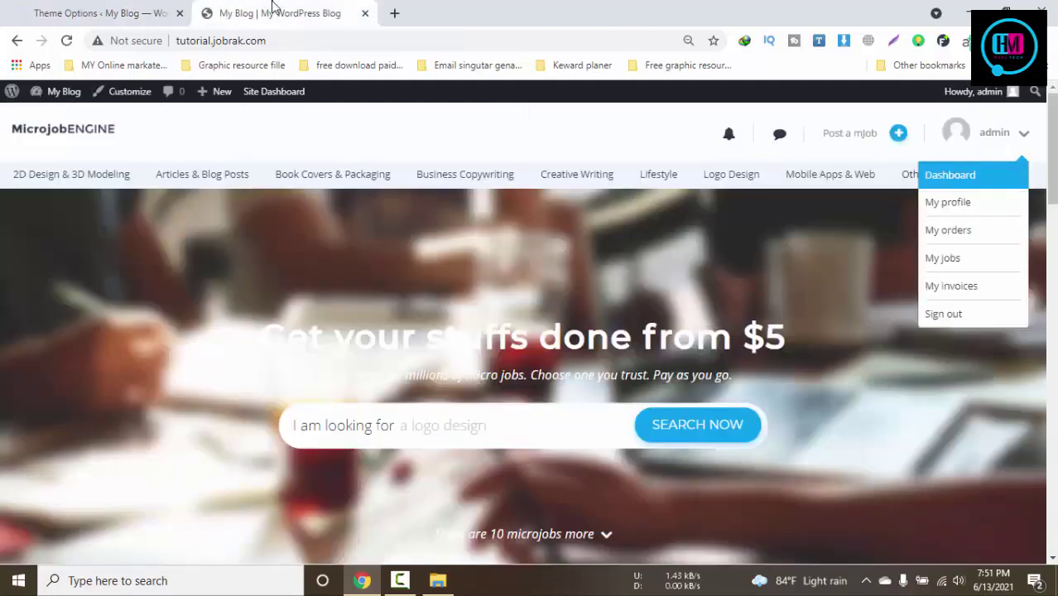
pyautogui.click(63, 8)
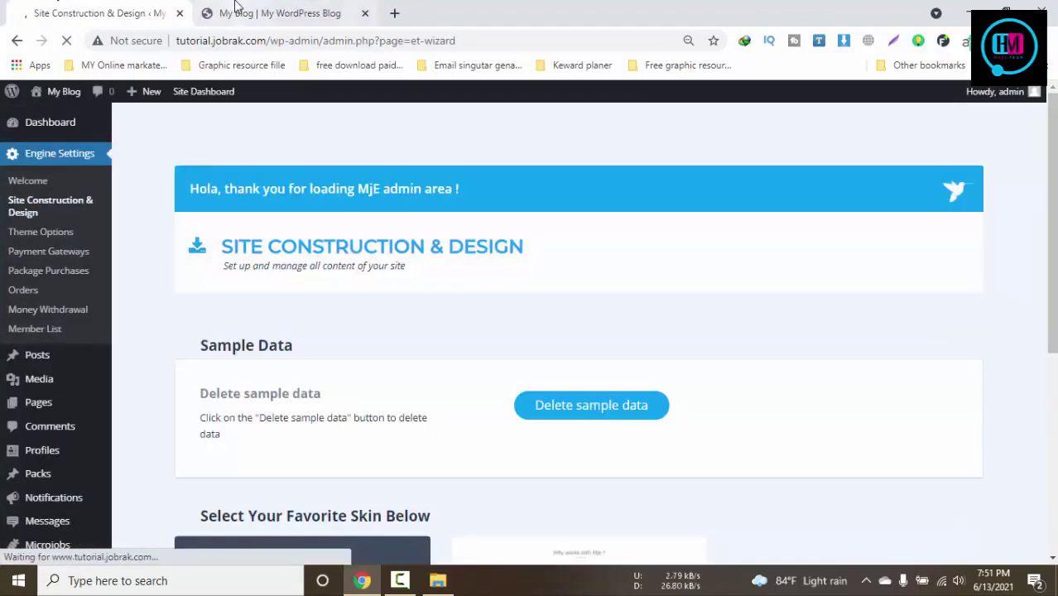
pyautogui.scroll(-3, 585, 336)
pyautogui.scroll(1, 585, 335)
pyautogui.click(274, 11)
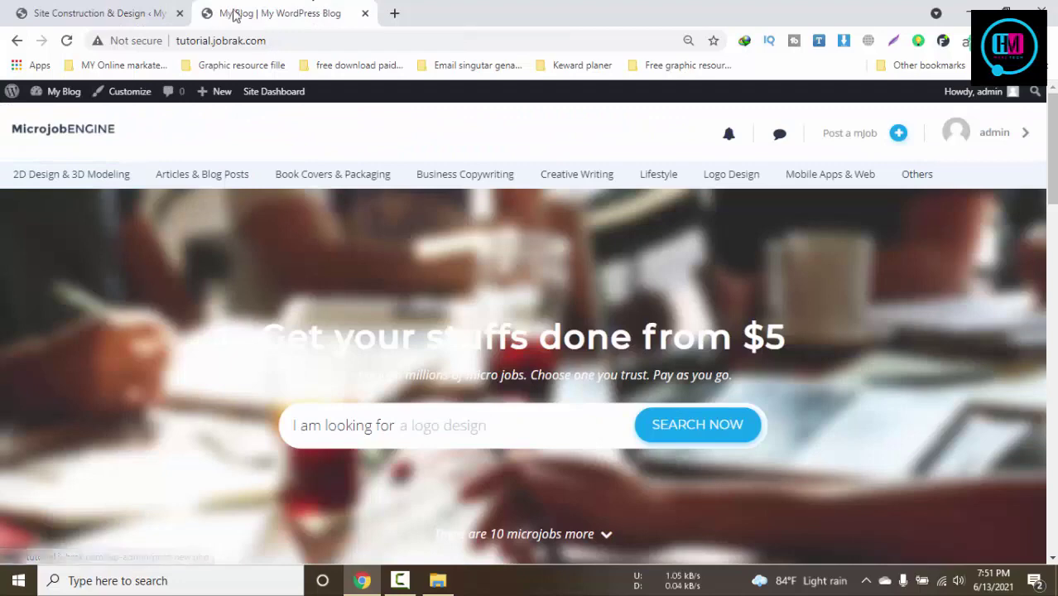
pyautogui.click(91, 8)
pyautogui.scroll(3, 137, 373)
pyautogui.scroll(-1, 124, 398)
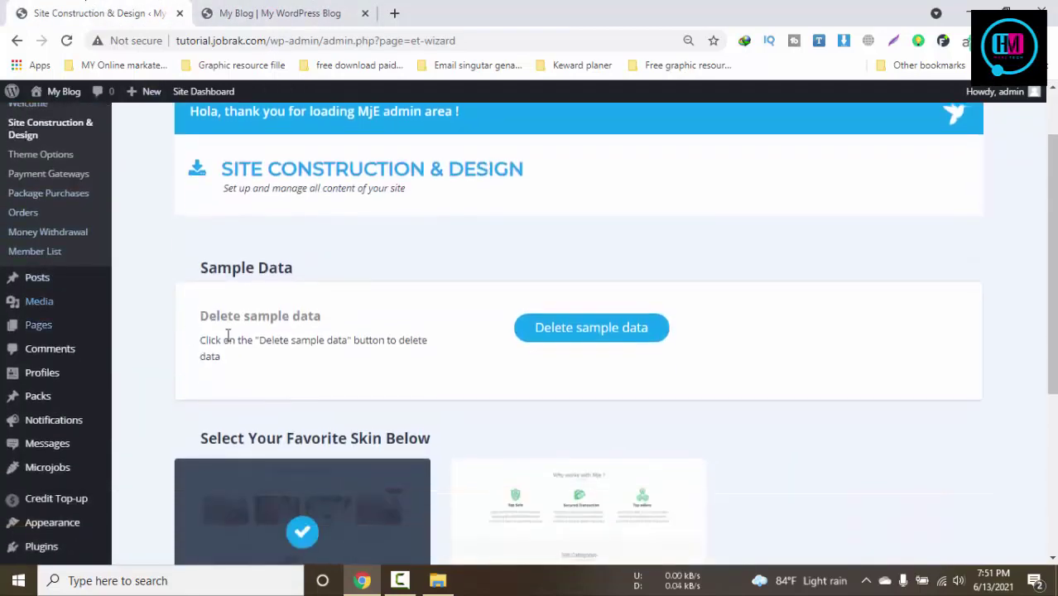
pyautogui.scroll(-4, 91, 480)
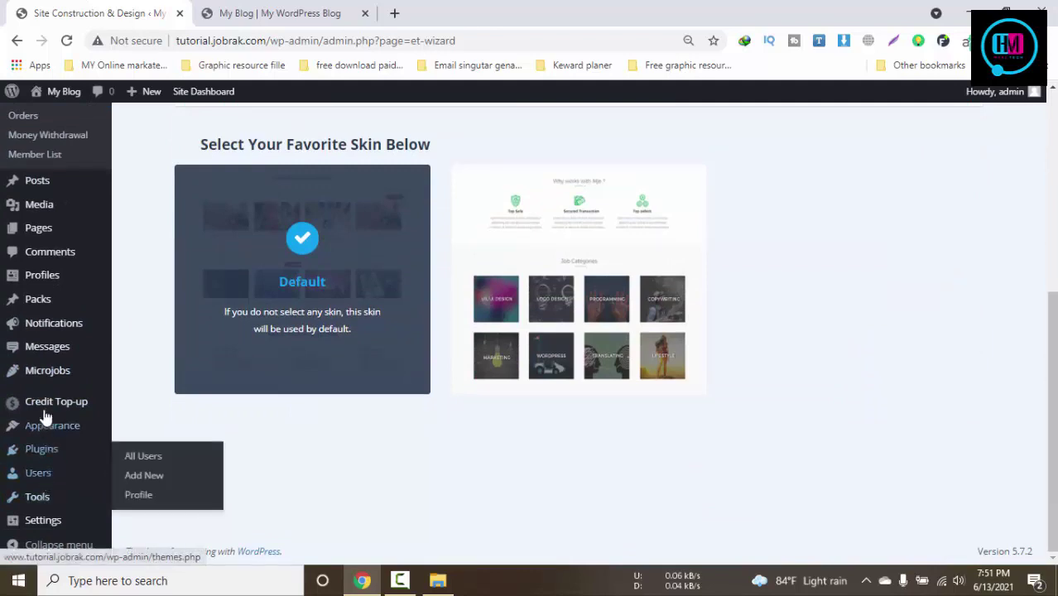
# In General Settings, retitle the site 'Jobrak tutorial' with tagline 'Freelance Service market place'
pyautogui.moveTo(60, 349)
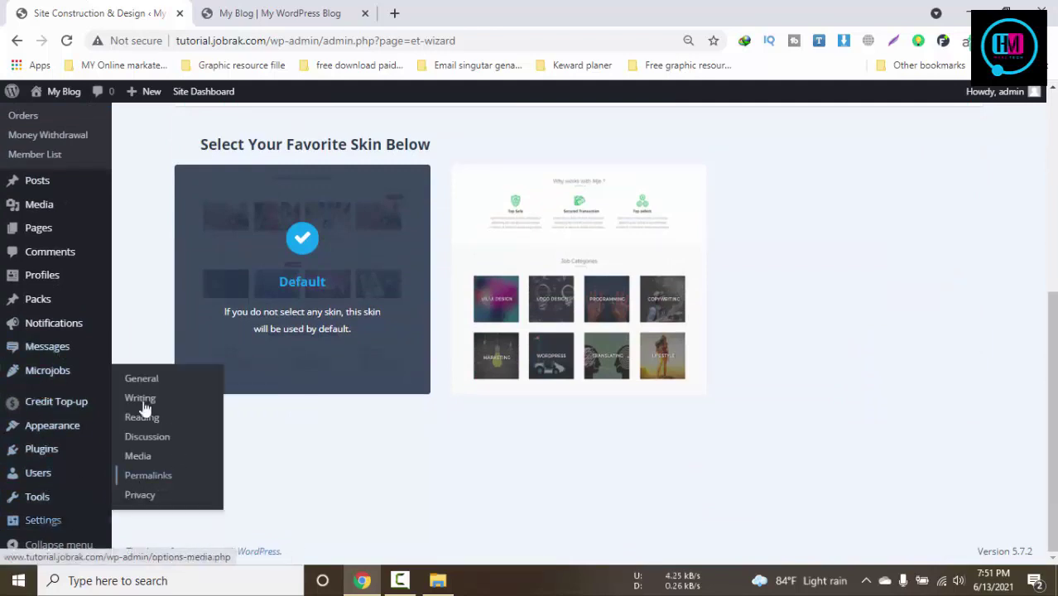
pyautogui.moveTo(135, 385)
pyautogui.moveTo(43, 520)
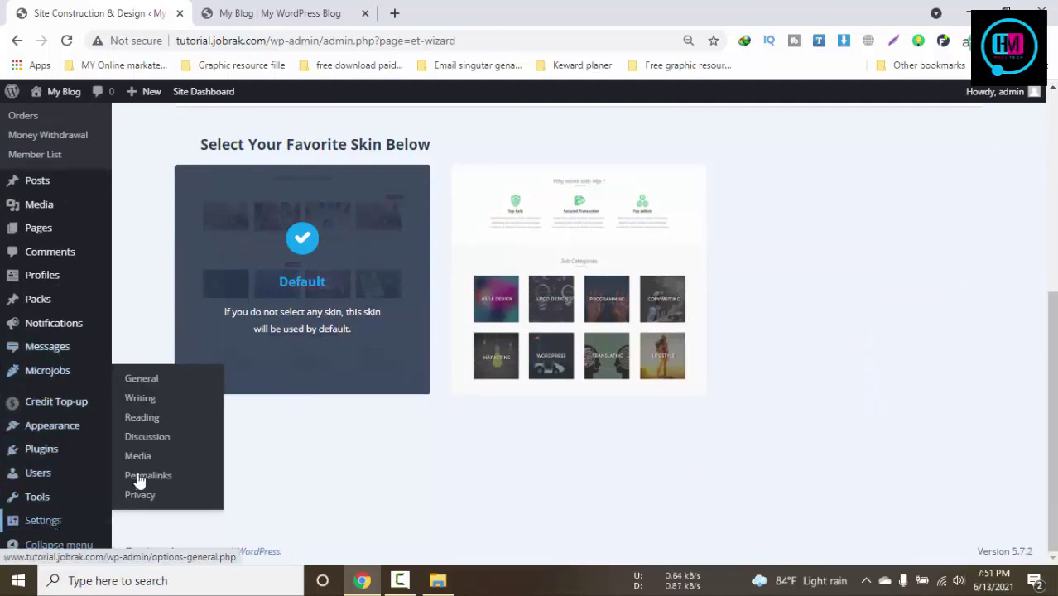
pyautogui.click(144, 382)
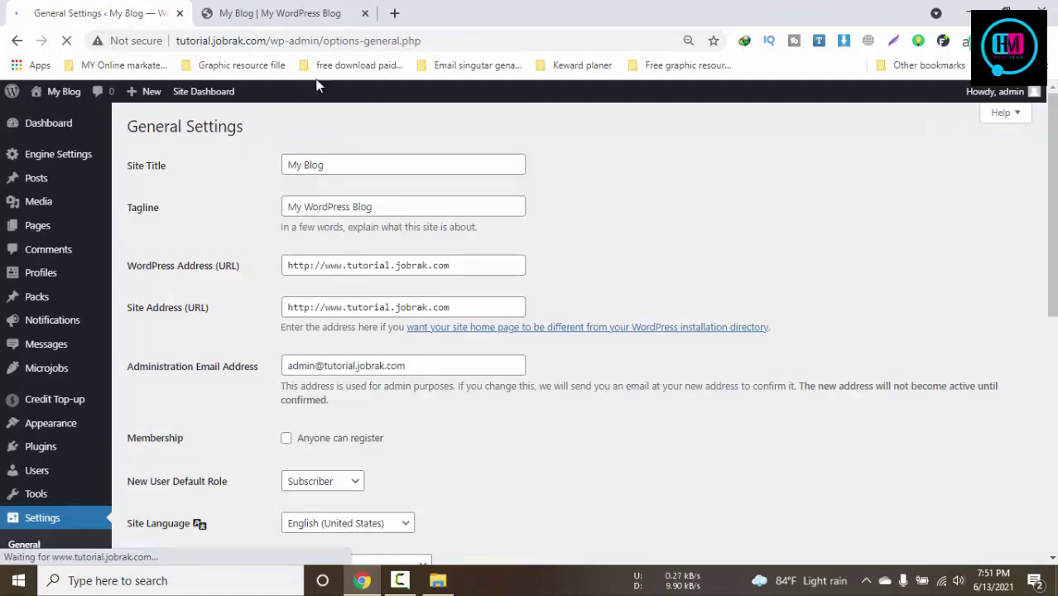
pyautogui.moveTo(347, 166); pyautogui.dragTo(208, 156)
pyautogui.write('J')
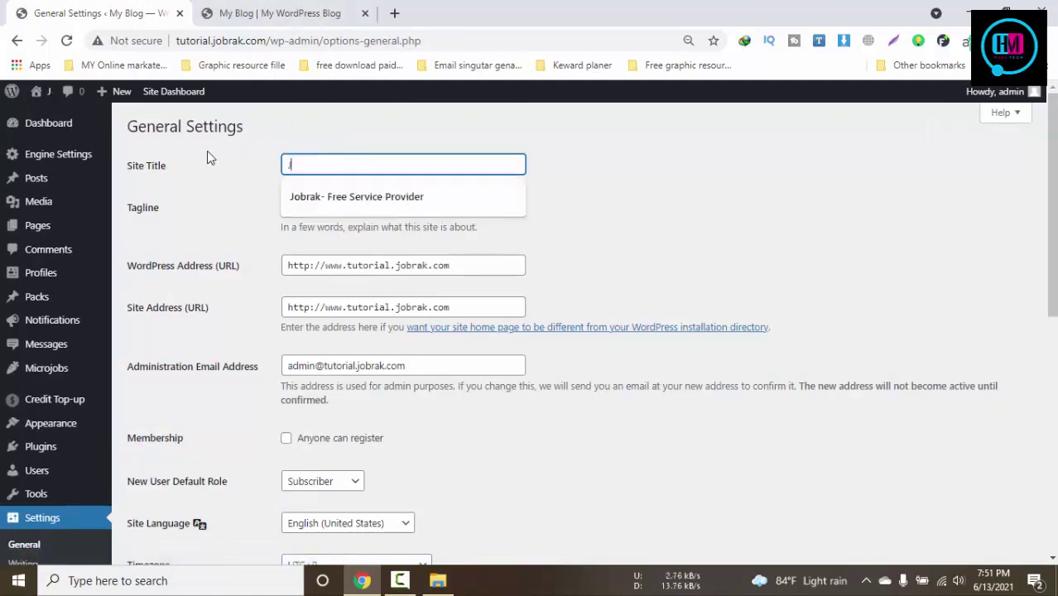
pyautogui.write('obrak tu')
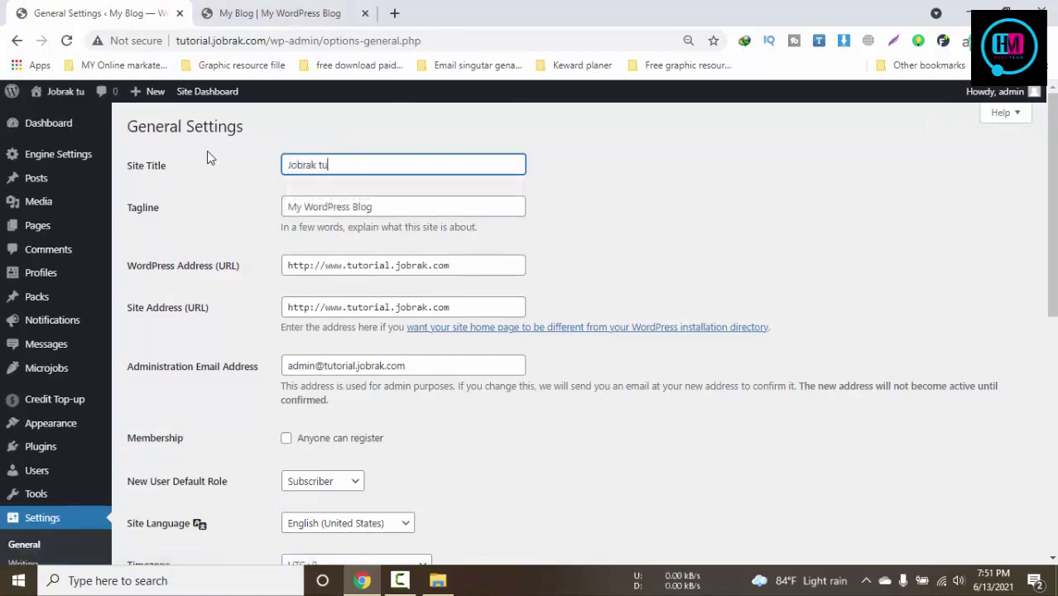
pyautogui.write('torial')
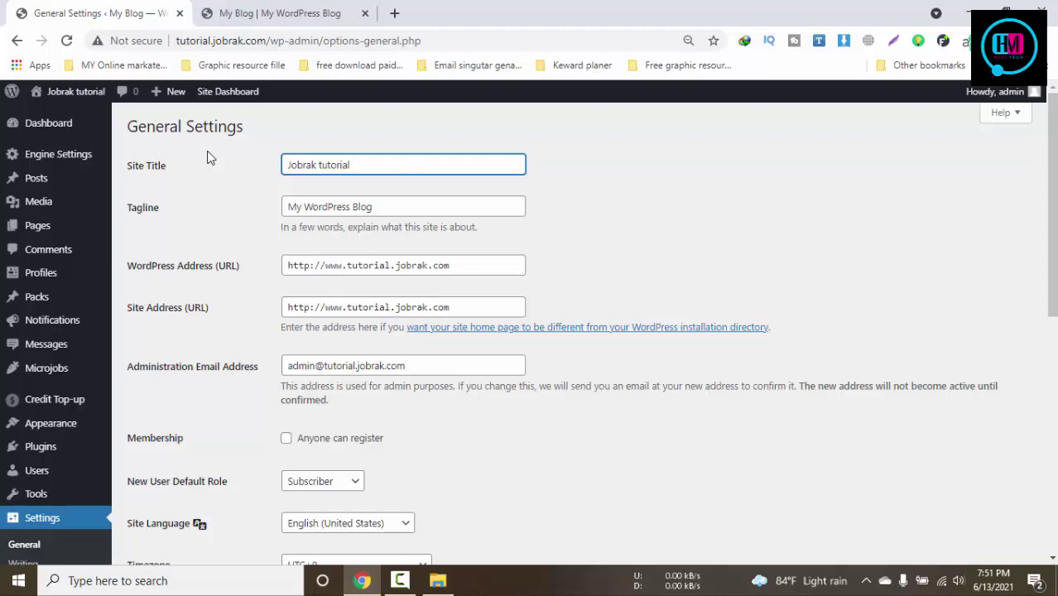
pyautogui.moveTo(432, 208); pyautogui.dragTo(206, 209)
pyautogui.write('Fre')
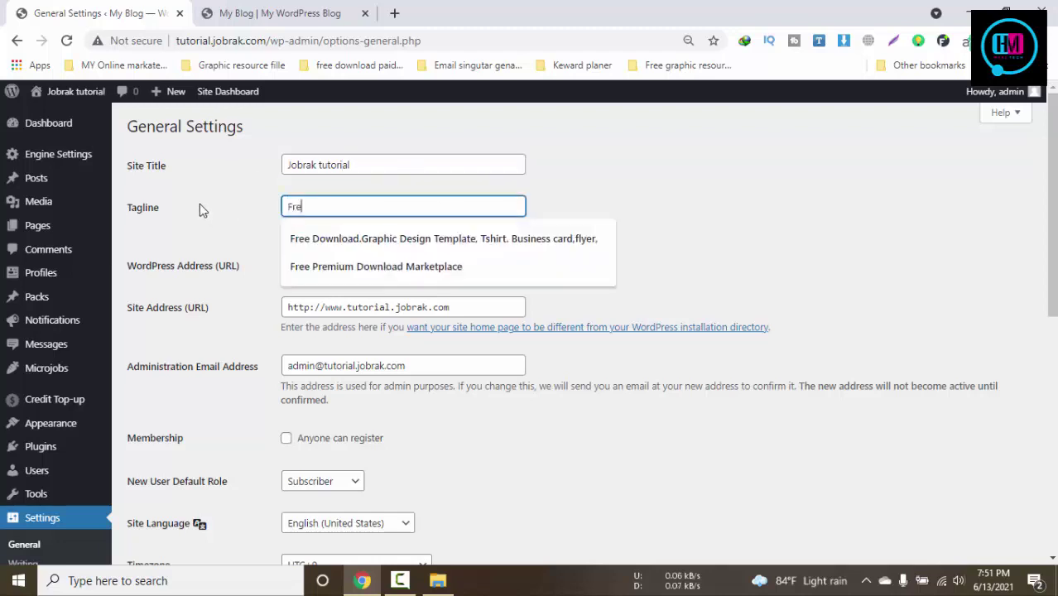
pyautogui.write('elance ')
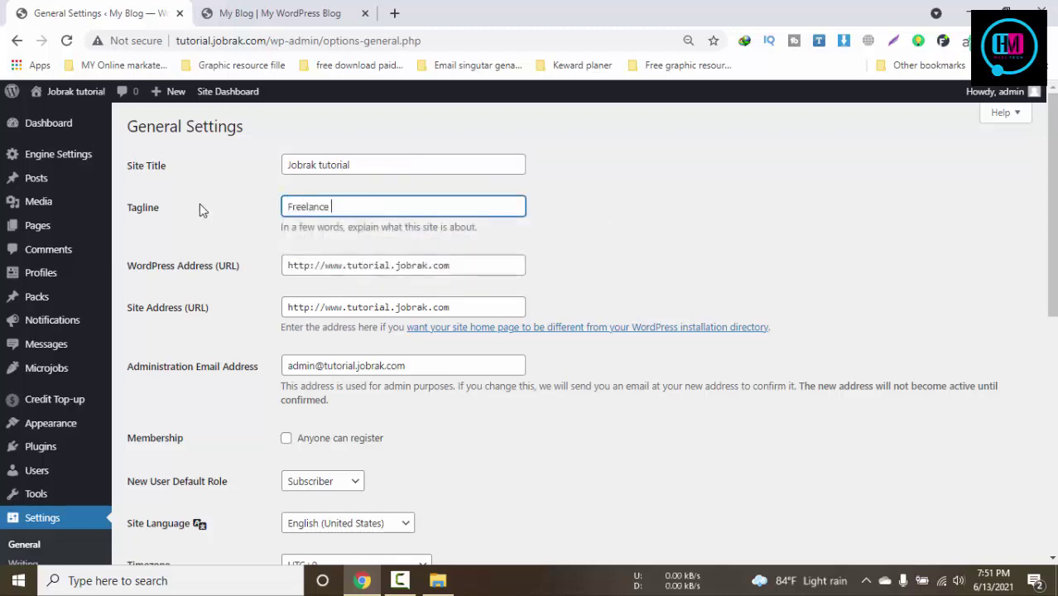
pyautogui.write('Sewervice marleket place')
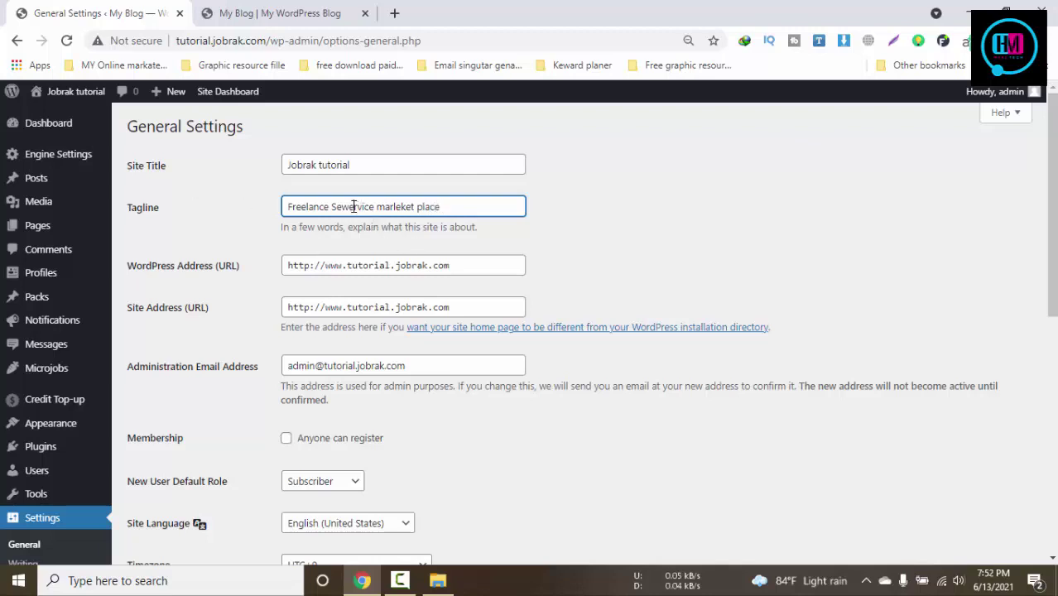
pyautogui.press('BackSpace')
pyautogui.press('BackSpace')
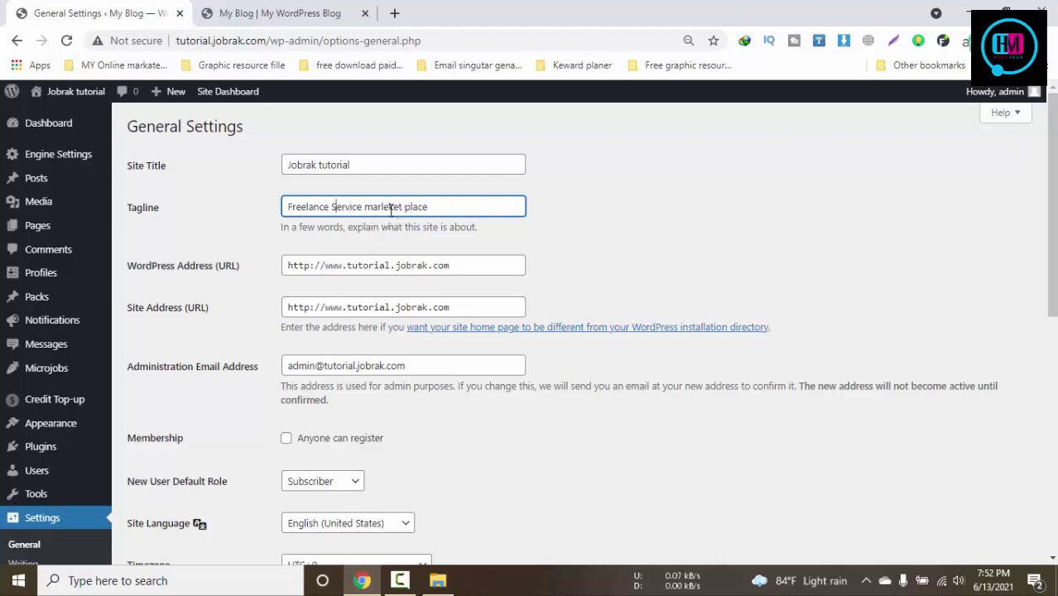
pyautogui.press('BackSpace')
pyautogui.press('BackSpace')
# Turn on 'Anyone can register' membership and save the General Settings
pyautogui.scroll(-2, 563, 260)
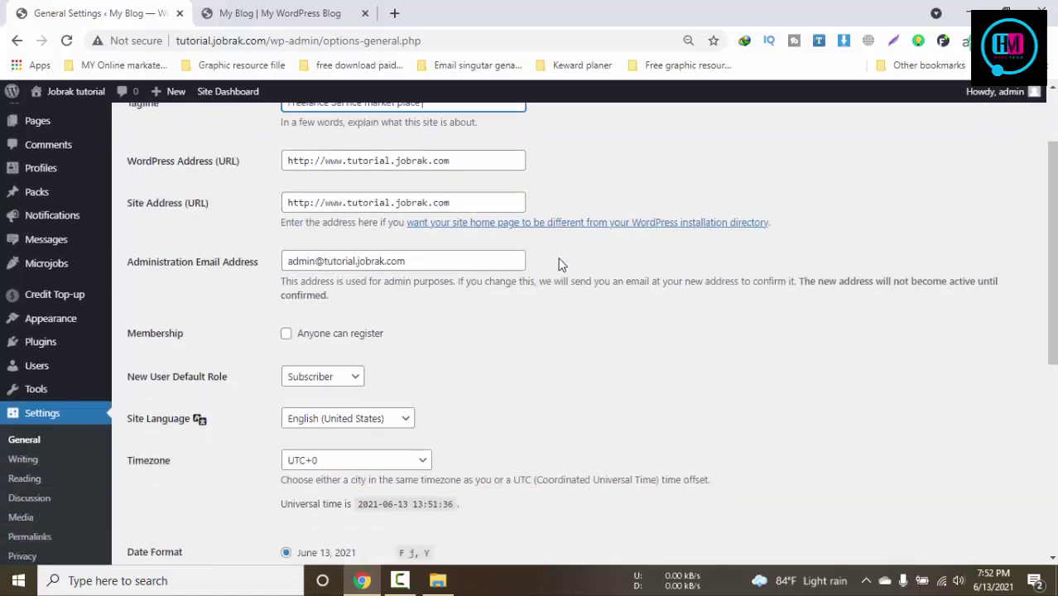
pyautogui.click(286, 282)
pyautogui.scroll(-4, 741, 333)
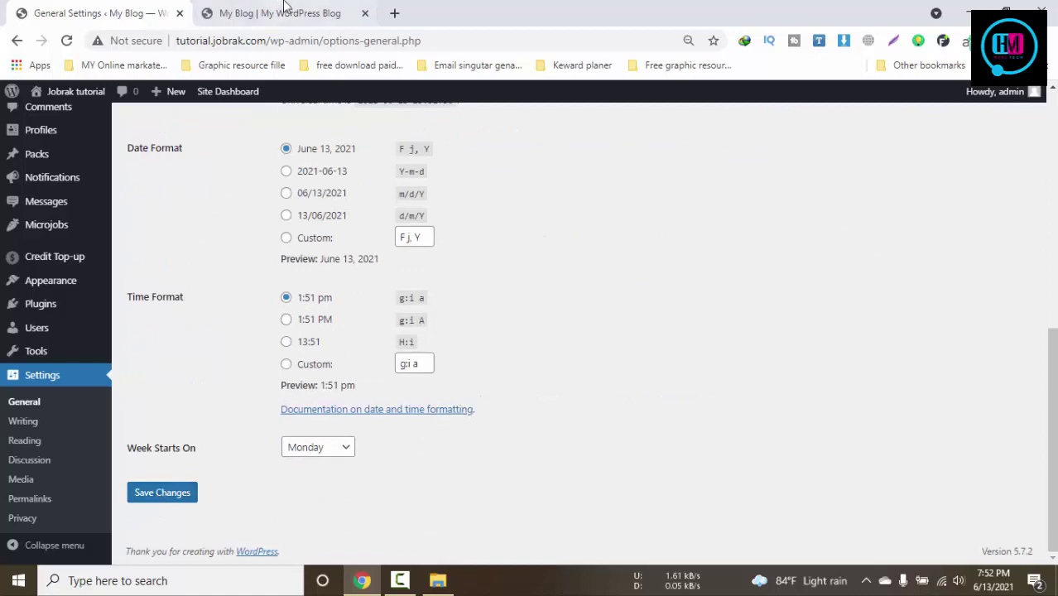
pyautogui.click(177, 494)
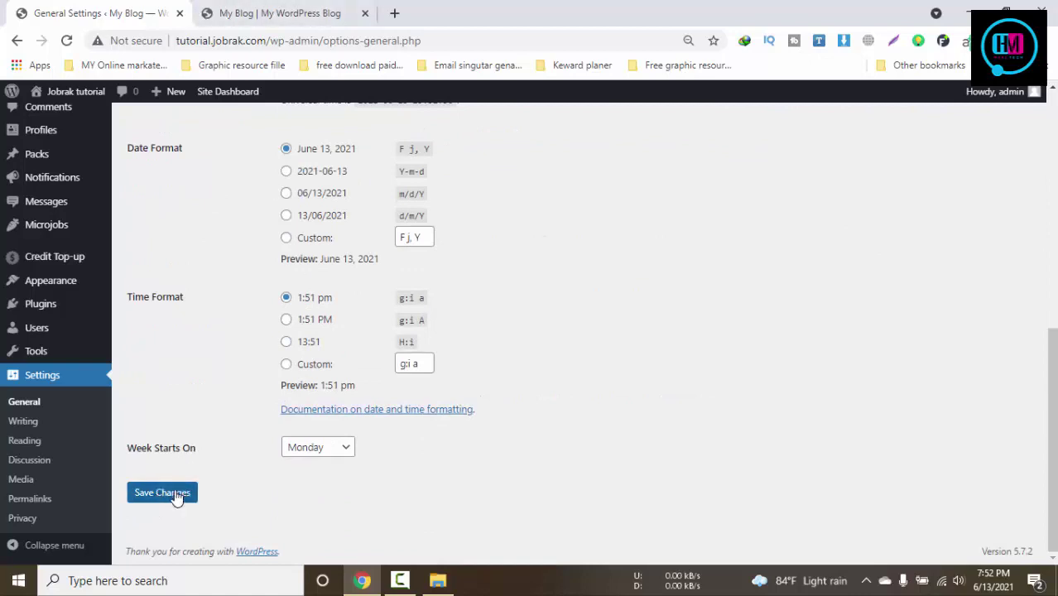
pyautogui.click(454, 164)
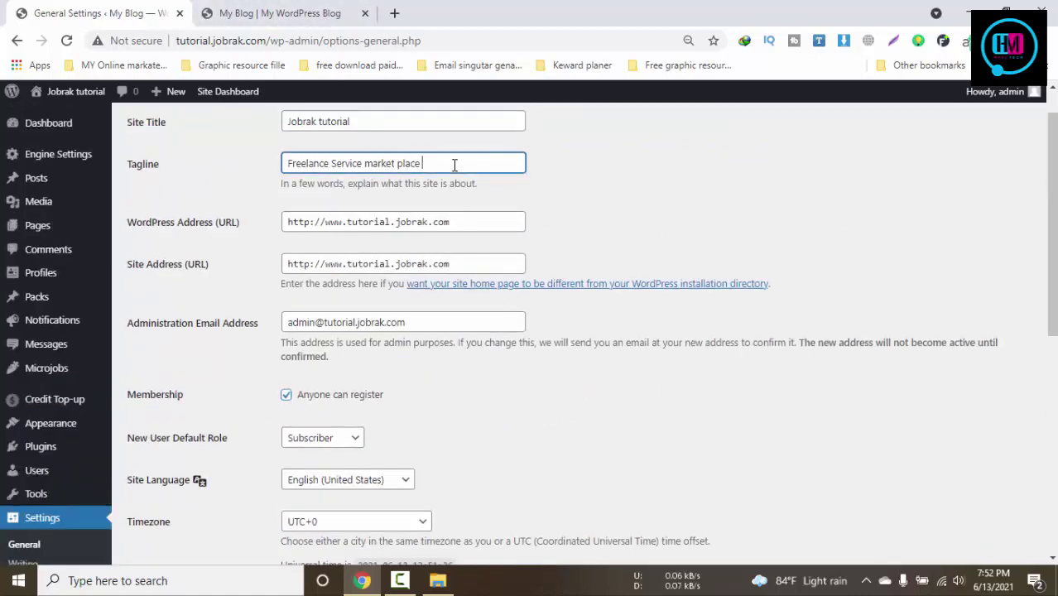
# Prefix the tagline with 'jobrak.com---' so it reads 'jobrak.com---Freelance Service market place'
pyautogui.click(286, 164)
pyautogui.write('Jobrak')
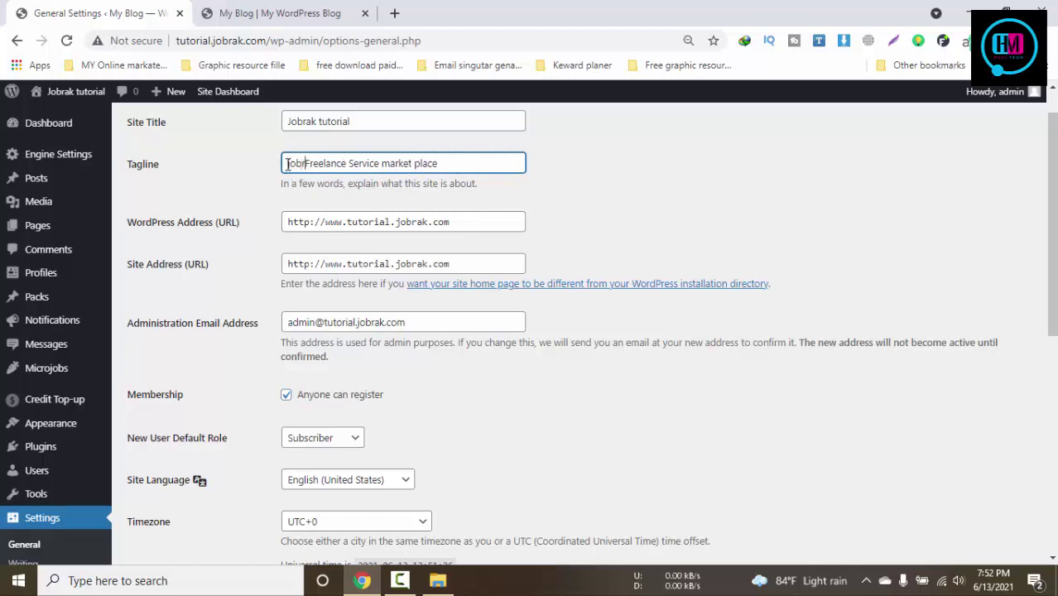
pyautogui.write('.com=')
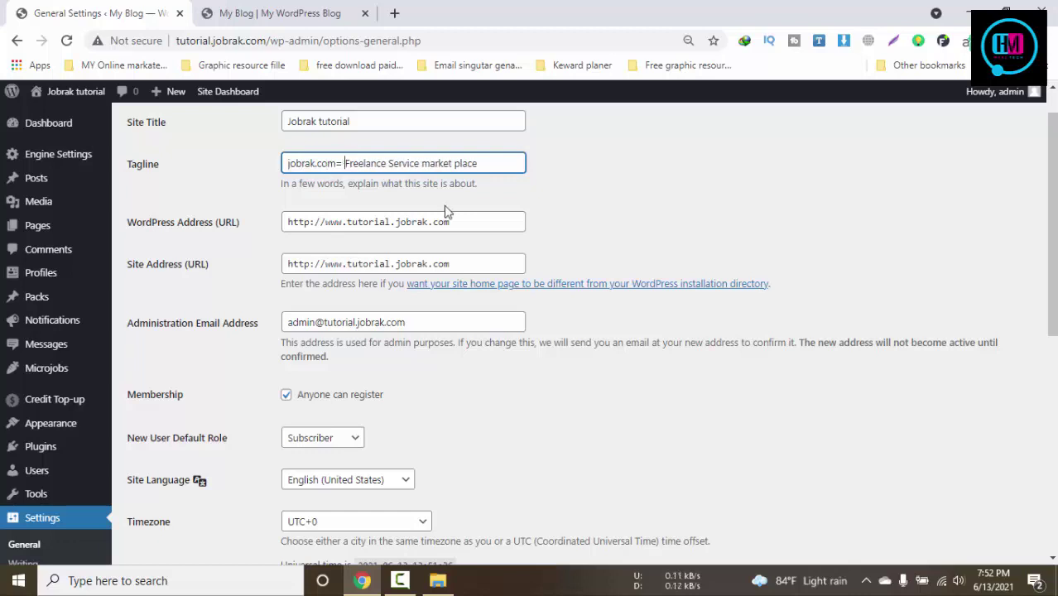
pyautogui.press('BackSpace')
pyautogui.press('BackSpace')
pyautogui.write('-')
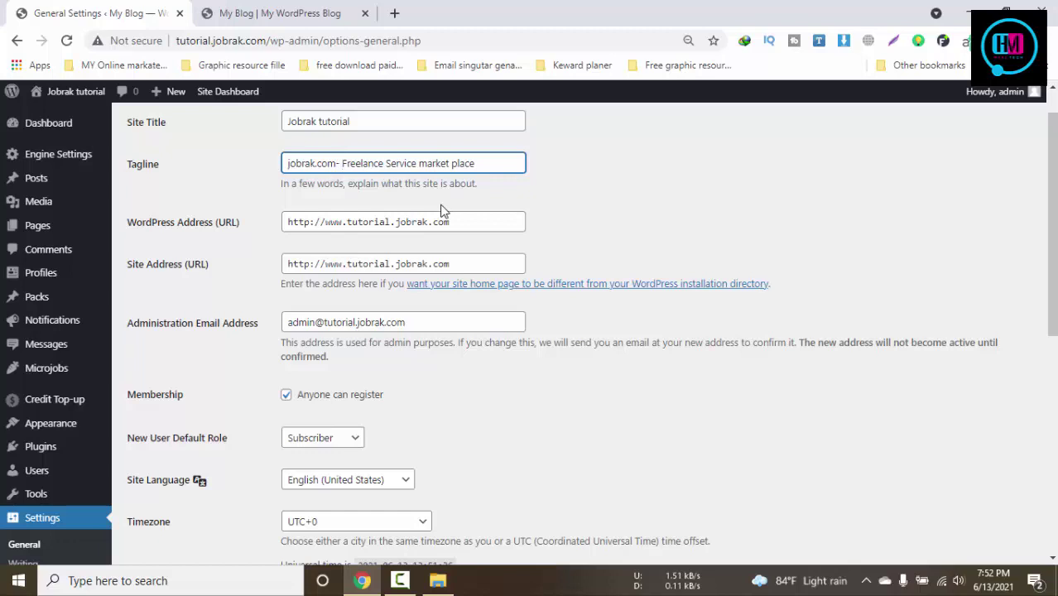
pyautogui.press('BackSpace')
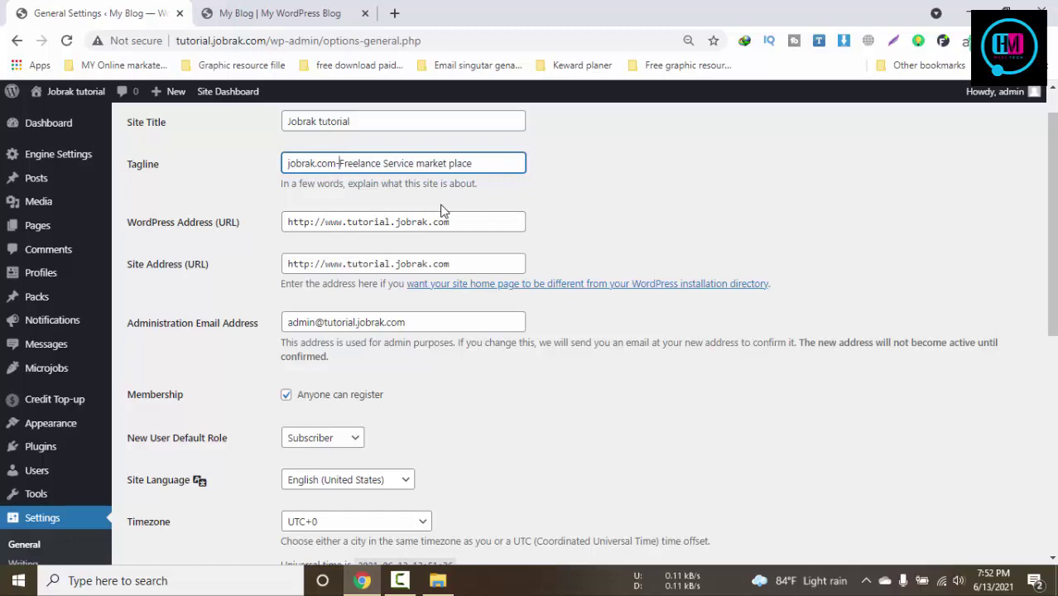
pyautogui.write('--')
# Save the updated tagline and check the site's homepage tab
pyautogui.scroll(-6, 440, 213)
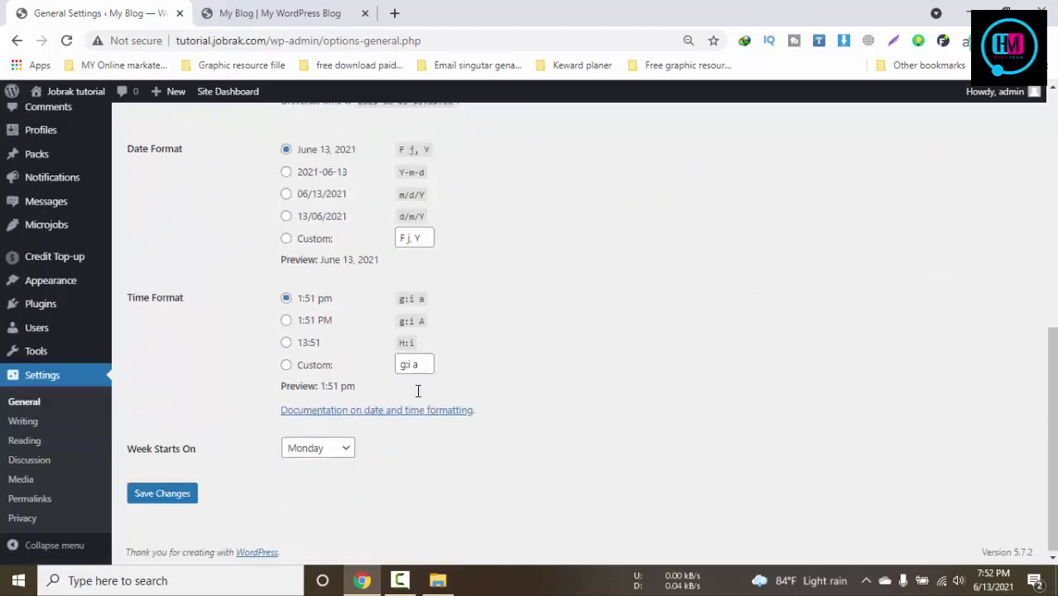
pyautogui.click(160, 494)
pyautogui.click(281, 12)
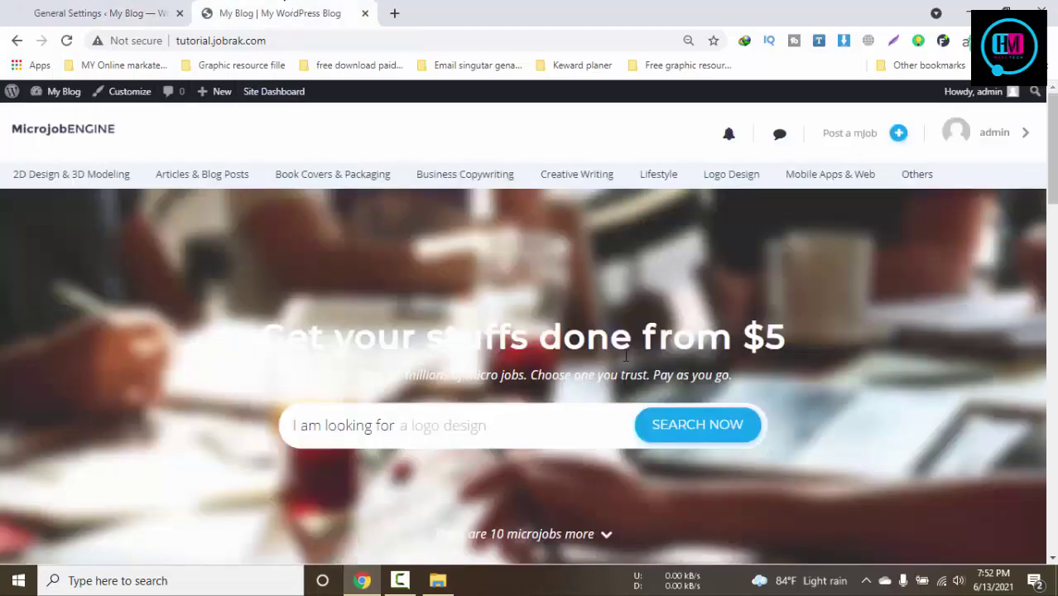
pyautogui.click(120, 6)
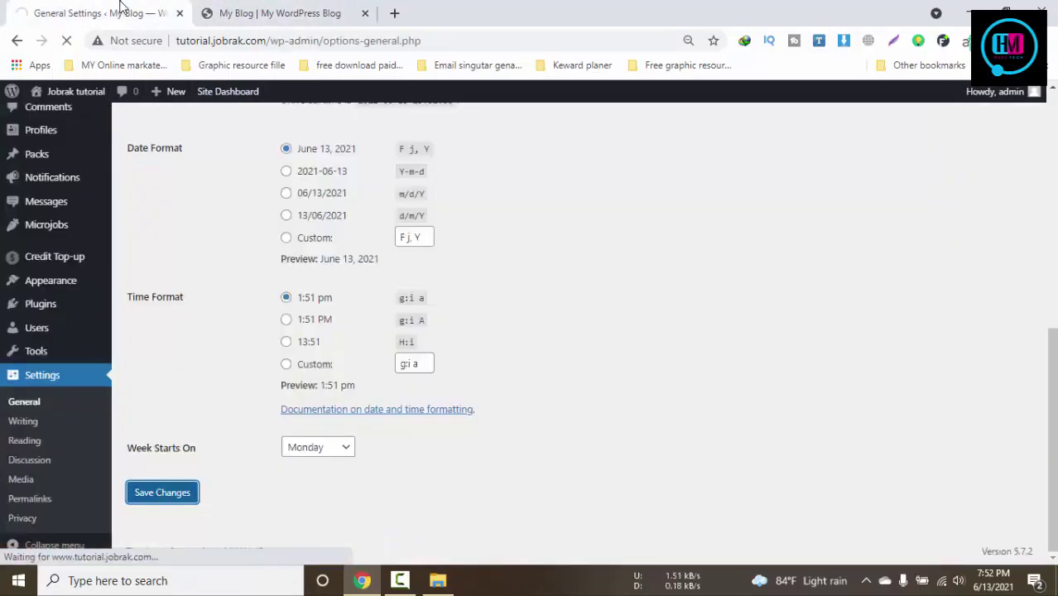
pyautogui.click(329, 8)
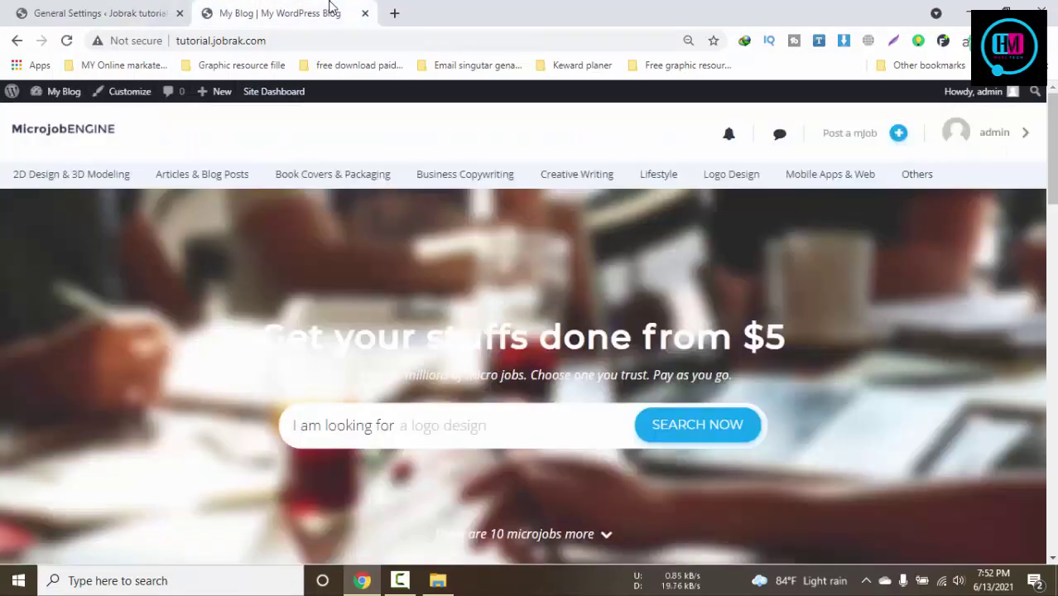
# Reload the homepage to show the 'Jobrak tutorial' title, then open MicrojobEngine Engine Settings
pyautogui.press('F5')
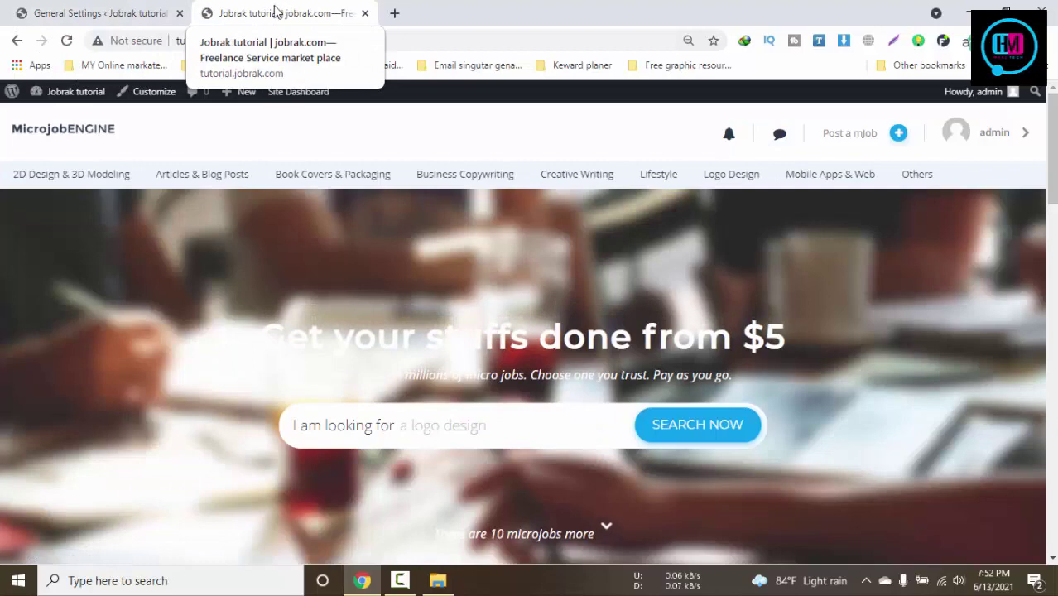
pyautogui.click(104, 12)
pyautogui.scroll(-4, 415, 488)
pyautogui.scroll(4, 416, 488)
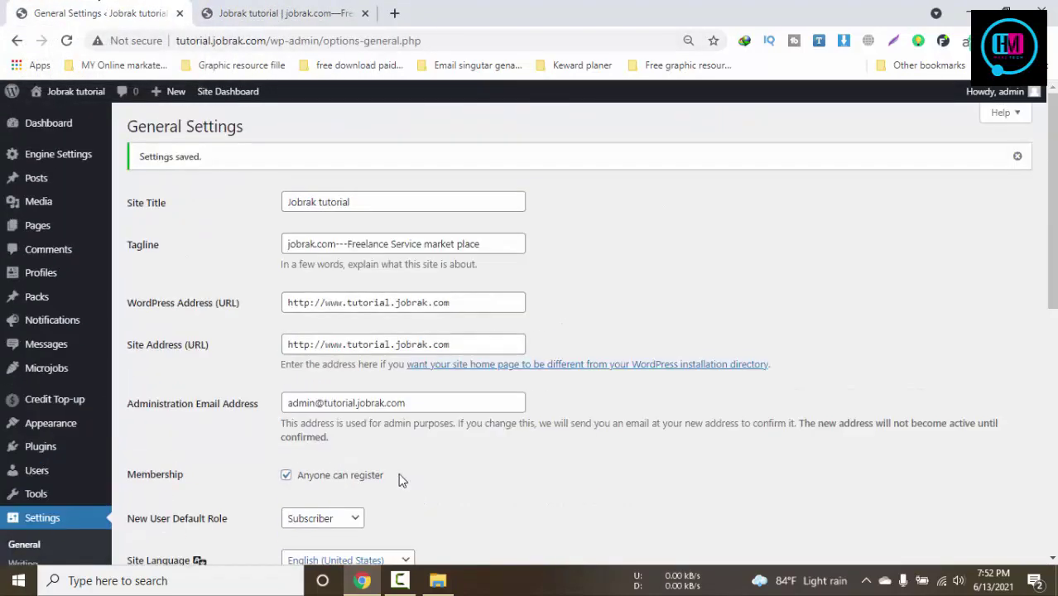
pyautogui.moveTo(74, 159)
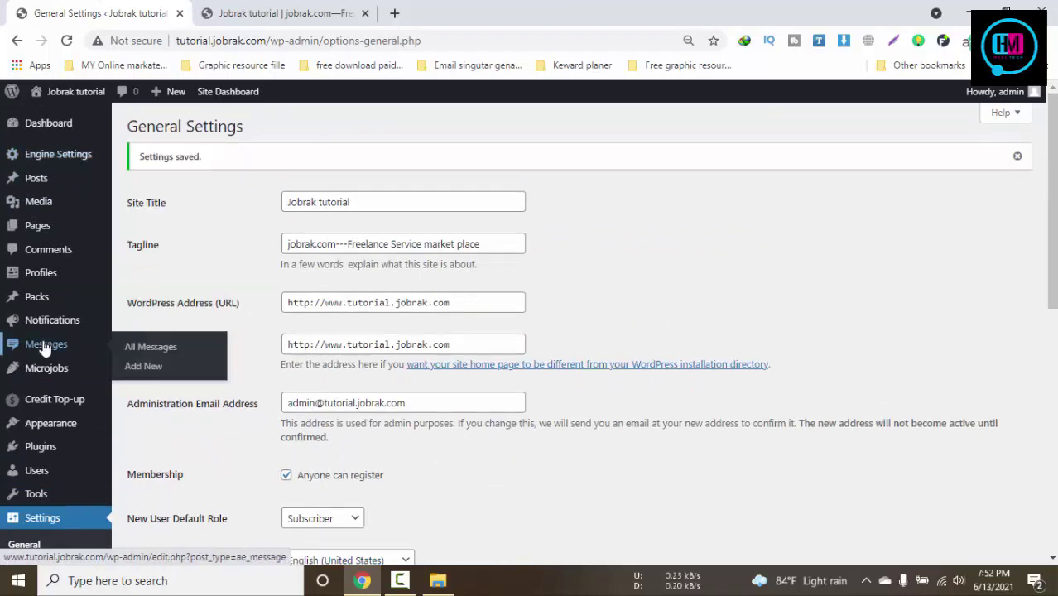
pyautogui.click(80, 163)
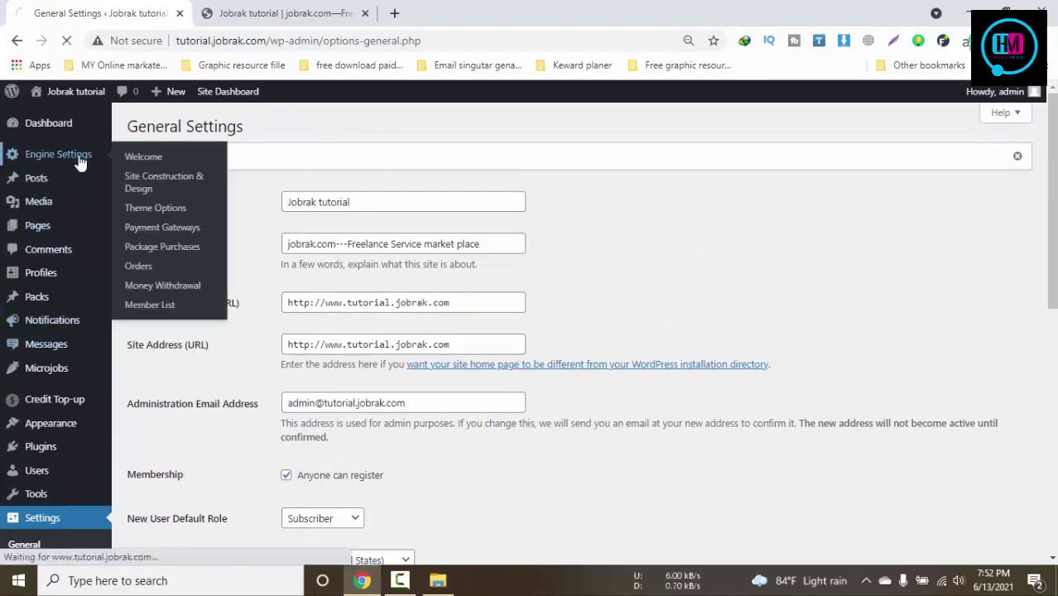
# Open Theme Options and scroll the Users tab past avatar, authentication and email confirmation settings
pyautogui.click(154, 213)
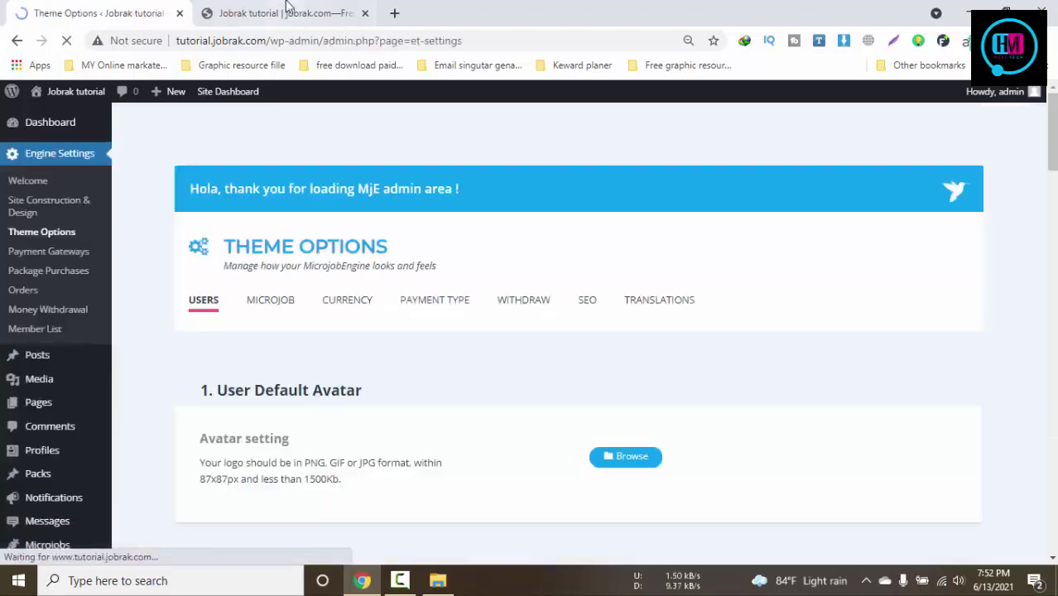
pyautogui.click(287, 10)
pyautogui.click(120, 6)
pyautogui.scroll(-3, 12, 271)
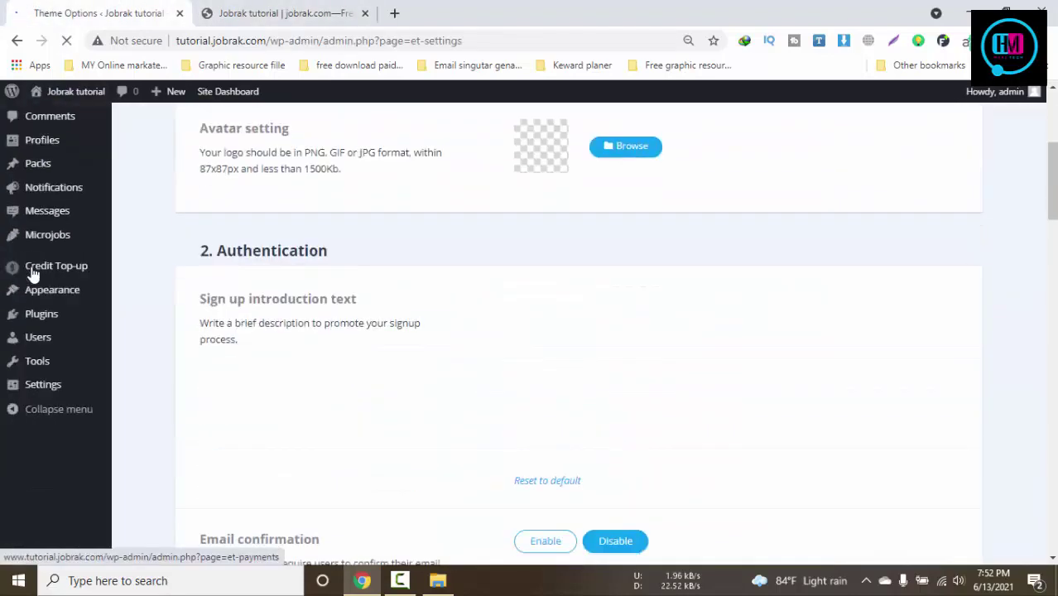
pyautogui.scroll(-3, 108, 310)
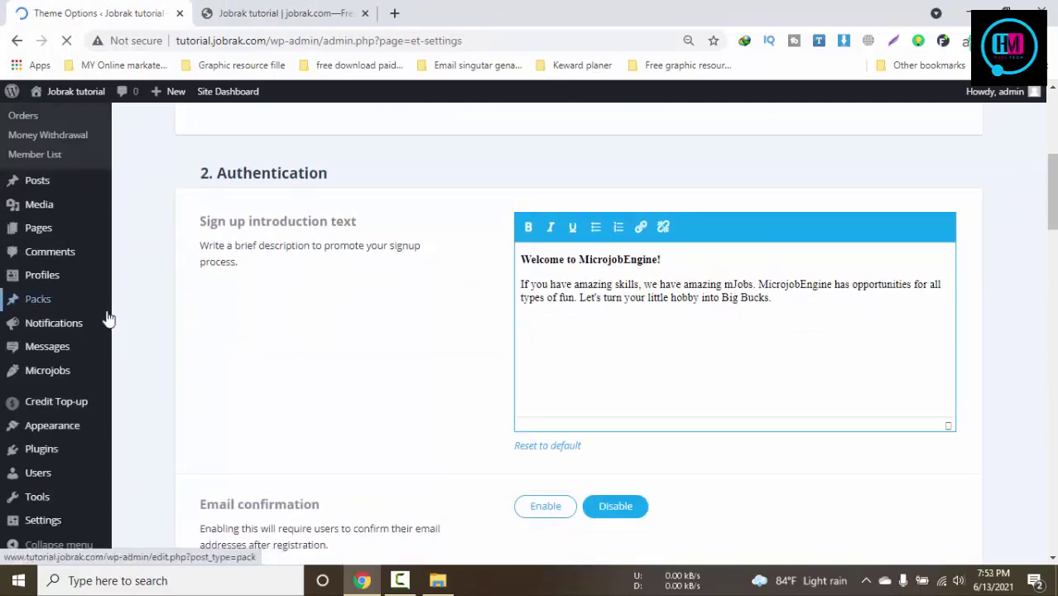
pyautogui.moveTo(52, 425)
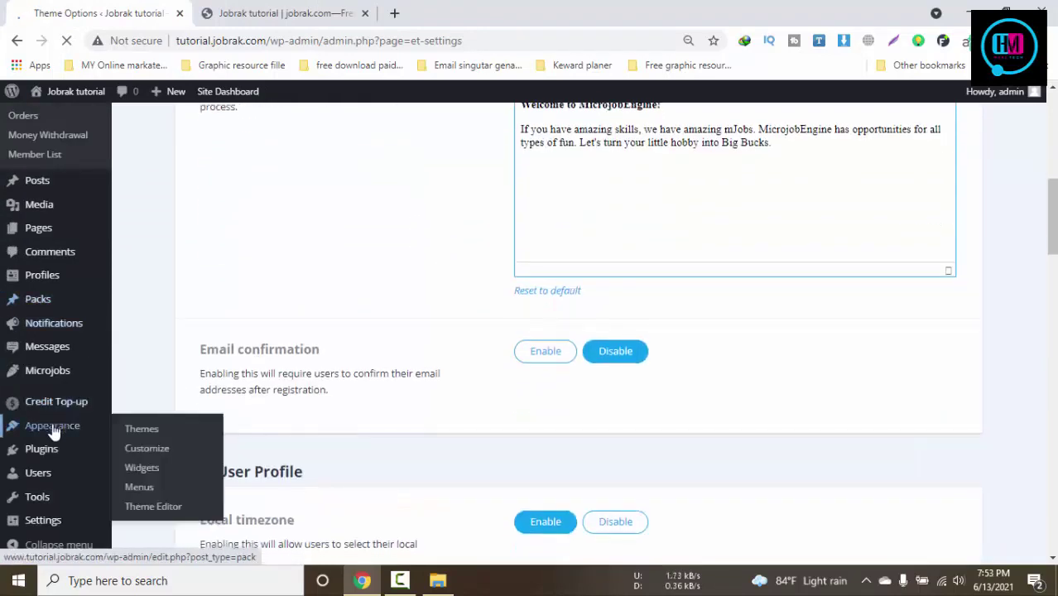
# Launch the Customizer for Jobrak tutorial, browsing the live front page while it loads
pyautogui.click(149, 452)
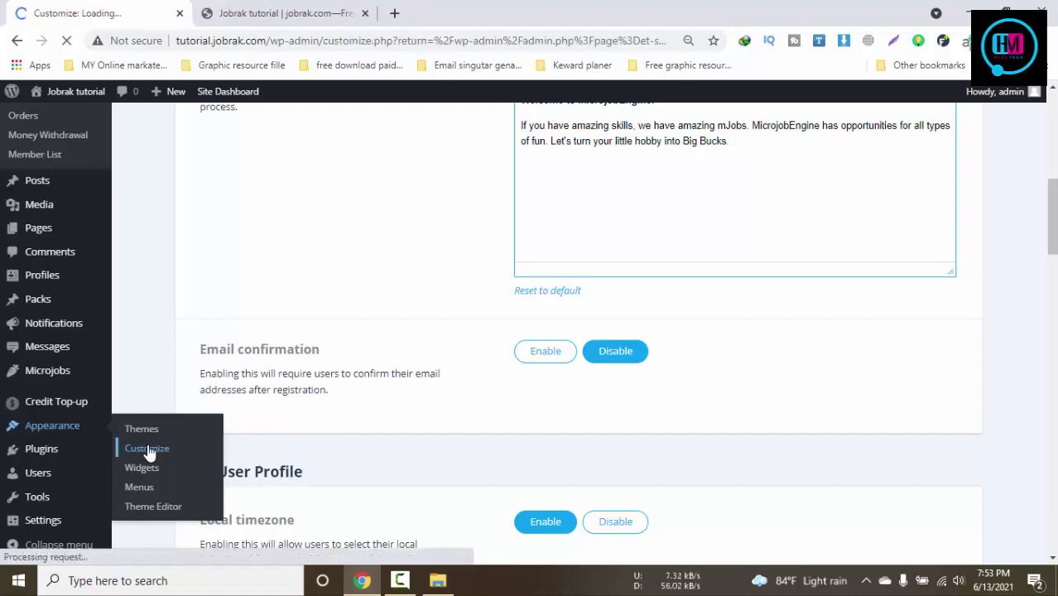
pyautogui.click(273, 11)
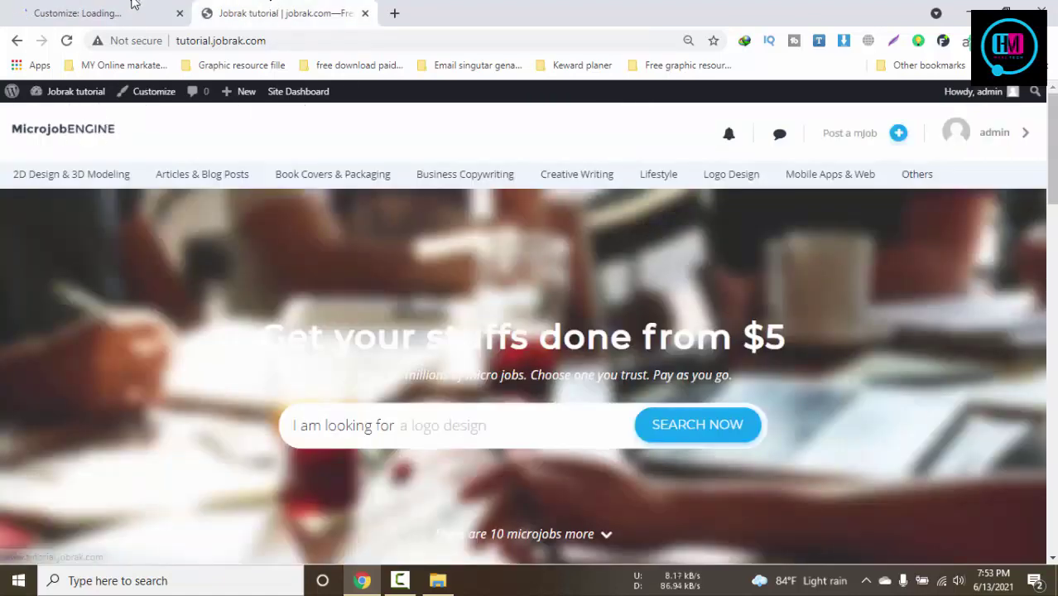
pyautogui.click(133, 5)
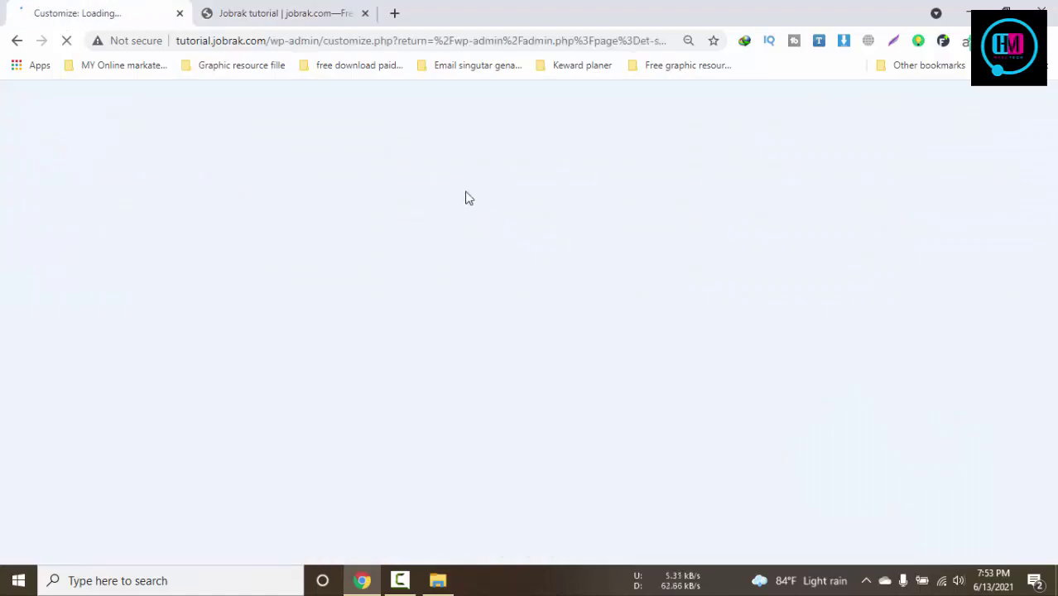
pyautogui.click(285, 8)
pyautogui.scroll(-5, 455, 394)
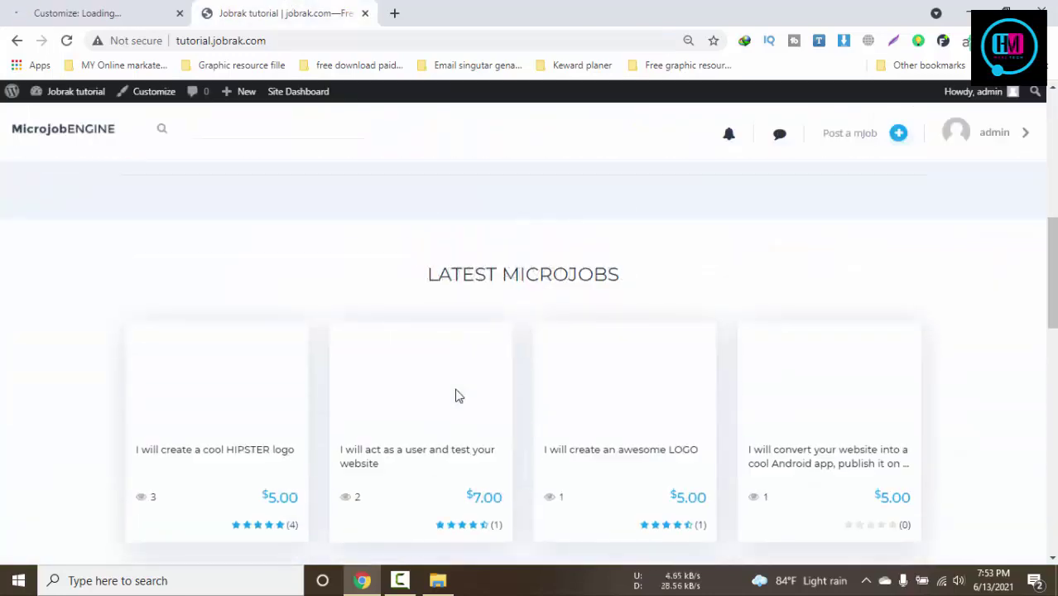
pyautogui.scroll(2, 633, 376)
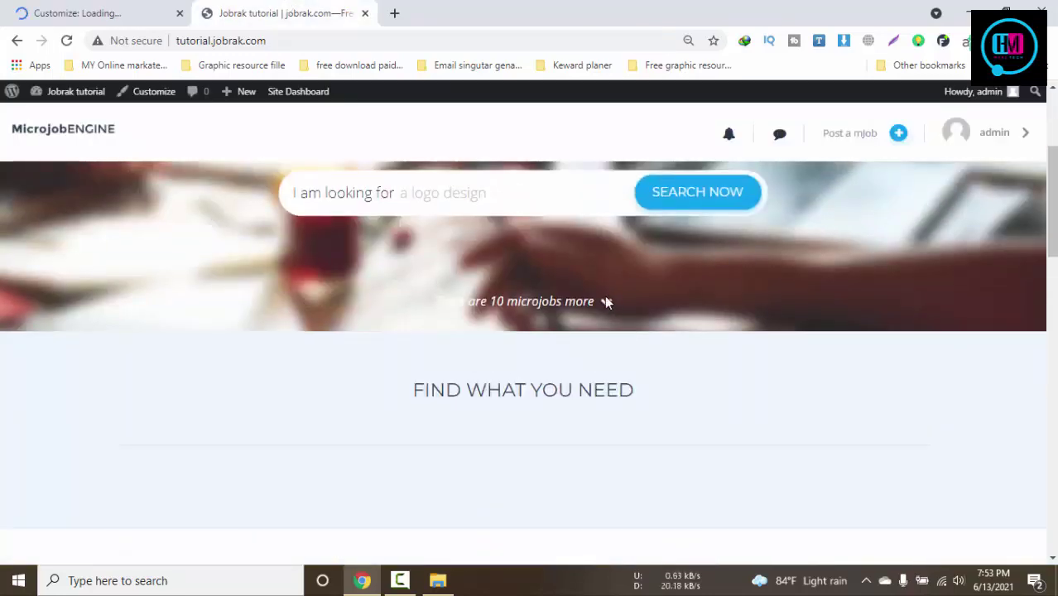
pyautogui.scroll(-4, 541, 366)
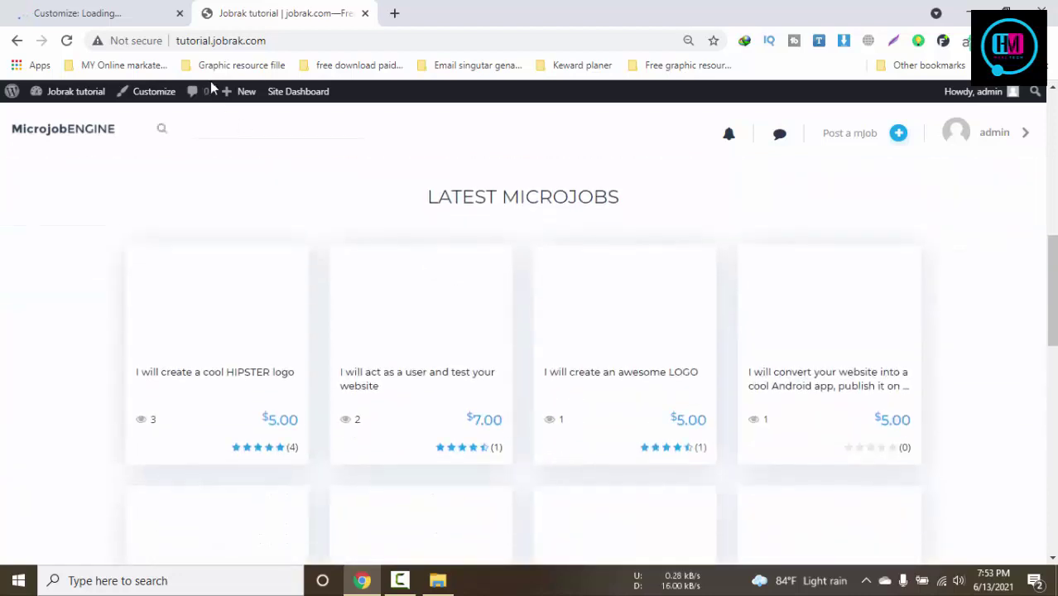
pyautogui.scroll(-1, 460, 314)
pyautogui.click(55, 7)
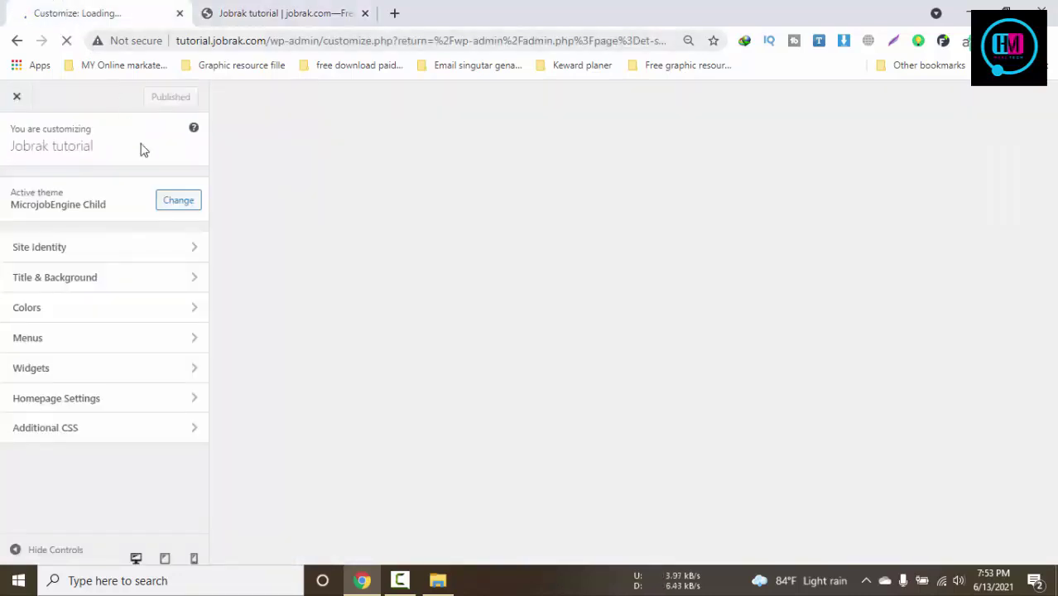
# In Site Identity, start selecting a logo and browse to the Jobrak main folder
pyautogui.click(132, 249)
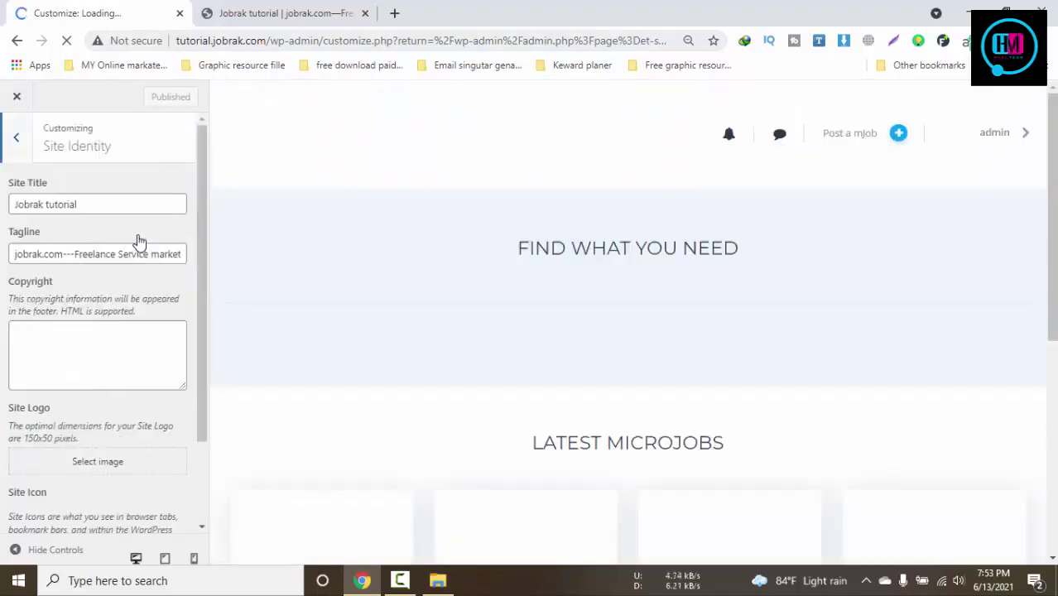
pyautogui.scroll(-2, 139, 240)
pyautogui.click(108, 357)
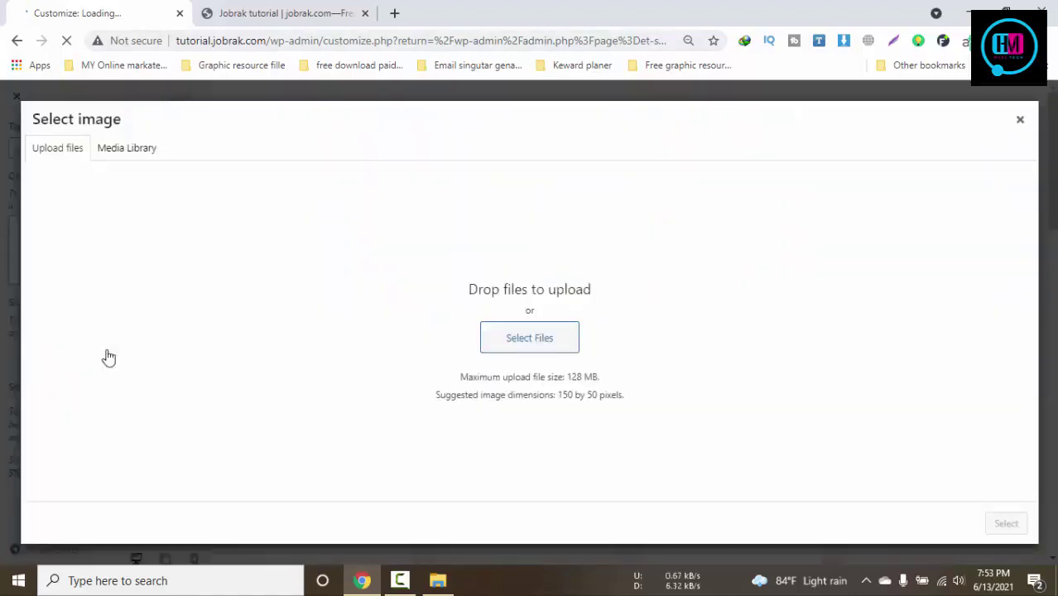
pyautogui.click(563, 343)
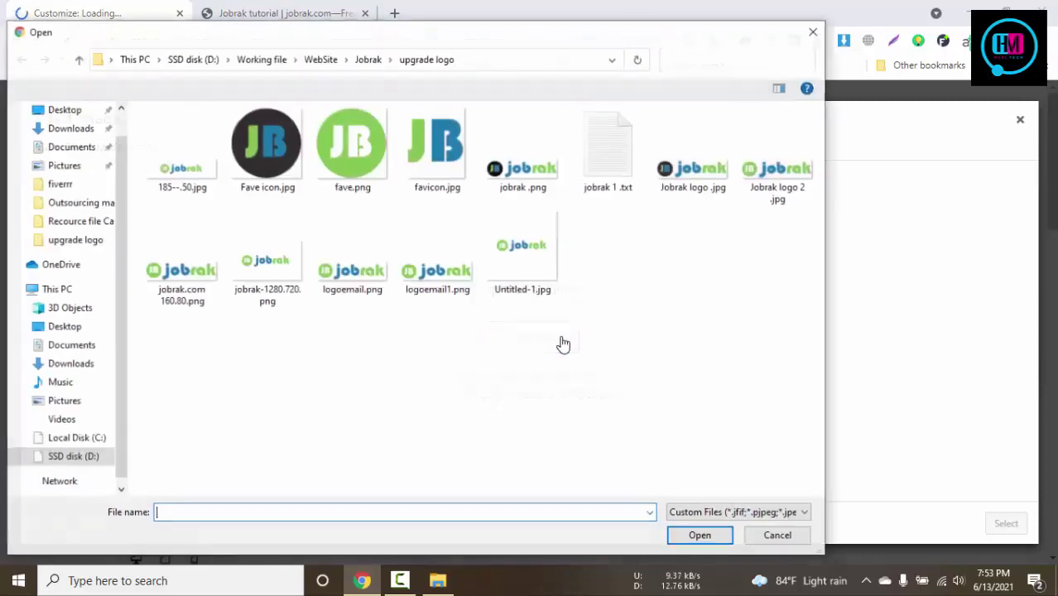
pyautogui.hotkey('alt', 'Up')
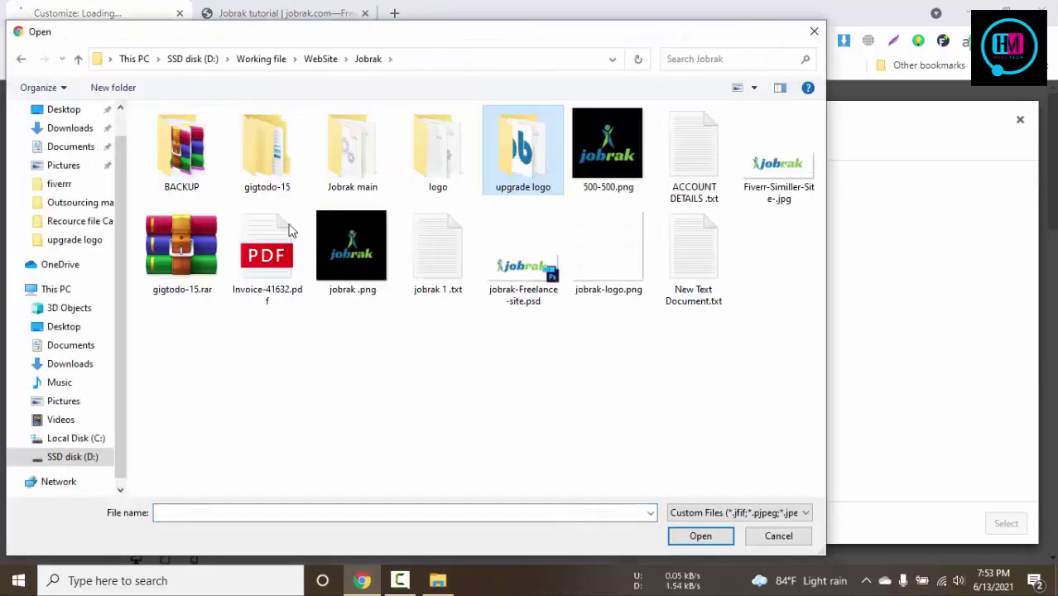
pyautogui.click(443, 158)
pyautogui.click(375, 165)
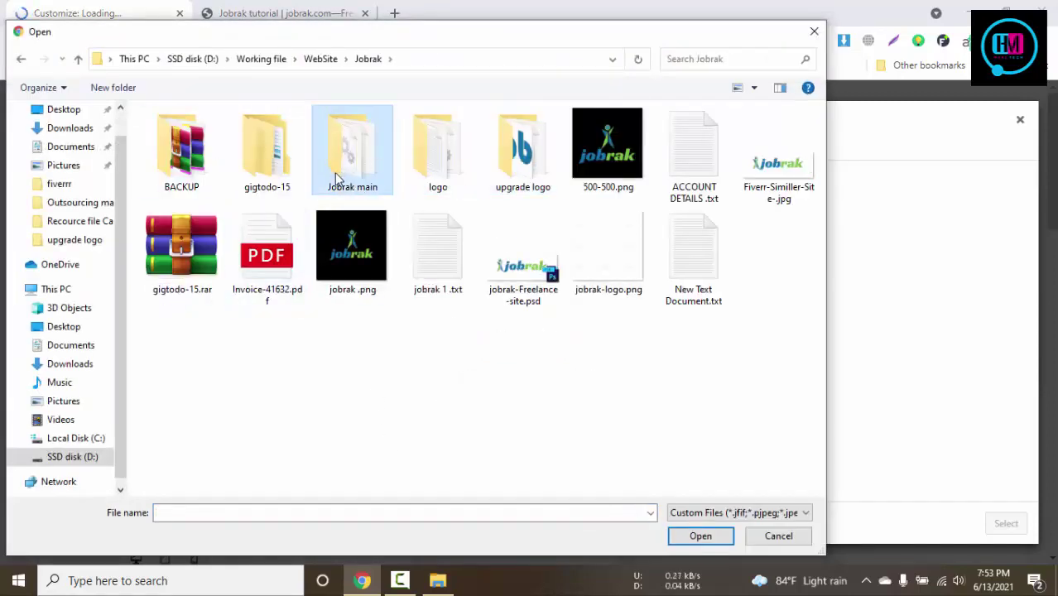
pyautogui.hotkey('alt', 'Up')
pyautogui.press('Return')
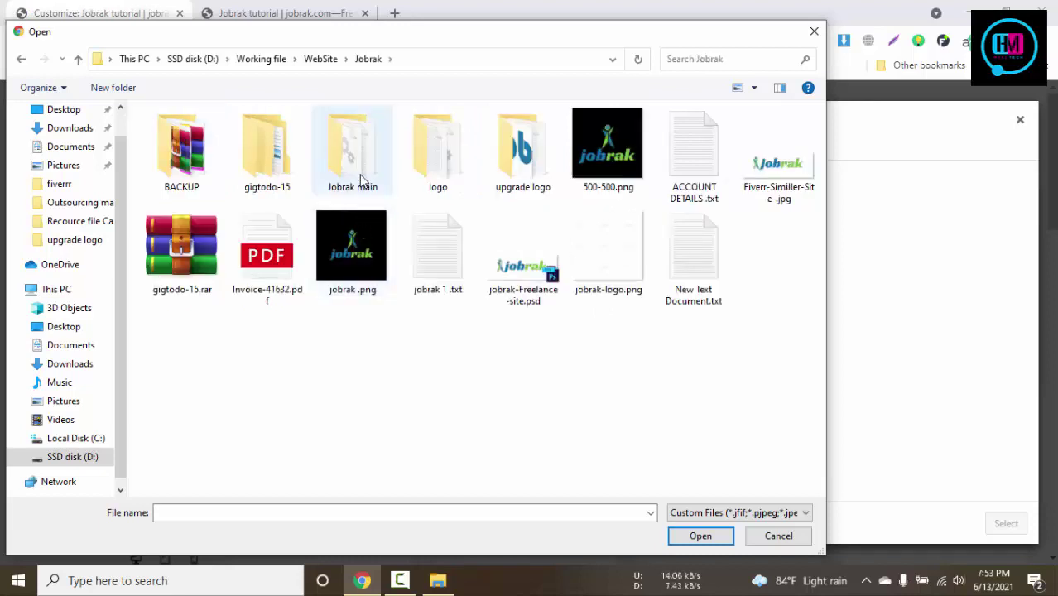
pyautogui.doubleClick(361, 180)
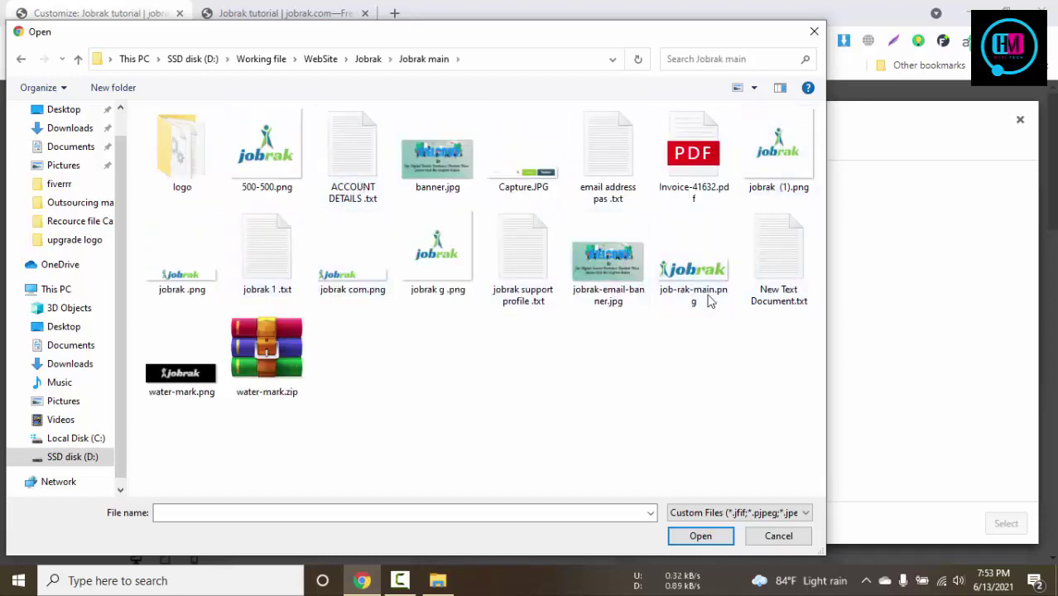
# Upload job-rak-main.png as the site logo and crop it to fit
pyautogui.click(662, 299)
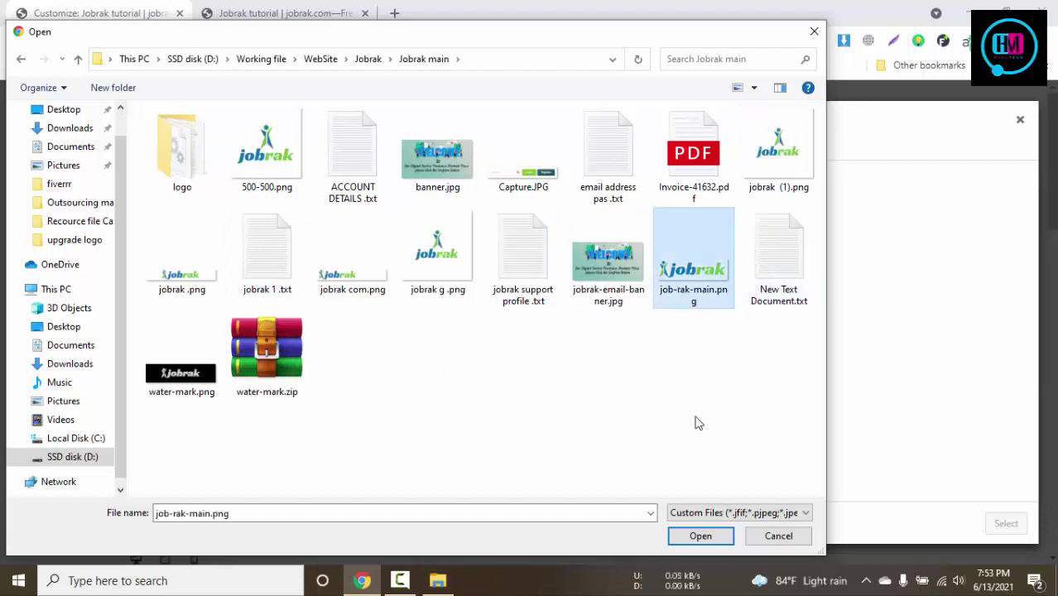
pyautogui.click(697, 534)
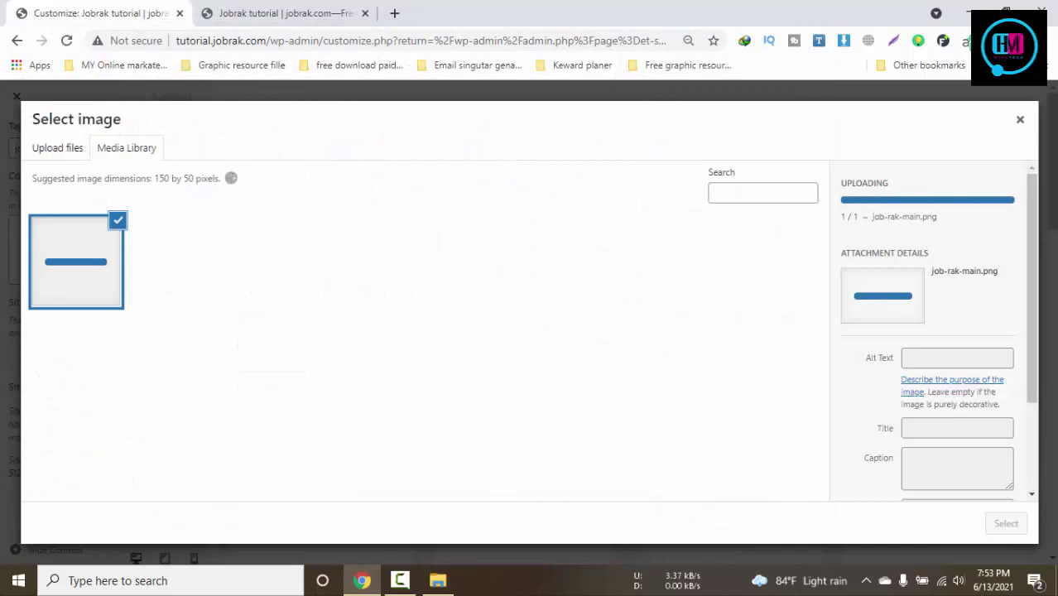
pyautogui.click(1006, 523)
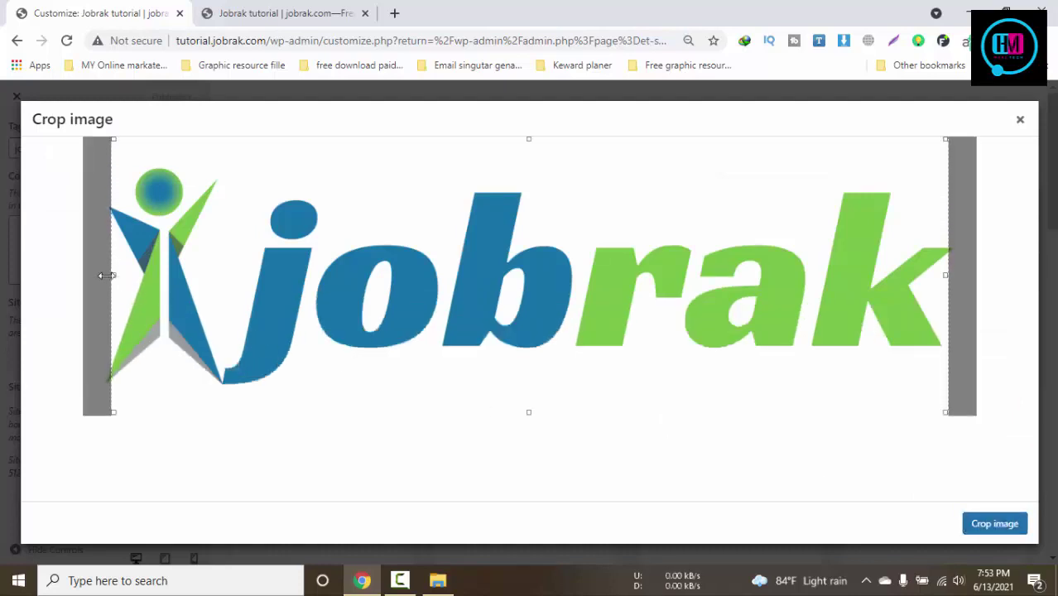
pyautogui.moveTo(538, 274); pyautogui.dragTo(549, 275)
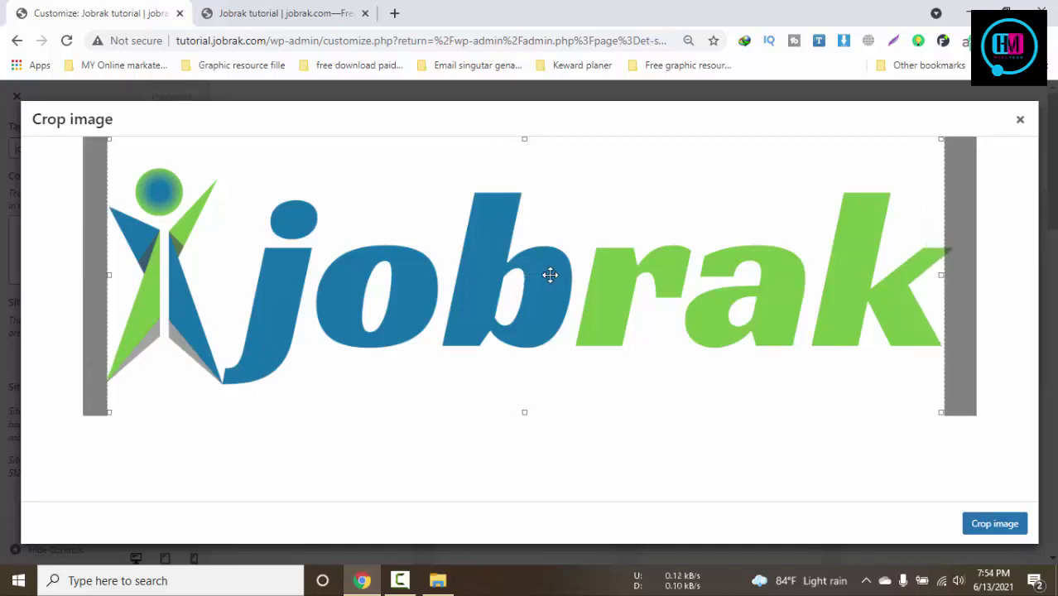
pyautogui.click(1000, 525)
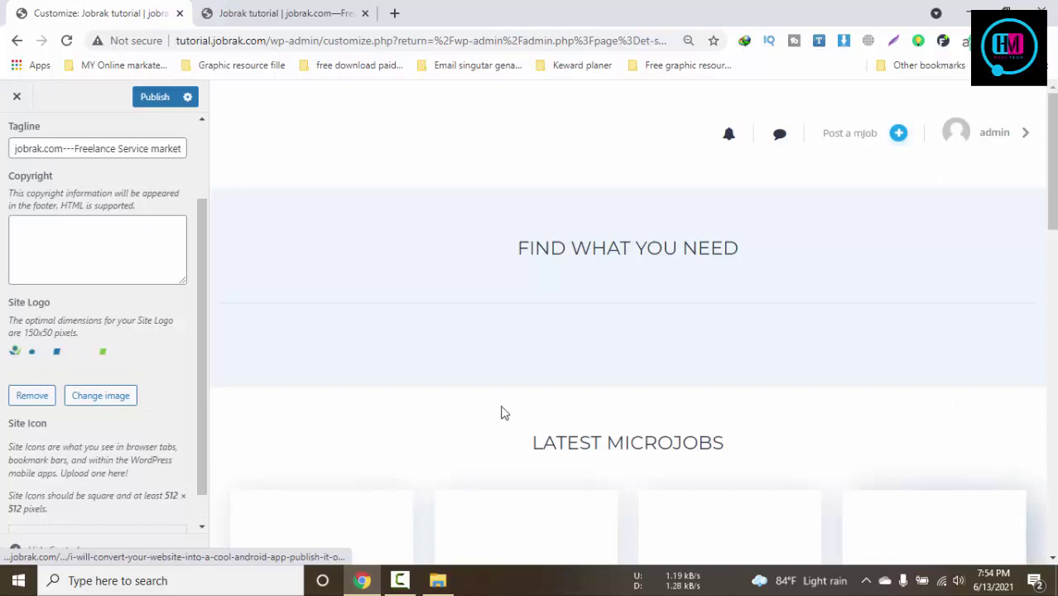
# Upload FAV.png from the logo folder and crop it as the site icon
pyautogui.scroll(-1, 116, 381)
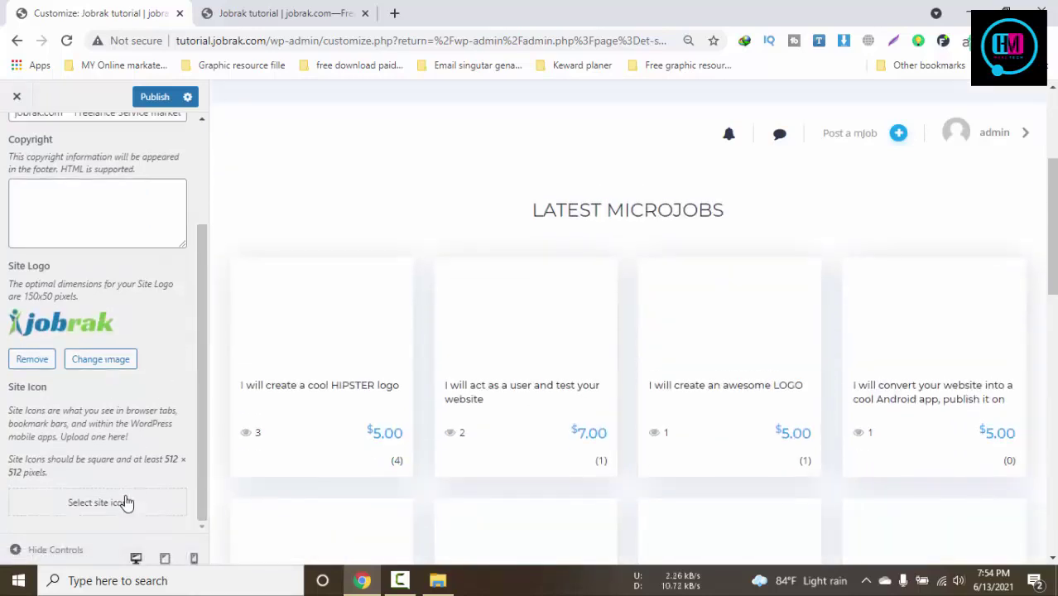
pyautogui.click(124, 502)
pyautogui.click(536, 343)
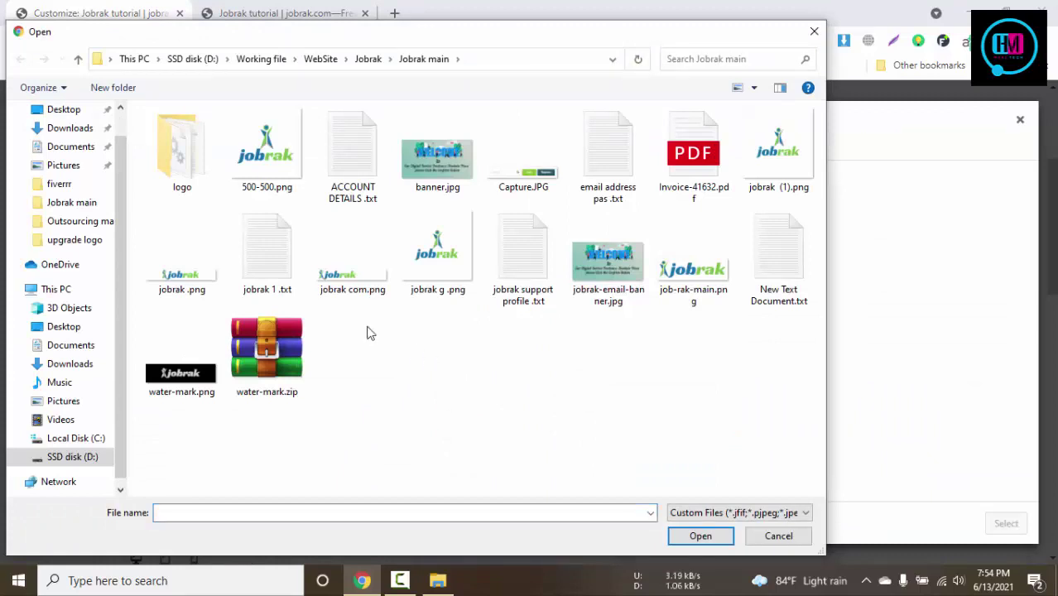
pyautogui.doubleClick(198, 166)
pyautogui.click(161, 162)
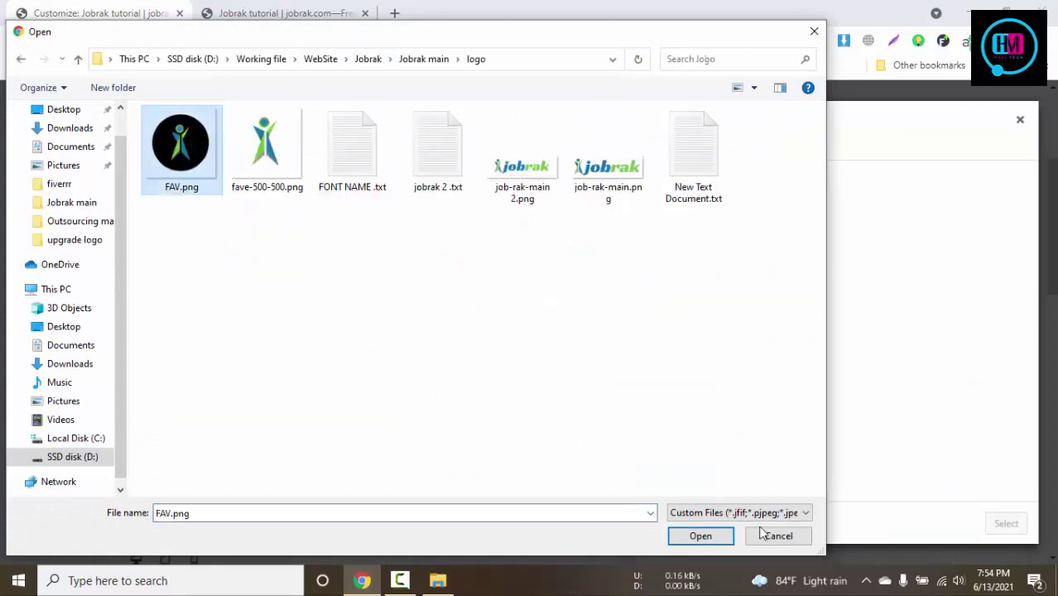
pyautogui.click(708, 535)
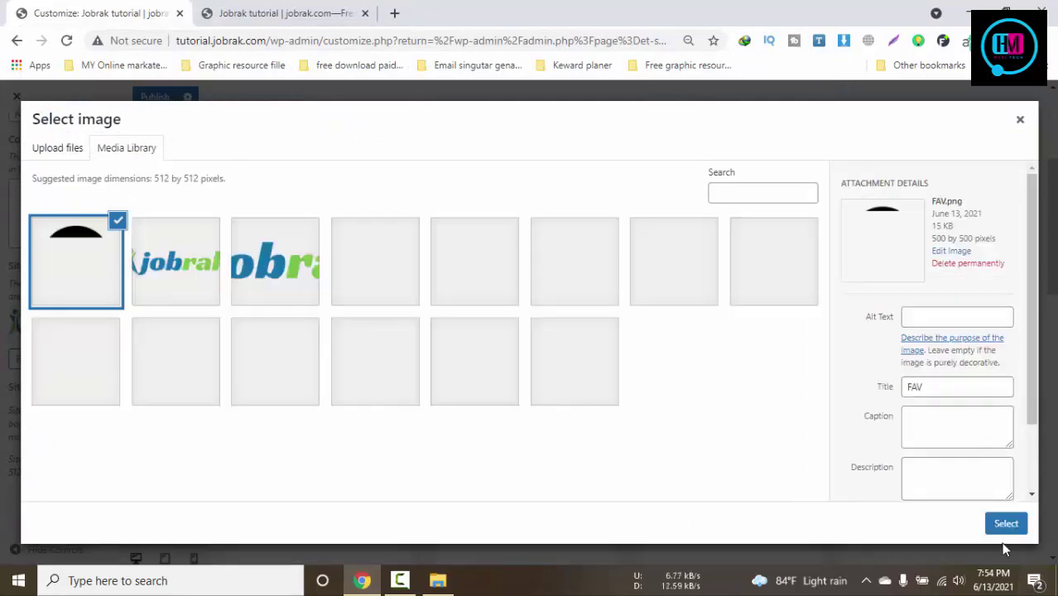
pyautogui.click(1005, 524)
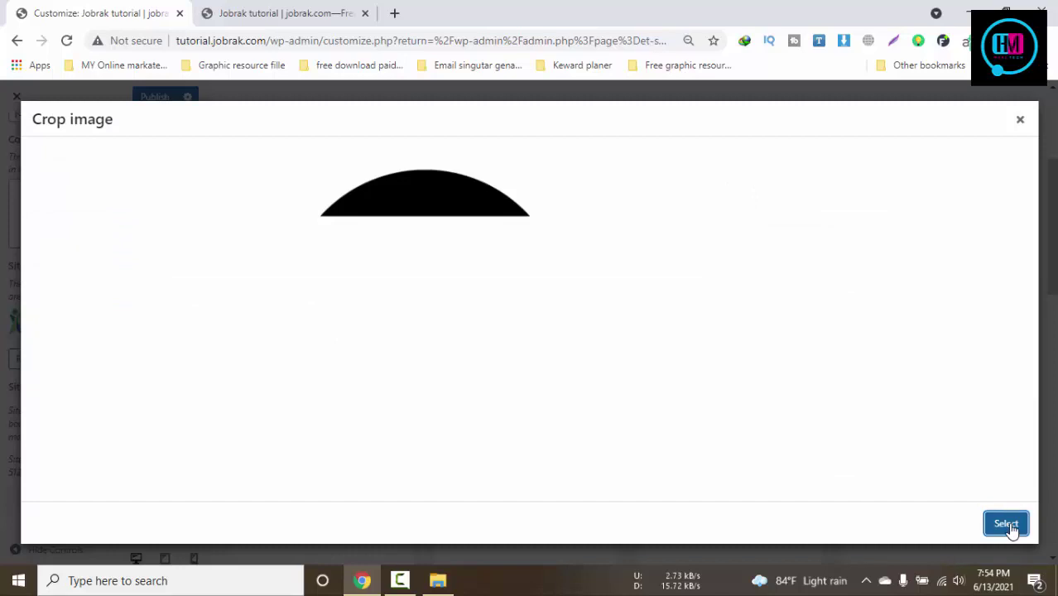
pyautogui.click(1011, 527)
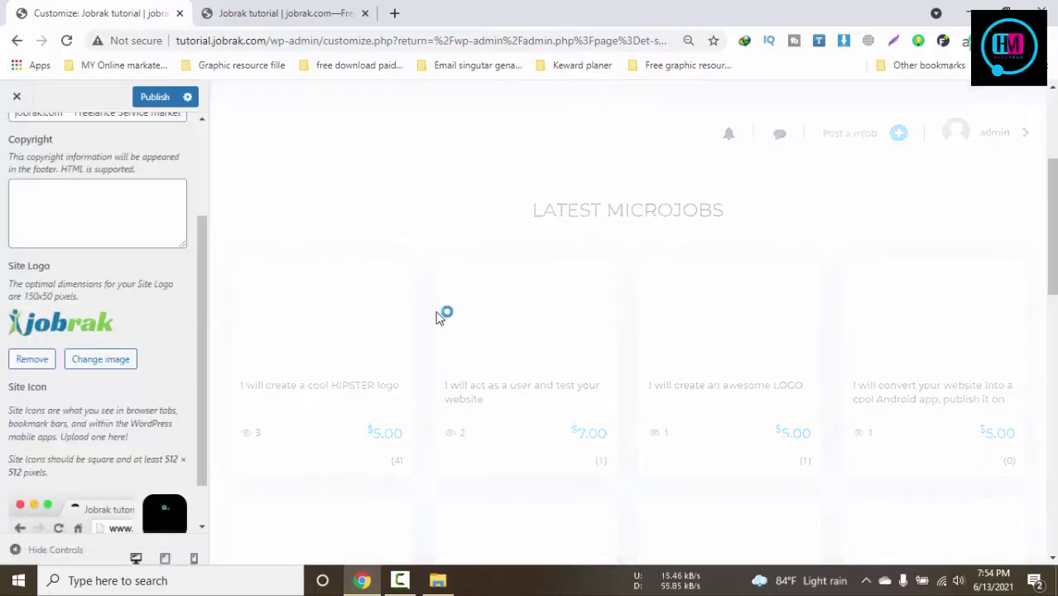
# Publish the Customizer changes for the logo and site icon
pyautogui.scroll(-5, 578, 329)
pyautogui.scroll(-1, 150, 370)
pyautogui.scroll(-1, 150, 370)
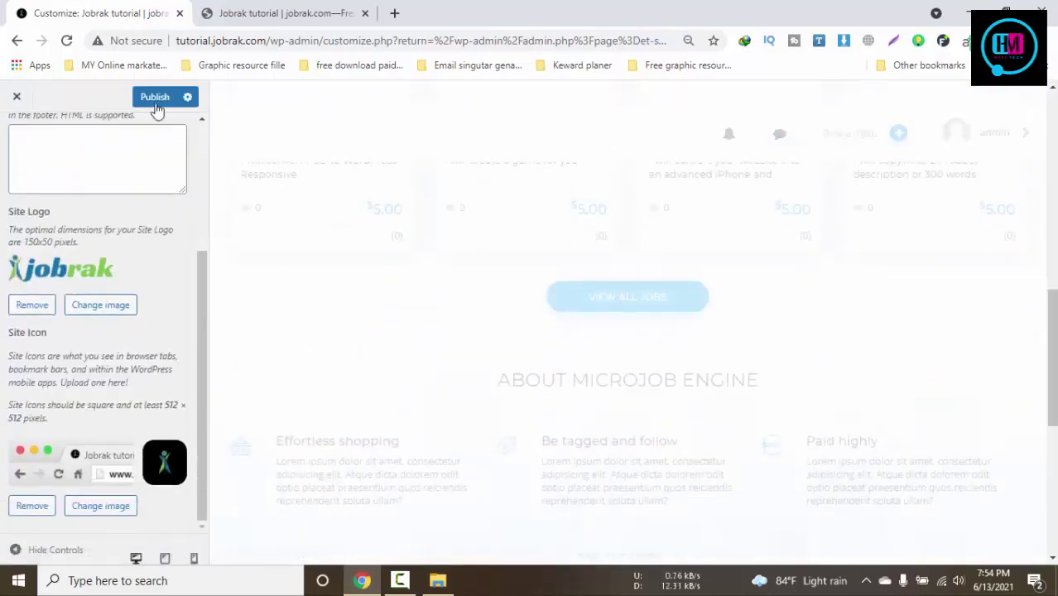
pyautogui.click(155, 98)
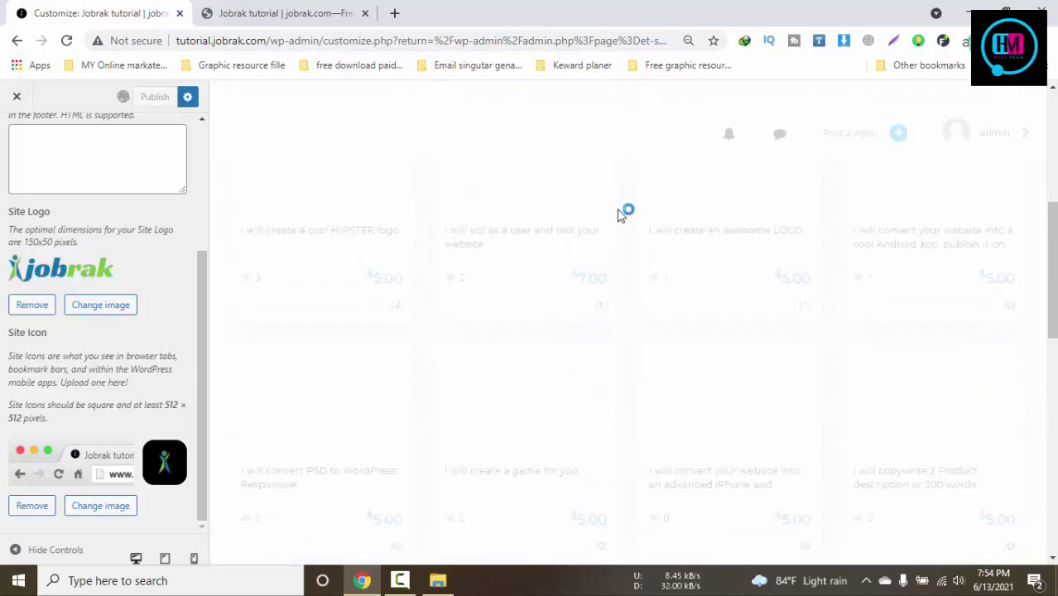
pyautogui.scroll(-3, 623, 213)
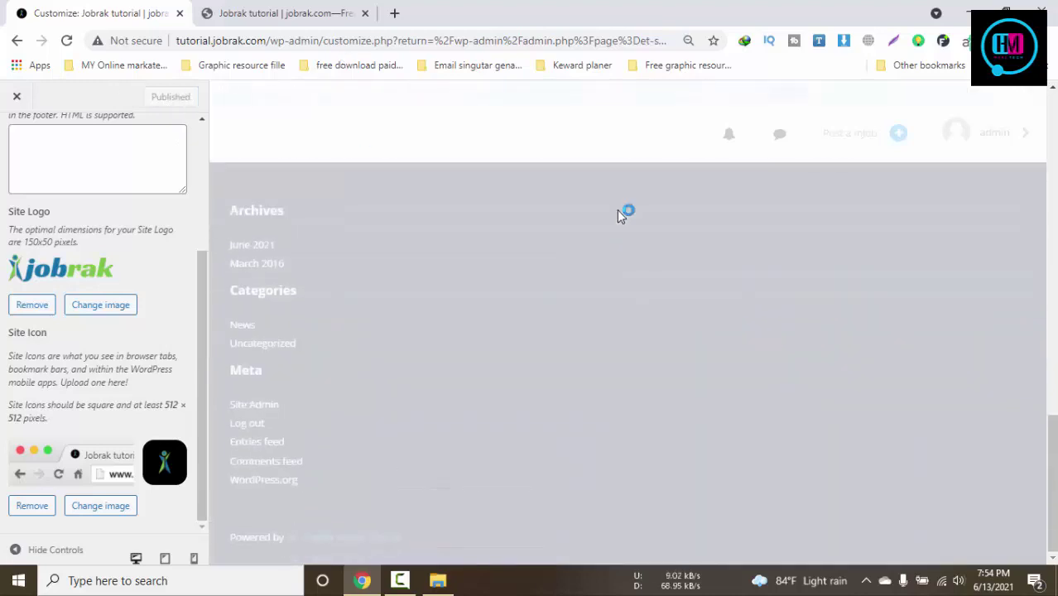
pyautogui.scroll(5, 160, 219)
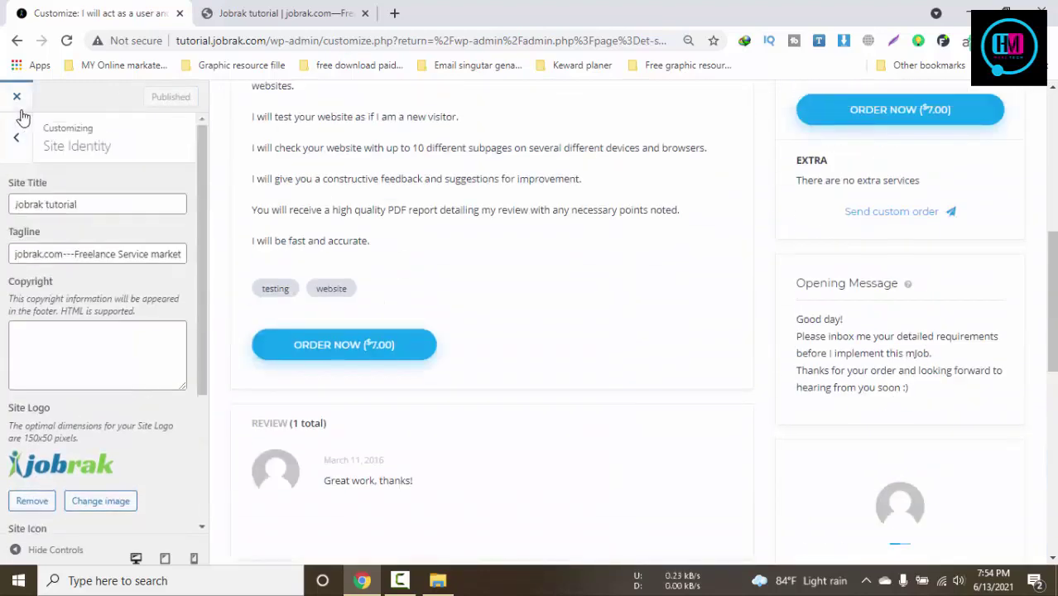
# Open Title & Background, glance at Homepage Lists, then open the Homepage Search settings
pyautogui.click(21, 148)
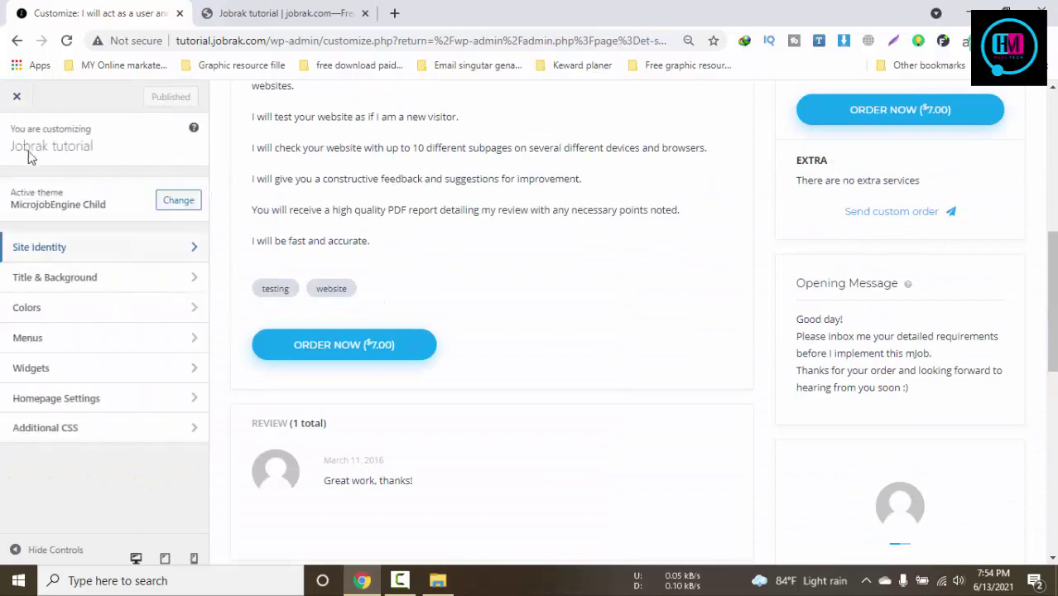
pyautogui.click(101, 281)
pyautogui.click(144, 217)
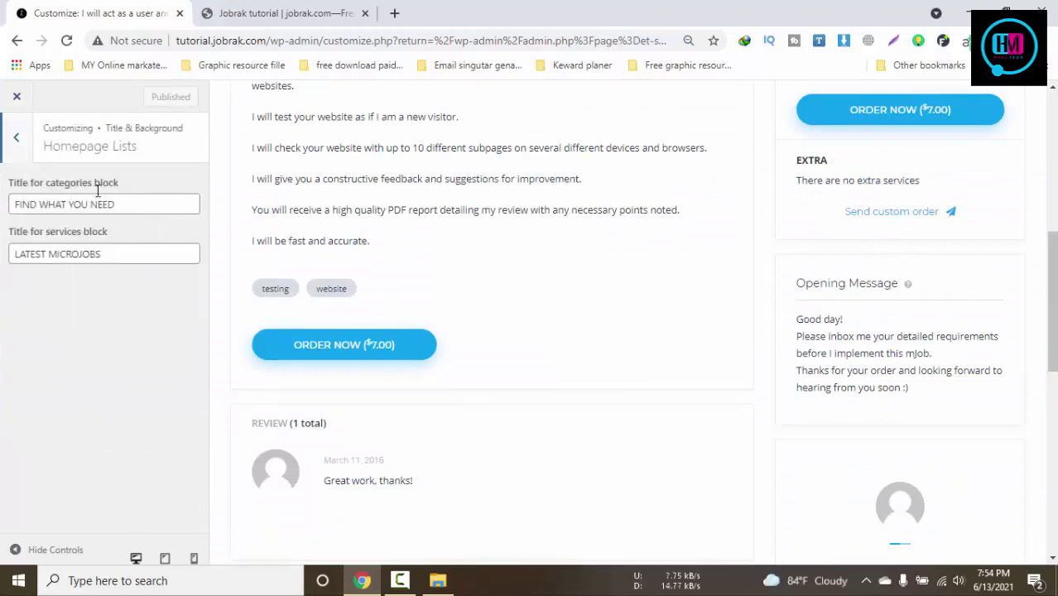
pyautogui.click(20, 137)
pyautogui.click(113, 192)
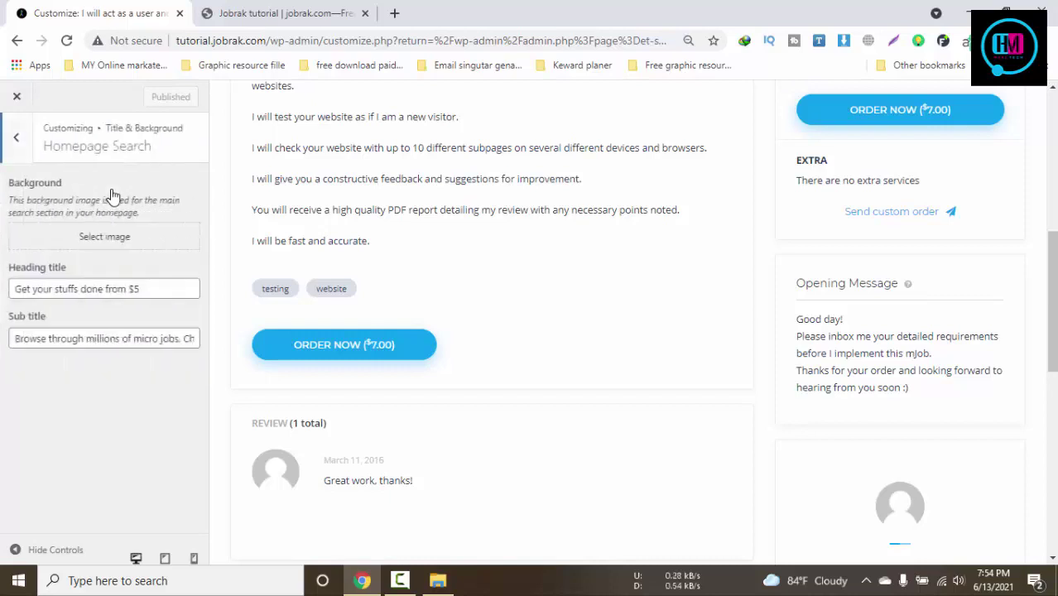
# Compare the Homepage Search heading and subtitle fields with the live homepage text
pyautogui.click(256, 13)
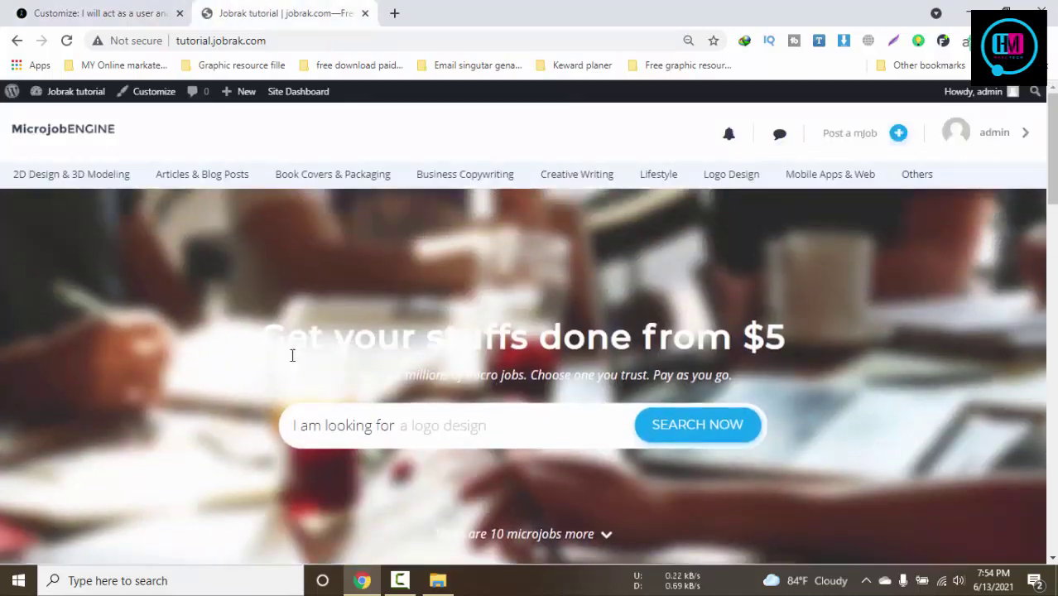
pyautogui.moveTo(284, 347); pyautogui.dragTo(786, 331)
pyautogui.click(163, 9)
pyautogui.moveTo(143, 288); pyautogui.dragTo(15, 288)
pyautogui.click(100, 338)
pyautogui.click(265, 10)
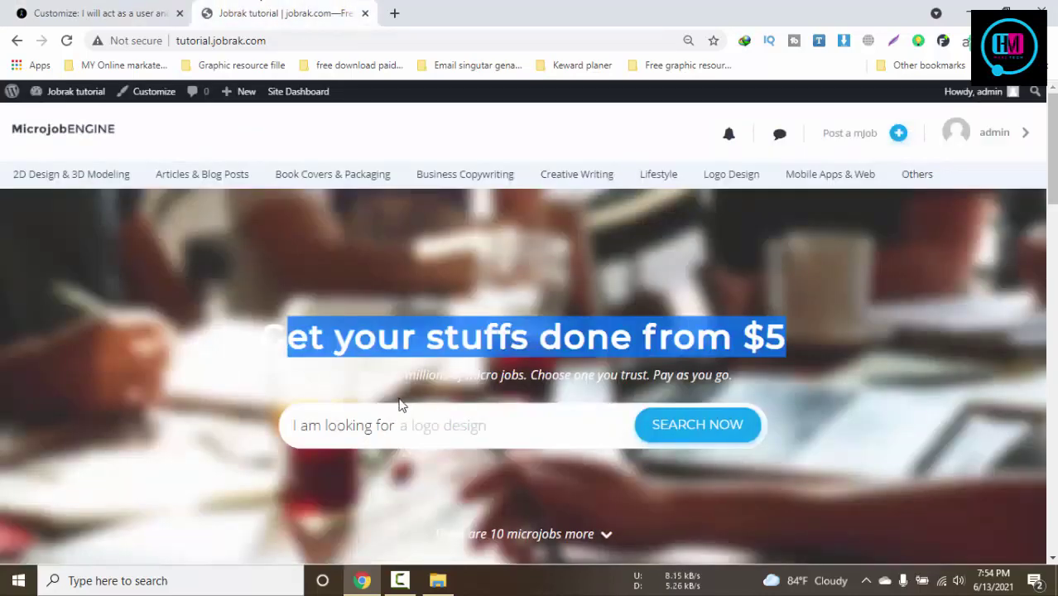
pyautogui.moveTo(311, 382); pyautogui.dragTo(733, 377)
pyautogui.click(99, 12)
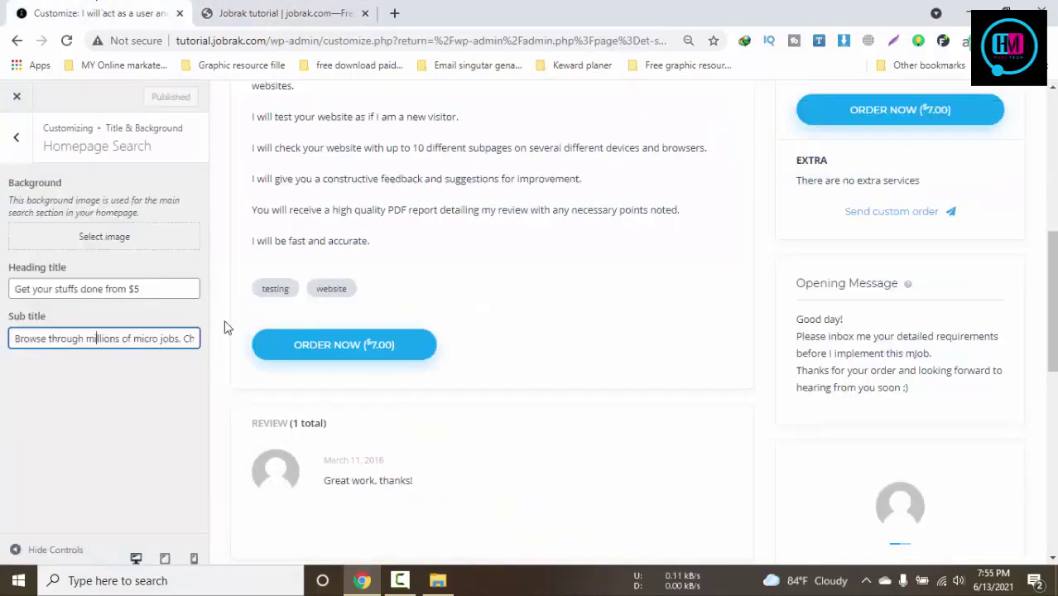
# Open Homepage Lists and compare the services block title with the live site
pyautogui.click(19, 138)
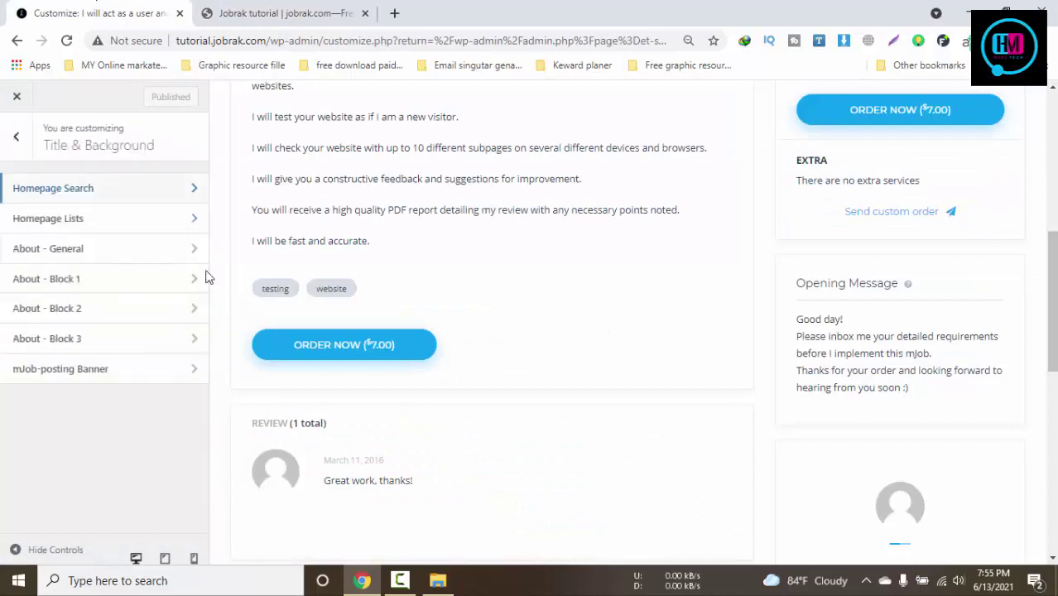
pyautogui.click(83, 220)
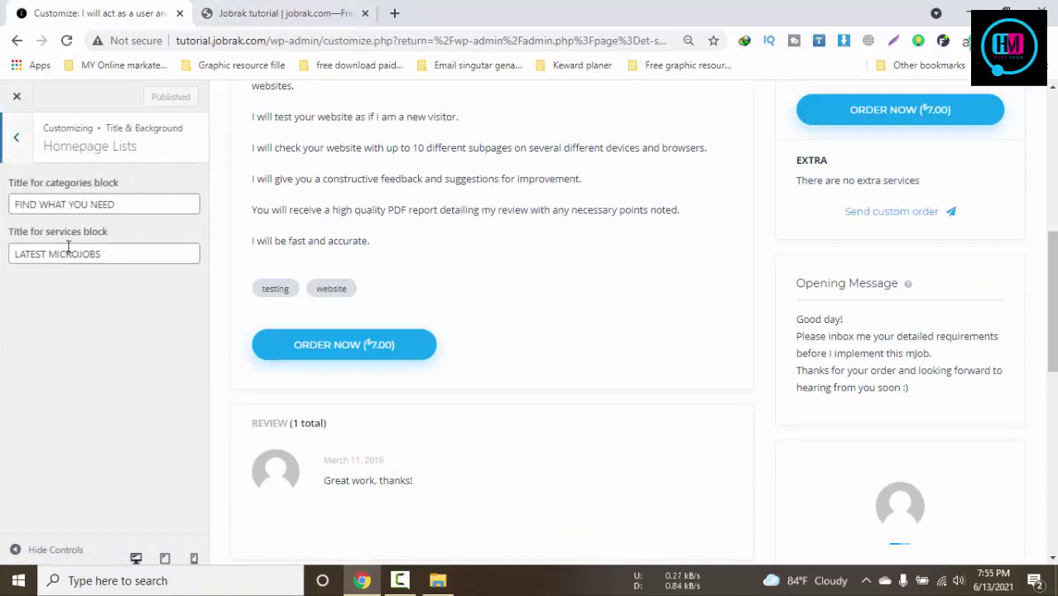
pyautogui.click(99, 254)
pyautogui.click(281, 13)
pyautogui.scroll(-3, 638, 331)
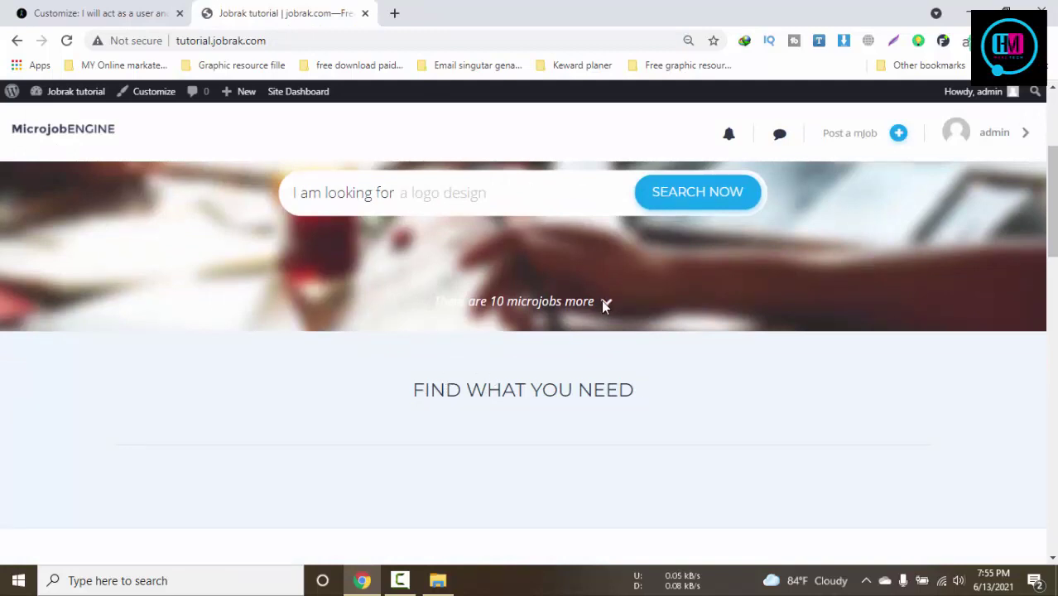
pyautogui.scroll(3, 603, 389)
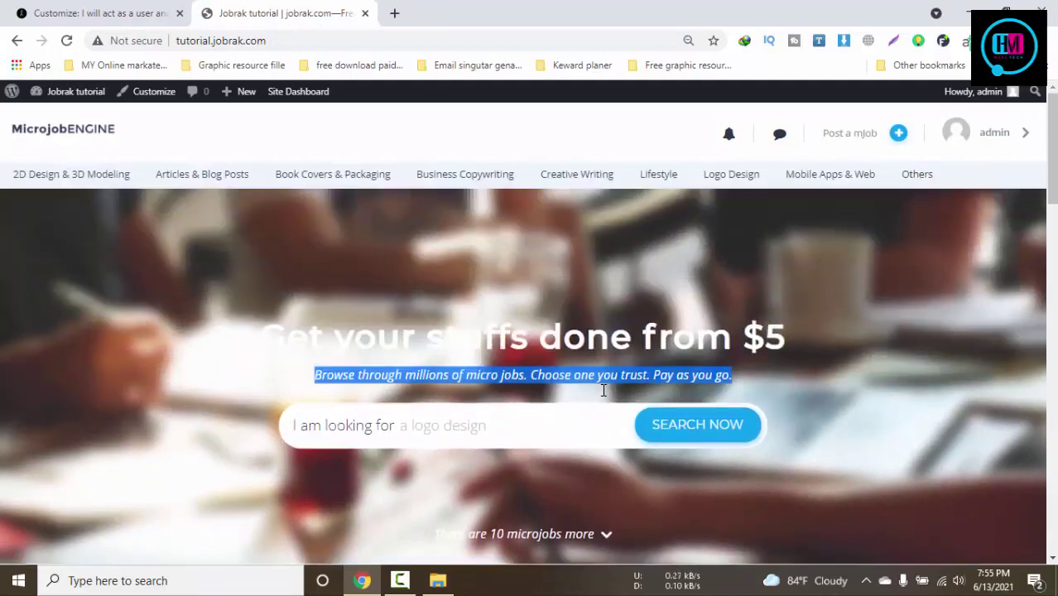
pyautogui.click(87, 13)
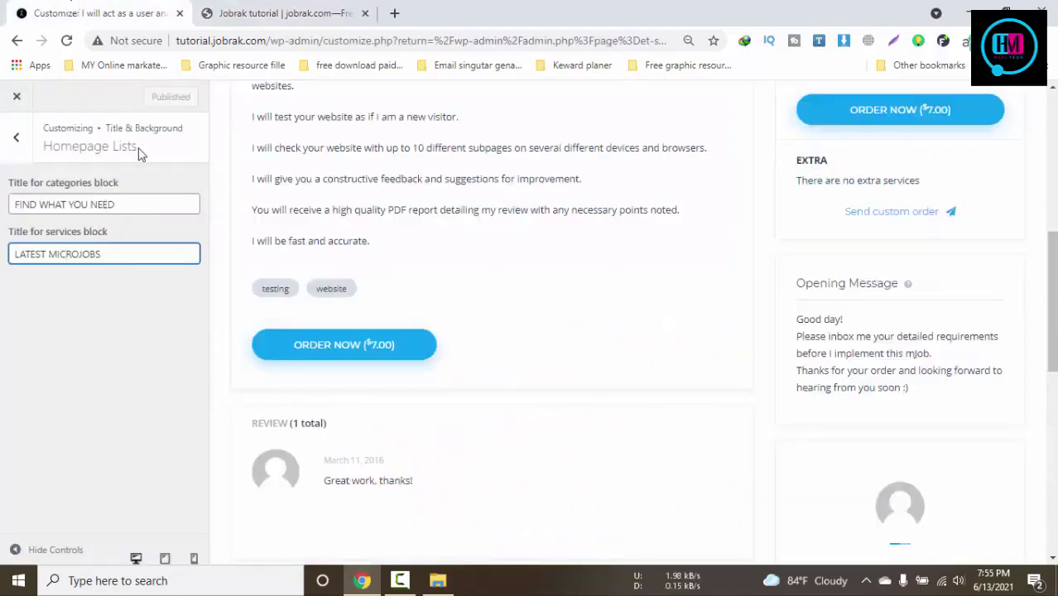
# Match the FIND WHAT YOU NEED and LATEST MICROJOBS homepage headings against the list titles
pyautogui.click(281, 14)
pyautogui.scroll(-3, 923, 398)
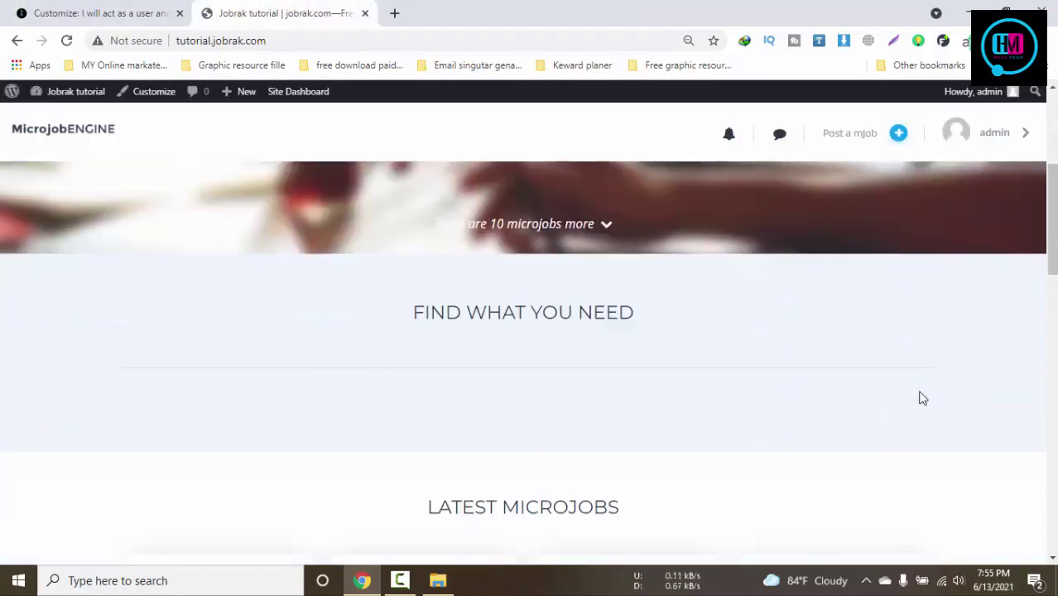
pyautogui.tripleClick(479, 336)
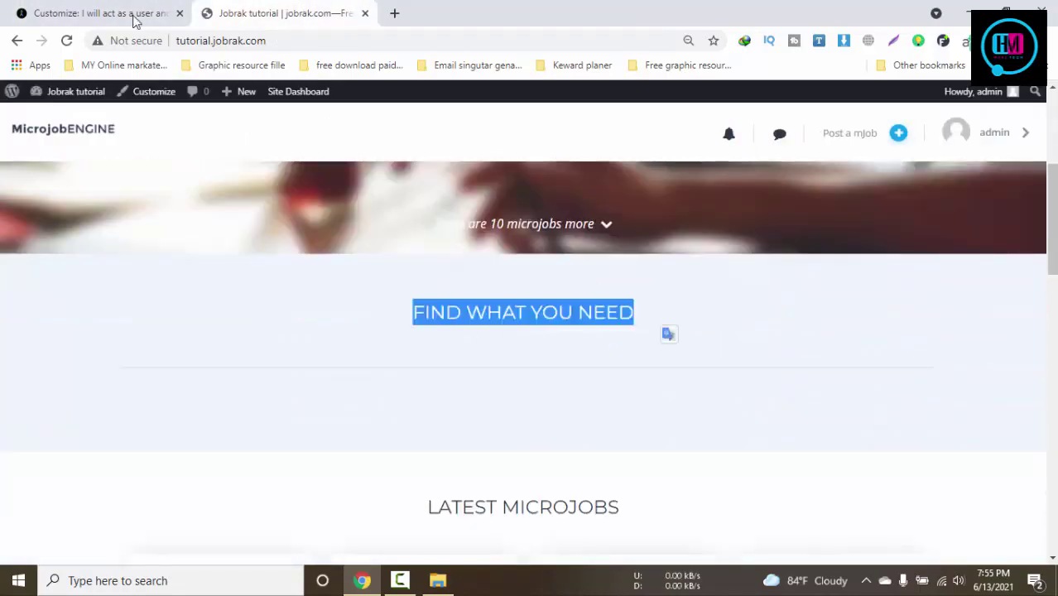
pyautogui.click(135, 18)
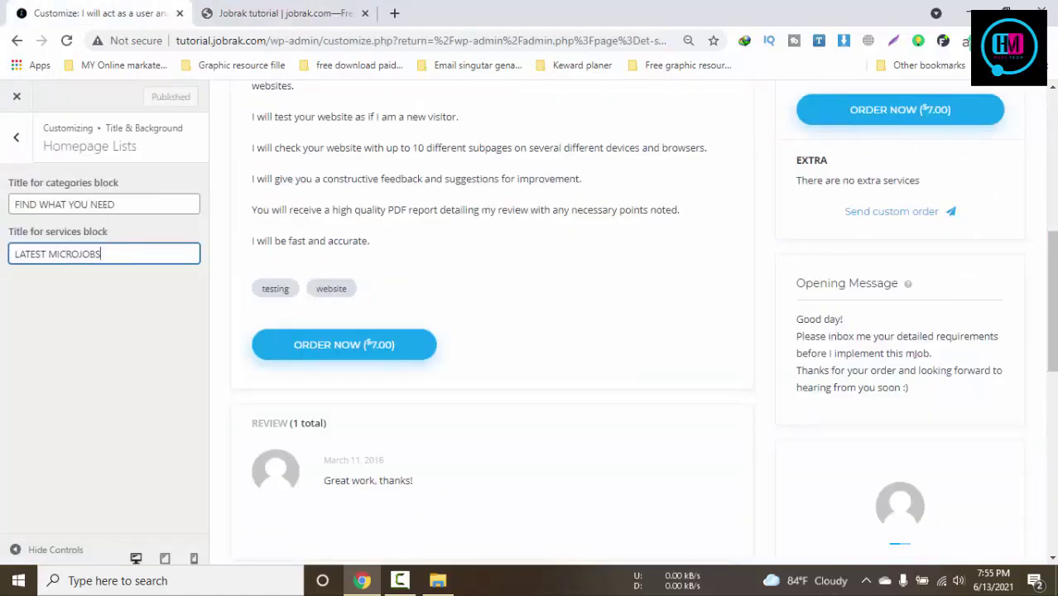
pyautogui.click(286, 13)
pyautogui.scroll(-3, 629, 371)
pyautogui.moveTo(631, 283); pyautogui.dragTo(299, 276)
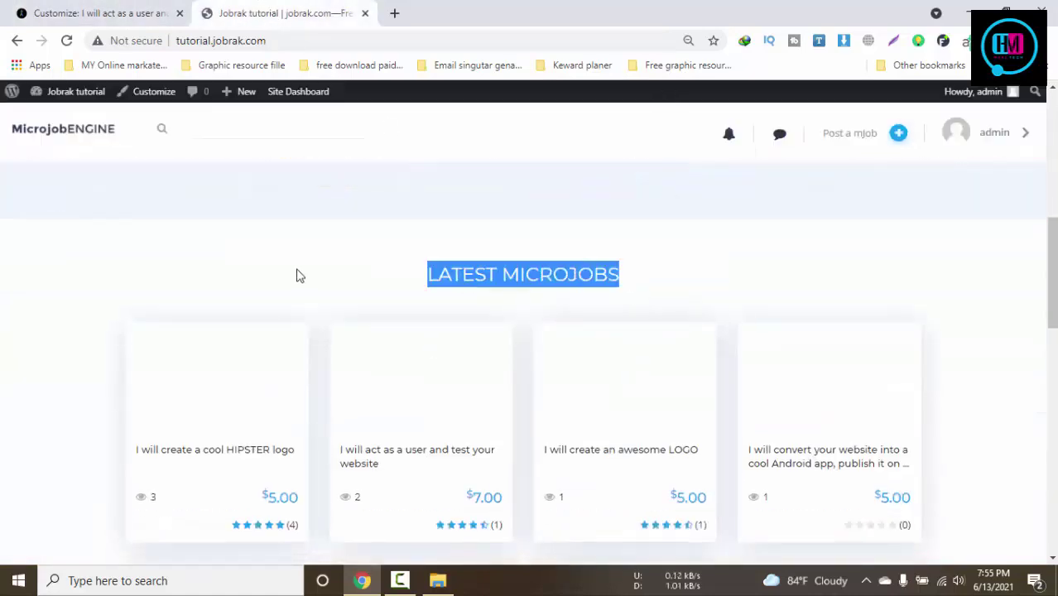
pyautogui.scroll(3, 501, 337)
pyautogui.click(409, 423)
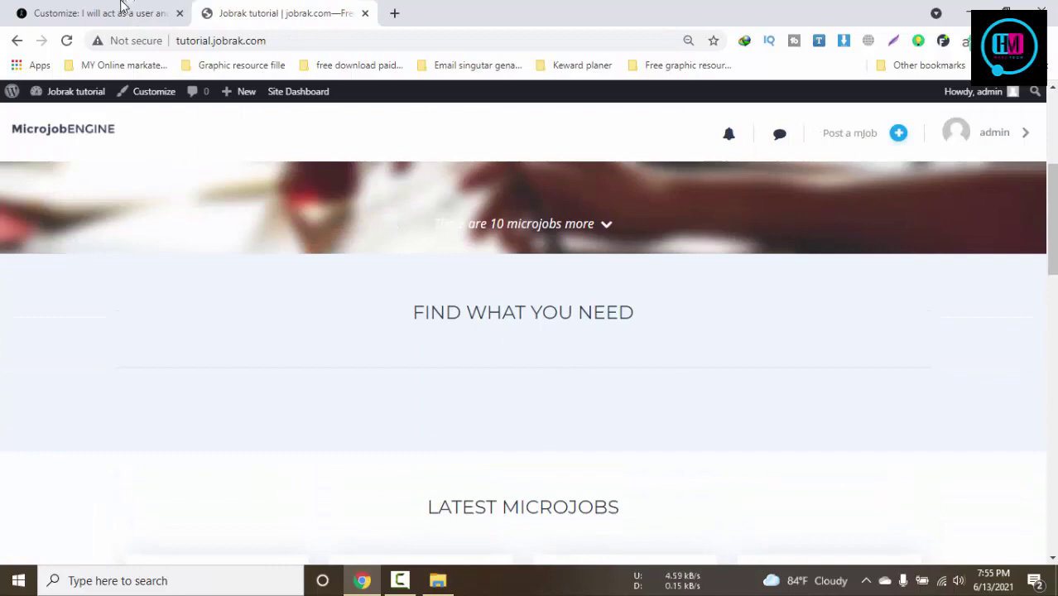
pyautogui.click(121, 7)
pyautogui.scroll(2, 224, 422)
# Open the About - General settings, then scroll through the live site's footer
pyautogui.click(16, 136)
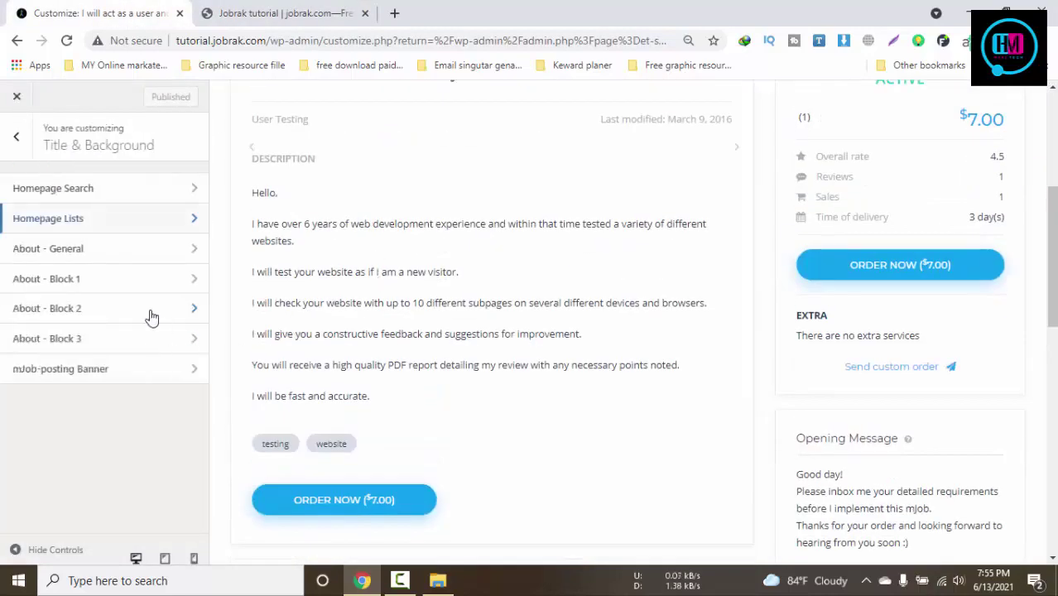
pyautogui.click(128, 247)
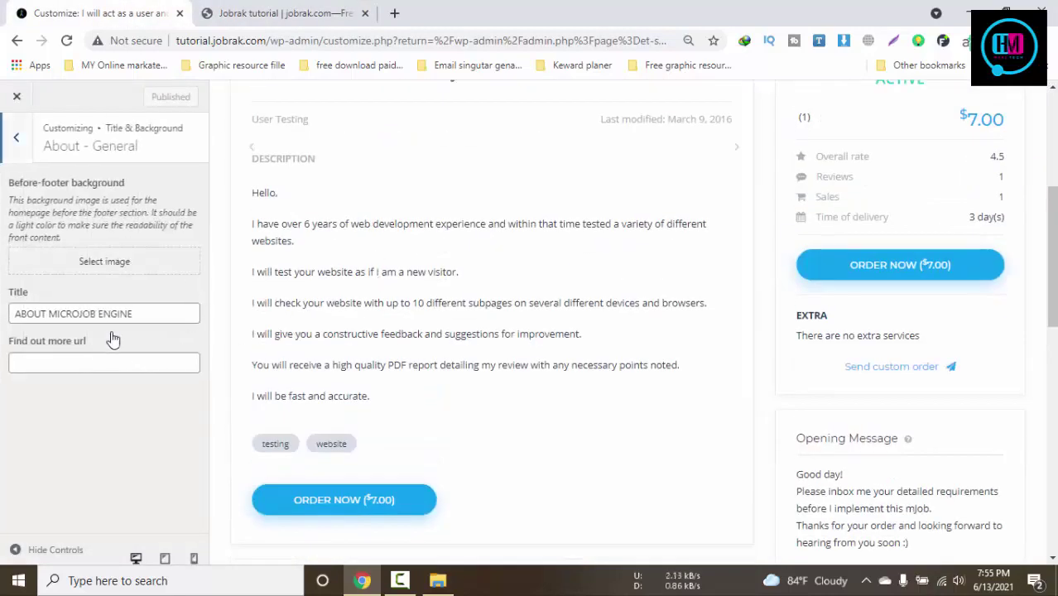
pyautogui.click(92, 366)
pyautogui.click(293, 10)
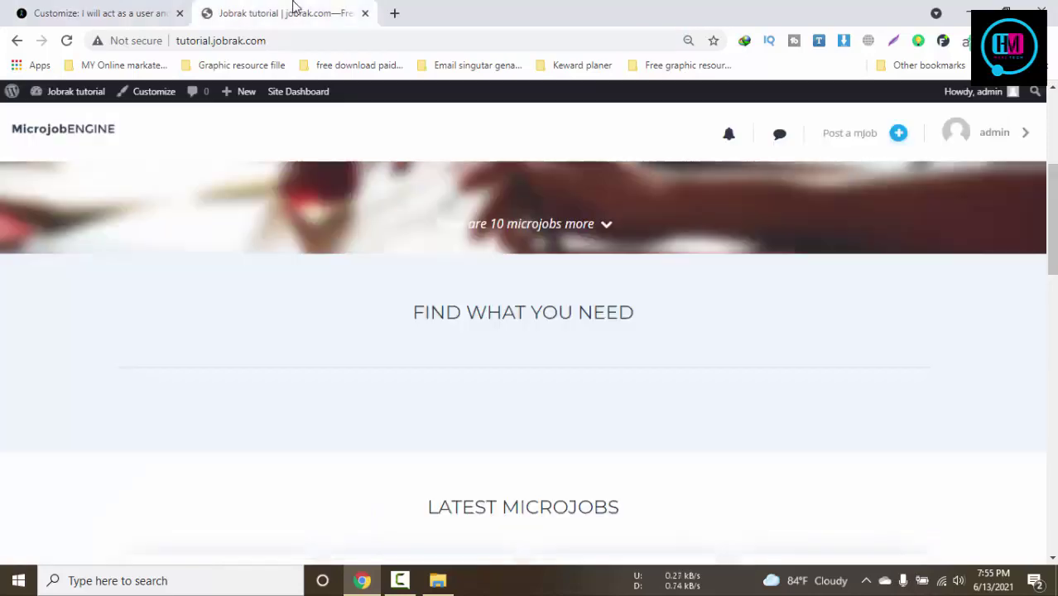
pyautogui.scroll(-10, 650, 383)
pyautogui.scroll(-10, 650, 383)
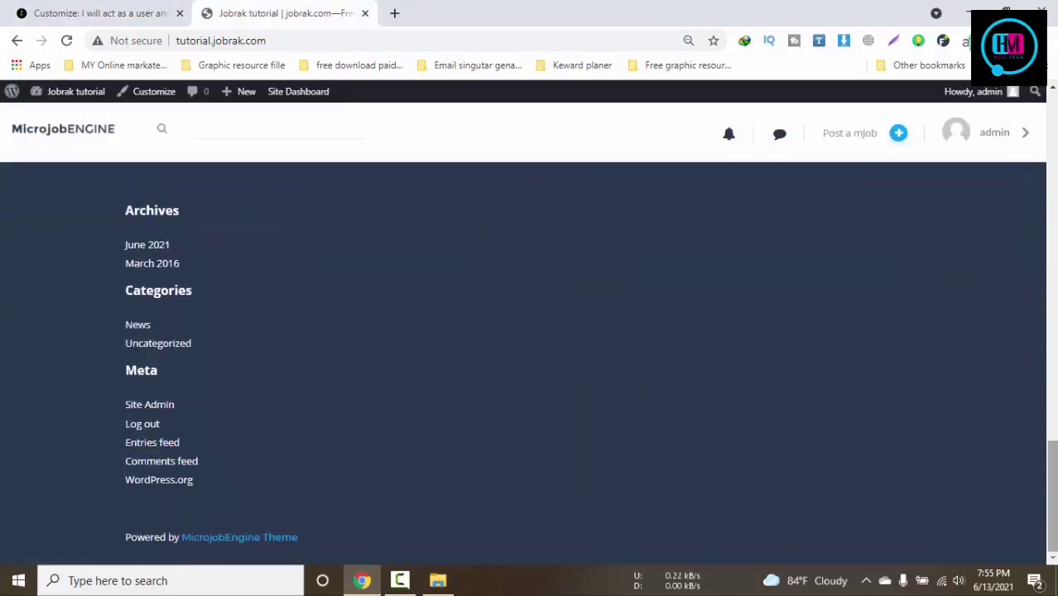
pyautogui.click(89, 10)
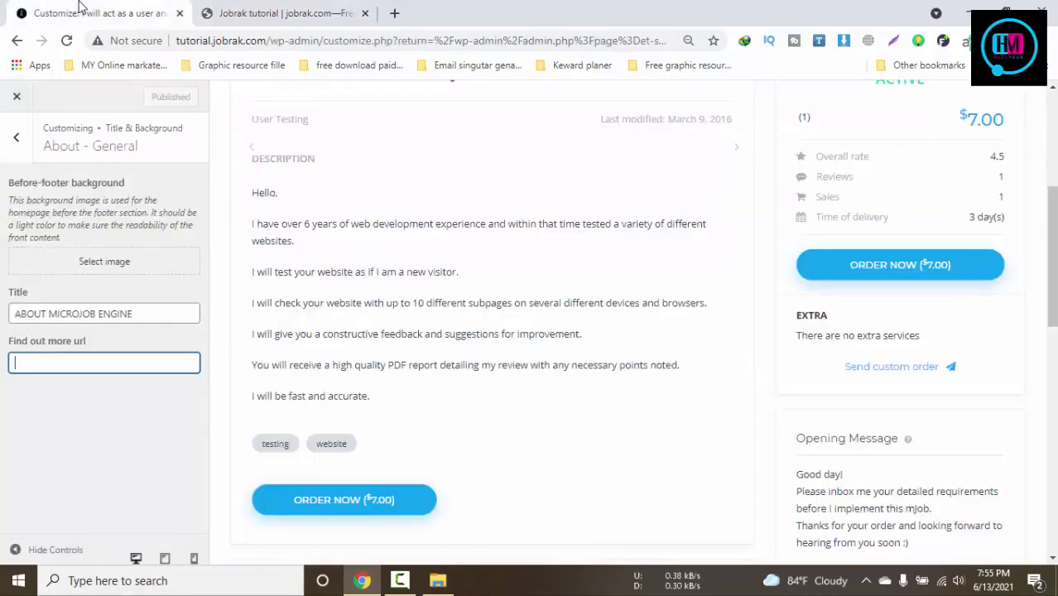
pyautogui.scroll(4, 354, 484)
# Open the About - Block 1 settings and compare them with the live site
pyautogui.click(21, 137)
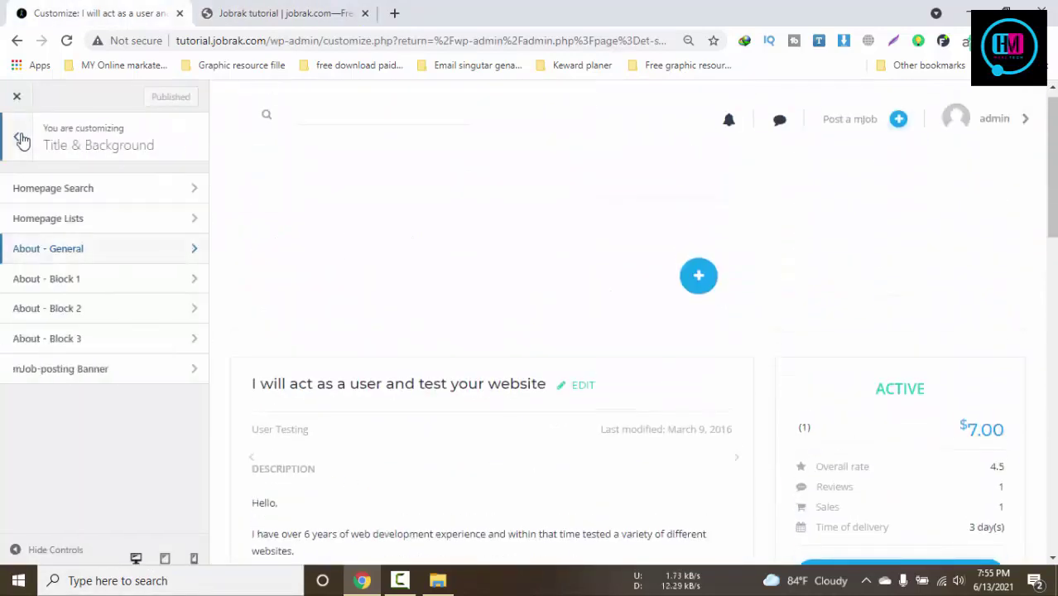
pyautogui.click(79, 285)
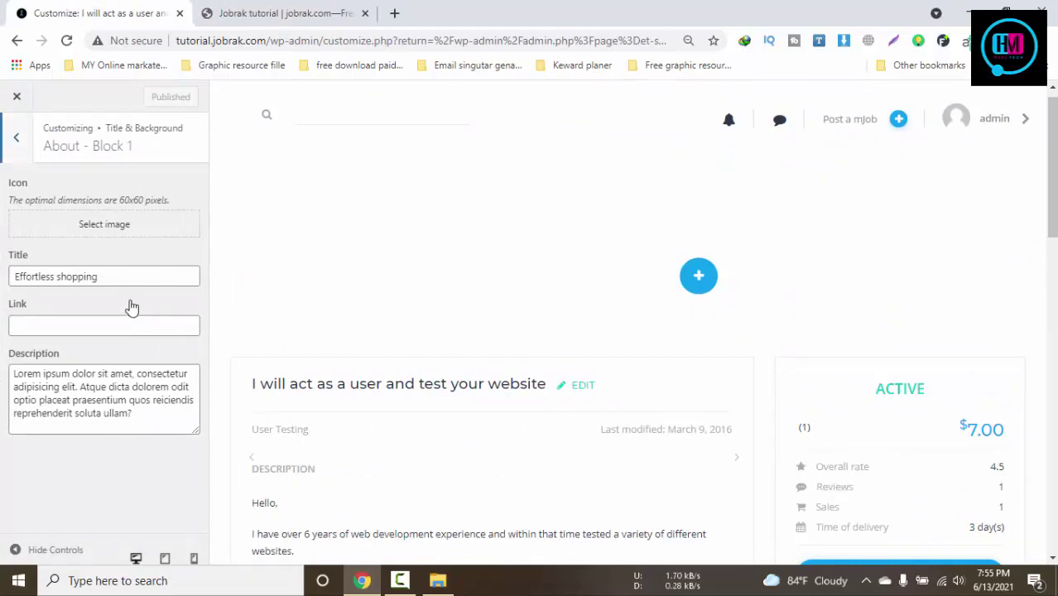
pyautogui.click(269, 10)
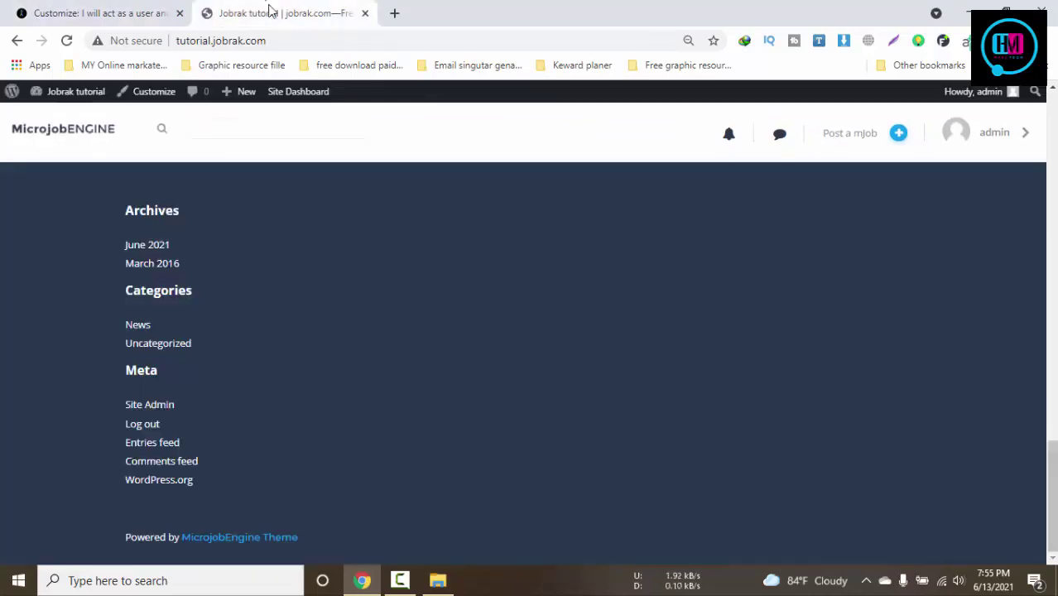
pyautogui.click(151, 8)
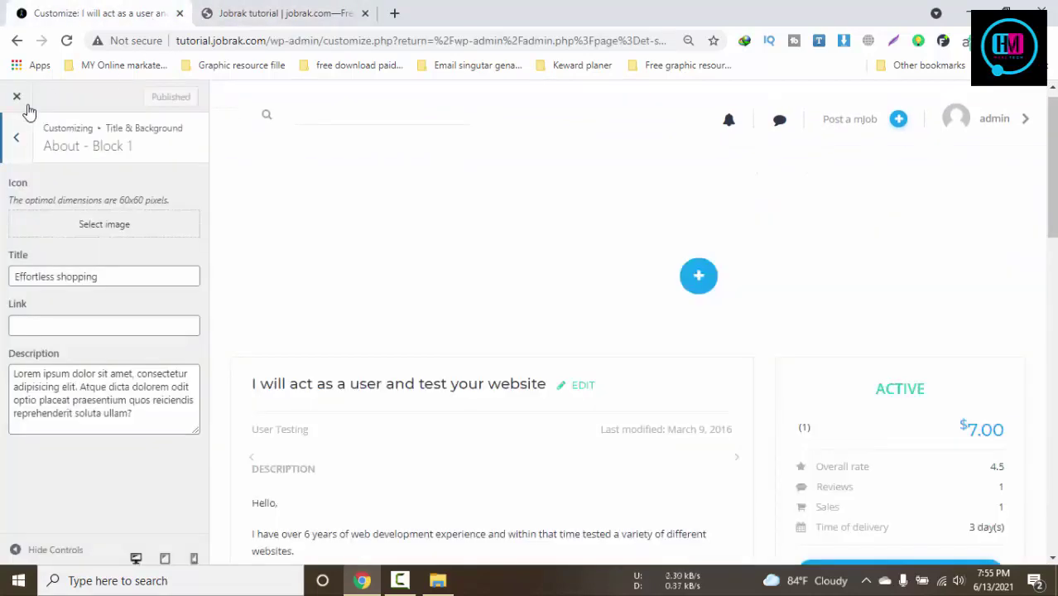
pyautogui.click(15, 136)
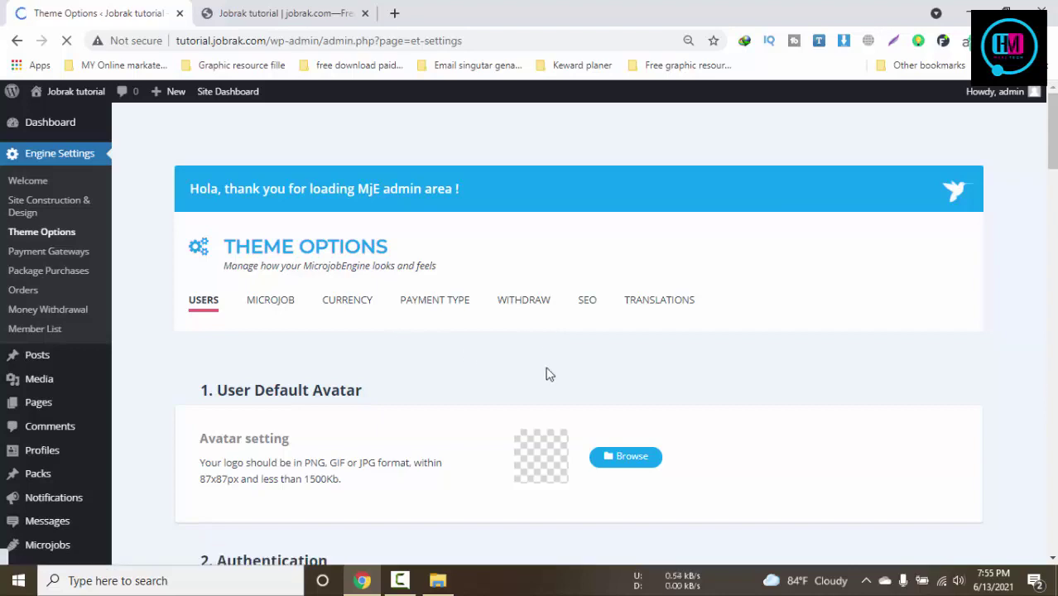
# Upload FAV.png as the default user avatar
pyautogui.click(629, 466)
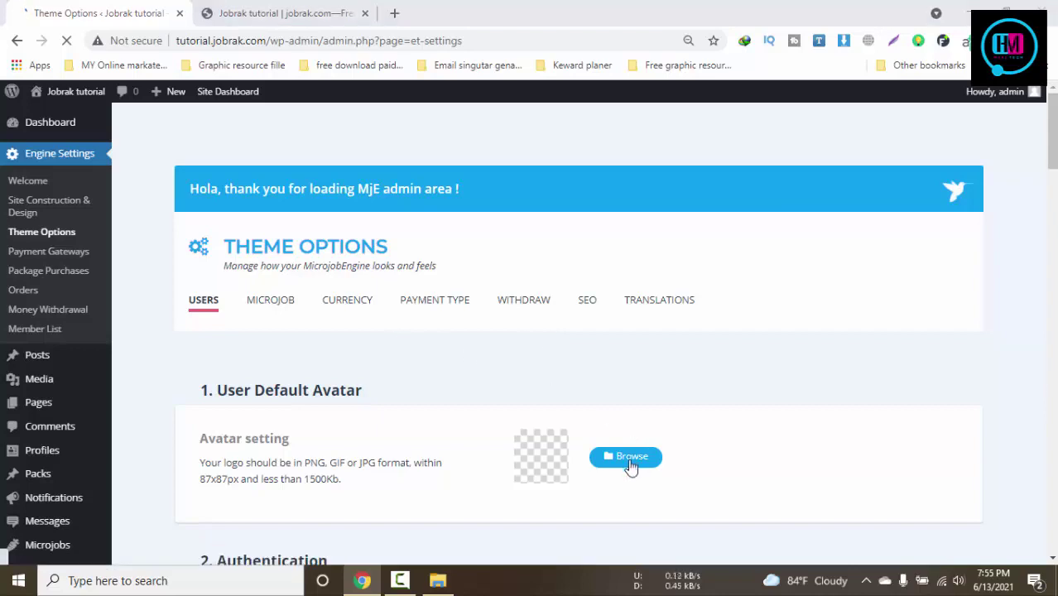
pyautogui.click(99, 129)
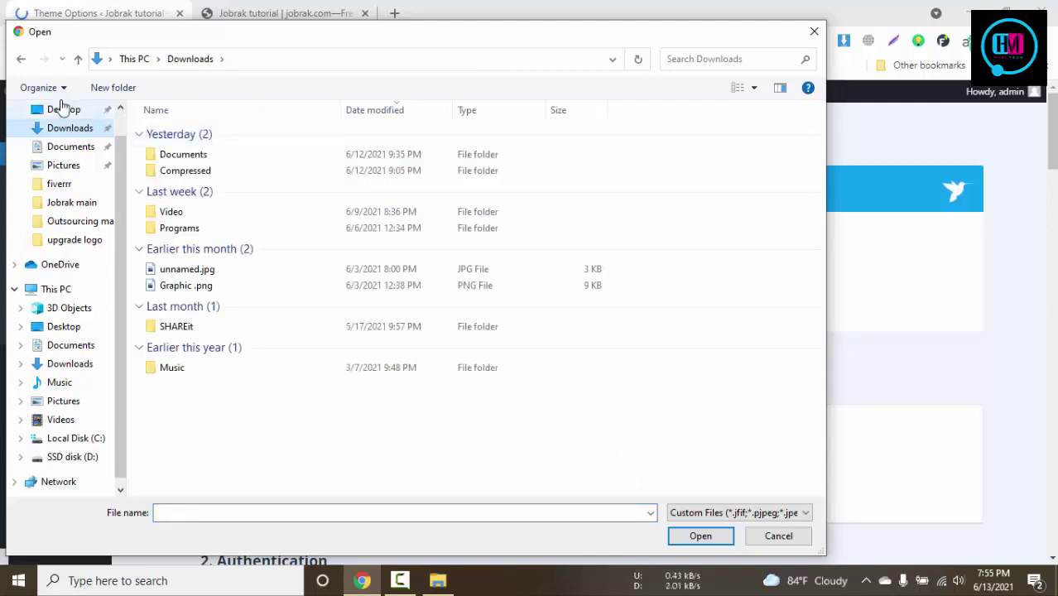
pyautogui.click(20, 59)
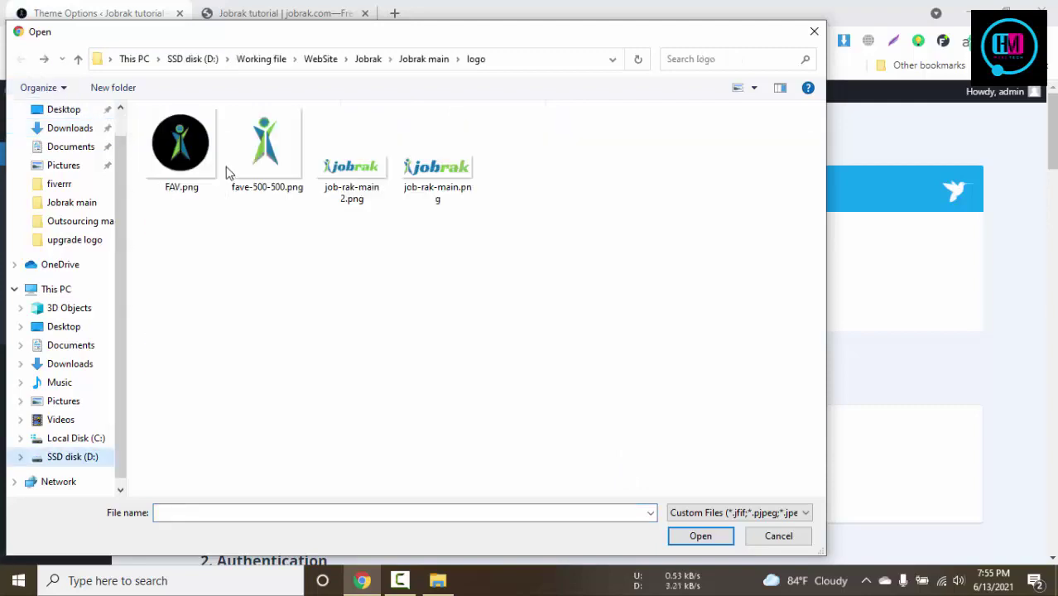
pyautogui.click(701, 535)
# Enable Email confirmation after registration and Local timezone selection for users
pyautogui.scroll(-1, 621, 471)
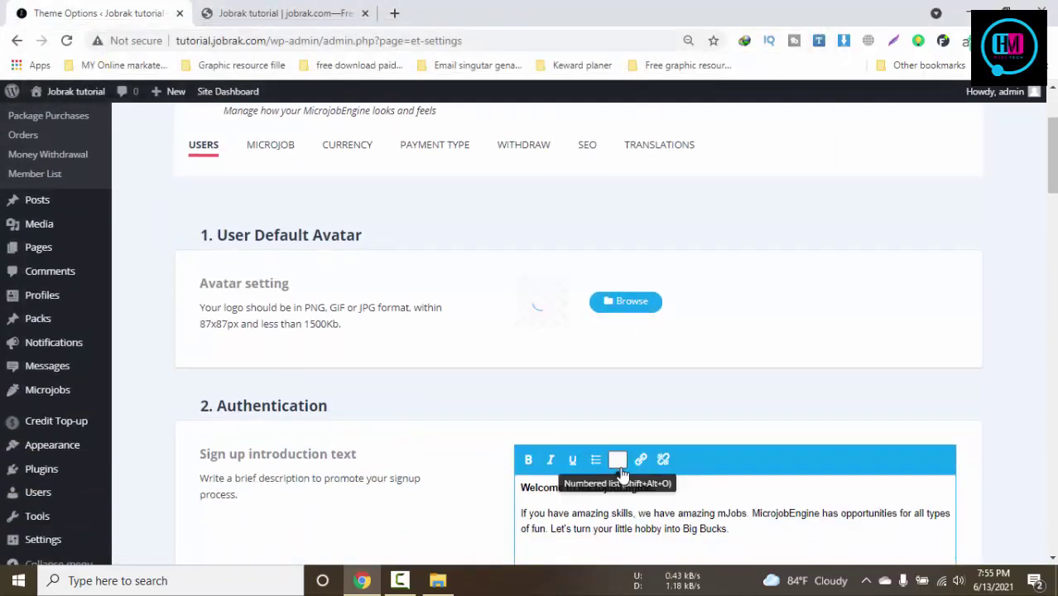
pyautogui.scroll(-3, 621, 472)
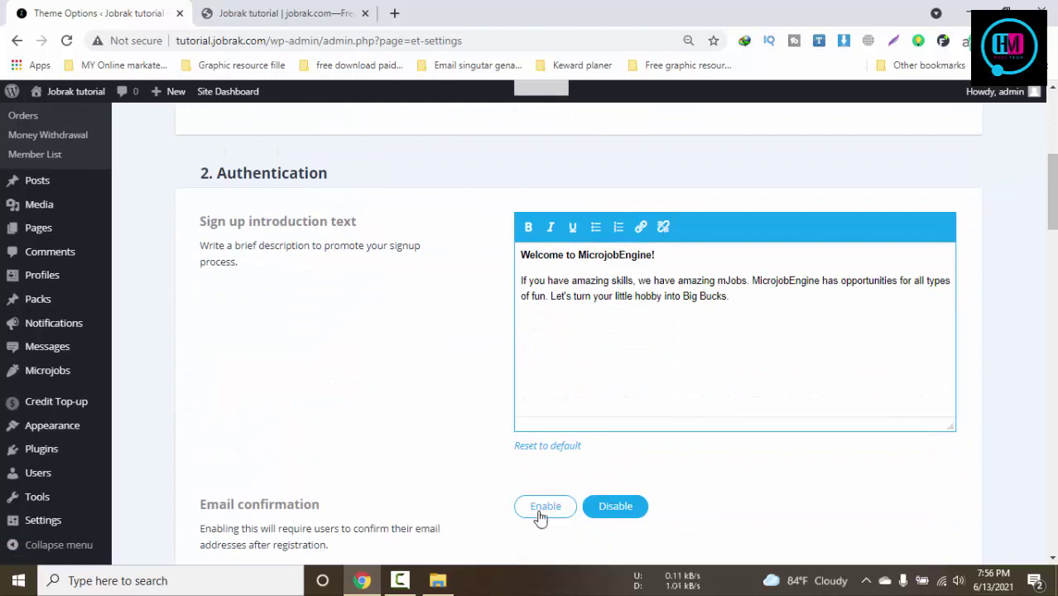
pyautogui.scroll(-2, 541, 511)
pyautogui.click(559, 356)
pyautogui.scroll(-4, 718, 442)
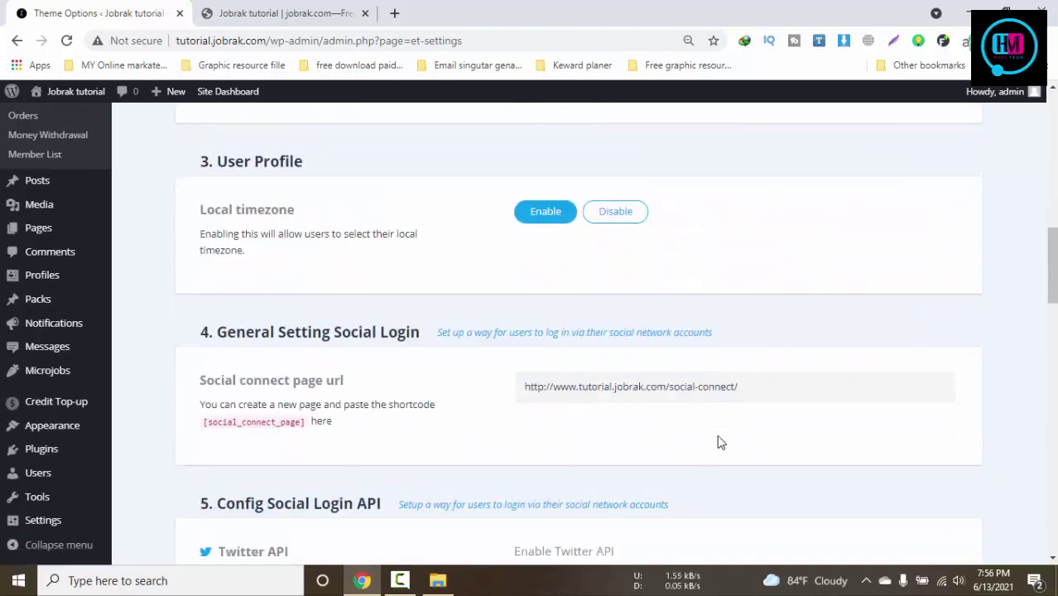
pyautogui.click(540, 217)
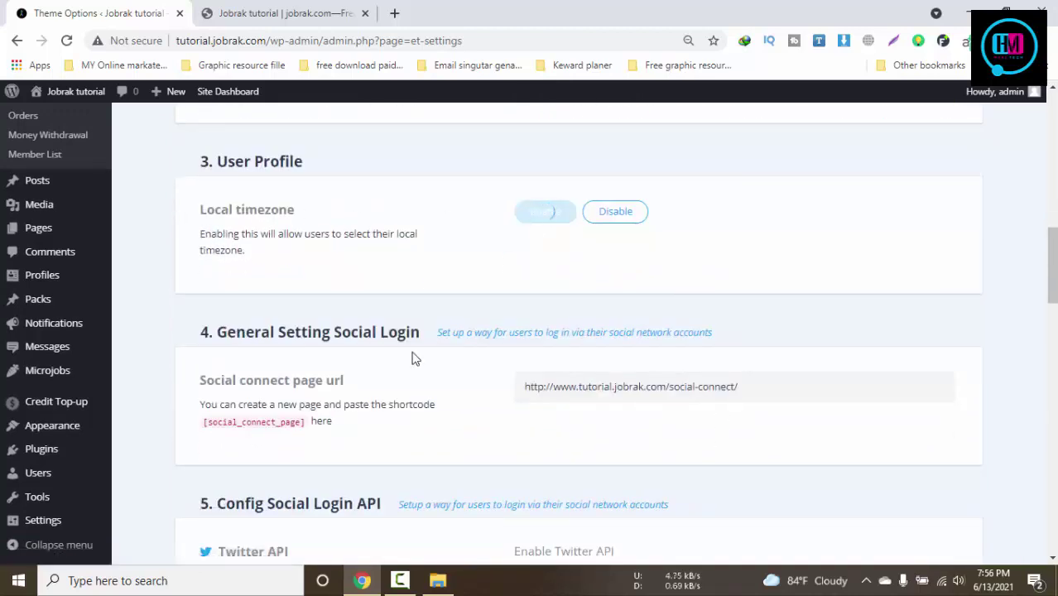
# Expand and review the register, confirm and new message alert mail templates
pyautogui.scroll(-8, 809, 414)
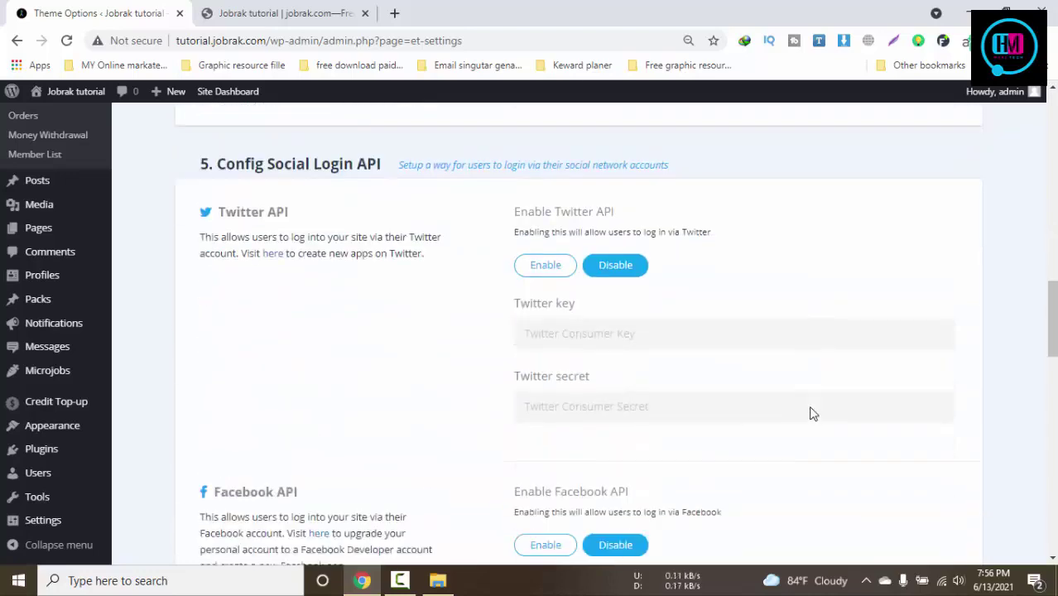
pyautogui.scroll(-10, 810, 414)
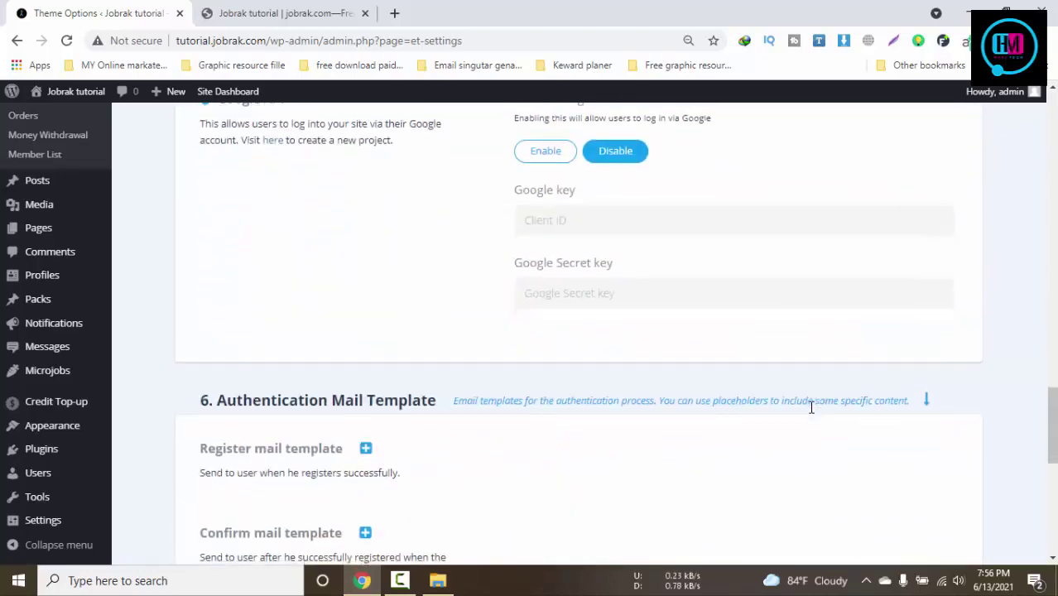
pyautogui.scroll(1, 426, 273)
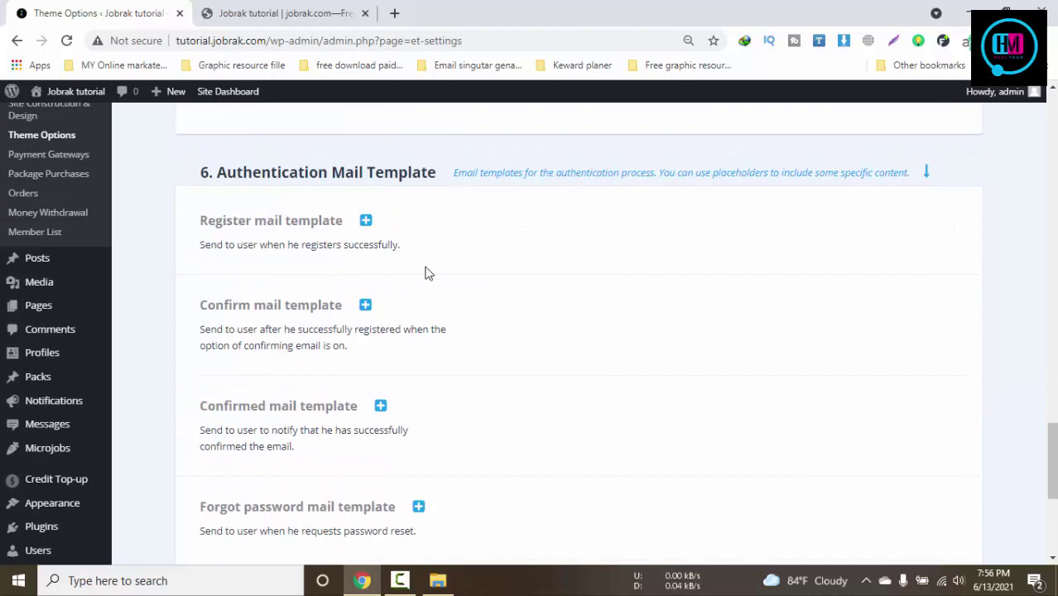
pyautogui.click(366, 221)
pyautogui.click(366, 221)
pyautogui.click(365, 306)
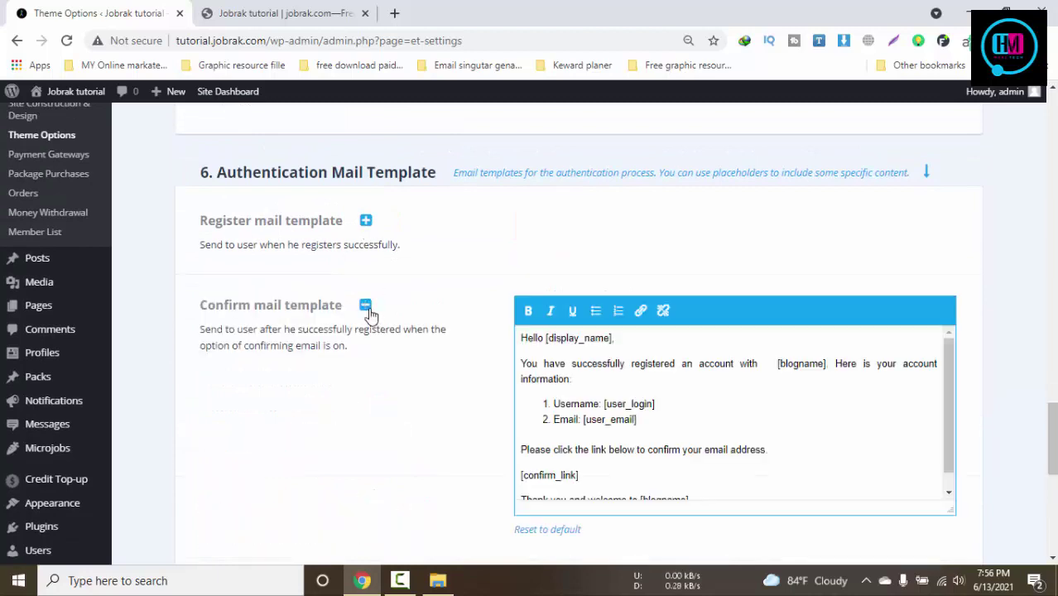
pyautogui.click(366, 306)
pyautogui.scroll(-4, 650, 456)
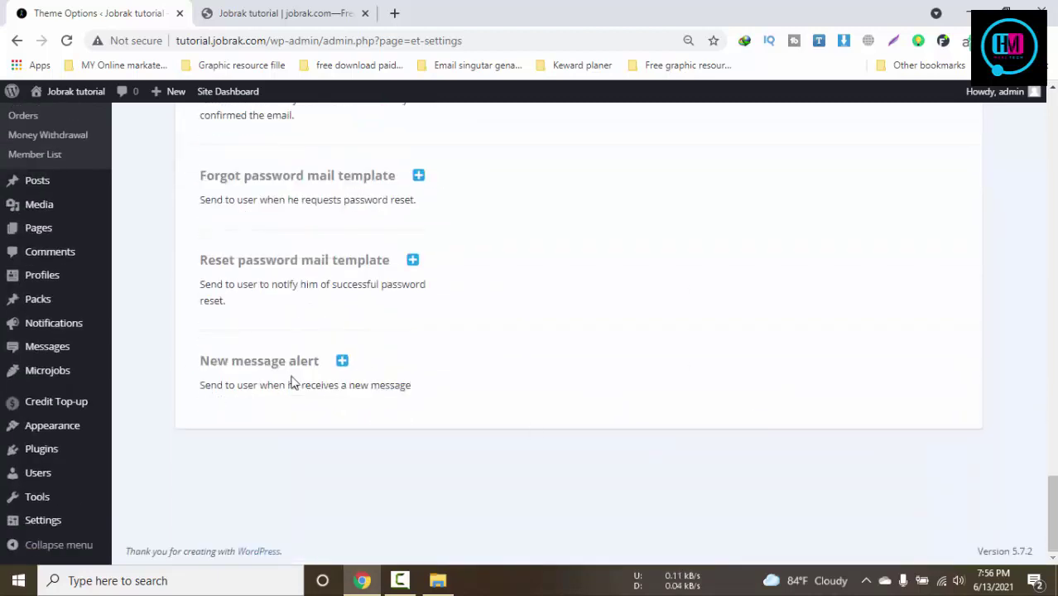
pyautogui.click(341, 360)
pyautogui.scroll(14, 708, 376)
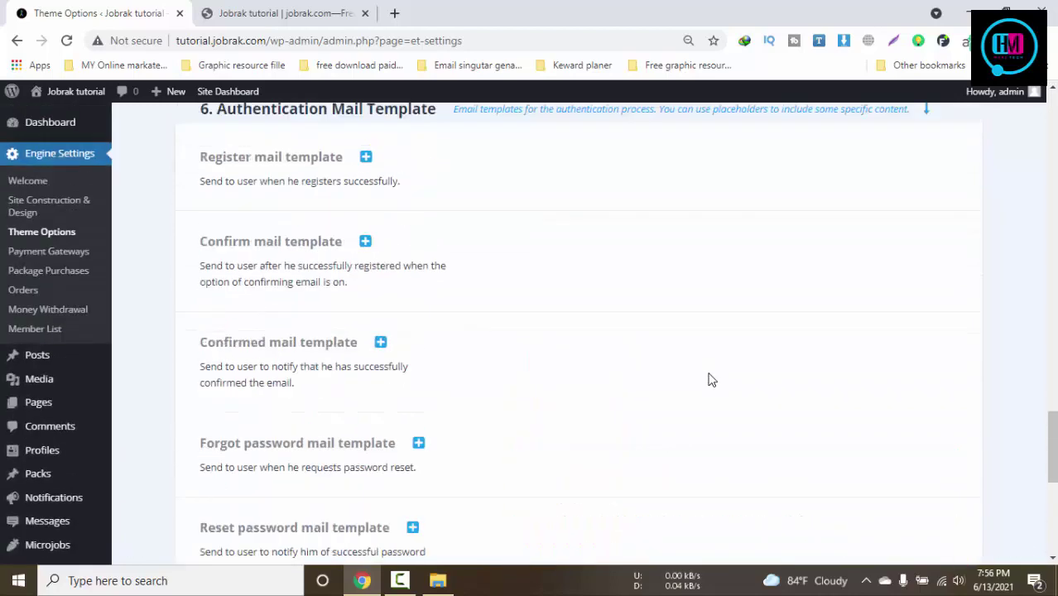
pyautogui.scroll(15, 533, 356)
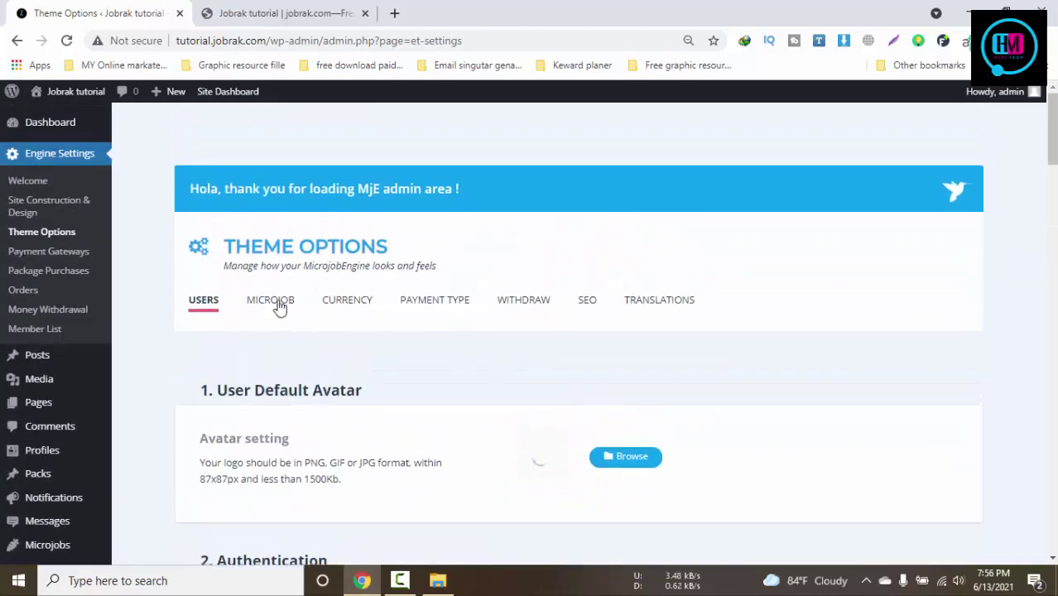
# In the MICROJOB tab, enable Pending review and Editing mJob
pyautogui.click(273, 301)
pyautogui.scroll(-3, 642, 357)
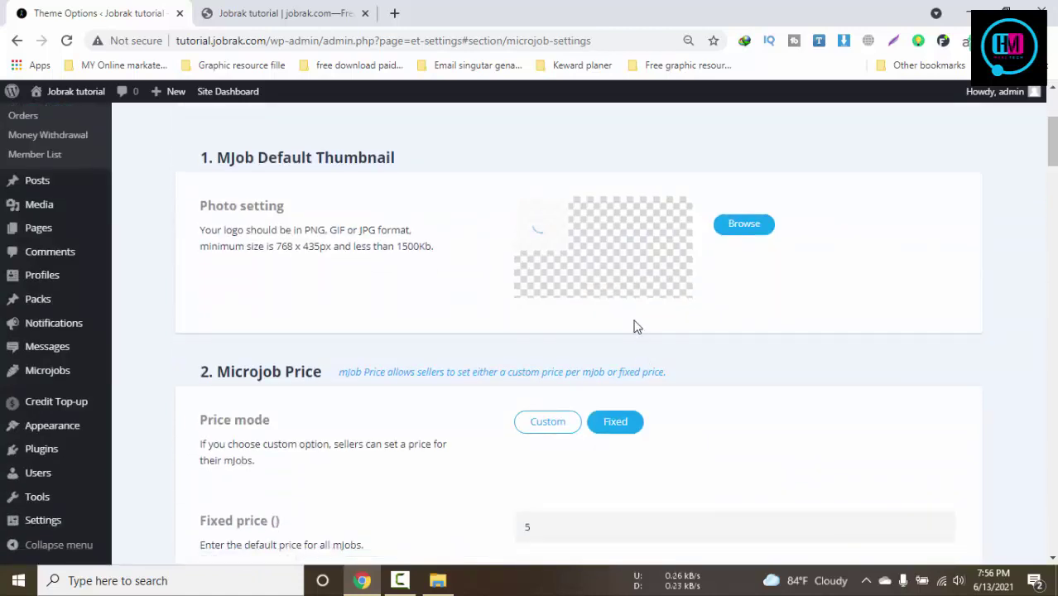
pyautogui.scroll(-3, 636, 326)
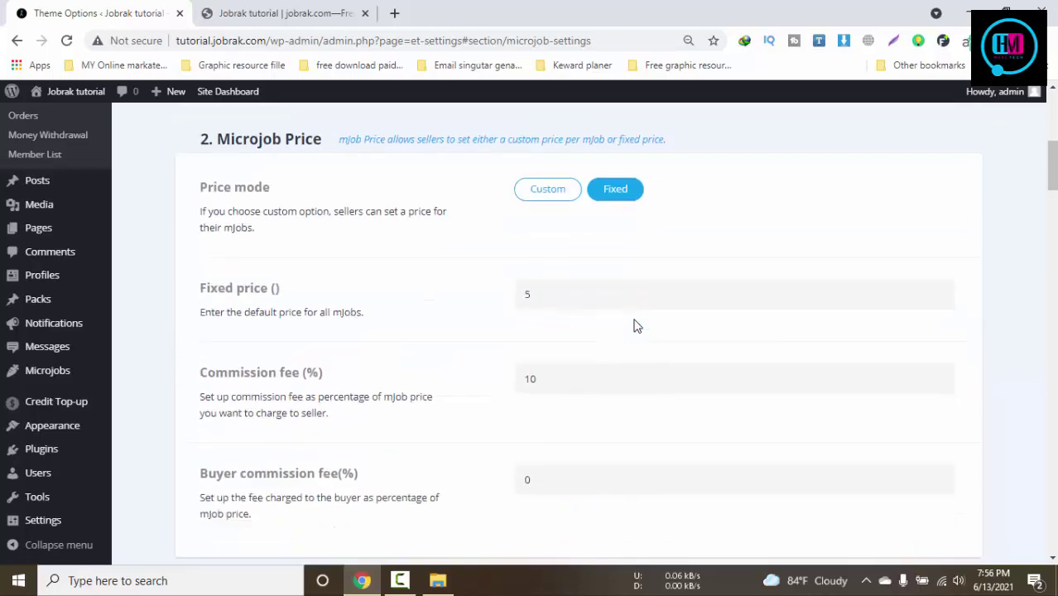
pyautogui.scroll(-3, 590, 346)
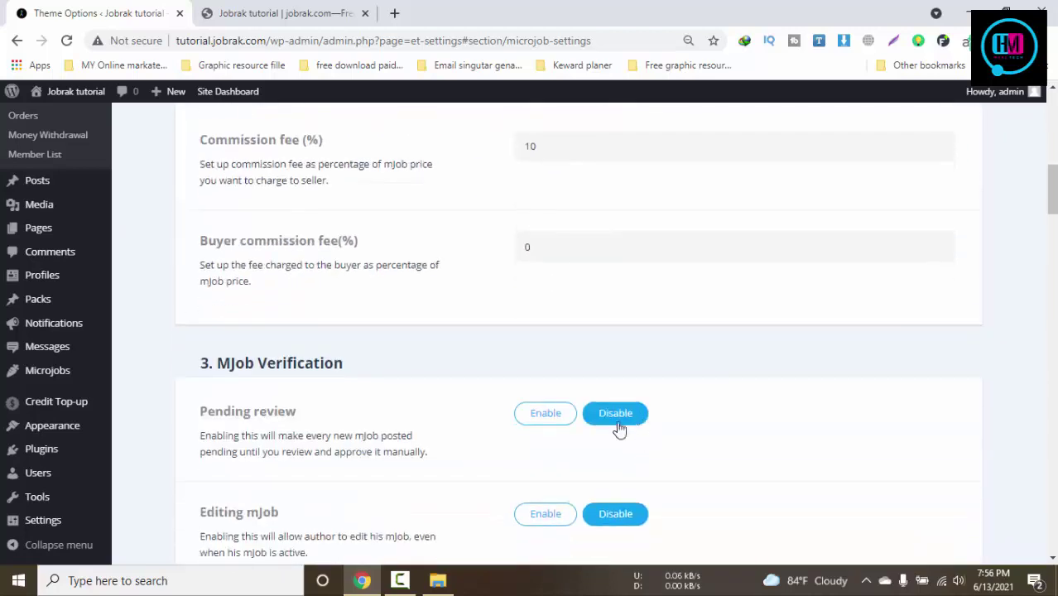
pyautogui.scroll(-2, 770, 417)
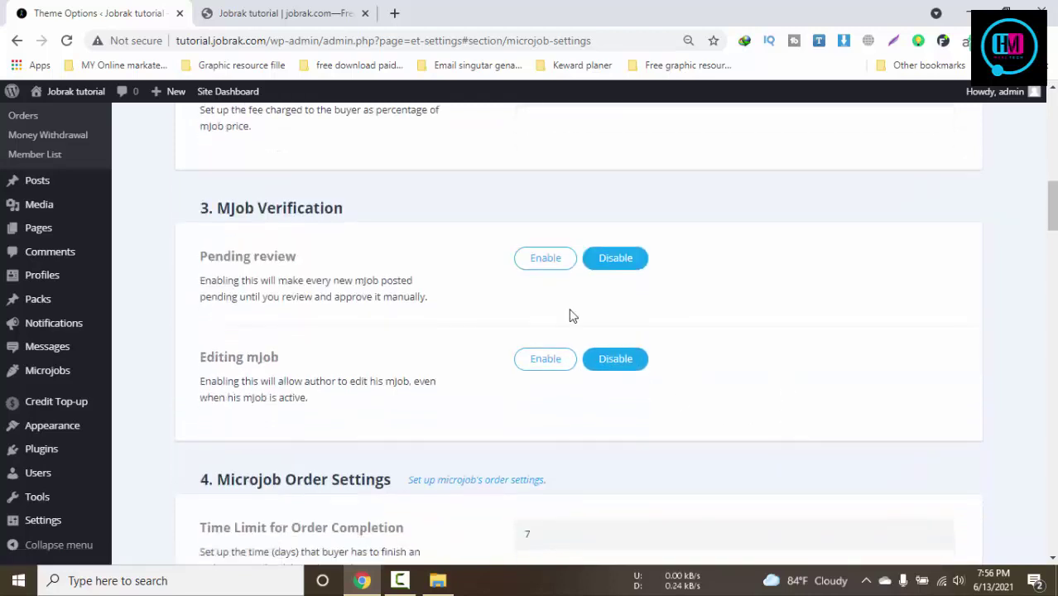
pyautogui.click(548, 263)
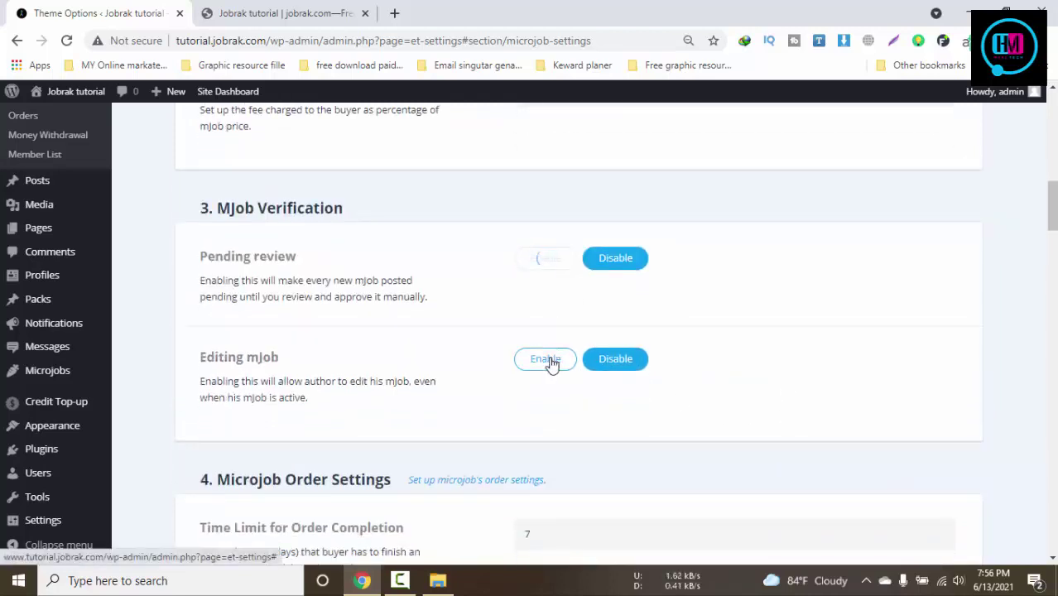
pyautogui.click(548, 361)
# Set the maximum attachment file size to 128 MB
pyautogui.scroll(-3, 733, 387)
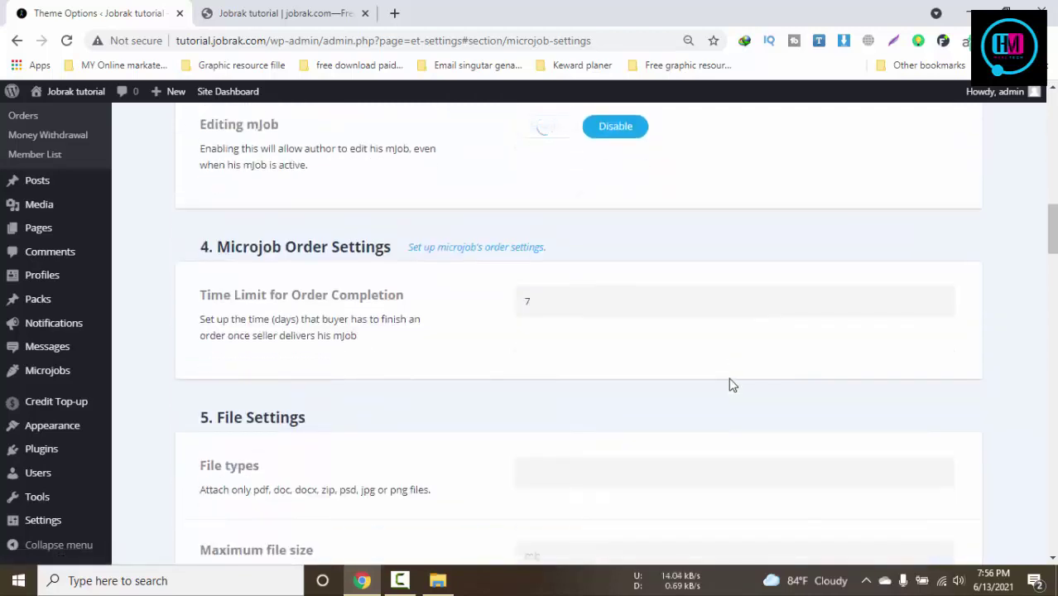
pyautogui.moveTo(248, 248); pyautogui.dragTo(447, 253)
pyautogui.click(599, 304)
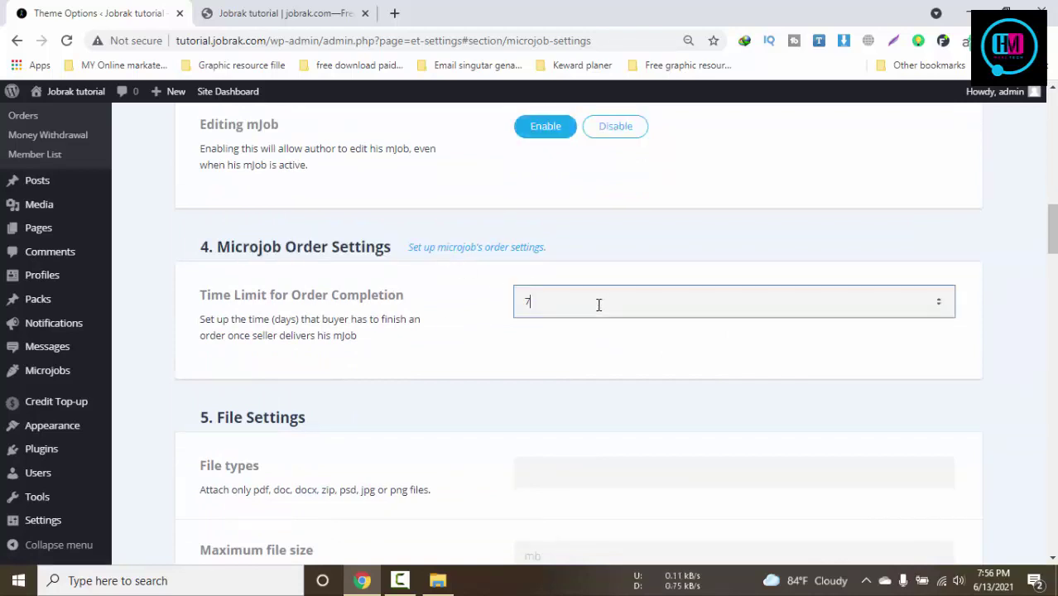
pyautogui.scroll(-2, 267, 284)
pyautogui.click(603, 318)
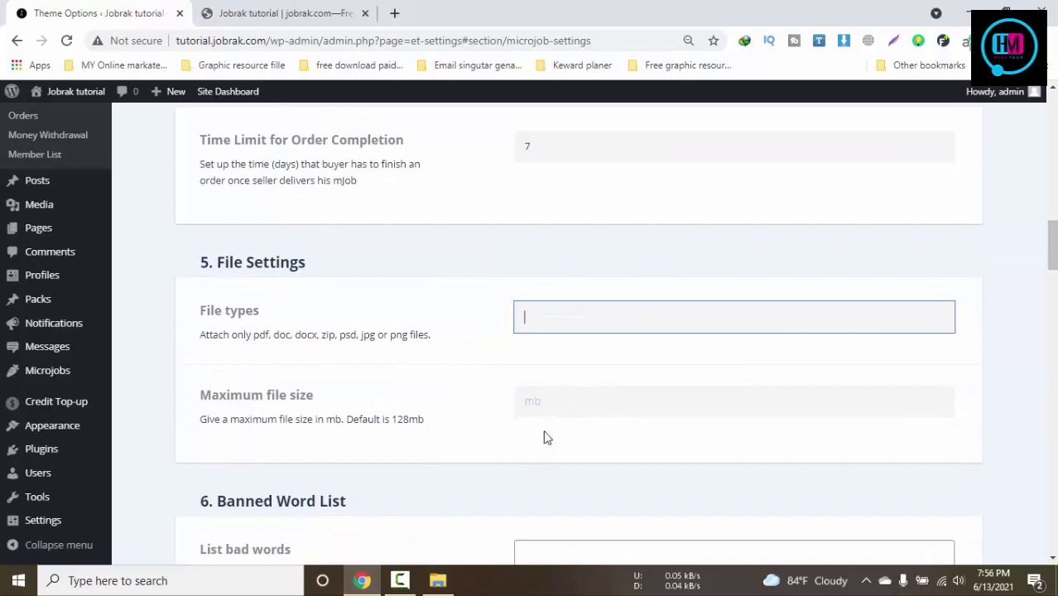
pyautogui.click(569, 400)
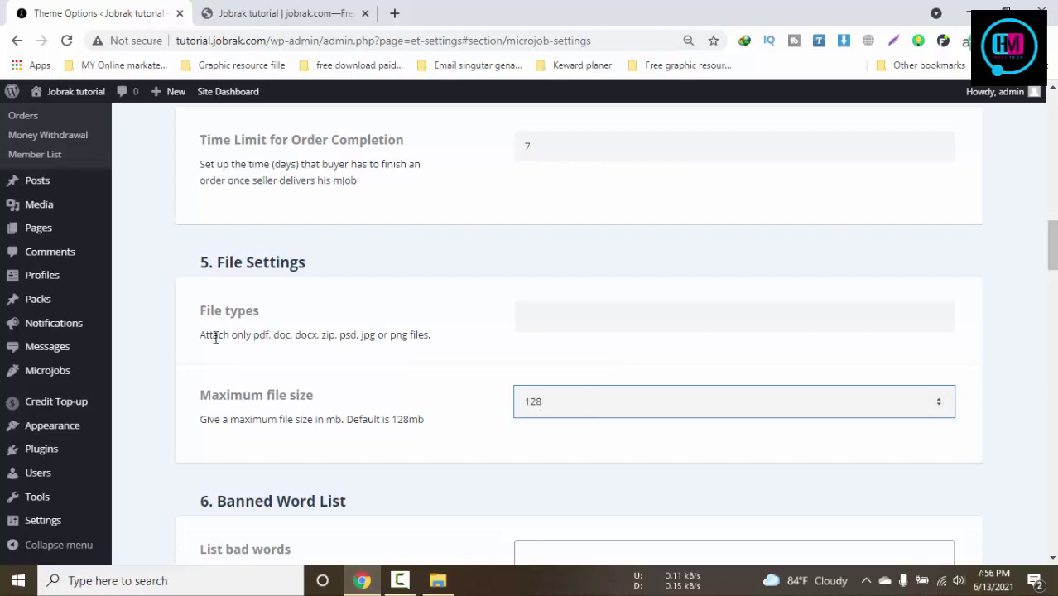
# Paste 'pdf, doc, docx, zip, psd, jpg' into File types and save
pyautogui.moveTo(257, 334); pyautogui.dragTo(384, 331)
pyautogui.hotkey('ctrl', 'c')
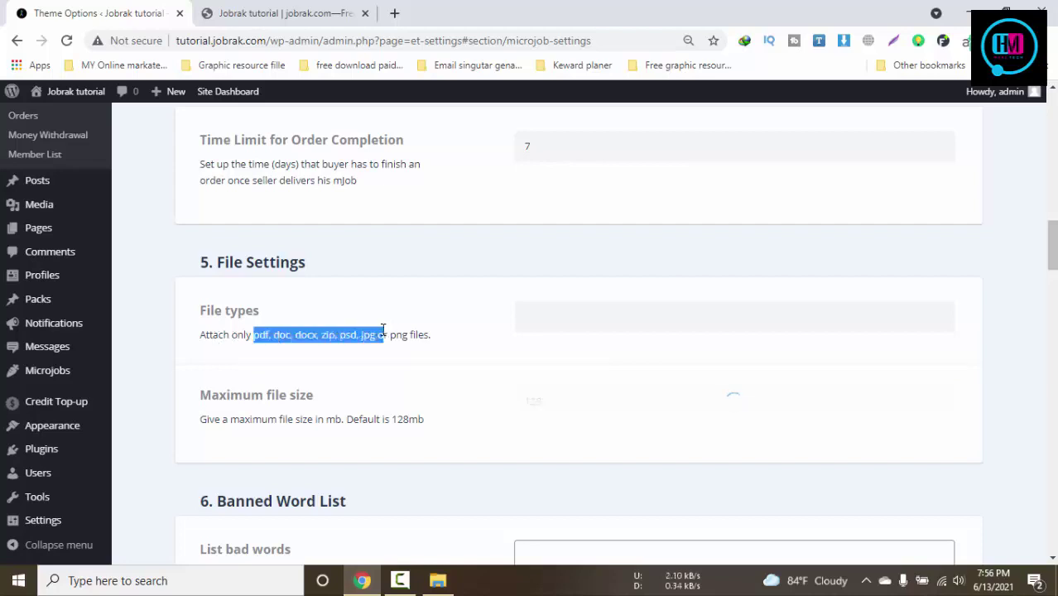
pyautogui.click(557, 308)
pyautogui.hotkey('ctrl', 'v')
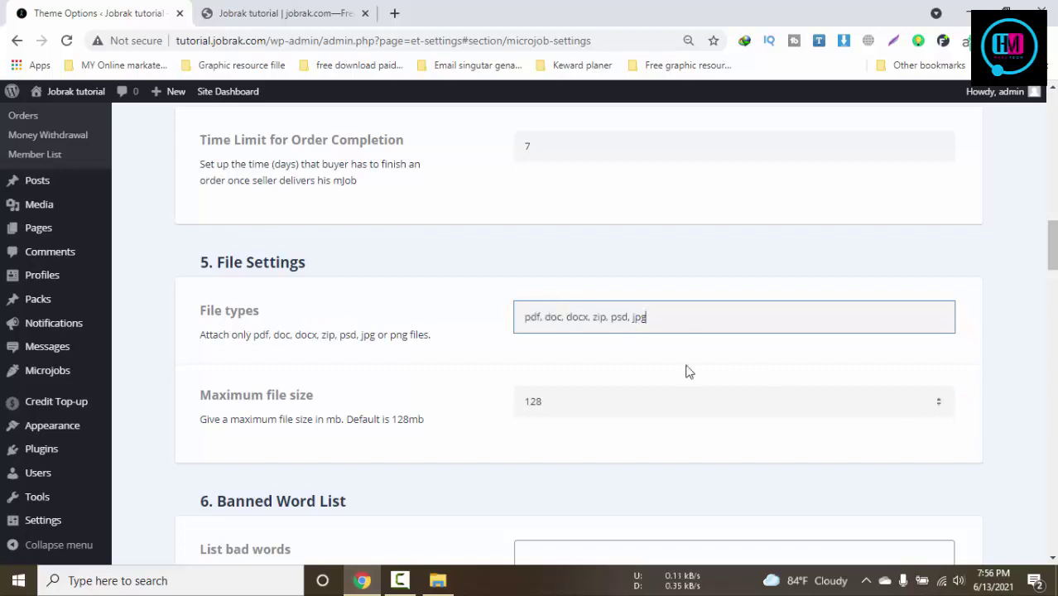
pyautogui.click(511, 352)
pyautogui.scroll(-4, 789, 356)
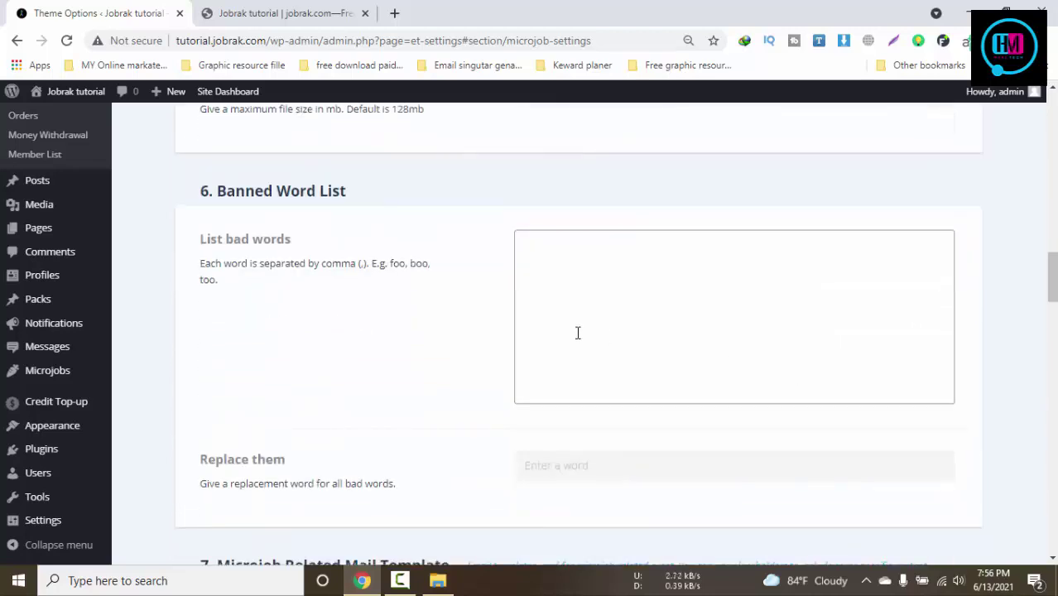
pyautogui.scroll(-3, 440, 373)
pyautogui.scroll(4, 441, 373)
pyautogui.click(570, 375)
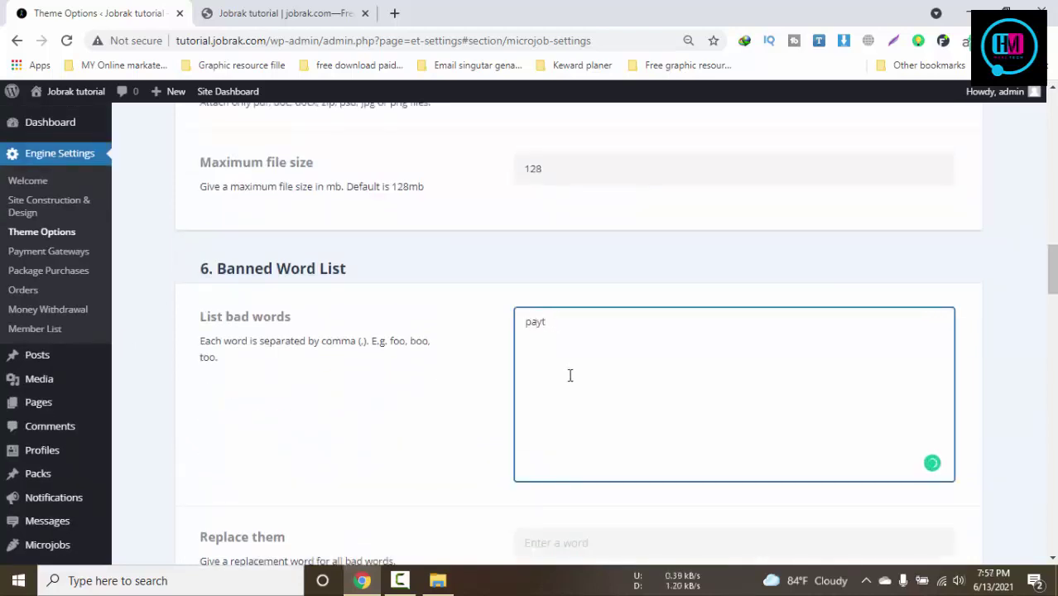
pyautogui.write('paypal. nmbe')
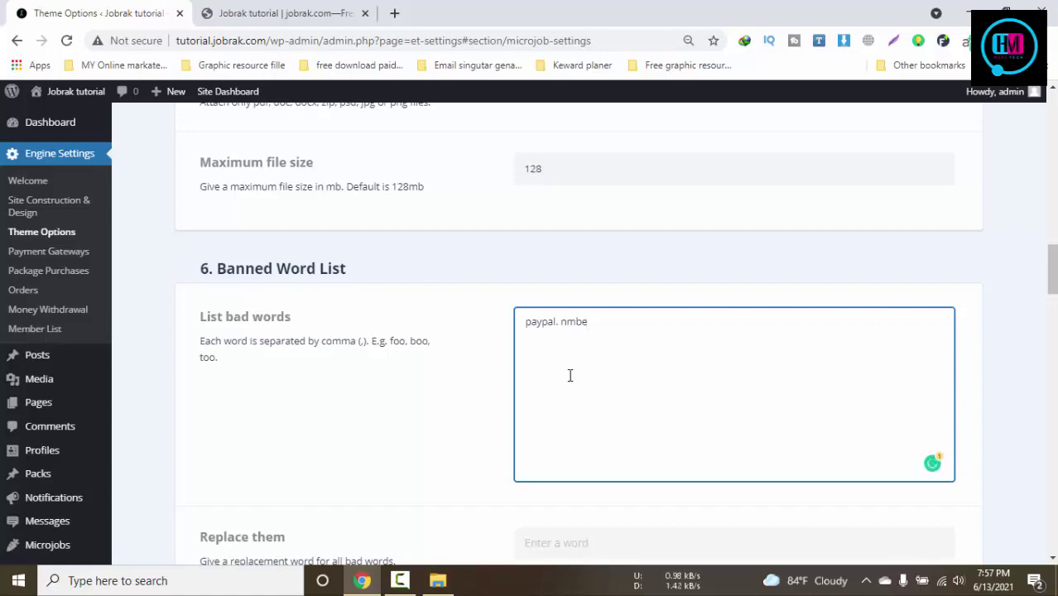
pyautogui.click(366, 407)
pyautogui.scroll(-5, 379, 404)
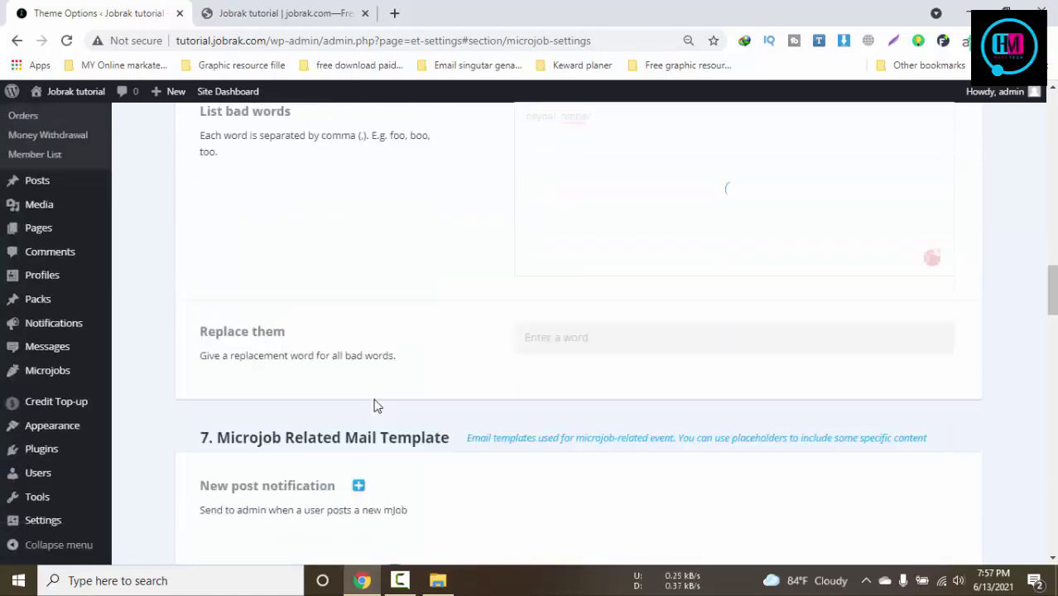
pyautogui.scroll(2, 508, 356)
pyautogui.scroll(1, 508, 356)
pyautogui.click(596, 166)
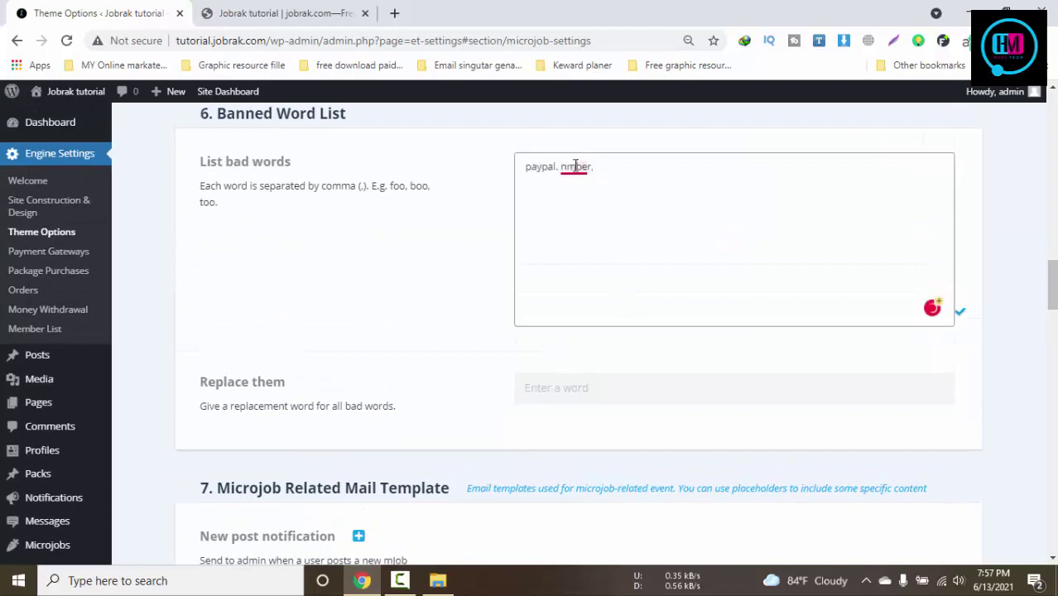
pyautogui.scroll(-3, 401, 373)
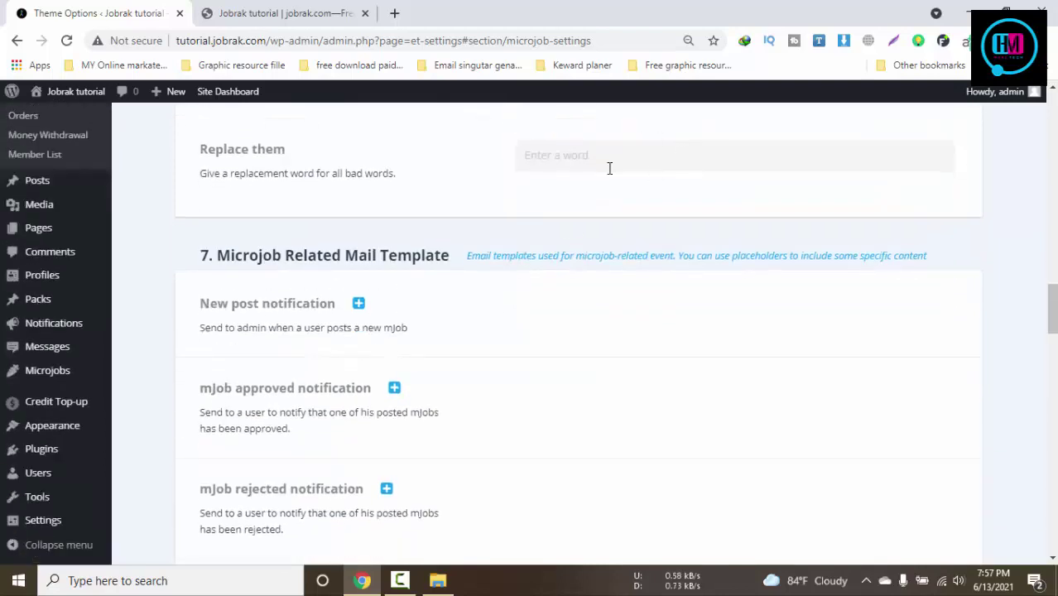
pyautogui.scroll(-1, 538, 232)
pyautogui.click(359, 228)
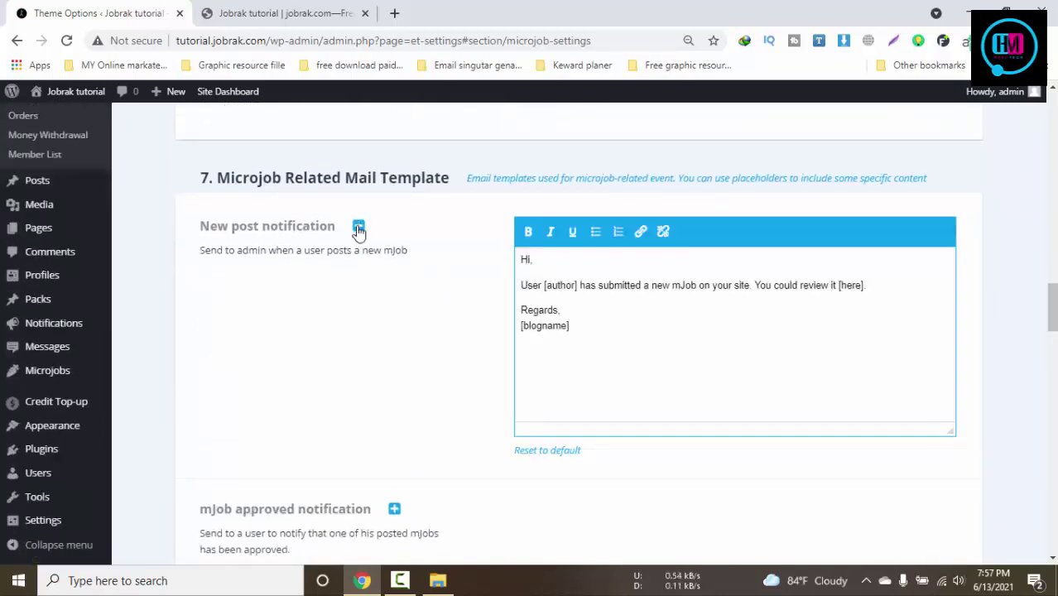
pyautogui.click(358, 229)
pyautogui.click(395, 311)
pyautogui.click(395, 310)
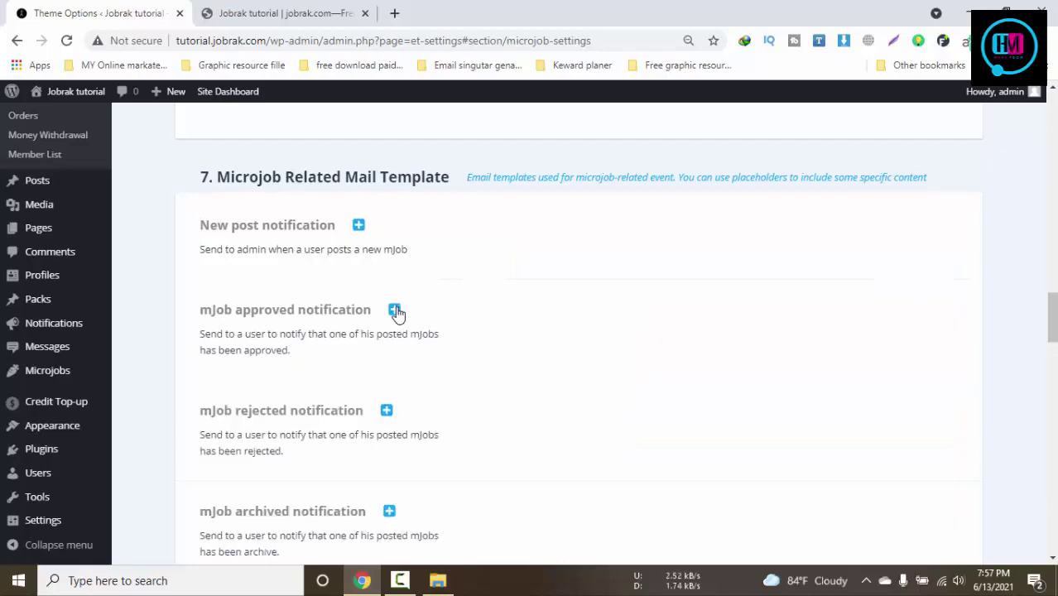
pyautogui.scroll(-5, 398, 310)
pyautogui.click(365, 296)
pyautogui.click(367, 298)
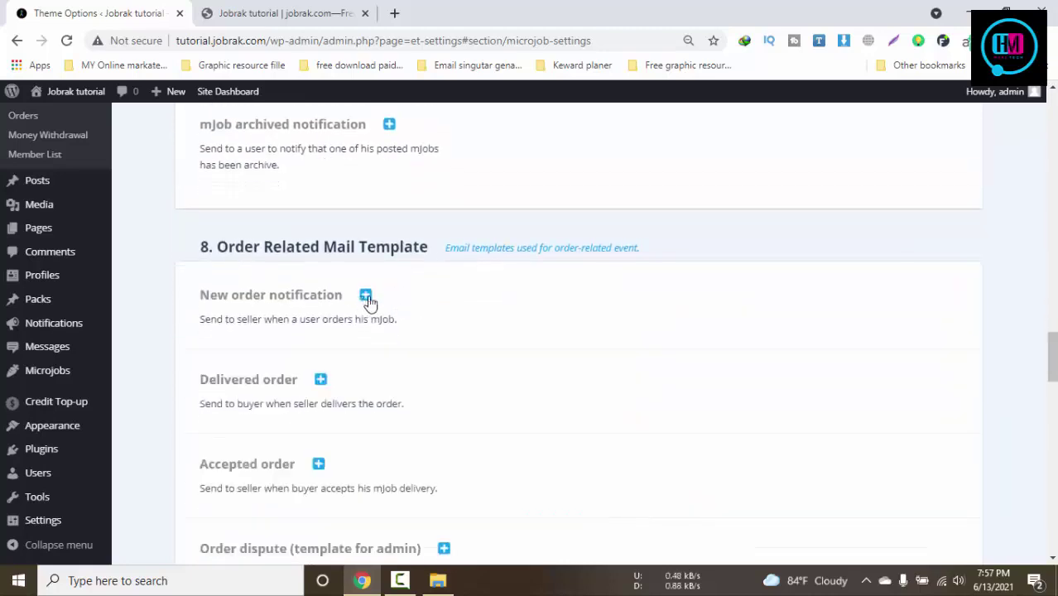
pyautogui.scroll(-4, 503, 326)
pyautogui.scroll(-9, 586, 375)
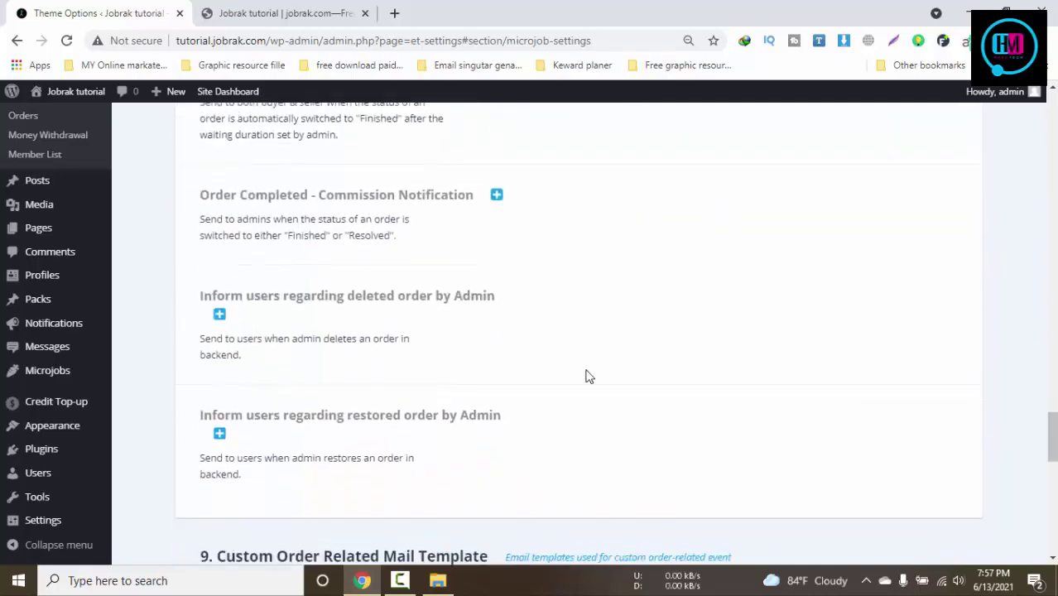
pyautogui.scroll(-5, 585, 375)
pyautogui.scroll(3, 585, 374)
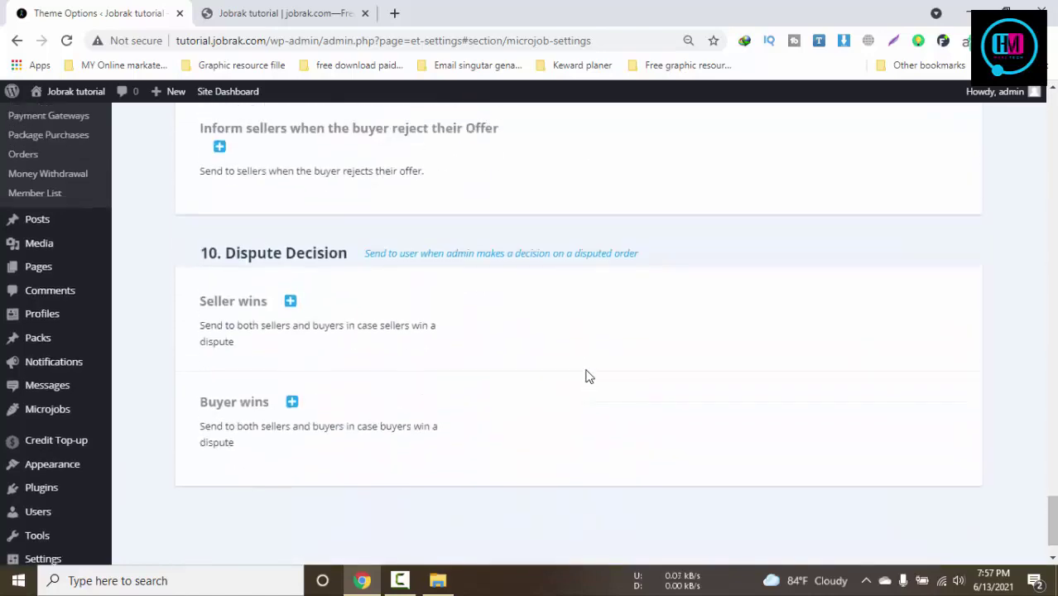
pyautogui.scroll(-1, 585, 374)
pyautogui.scroll(20, 578, 331)
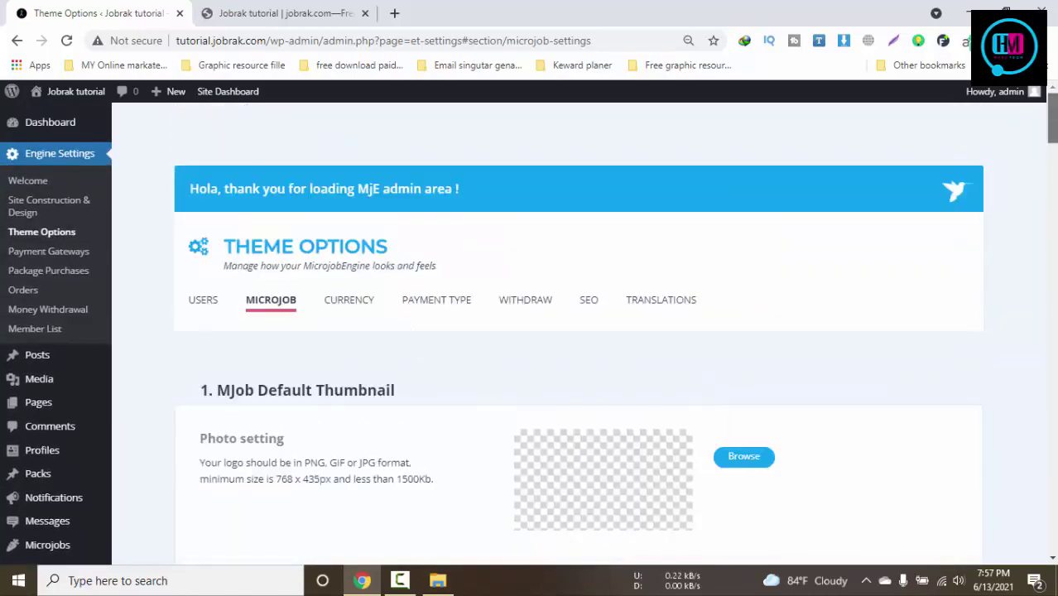
# Look over the Currency settings
pyautogui.click(334, 306)
pyautogui.scroll(-3, 714, 299)
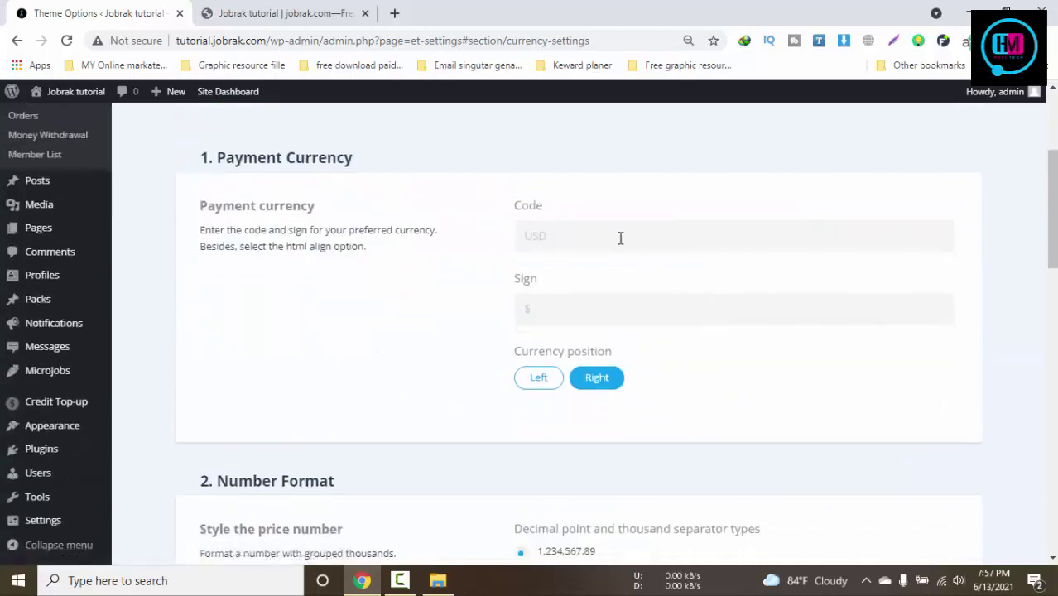
pyautogui.scroll(-3, 668, 306)
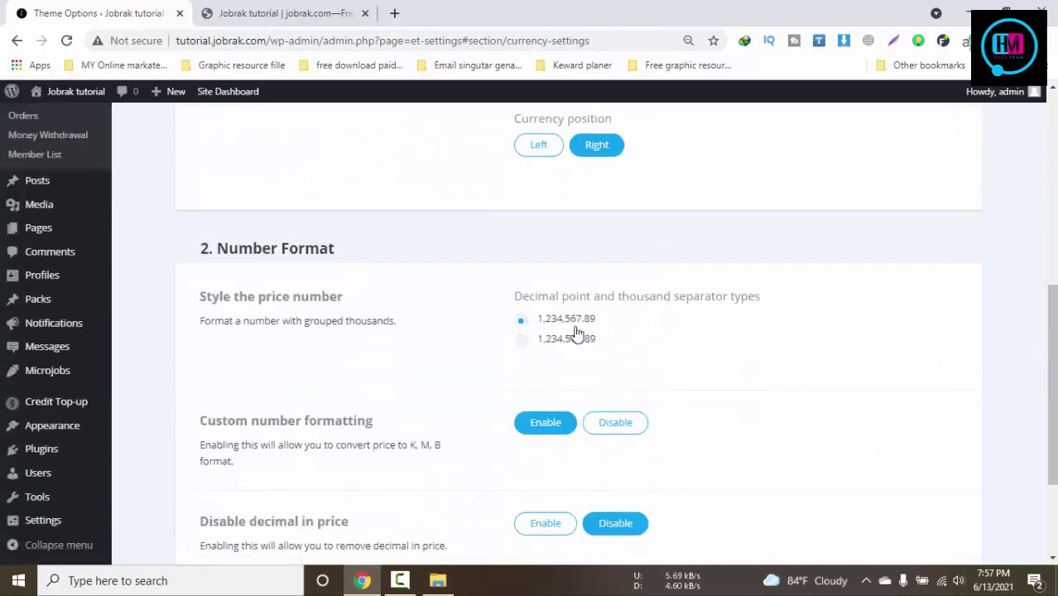
pyautogui.scroll(-2, 654, 366)
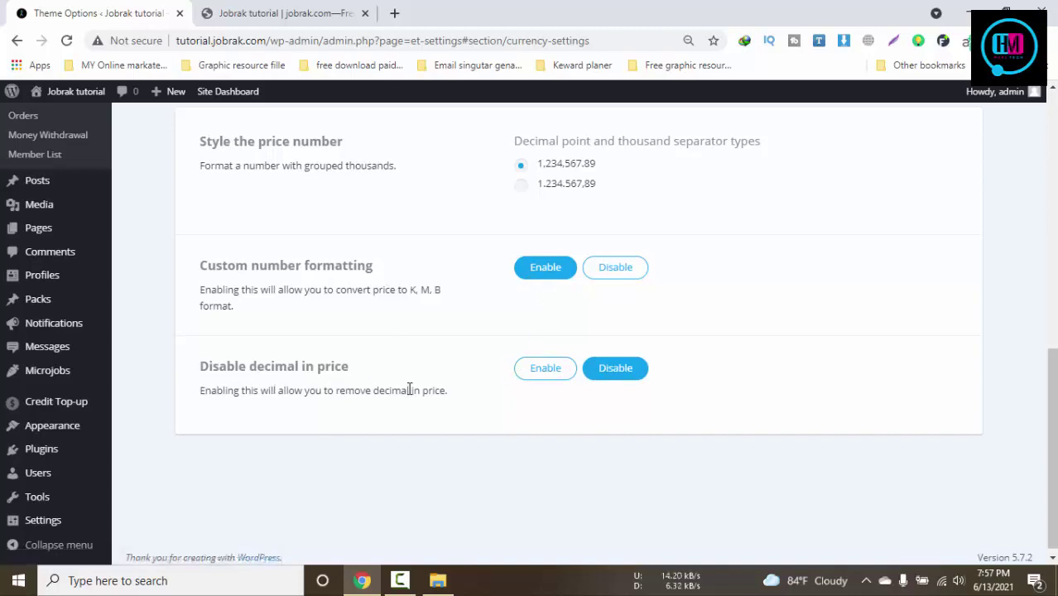
pyautogui.scroll(10, 507, 296)
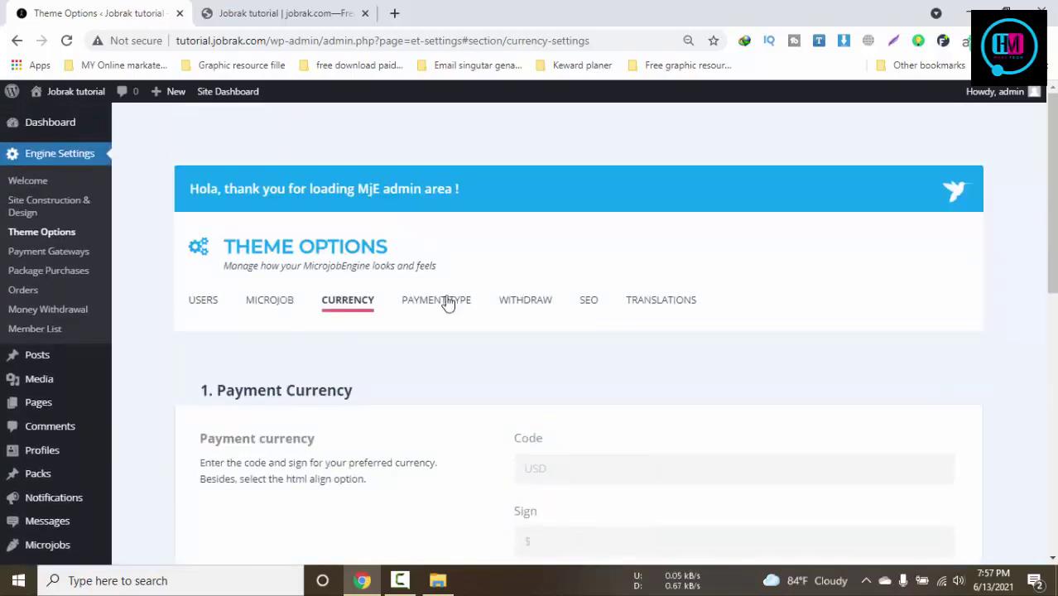
# Enable Free To Submit MJob under Payment Type
pyautogui.click(436, 300)
pyautogui.scroll(-2, 640, 298)
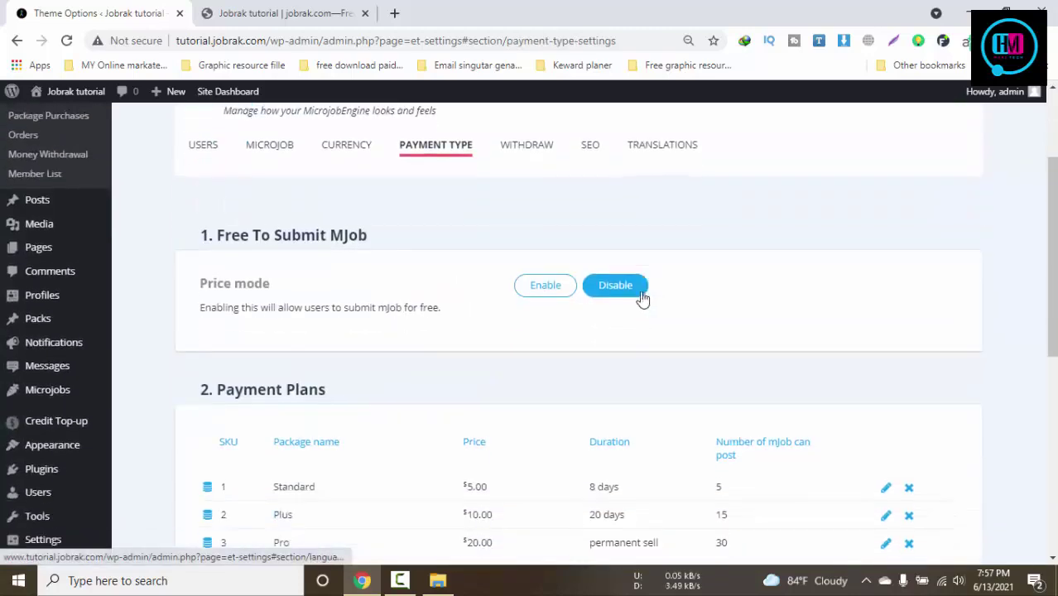
pyautogui.click(545, 286)
pyautogui.scroll(-2, 555, 294)
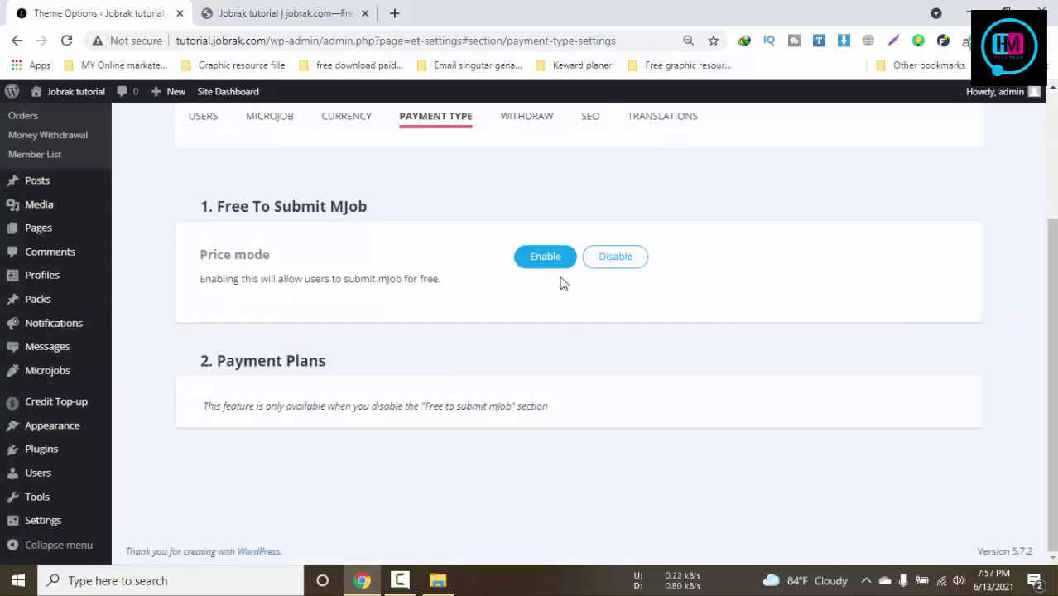
pyautogui.click(545, 261)
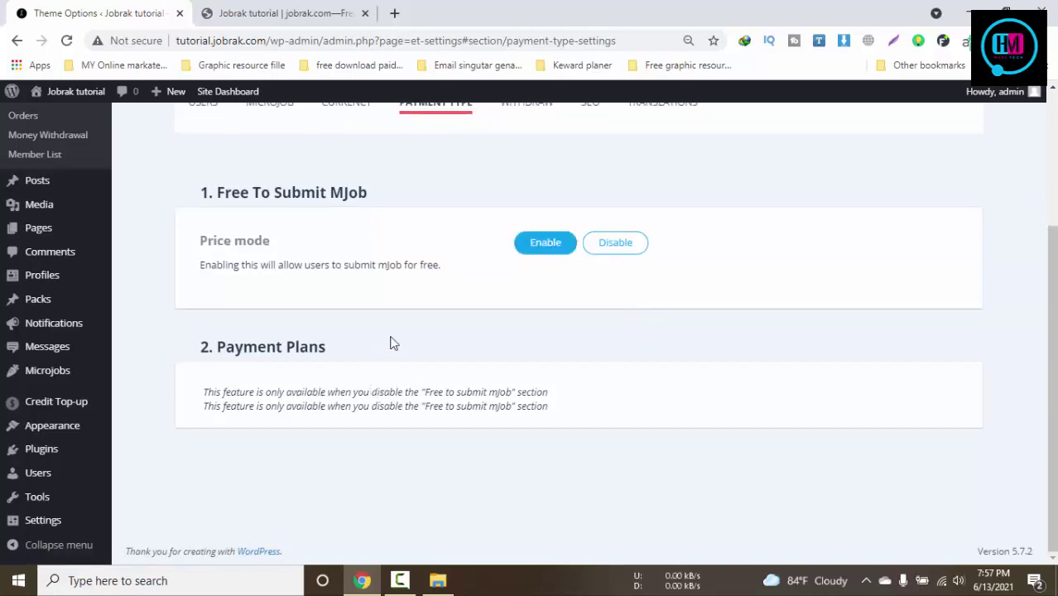
pyautogui.scroll(3, 397, 337)
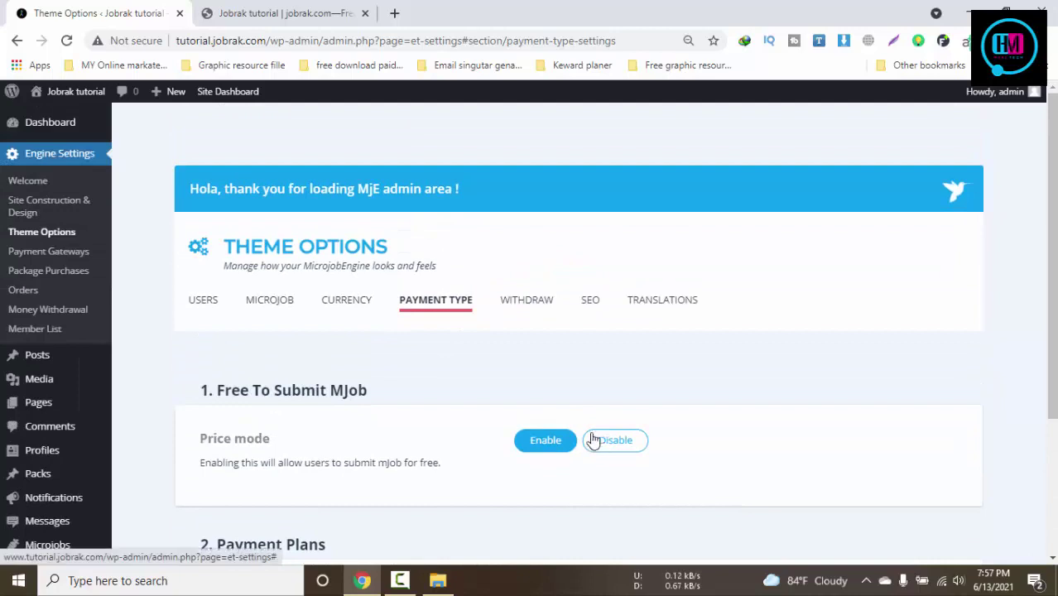
# Review the Withdraw settings, including the secure code request mail template
pyautogui.click(528, 305)
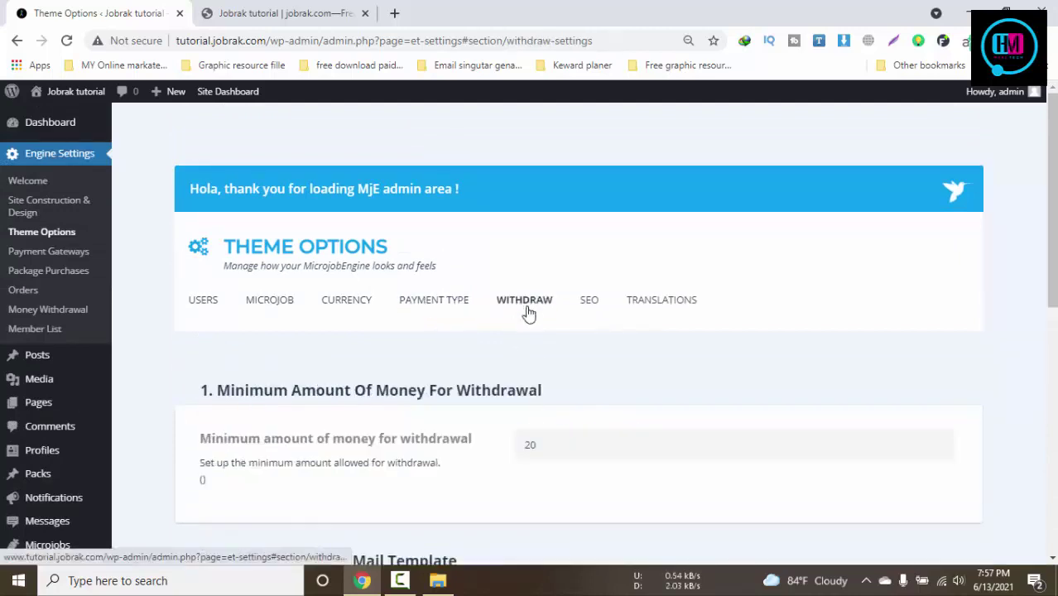
pyautogui.scroll(-3, 540, 356)
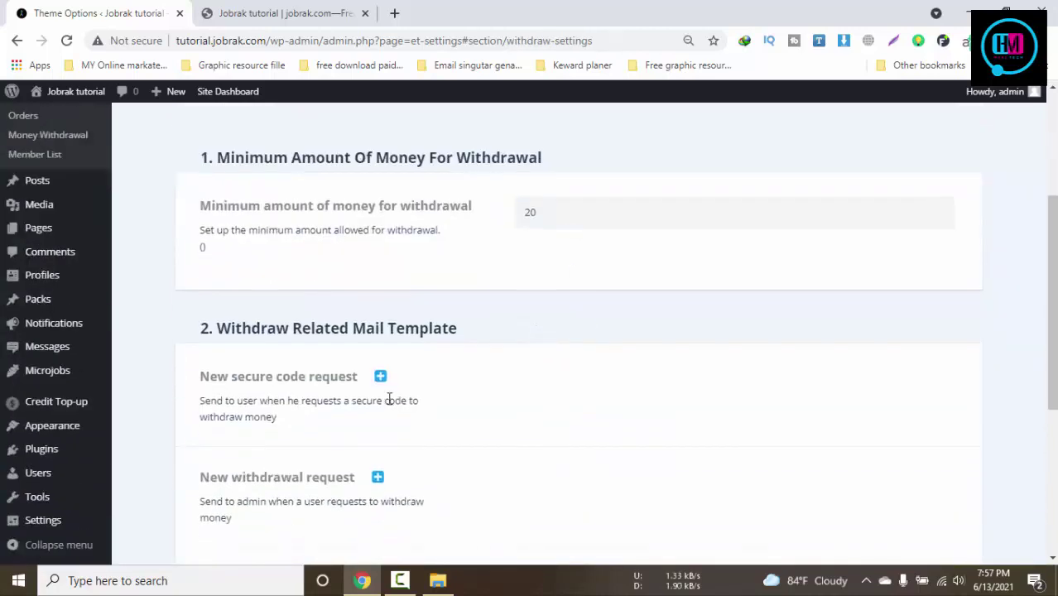
pyautogui.click(380, 376)
pyautogui.click(380, 377)
pyautogui.scroll(1, 569, 267)
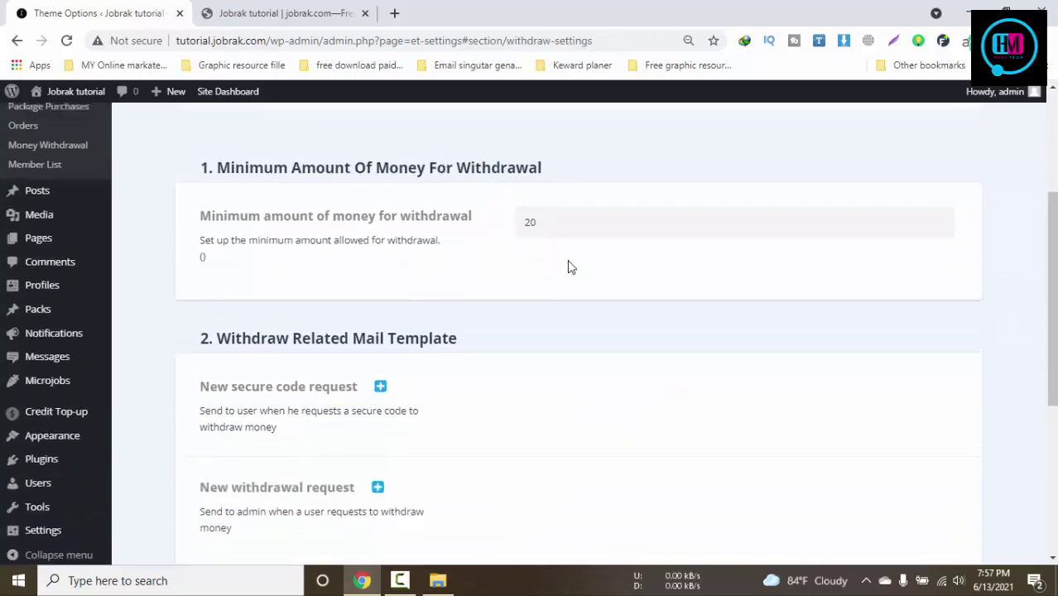
pyautogui.scroll(-1, 568, 267)
pyautogui.scroll(3, 569, 266)
# Look over the SEO settings, including the Google Analytics Script box
pyautogui.click(587, 221)
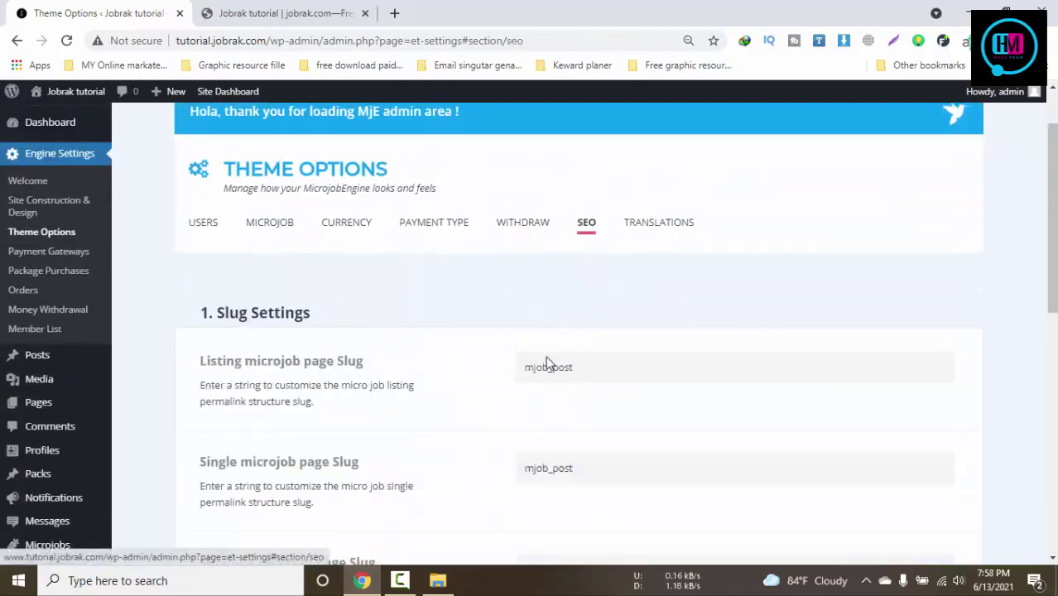
pyautogui.scroll(-6, 579, 398)
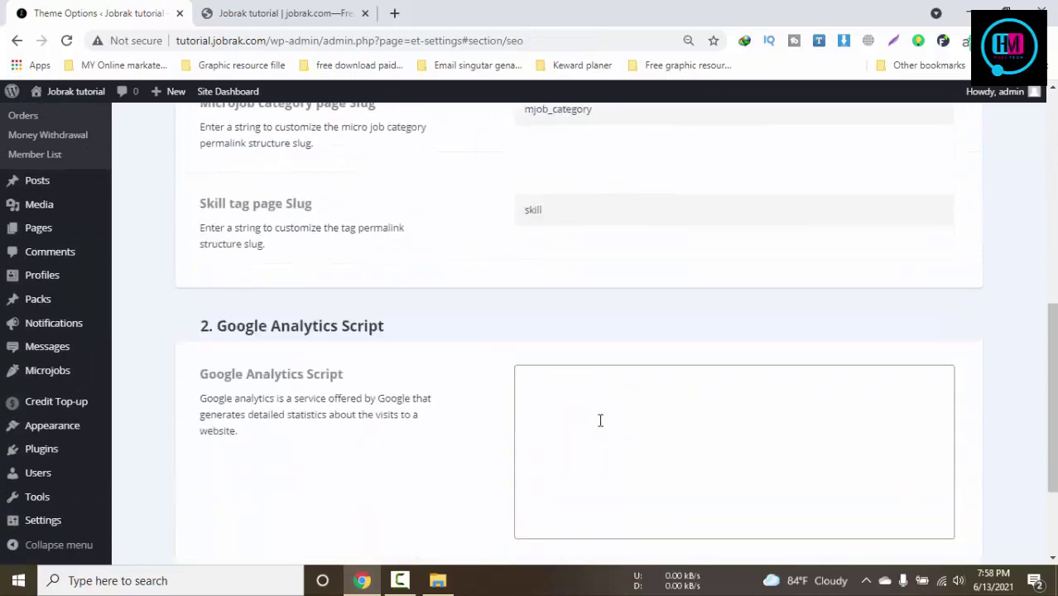
pyautogui.scroll(3, 600, 418)
pyautogui.scroll(-3, 602, 423)
pyautogui.click(571, 376)
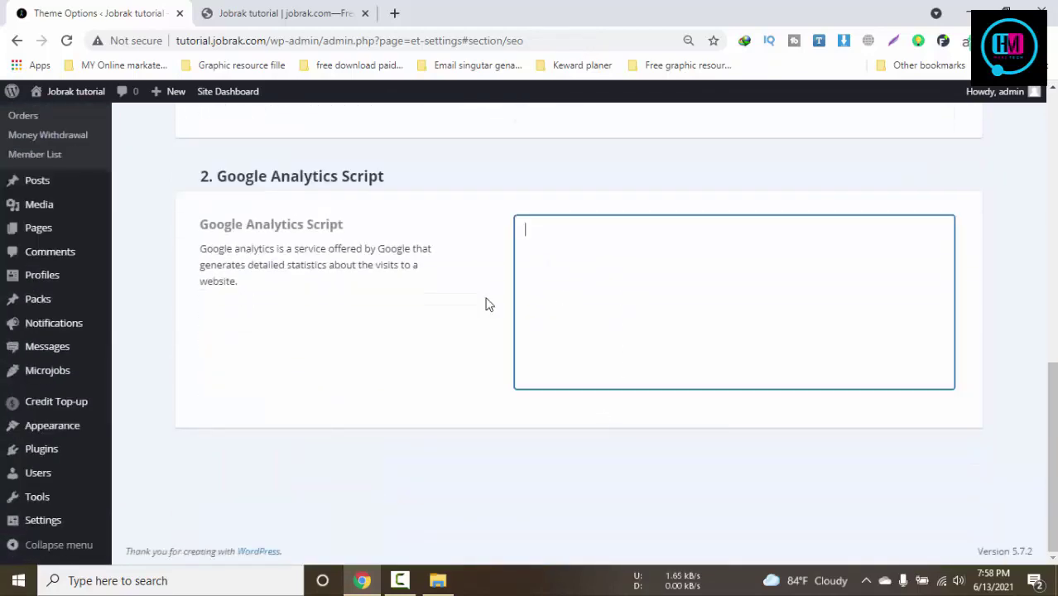
pyautogui.moveTo(196, 230); pyautogui.dragTo(416, 241)
pyautogui.scroll(6, 703, 344)
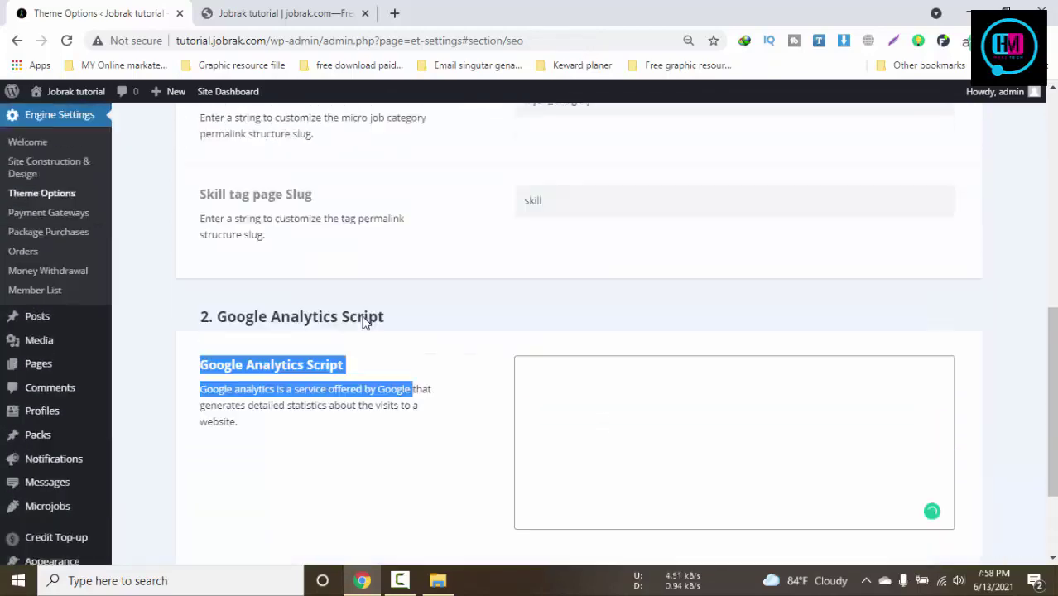
# Open the Translations tab and view the available languages
pyautogui.click(661, 304)
pyautogui.scroll(-5, 468, 371)
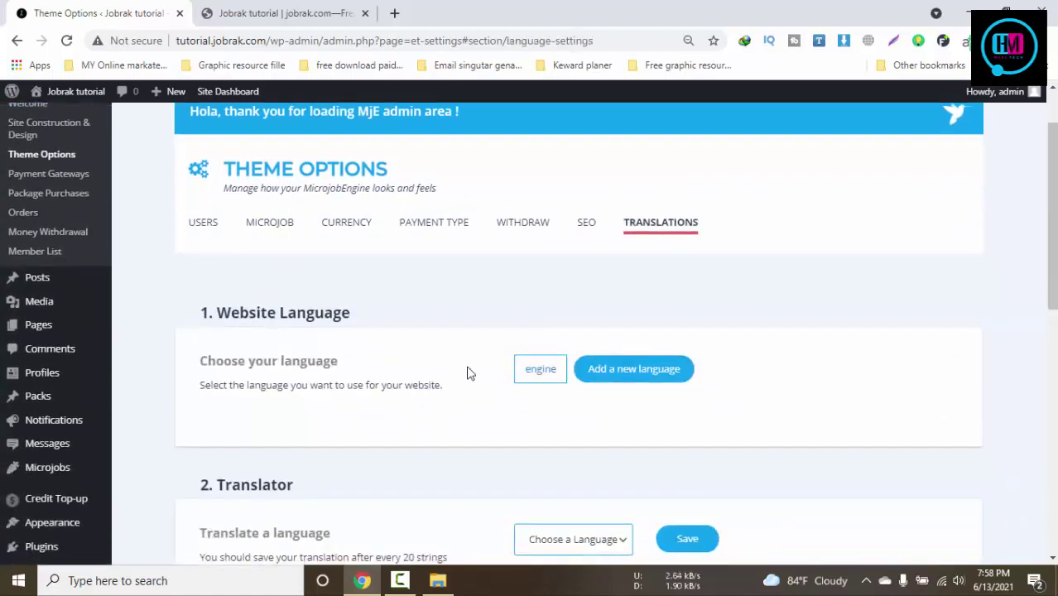
pyautogui.click(590, 152)
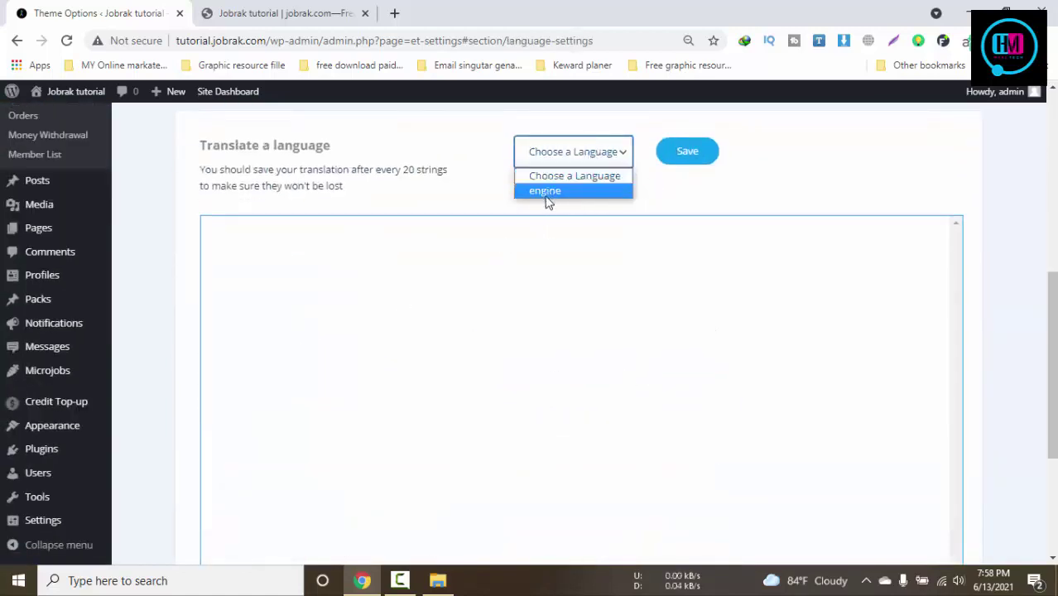
pyautogui.scroll(3, 380, 314)
pyautogui.scroll(3, 380, 317)
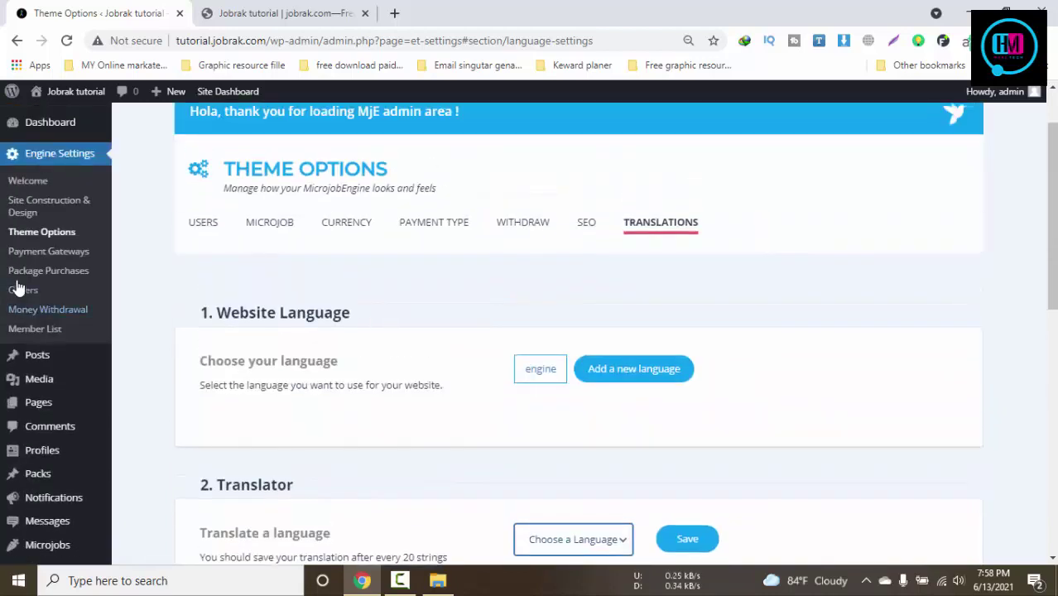
# On Payment Gateways, try the PayPal and test mode toggles, leaving test mode off
pyautogui.click(50, 252)
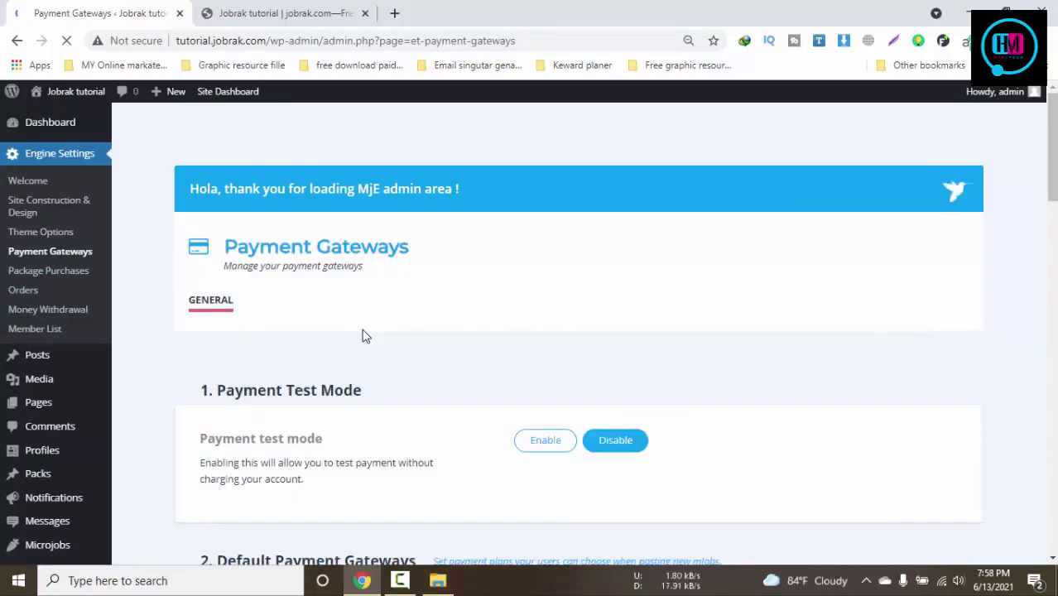
pyautogui.scroll(-4, 364, 335)
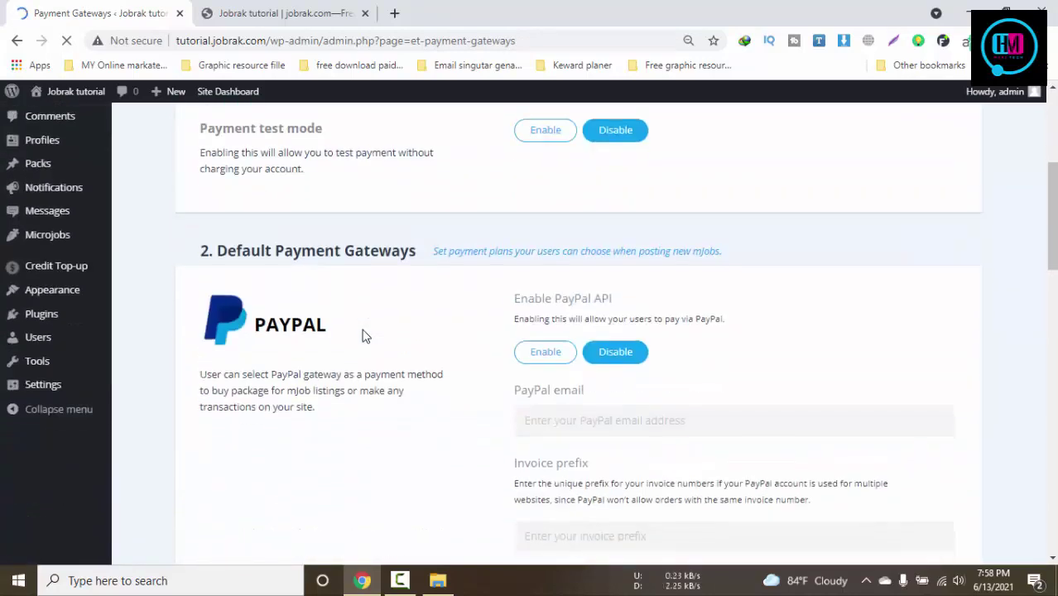
pyautogui.click(548, 354)
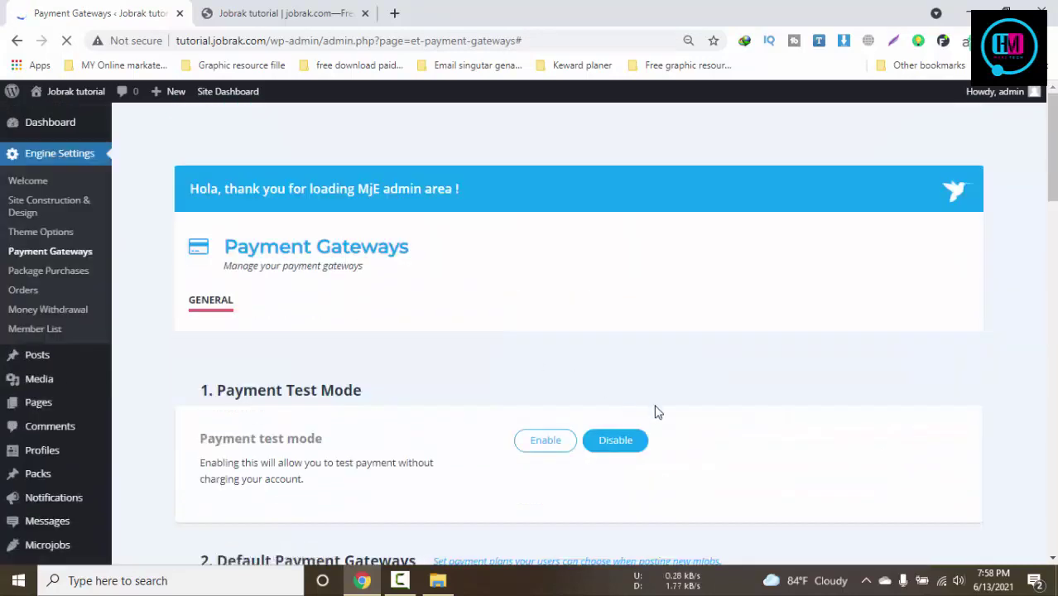
pyautogui.scroll(-3, 604, 347)
pyautogui.click(560, 137)
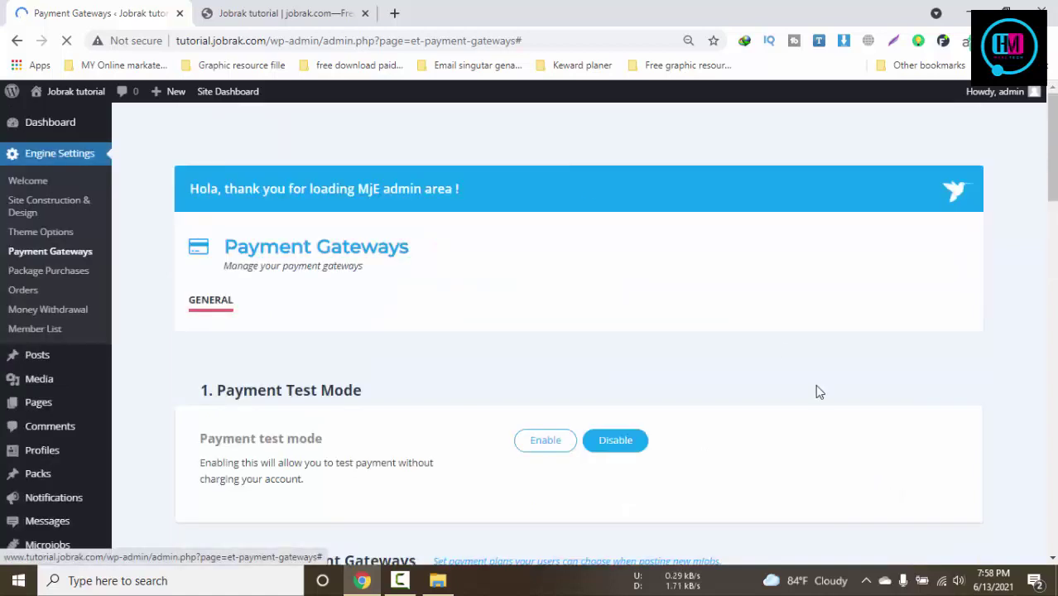
pyautogui.scroll(-1, 815, 387)
pyautogui.scroll(-3, 817, 394)
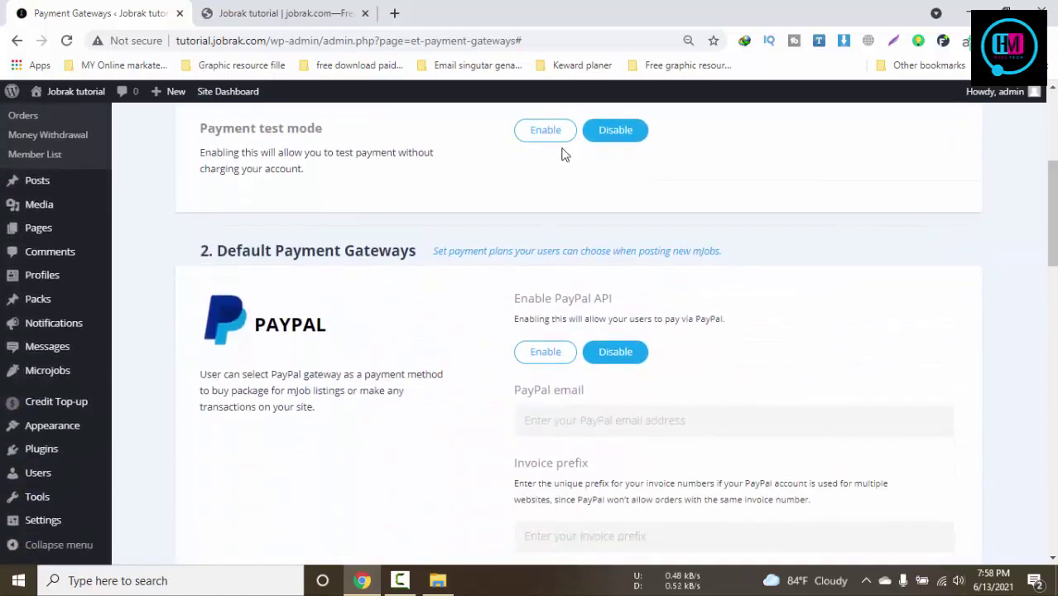
pyautogui.click(602, 138)
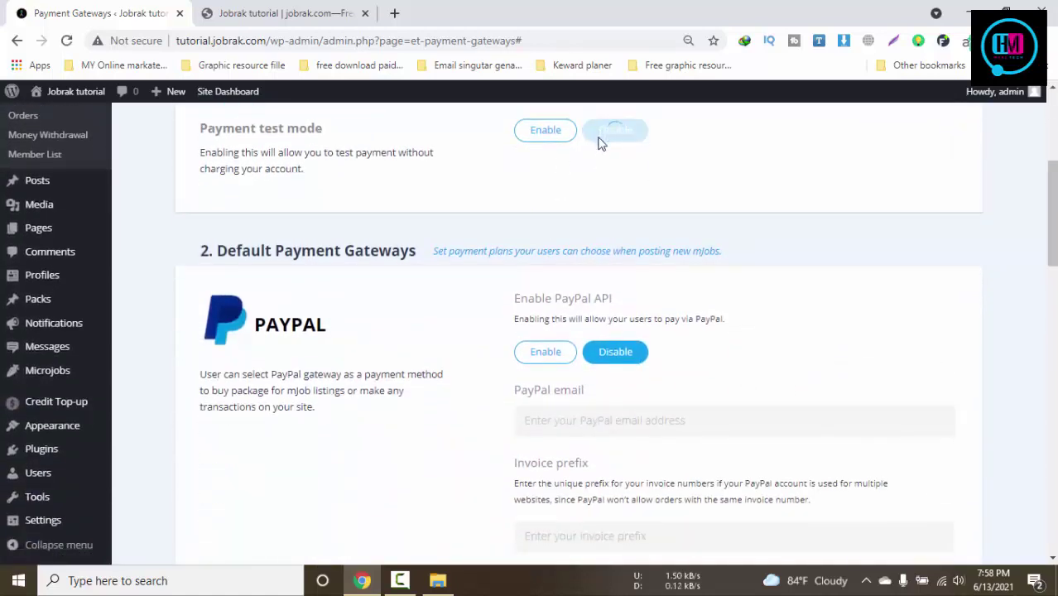
# Look over the PayPal email, 2Checkout seller ID and Cash message fields
pyautogui.scroll(-2, 530, 348)
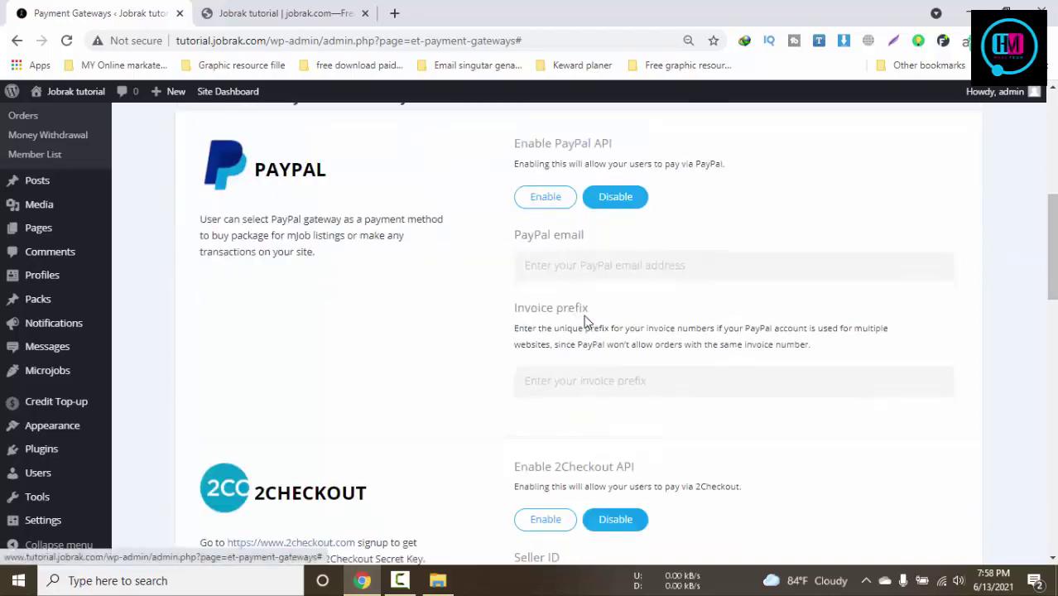
pyautogui.click(647, 263)
pyautogui.scroll(-3, 700, 393)
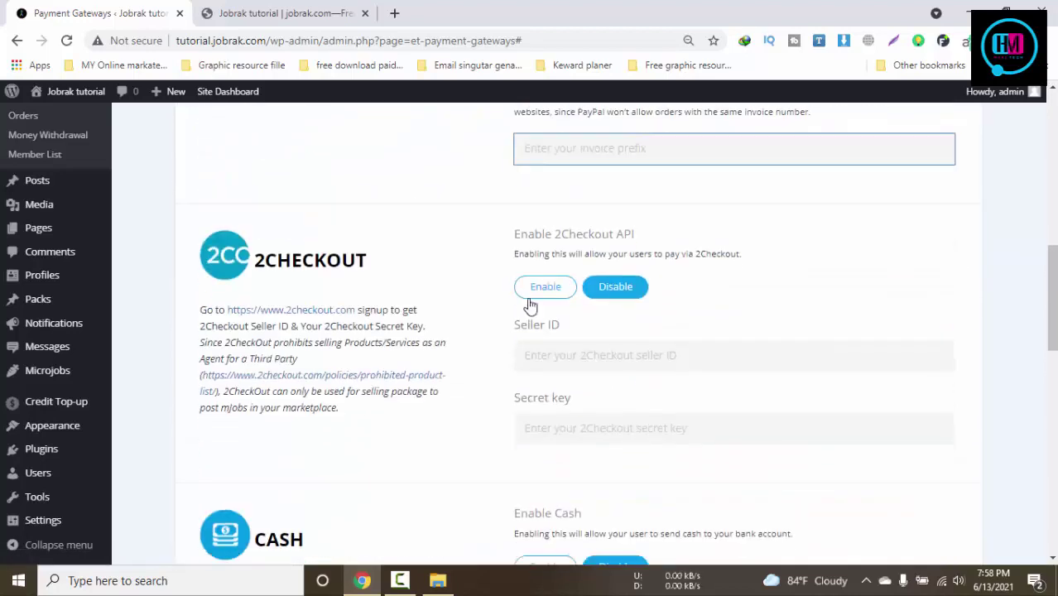
pyautogui.click(794, 355)
pyautogui.scroll(-5, 805, 411)
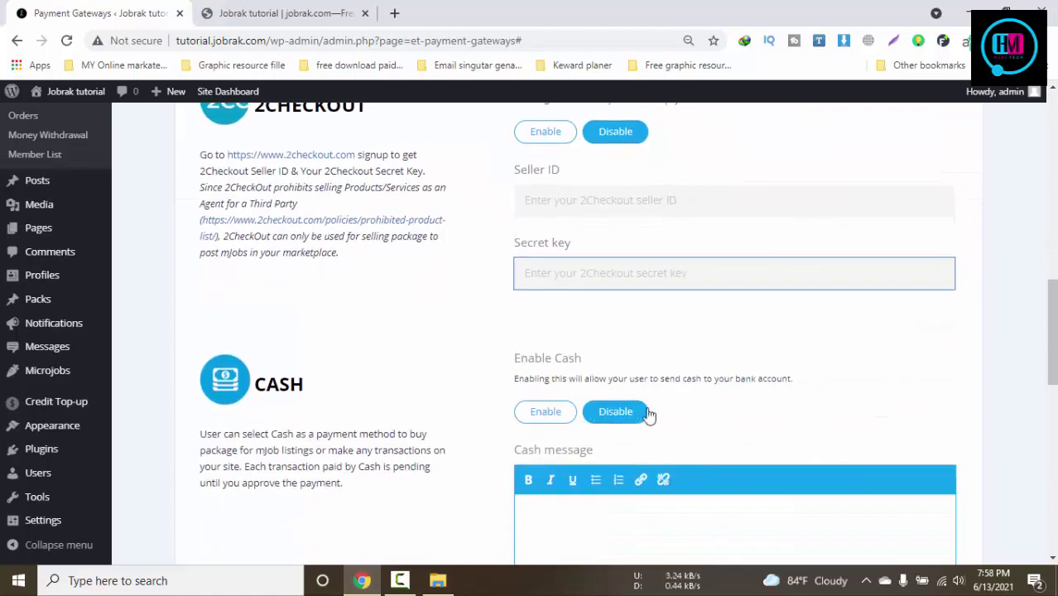
pyautogui.scroll(2, 763, 419)
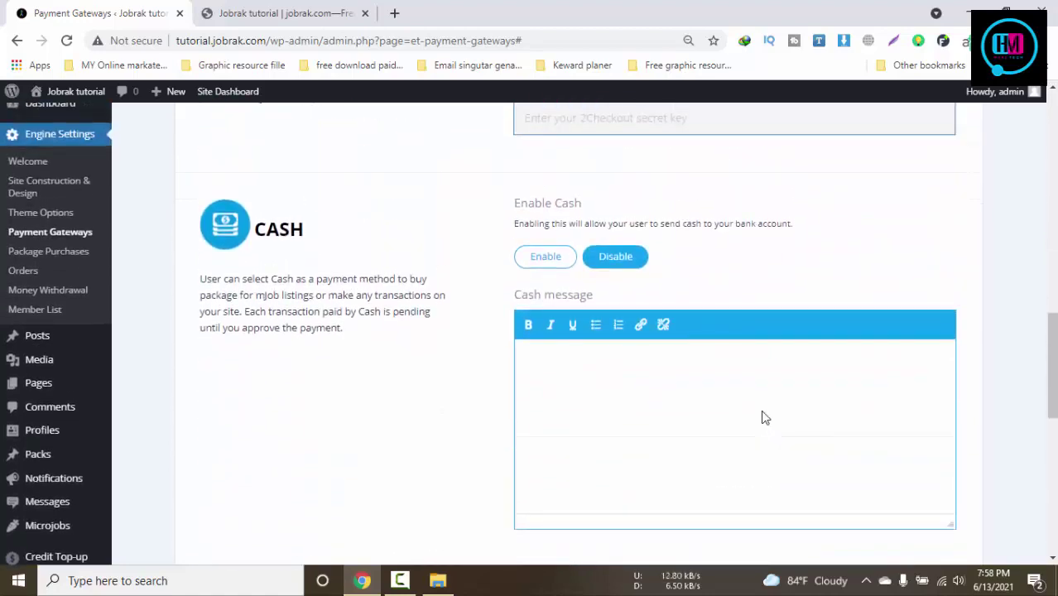
pyautogui.scroll(-2, 763, 418)
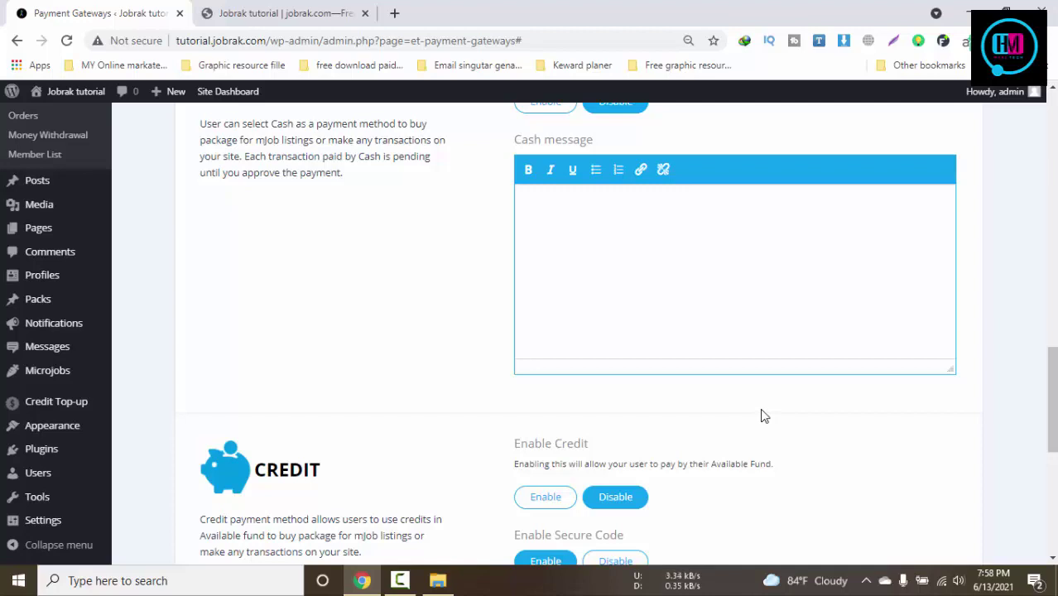
pyautogui.scroll(1, 767, 399)
pyautogui.click(697, 359)
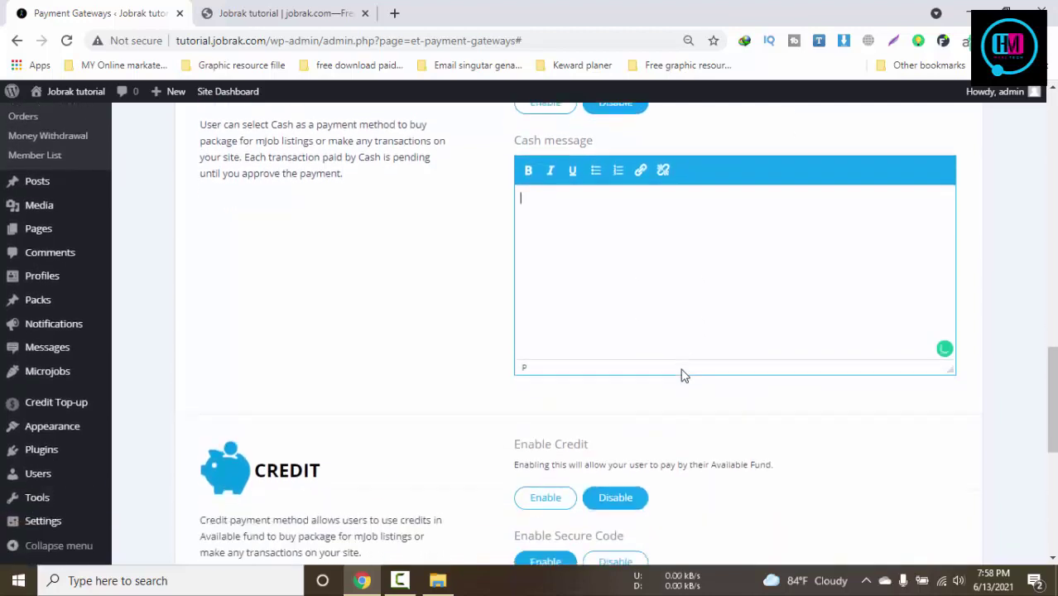
pyautogui.scroll(-1, 683, 373)
pyautogui.scroll(-6, 691, 532)
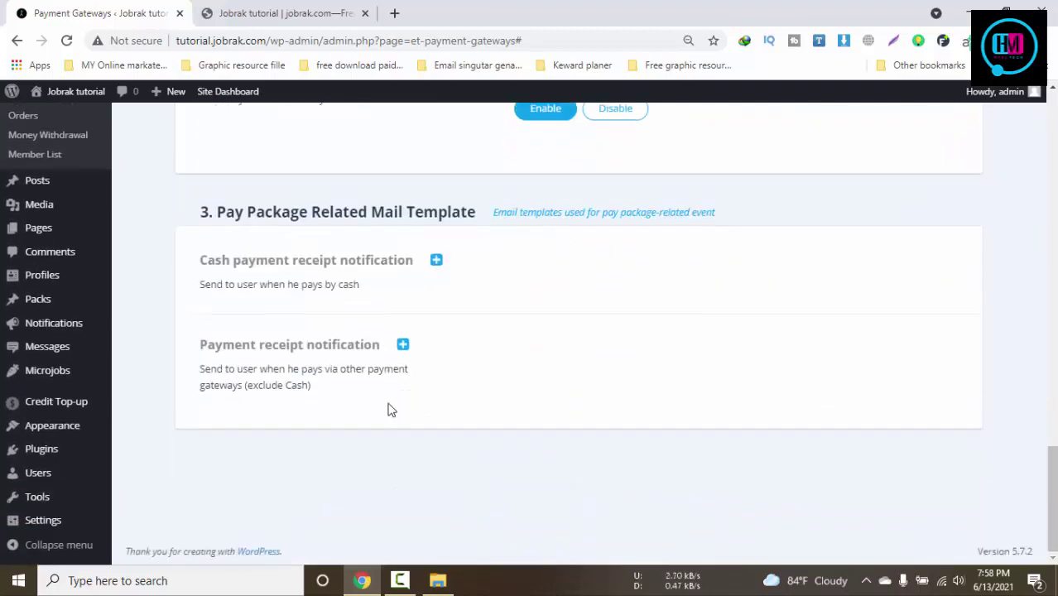
# Expand and collapse Cash payment receipt notification, then expand Payment receipt notification
pyautogui.click(435, 261)
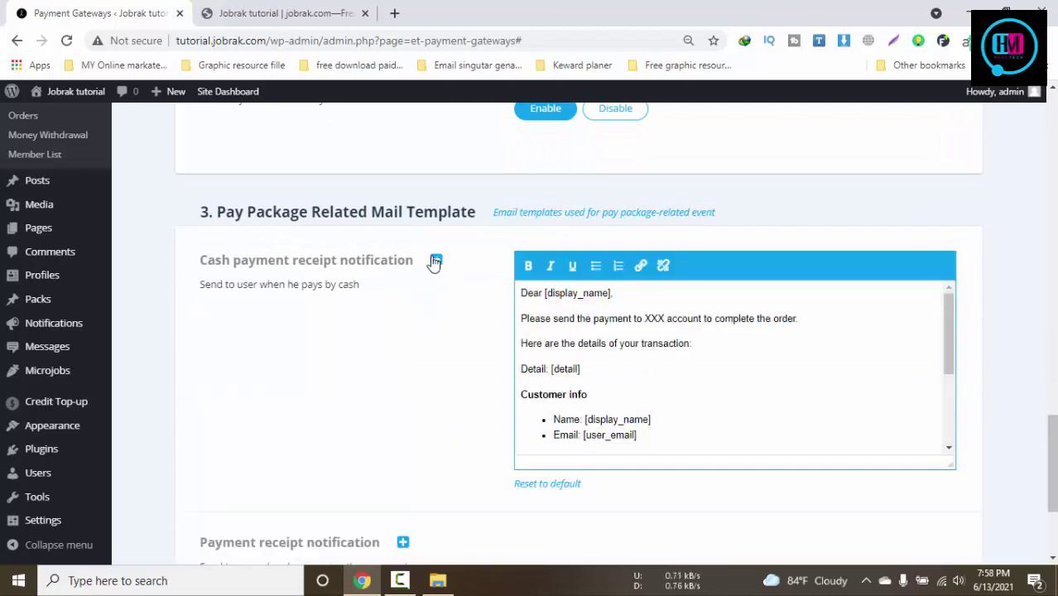
pyautogui.click(435, 261)
pyautogui.click(403, 346)
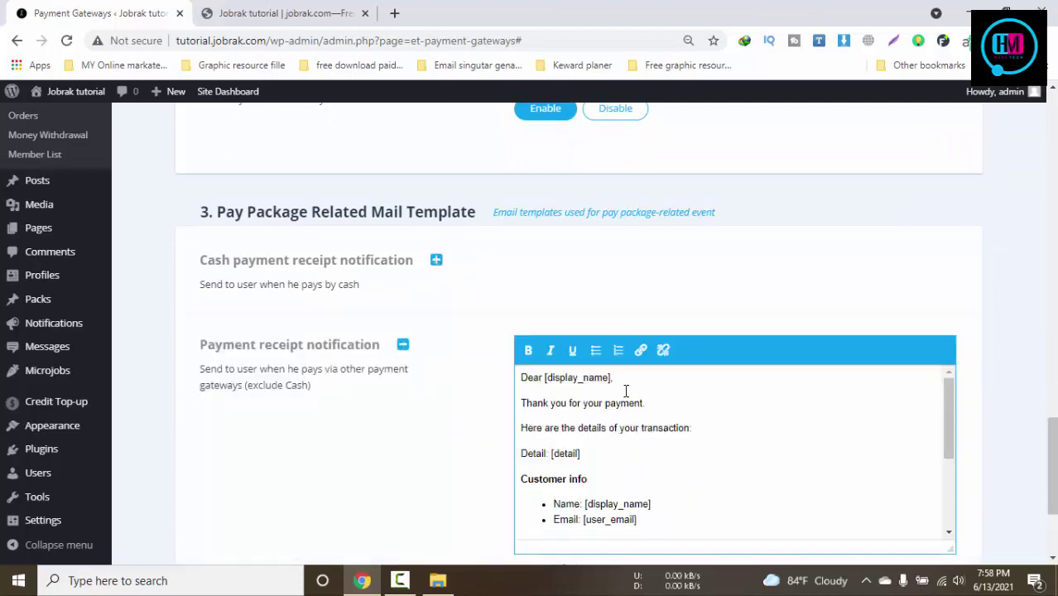
pyautogui.scroll(-5, 579, 397)
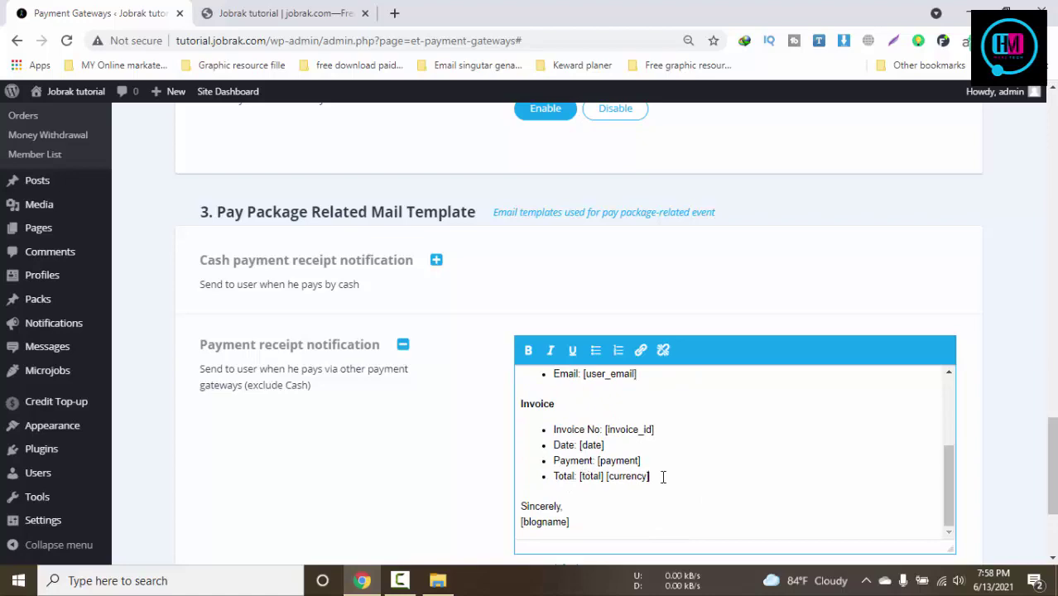
pyautogui.scroll(15, 392, 460)
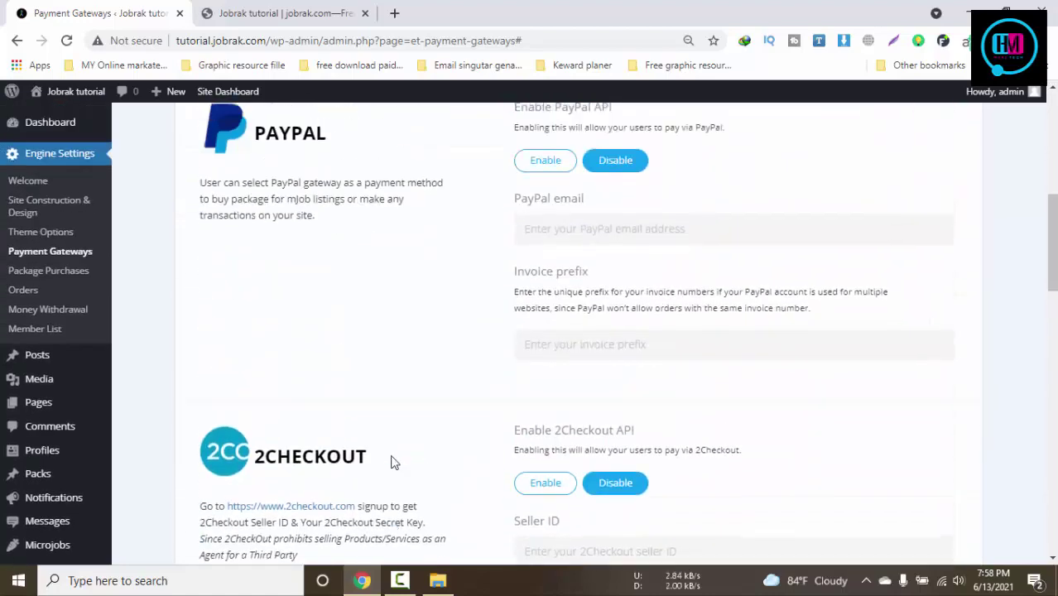
pyautogui.scroll(10, 393, 462)
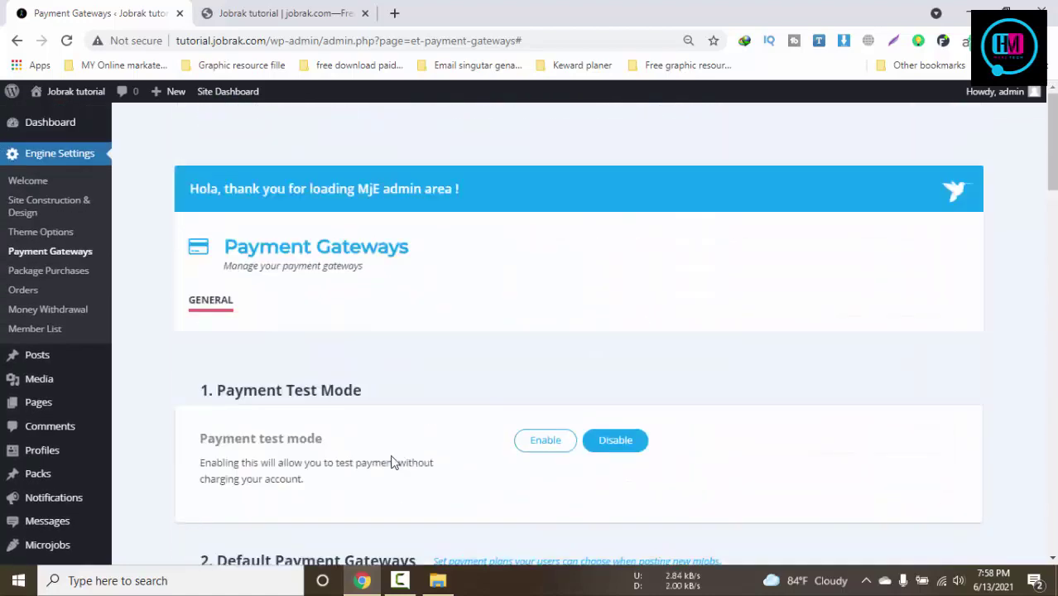
# Open Package Purchases, then check the Post a mJob form's Job name and Price fields
pyautogui.click(55, 275)
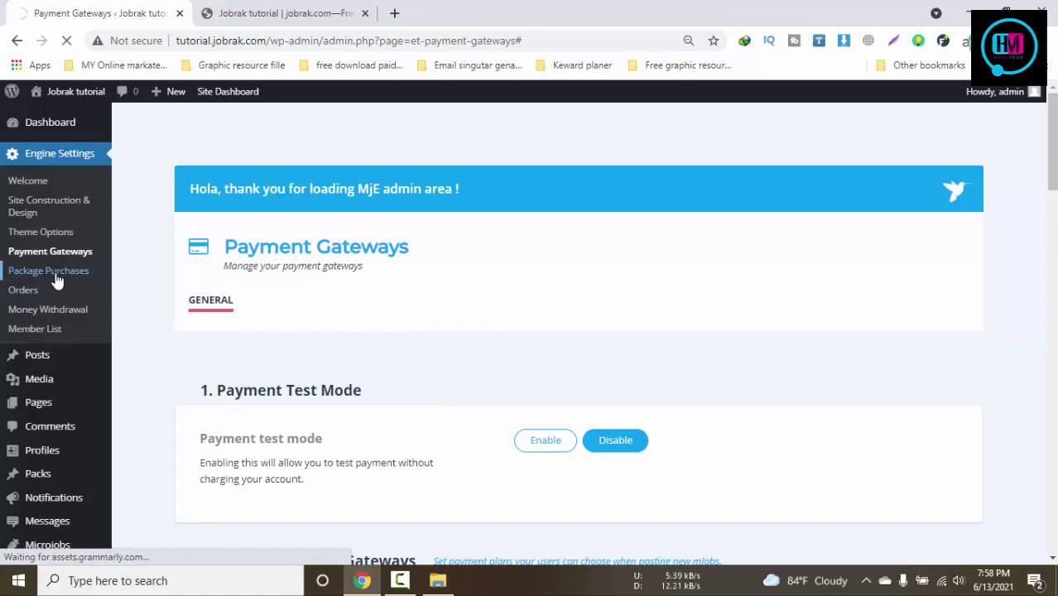
pyautogui.click(331, 11)
pyautogui.click(869, 133)
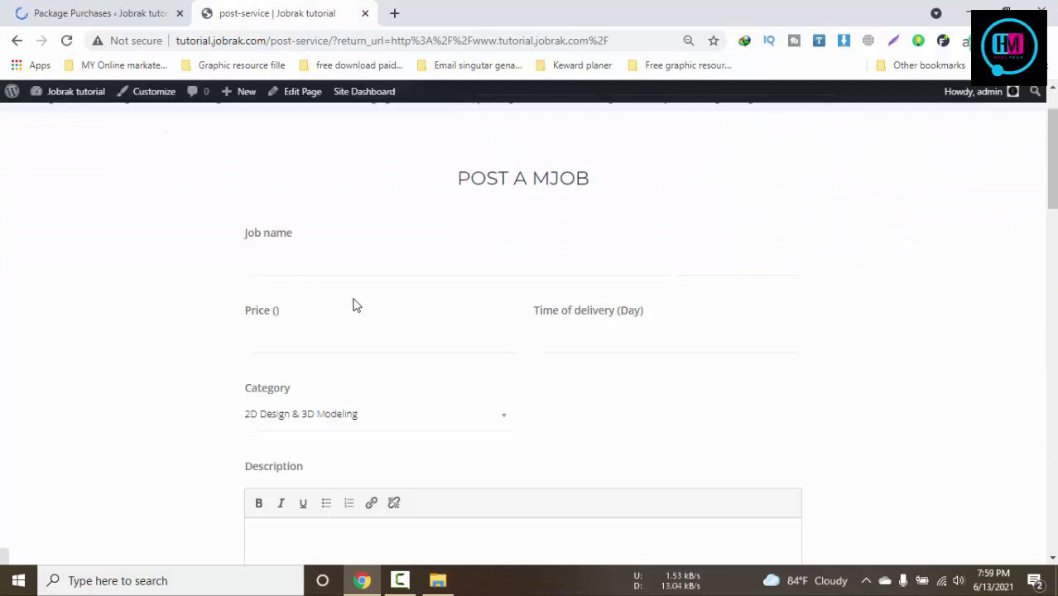
pyautogui.click(269, 253)
pyautogui.click(305, 338)
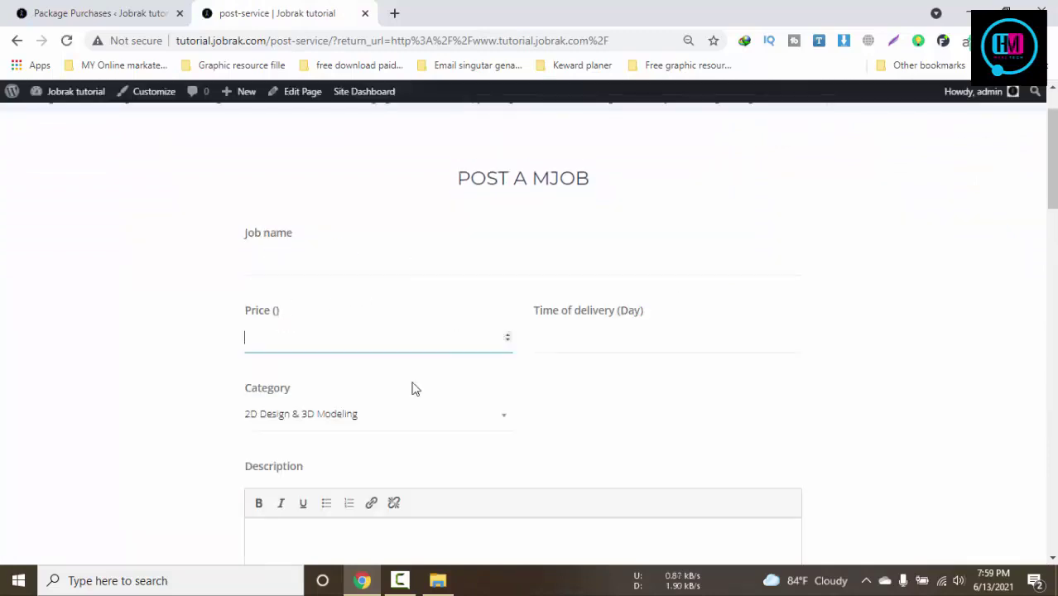
# Scroll the All Purchases table listing the $5.00, $20.00 and $10.00 purchases
pyautogui.click(89, 10)
pyautogui.scroll(-3, 570, 397)
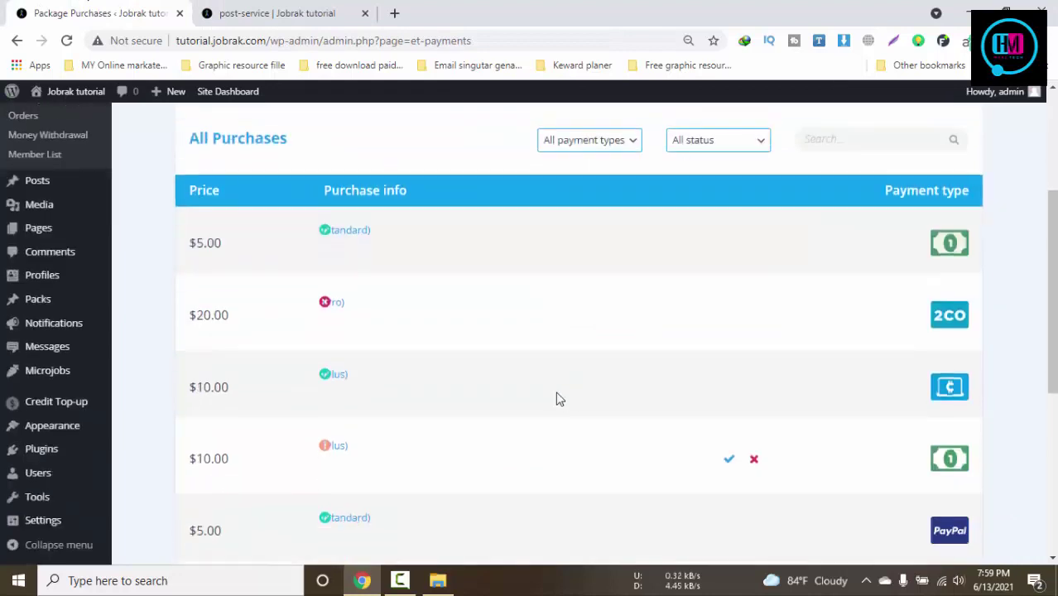
pyautogui.scroll(3, 410, 310)
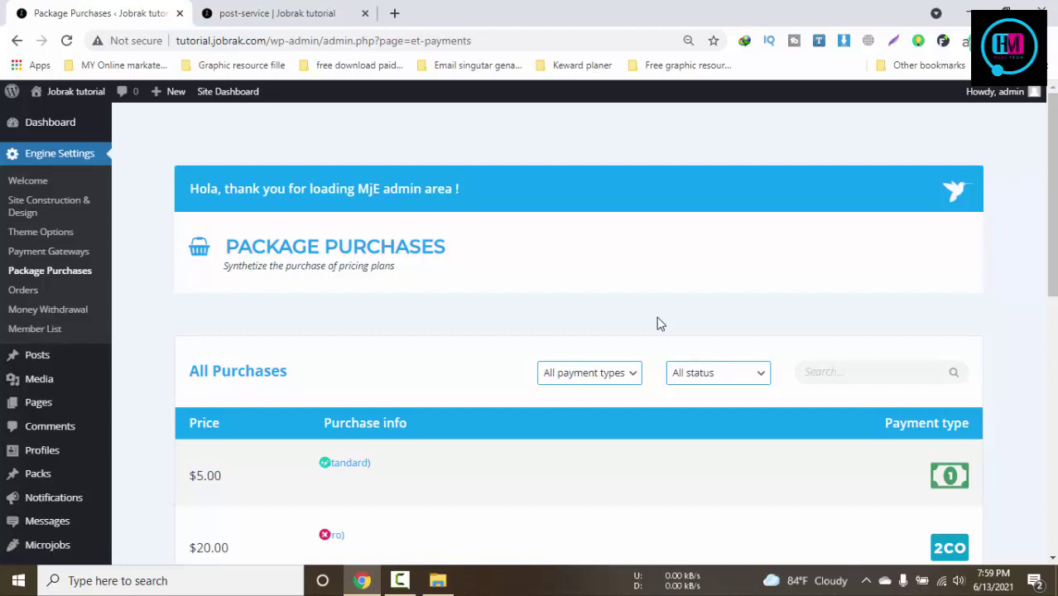
pyautogui.scroll(-1, 659, 323)
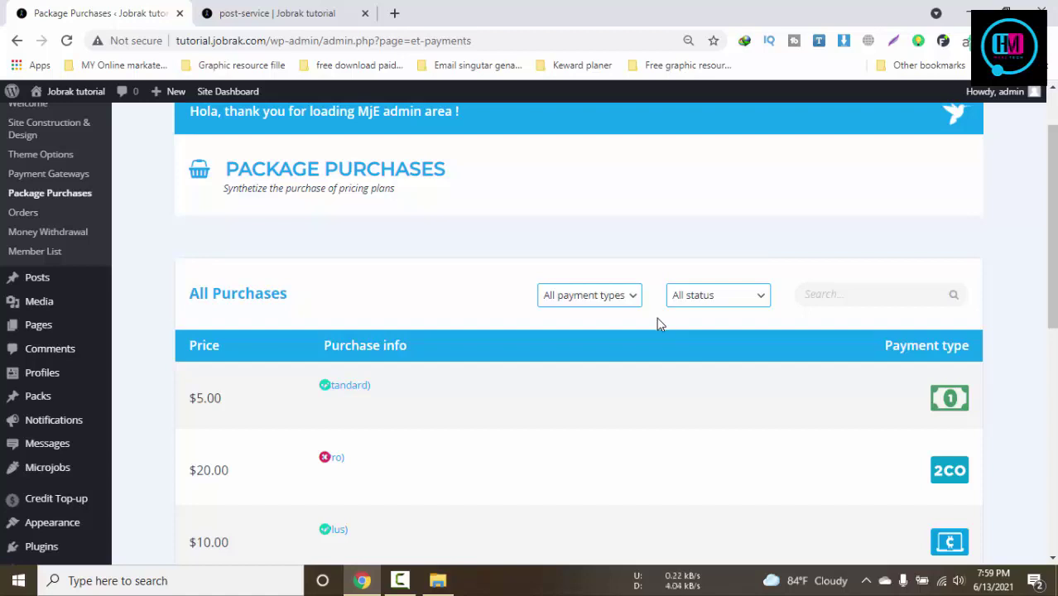
pyautogui.click(399, 581)
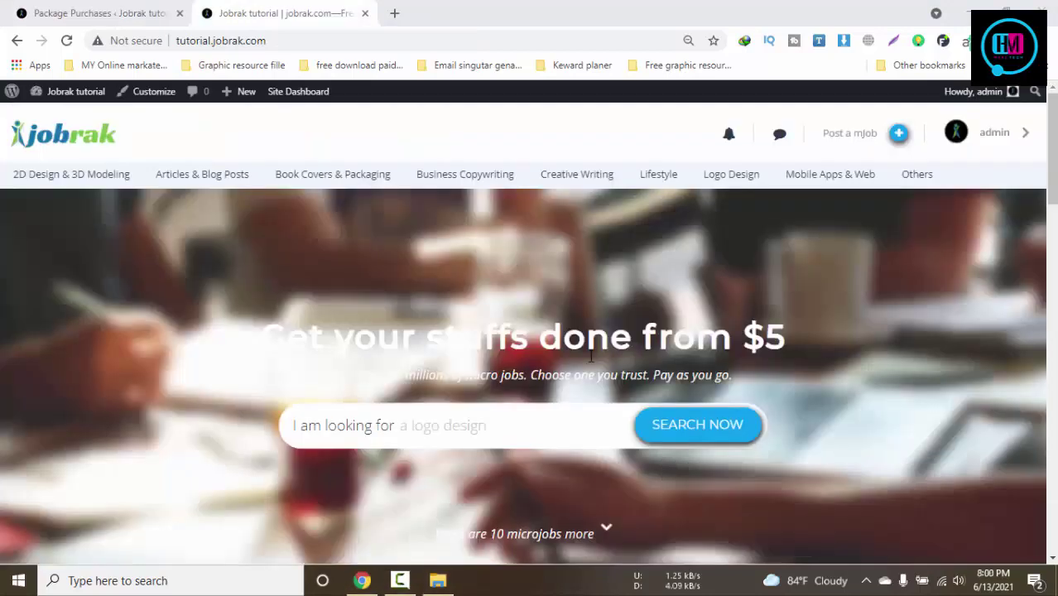
# Go from the site homepage to the admin's My profile page
pyautogui.scroll(-5, 589, 356)
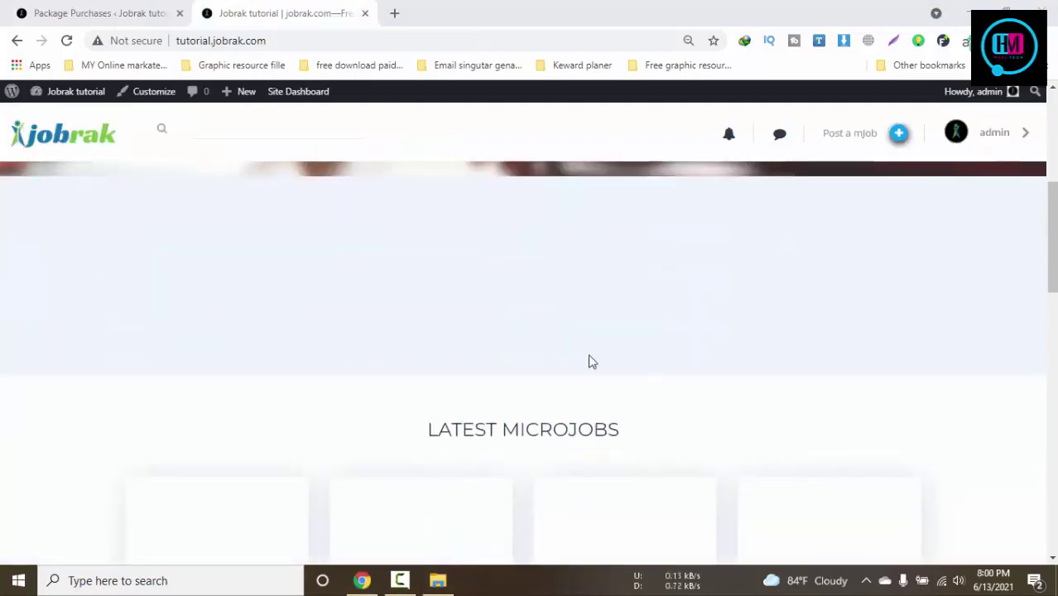
pyautogui.scroll(1, 528, 289)
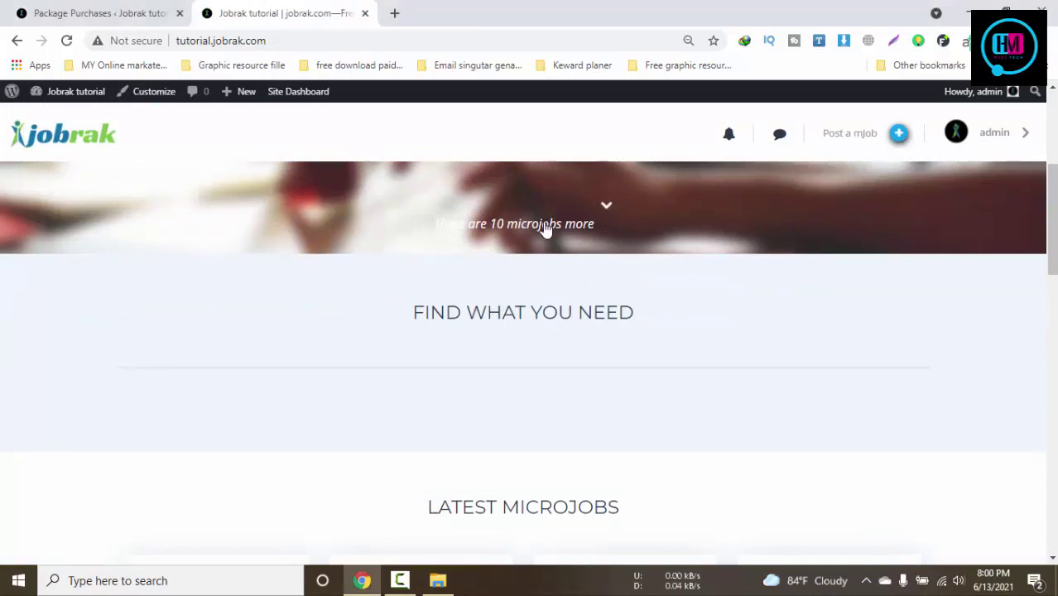
pyautogui.scroll(-4, 542, 228)
pyautogui.scroll(-2, 543, 225)
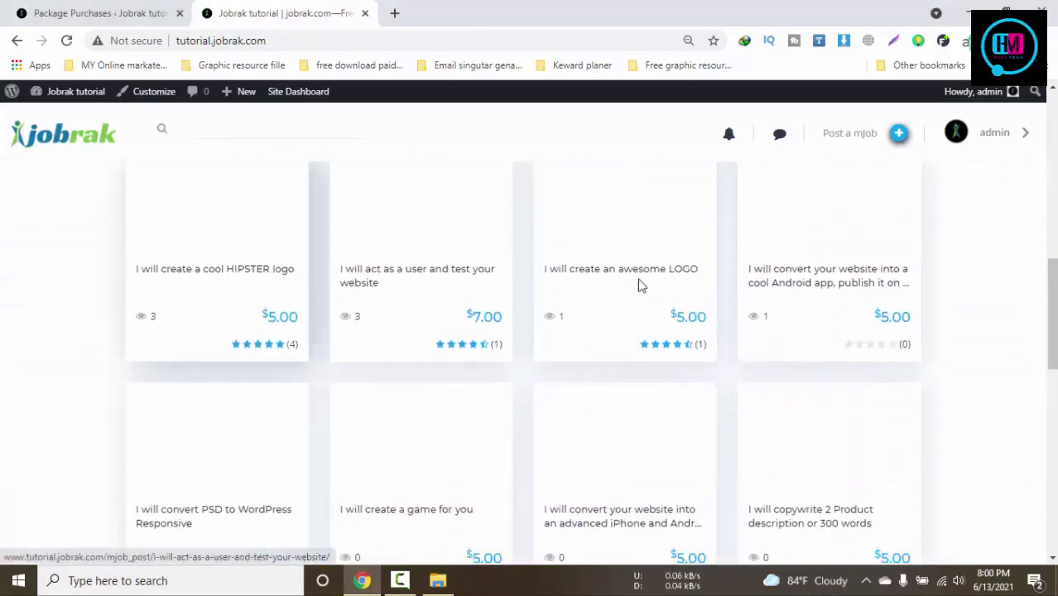
pyautogui.click(1005, 147)
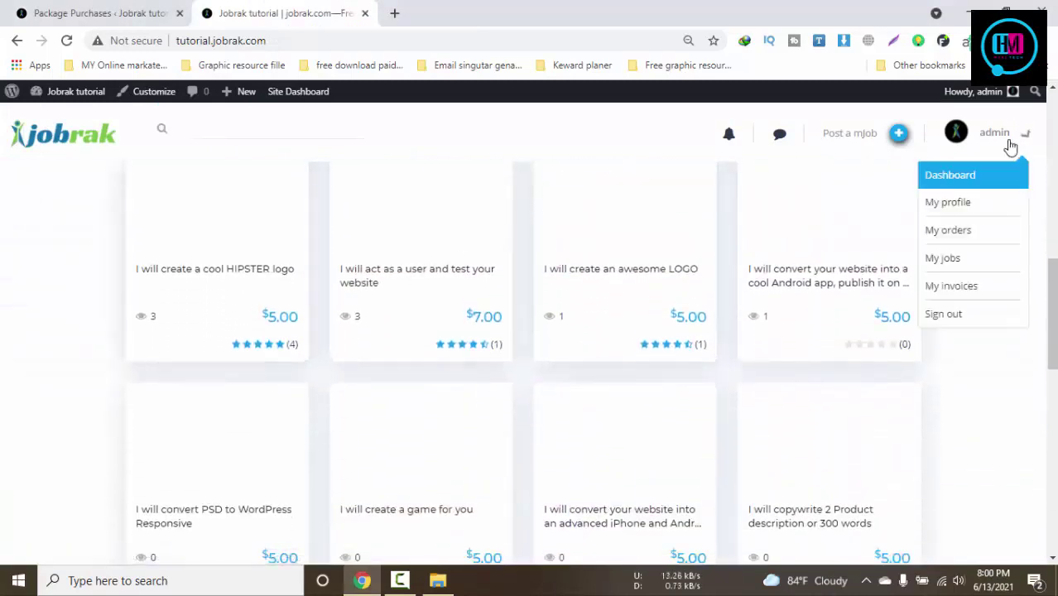
pyautogui.click(981, 209)
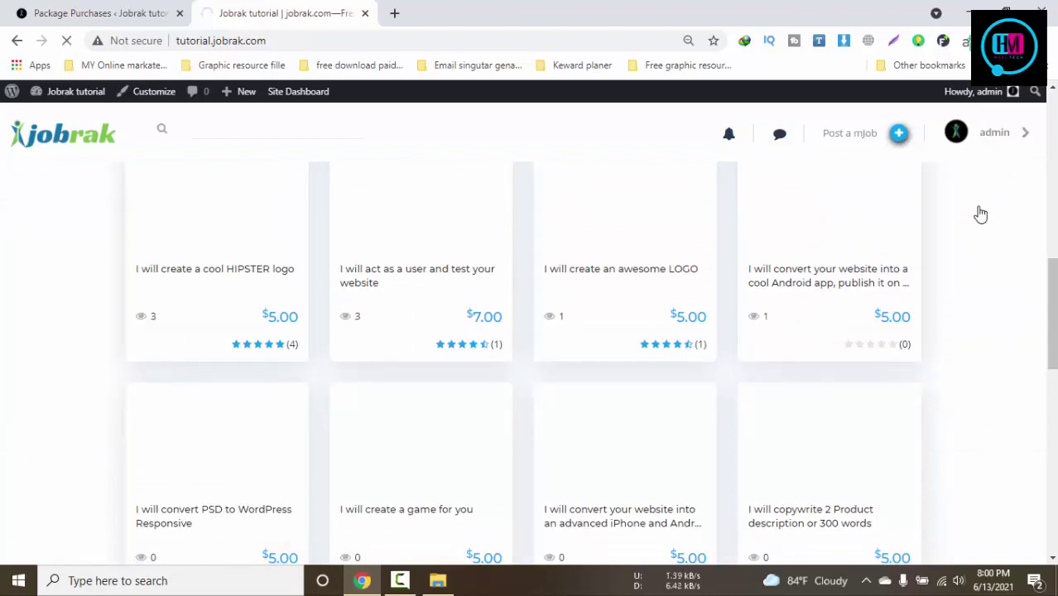
# Try the From and Languages dropdowns, then open Revenues showing $0.00 balances
pyautogui.scroll(-3, 980, 214)
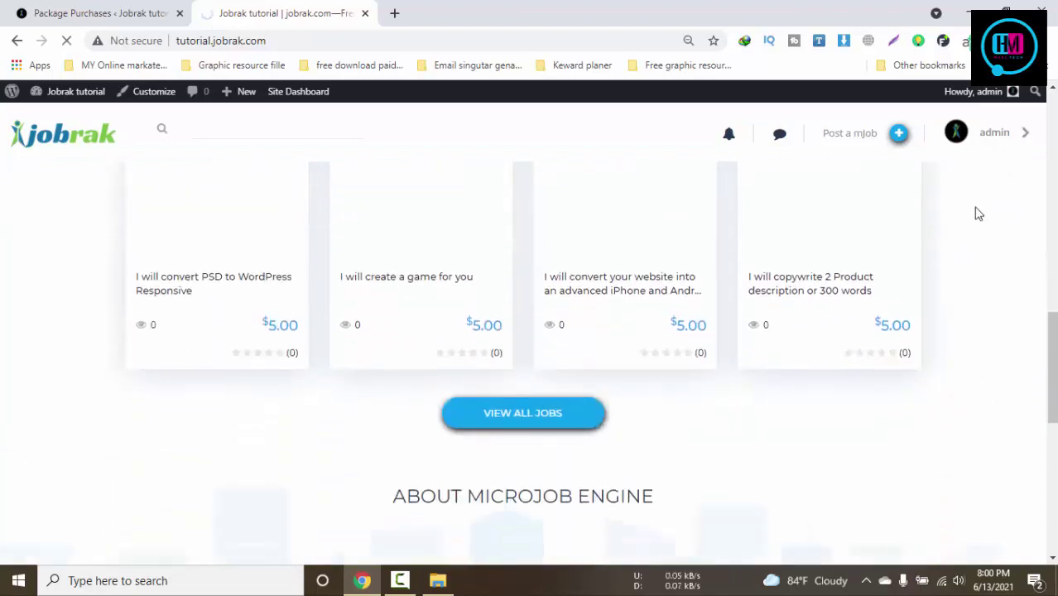
pyautogui.scroll(-2, 978, 214)
pyautogui.scroll(-1, 977, 214)
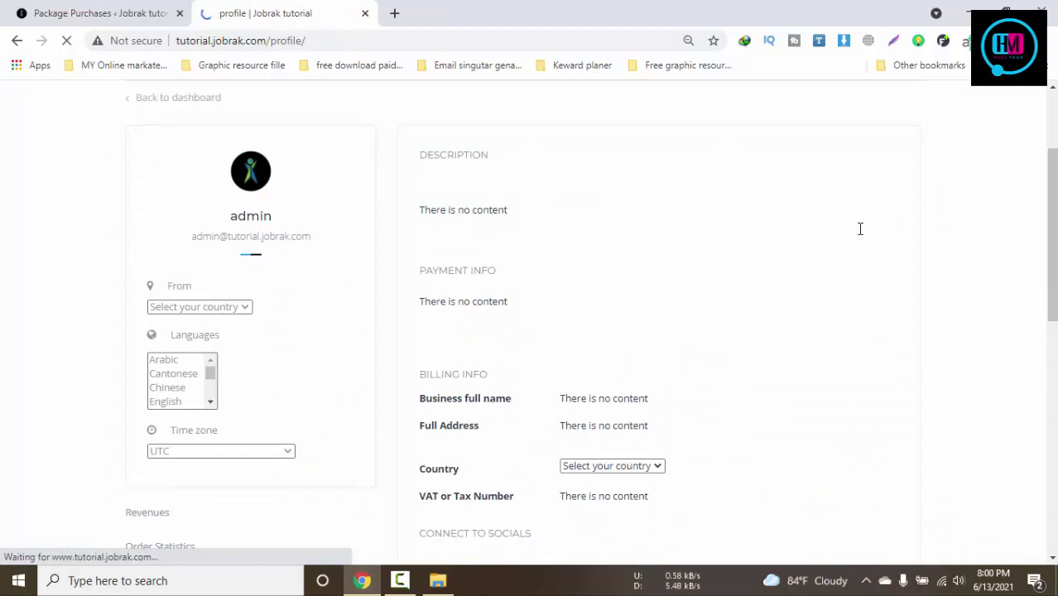
pyautogui.click(235, 316)
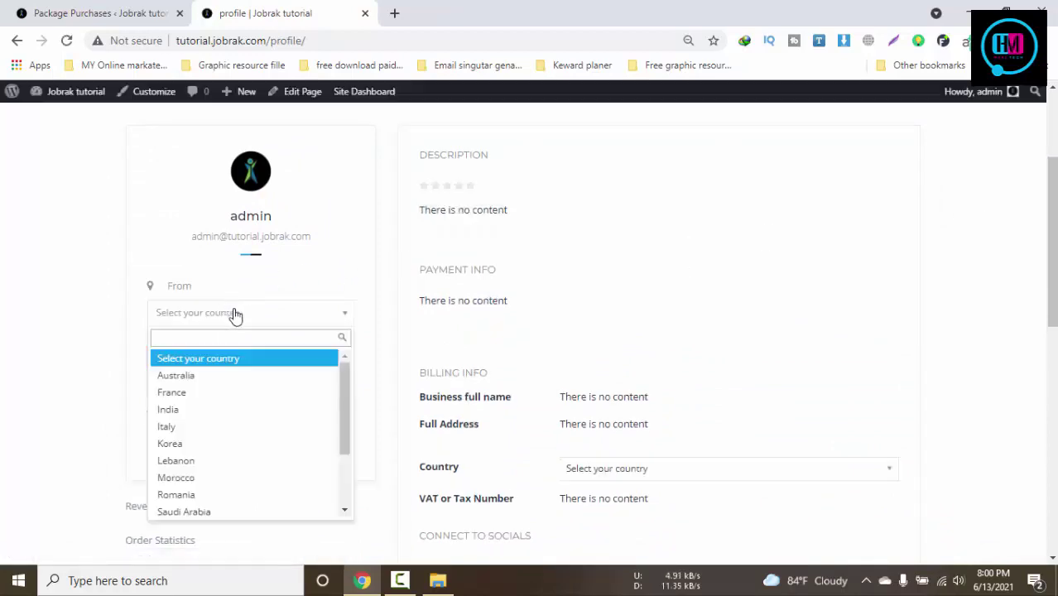
pyautogui.click(236, 315)
pyautogui.click(225, 372)
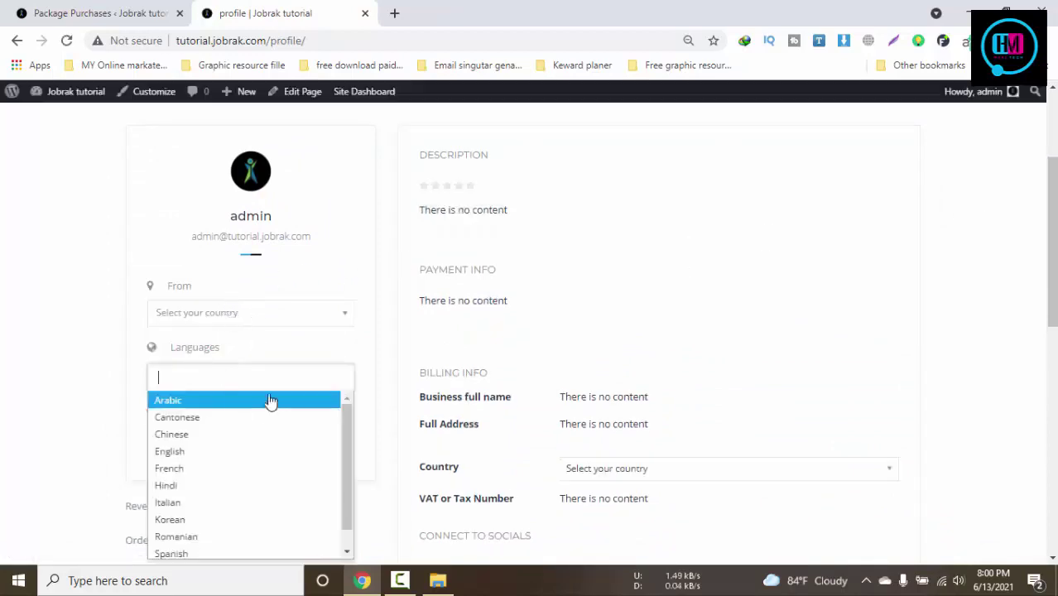
pyautogui.click(83, 426)
pyautogui.scroll(-2, 163, 406)
pyautogui.click(164, 353)
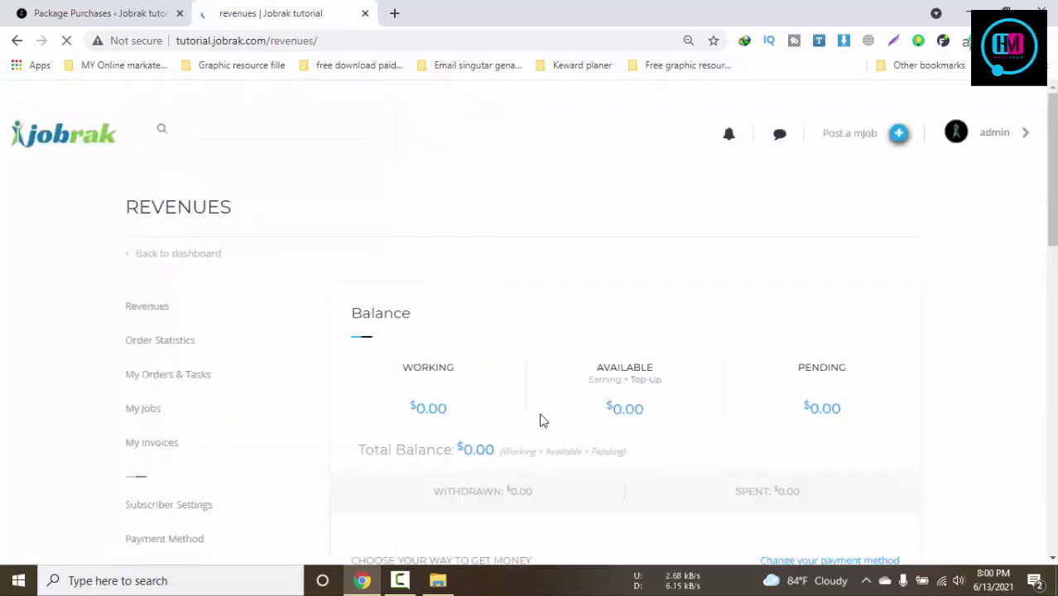
# Highlight the Working balance on Revenues and choose PayPal account as the withdrawal method
pyautogui.scroll(-1, 539, 414)
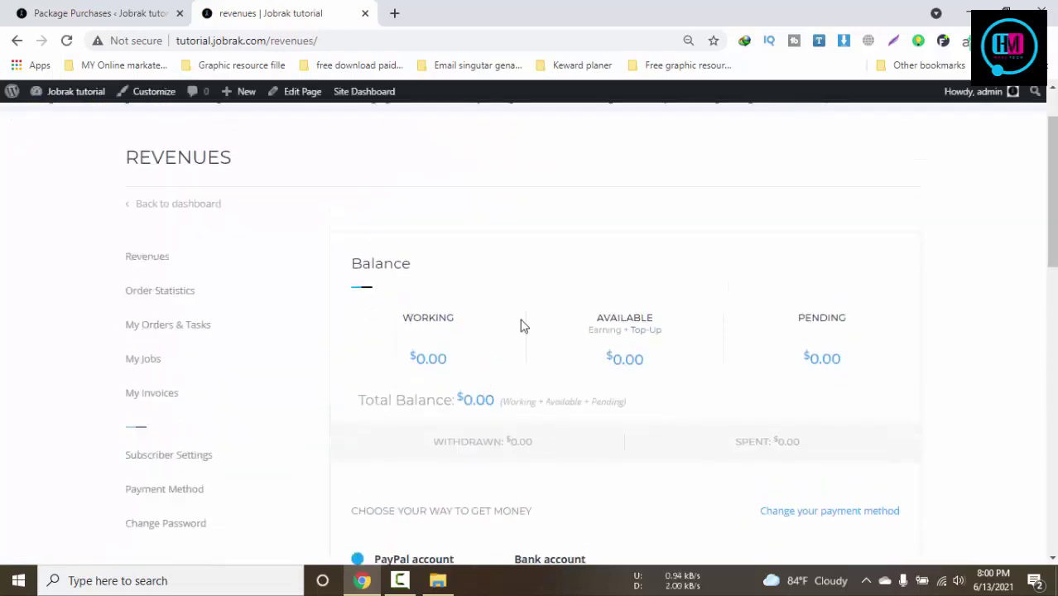
pyautogui.moveTo(411, 317); pyautogui.dragTo(604, 316)
pyautogui.moveTo(788, 335); pyautogui.dragTo(866, 314)
pyautogui.scroll(-3, 853, 336)
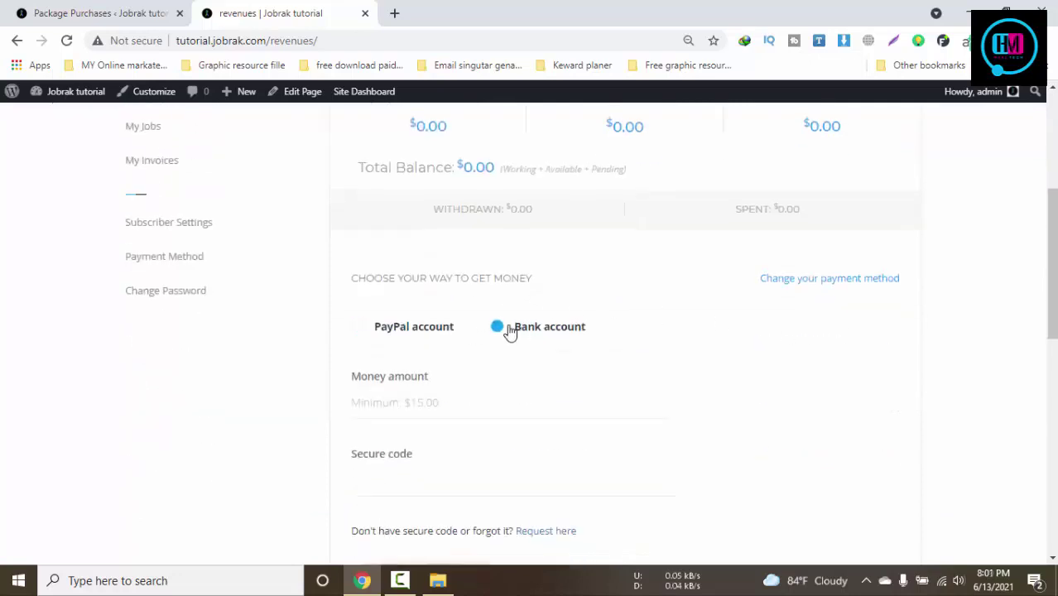
pyautogui.click(374, 329)
pyautogui.scroll(-2, 554, 324)
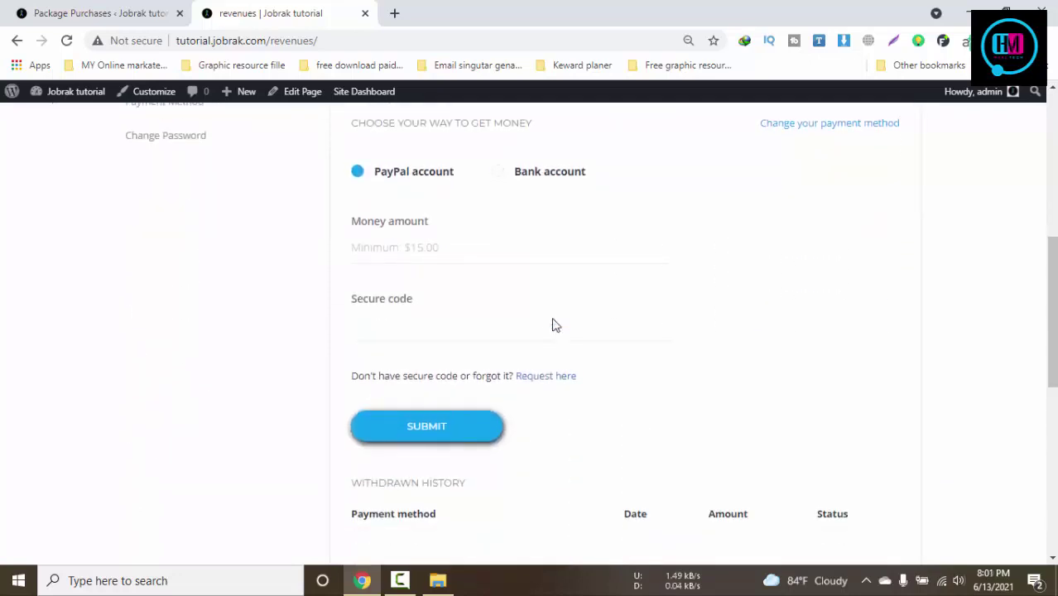
# Check the withdrawal form, focusing its Money amount field
pyautogui.click(497, 248)
pyautogui.scroll(-4, 696, 383)
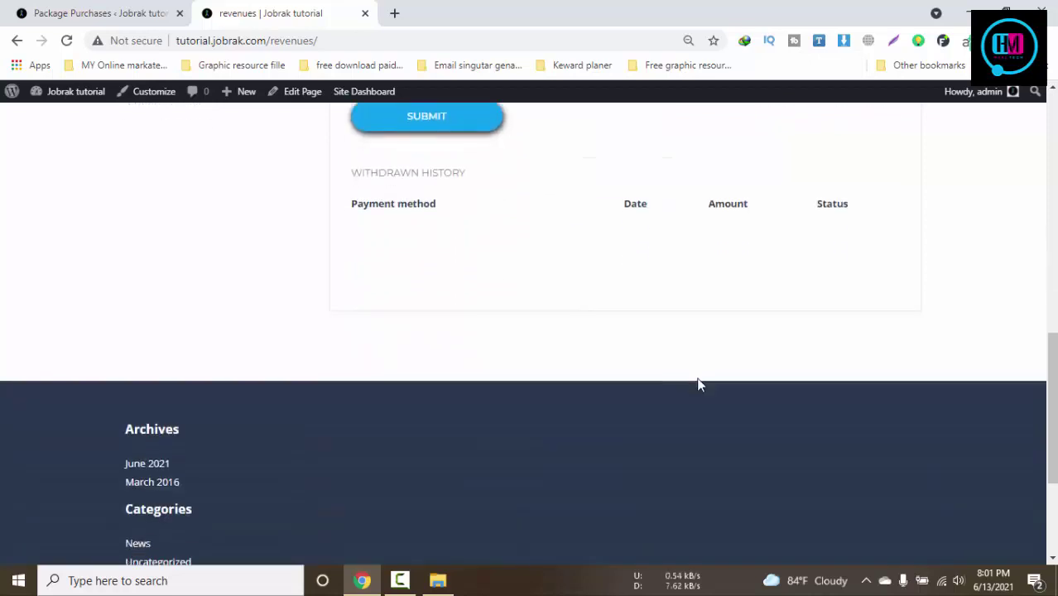
pyautogui.scroll(2, 696, 382)
pyautogui.scroll(6, 708, 358)
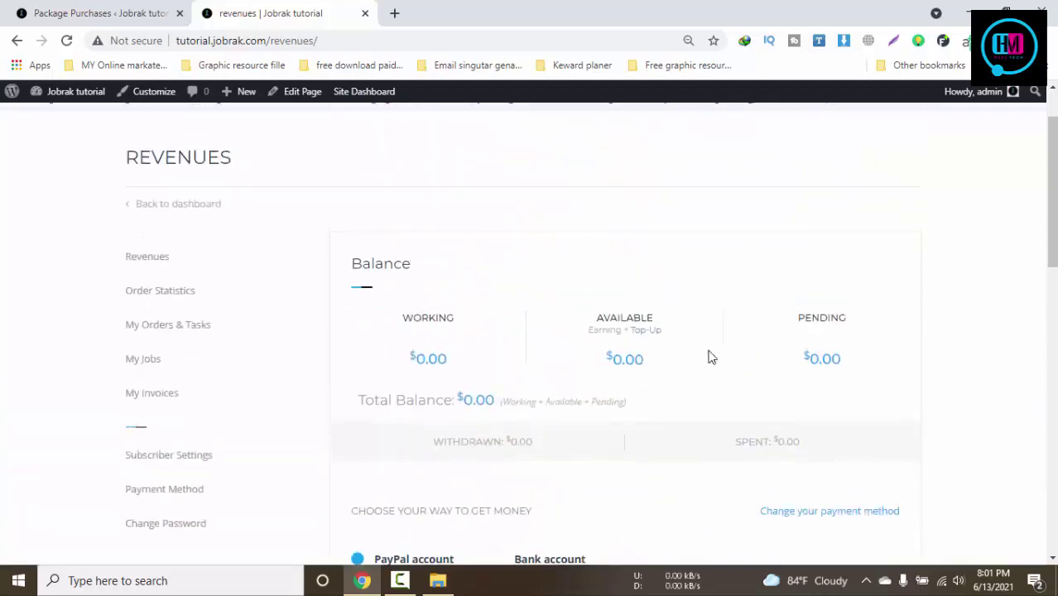
pyautogui.scroll(-2, 608, 347)
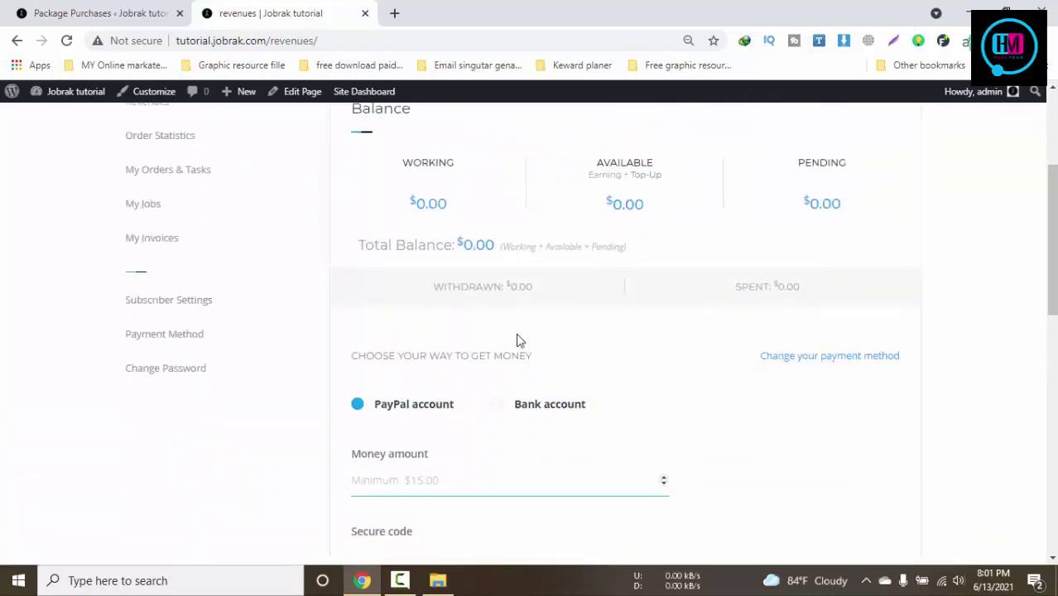
# Go to Subscriber Settings and reload it to show the email notification settings
pyautogui.click(203, 306)
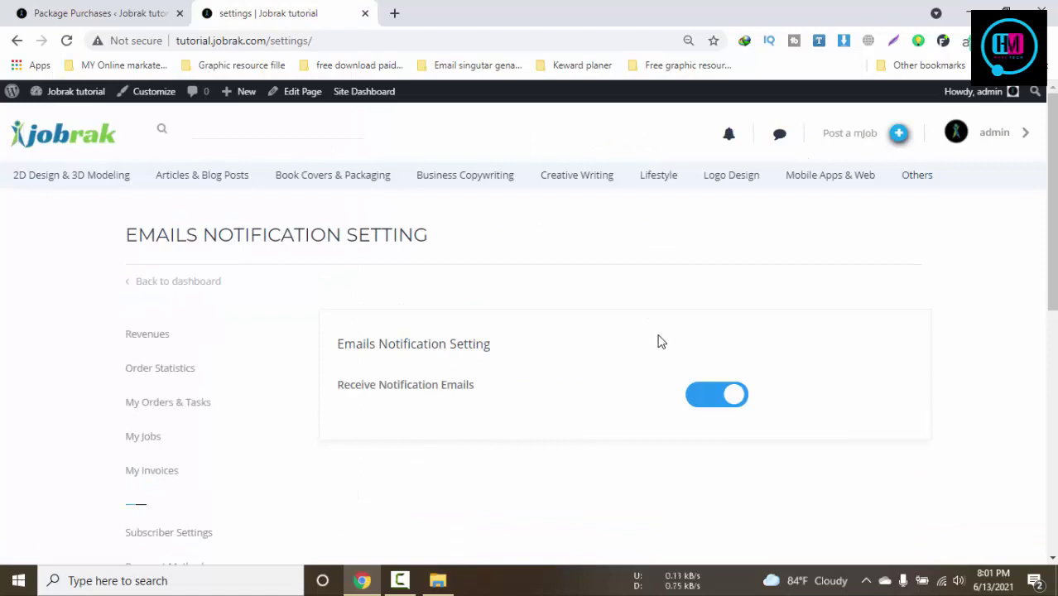
pyautogui.scroll(-4, 205, 332)
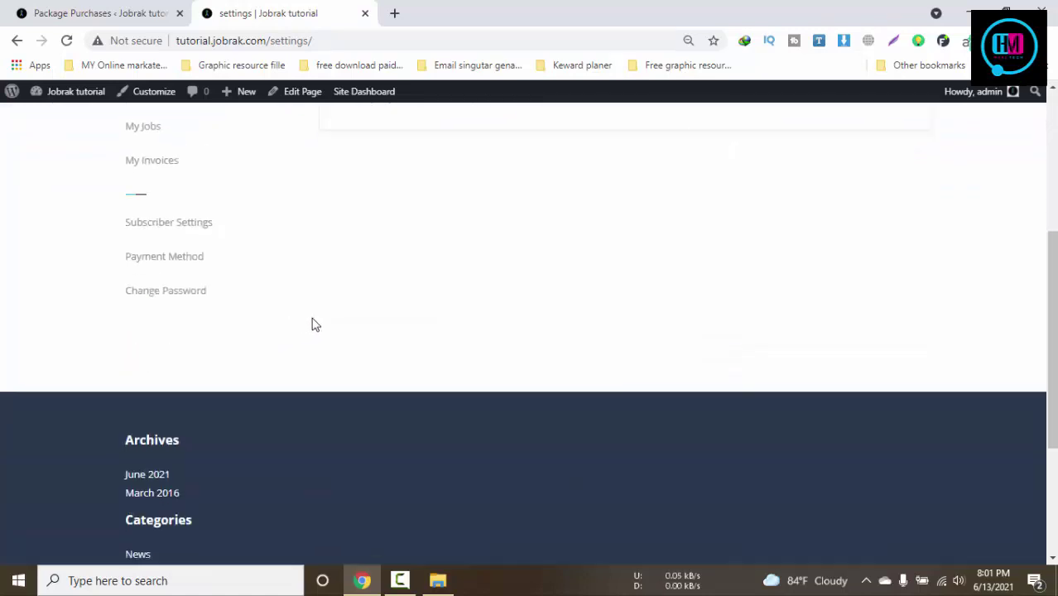
pyautogui.click(172, 225)
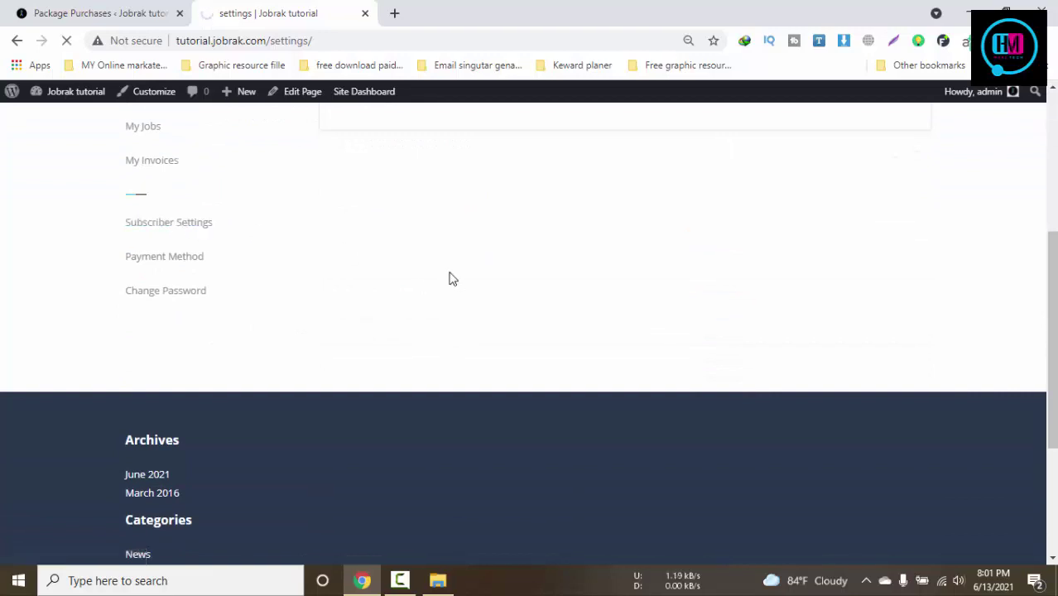
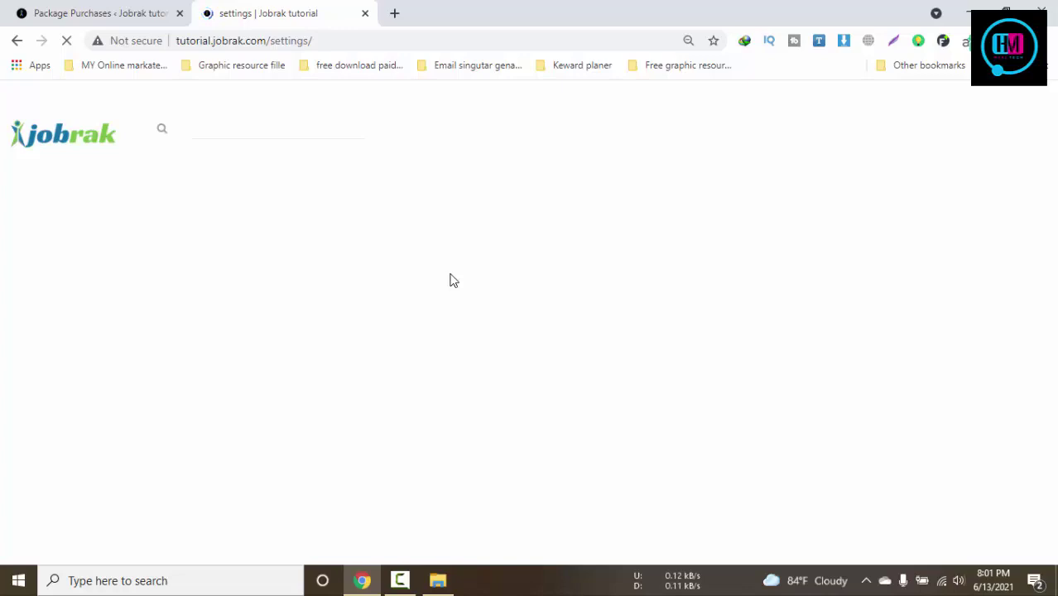
# Switch from the package purchases list to the Jobrak admin Orders list
pyautogui.click(97, 8)
pyautogui.click(277, 8)
pyautogui.click(106, 8)
pyautogui.scroll(3, 137, 291)
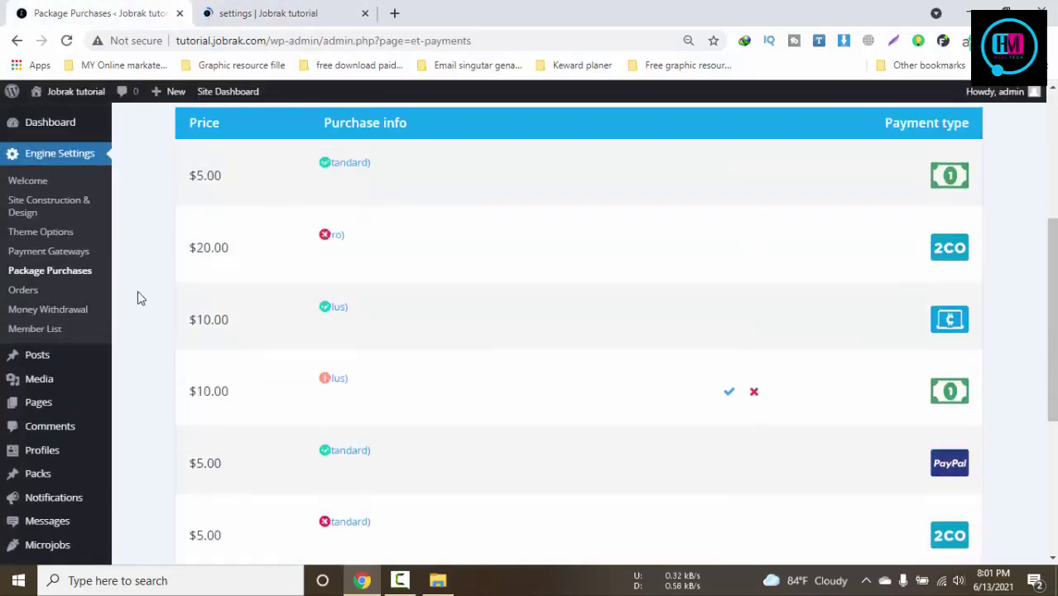
pyautogui.click(23, 291)
pyautogui.click(284, 8)
pyautogui.click(97, 9)
pyautogui.scroll(4, 514, 373)
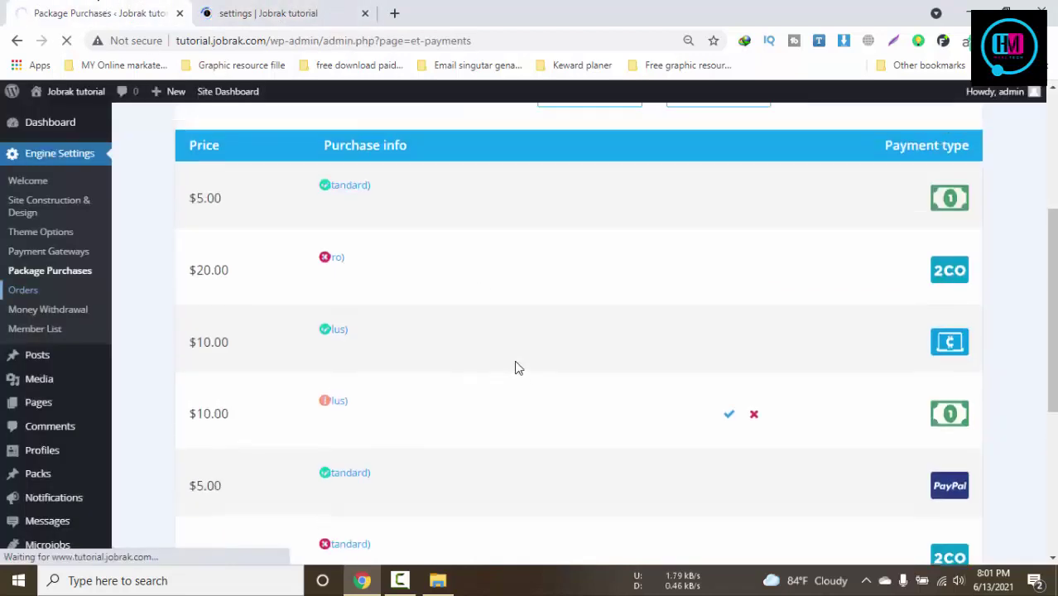
# Check the payment type filter and the listed types, such as paypal_express_checkout and authorize
pyautogui.click(609, 372)
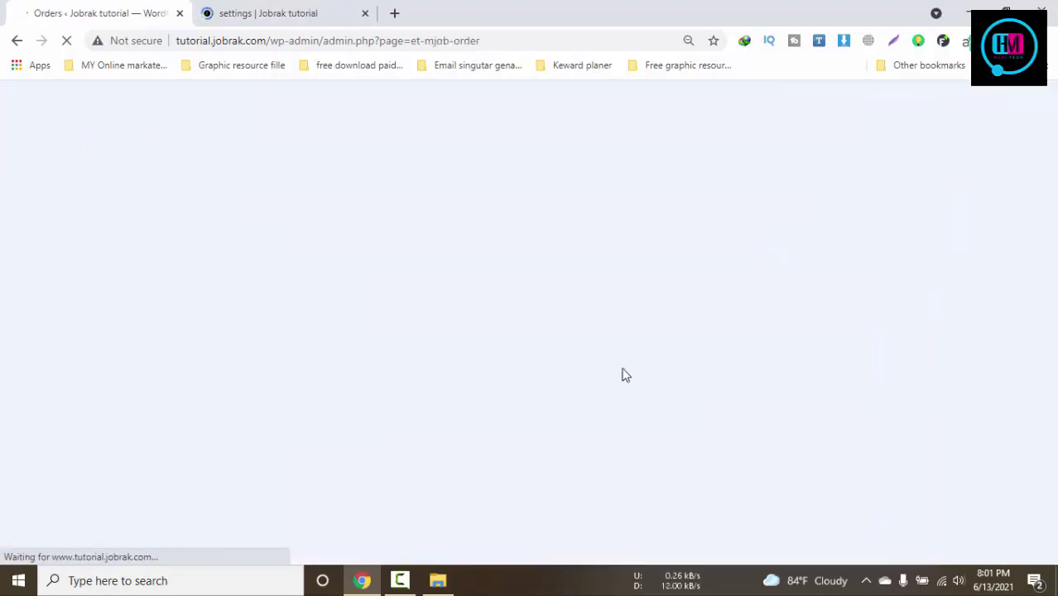
pyautogui.click(224, 12)
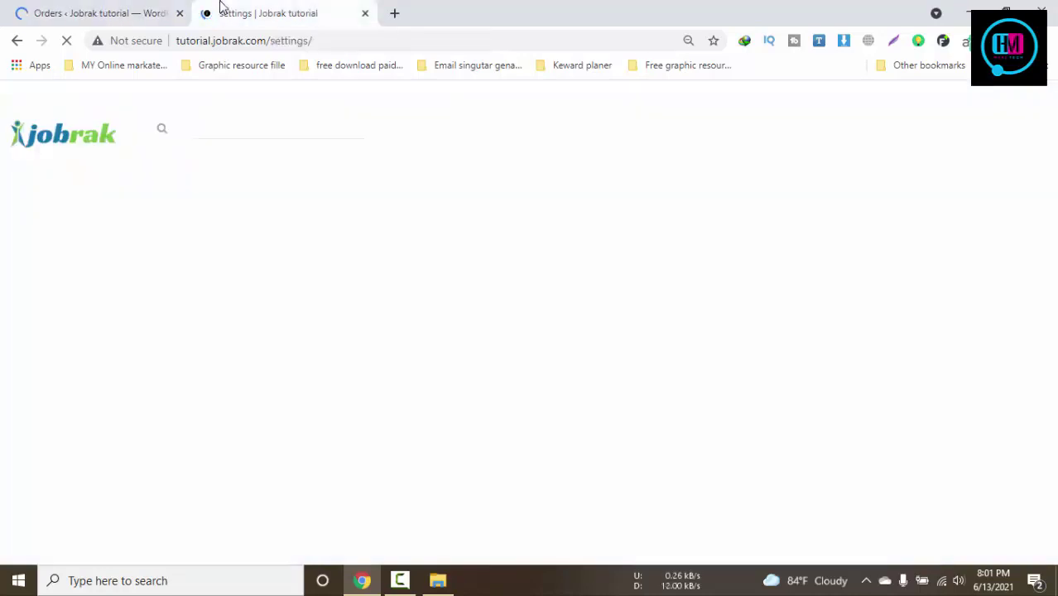
pyautogui.click(142, 9)
pyautogui.scroll(-3, 787, 319)
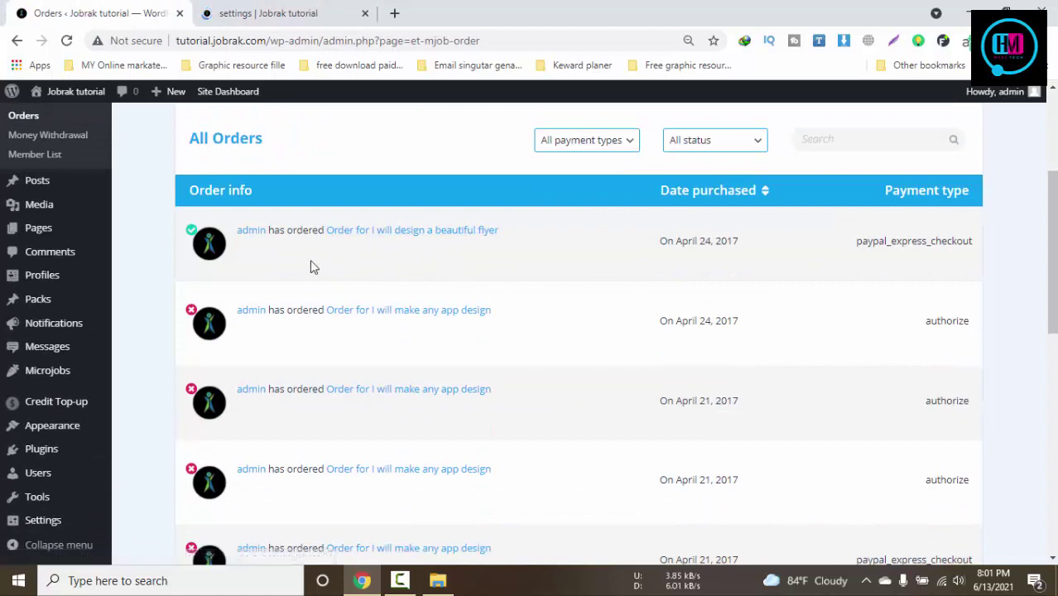
pyautogui.doubleClick(871, 242)
pyautogui.moveTo(896, 328); pyautogui.dragTo(1006, 326)
pyautogui.click(260, 10)
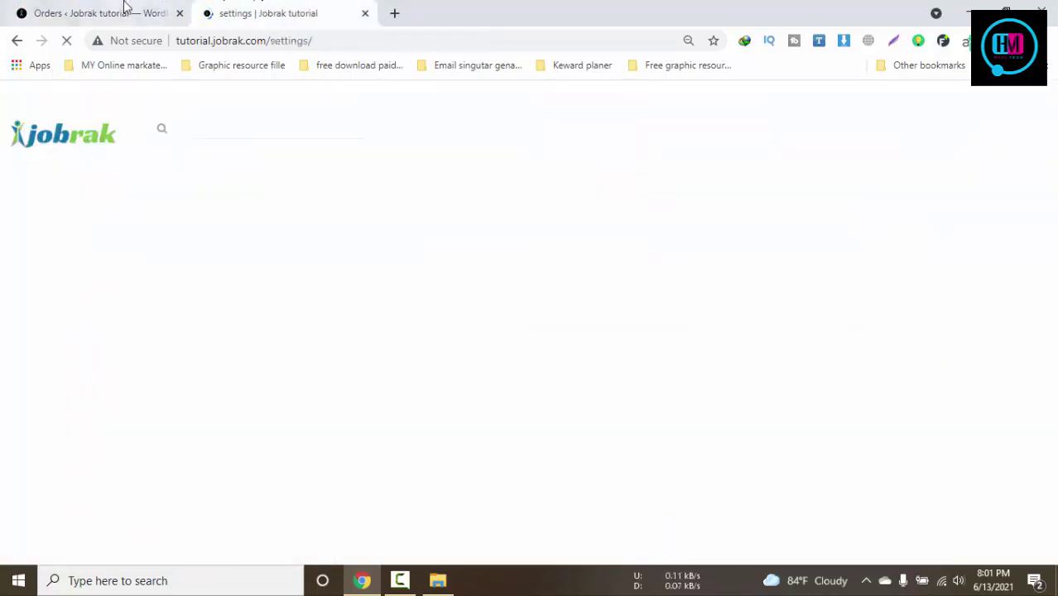
pyautogui.click(124, 10)
pyautogui.scroll(-10, 324, 259)
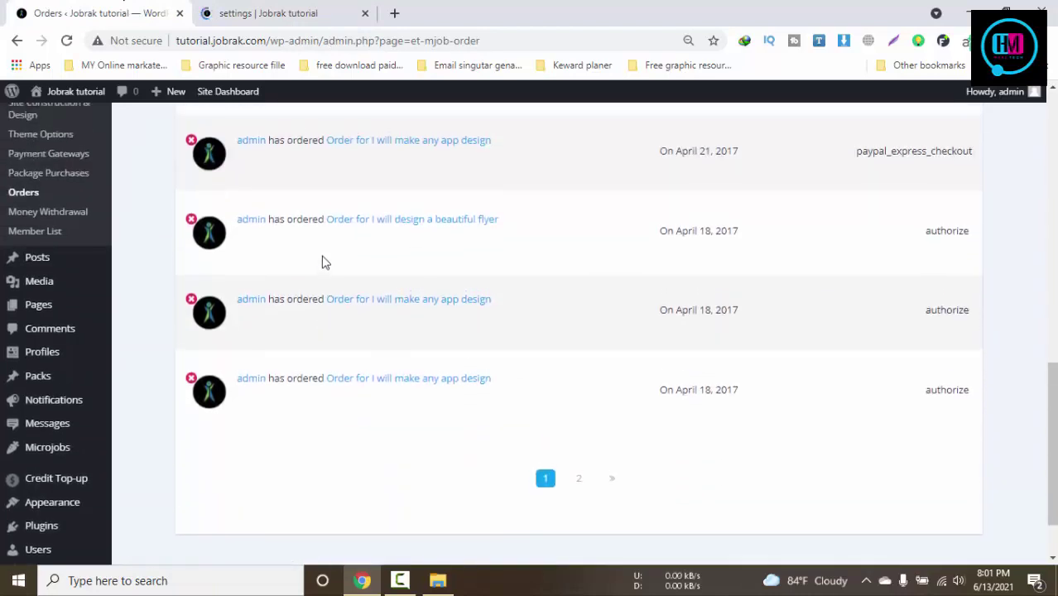
pyautogui.scroll(10, 323, 263)
pyautogui.click(347, 10)
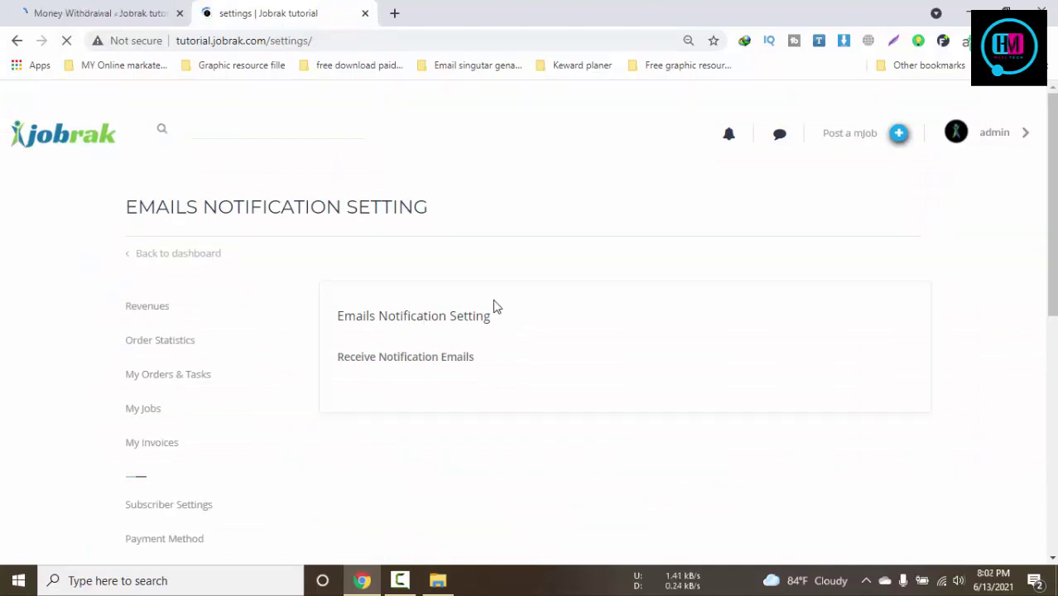
# Open the Money Withdrawal admin page and look at its status filter options
pyautogui.scroll(-5, 494, 309)
pyautogui.scroll(4, 494, 310)
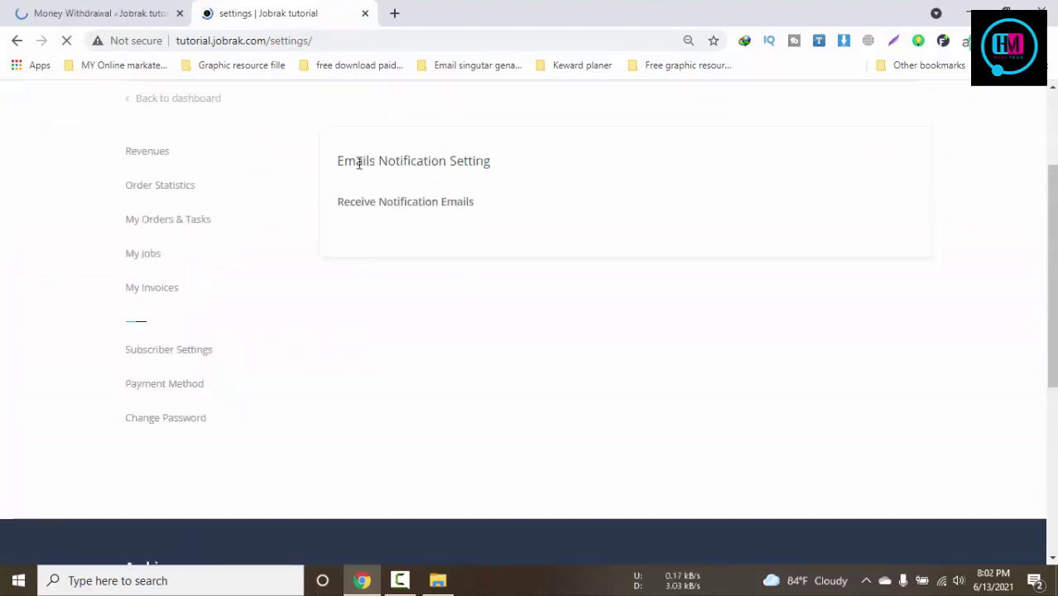
pyautogui.click(75, 13)
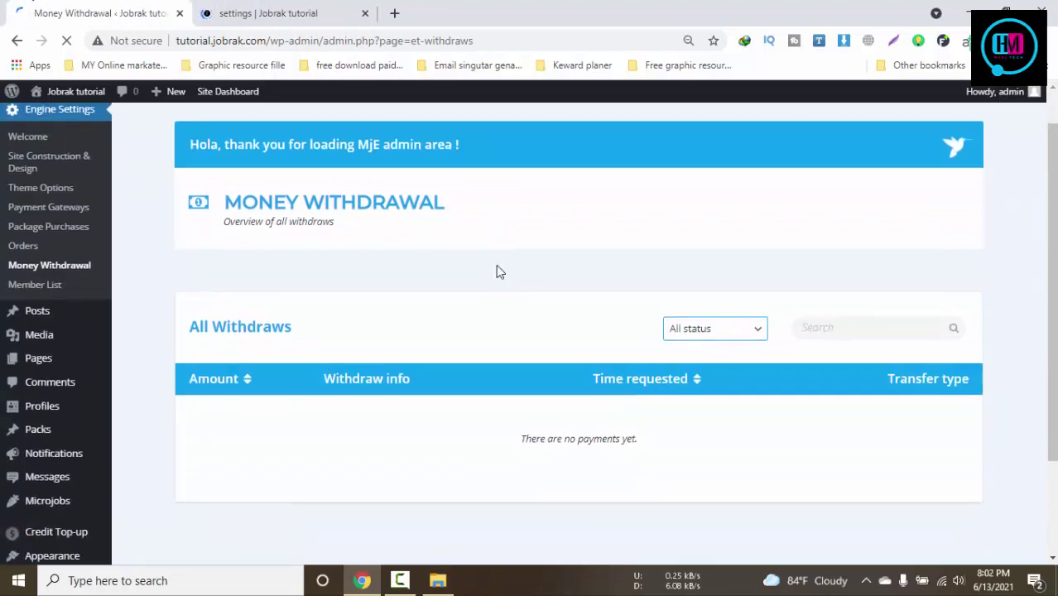
pyautogui.scroll(-2, 500, 272)
pyautogui.click(689, 217)
pyautogui.click(689, 216)
pyautogui.scroll(3, 417, 252)
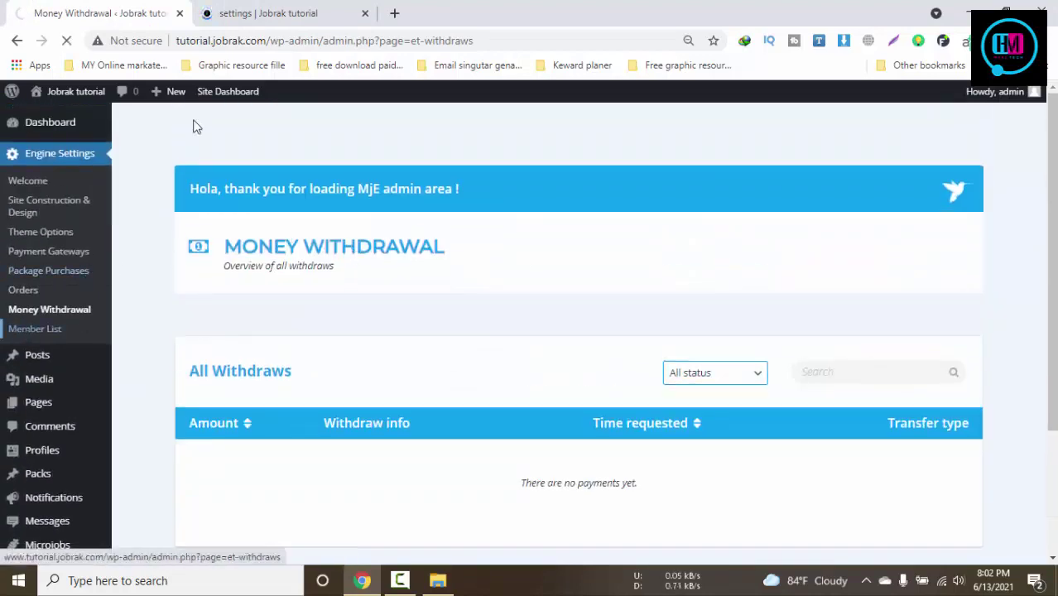
pyautogui.click(292, 12)
pyautogui.click(149, 11)
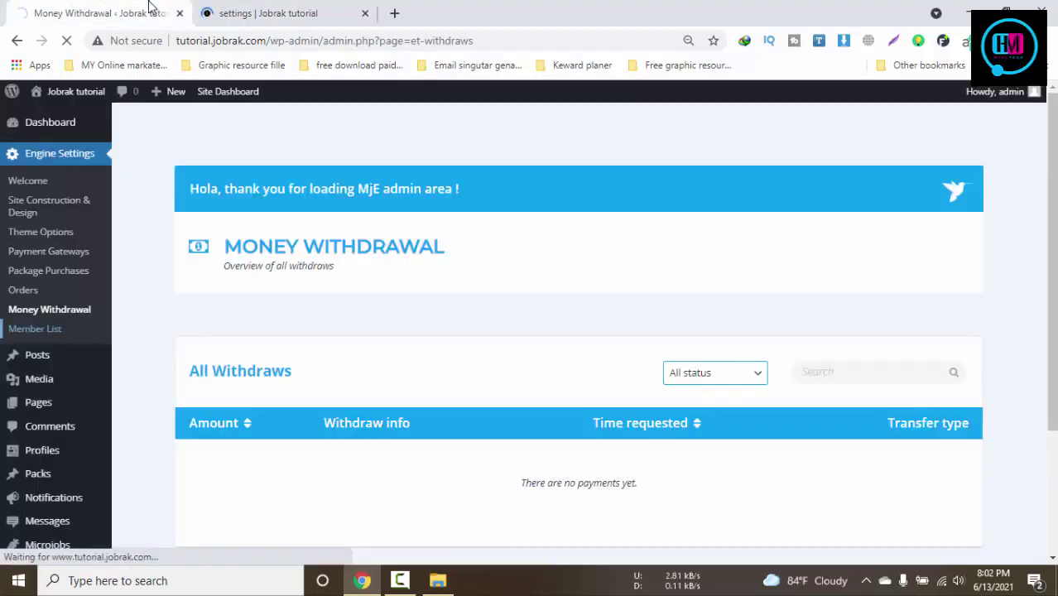
pyautogui.scroll(-2, 466, 281)
pyautogui.scroll(2, 468, 288)
# Bring up the Member List page and scroll to the All Users table
pyautogui.click(284, 11)
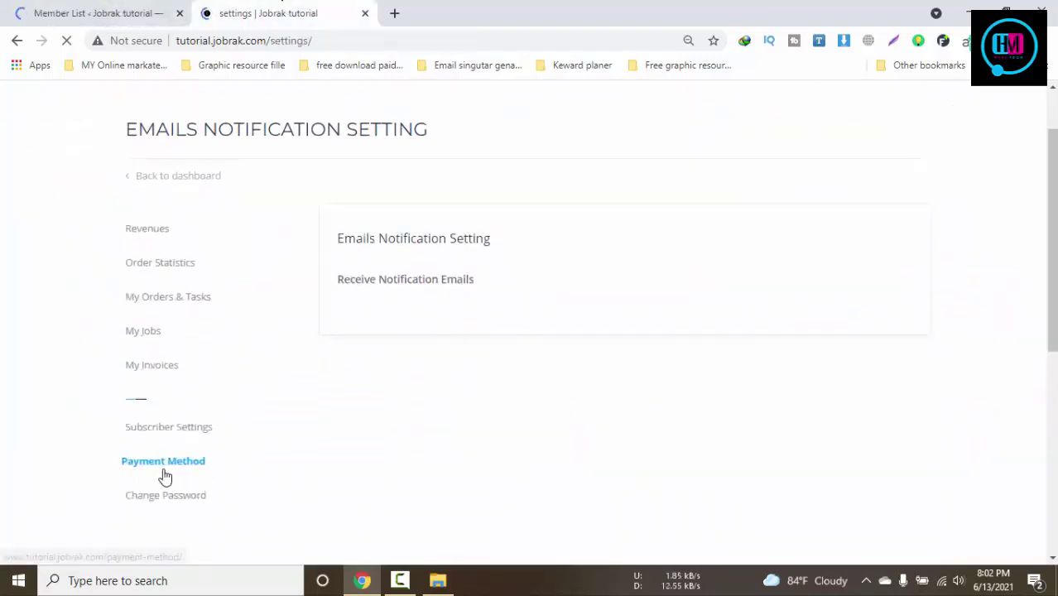
pyautogui.click(84, 10)
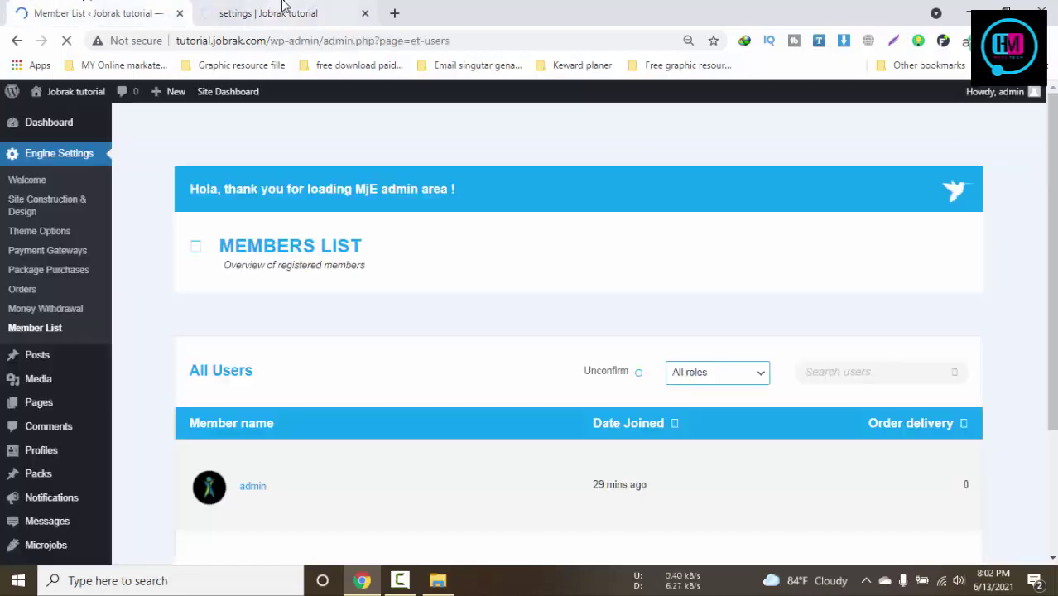
pyautogui.click(282, 9)
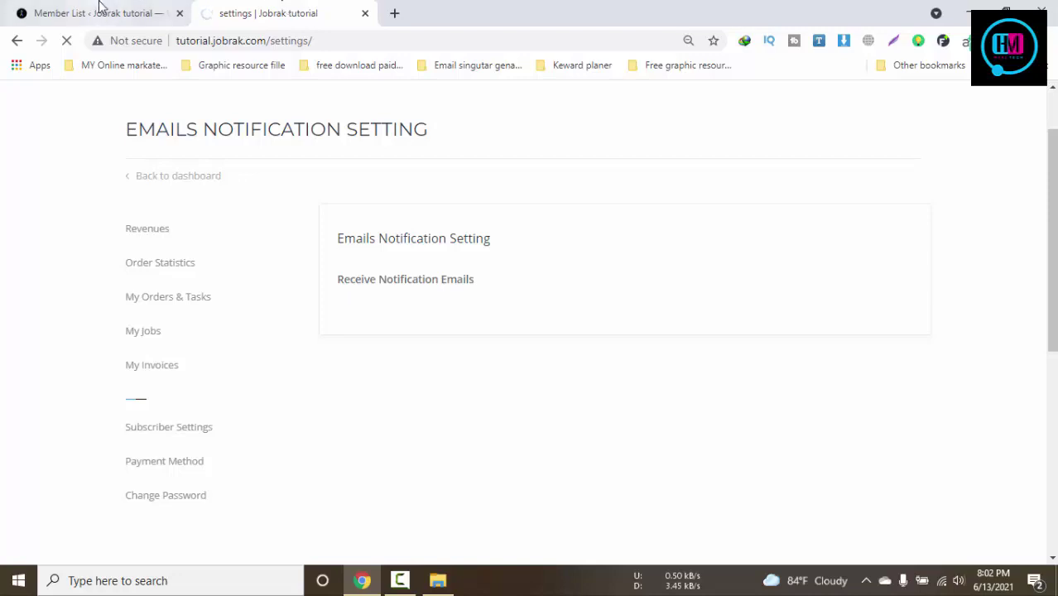
pyautogui.click(99, 10)
pyautogui.scroll(-2, 574, 354)
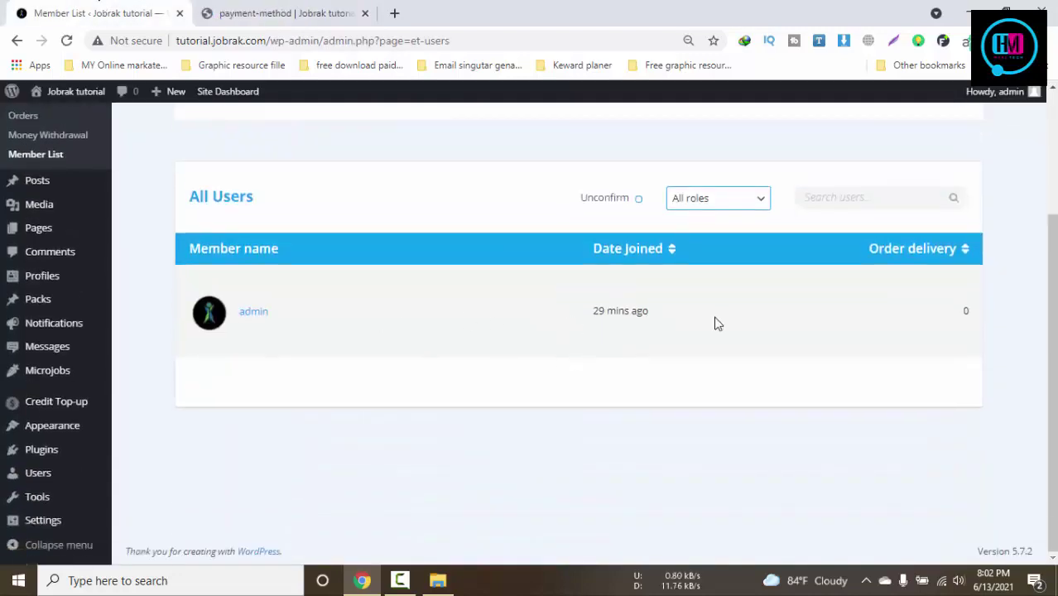
# Open the admin member's public profile from the Member List
pyautogui.scroll(1, 717, 323)
pyautogui.scroll(-1, 83, 229)
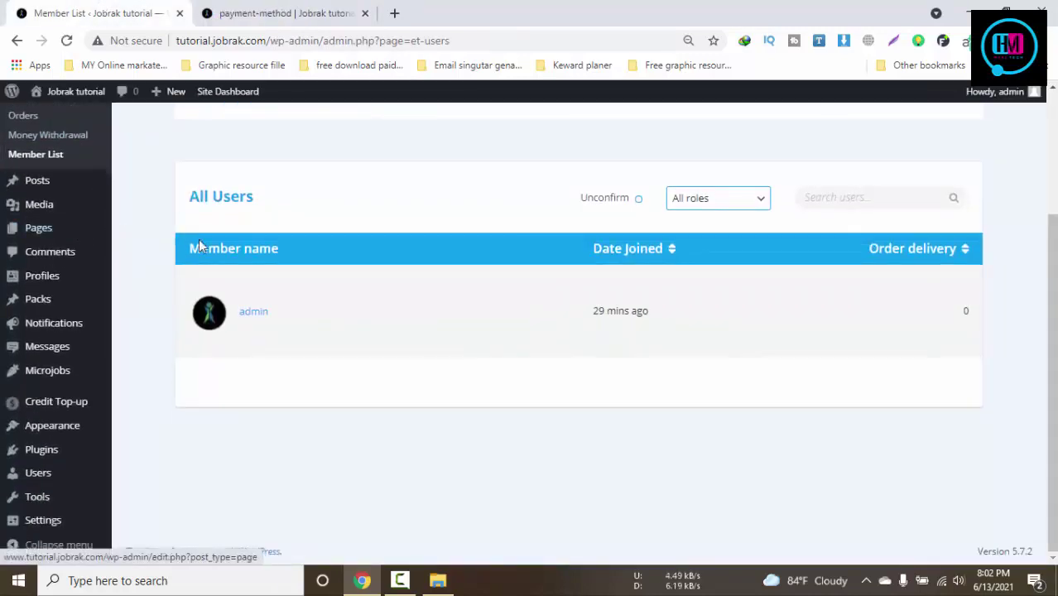
pyautogui.click(246, 316)
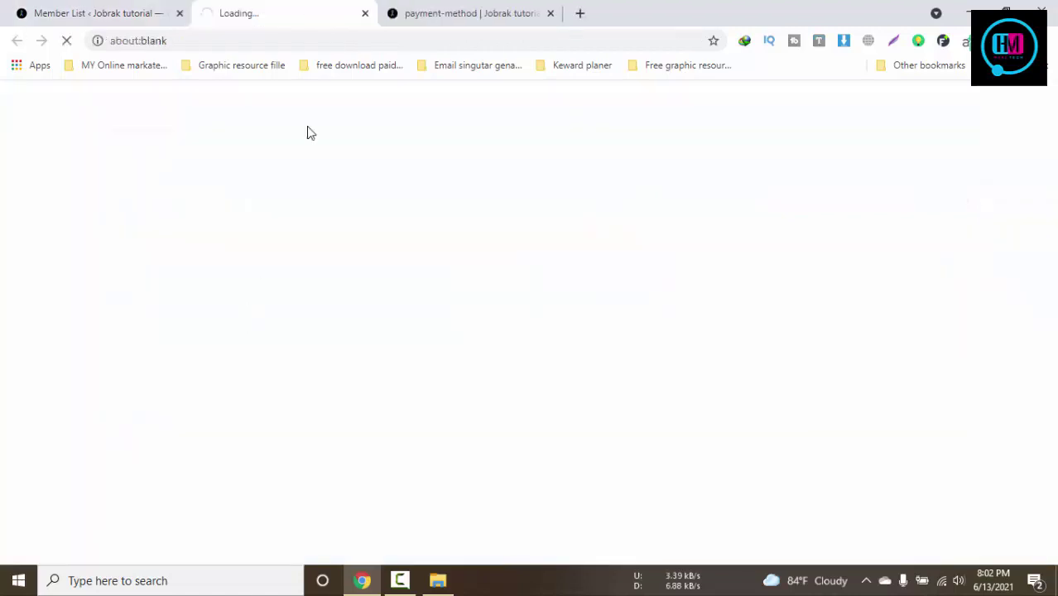
pyautogui.click(99, 15)
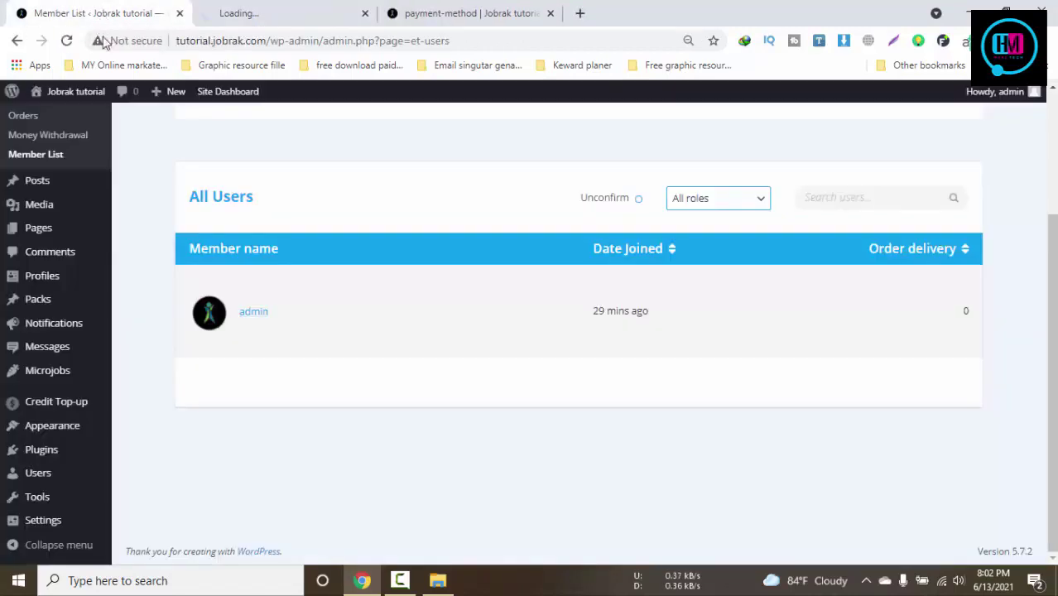
pyautogui.click(303, 5)
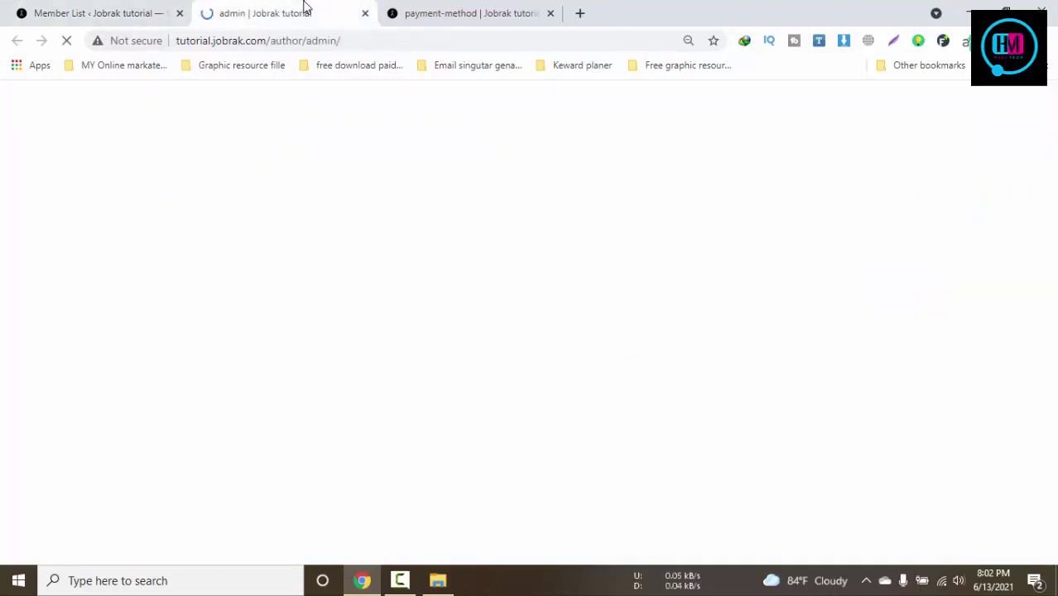
# Look over the payment method page's PayPal payout option and bank account name and number fields
pyautogui.click(425, 9)
pyautogui.scroll(-1, 577, 308)
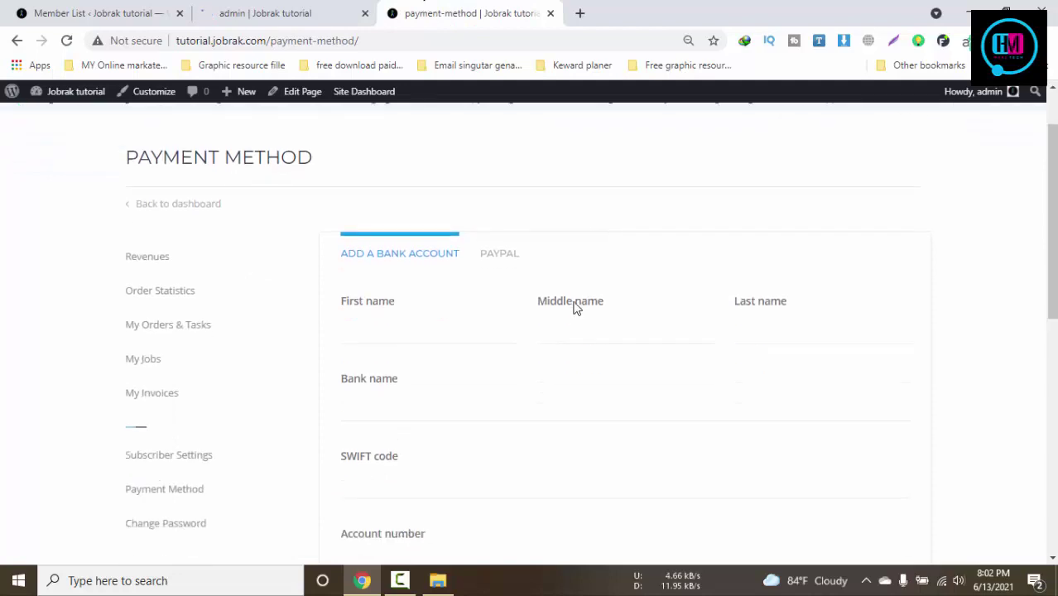
pyautogui.click(501, 254)
pyautogui.click(531, 328)
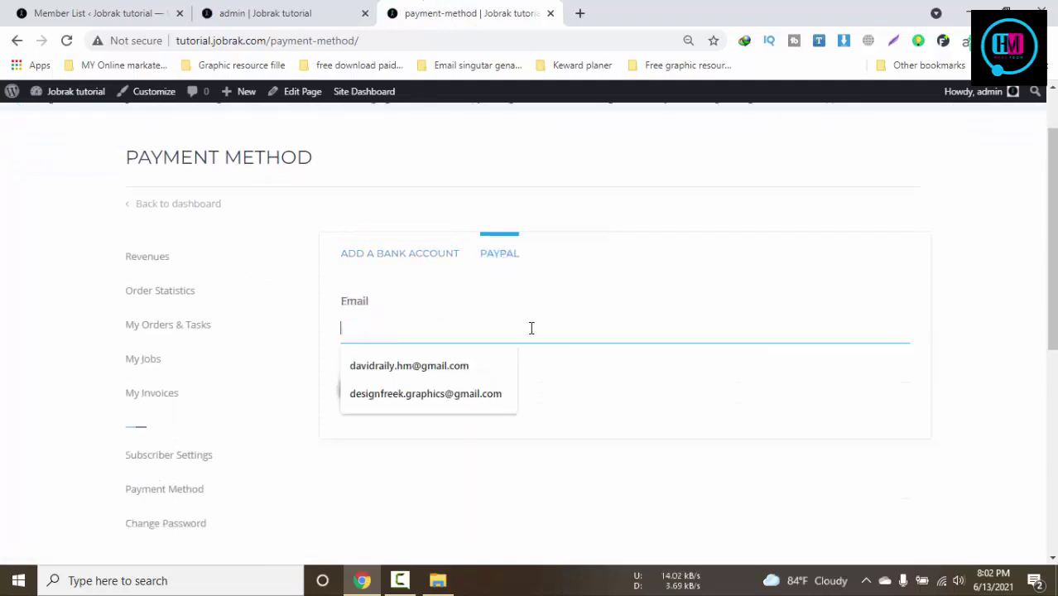
pyautogui.click(387, 253)
pyautogui.click(401, 335)
pyautogui.click(623, 336)
pyautogui.click(783, 335)
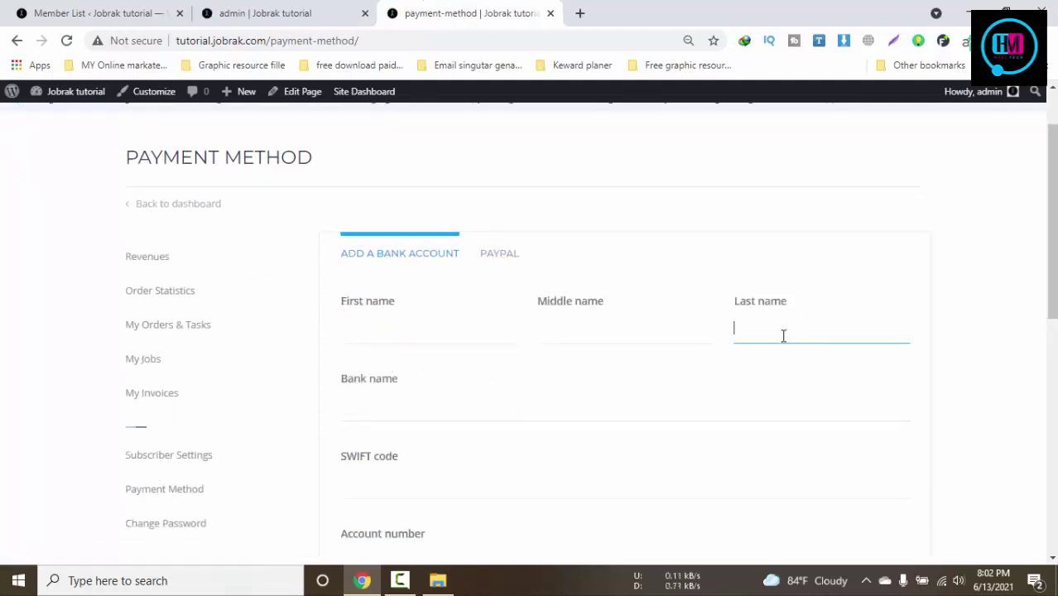
pyautogui.scroll(-2, 494, 401)
pyautogui.click(409, 349)
pyautogui.click(446, 414)
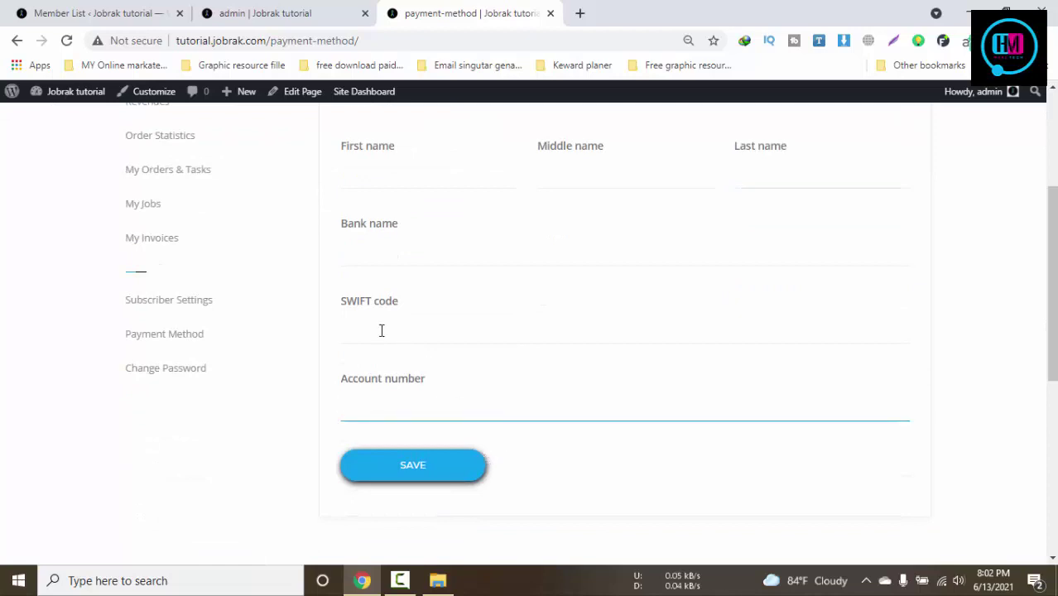
# Visit the change password and subscriber settings pages, then return to the Member List All Users table
pyautogui.click(165, 369)
pyautogui.click(266, 11)
pyautogui.scroll(-3, 513, 248)
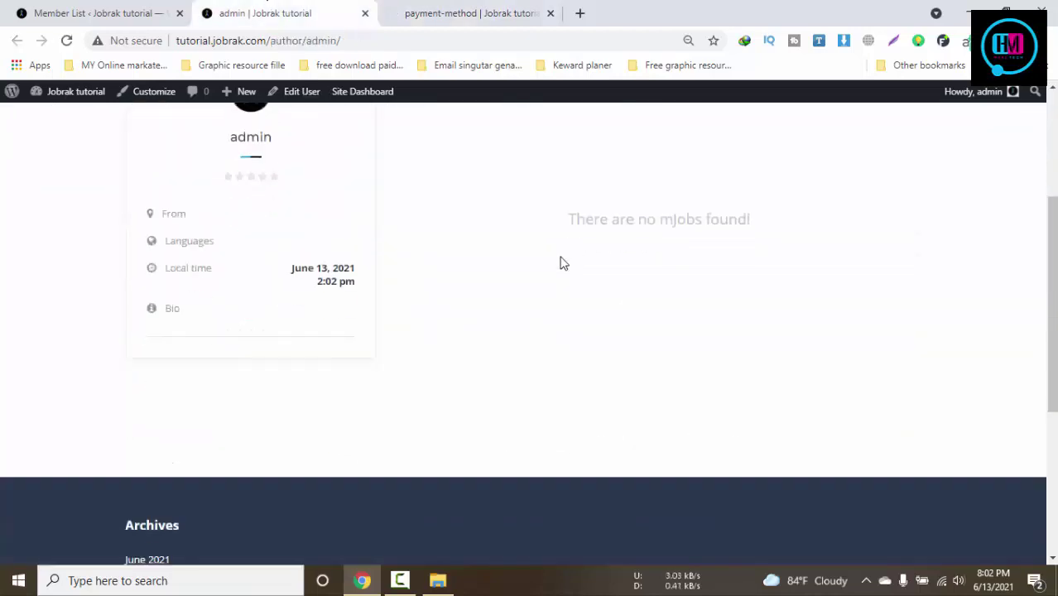
pyautogui.scroll(3, 584, 329)
pyautogui.moveTo(566, 451); pyautogui.dragTo(801, 447)
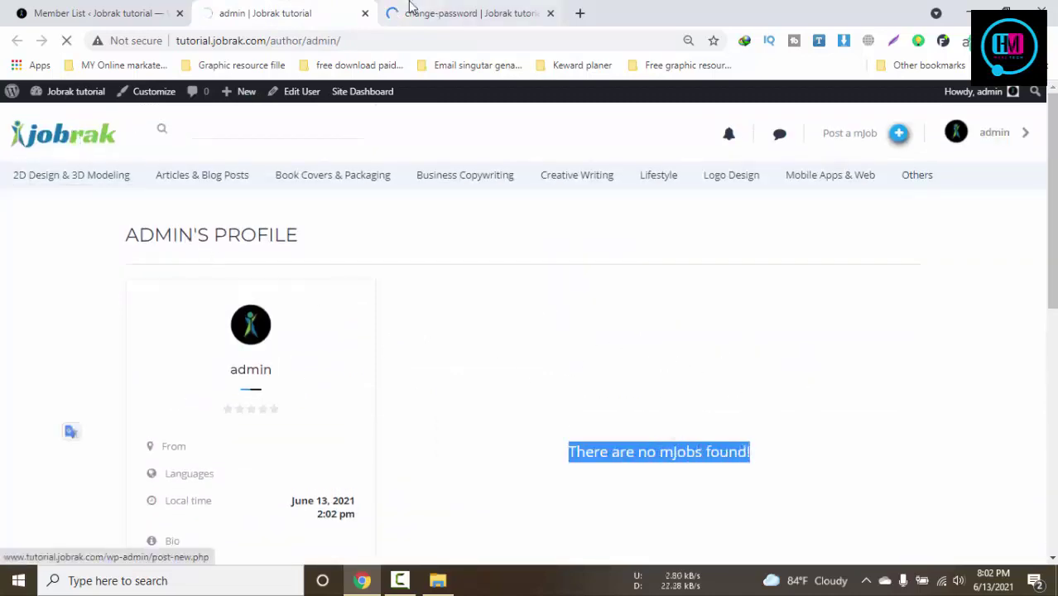
pyautogui.click(412, 12)
pyautogui.scroll(-3, 695, 261)
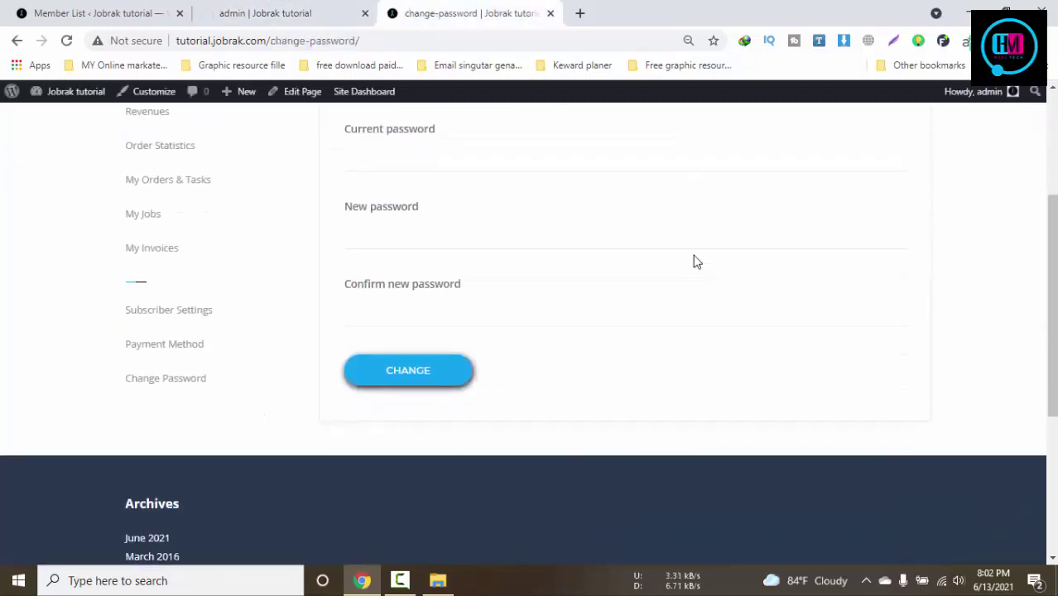
pyautogui.click(171, 306)
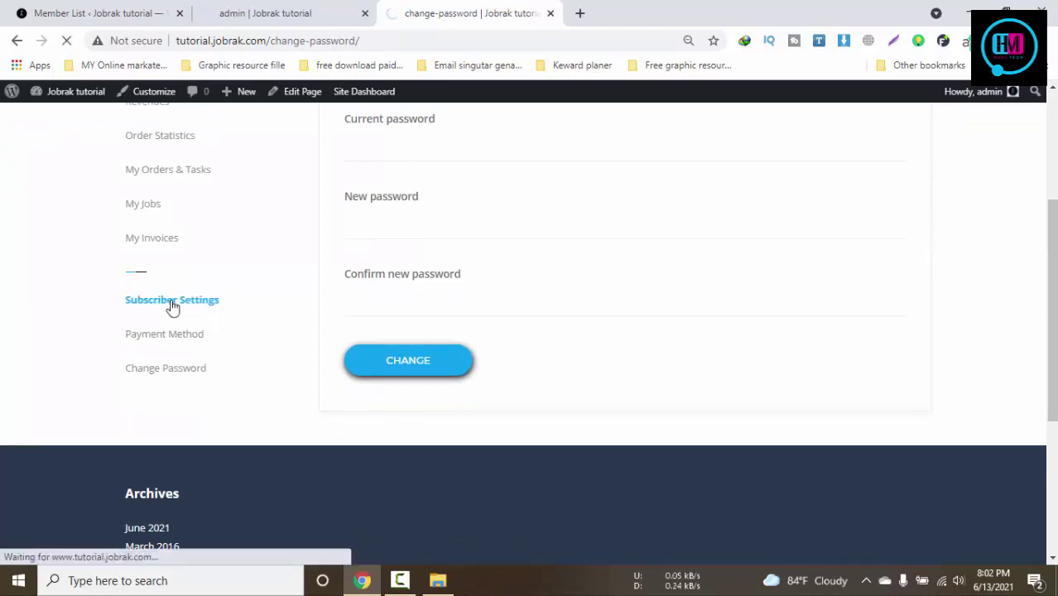
pyautogui.click(293, 8)
pyautogui.click(255, 8)
pyautogui.click(69, 9)
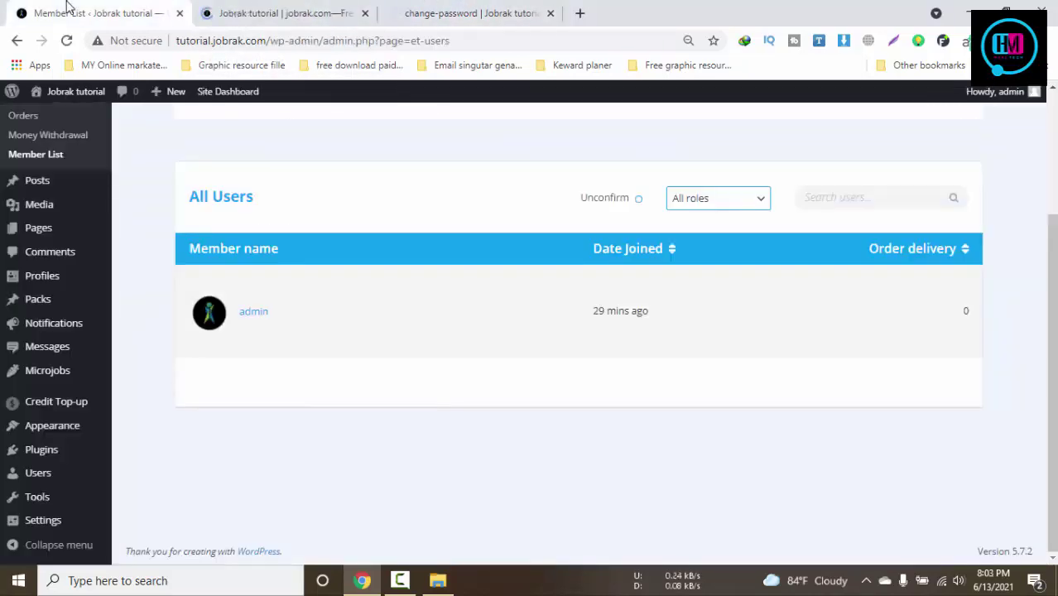
# Go from the Jobrak front page via email notification settings to the My Invoices list
pyautogui.click(248, 10)
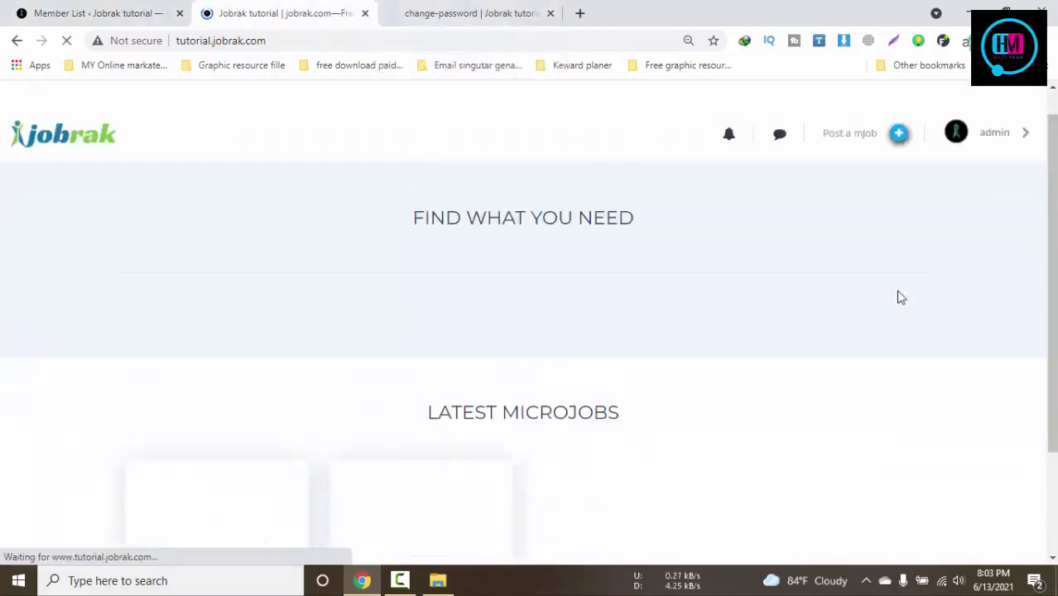
pyautogui.scroll(-2, 901, 297)
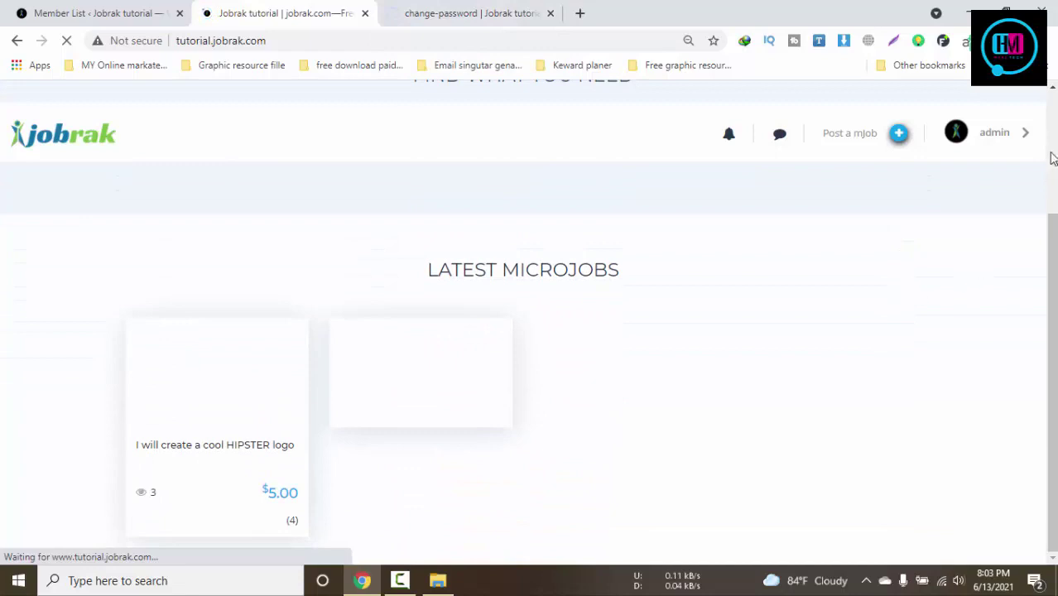
pyautogui.click(450, 10)
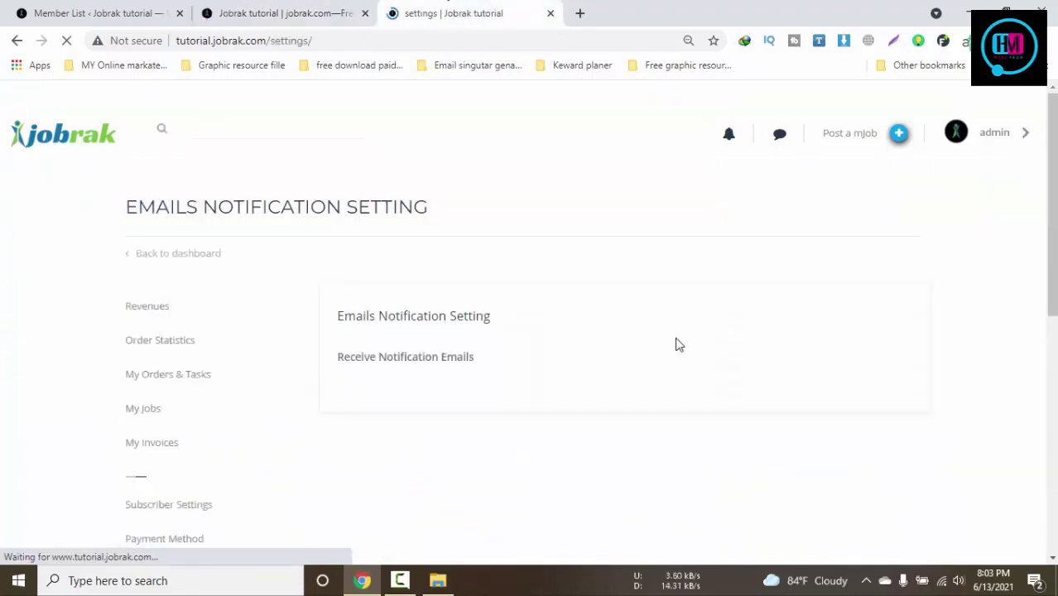
pyautogui.scroll(-1, 676, 344)
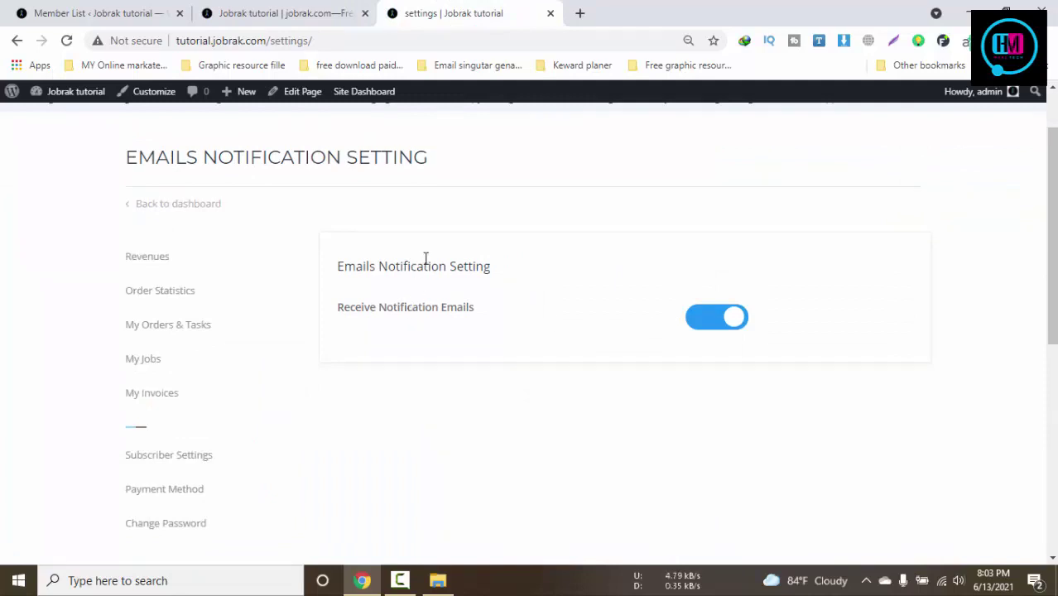
pyautogui.click(154, 395)
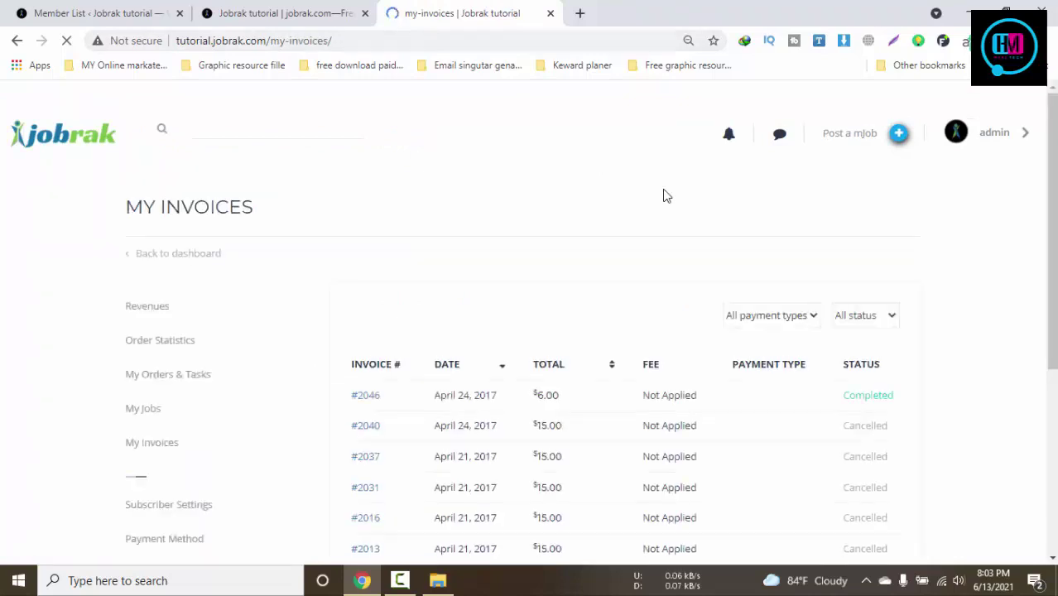
# Filter the invoices by PayPal, then 2Checkout, then back to All payment types
pyautogui.scroll(-2, 663, 194)
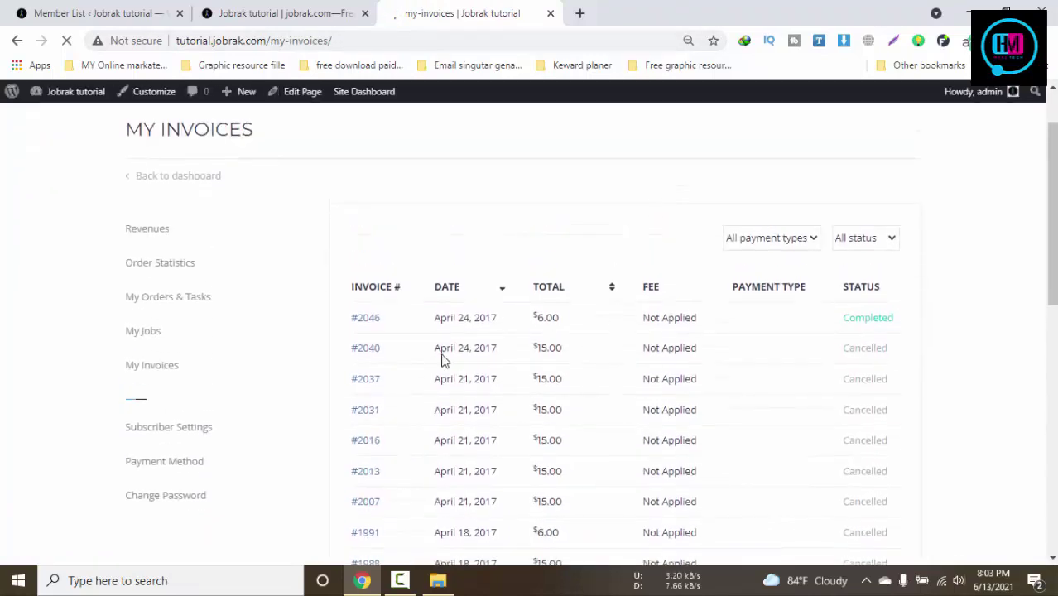
pyautogui.moveTo(631, 324); pyautogui.dragTo(821, 399)
pyautogui.click(1006, 359)
pyautogui.scroll(1, 828, 348)
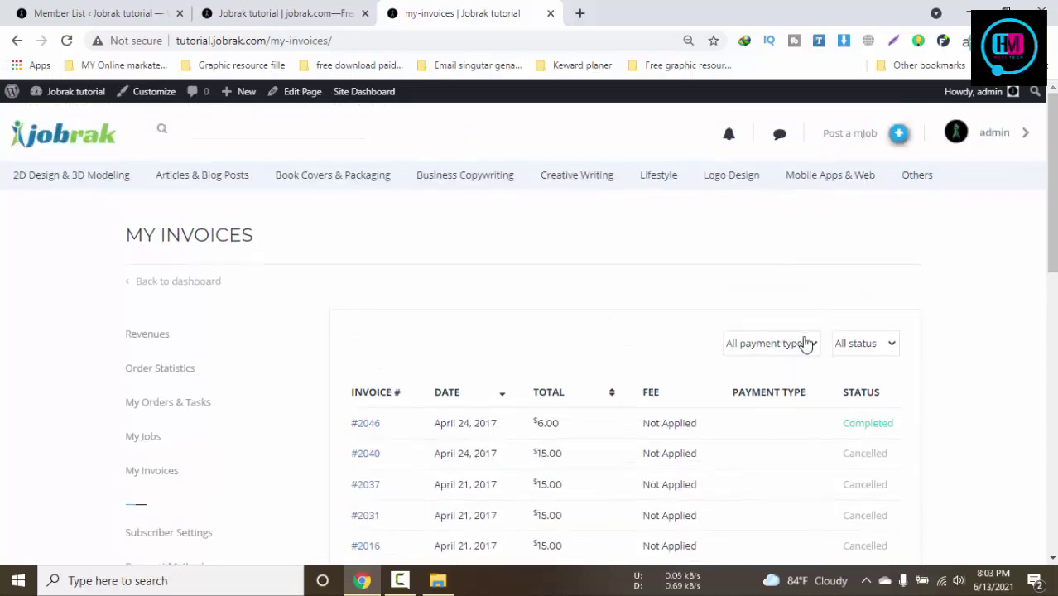
pyautogui.click(801, 342)
pyautogui.click(743, 396)
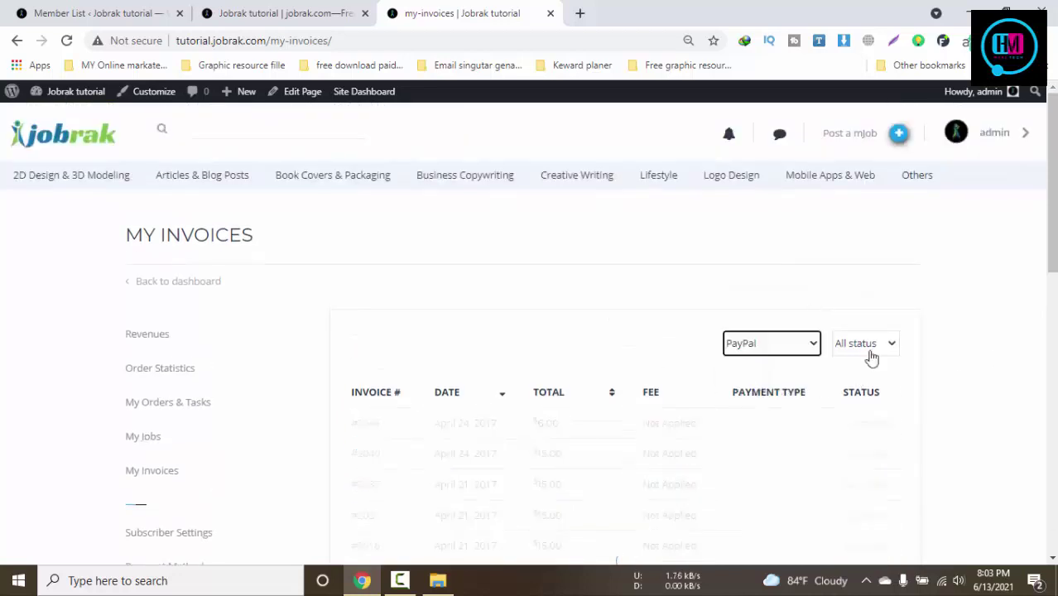
pyautogui.scroll(-3, 731, 373)
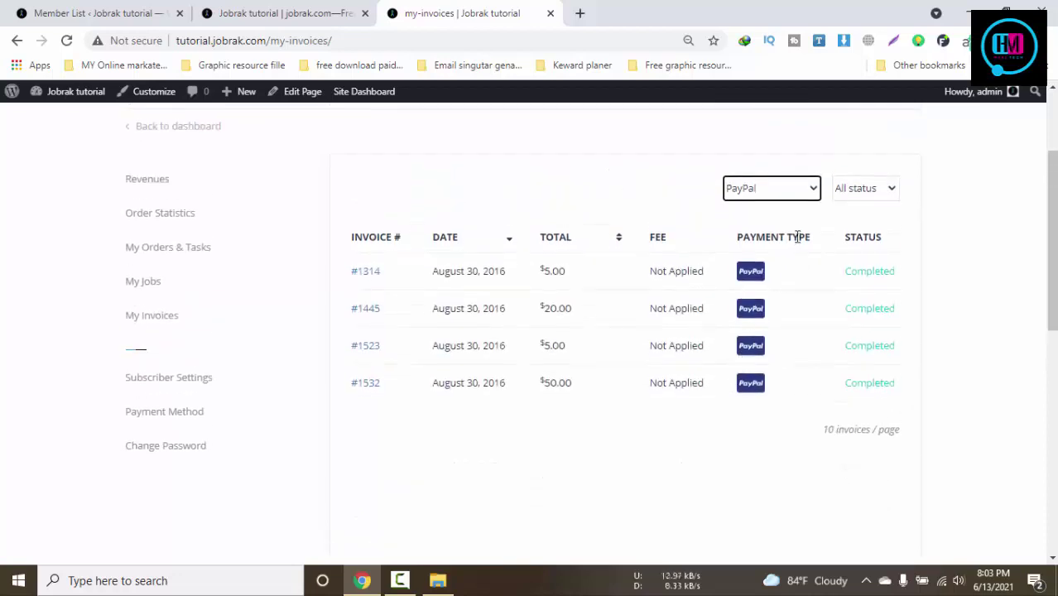
pyautogui.click(774, 192)
pyautogui.click(753, 253)
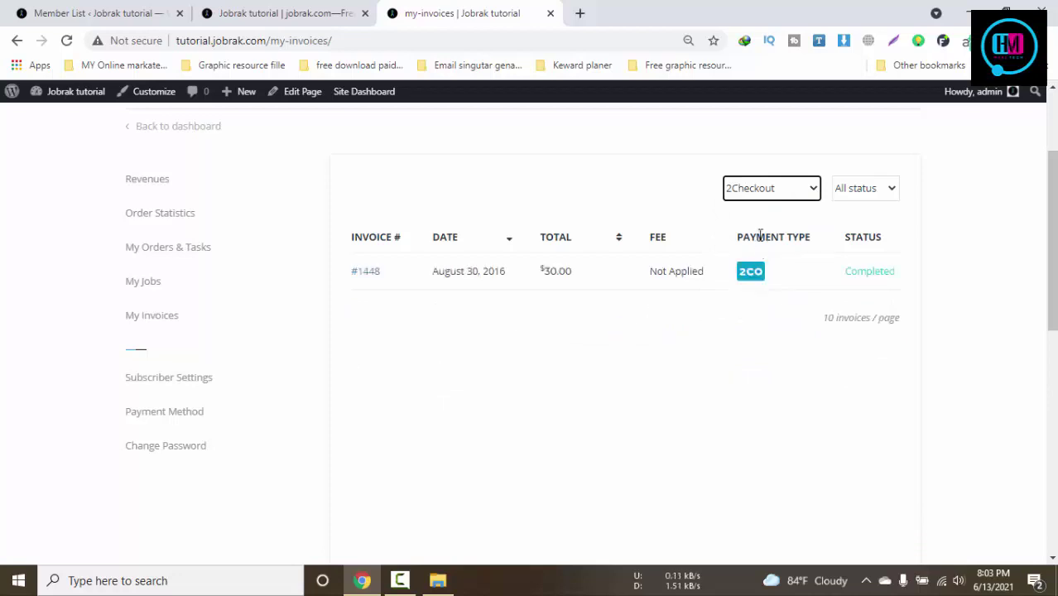
pyautogui.click(773, 193)
pyautogui.click(767, 209)
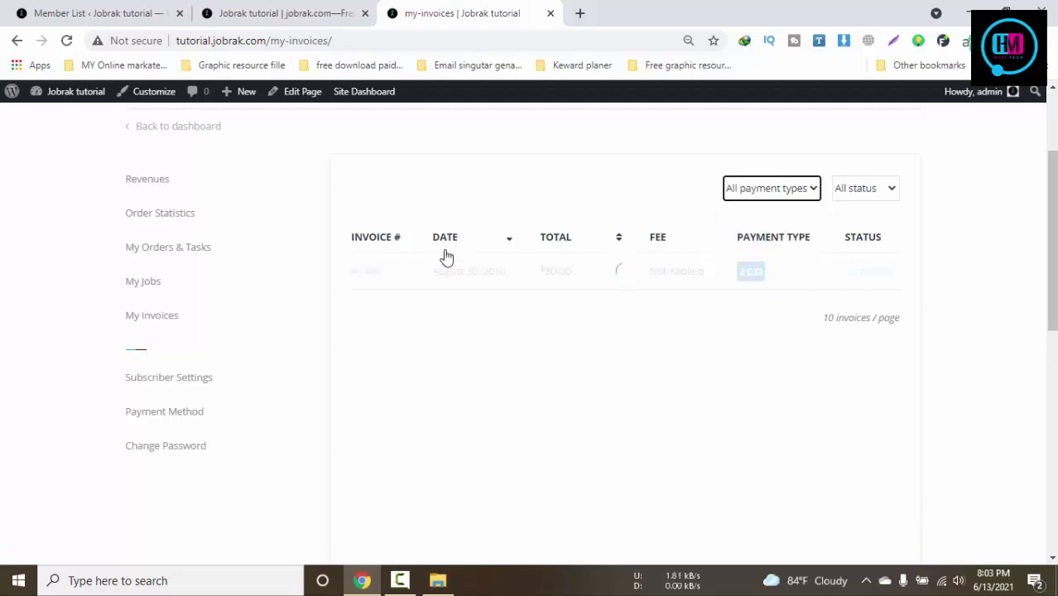
# Open Order Statistics to show the Dashboard's $0.00 balance overview
pyautogui.click(184, 249)
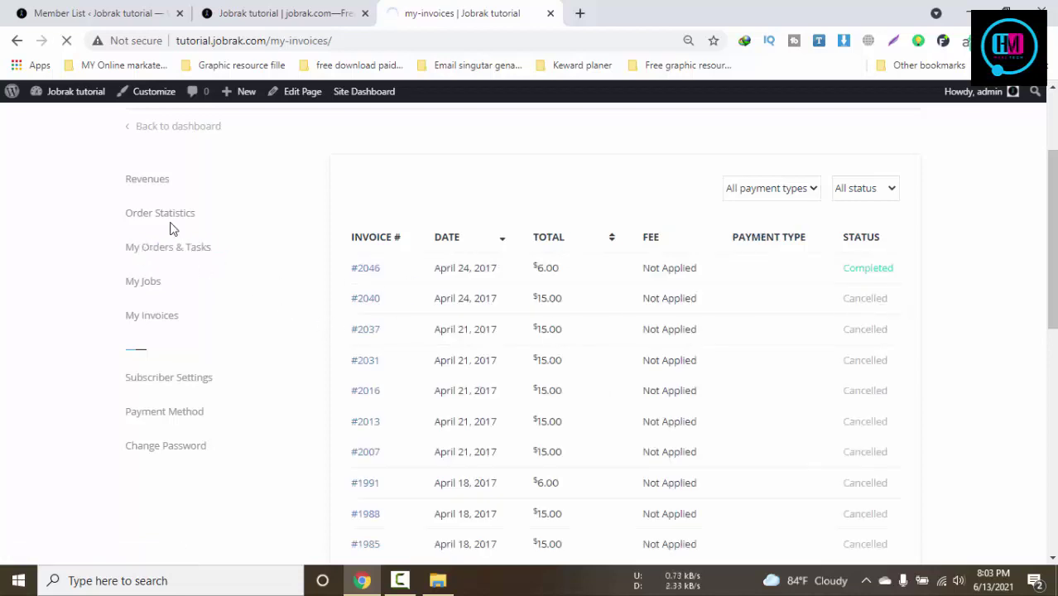
pyautogui.scroll(1, 427, 303)
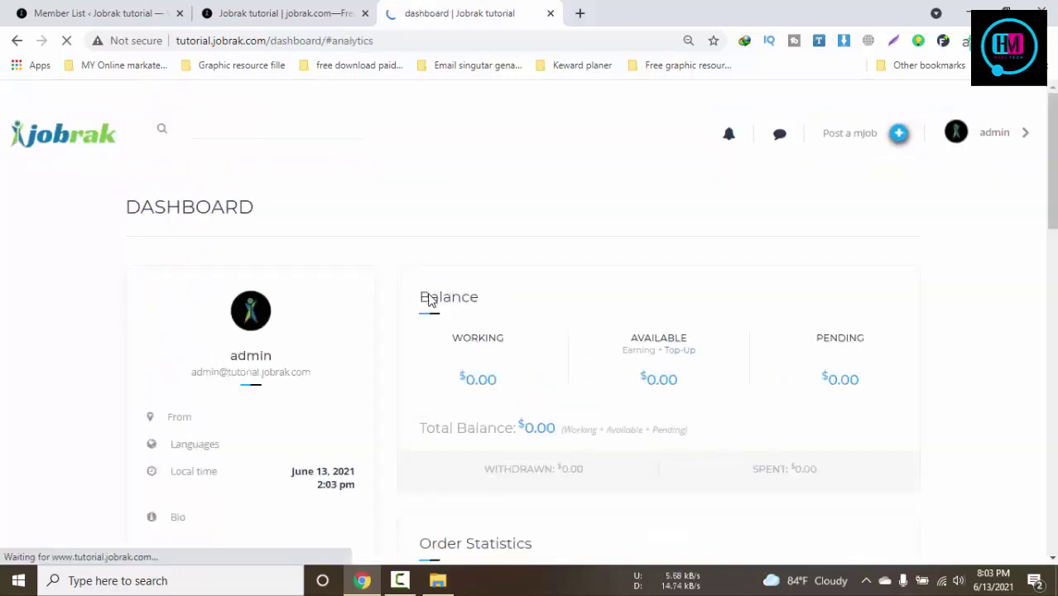
pyautogui.scroll(-2, 429, 300)
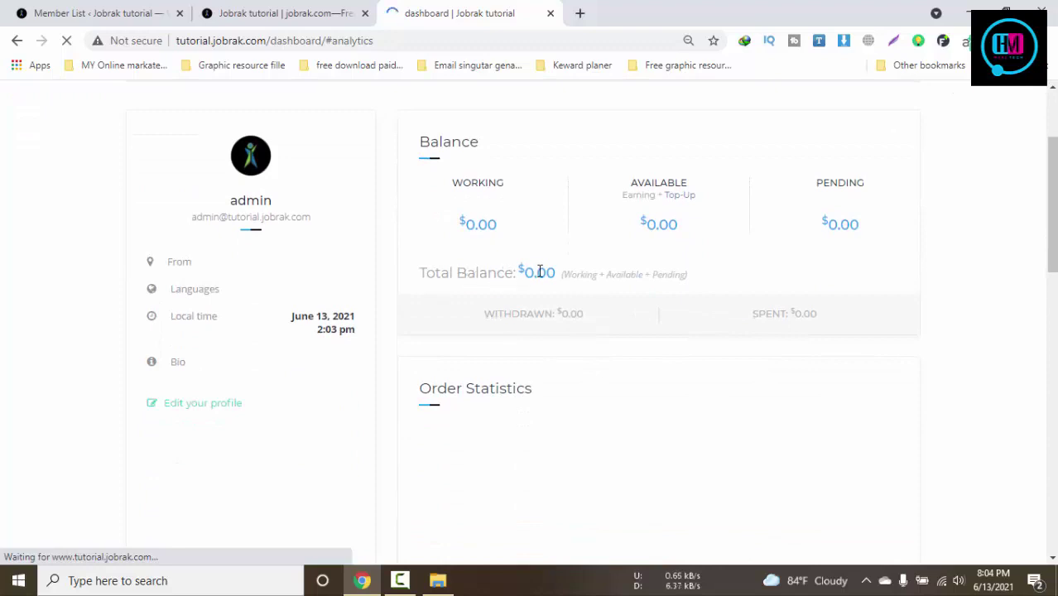
# Review the dashboard's $0.00 working, available and pending balances
pyautogui.moveTo(539, 272); pyautogui.dragTo(701, 277)
pyautogui.scroll(-3, 829, 263)
pyautogui.scroll(5, 729, 372)
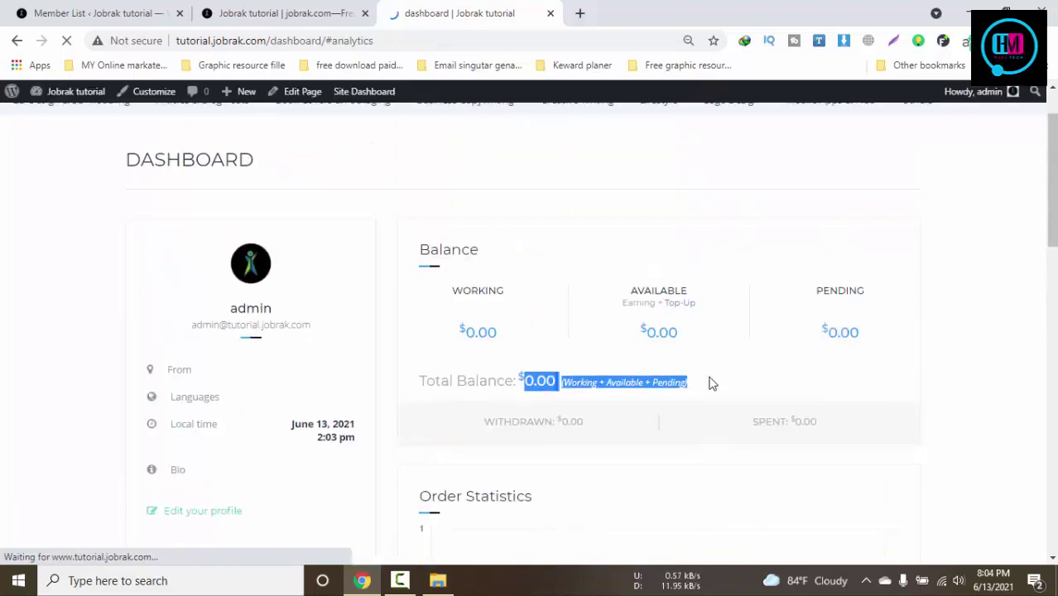
pyautogui.scroll(-1, 678, 326)
pyautogui.moveTo(642, 258); pyautogui.dragTo(755, 258)
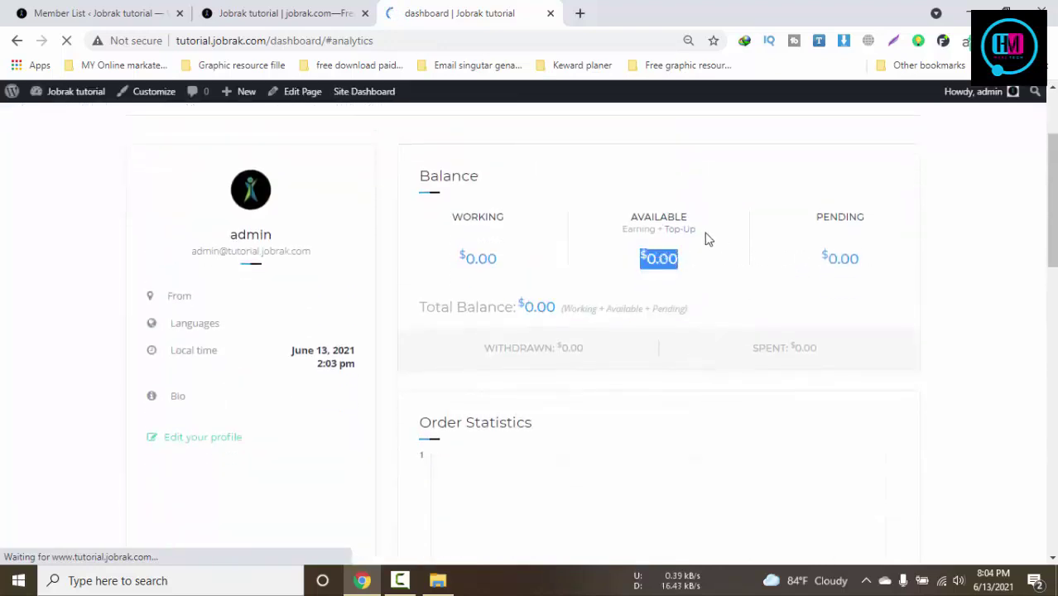
pyautogui.doubleClick(819, 275)
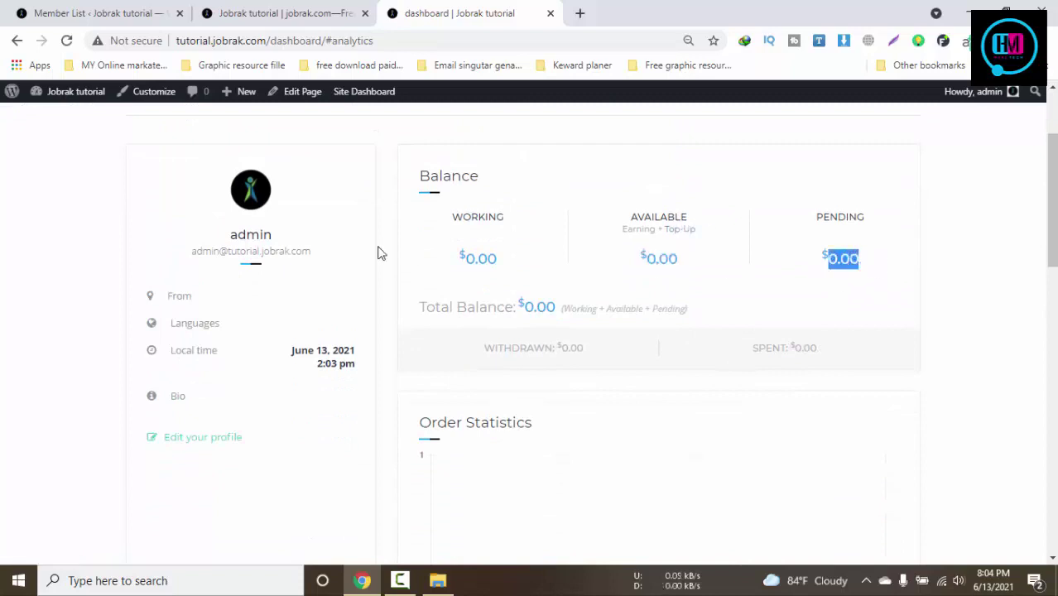
pyautogui.moveTo(460, 251); pyautogui.dragTo(619, 288)
pyautogui.scroll(-2, 619, 288)
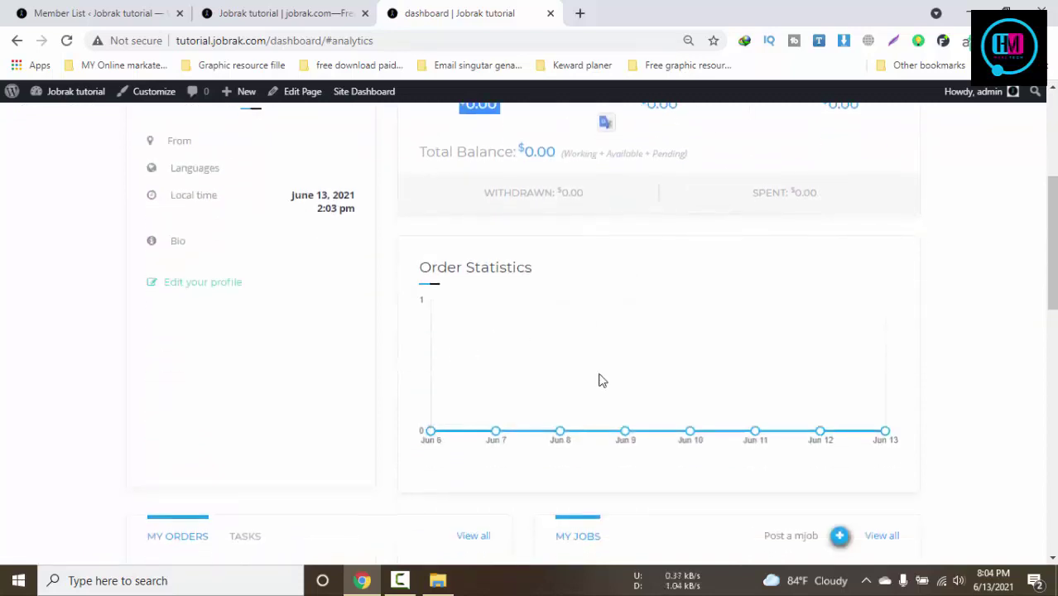
pyautogui.scroll(-3, 534, 373)
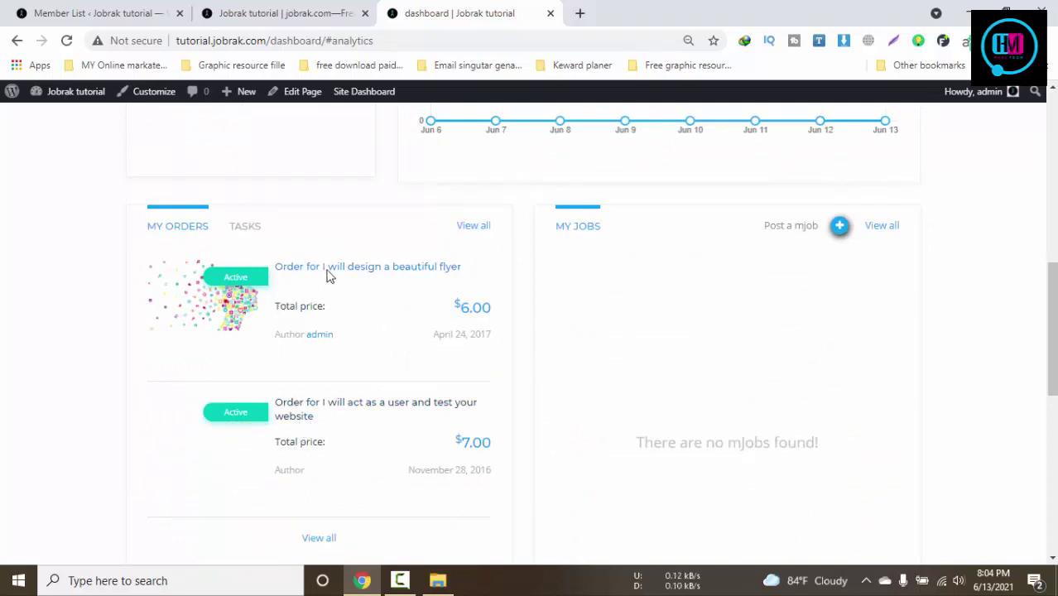
# Toggle between TASKS and MY ORDERS, then choose View all under My Orders
pyautogui.click(239, 240)
pyautogui.click(177, 228)
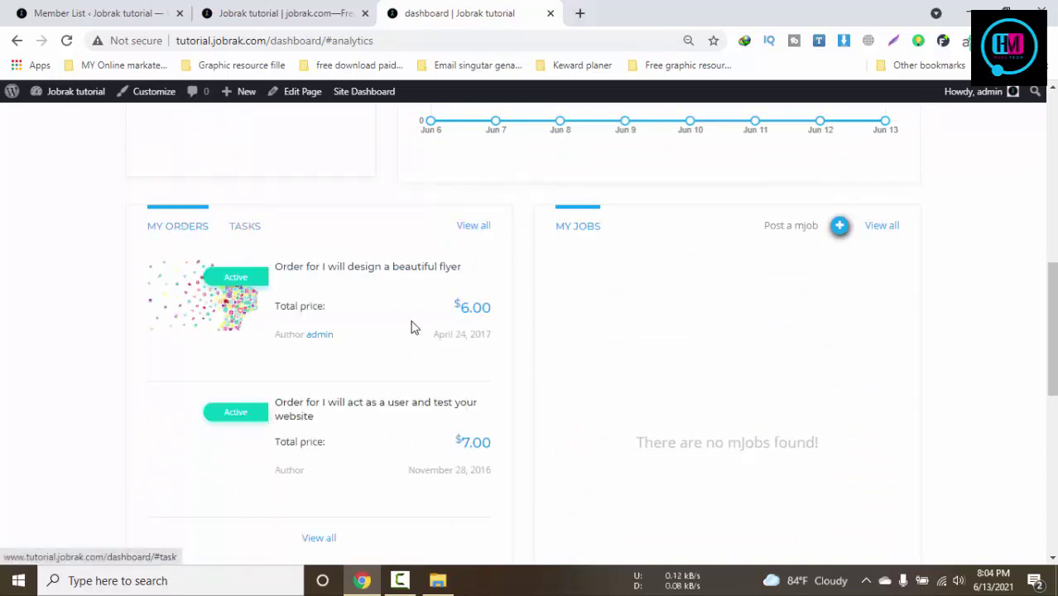
pyautogui.scroll(-4, 413, 326)
pyautogui.scroll(3, 413, 328)
pyautogui.click(330, 386)
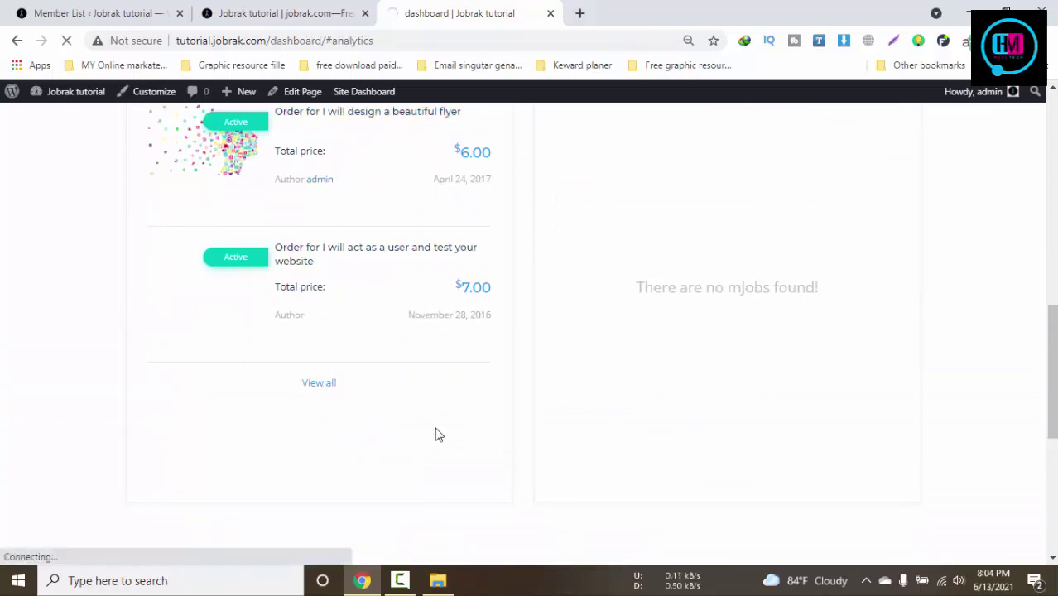
pyautogui.scroll(3, 436, 433)
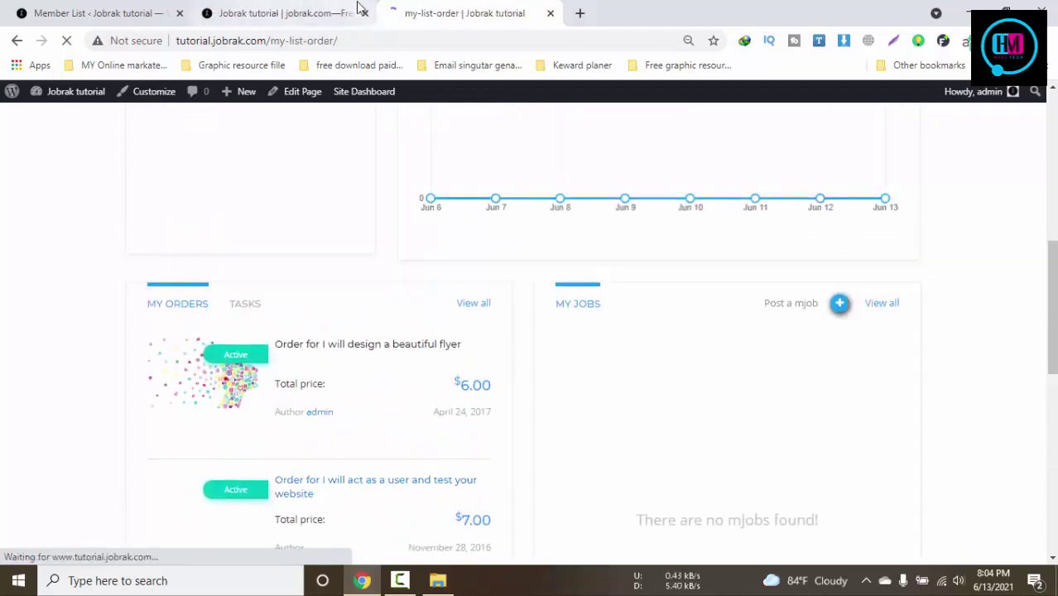
# Open the beautiful flyer order, then return to the homepage and search microjobs for 'log'
pyautogui.scroll(-1, 654, 315)
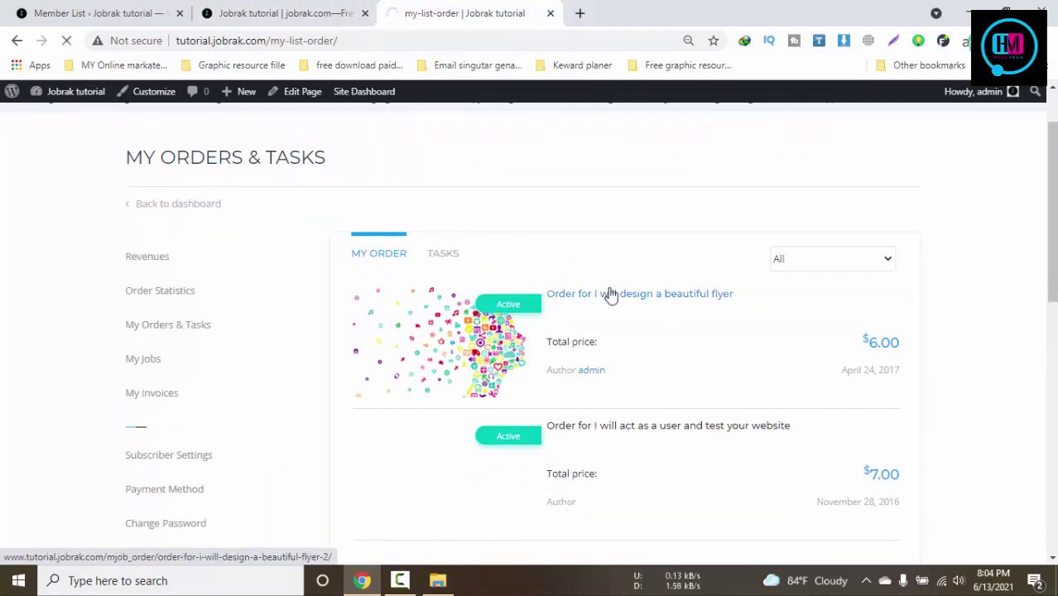
pyautogui.click(610, 296)
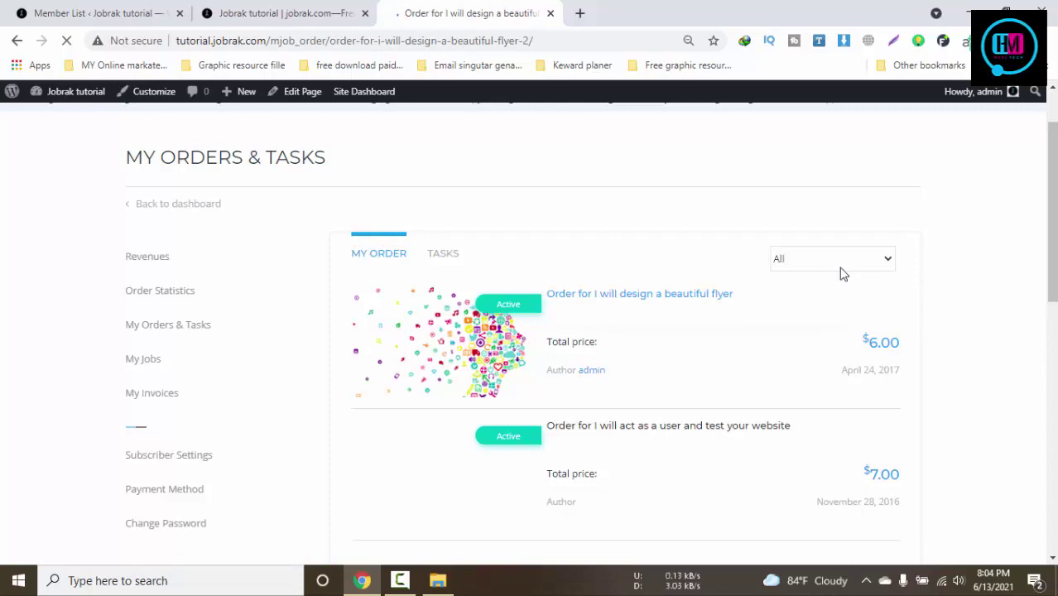
pyautogui.click(283, 13)
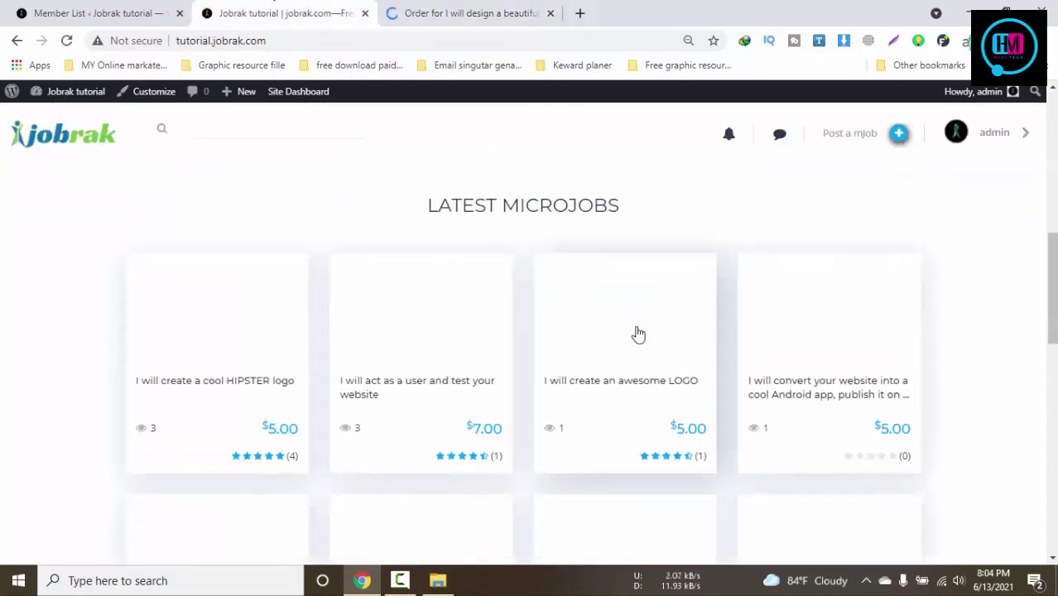
pyautogui.scroll(5, 635, 330)
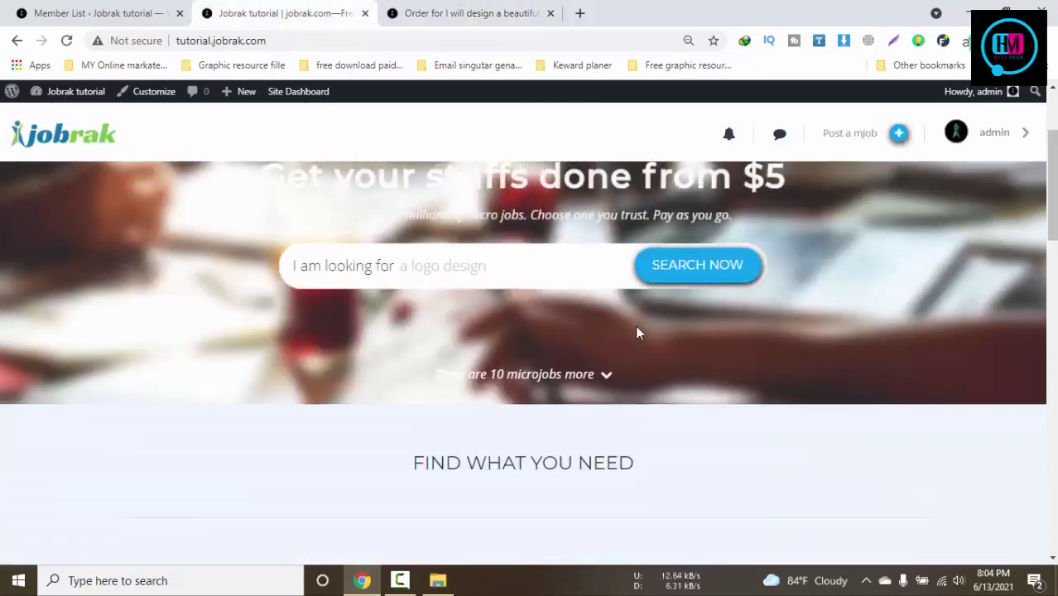
pyautogui.click(450, 276)
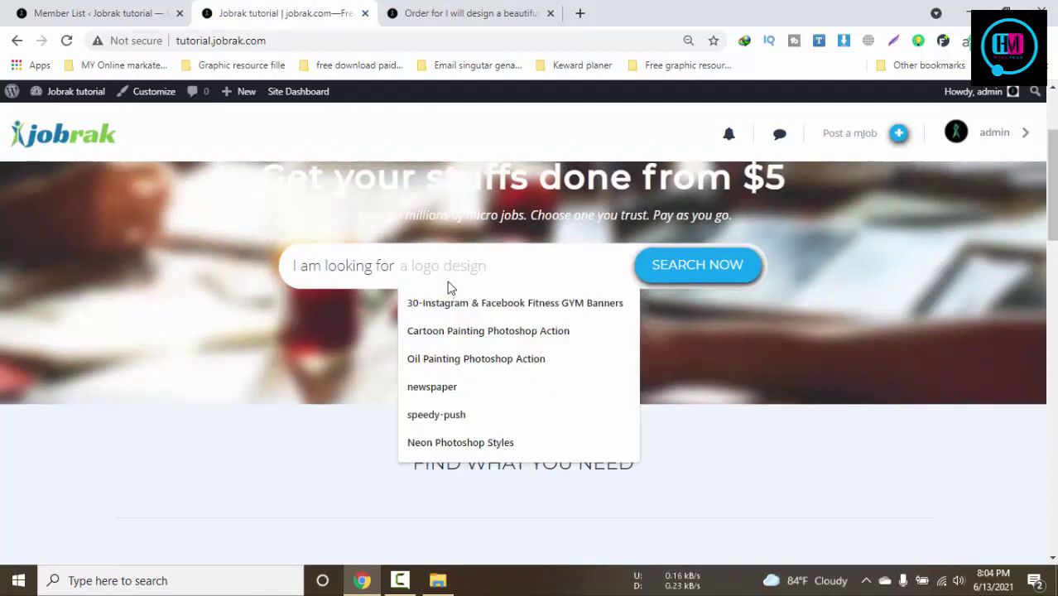
pyautogui.write('logo')
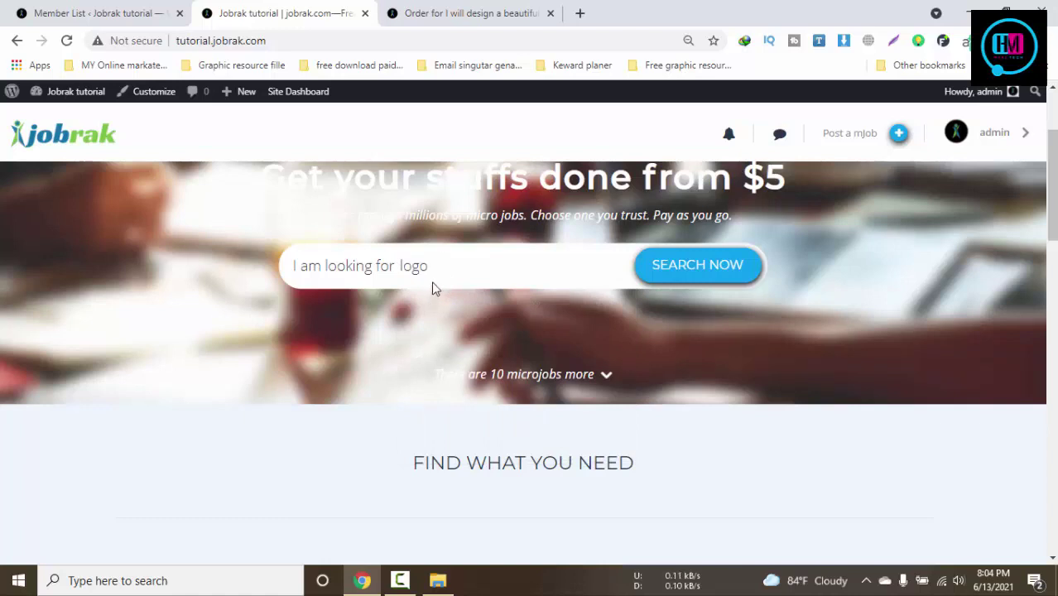
pyautogui.moveTo(429, 285); pyautogui.dragTo(218, 259)
# Open the beautiful flyer order page and try to START it
pyautogui.click(426, 11)
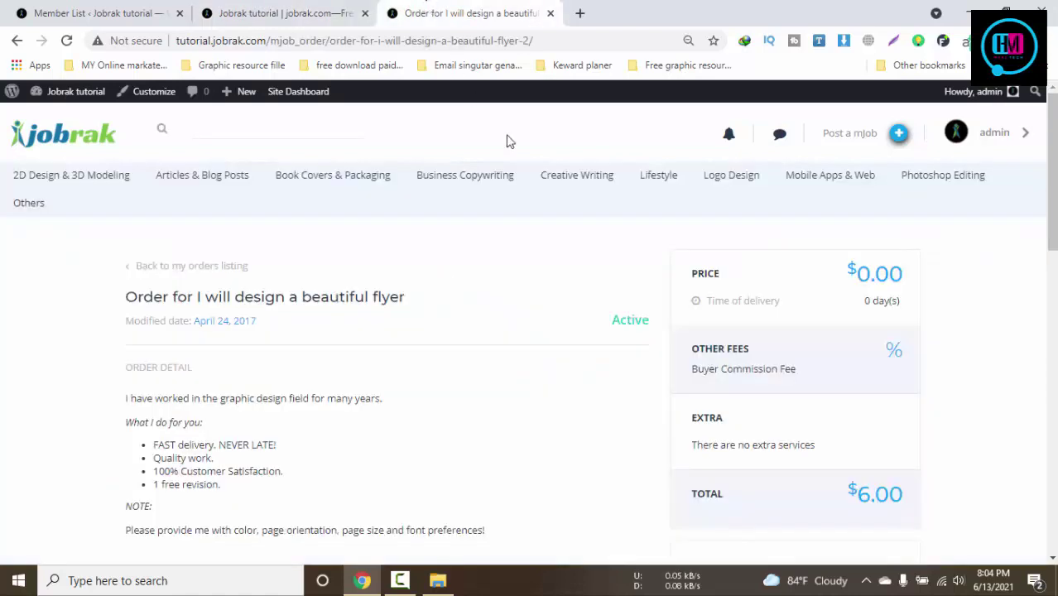
pyautogui.moveTo(757, 294); pyautogui.dragTo(708, 301)
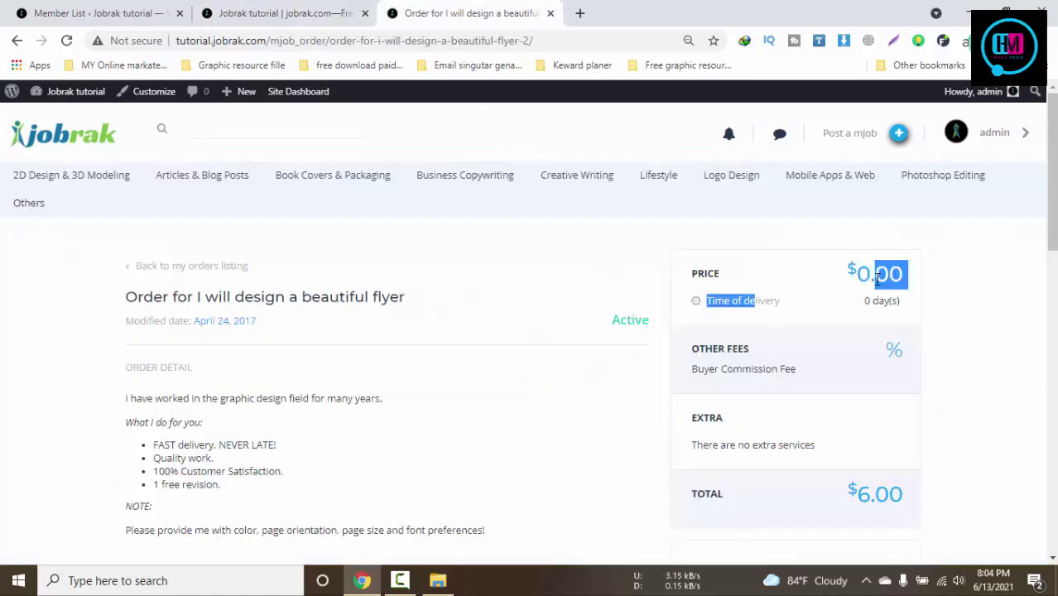
pyautogui.click(1001, 322)
pyautogui.scroll(-3, 819, 346)
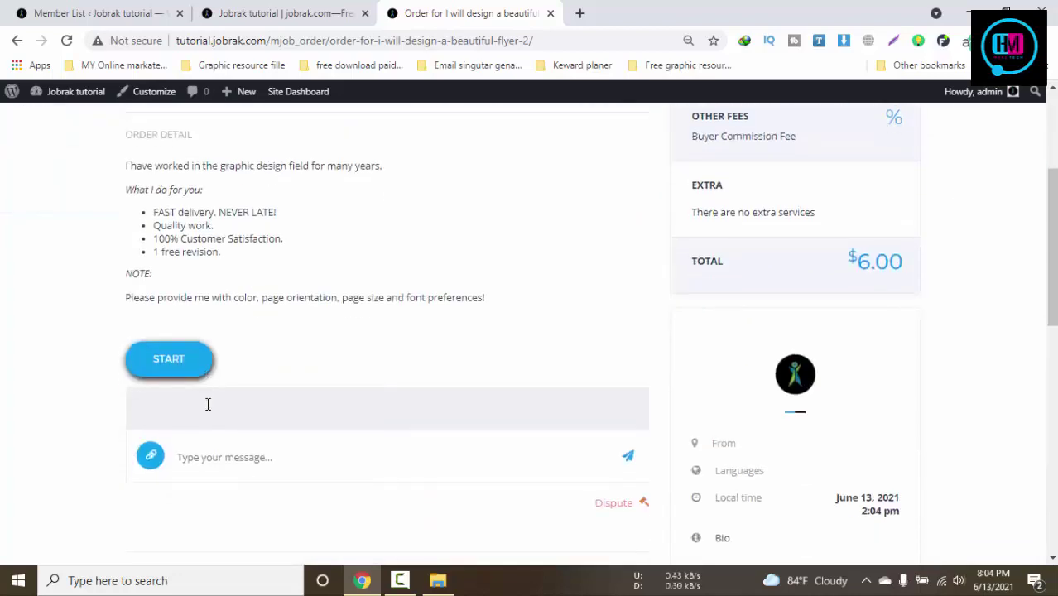
pyautogui.click(187, 365)
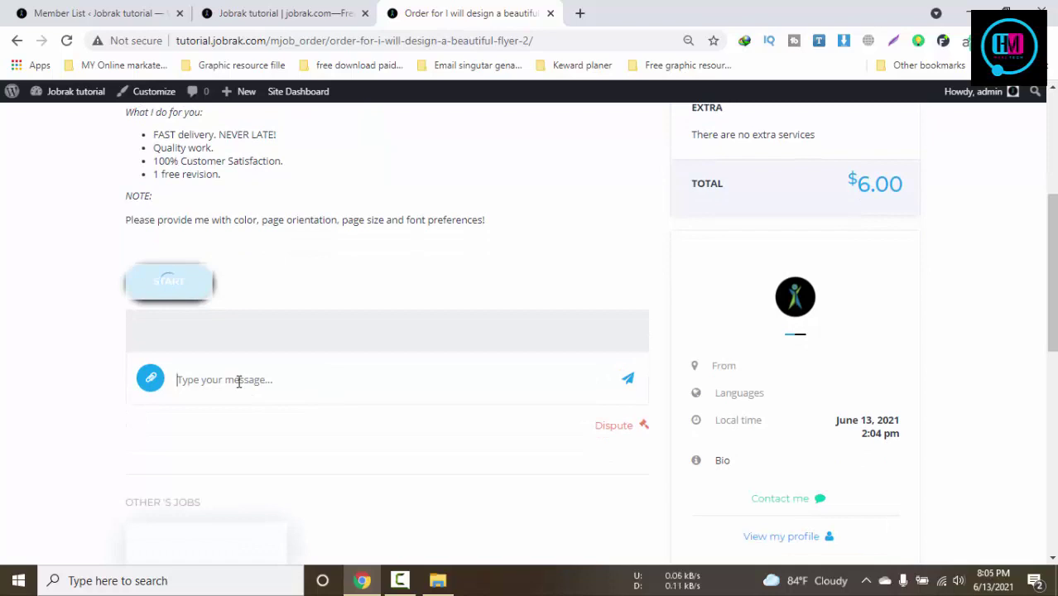
# Enter 'uyiyu', retry START, read the delivery-time error, then return to My Orders
pyautogui.write('uyiyu')
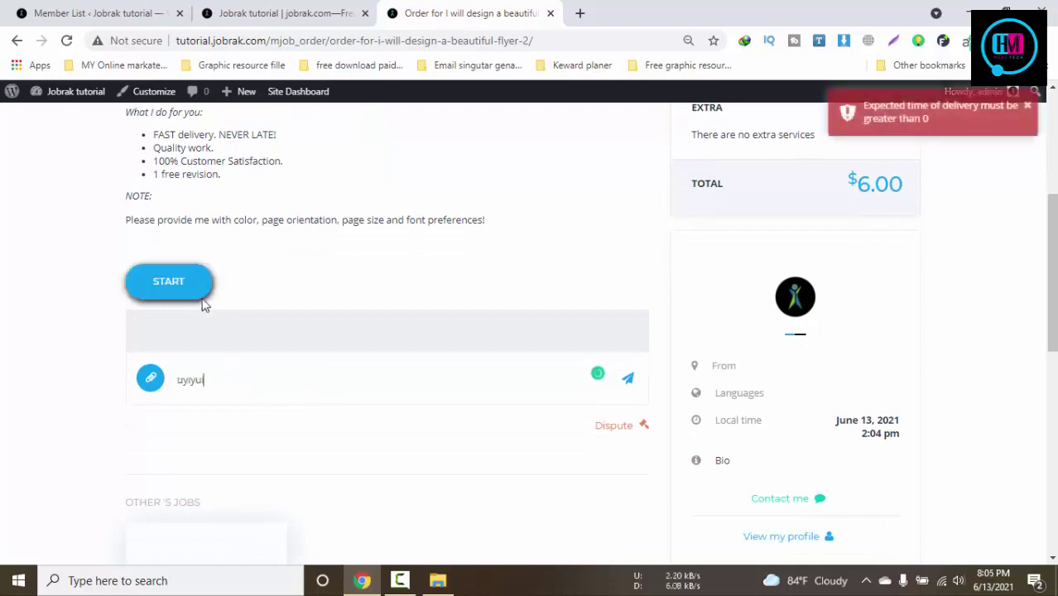
pyautogui.click(182, 288)
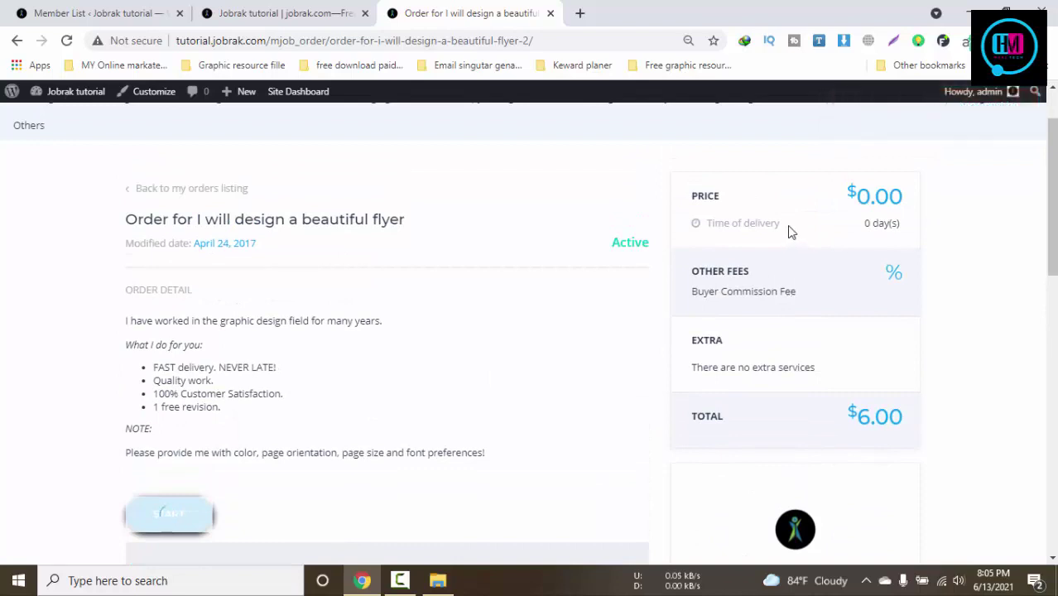
pyautogui.scroll(-4, 789, 232)
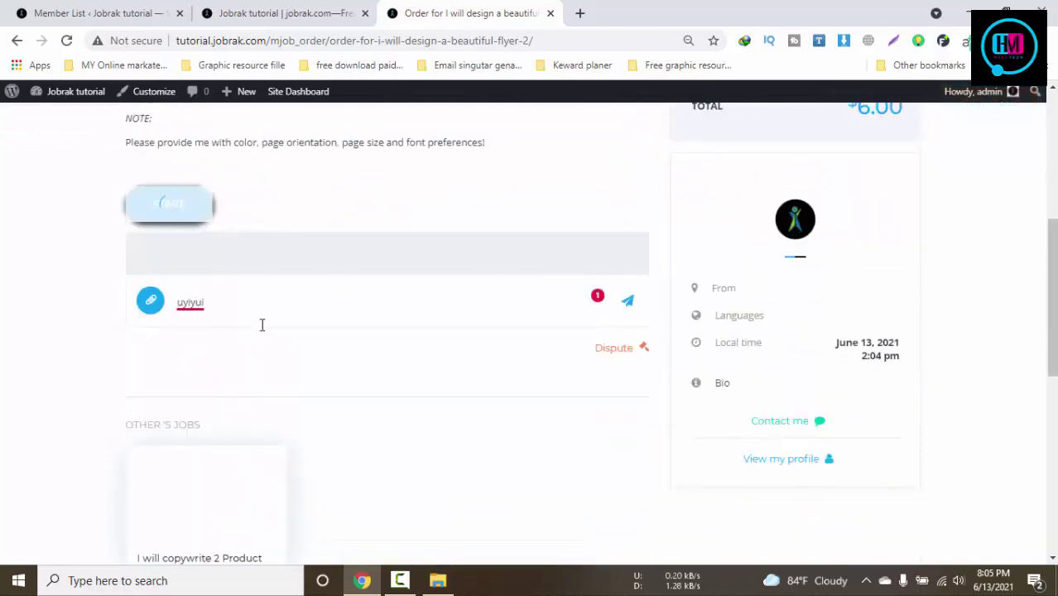
pyautogui.scroll(-3, 260, 324)
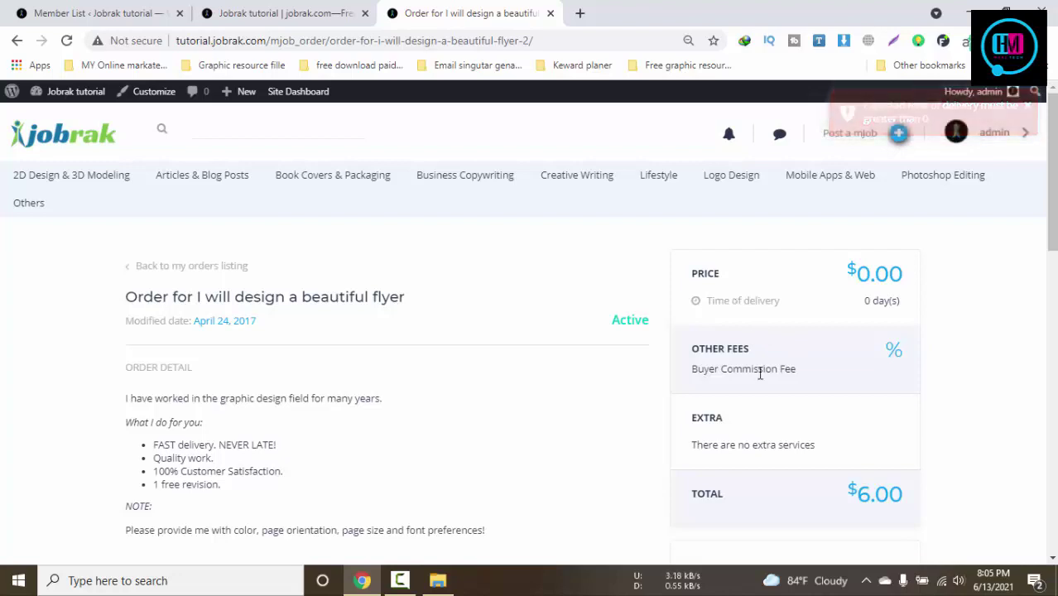
pyautogui.scroll(-2, 520, 308)
pyautogui.scroll(2, 441, 301)
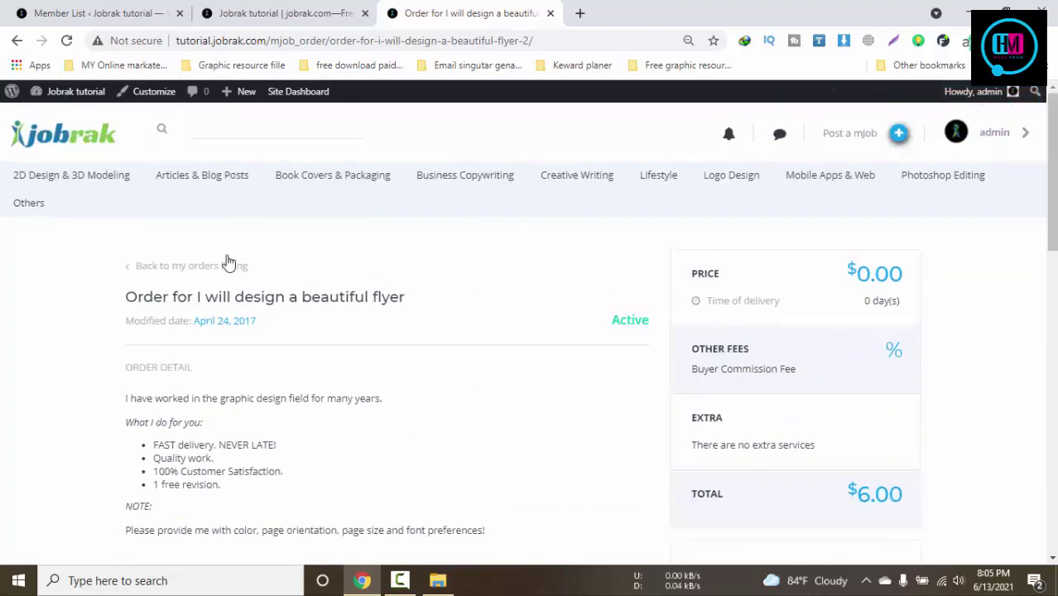
pyautogui.click(171, 270)
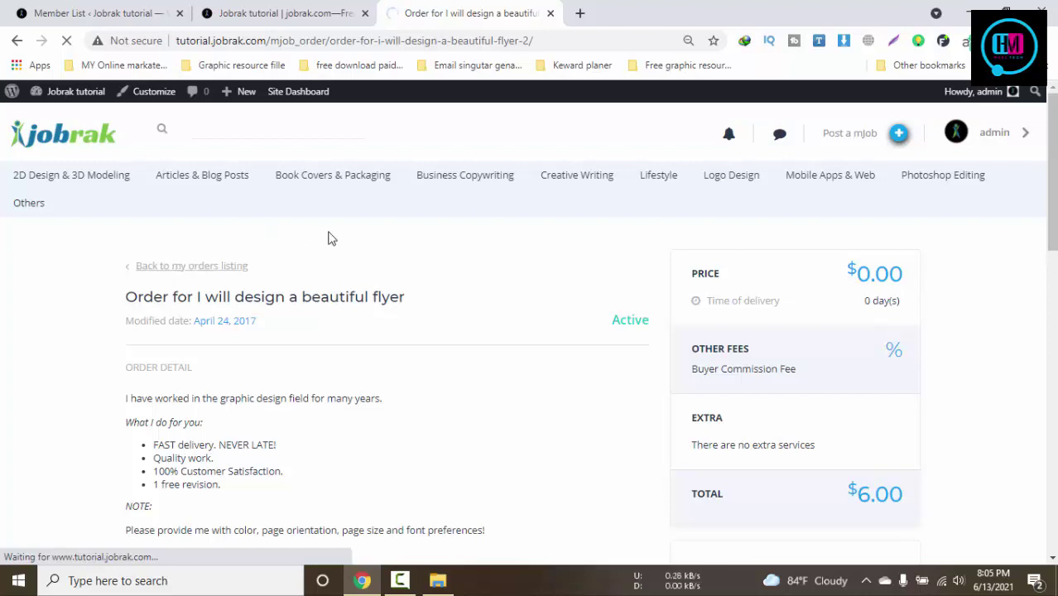
# Scroll through the Jobrak homepage
pyautogui.click(273, 12)
pyautogui.scroll(-10, 464, 260)
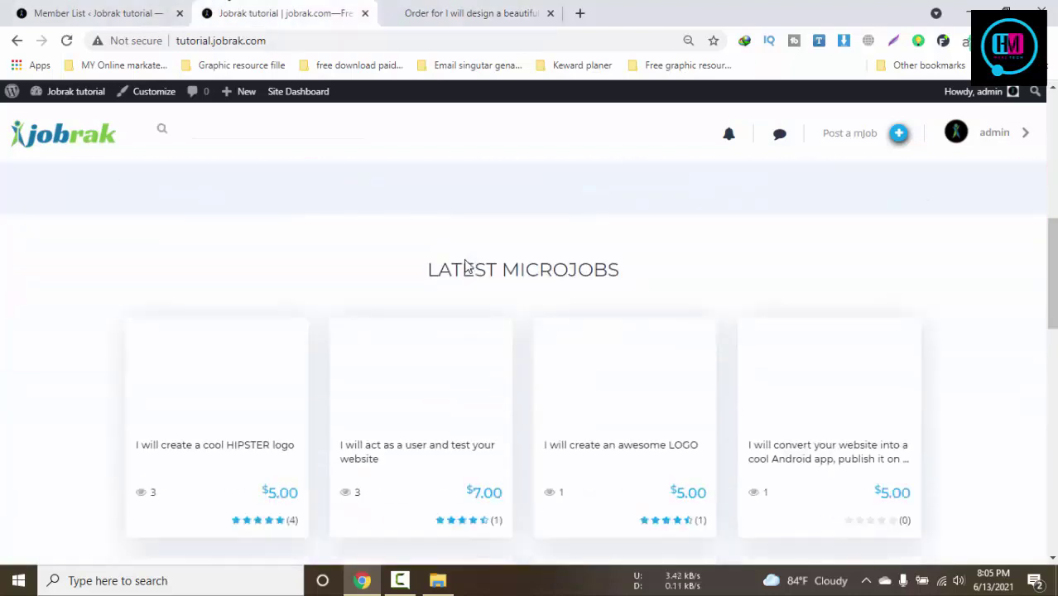
pyautogui.scroll(4, 468, 262)
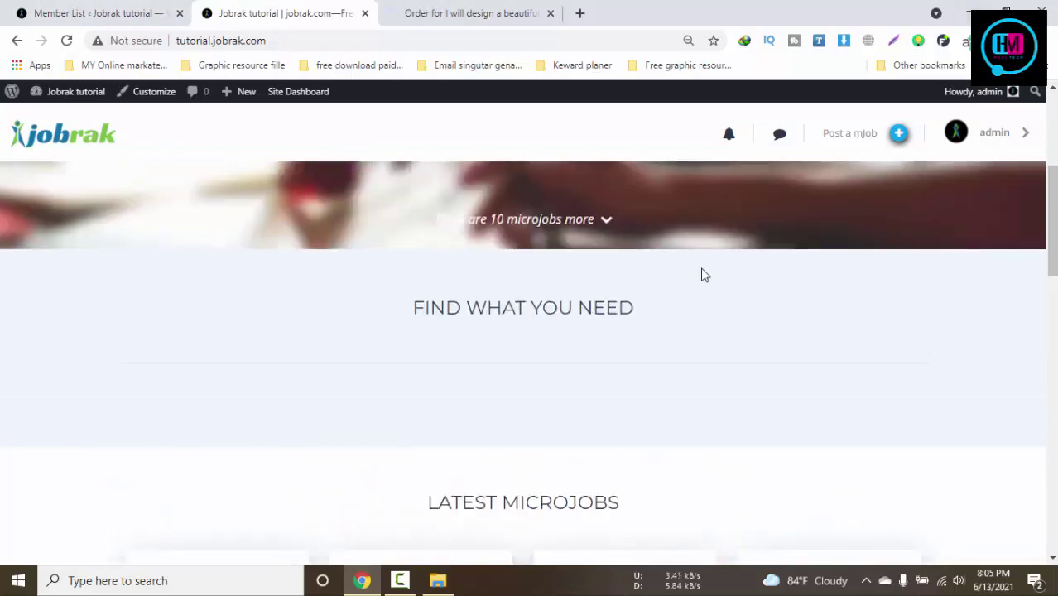
pyautogui.scroll(-1, 699, 278)
pyautogui.scroll(-5, 696, 281)
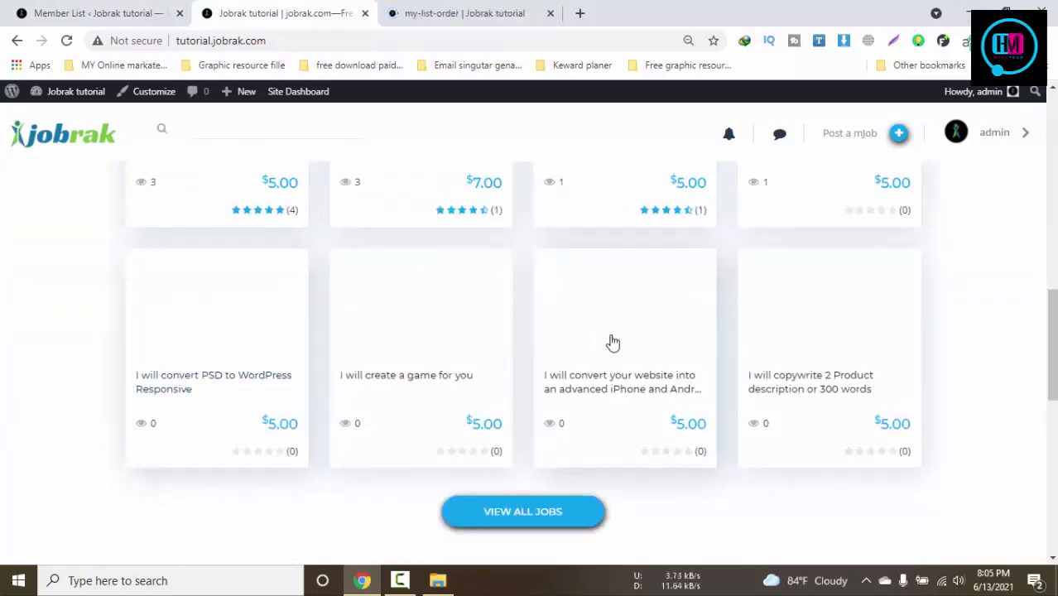
pyautogui.scroll(6, 609, 342)
# Review the two active orders on My Orders & Tasks, return to the dashboard, and open Chrome's menu
pyautogui.click(466, 8)
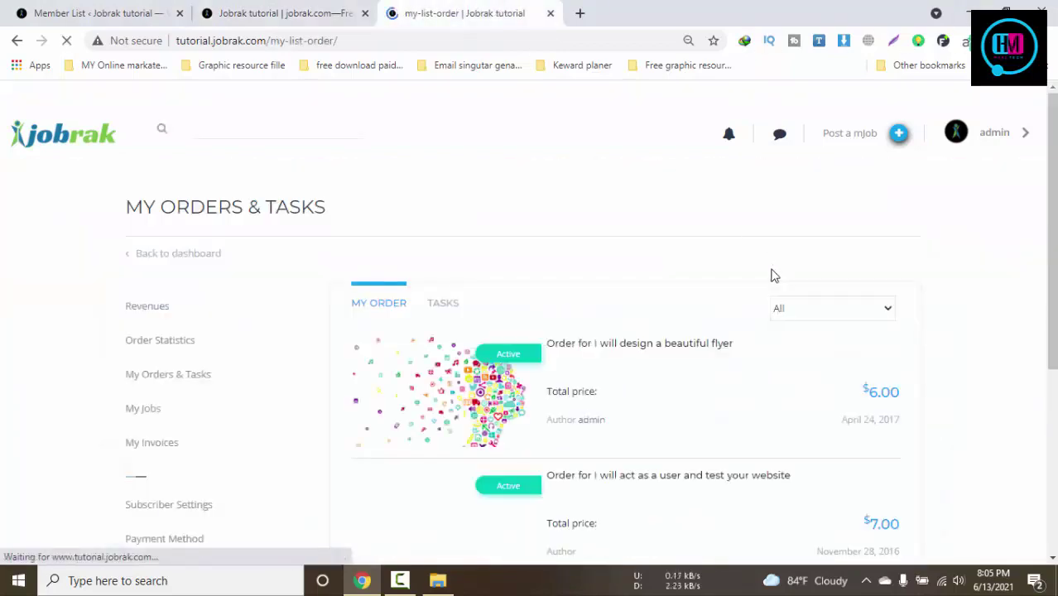
pyautogui.scroll(-3, 579, 302)
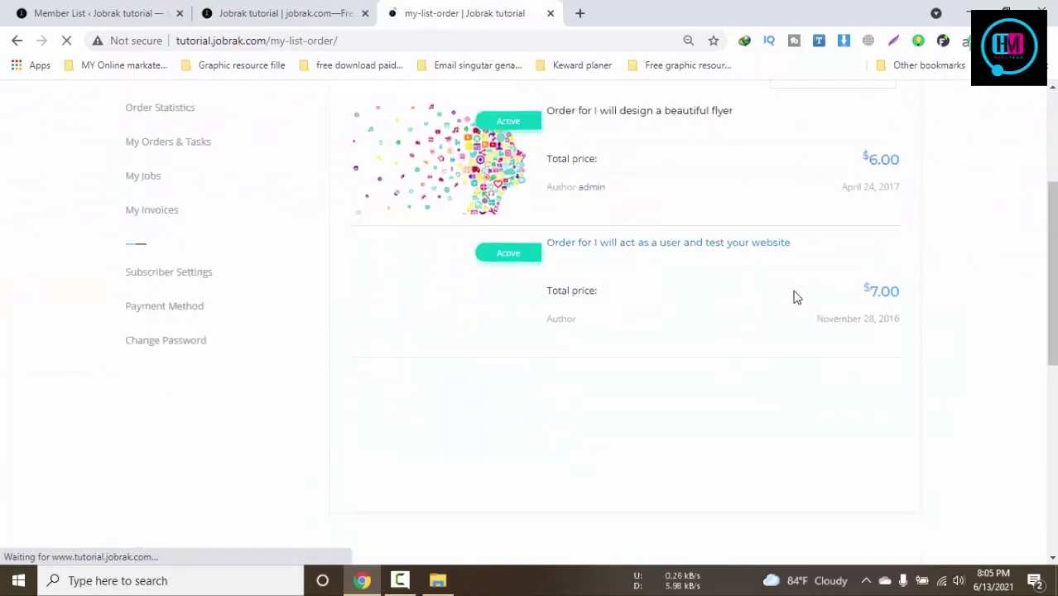
pyautogui.scroll(3, 572, 293)
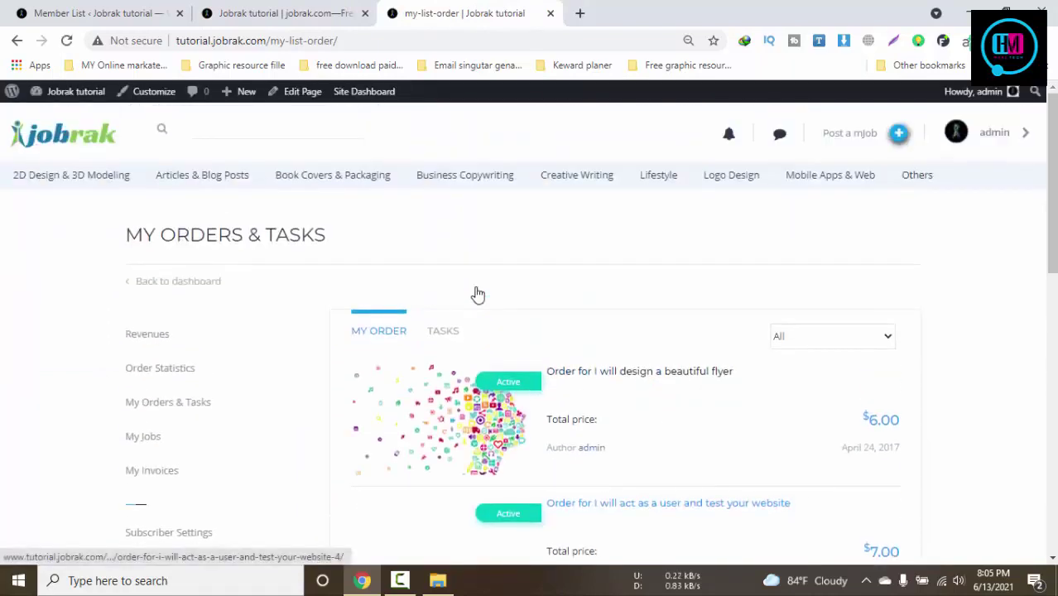
pyautogui.click(183, 282)
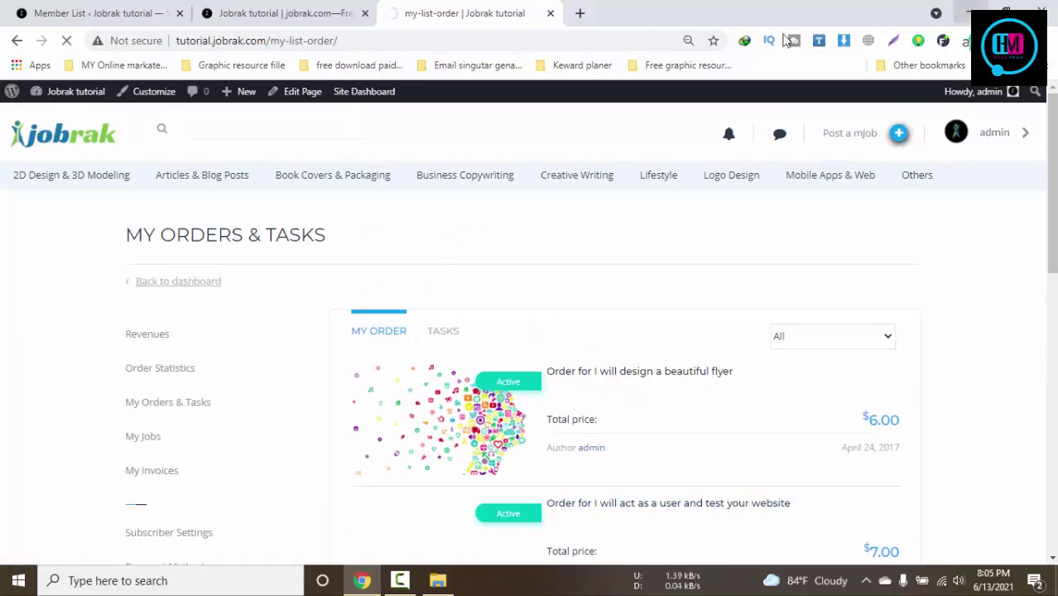
pyautogui.click(1047, 40)
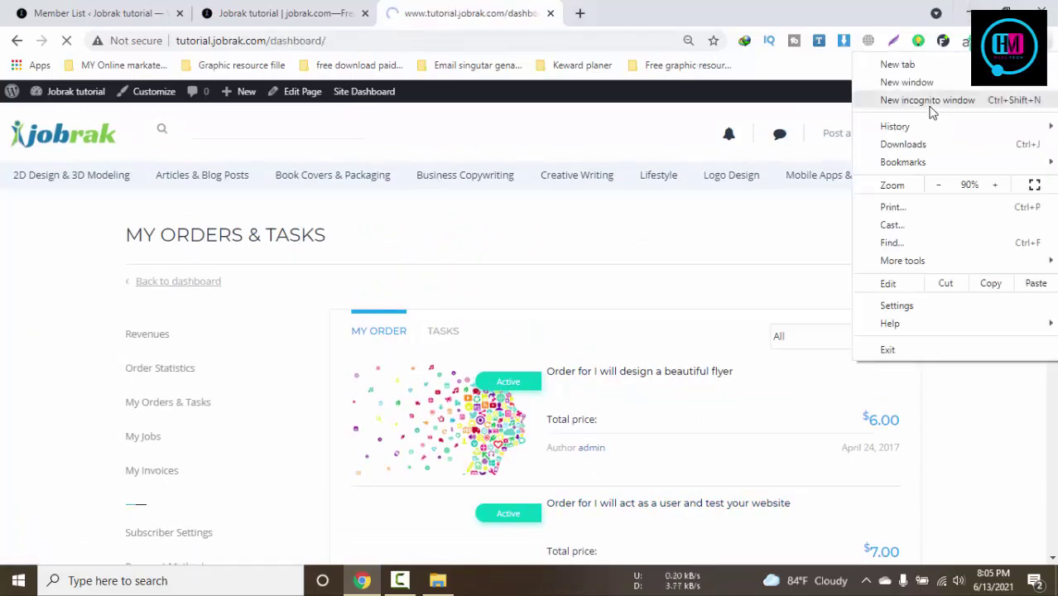
# Search 'tempmail' in a new incognito window, then launch chrome.exe from the desktop
pyautogui.click(928, 103)
pyautogui.write('tem')
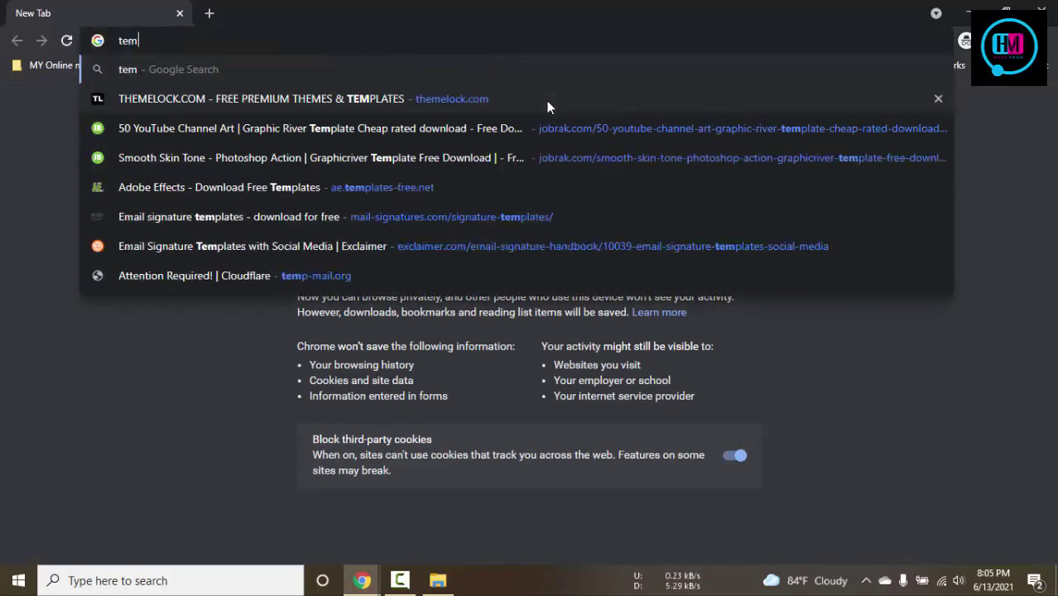
pyautogui.write('pmail')
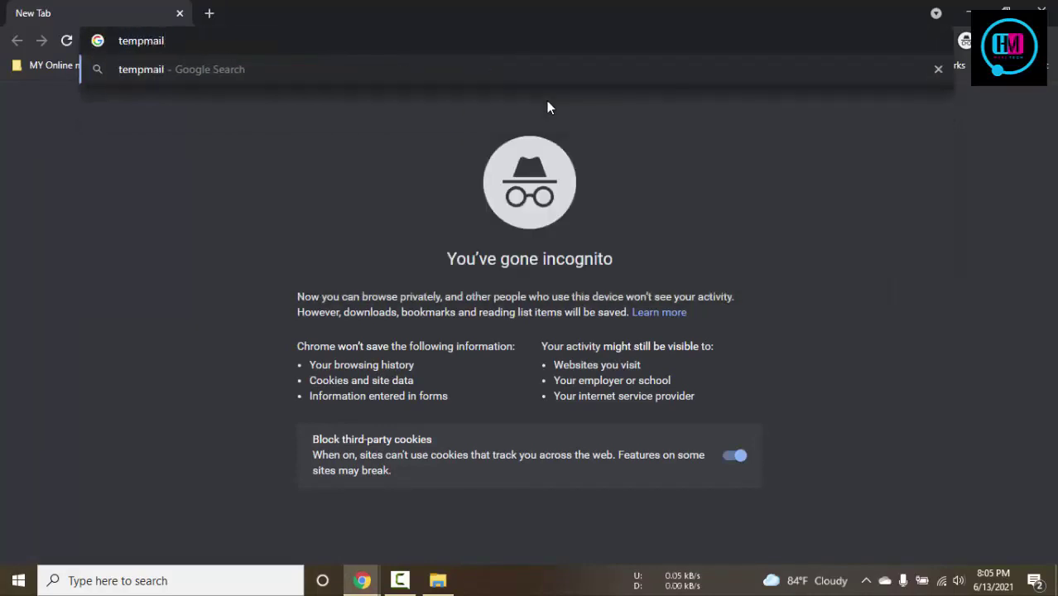
pyautogui.press('Return')
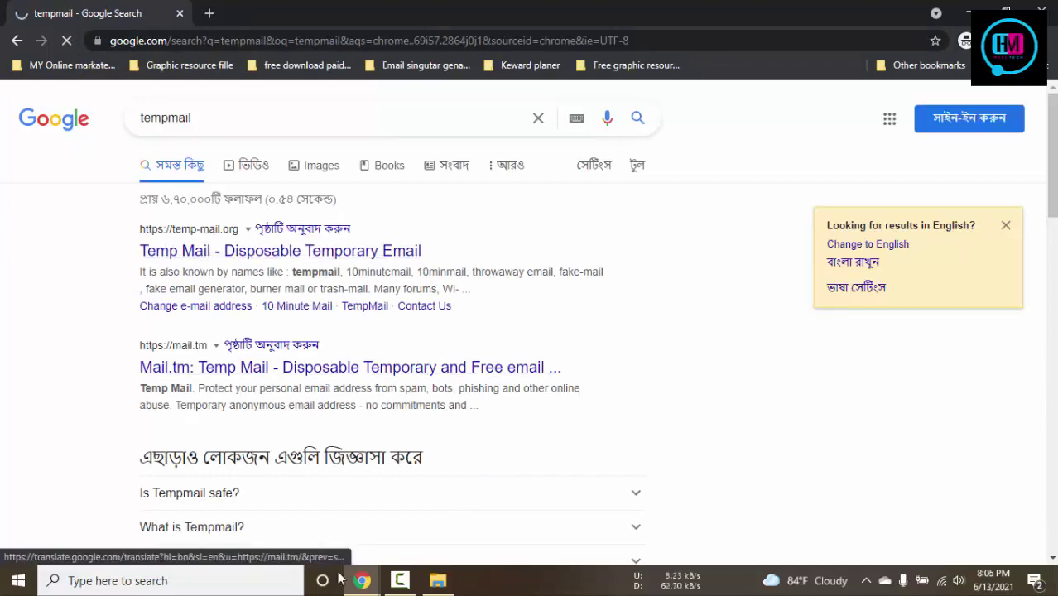
pyautogui.moveTo(362, 580)
pyautogui.click(278, 509)
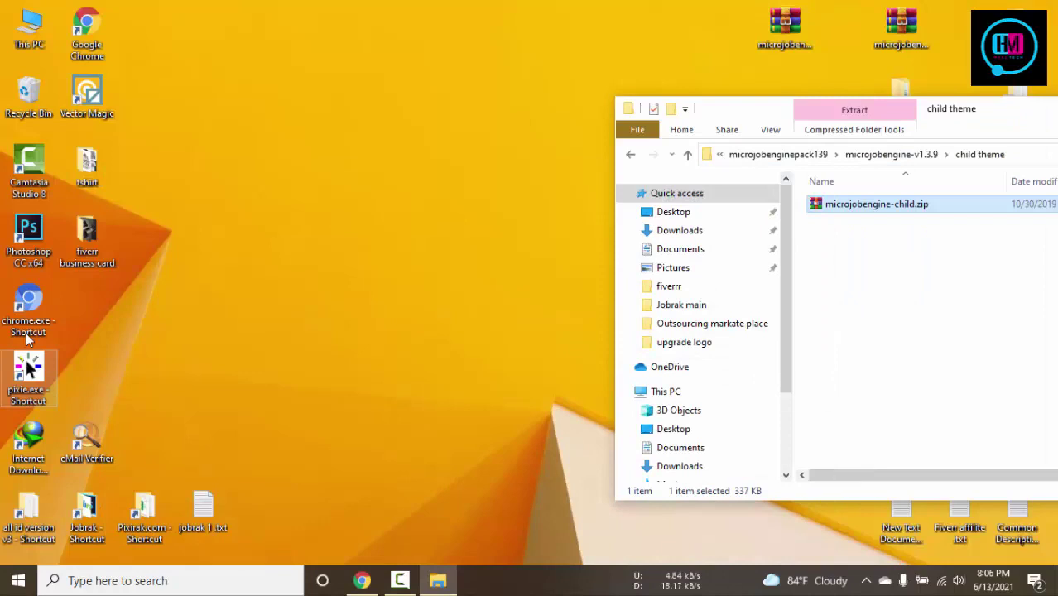
pyautogui.doubleClick(26, 335)
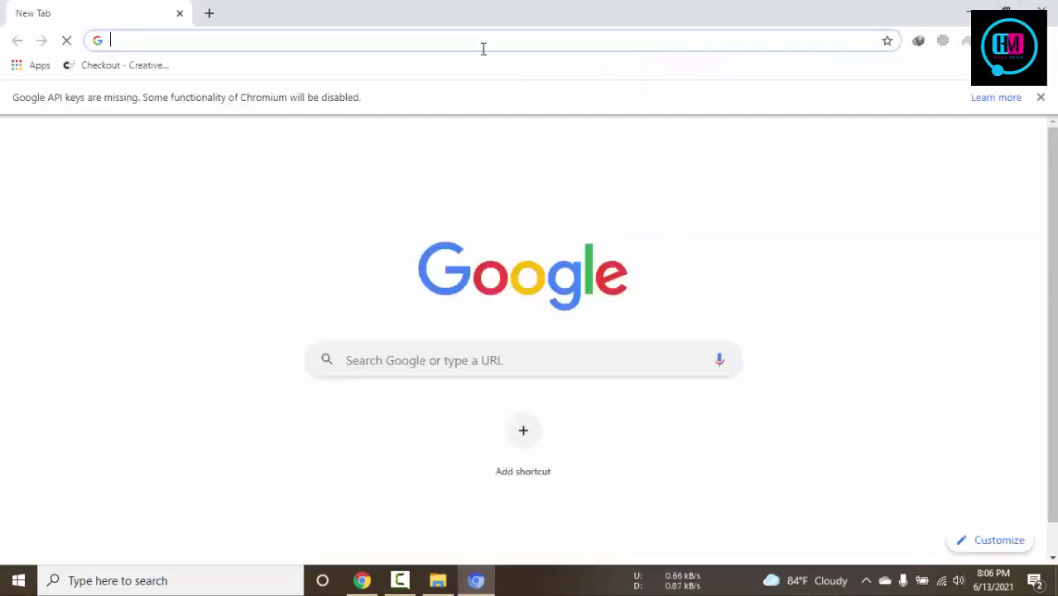
# Search the web for 'temp mail' and tidy the browser and file explorer windows
pyautogui.write('temp')
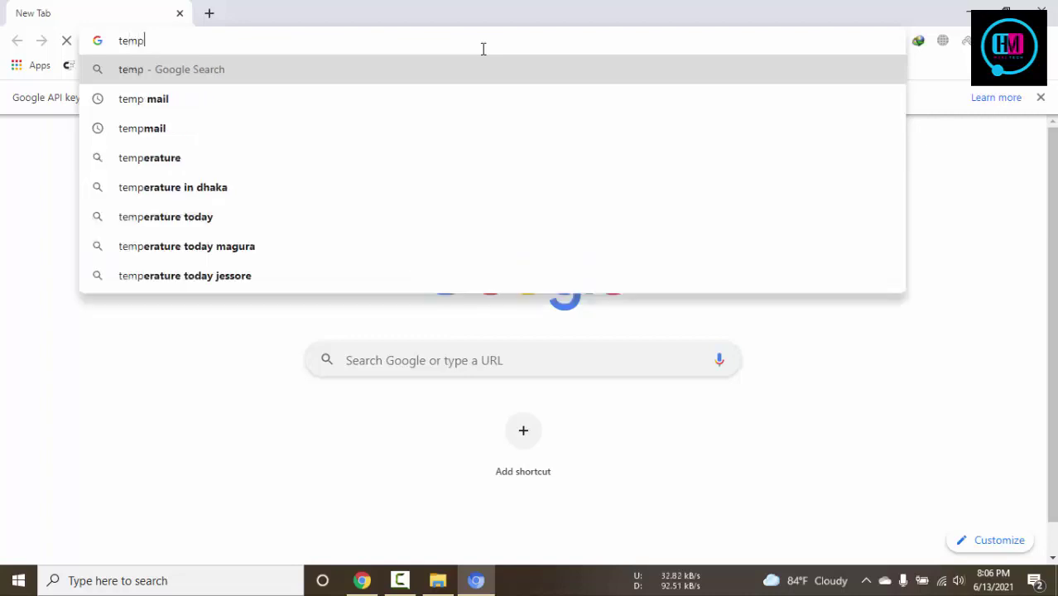
pyautogui.write(' mail')
pyautogui.press('Return')
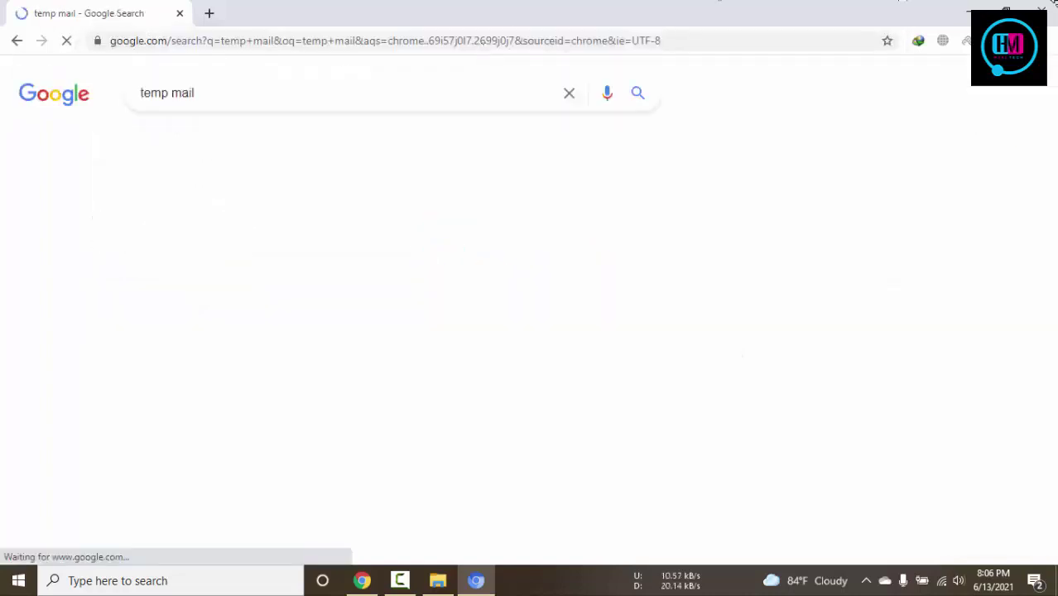
pyautogui.click(970, 11)
pyautogui.click(852, 117)
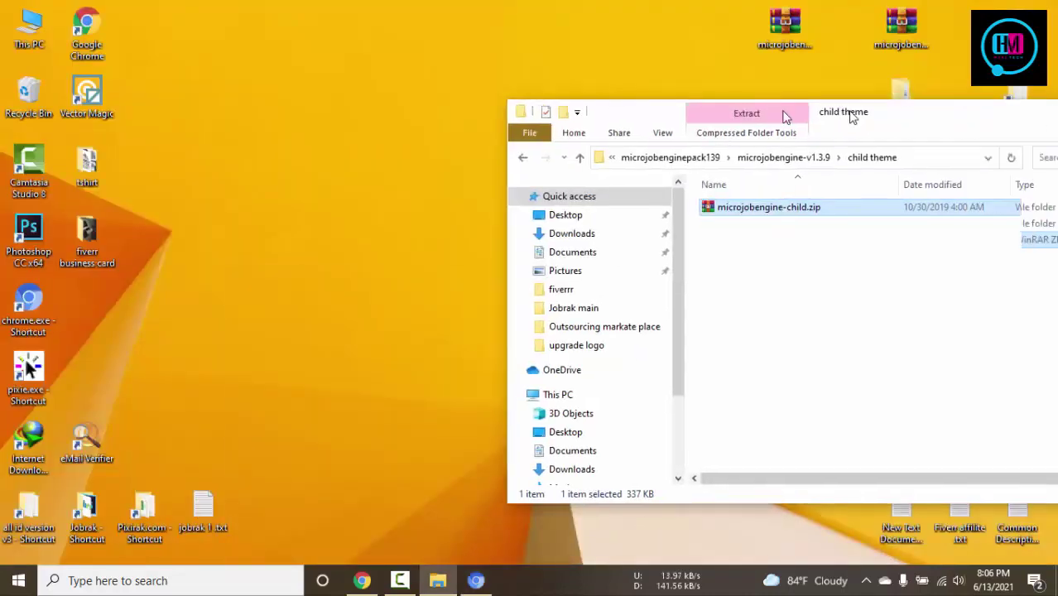
pyautogui.moveTo(853, 117); pyautogui.dragTo(770, 117)
pyautogui.click(970, 119)
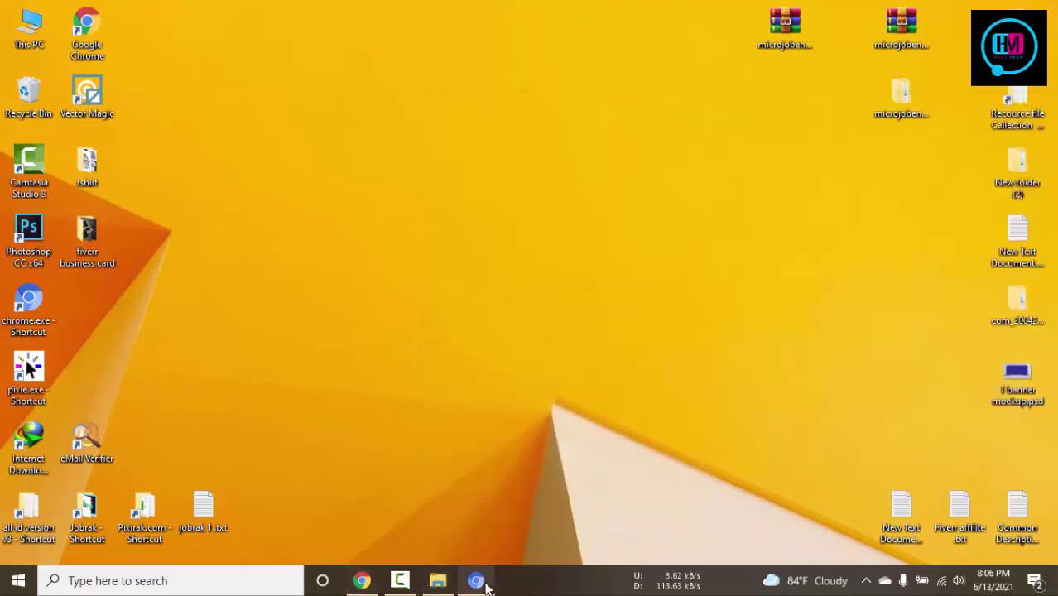
pyautogui.click(477, 581)
# Load the admin dashboard address in a new tab of the other browser window
pyautogui.click(208, 12)
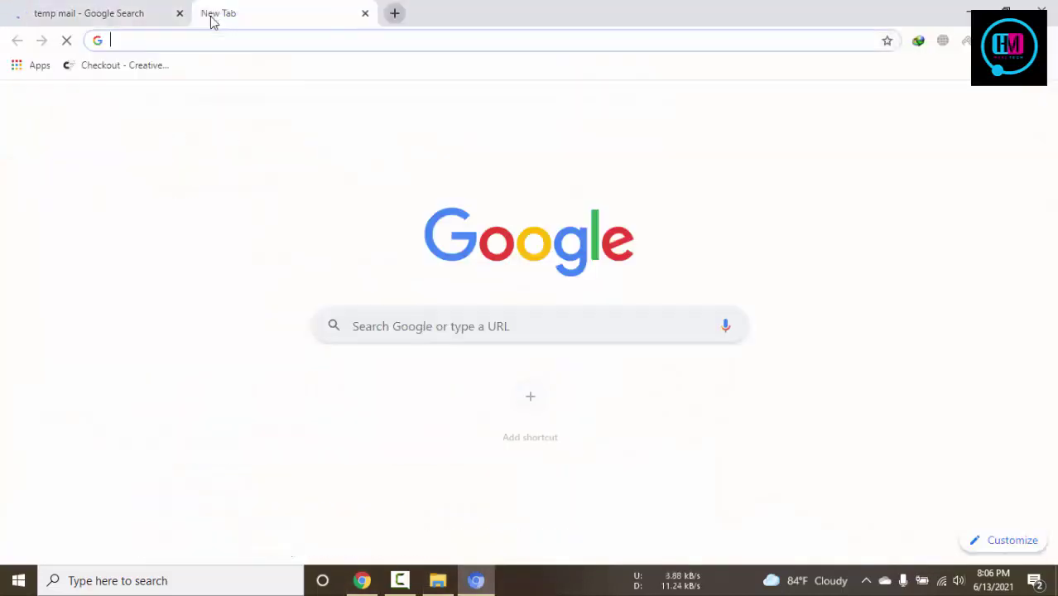
pyautogui.write('tut')
pyautogui.press('BackSpace')
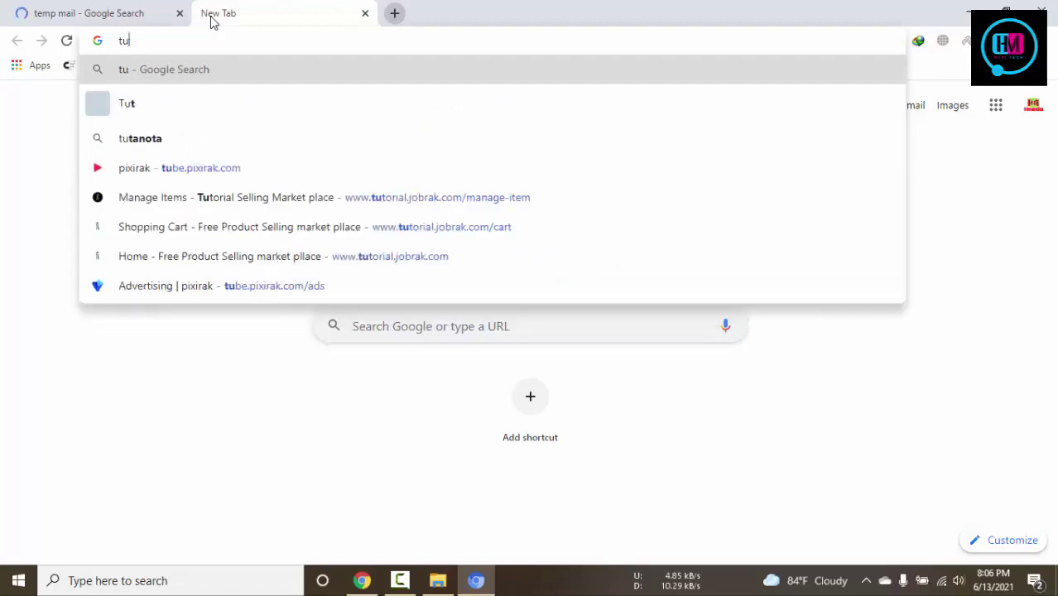
pyautogui.press('BackSpace')
pyautogui.press('BackSpace')
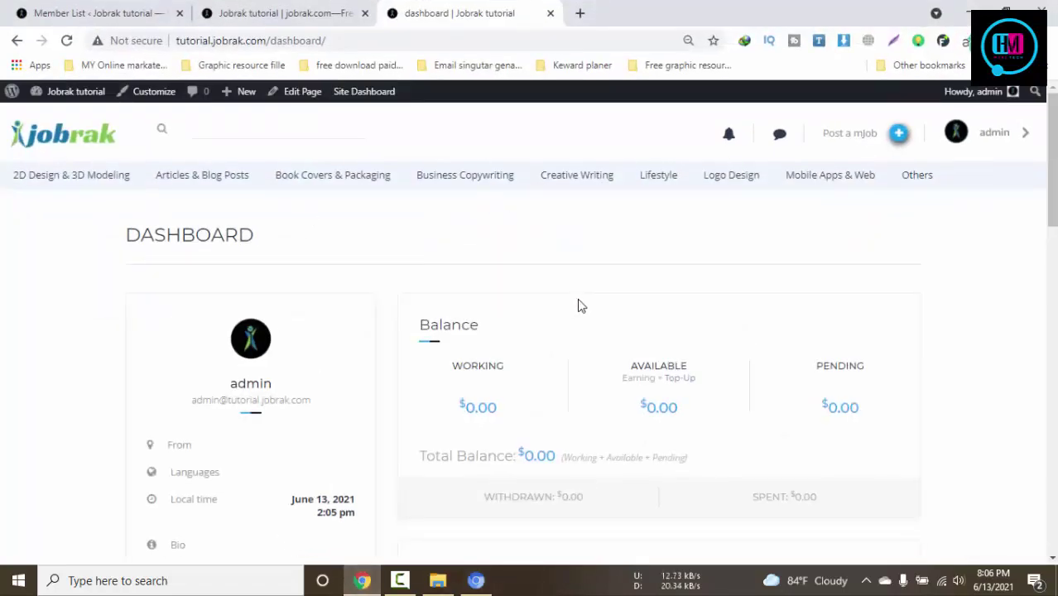
pyautogui.click(243, 39)
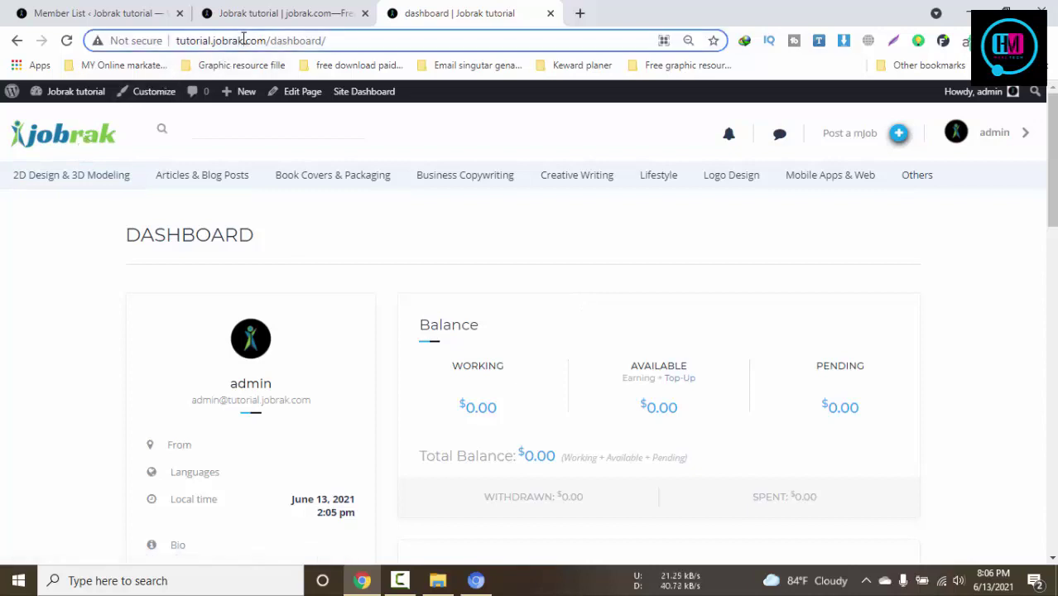
pyautogui.click(476, 580)
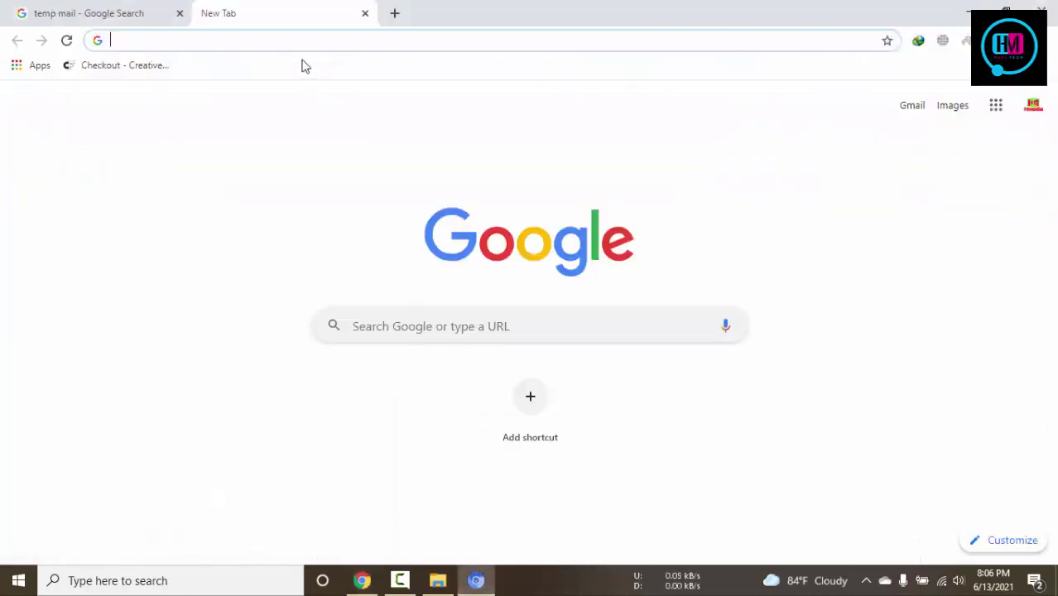
pyautogui.write('http://www.tutorial.jobrak.com/dashboard/')
pyautogui.press('Return')
# Open the Temp Mail disposable e-mail site from the search results
pyautogui.click(79, 14)
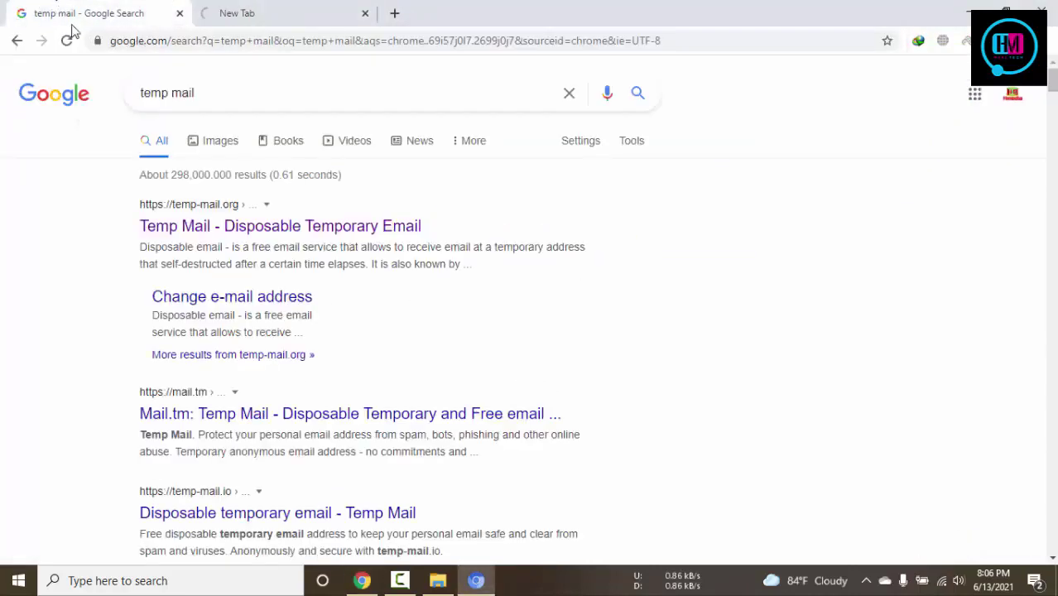
pyautogui.click(235, 228)
pyautogui.click(214, 11)
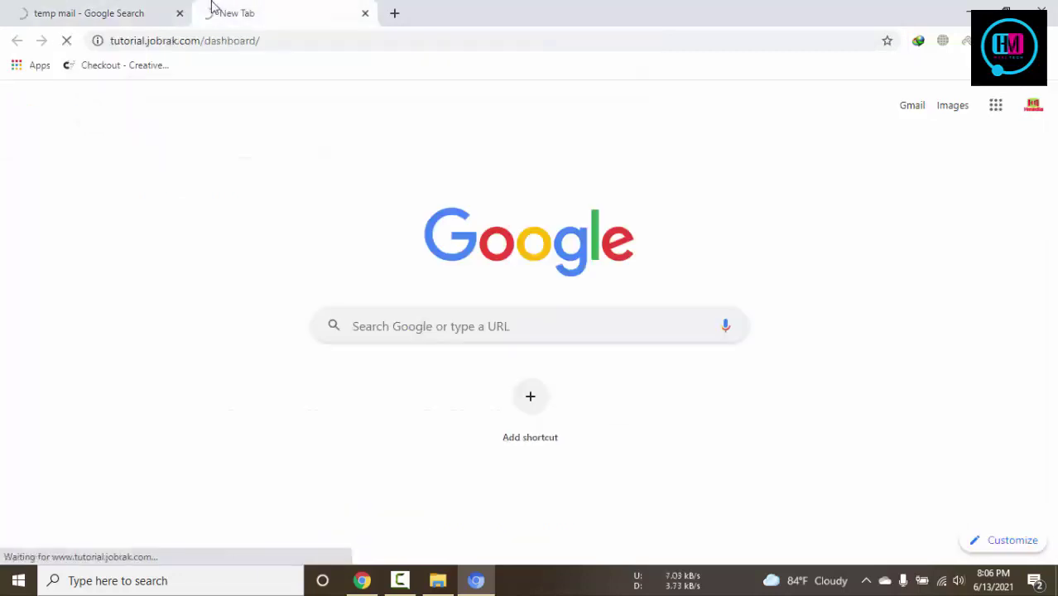
pyautogui.click(55, 5)
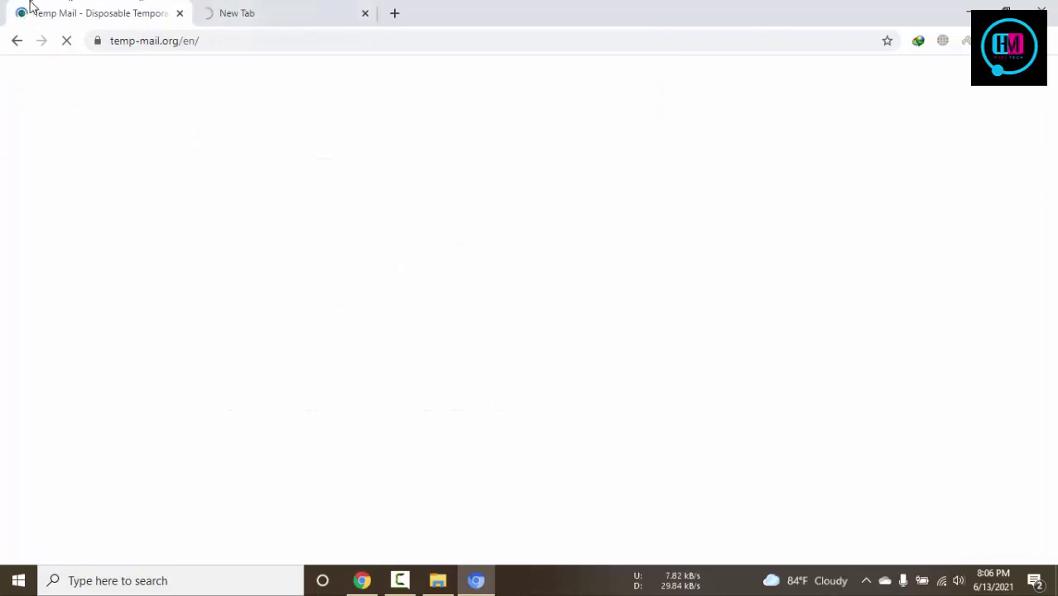
pyautogui.click(213, 8)
# Close the Jobrak home page tab, leaving the Member List admin page
pyautogui.click(362, 580)
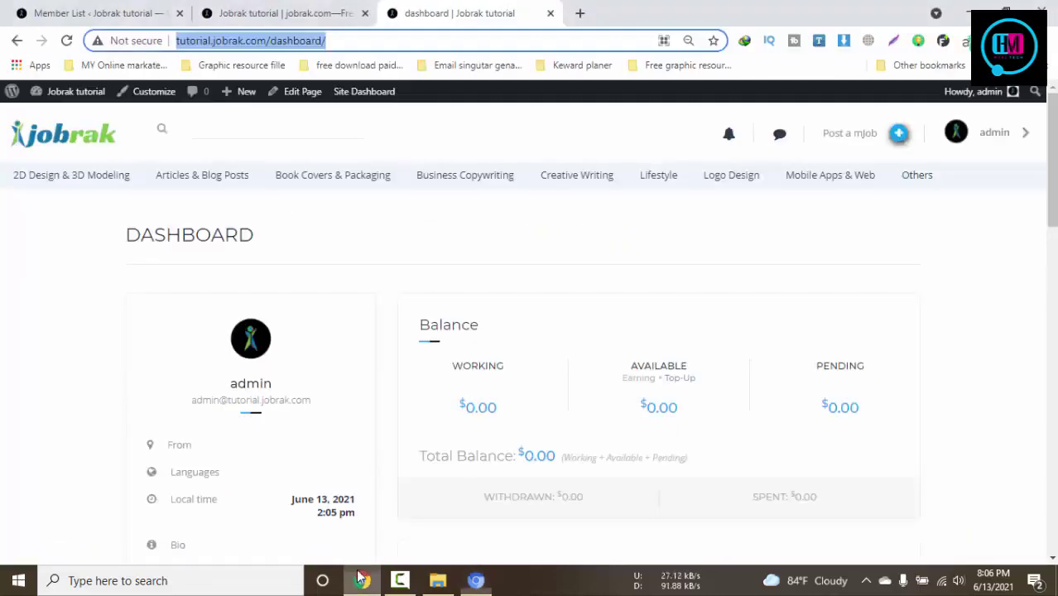
pyautogui.scroll(-2, 493, 338)
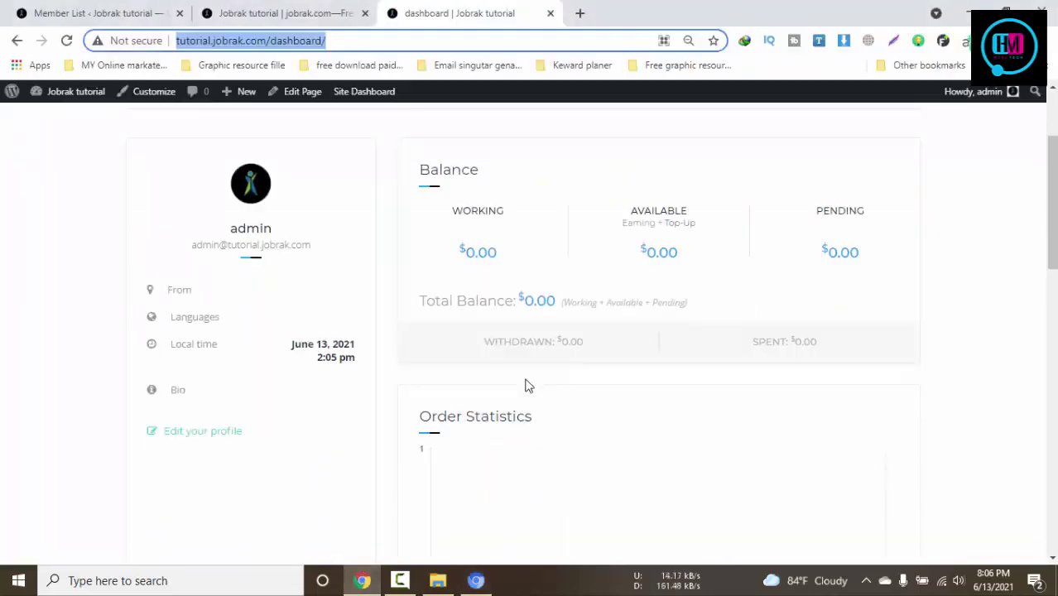
pyautogui.scroll(2, 525, 386)
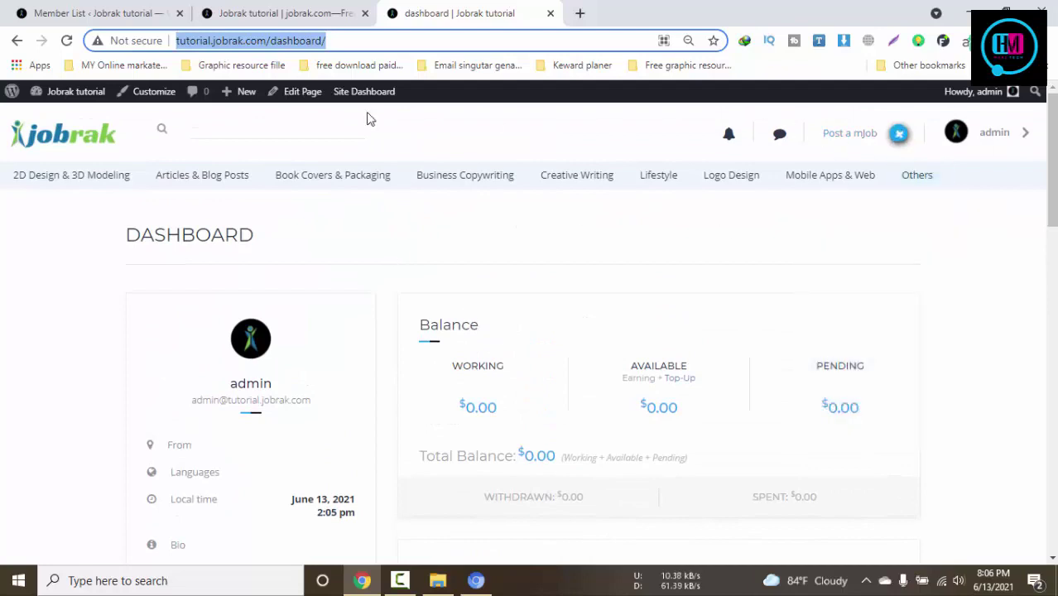
pyautogui.click(137, 13)
pyautogui.click(331, 13)
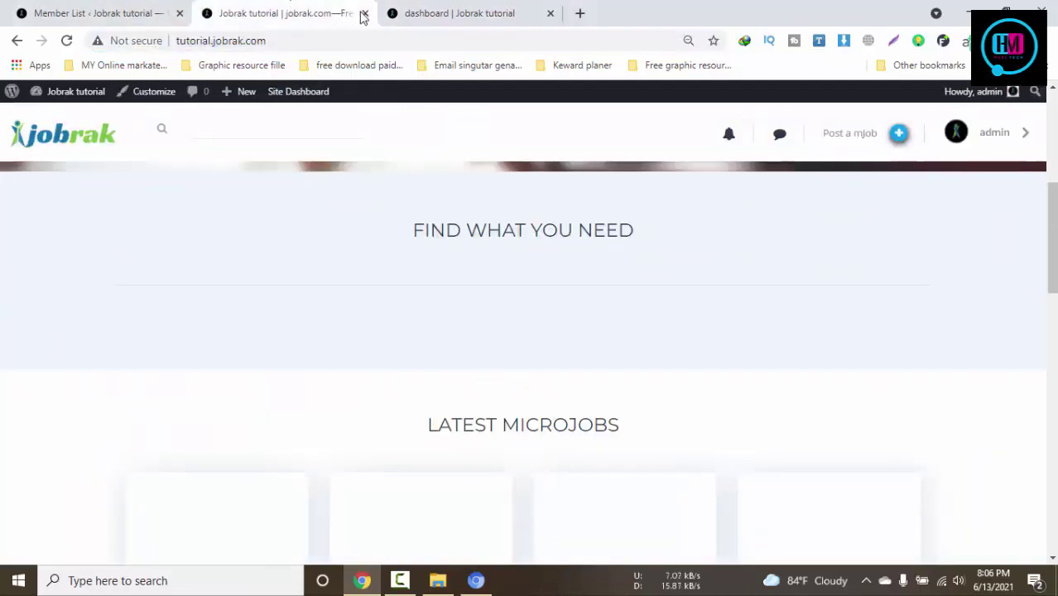
pyautogui.click(363, 13)
pyautogui.click(158, 13)
# Start loading the Post a mJob form from the admin dashboard
pyautogui.scroll(2, 352, 373)
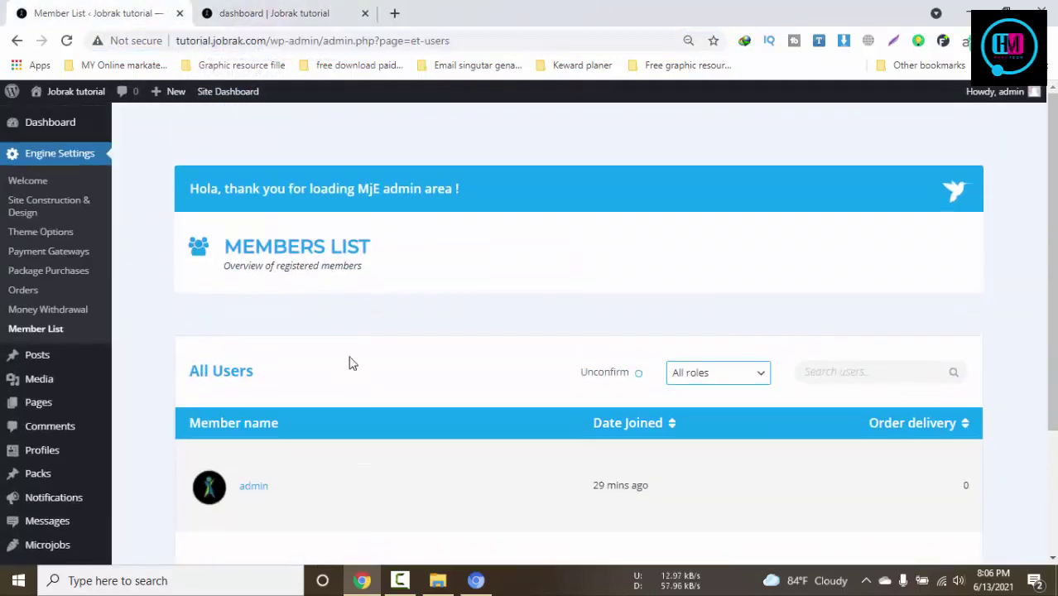
pyautogui.click(294, 12)
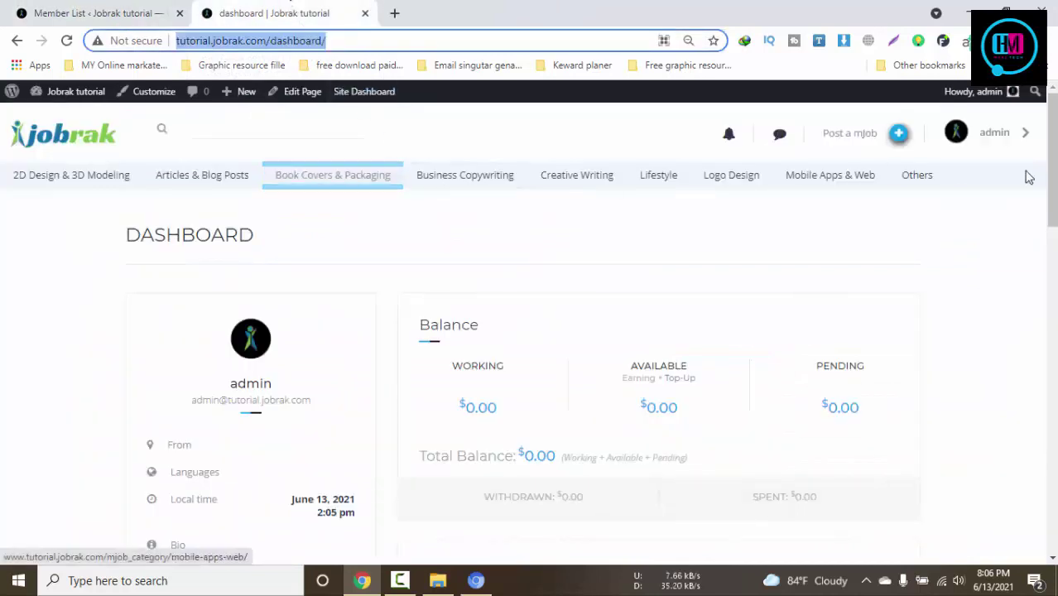
pyautogui.click(887, 141)
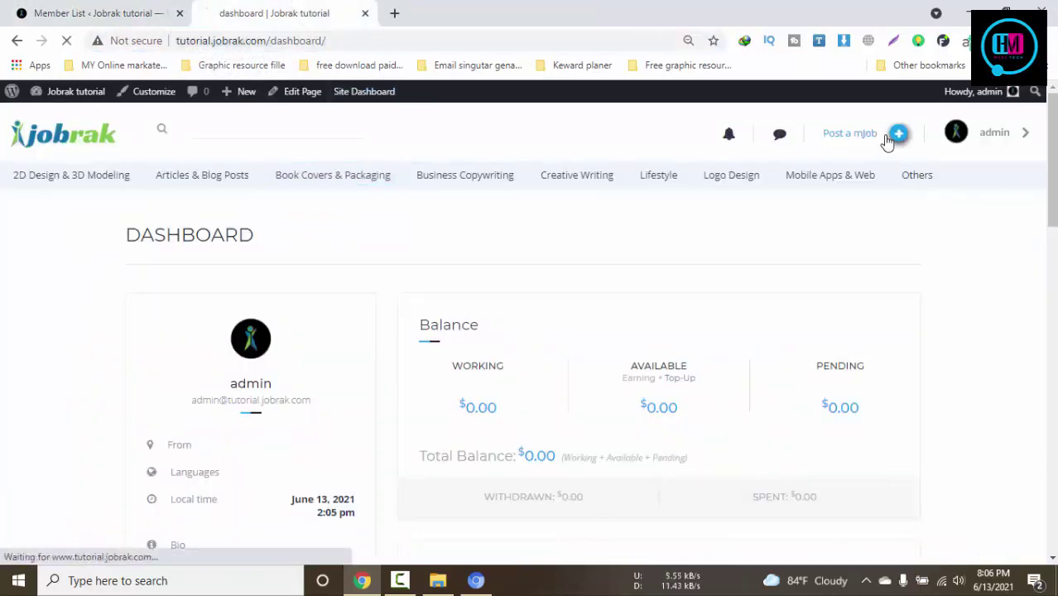
pyautogui.click(477, 582)
pyautogui.click(477, 582)
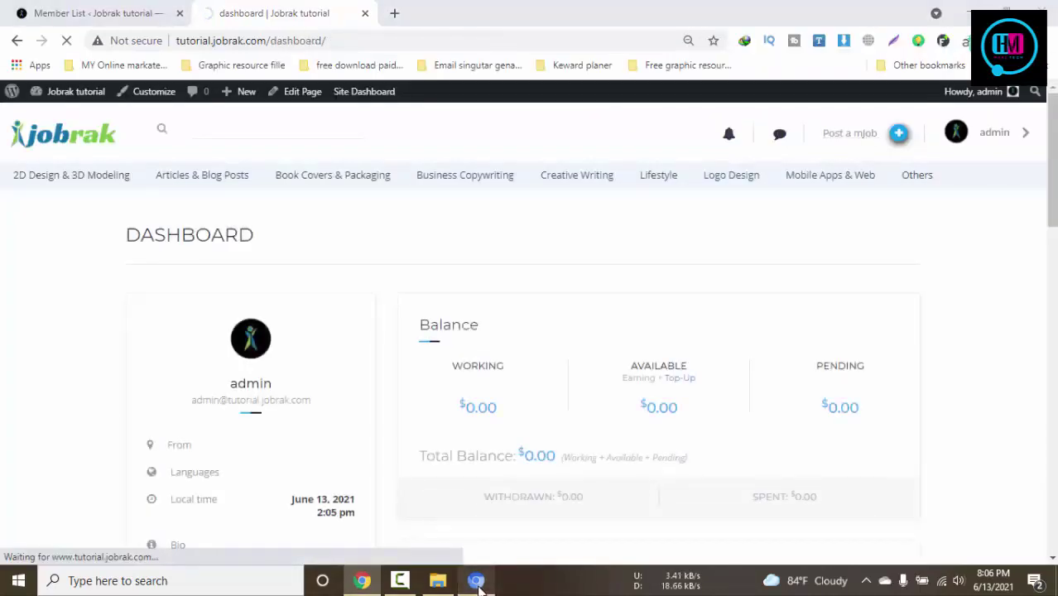
pyautogui.click(477, 581)
pyautogui.click(477, 582)
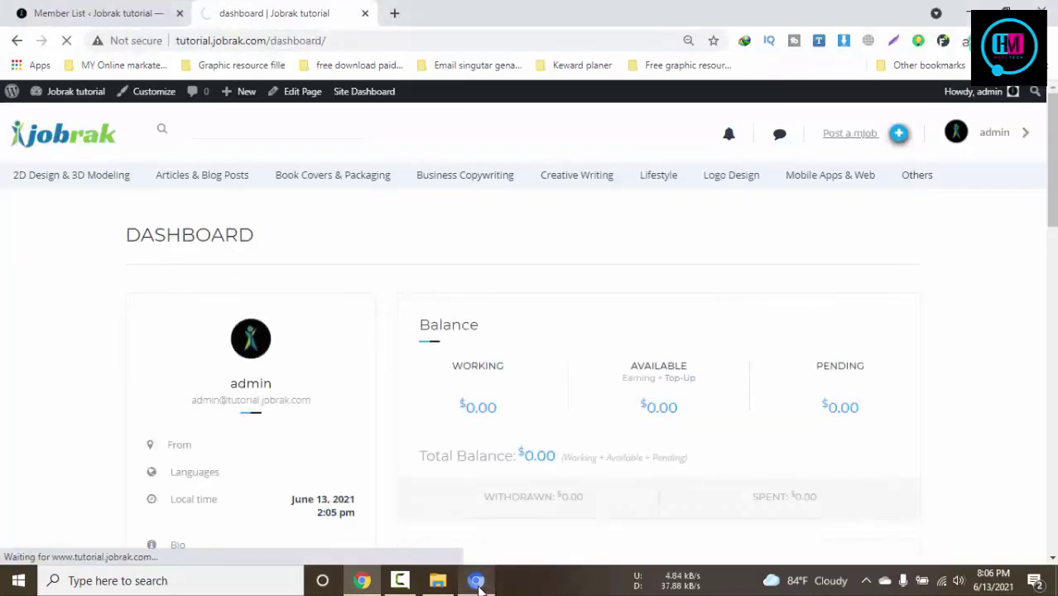
pyautogui.click(137, 11)
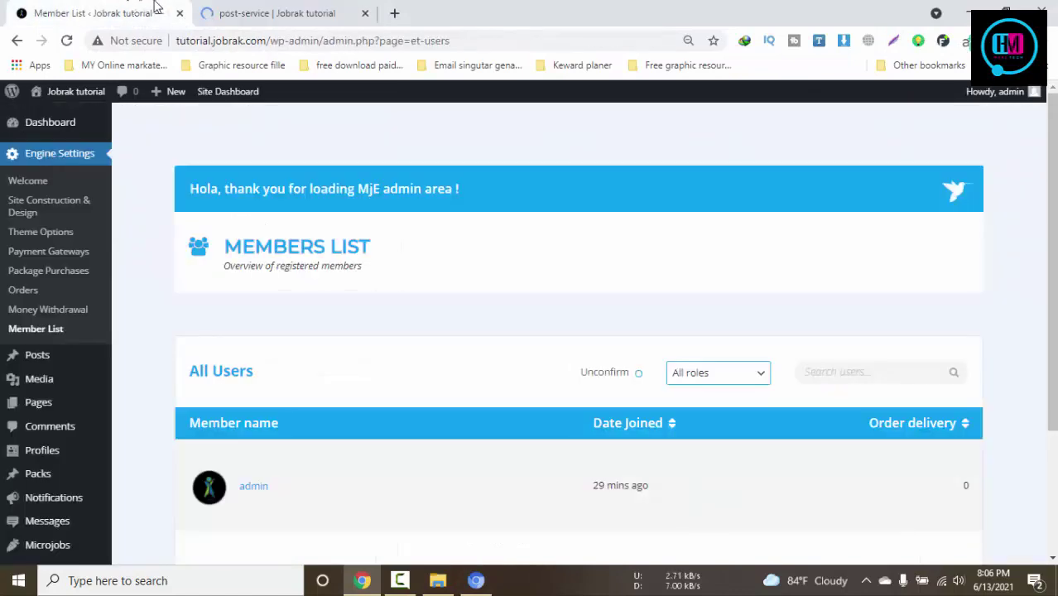
# Enter the job name offering help and the 'best quality tutorial and service'
pyautogui.click(270, 9)
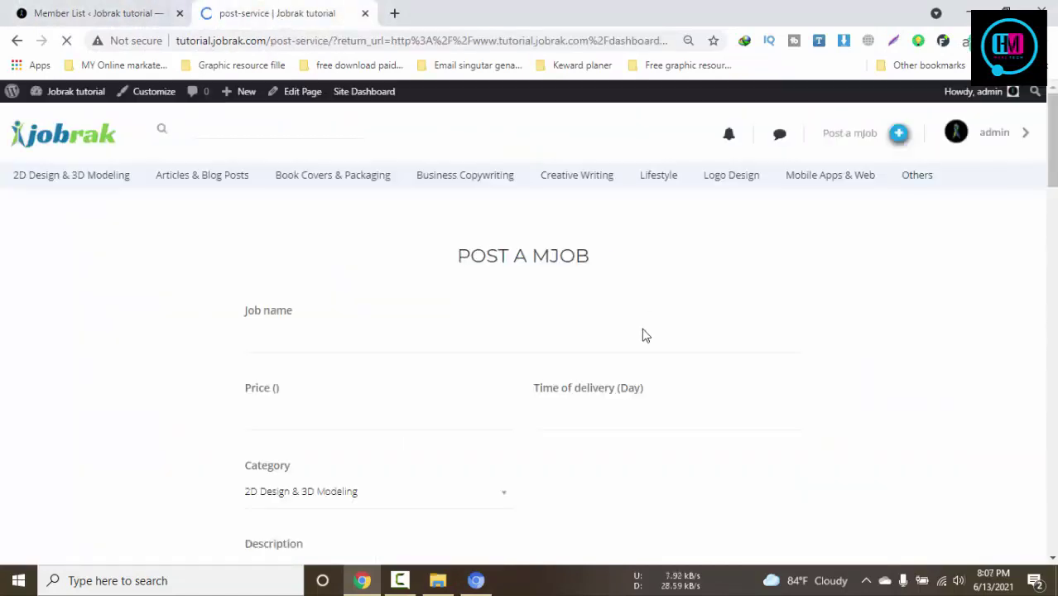
pyautogui.click(304, 339)
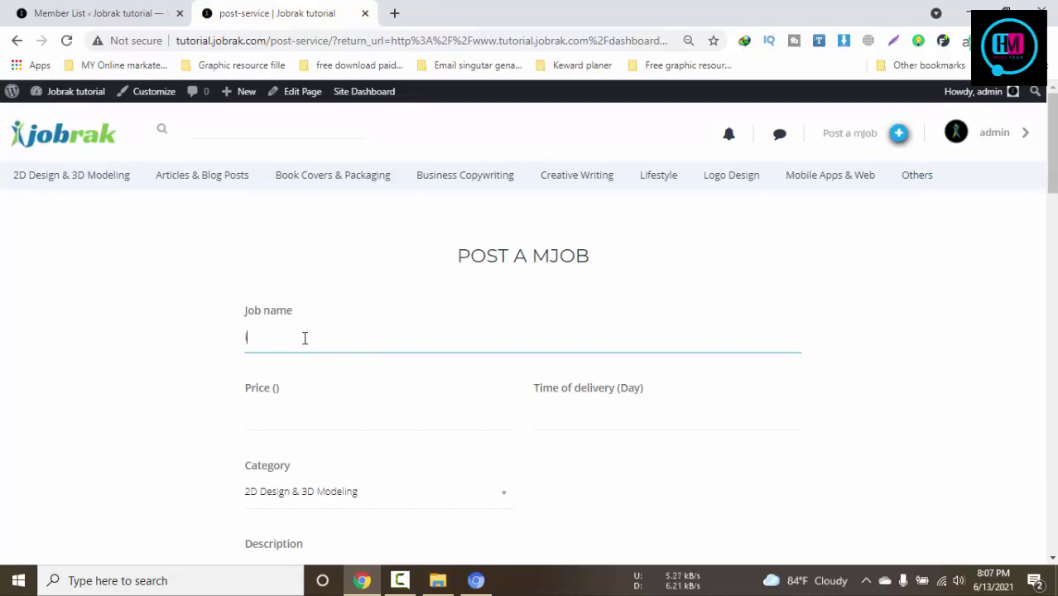
pyautogui.write('i need help f')
pyautogui.write('or your if you you sta')
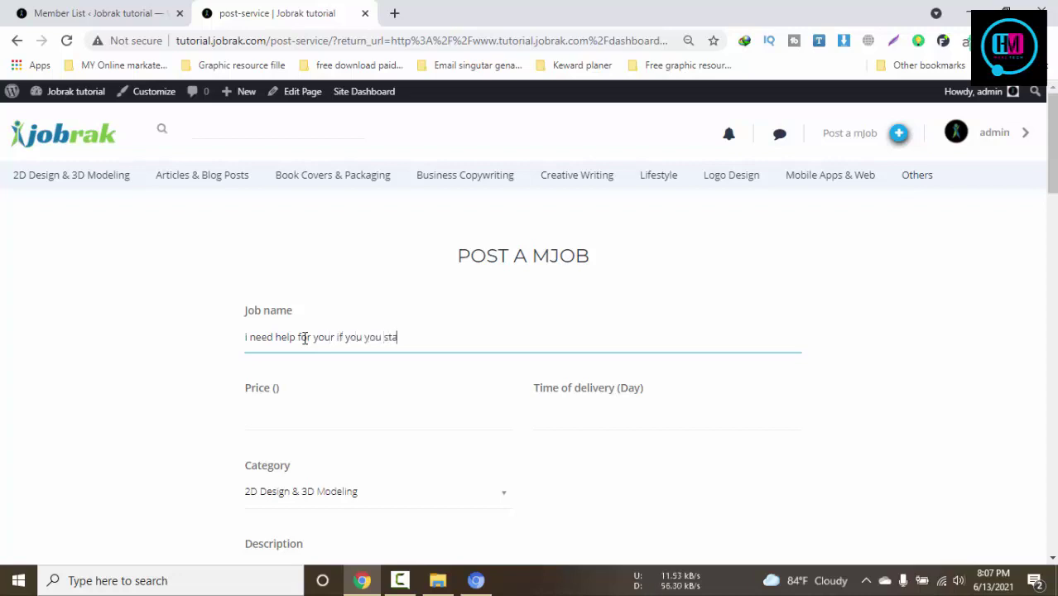
pyautogui.write('y connect we will')
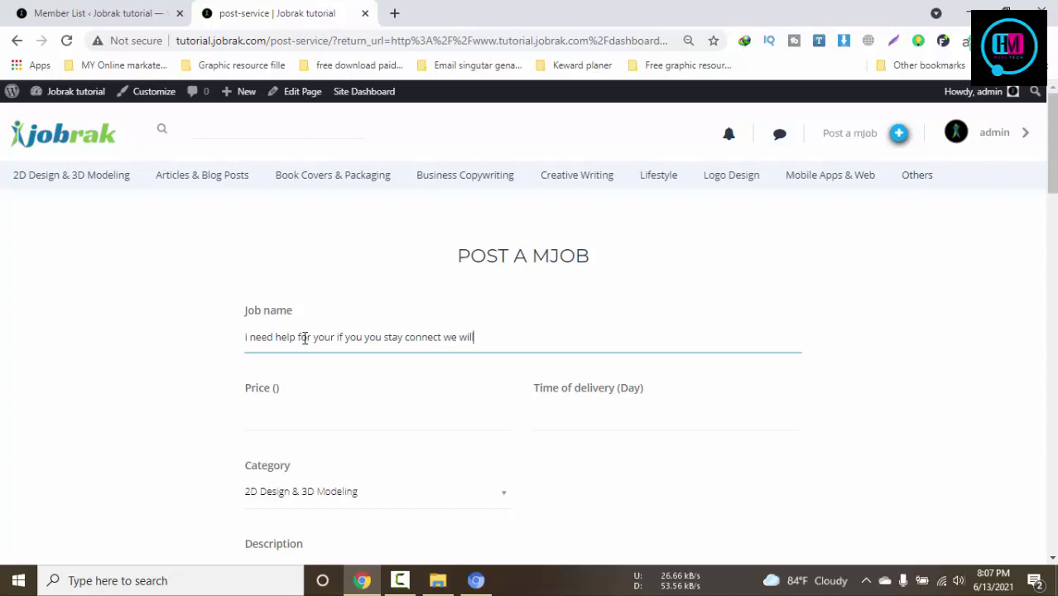
pyautogui.write(' giove you bes')
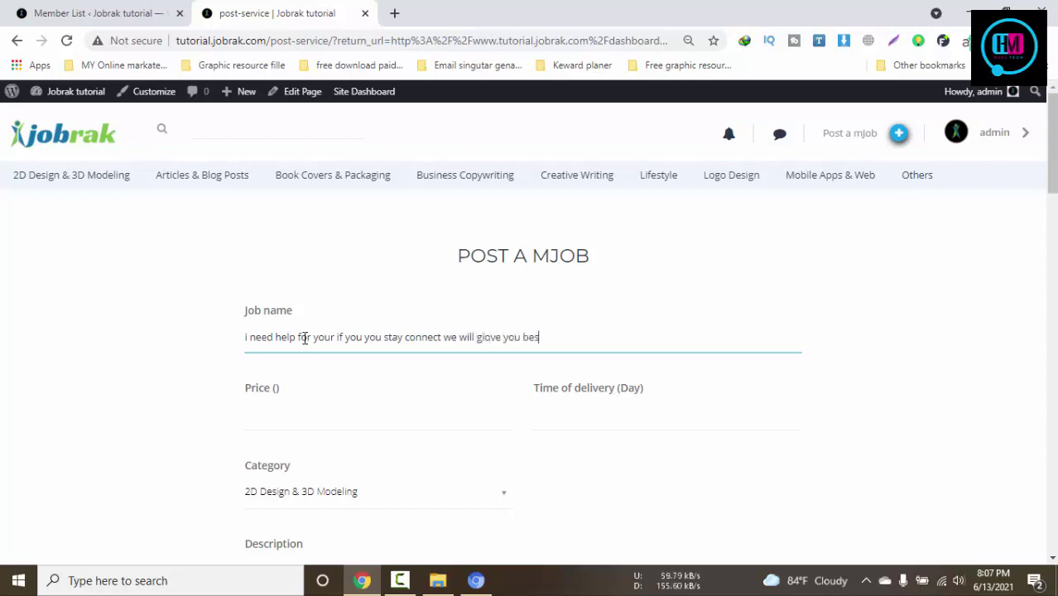
pyautogui.write('t qulity tutorial and')
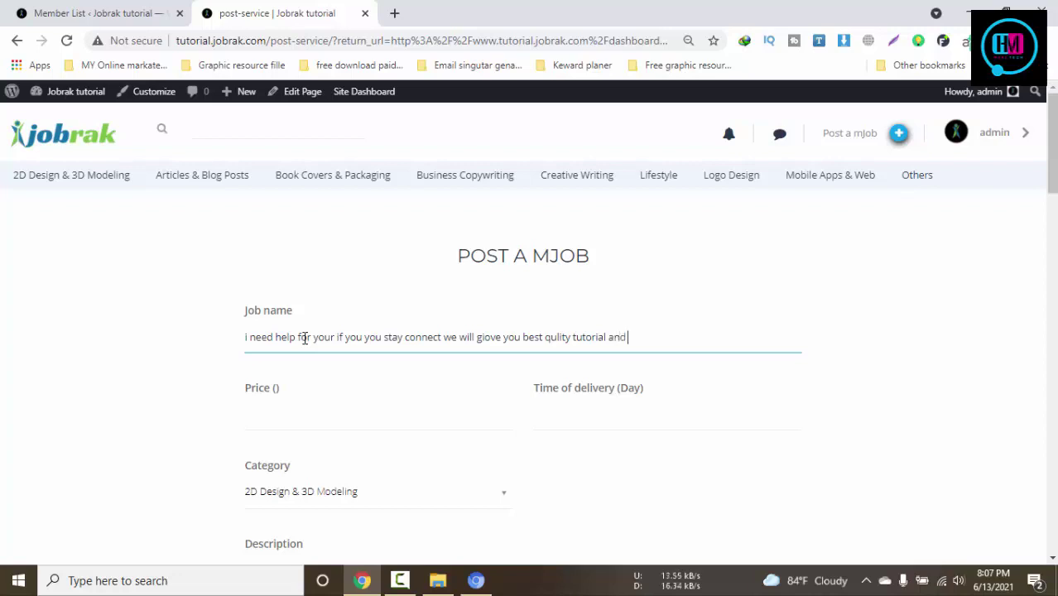
pyautogui.write('ervice')
# Set price 5 and 5-day delivery, and write 'test' as the description
pyautogui.click(303, 418)
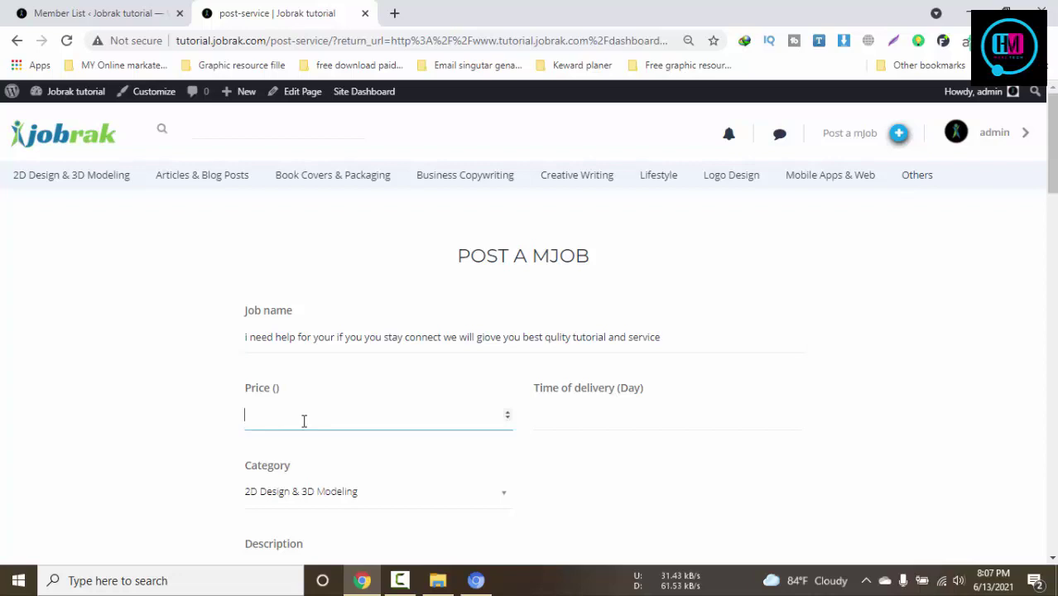
pyautogui.click(602, 416)
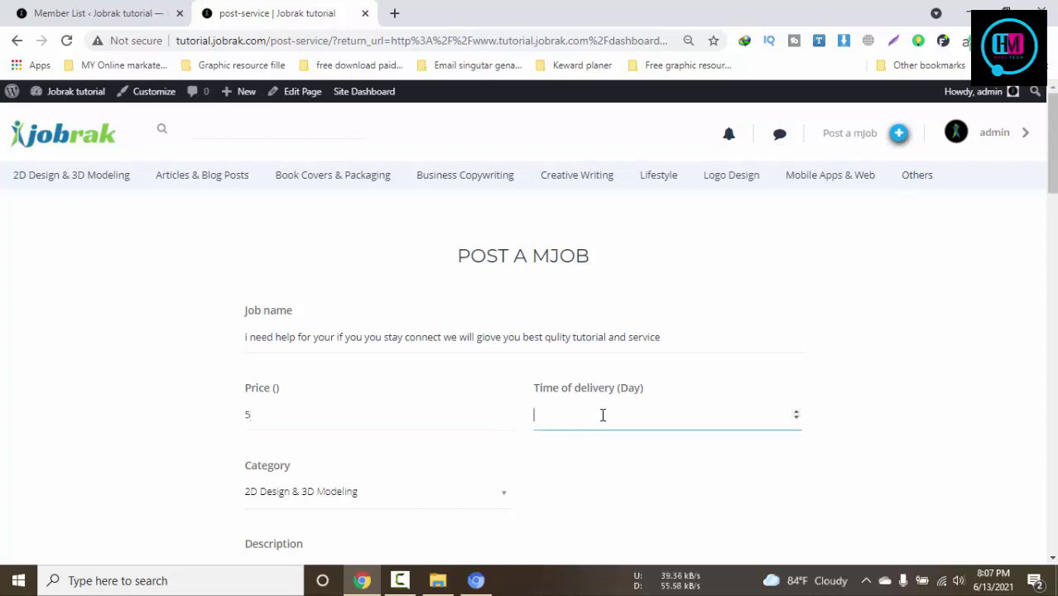
pyautogui.scroll(-2, 350, 378)
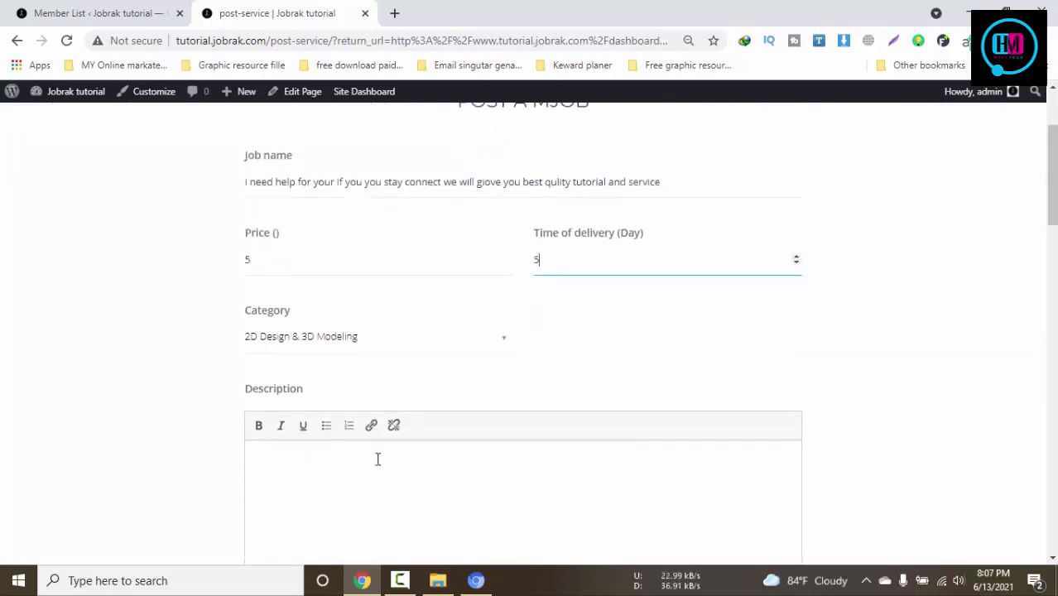
pyautogui.click(378, 456)
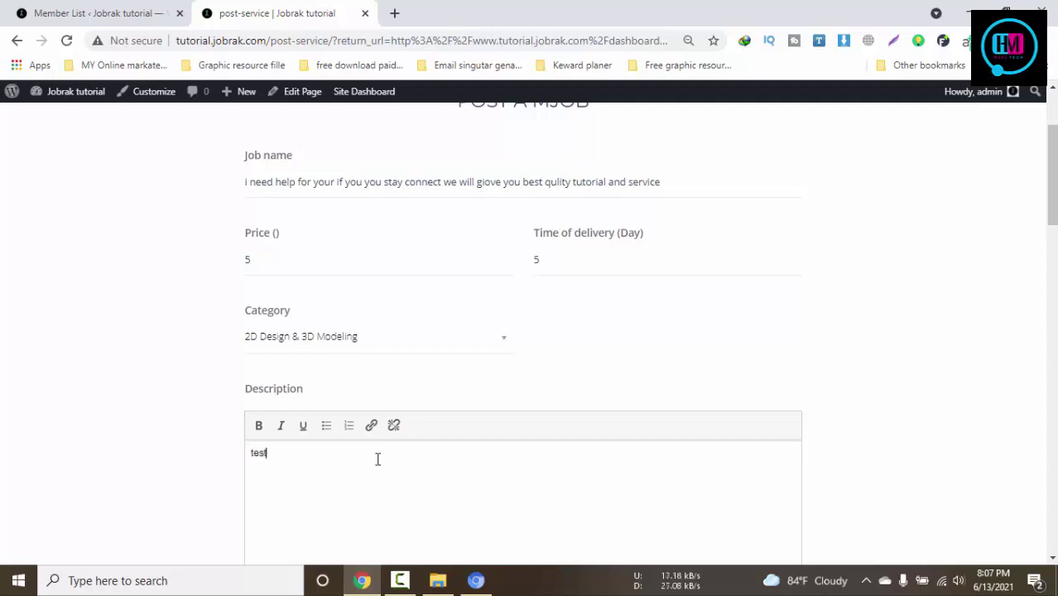
# Try adding fave-500-500.png to the gallery, which gets rejected
pyautogui.scroll(-3, 497, 455)
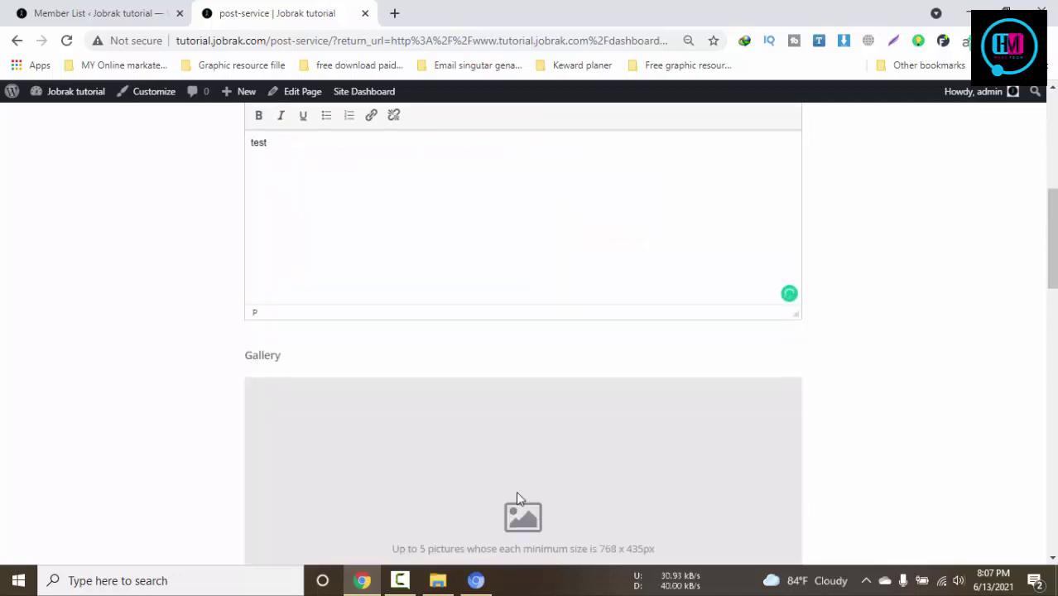
pyautogui.scroll(-4, 516, 491)
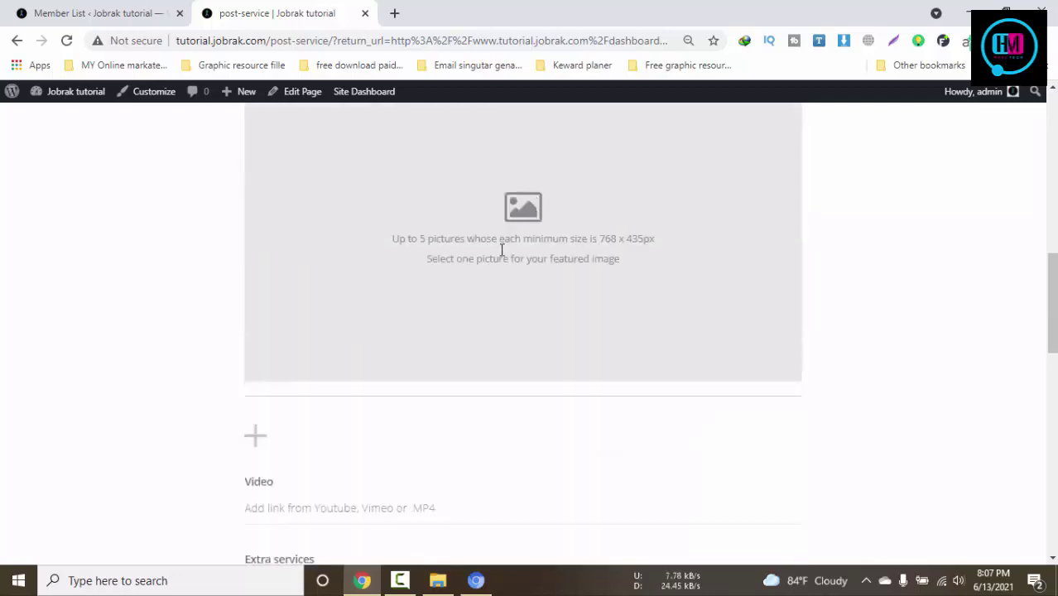
pyautogui.scroll(3, 526, 220)
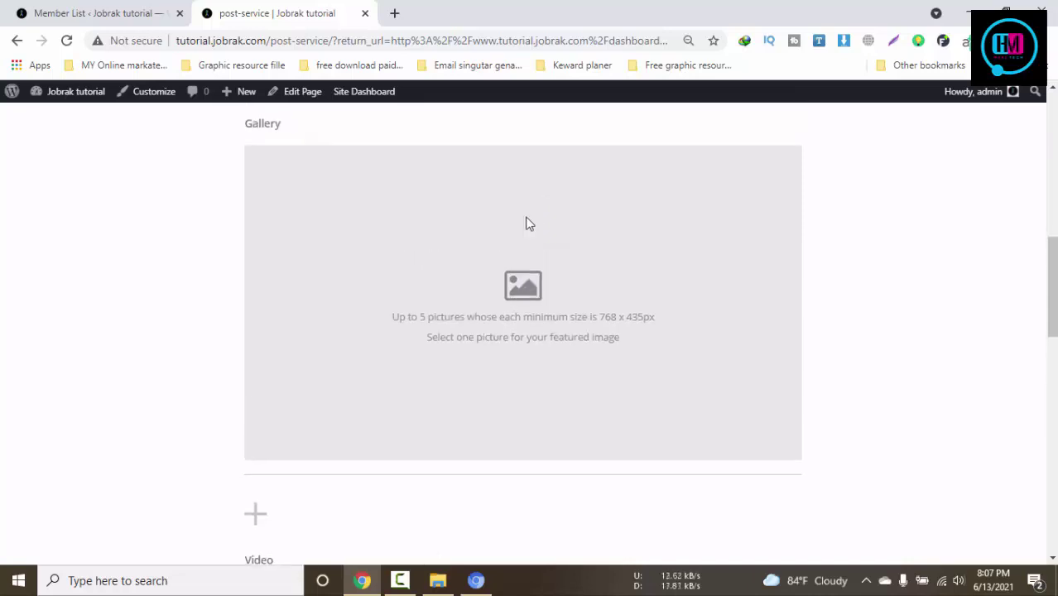
pyautogui.scroll(-3, 464, 249)
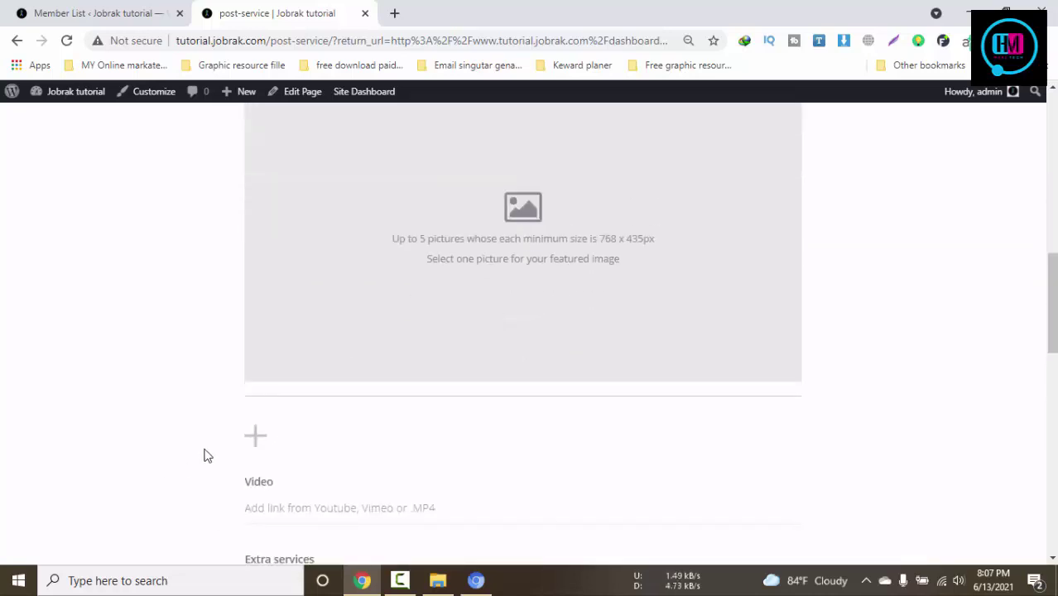
pyautogui.click(258, 435)
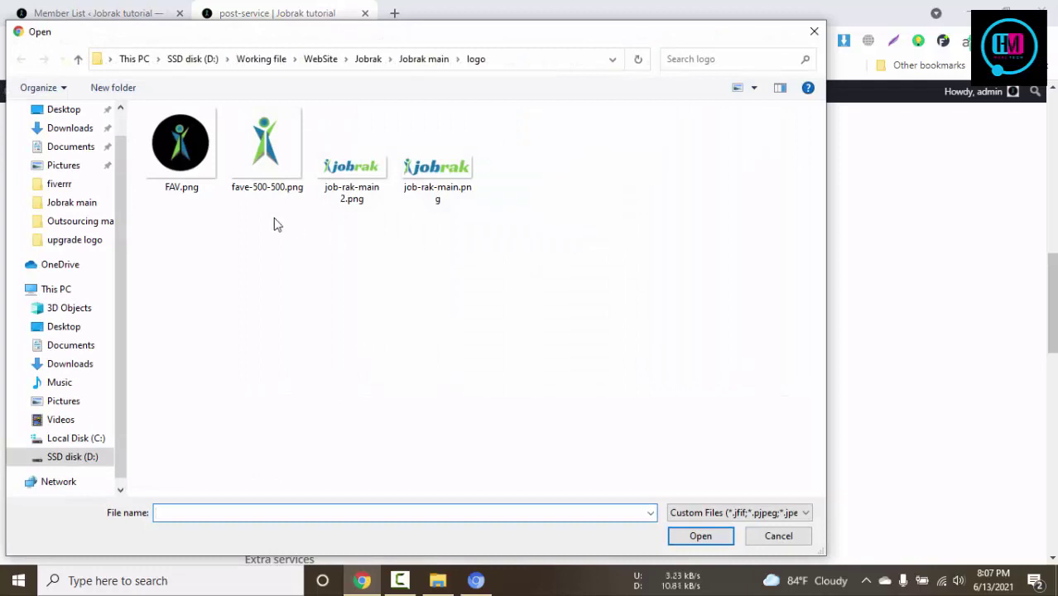
pyautogui.click(273, 182)
pyautogui.click(700, 536)
pyautogui.scroll(-1, 456, 426)
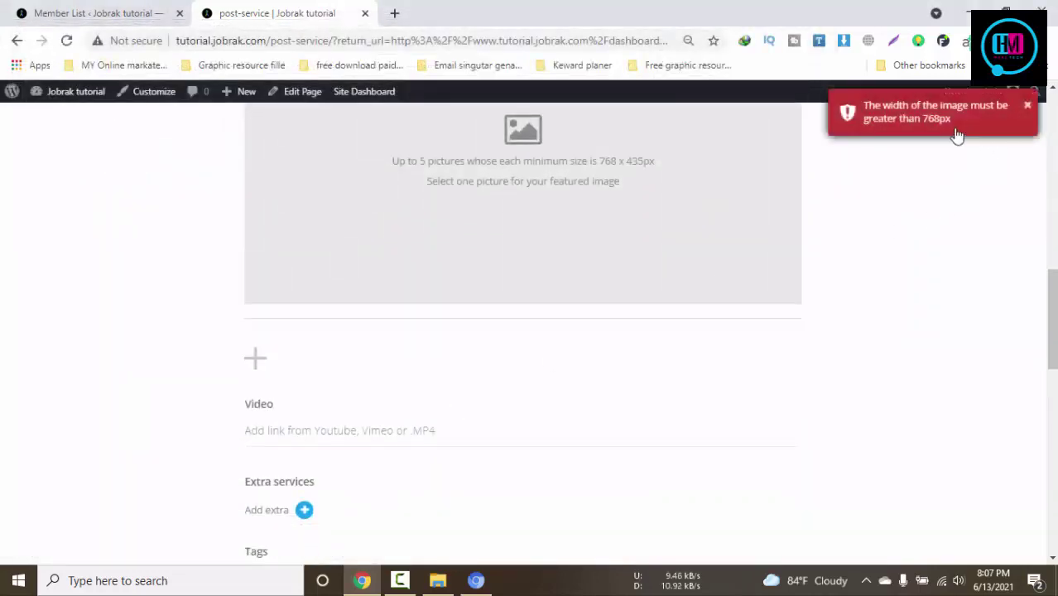
# Upload jobrak (1).png from the Jobrak main folder and add an extra-service row
pyautogui.click(263, 363)
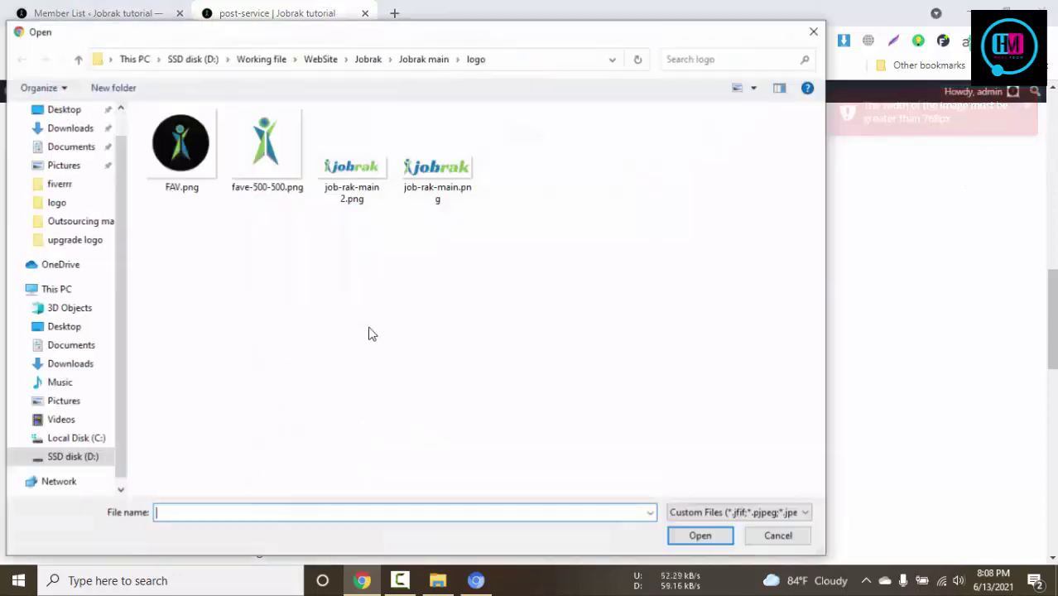
pyautogui.hotkey('alt', 'Up')
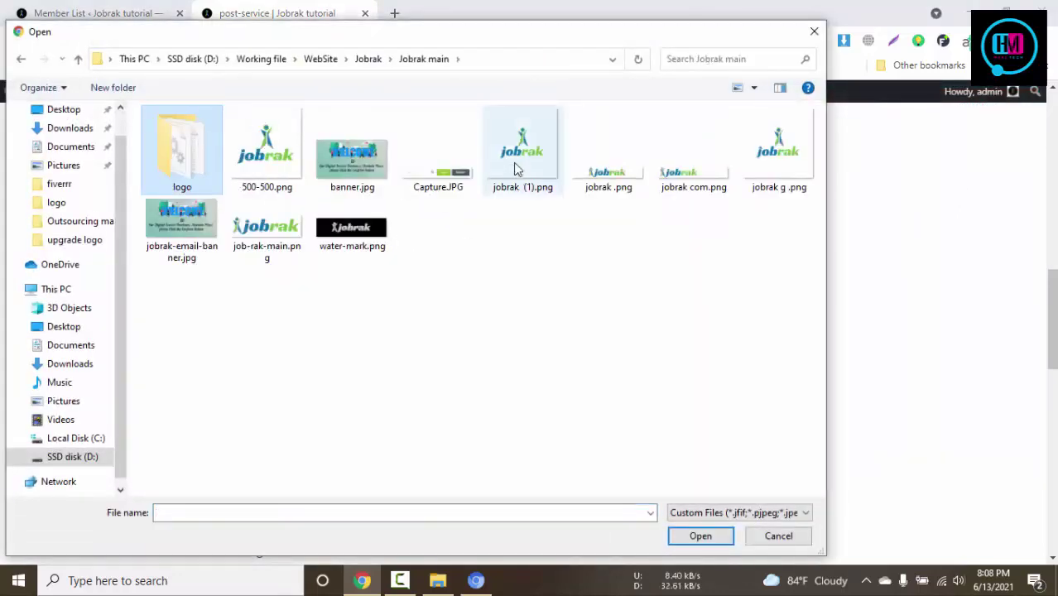
pyautogui.click(513, 164)
pyautogui.click(702, 535)
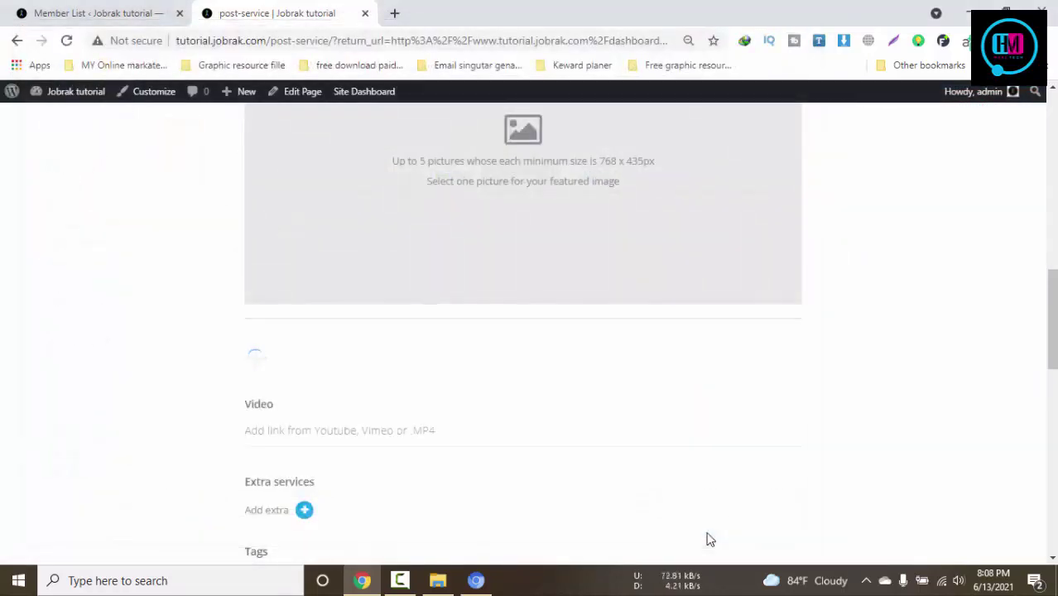
pyautogui.scroll(-1, 709, 539)
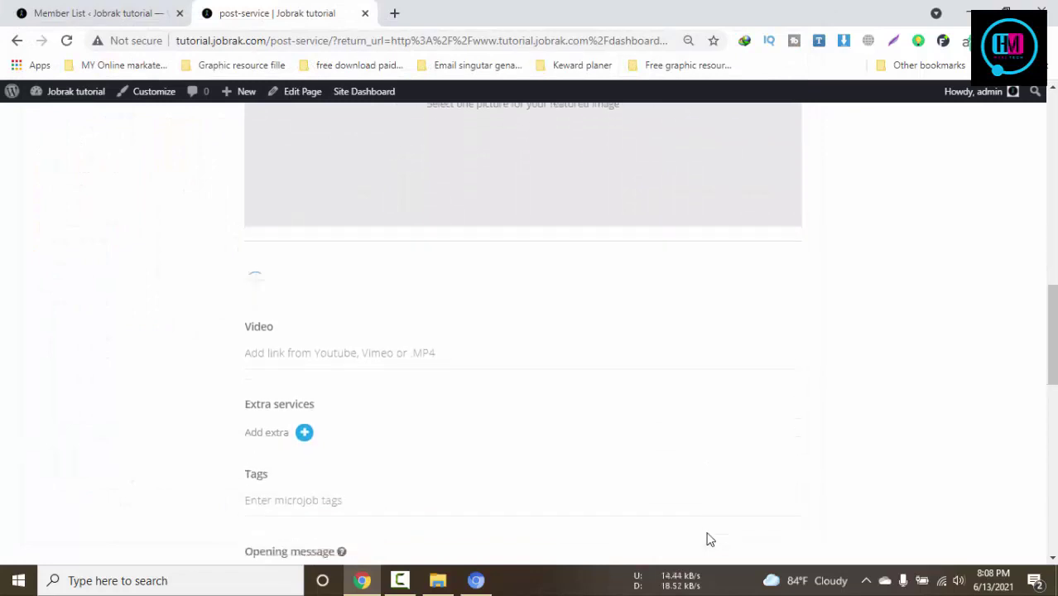
pyautogui.click(305, 433)
# Describe the extra service as 'unlimited revision'
pyautogui.click(428, 443)
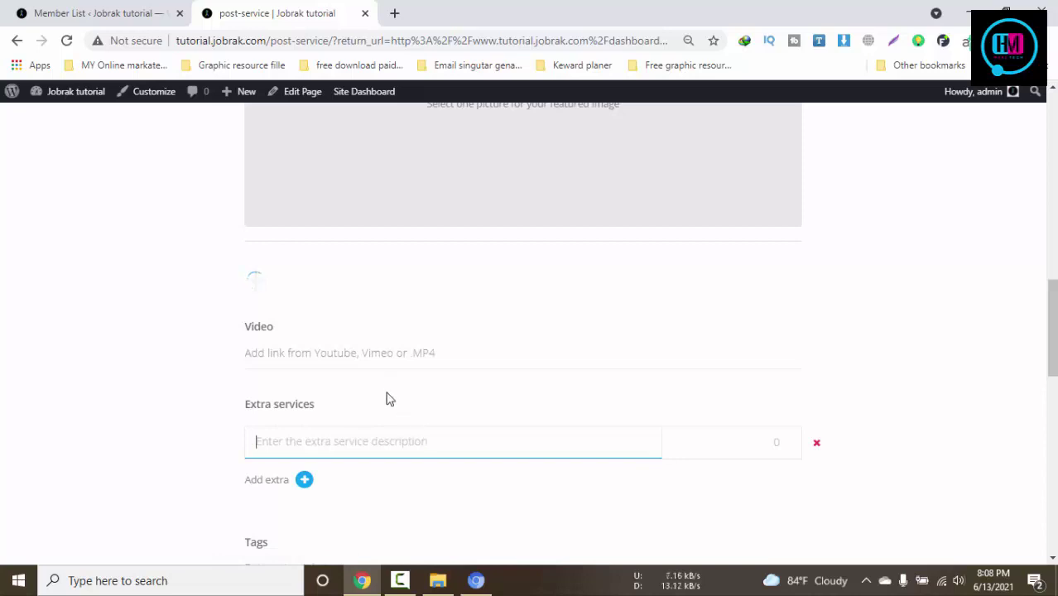
pyautogui.write('ex')
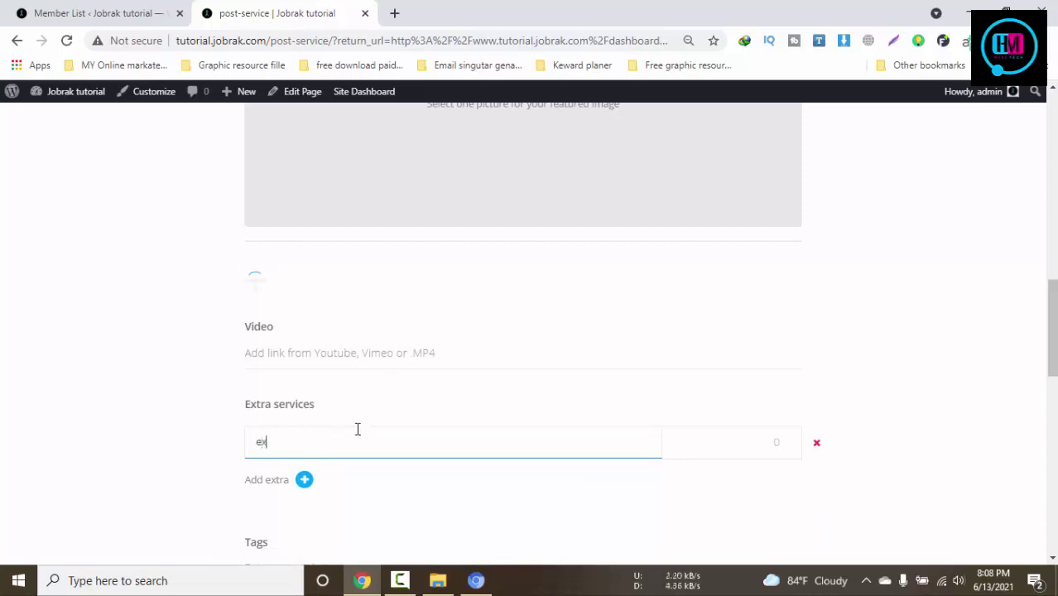
pyautogui.write('tar')
pyautogui.moveTo(287, 441); pyautogui.dragTo(249, 443)
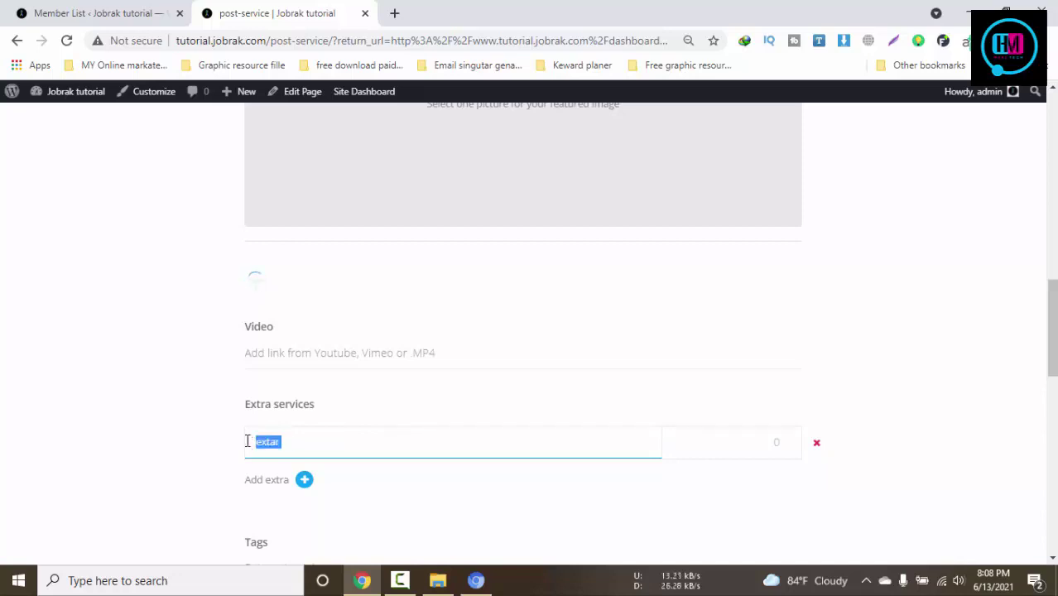
pyautogui.write('fr')
pyautogui.write('e')
pyautogui.press('BackSpace')
pyautogui.press('BackSpace')
pyautogui.press('BackSpace')
pyautogui.write('unlimited revision')
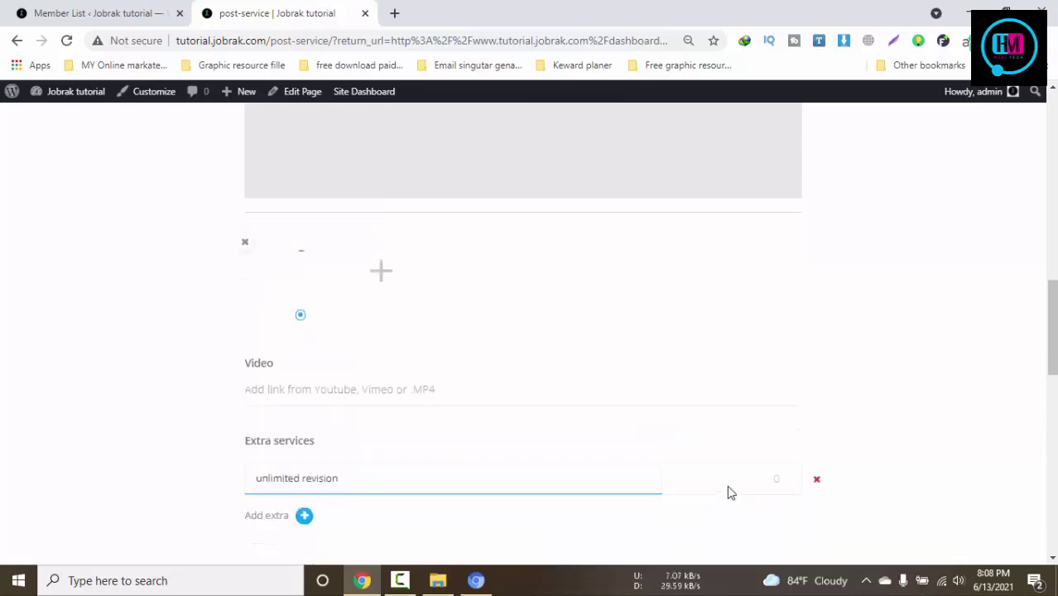
pyautogui.scroll(-3, 727, 485)
# Tag the job 'free' and attempt to save the listing
pyautogui.click(316, 404)
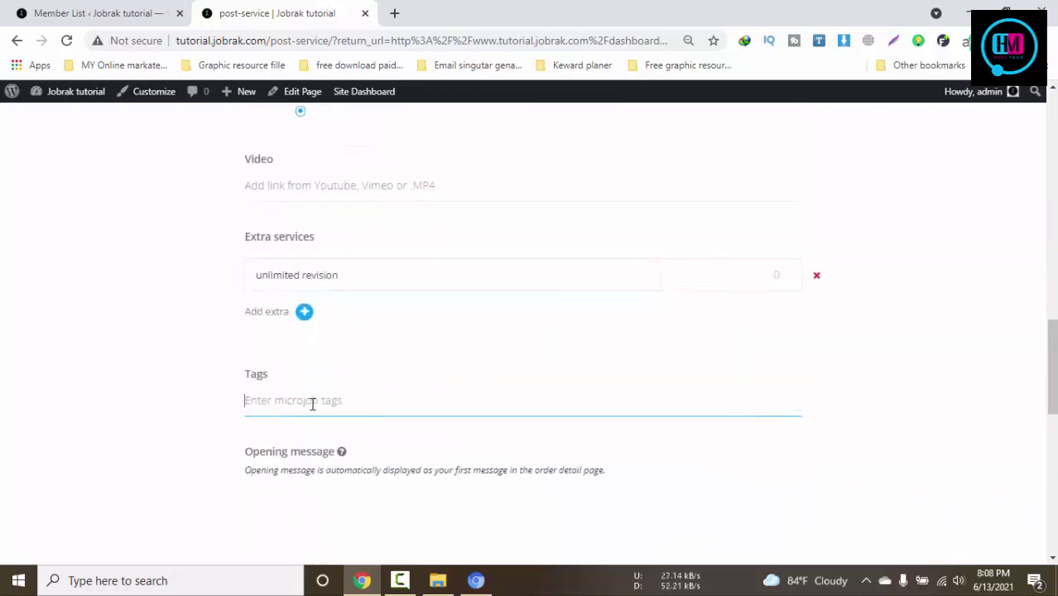
pyautogui.write('free .')
pyautogui.scroll(-3, 432, 427)
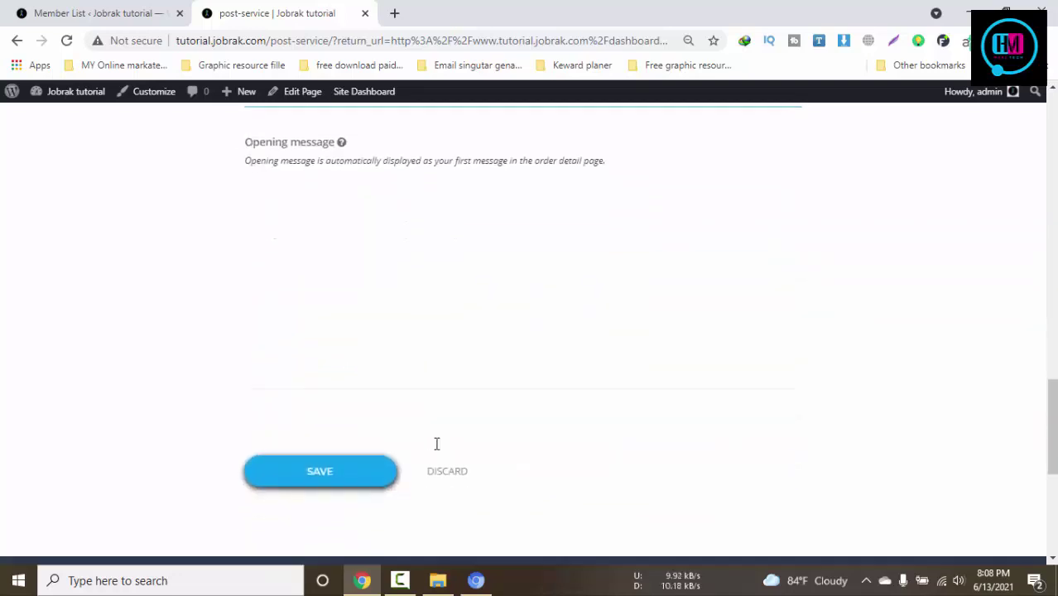
pyautogui.click(359, 262)
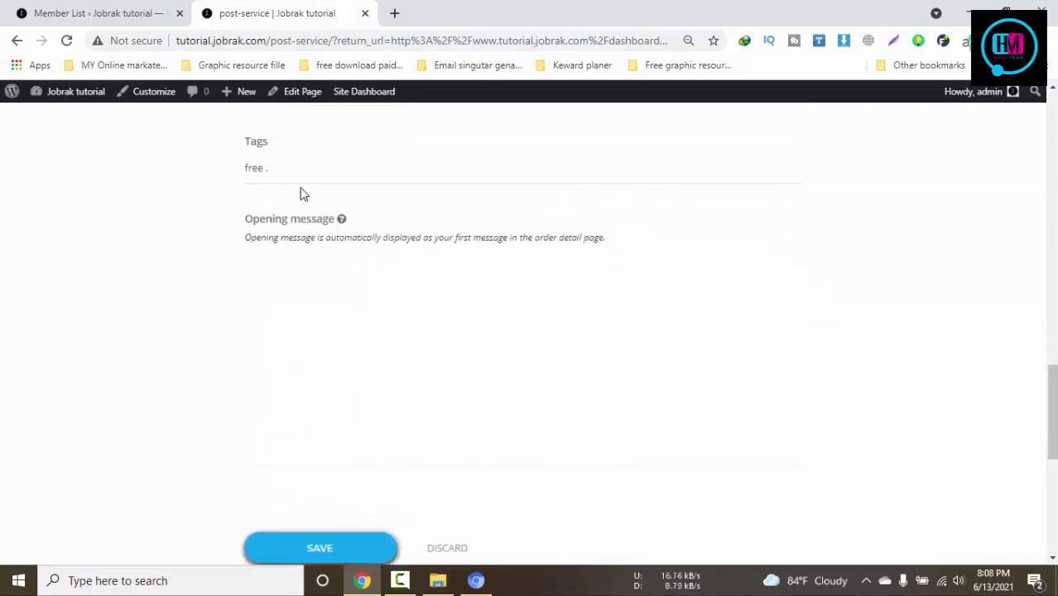
pyautogui.scroll(3, 523, 408)
pyautogui.scroll(15, 548, 421)
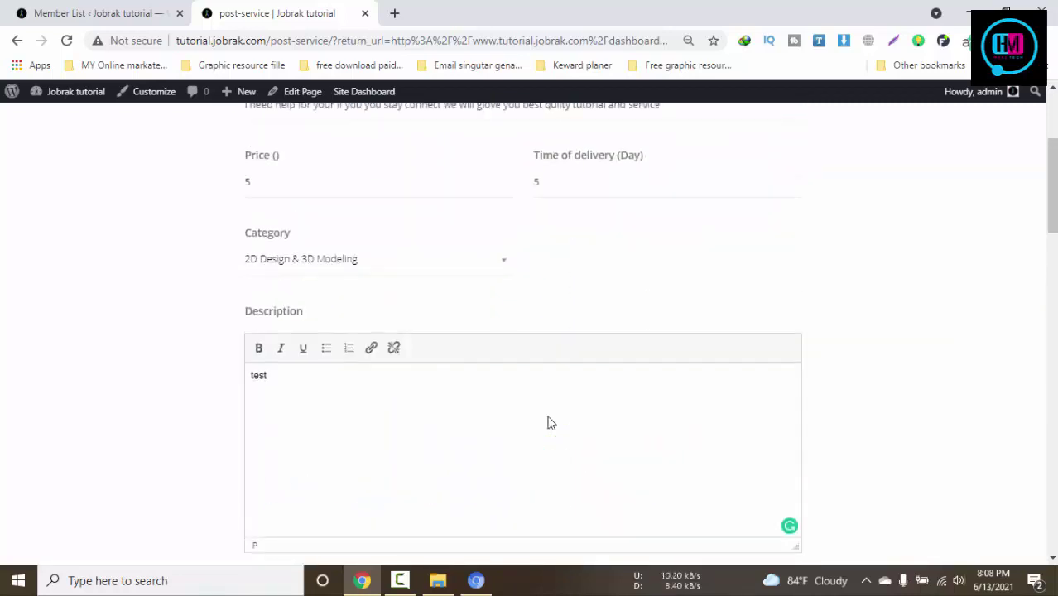
pyautogui.scroll(-15, 549, 423)
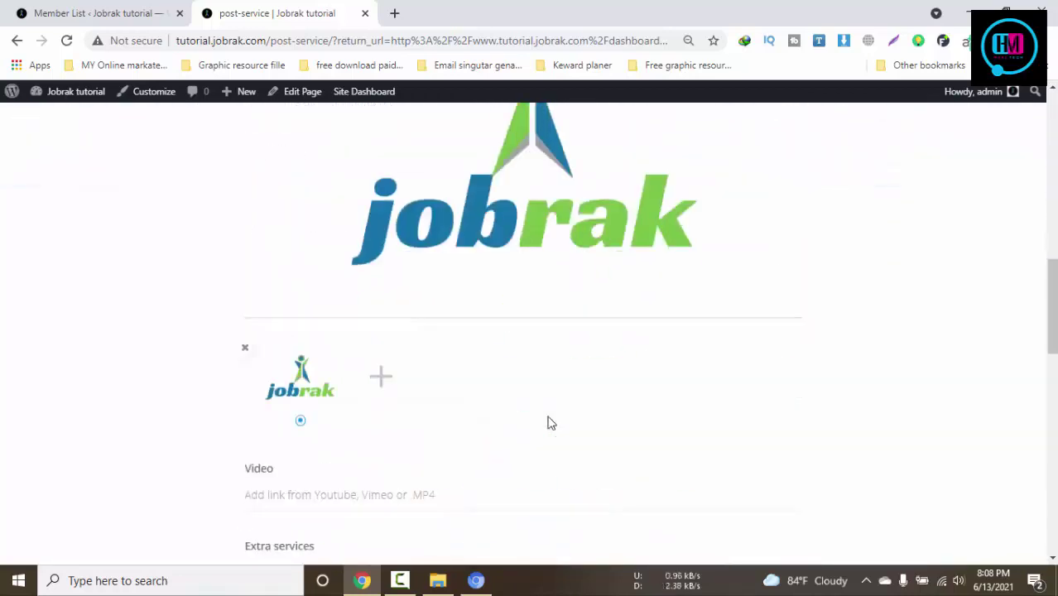
pyautogui.scroll(-3, 418, 406)
pyautogui.click(305, 476)
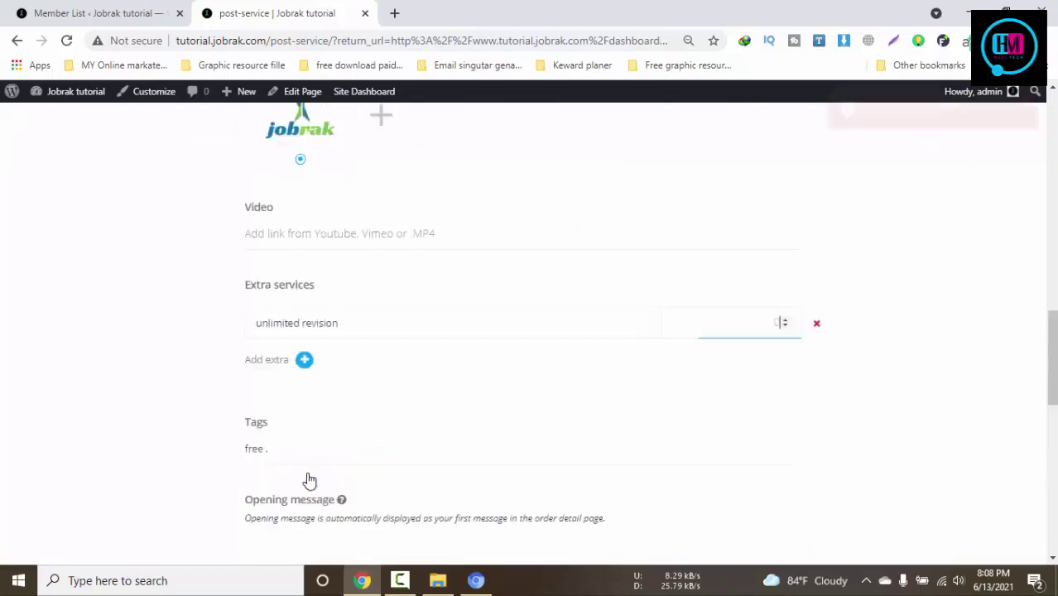
# Change the job category to Articles & Blog Posts
pyautogui.scroll(3, 815, 270)
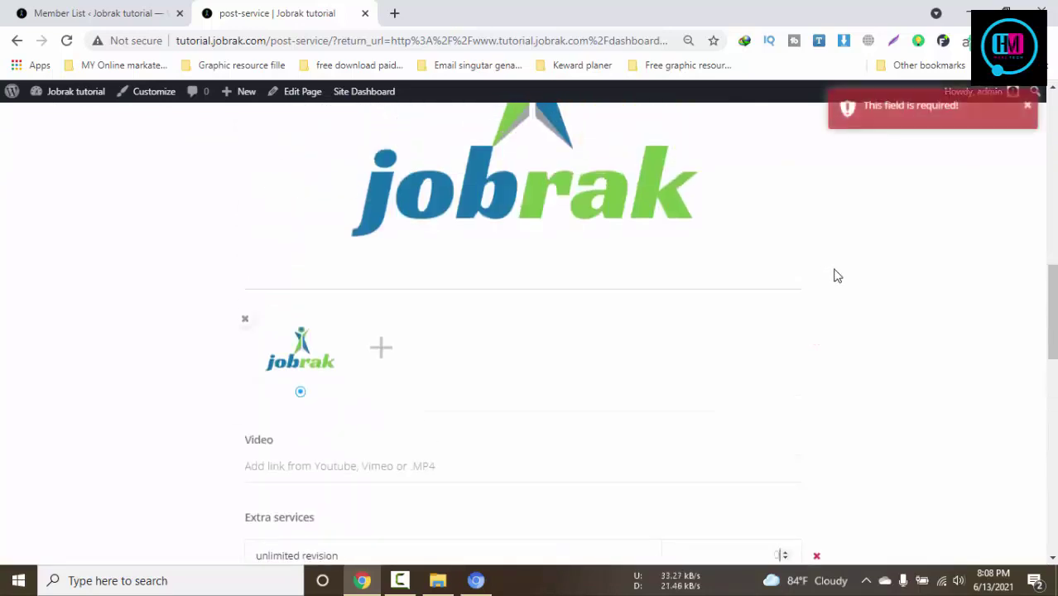
pyautogui.scroll(1, 836, 275)
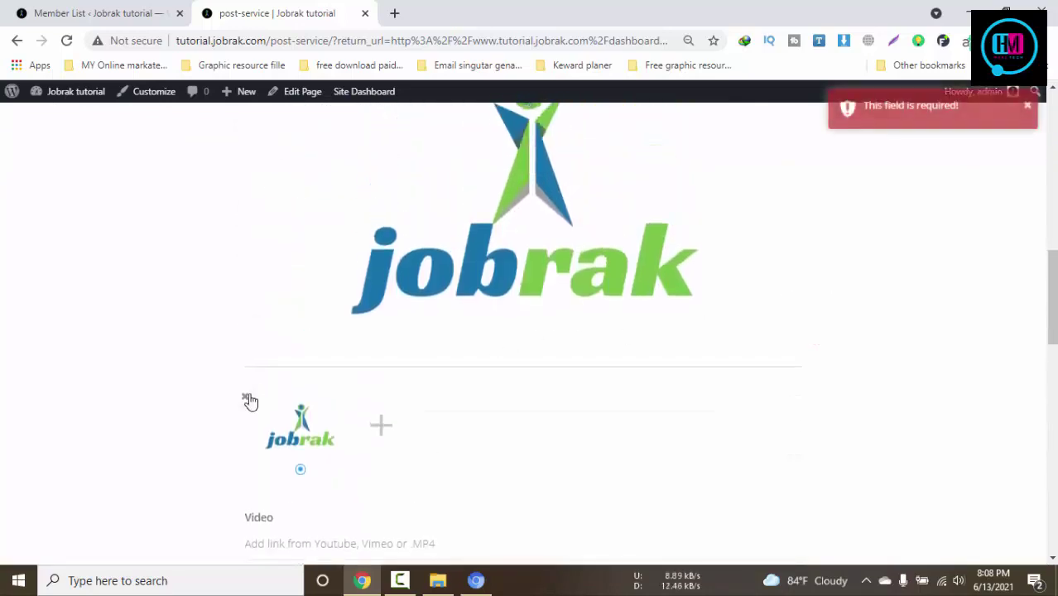
pyautogui.scroll(3, 913, 190)
pyautogui.scroll(5, 774, 308)
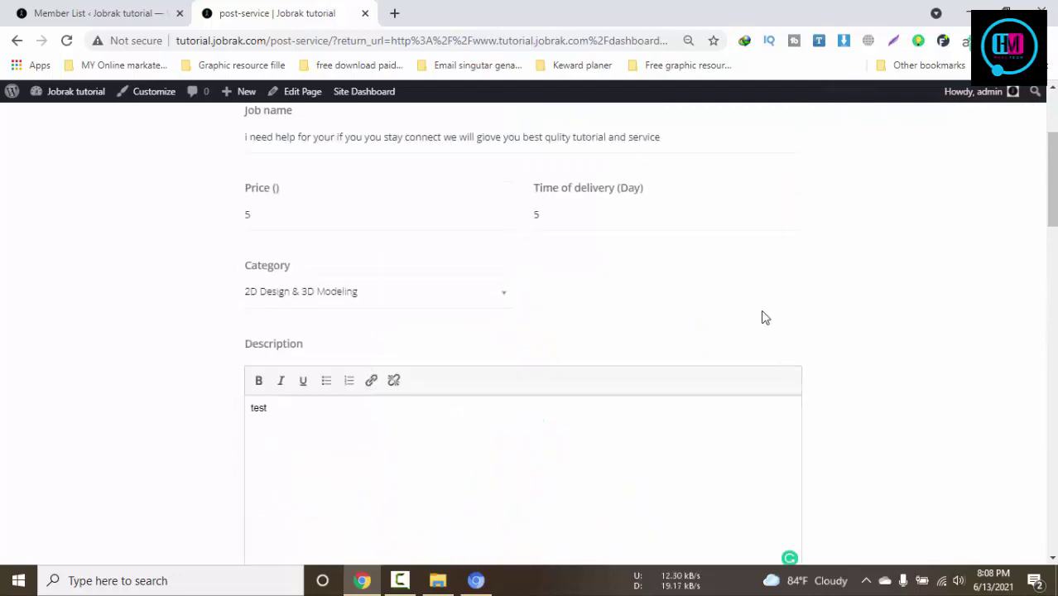
pyautogui.scroll(1, 762, 316)
pyautogui.click(473, 384)
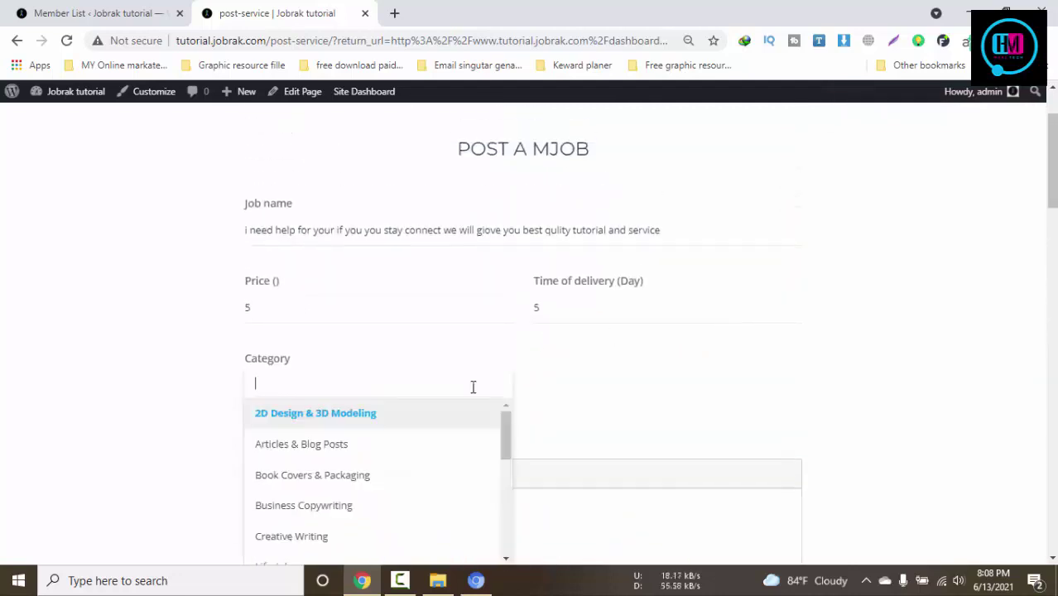
pyautogui.click(346, 461)
pyautogui.scroll(-3, 720, 319)
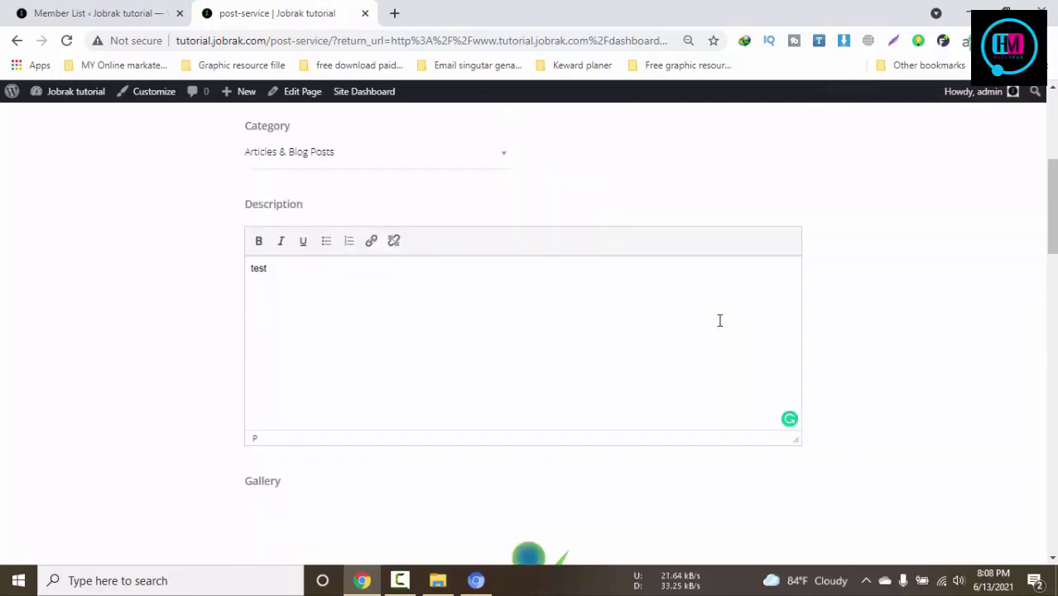
pyautogui.scroll(-2, 720, 326)
pyautogui.scroll(1, 276, 265)
# Paste the job name into the description after 'test'
pyautogui.click(276, 265)
pyautogui.scroll(3, 456, 307)
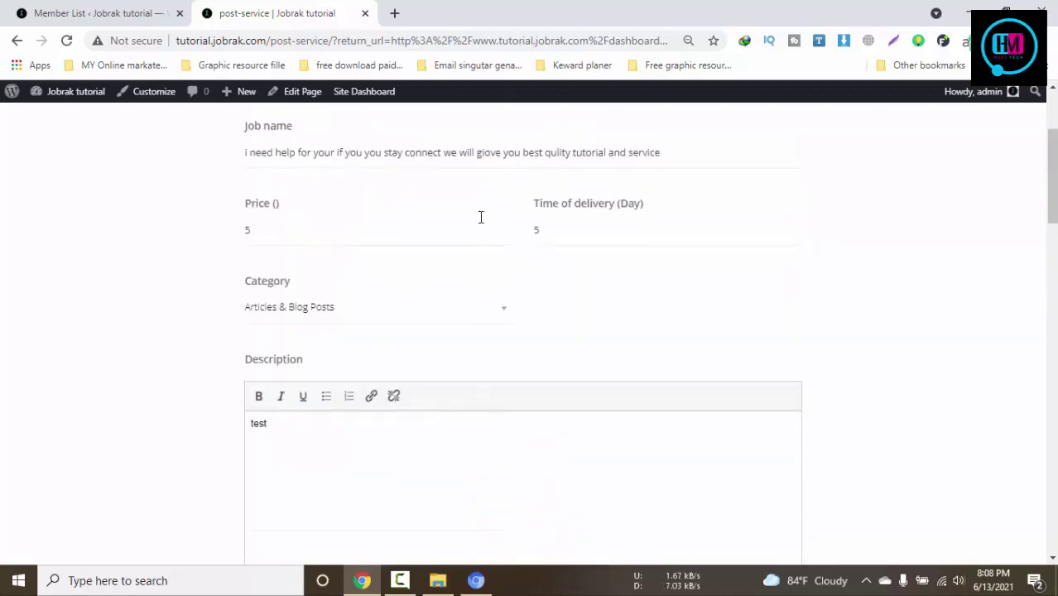
pyautogui.tripleClick(463, 145)
pyautogui.click(385, 482)
pyautogui.write('I need help for your if you you stay connect we will giove you best qulity tutorial and service')
pyautogui.scroll(-5, 666, 428)
pyautogui.scroll(-5, 667, 430)
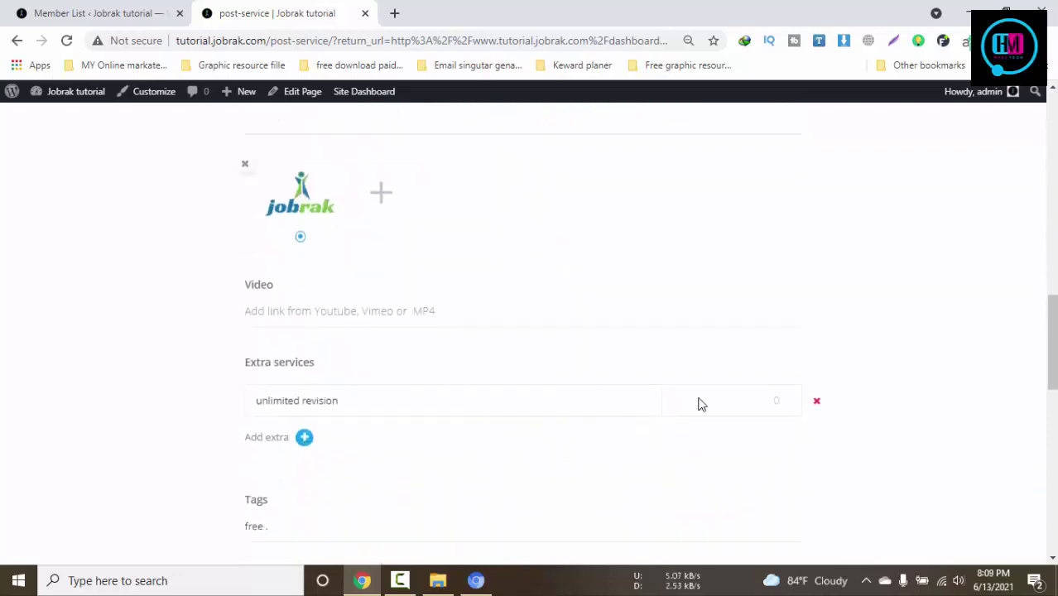
# Set the unlimited revision extra's price to 24
pyautogui.click(699, 399)
pyautogui.write('24')
pyautogui.scroll(-4, 694, 420)
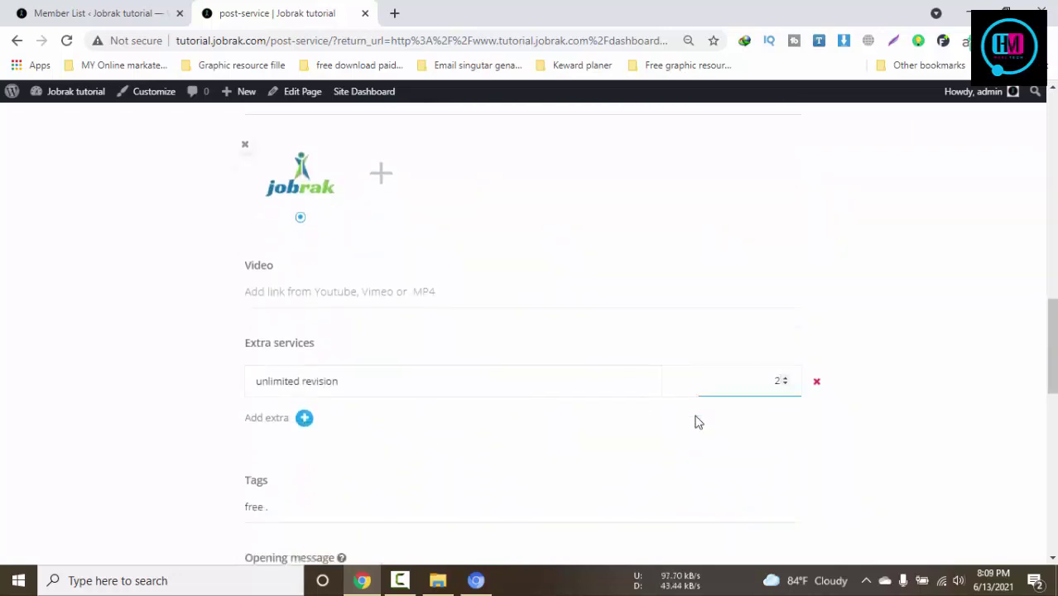
pyautogui.scroll(-1, 520, 293)
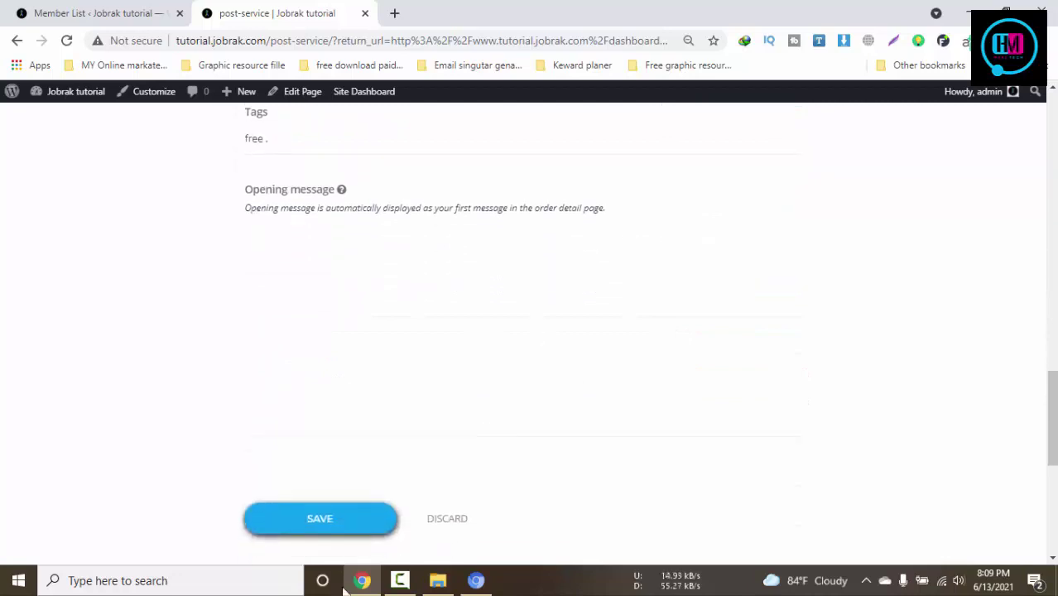
# Save the new mJob listing from the bottom of the form
pyautogui.click(327, 515)
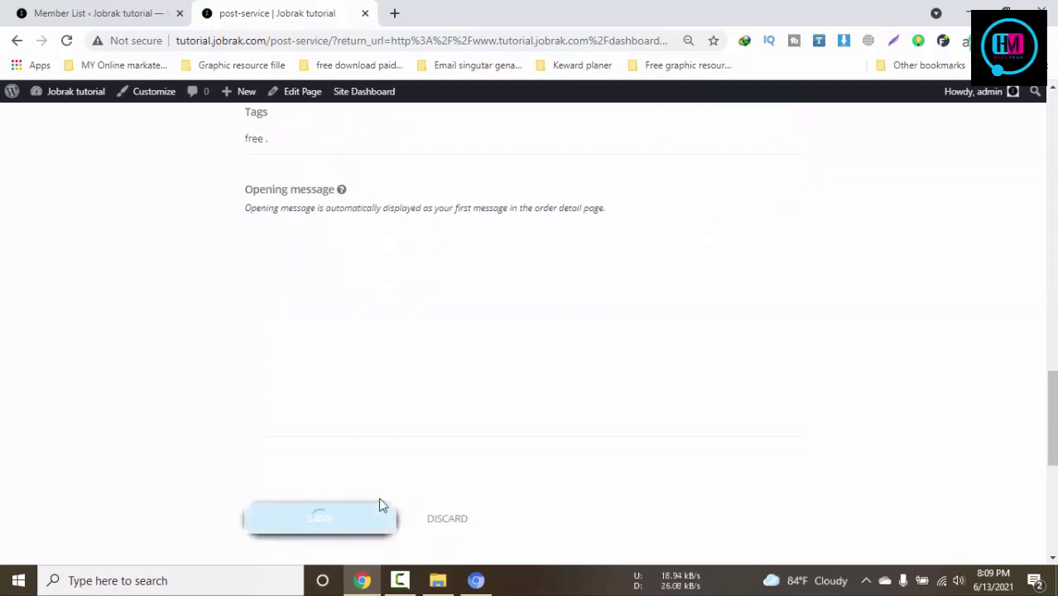
pyautogui.scroll(-2, 381, 498)
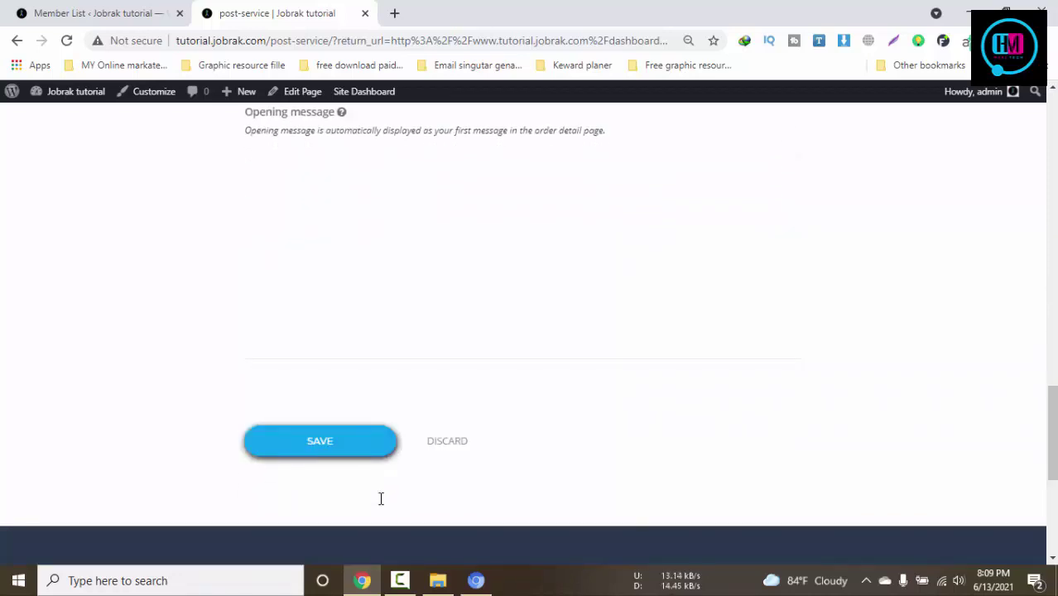
pyautogui.scroll(10, 381, 501)
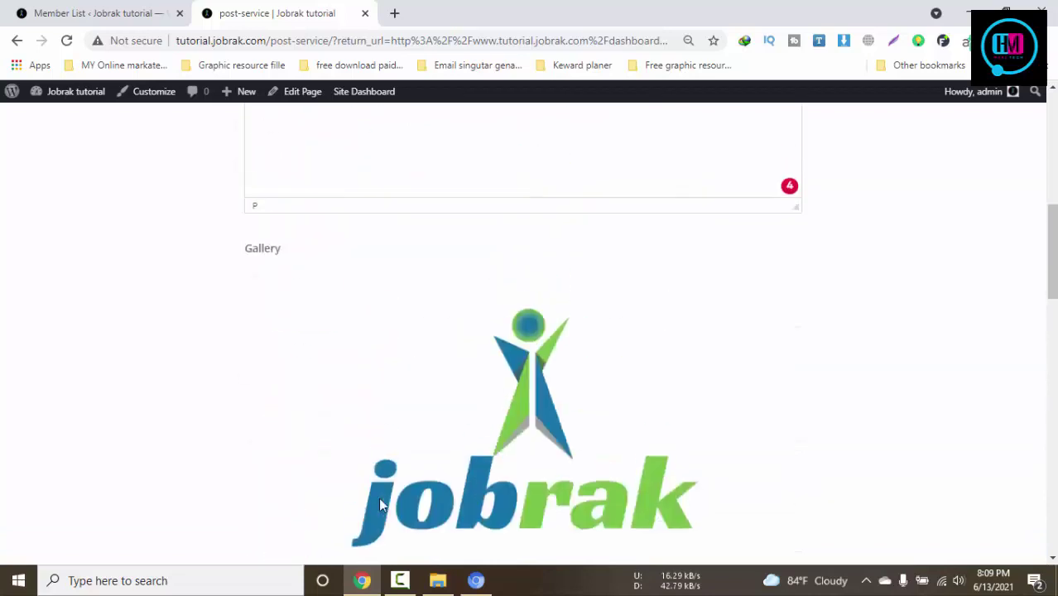
pyautogui.scroll(5, 383, 505)
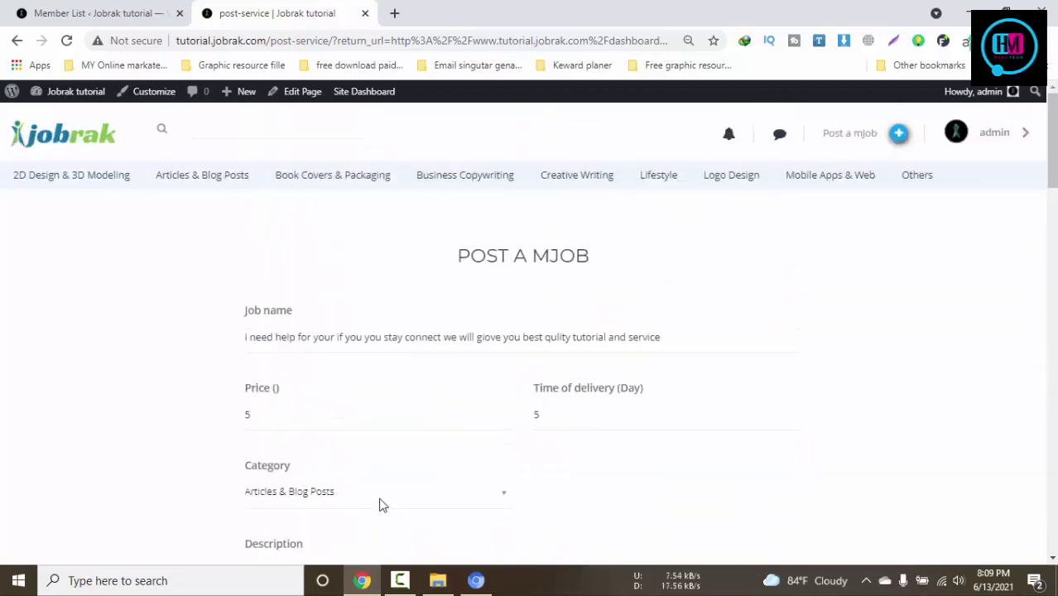
pyautogui.scroll(-15, 383, 503)
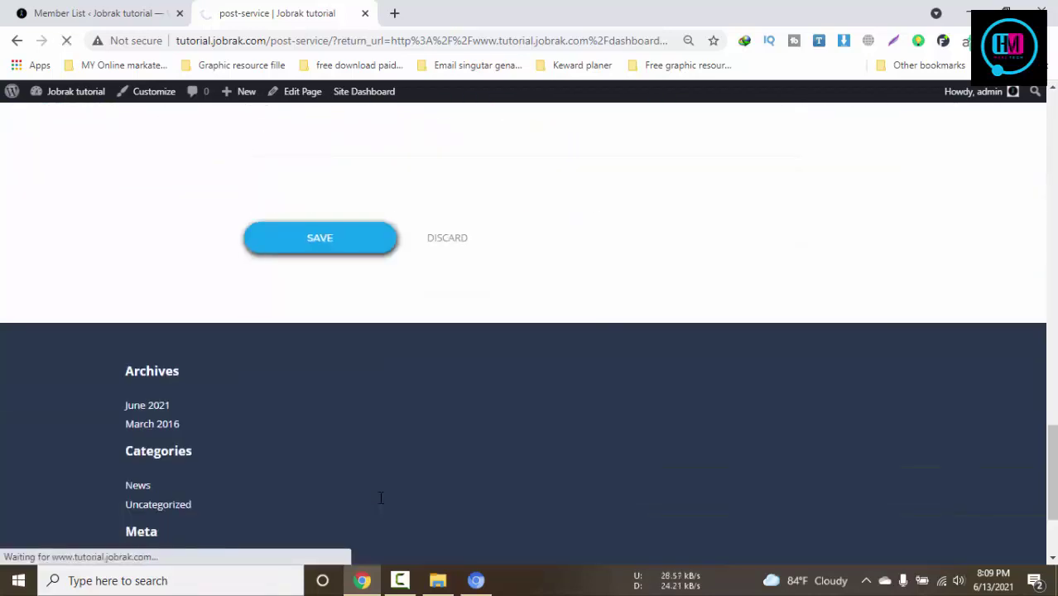
pyautogui.click(324, 255)
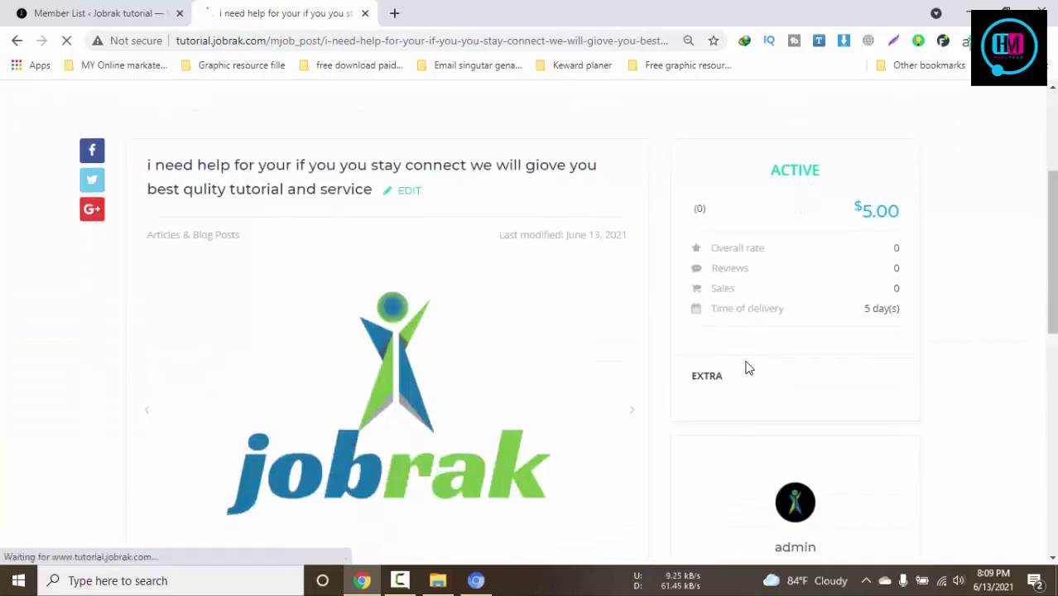
# Review the published mJob page, toggling the unlimited revision extra on and off
pyautogui.scroll(1, 746, 366)
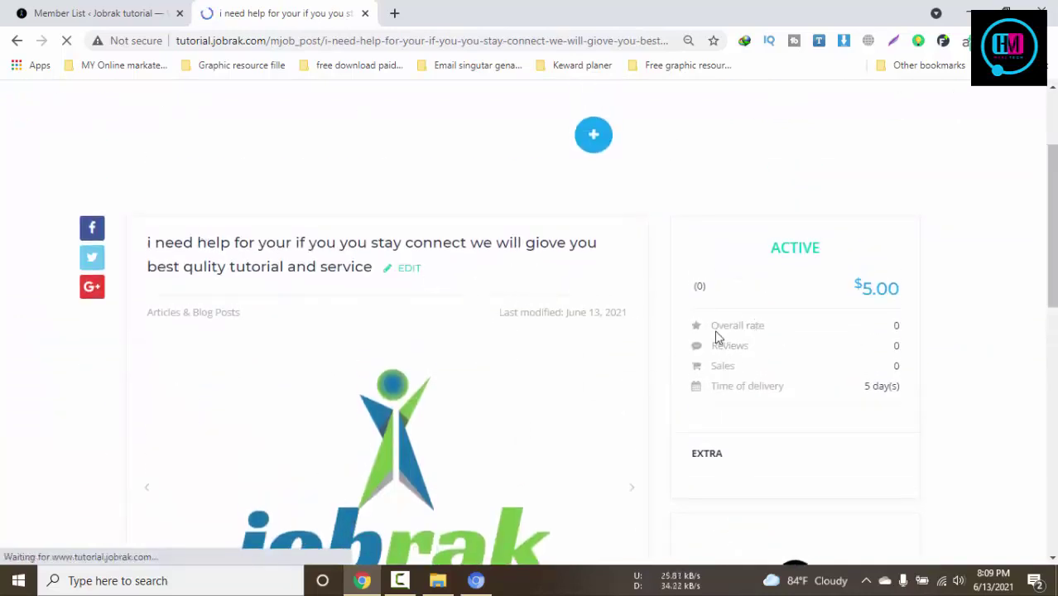
pyautogui.moveTo(774, 328)
pyautogui.mouseDown()
pyautogui.moveTo(698, 342)
pyautogui.moveTo(776, 347)
pyautogui.mouseUp()
pyautogui.click(729, 365)
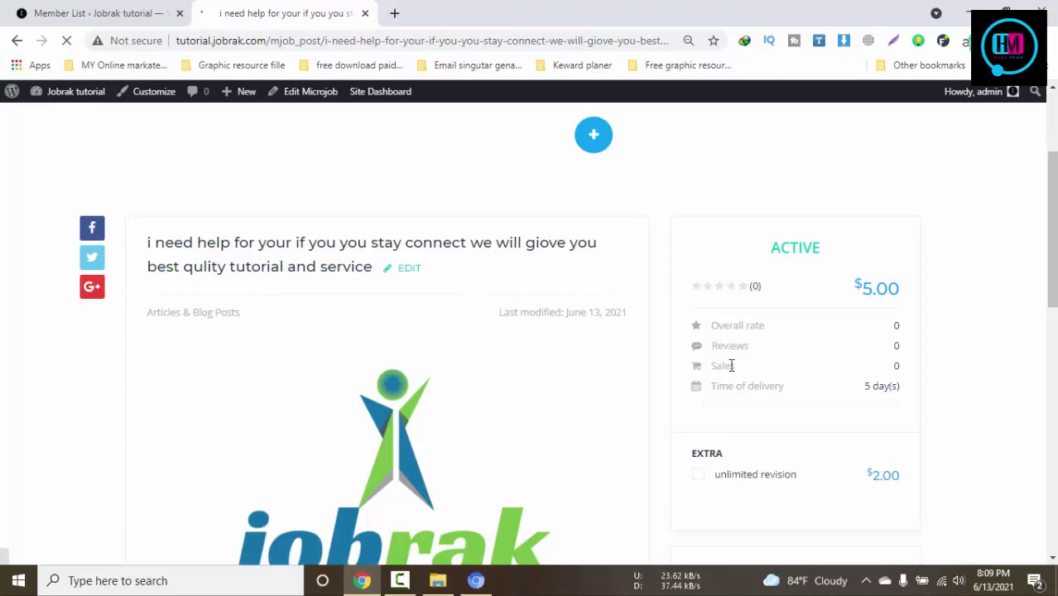
pyautogui.moveTo(729, 386); pyautogui.dragTo(820, 392)
pyautogui.scroll(-3, 817, 392)
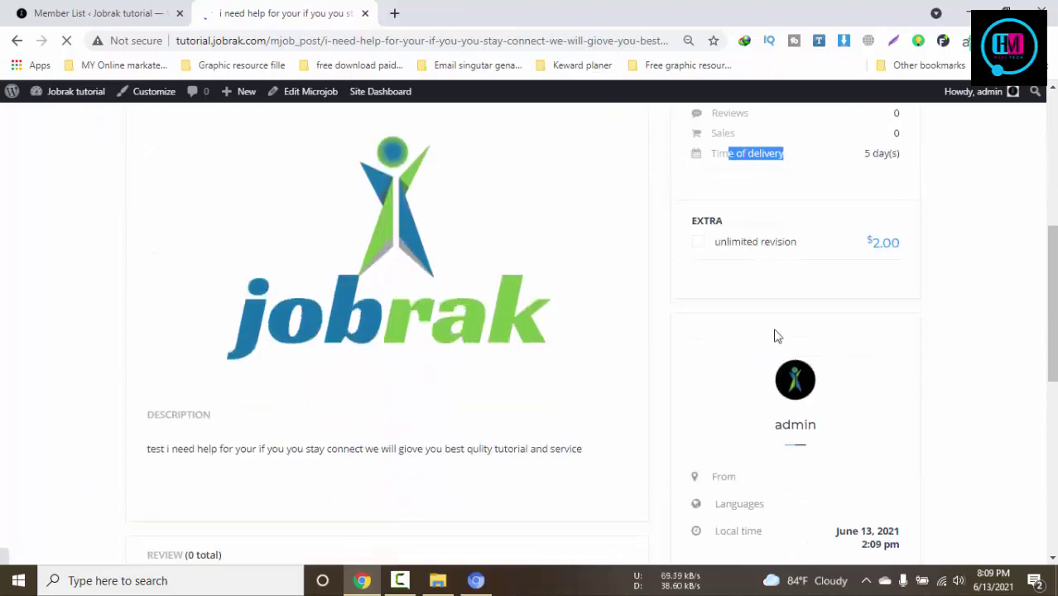
pyautogui.click(714, 249)
pyautogui.click(714, 249)
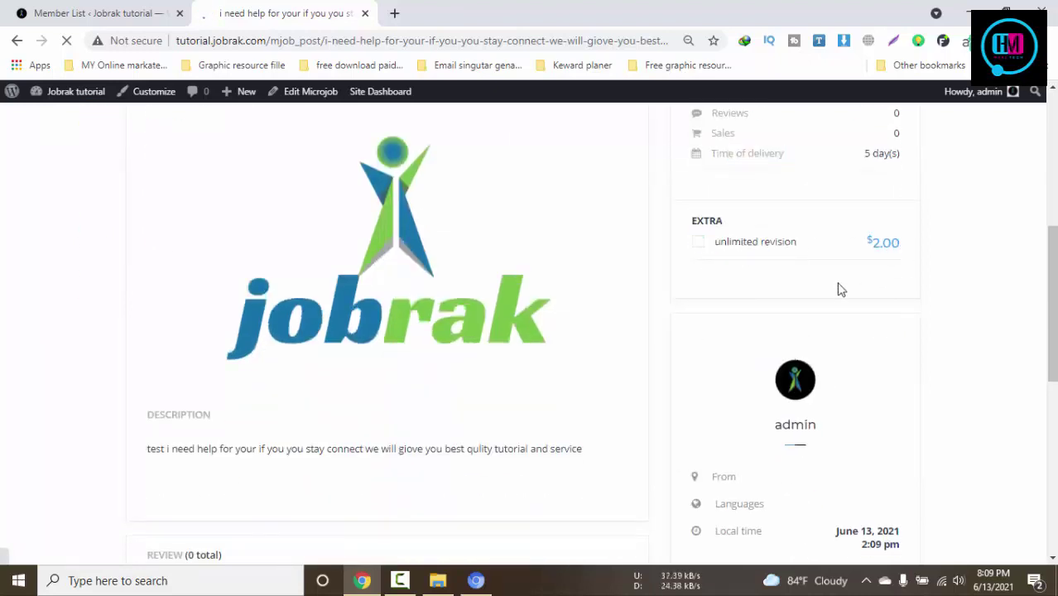
pyautogui.scroll(1, 838, 289)
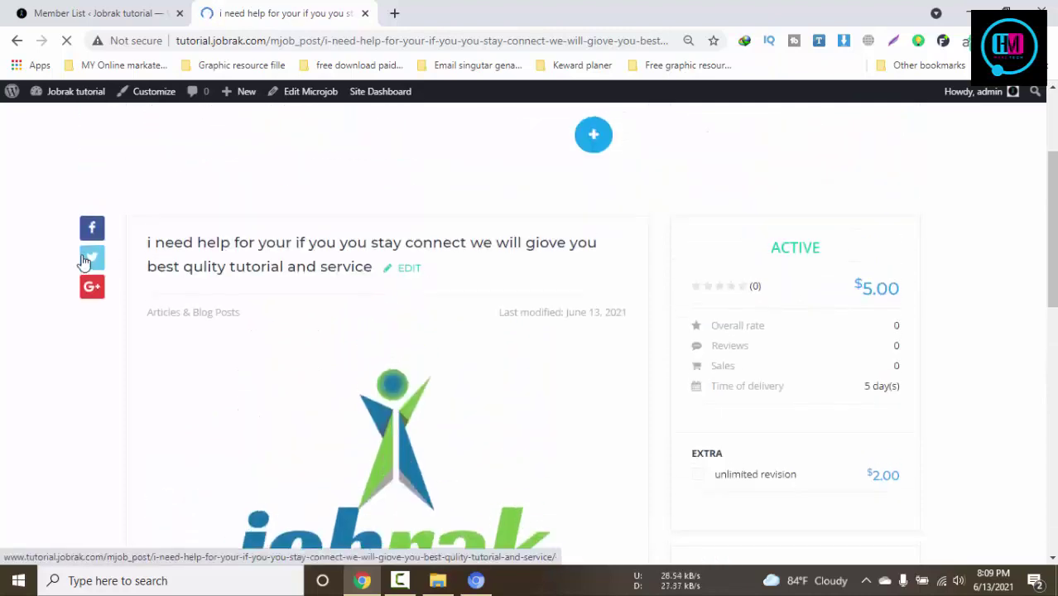
pyautogui.scroll(-6, 358, 246)
pyautogui.scroll(-3, 361, 253)
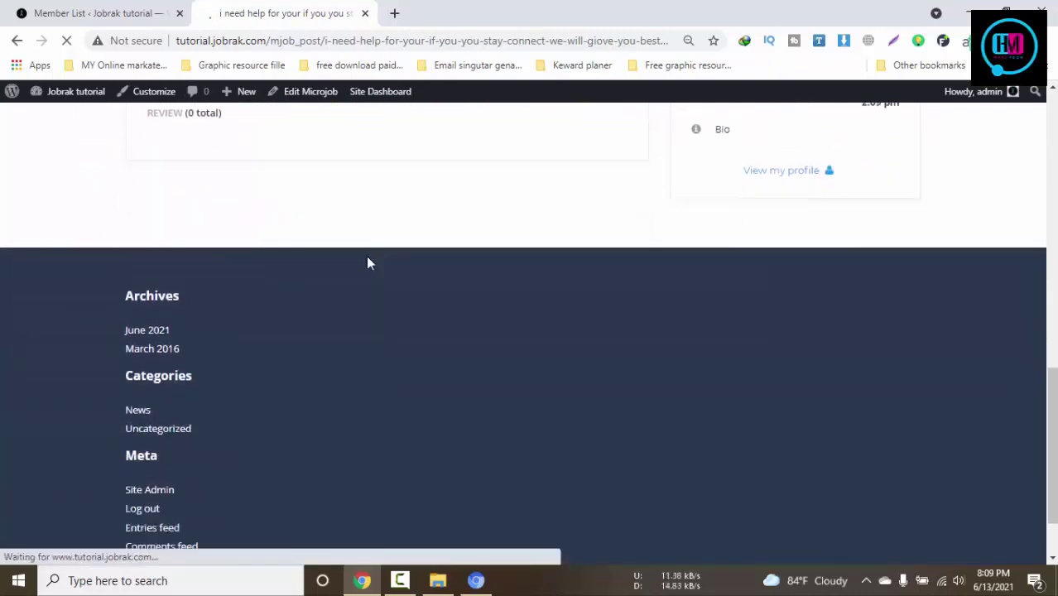
# Copy the temporary e-mail address from the mailbox for the Jobrak sign-in form
pyautogui.click(475, 581)
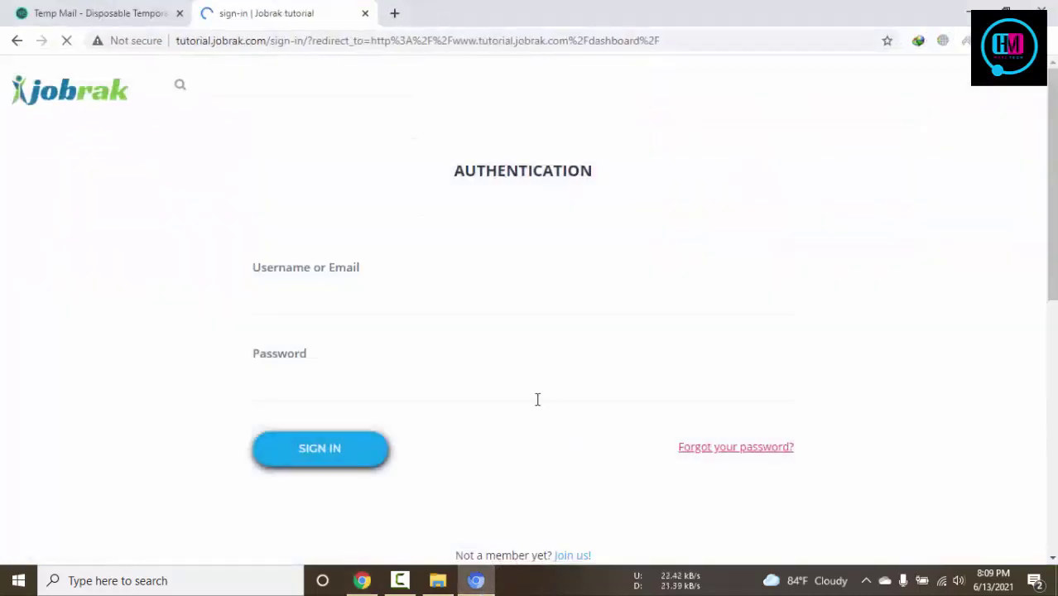
pyautogui.click(340, 303)
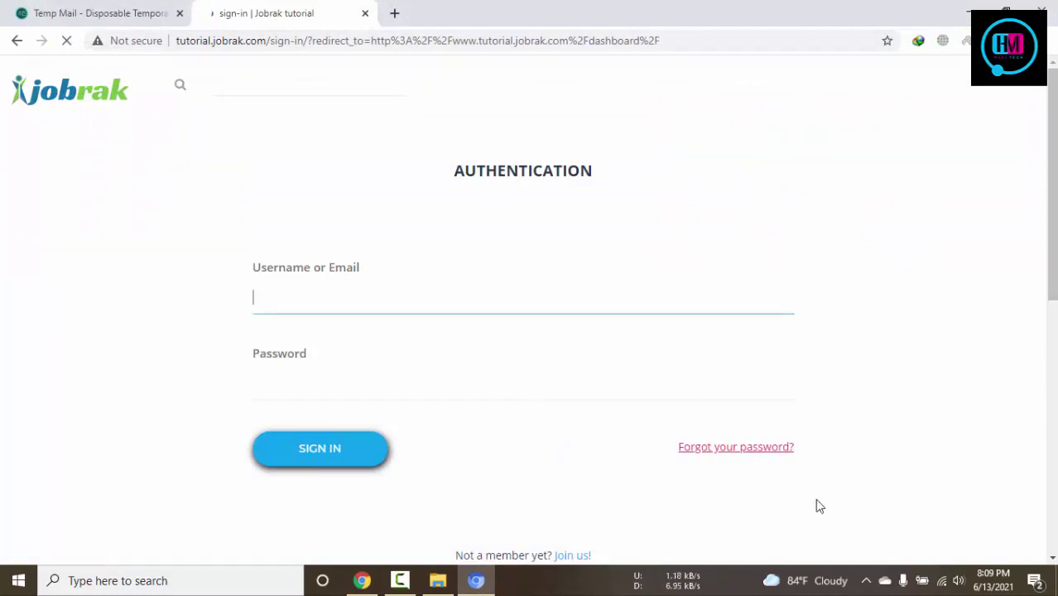
pyautogui.scroll(-3, 750, 472)
pyautogui.click(566, 324)
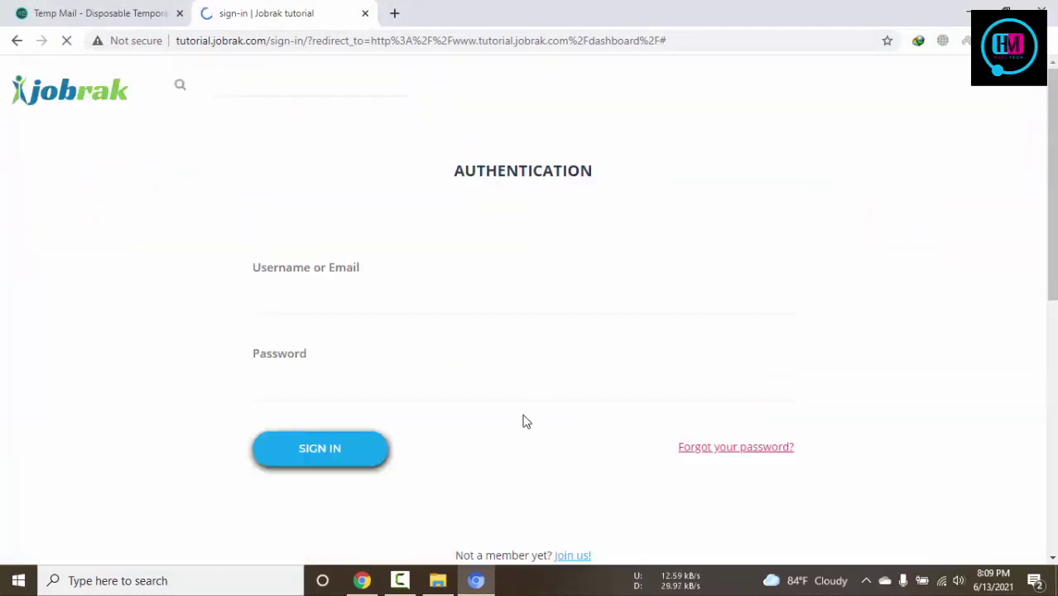
pyautogui.click(336, 293)
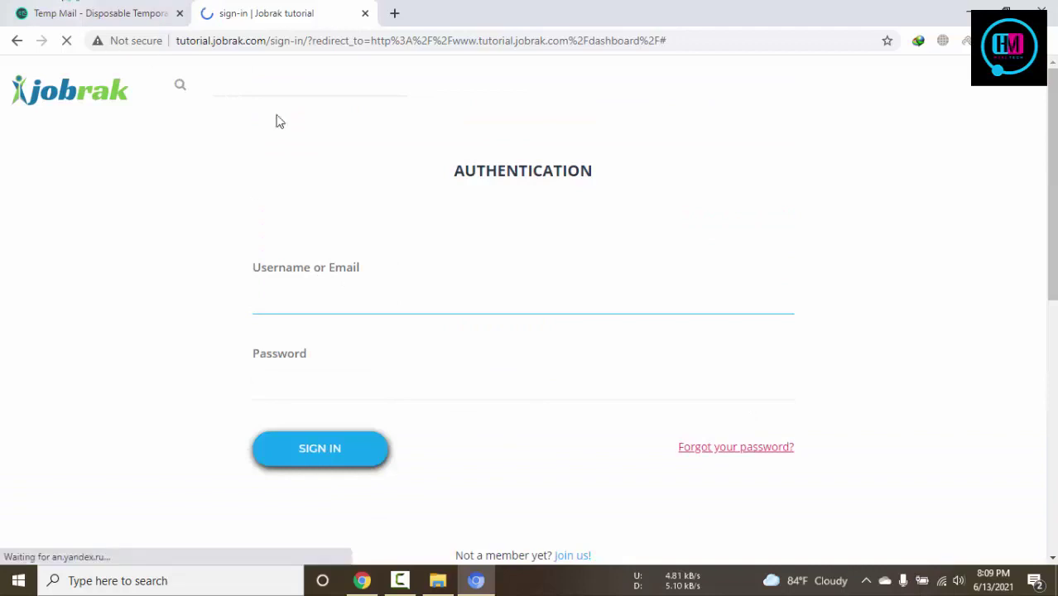
pyautogui.click(100, 13)
pyautogui.click(680, 215)
pyautogui.click(338, 14)
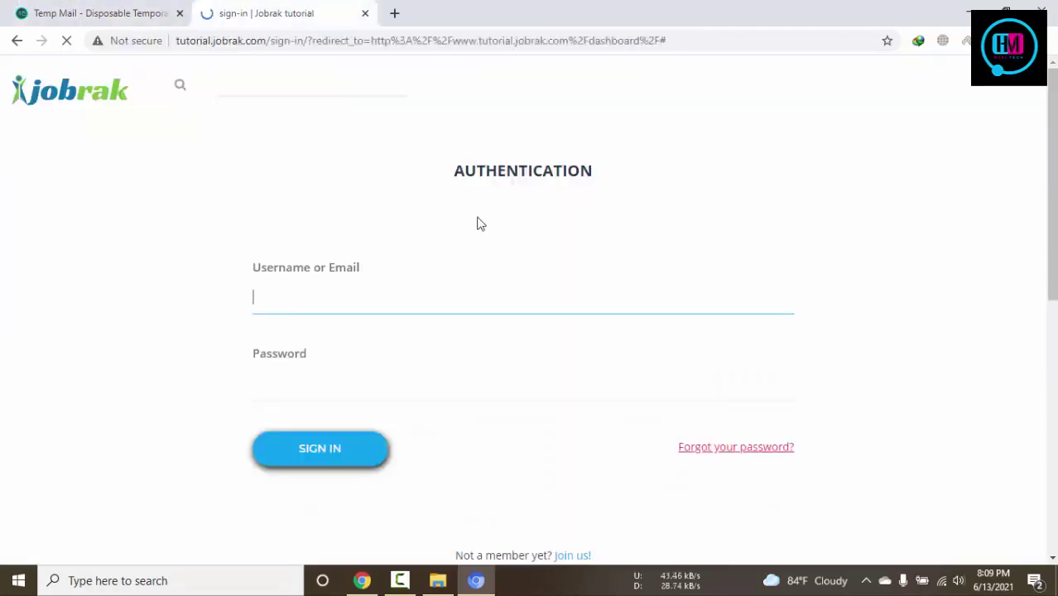
# Submit a sign-in with the temporary address as username and a password
pyautogui.hotkey('ctrl', 'v')
pyautogui.click(331, 371)
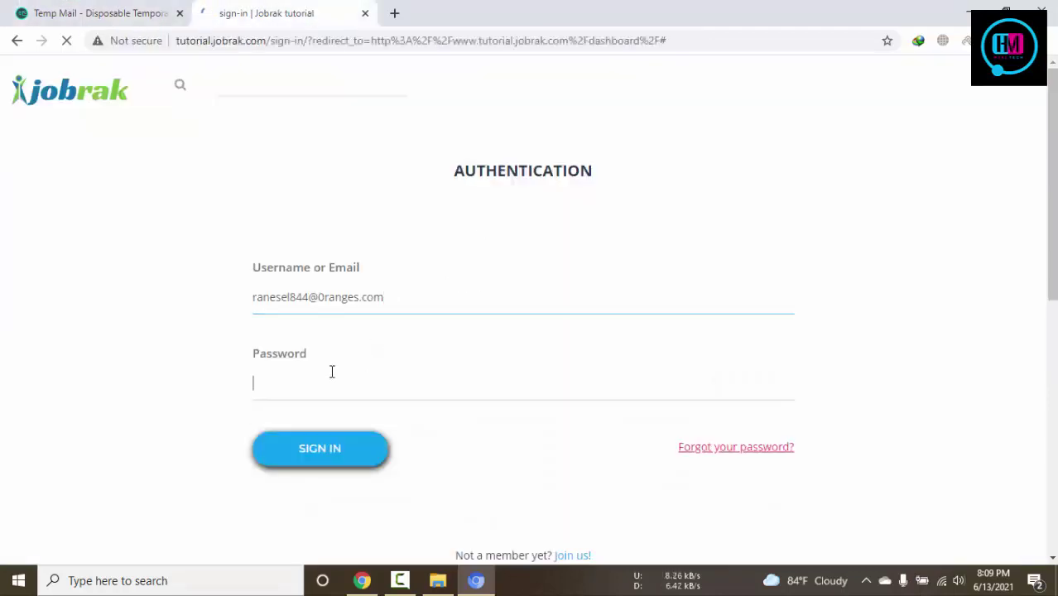
pyautogui.write('**')
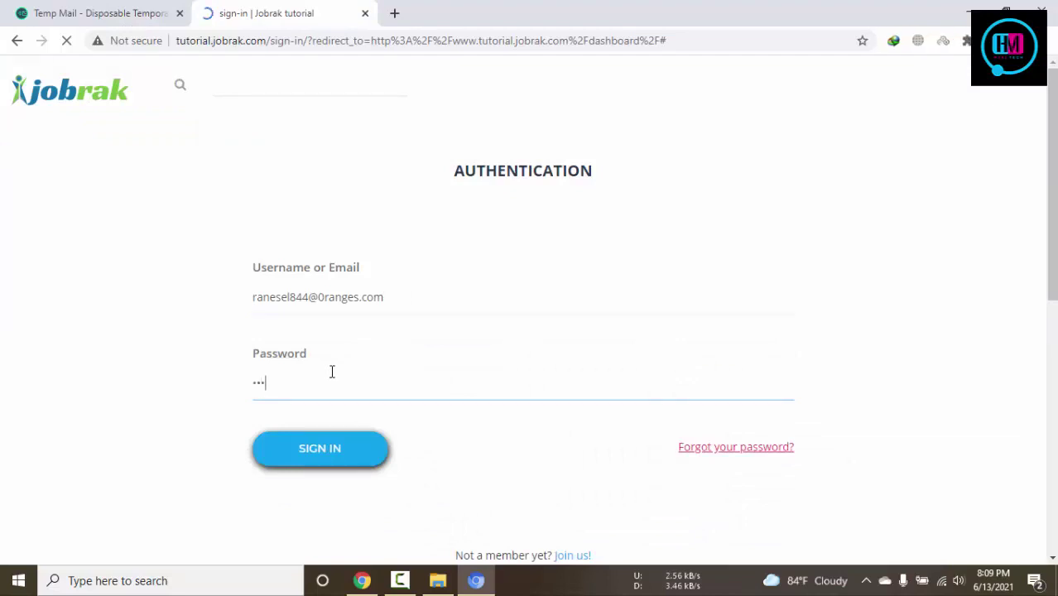
pyautogui.click(329, 451)
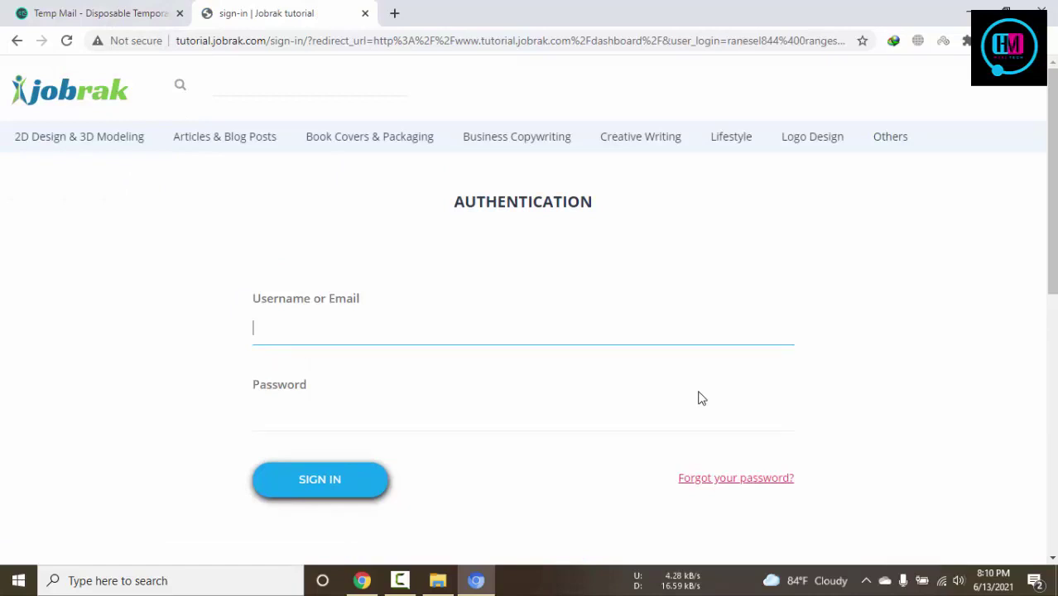
pyautogui.scroll(-2, 698, 398)
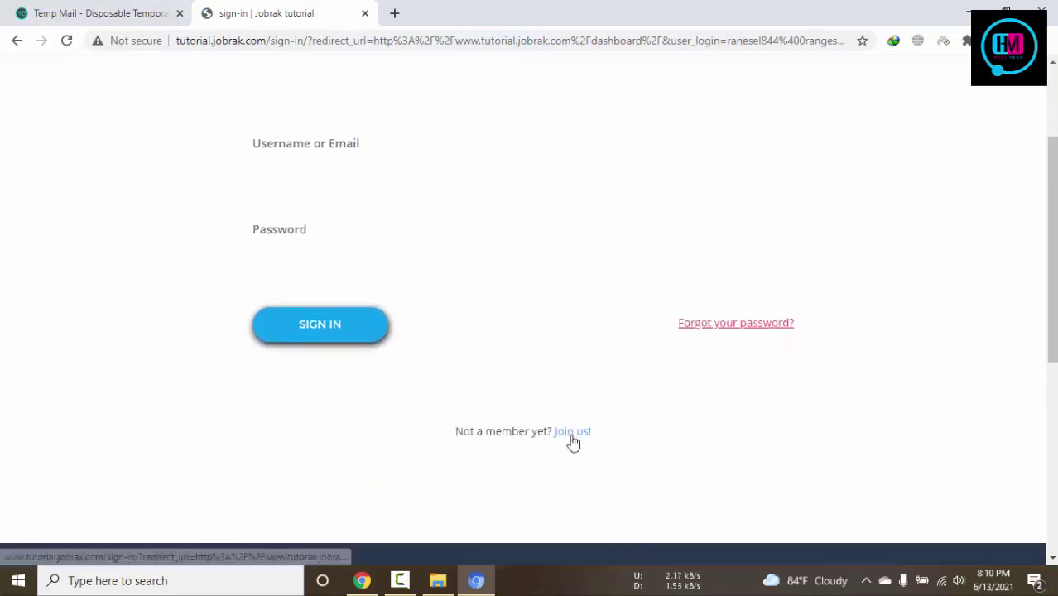
# Fill the Join us form with the temporary address as email and username, plus a password
pyautogui.click(571, 434)
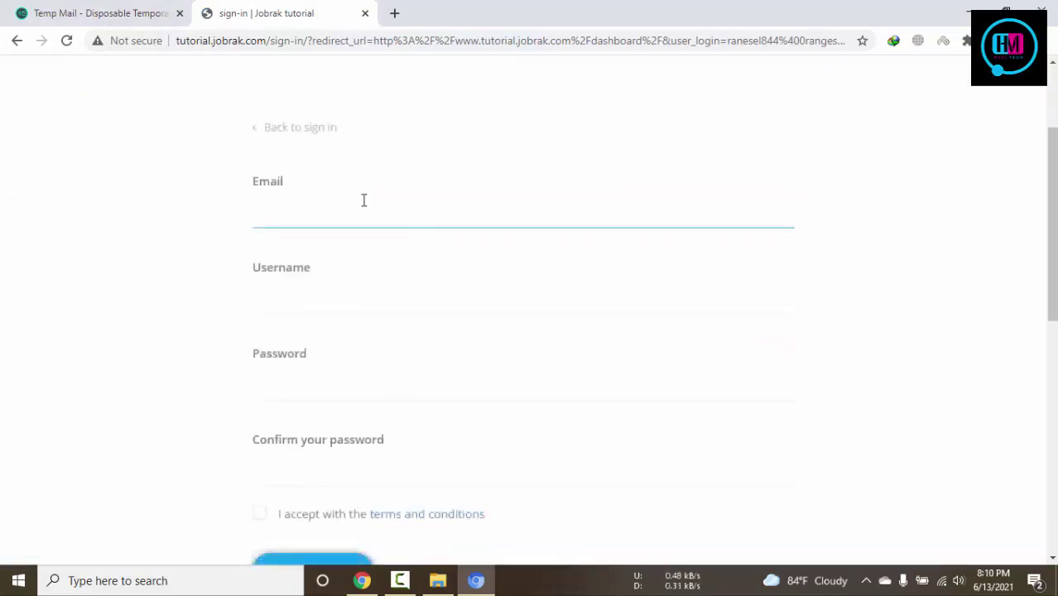
pyautogui.hotkey('ctrl', 'v')
pyautogui.click(342, 293)
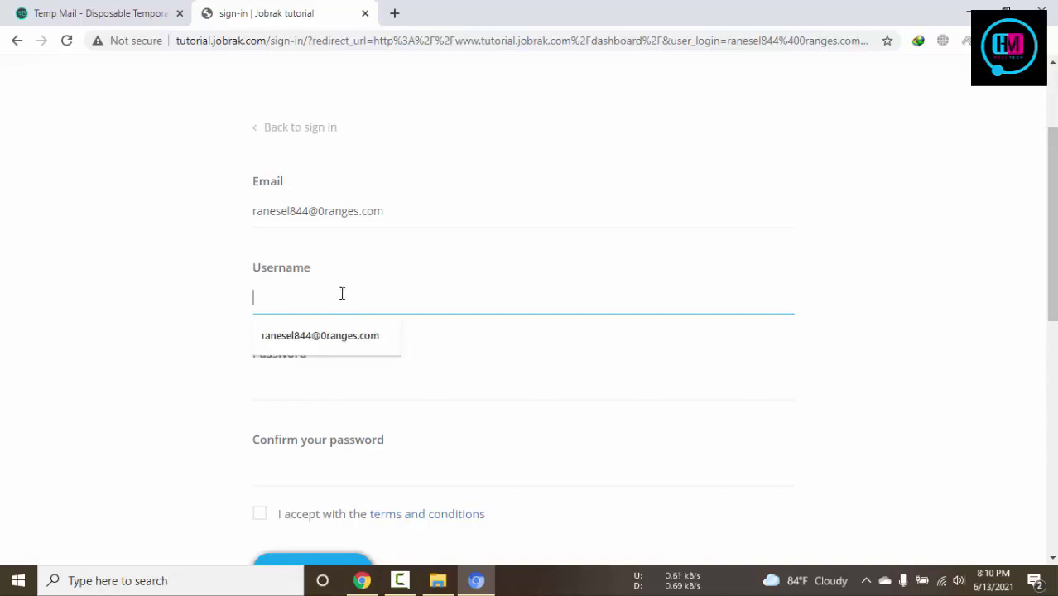
pyautogui.click(327, 334)
pyautogui.click(328, 394)
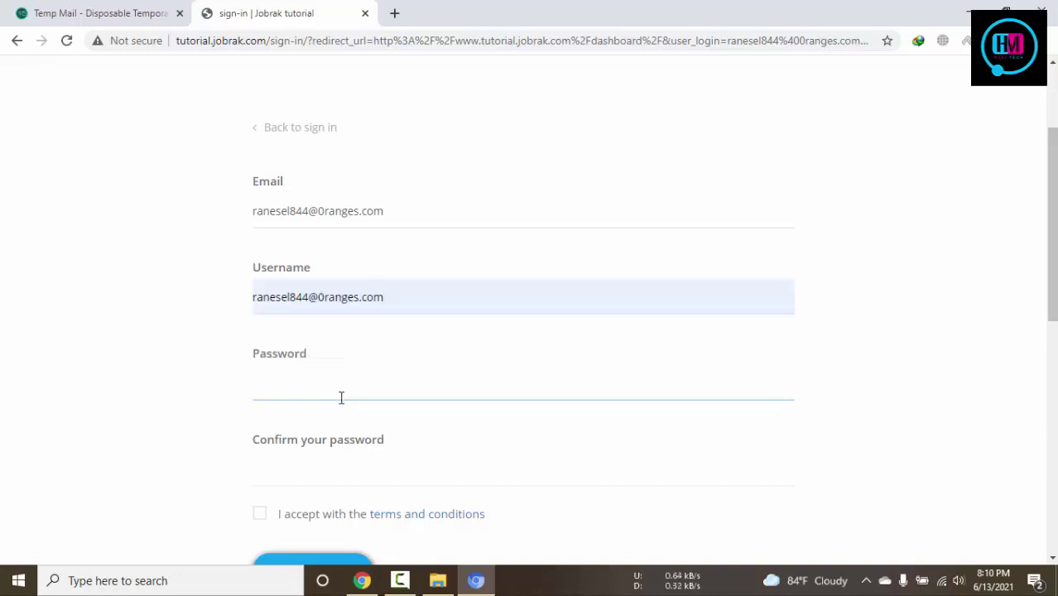
pyautogui.write('•••')
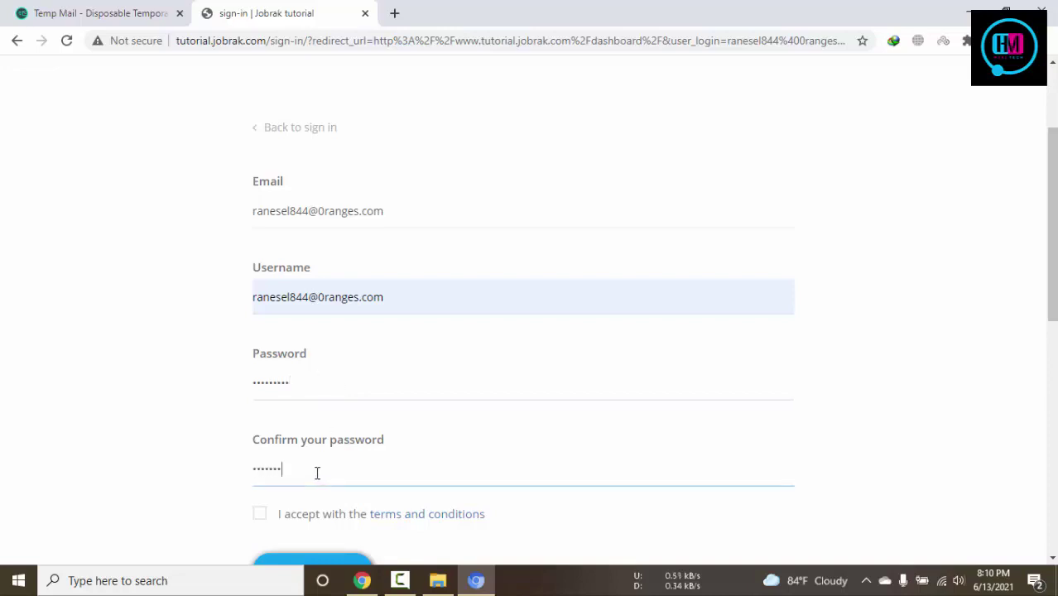
# Accept the terms, submit the registration and check the mailbox for the confirmation
pyautogui.scroll(-4, 327, 467)
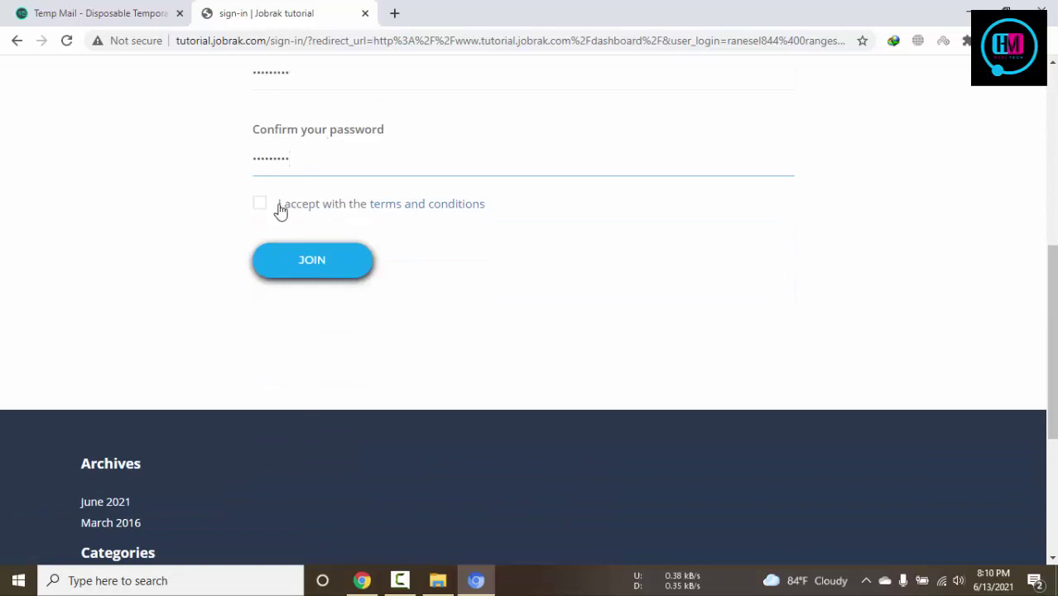
pyautogui.click(266, 203)
pyautogui.click(314, 261)
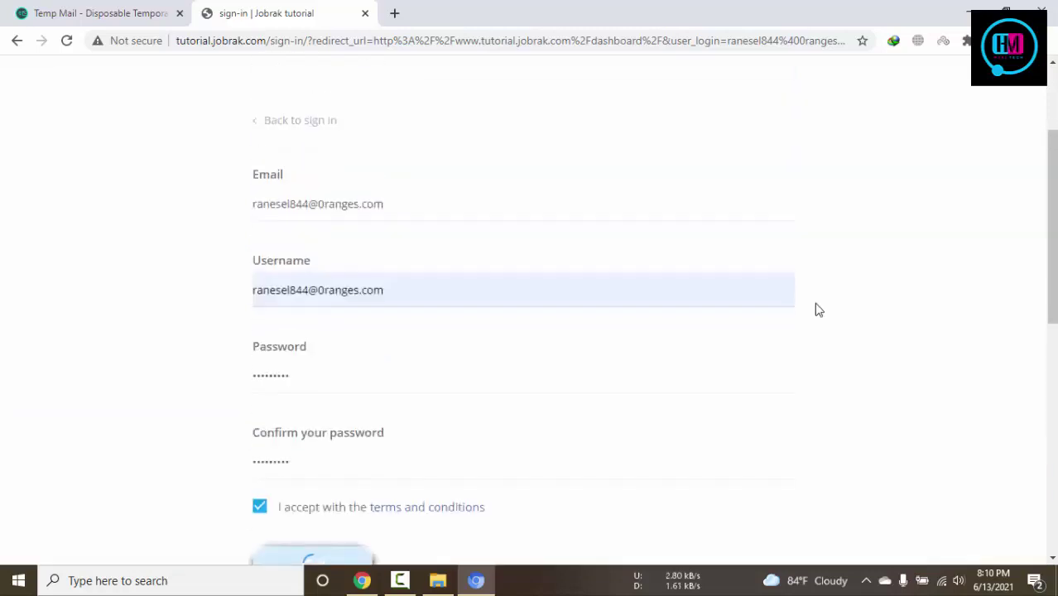
pyautogui.moveTo(445, 232); pyautogui.dragTo(191, 217)
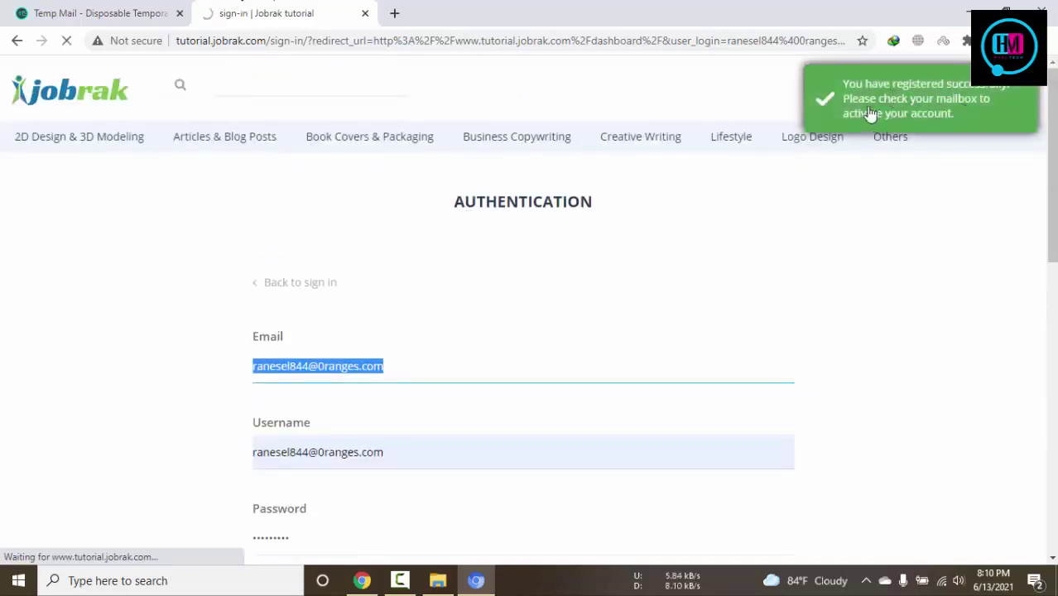
pyautogui.click(134, 10)
# Open the Jobrak registration email in the Temp Mail inbox
pyautogui.scroll(-6, 711, 309)
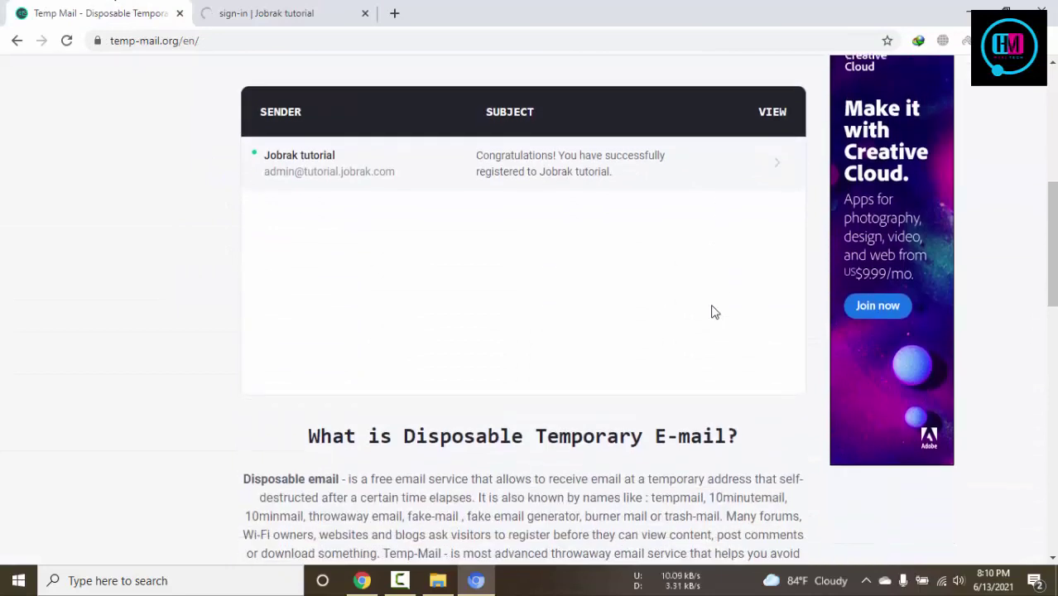
pyautogui.click(516, 162)
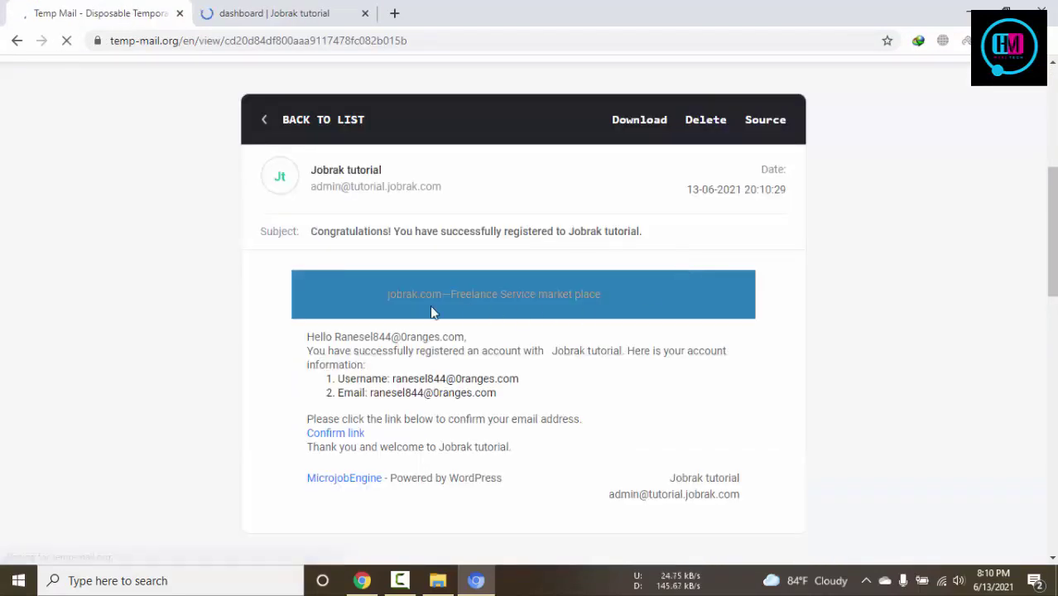
pyautogui.moveTo(385, 296); pyautogui.dragTo(637, 297)
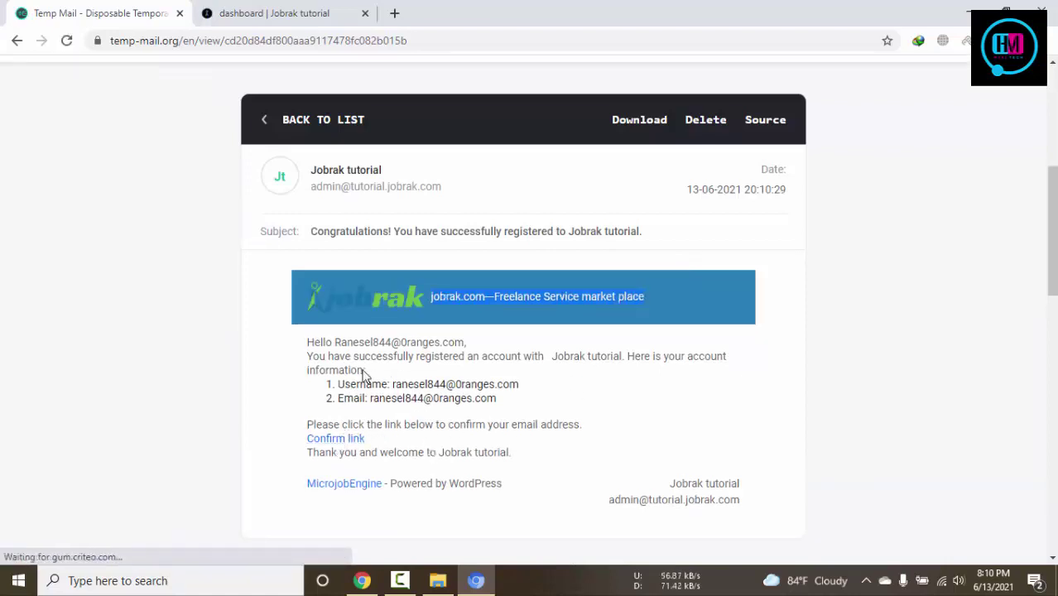
pyautogui.click(781, 318)
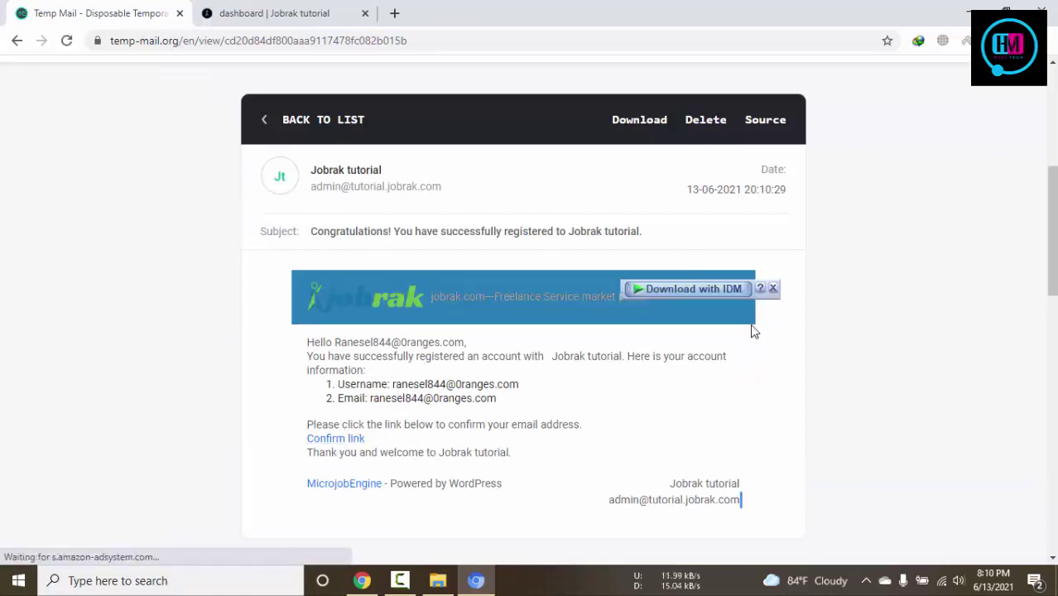
# Follow the email's account confirmation link and decline Chrome's offer to save the password
pyautogui.scroll(-3, 413, 351)
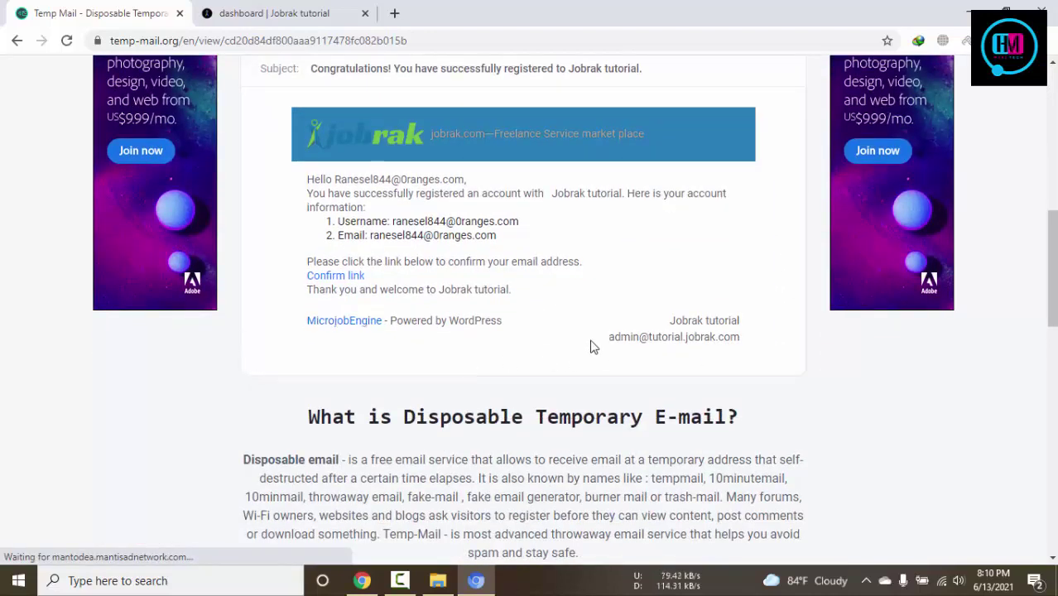
pyautogui.moveTo(606, 342); pyautogui.dragTo(749, 348)
pyautogui.tripleClick(734, 319)
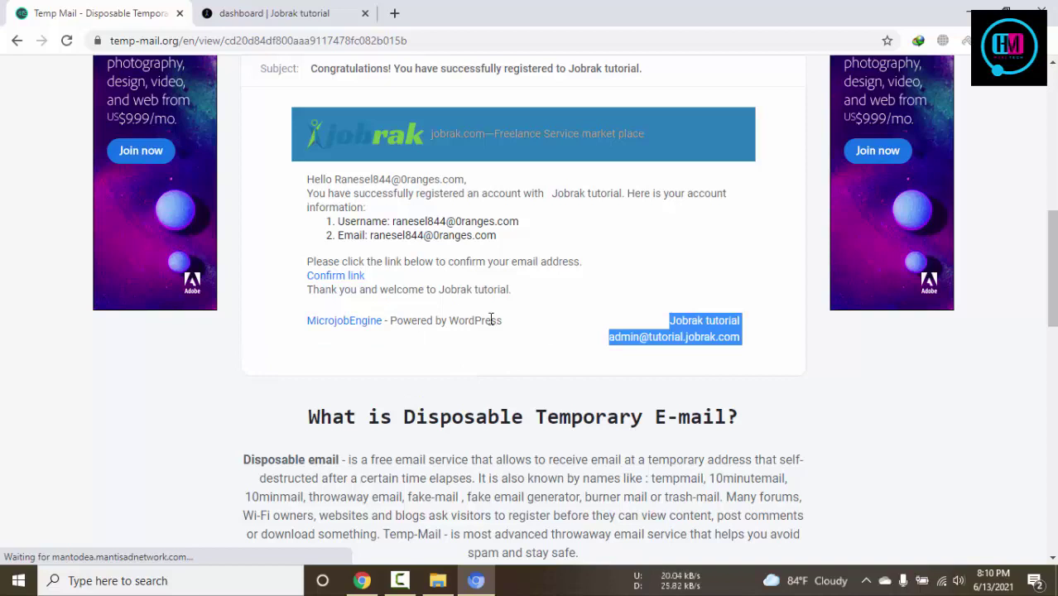
pyautogui.moveTo(520, 321); pyautogui.dragTo(306, 325)
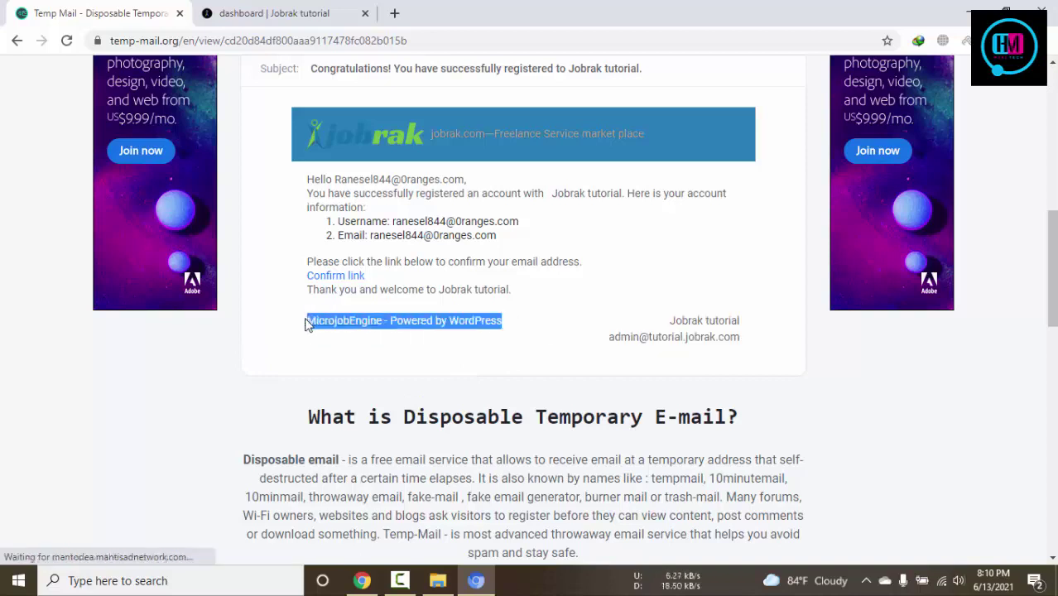
pyautogui.click(337, 277)
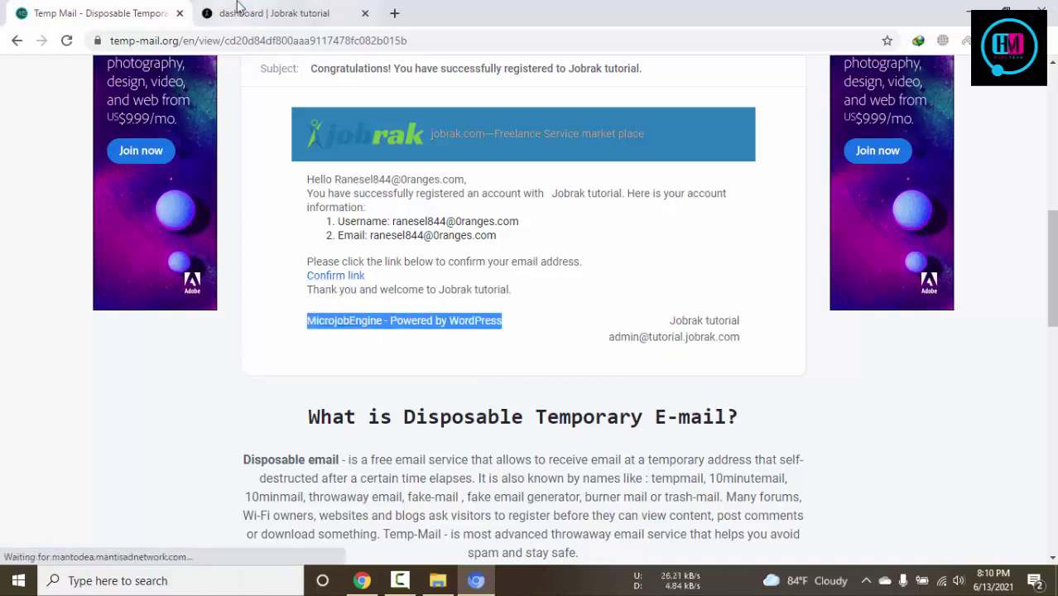
pyautogui.click(989, 293)
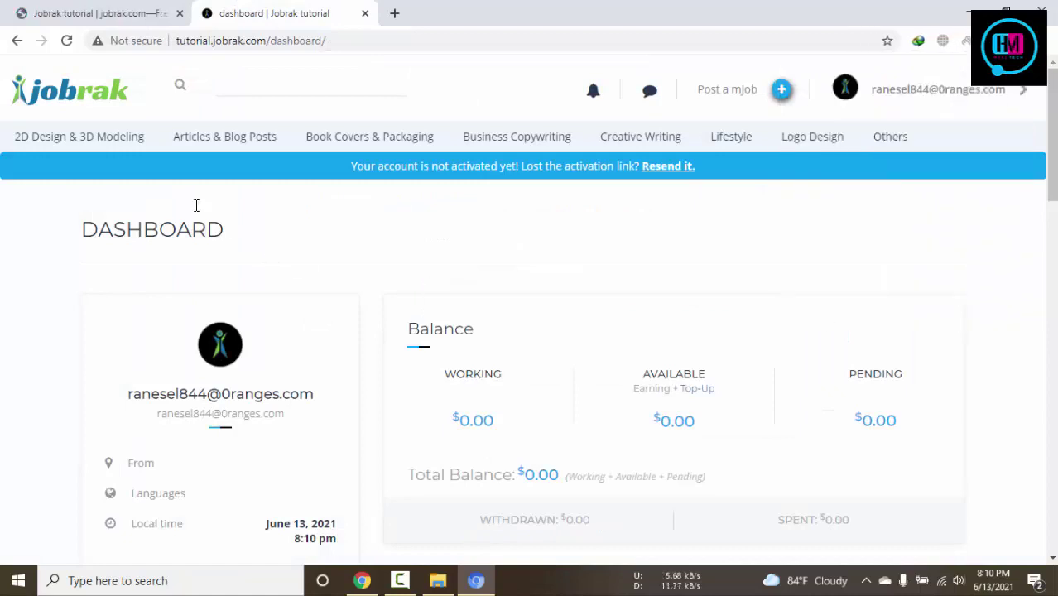
# Go to the Jobrak home page and close the old mail tab
pyautogui.click(73, 99)
pyautogui.scroll(-3, 755, 379)
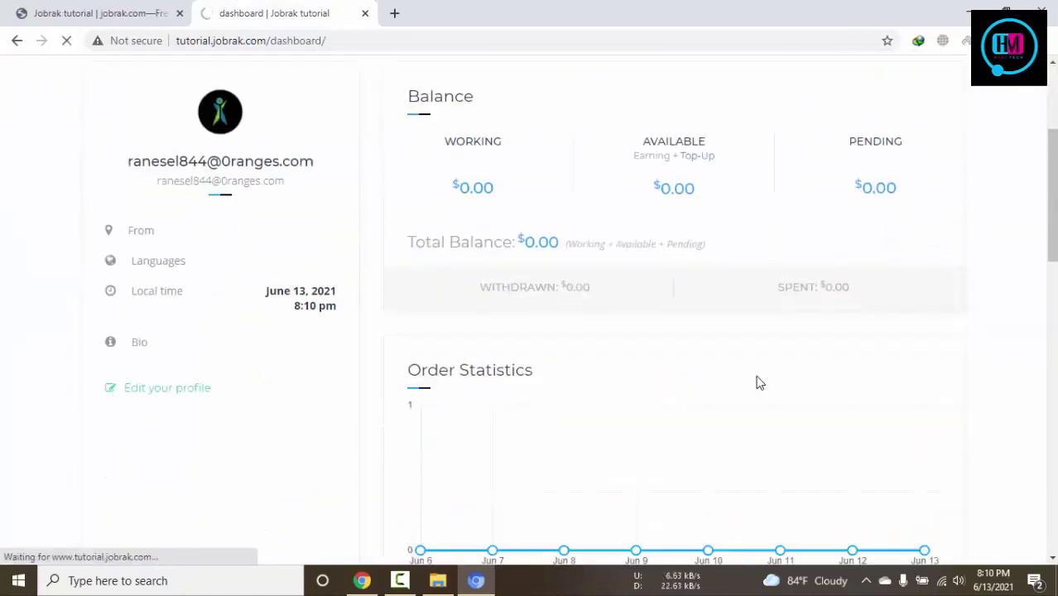
pyautogui.scroll(3, 755, 382)
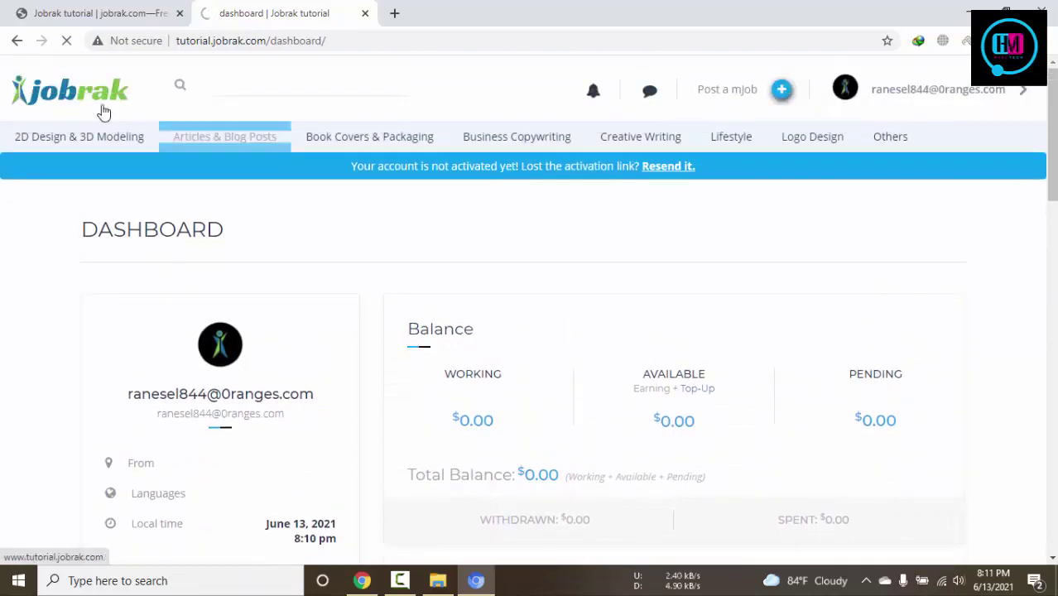
pyautogui.click(125, 10)
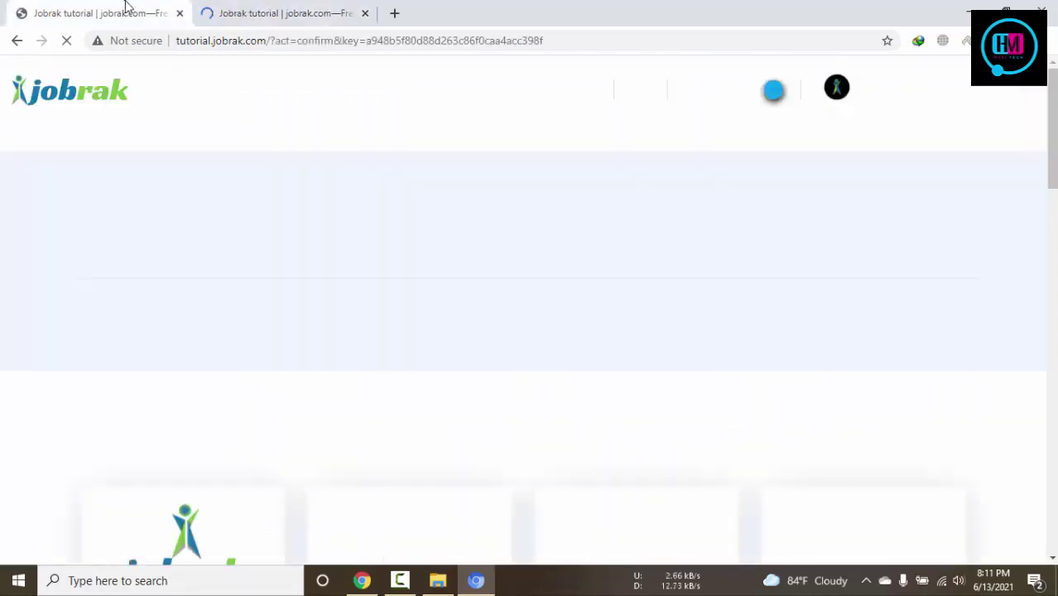
pyautogui.click(180, 13)
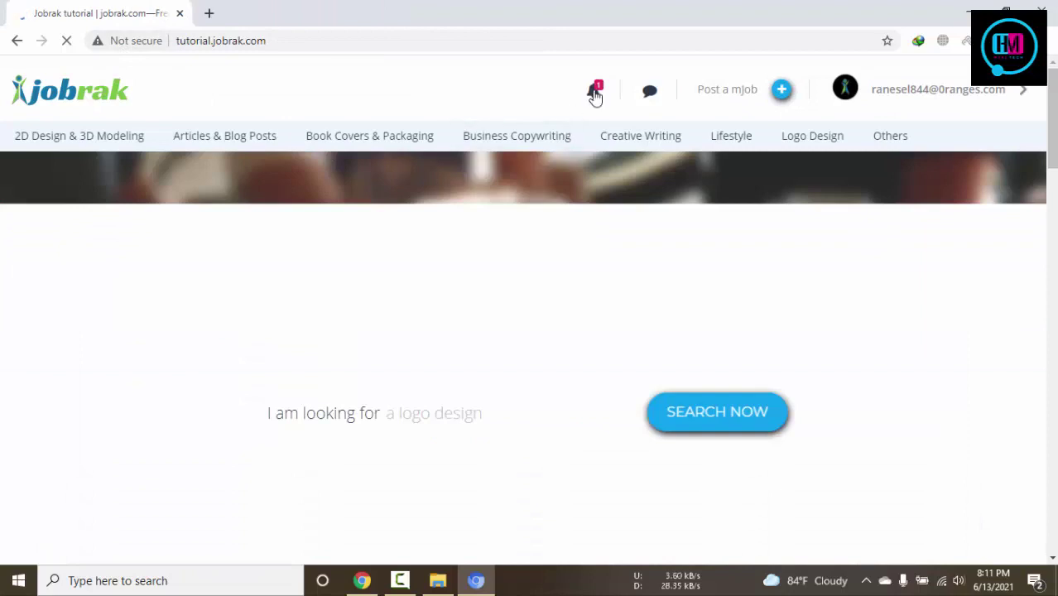
# Read the account-activated notice in notifications, then scroll down to Latest Microjobs
pyautogui.click(594, 93)
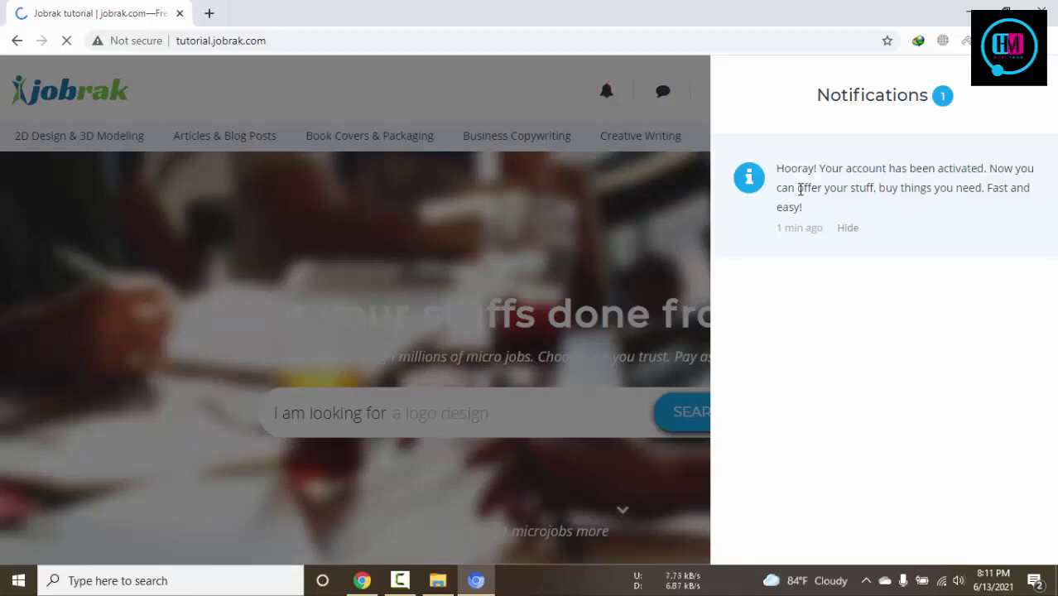
pyautogui.moveTo(791, 175); pyautogui.dragTo(1021, 174)
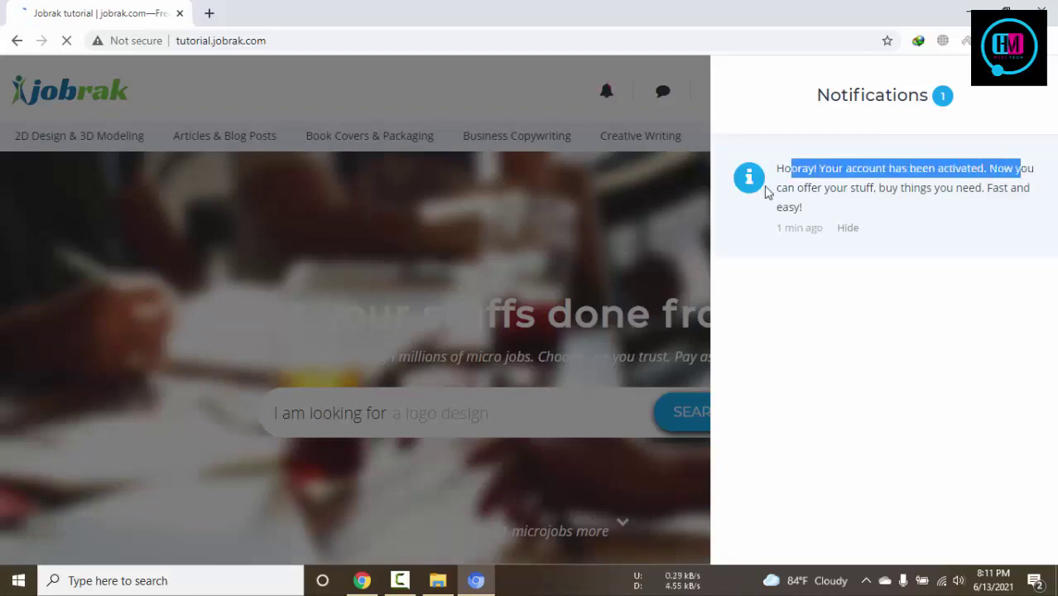
pyautogui.moveTo(836, 189); pyautogui.dragTo(1008, 189)
pyautogui.click(1036, 93)
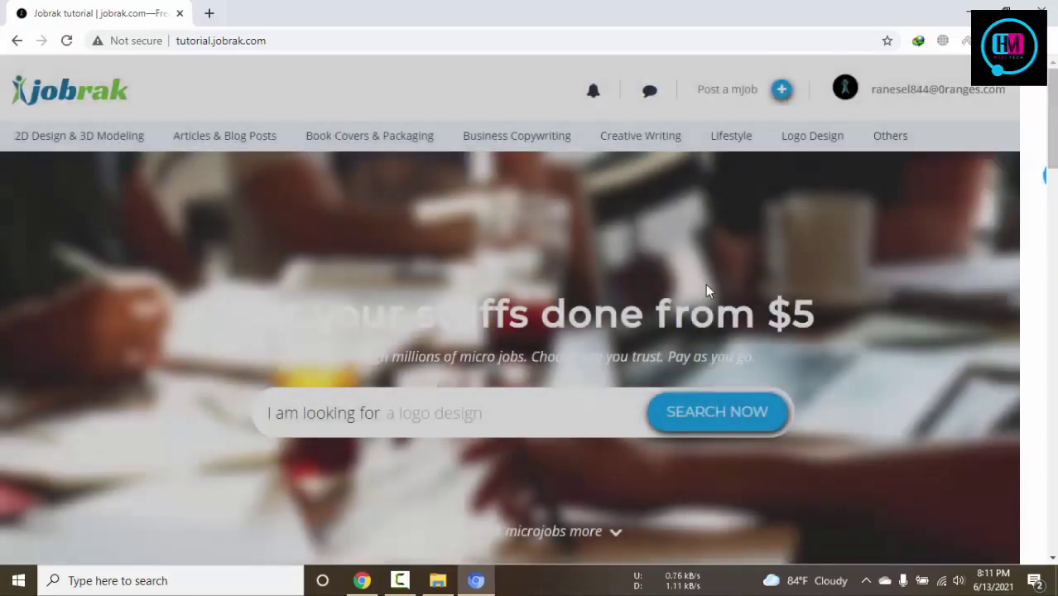
pyautogui.scroll(-8, 650, 337)
pyautogui.scroll(-1, 650, 344)
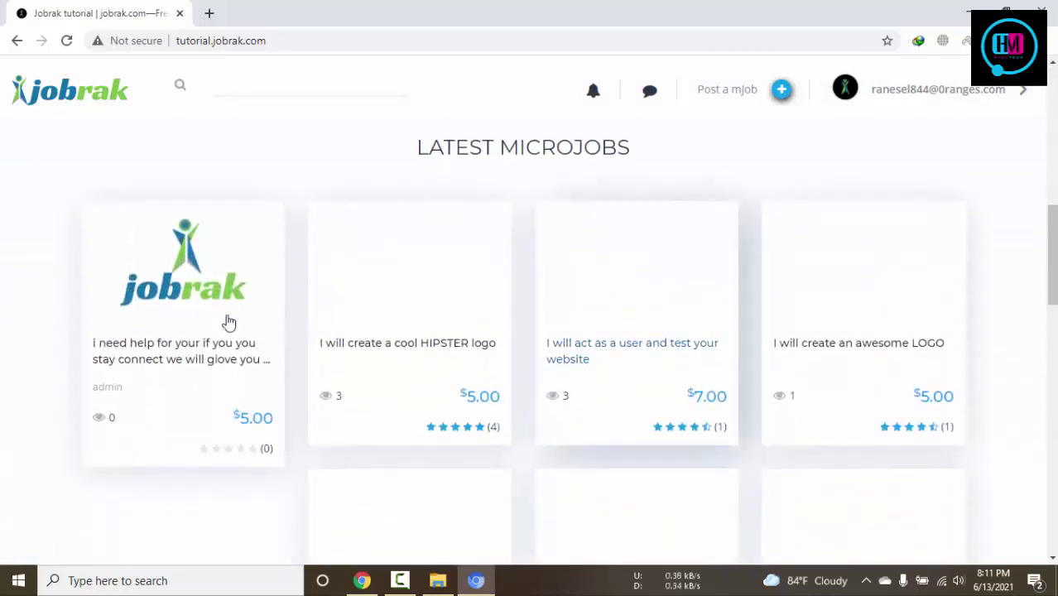
# Open the admin's $5.00 Articles & Blog Posts mJob, glancing at the POST A MJOB form
pyautogui.click(128, 300)
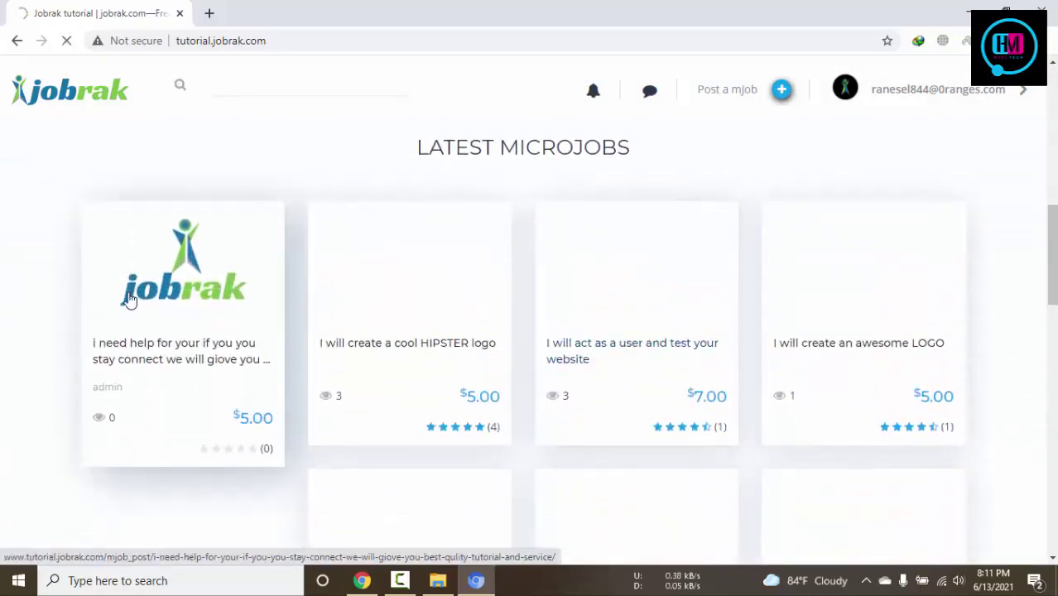
pyautogui.scroll(-3, 128, 299)
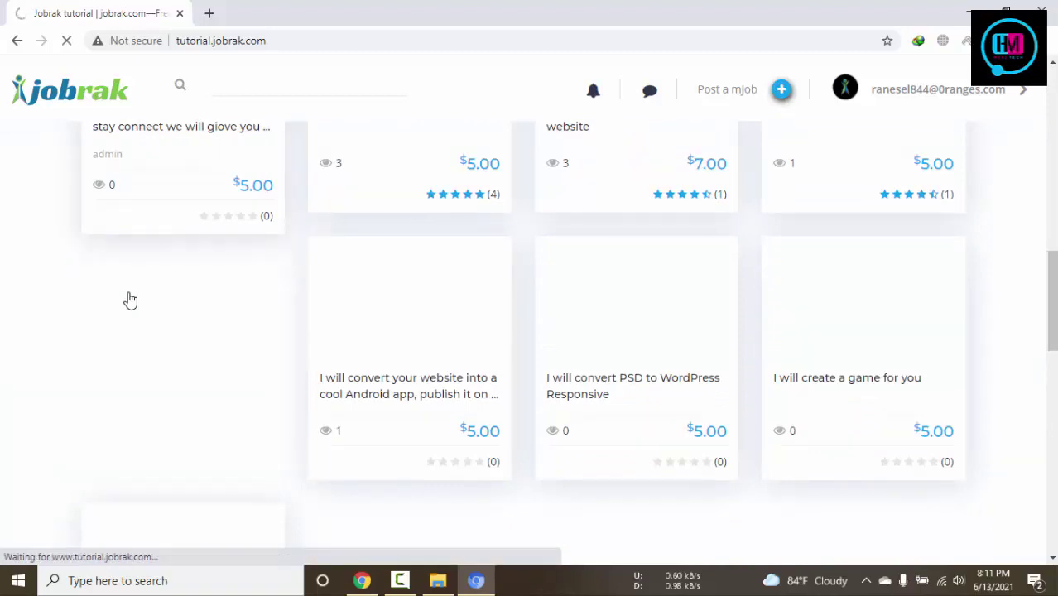
pyautogui.scroll(3, 128, 299)
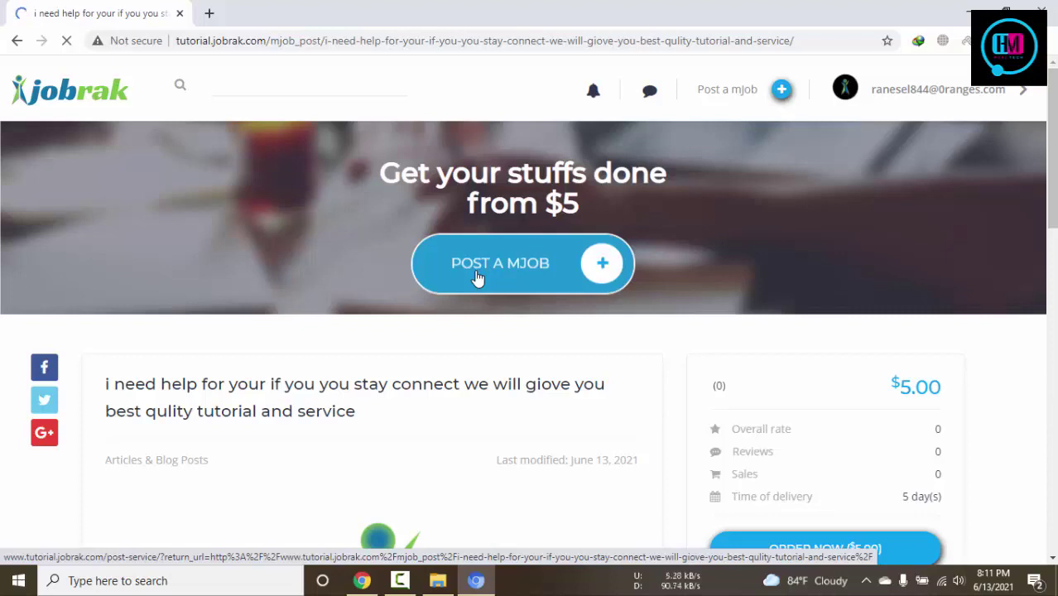
pyautogui.click(477, 278)
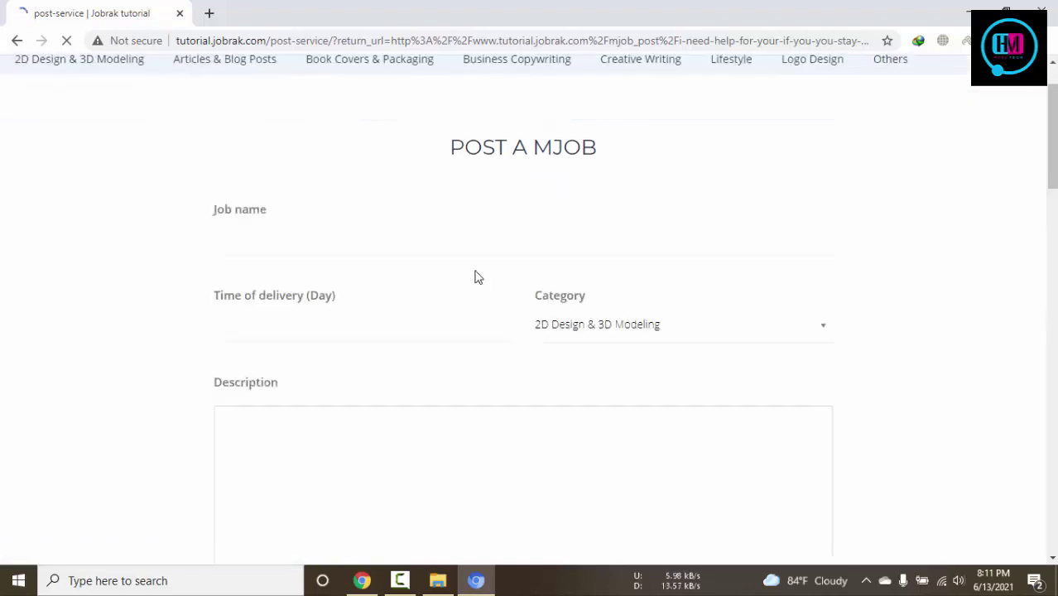
pyautogui.scroll(-12, 476, 278)
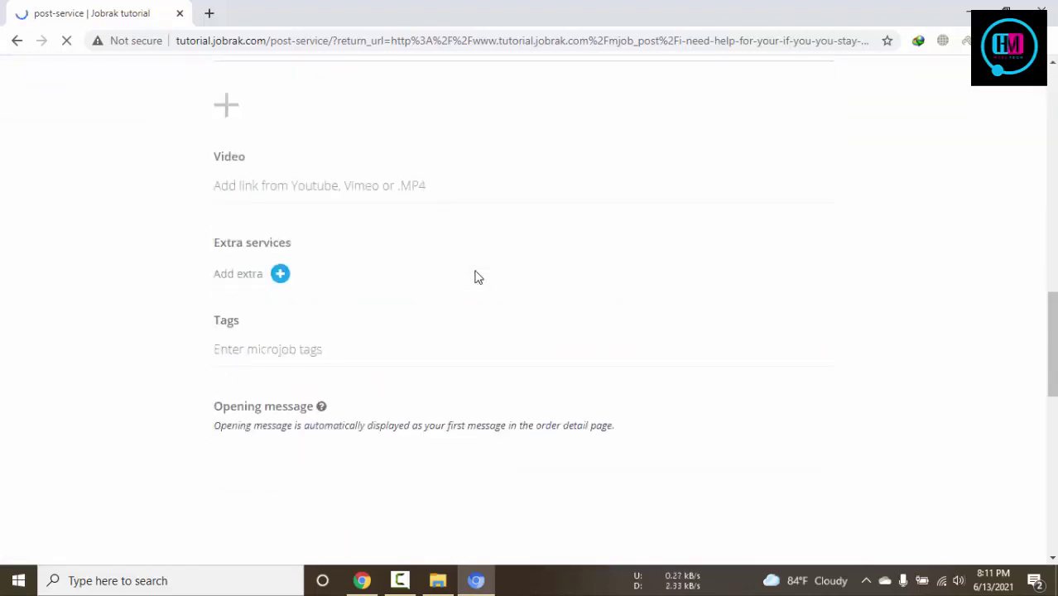
pyautogui.scroll(-3, 476, 277)
pyautogui.scroll(6, 474, 277)
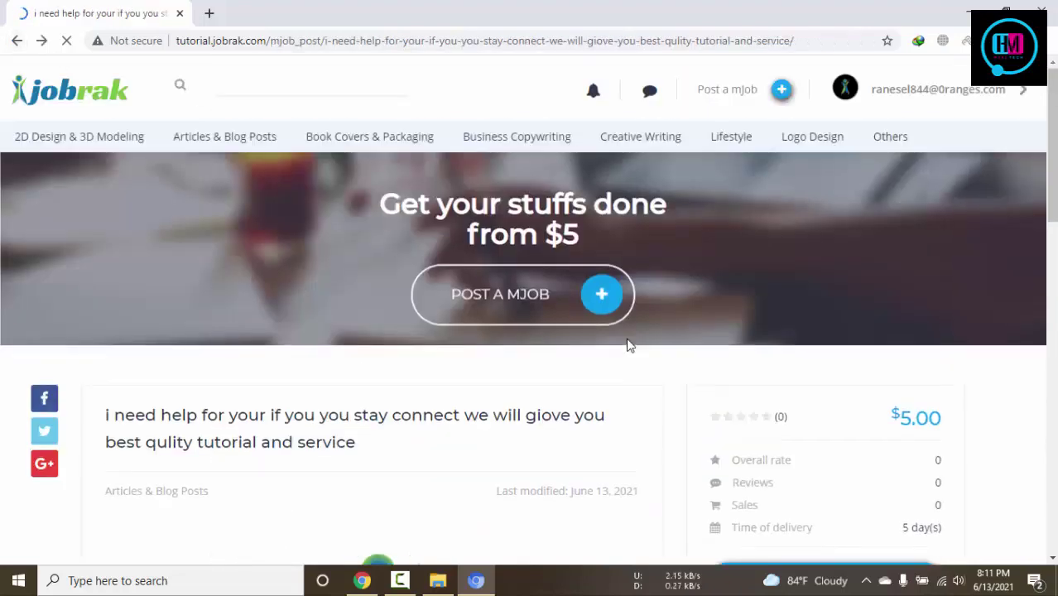
pyautogui.scroll(-4, 620, 343)
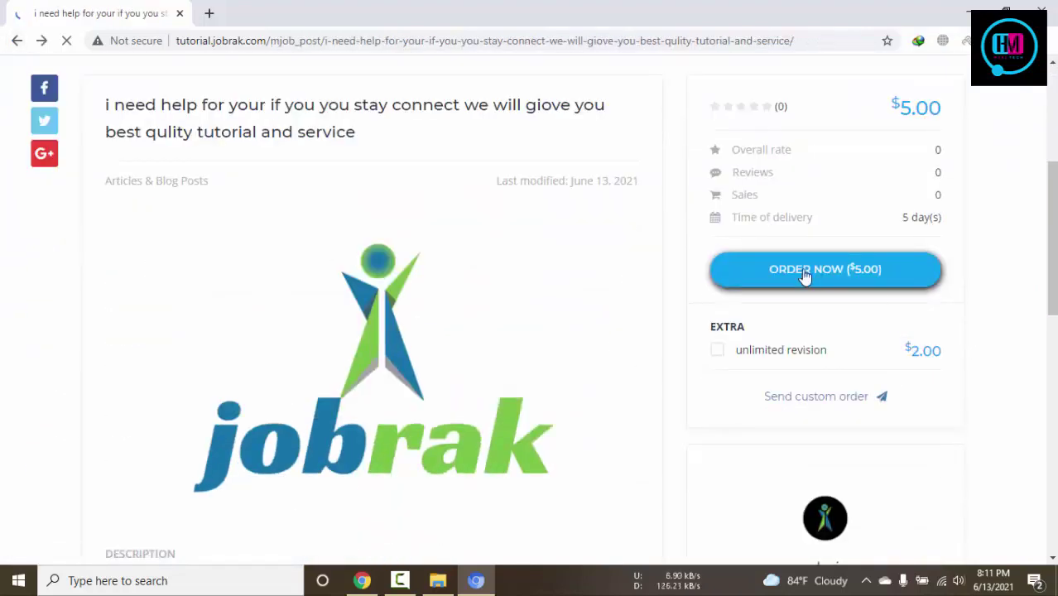
pyautogui.click(826, 396)
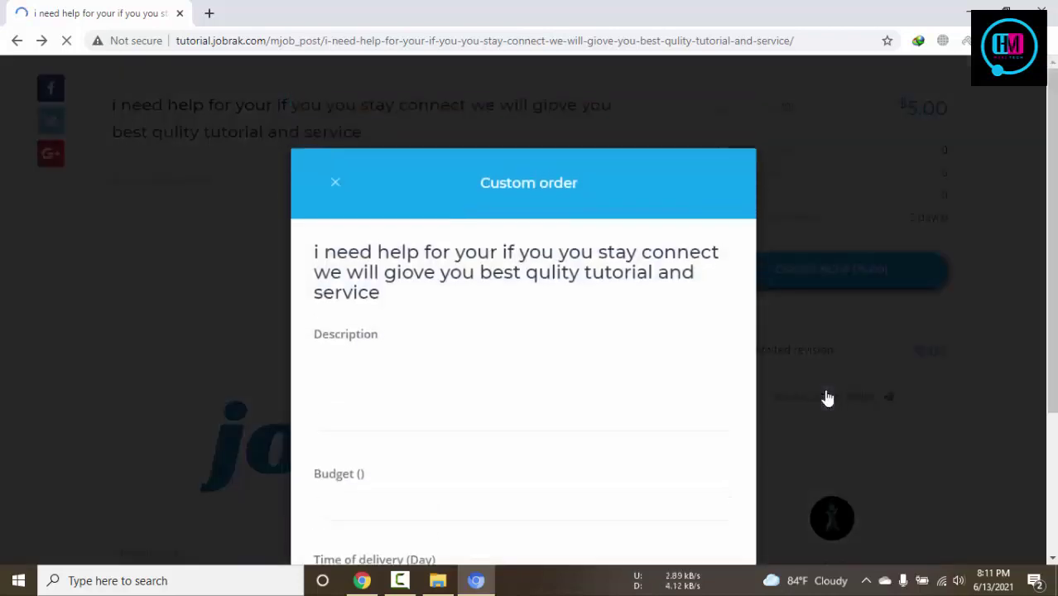
pyautogui.scroll(-3, 776, 335)
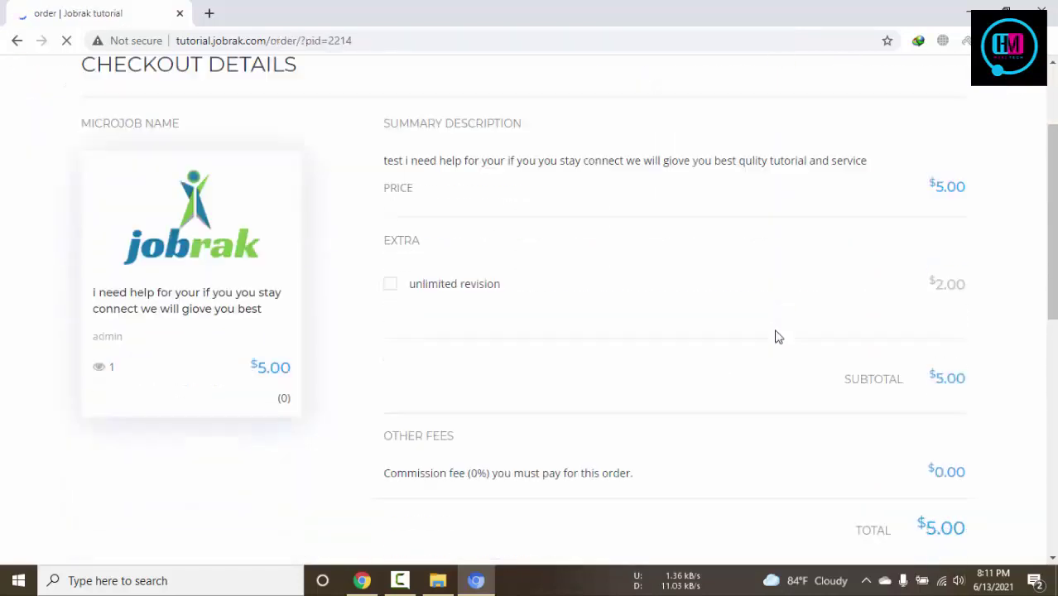
pyautogui.scroll(-4, 559, 221)
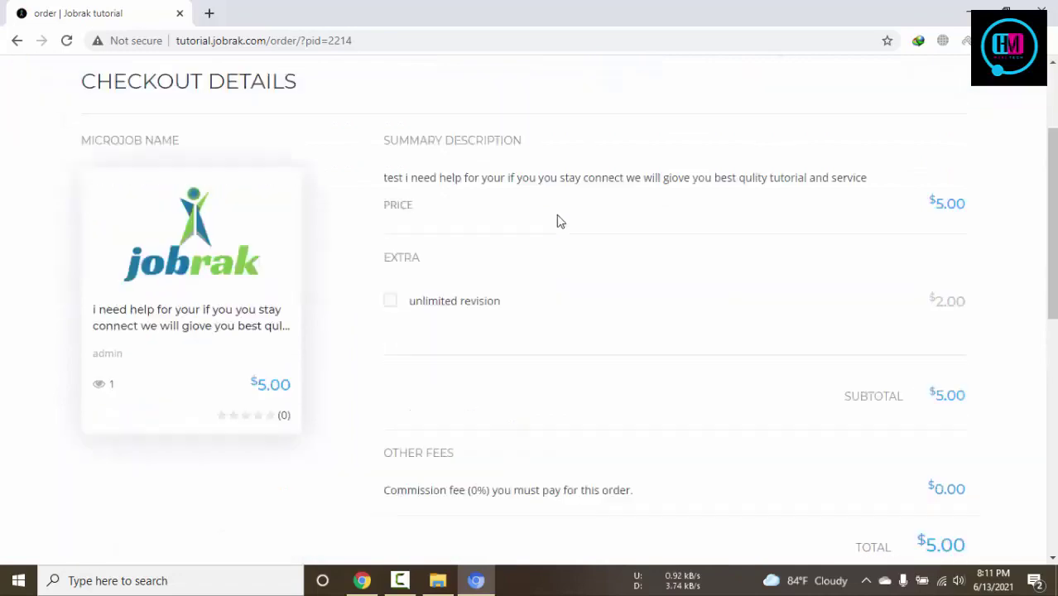
pyautogui.scroll(4, 575, 222)
pyautogui.click(17, 40)
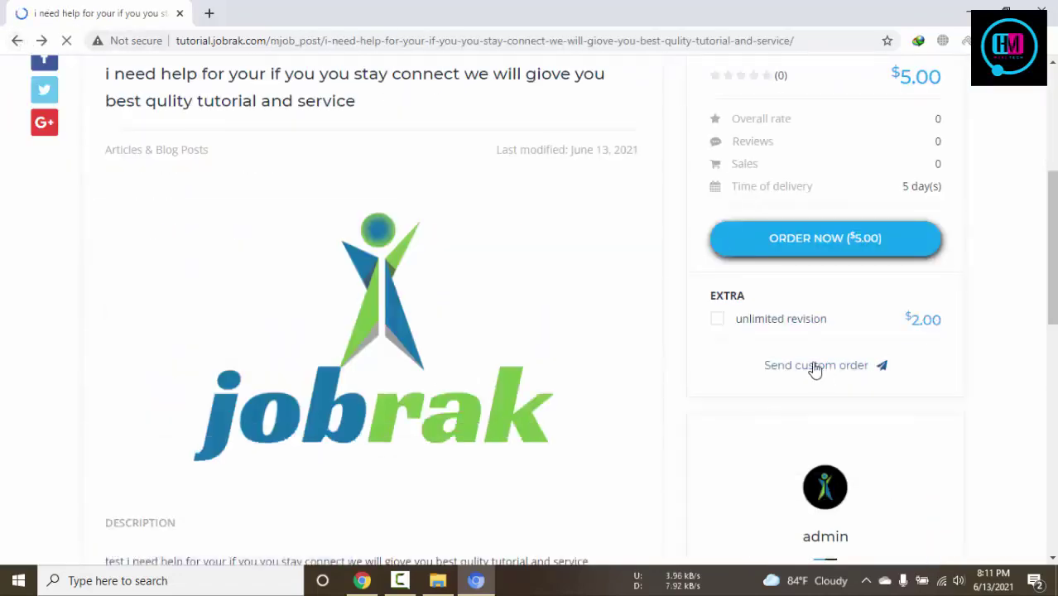
pyautogui.scroll(-3, 886, 374)
pyautogui.scroll(-3, 839, 279)
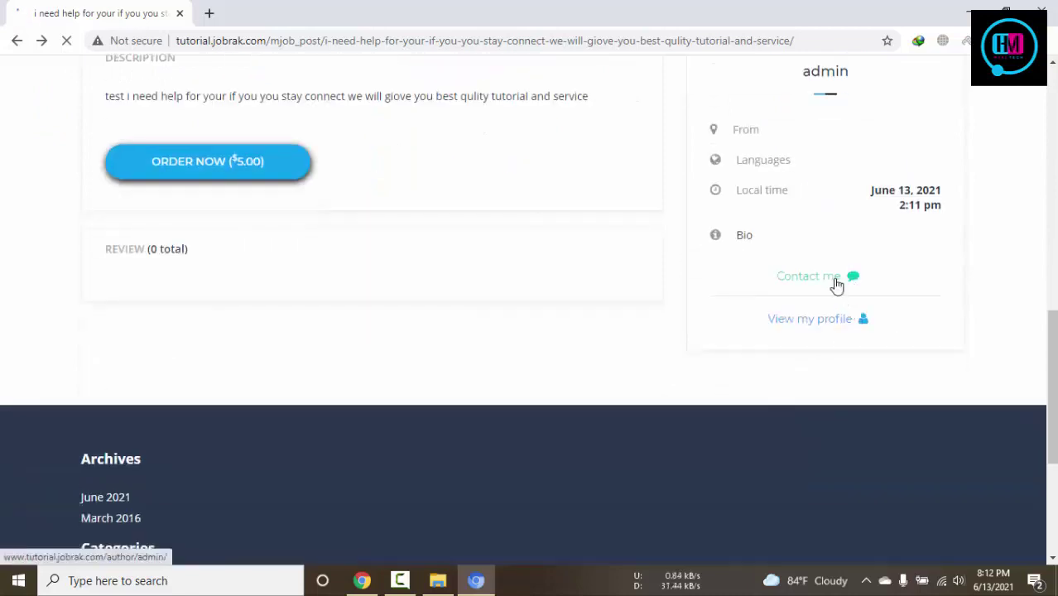
# Send the seller admin a 'hi' message via Contact me, then switch to the admin's window
pyautogui.click(837, 281)
pyautogui.click(414, 298)
pyautogui.write('hi')
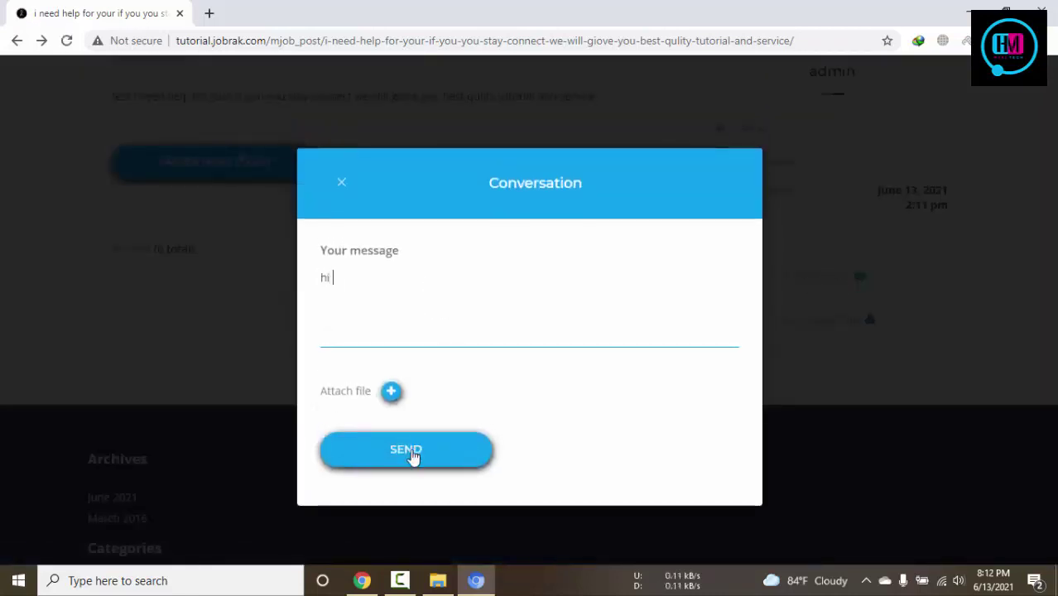
pyautogui.click(413, 455)
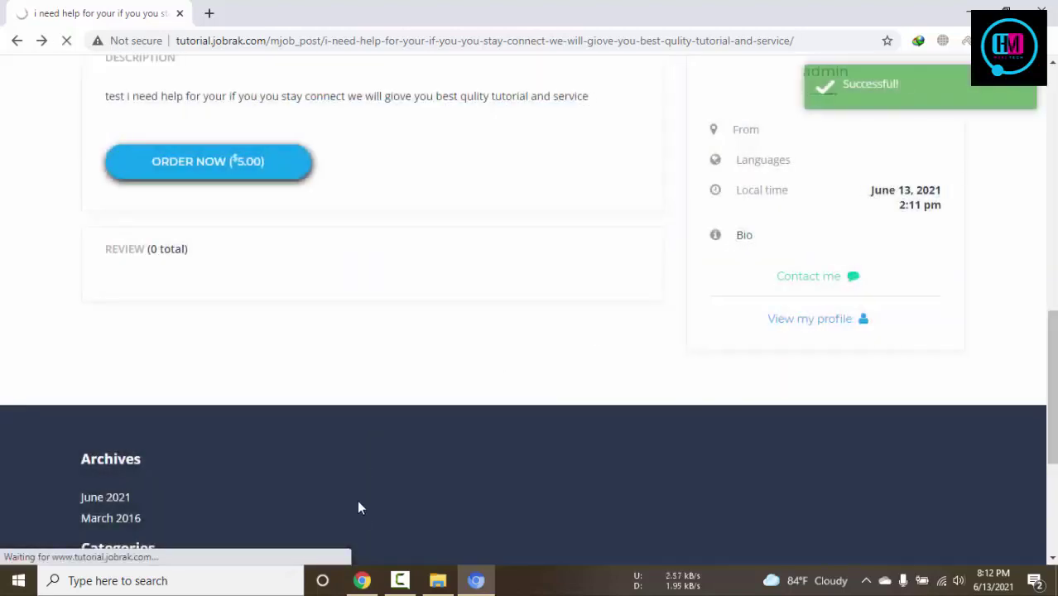
pyautogui.click(362, 580)
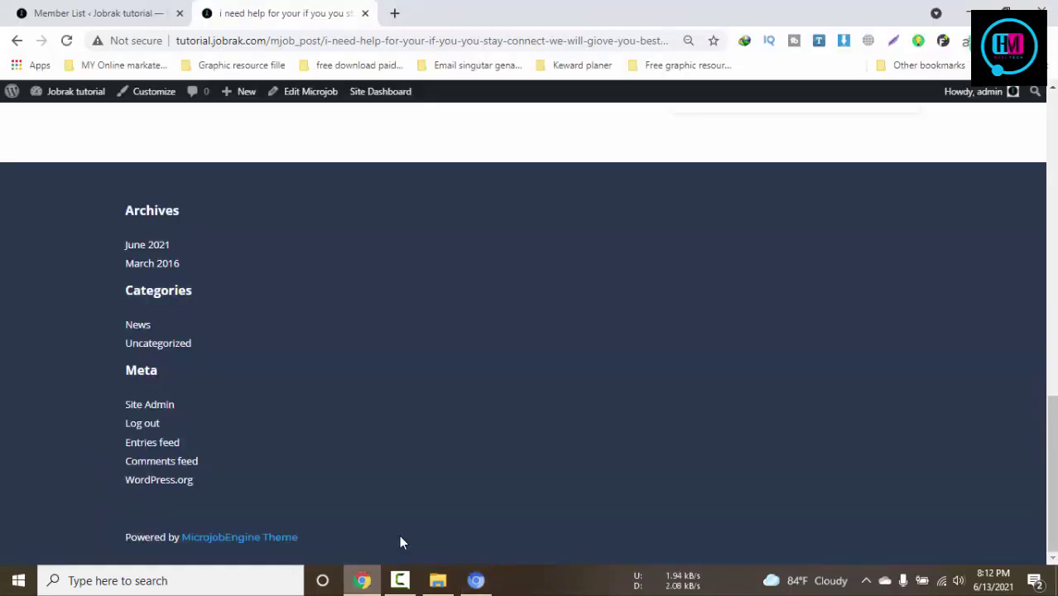
# As admin, open the new conversation containing the buyer's 'hi' message
pyautogui.scroll(7, 682, 324)
pyautogui.scroll(5, 681, 322)
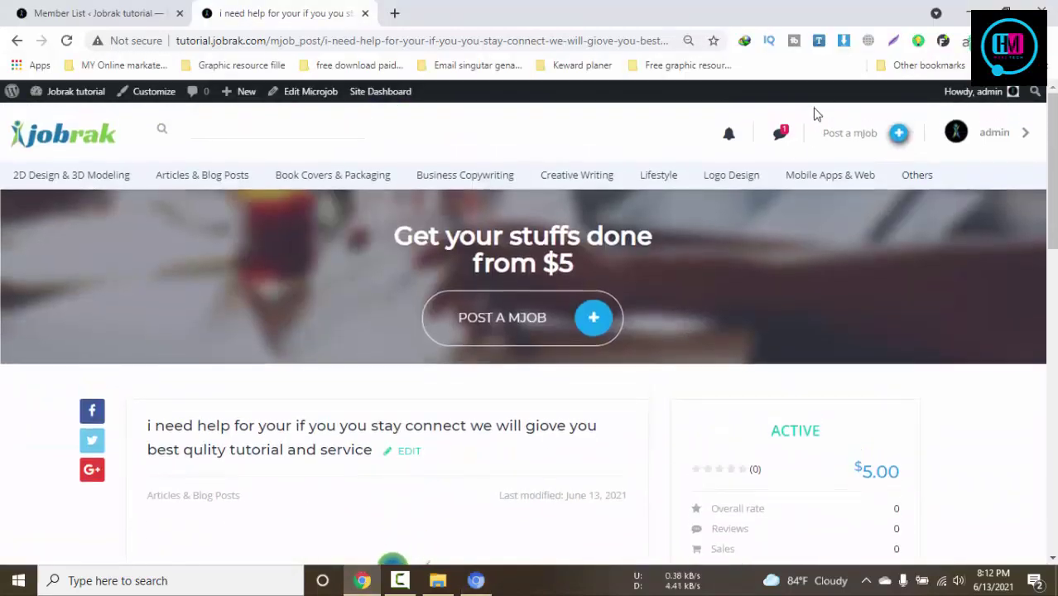
pyautogui.click(780, 135)
pyautogui.click(790, 194)
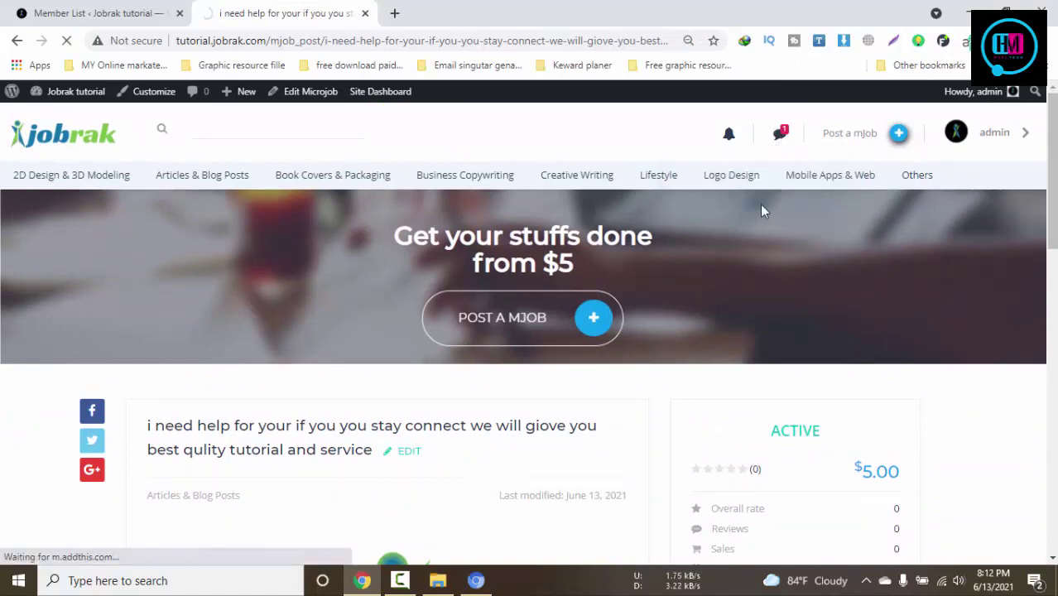
pyautogui.scroll(-2, 762, 206)
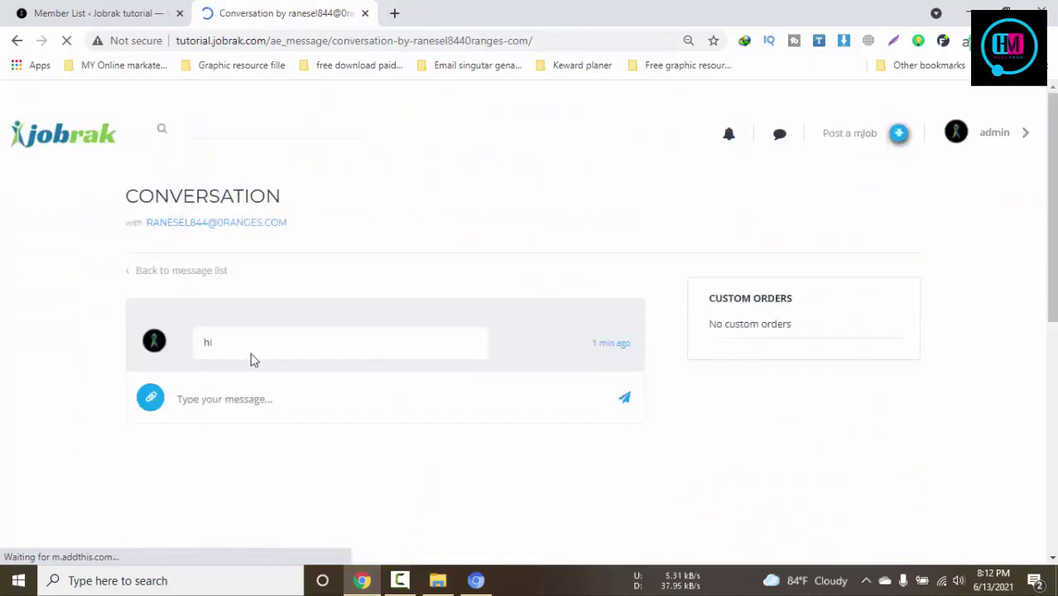
# Reply 'hello' to the buyer in the conversation
pyautogui.click(248, 399)
pyautogui.write('hello')
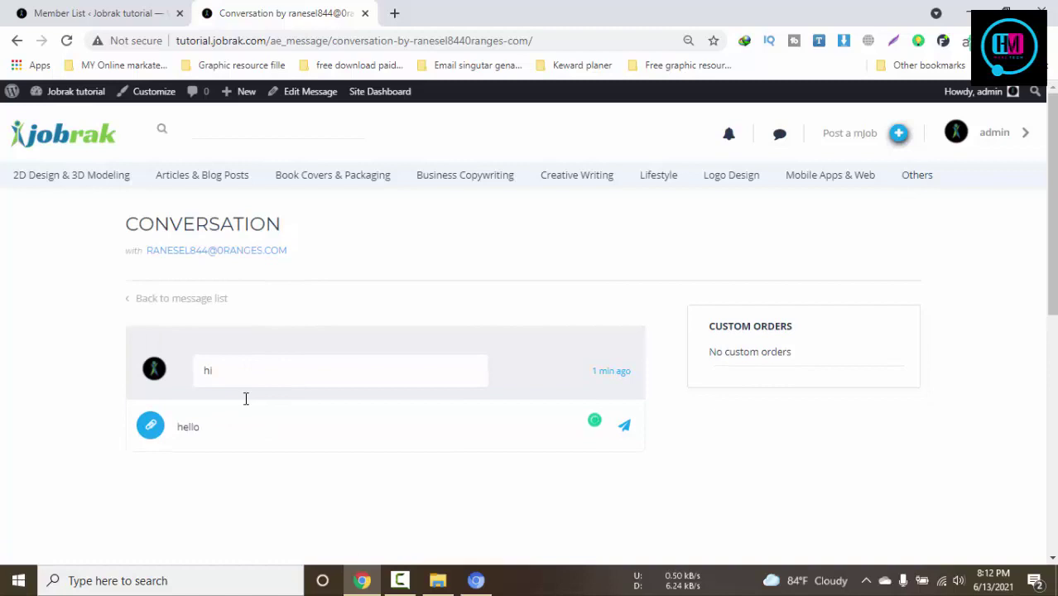
pyautogui.click(627, 429)
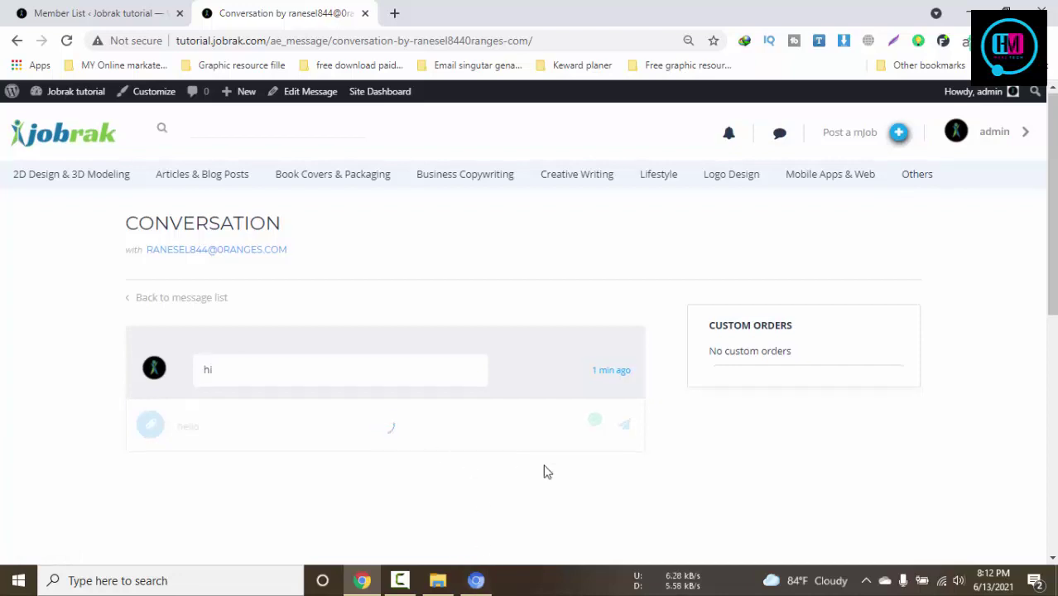
pyautogui.scroll(-2, 545, 472)
pyautogui.scroll(2, 518, 408)
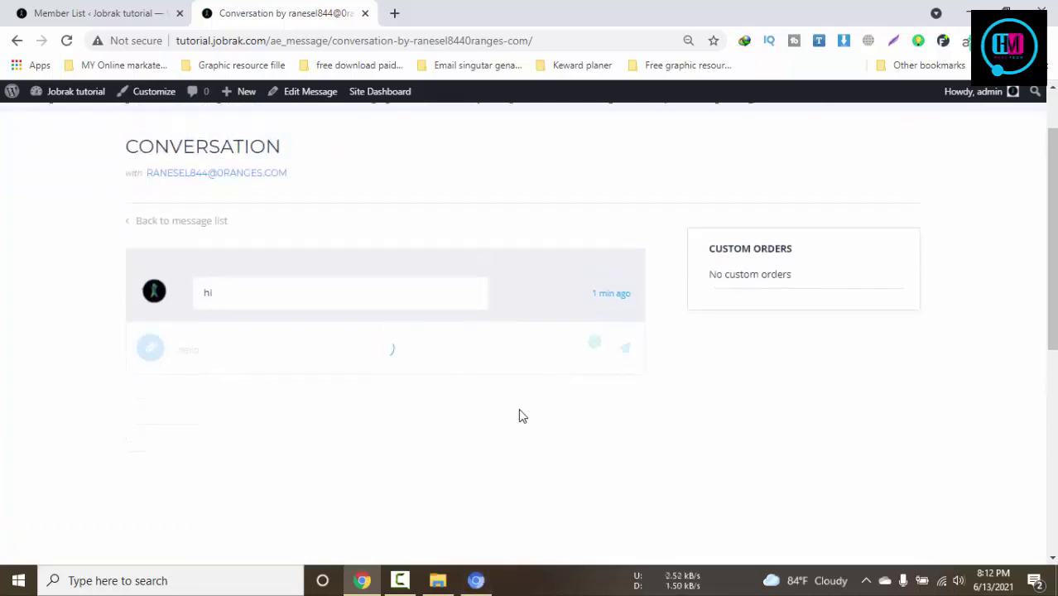
pyautogui.scroll(-1, 518, 408)
# Bring the buyer's browser window to the front
pyautogui.click(479, 581)
pyautogui.click(478, 582)
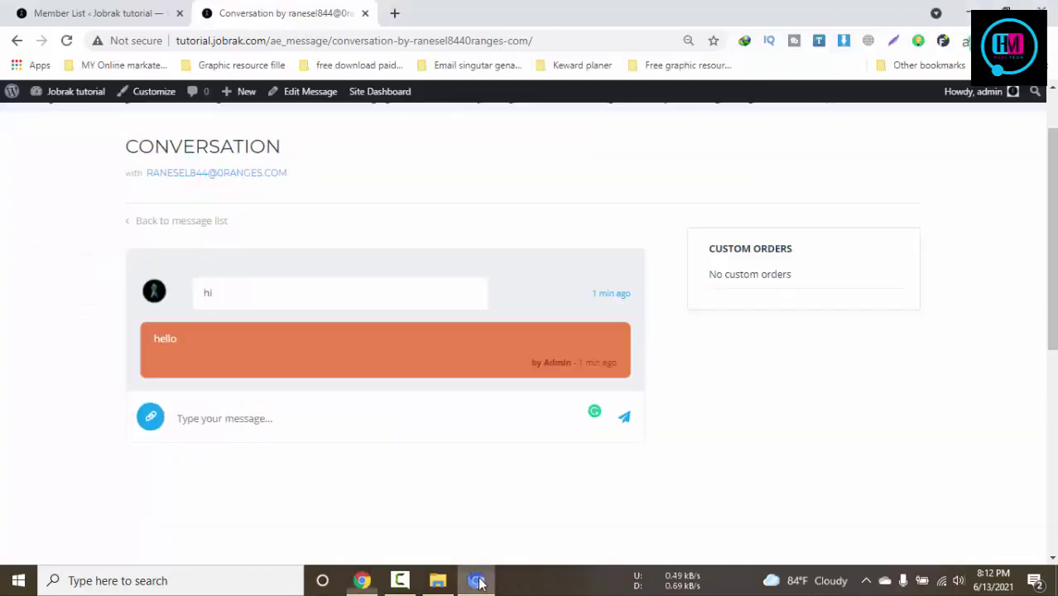
pyautogui.click(479, 582)
pyautogui.scroll(-1, 344, 418)
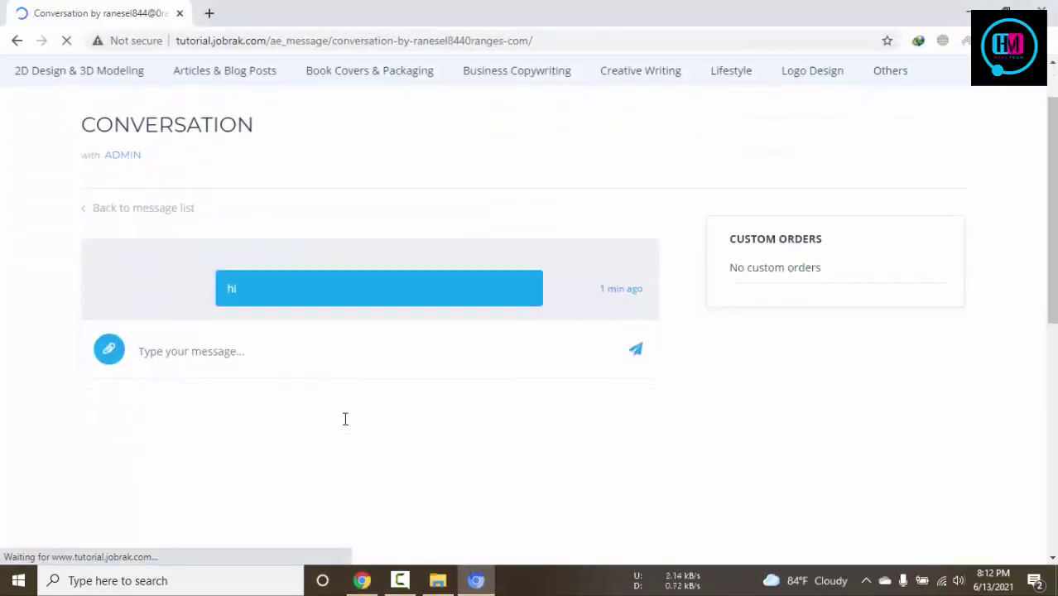
# Check the buyer's message notifications for admin's 'hello', then return to the admin window
pyautogui.scroll(1, 513, 391)
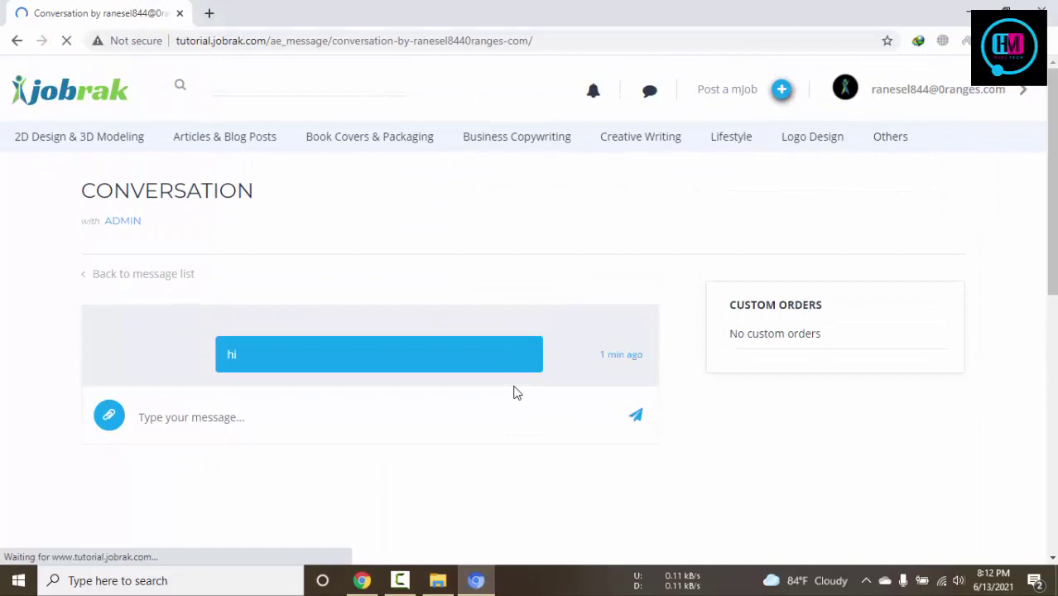
pyautogui.click(286, 412)
pyautogui.click(651, 89)
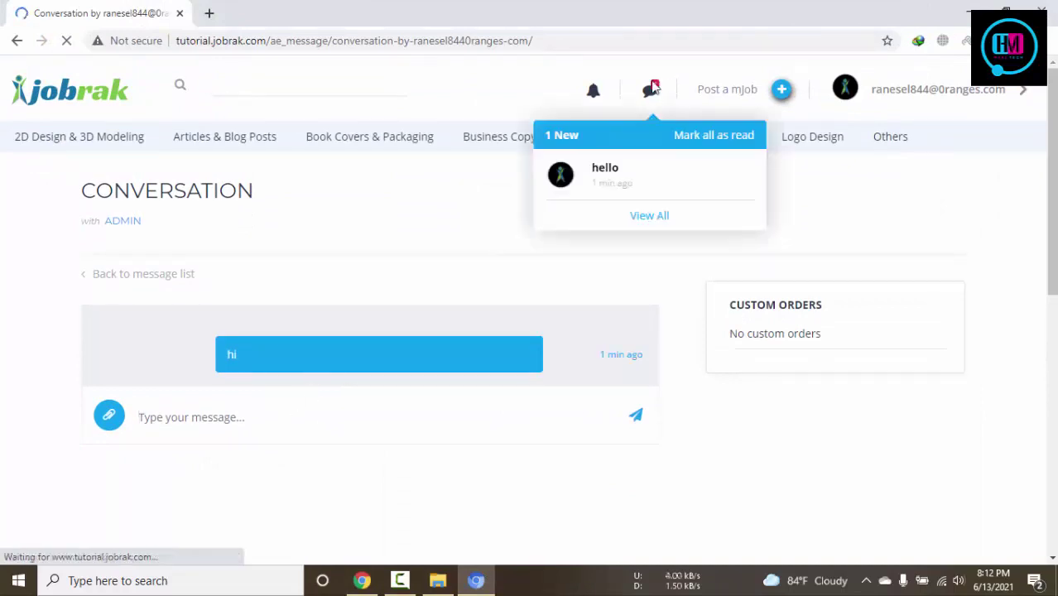
pyautogui.click(633, 194)
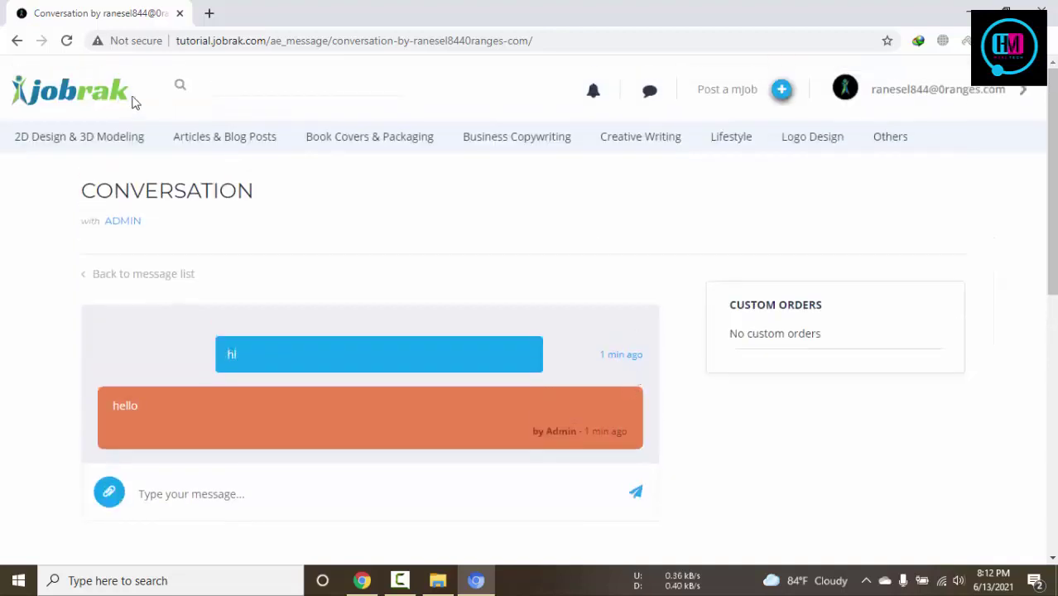
pyautogui.click(362, 580)
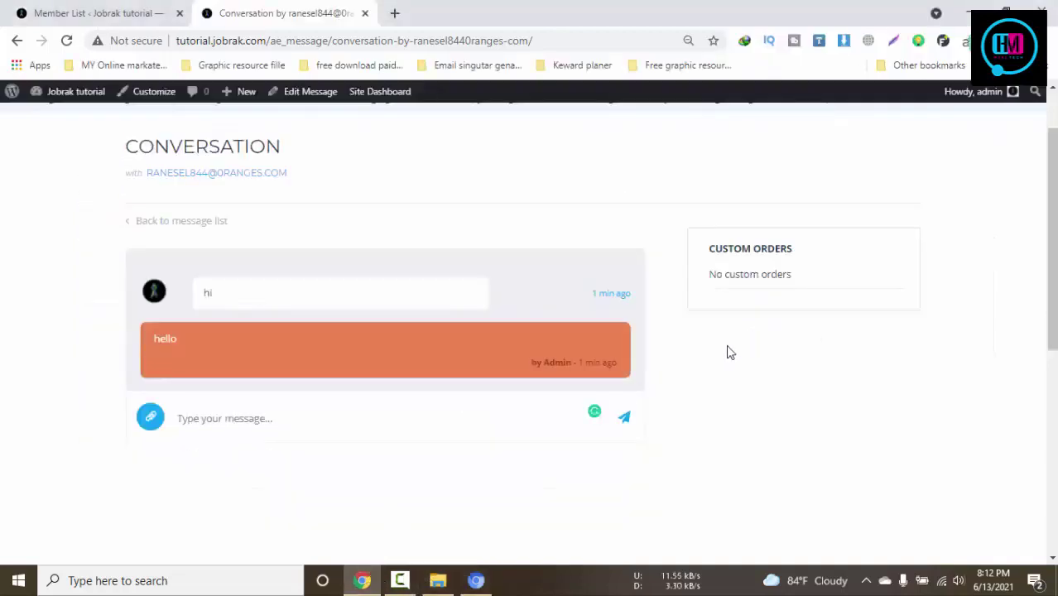
# Try attaching a file to the conversation, then cancel the file dialog
pyautogui.scroll(1, 730, 352)
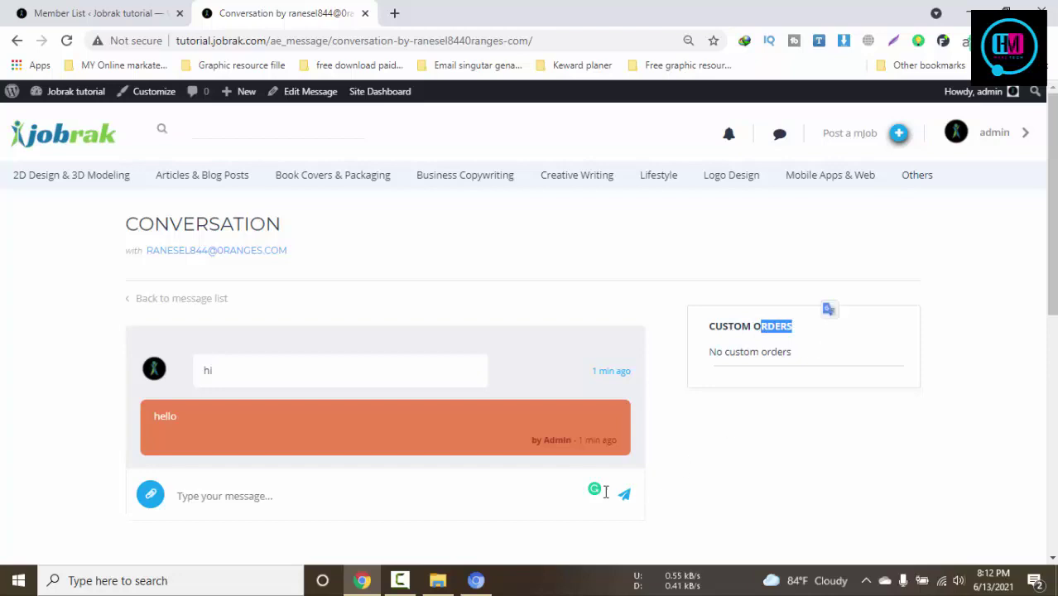
pyautogui.click(152, 495)
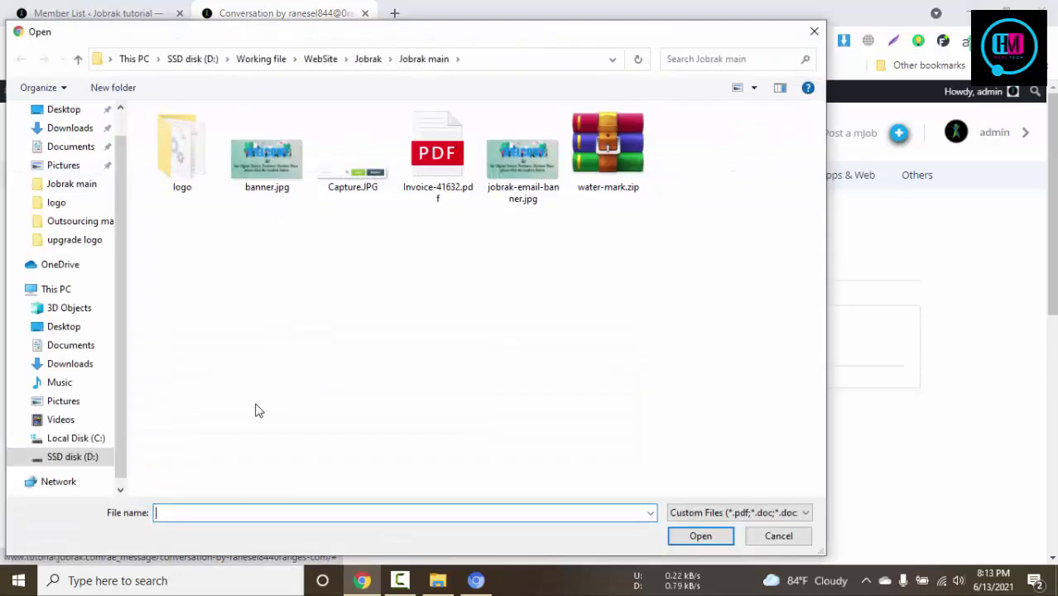
pyautogui.press('Escape')
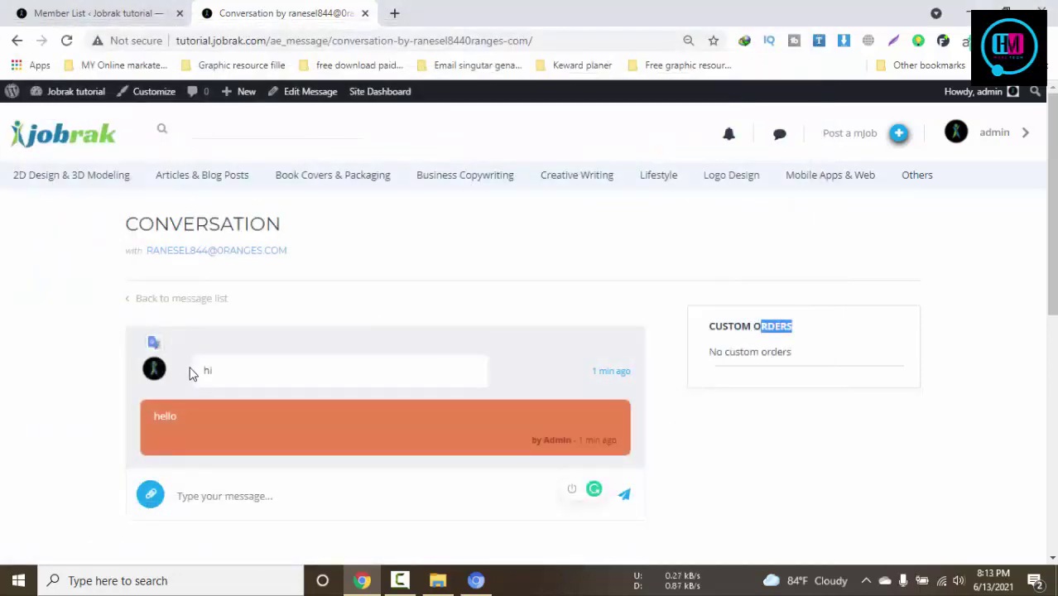
# View the buyer's profile in a new tab, close it, and bring the buyer's window forward
pyautogui.click(154, 369)
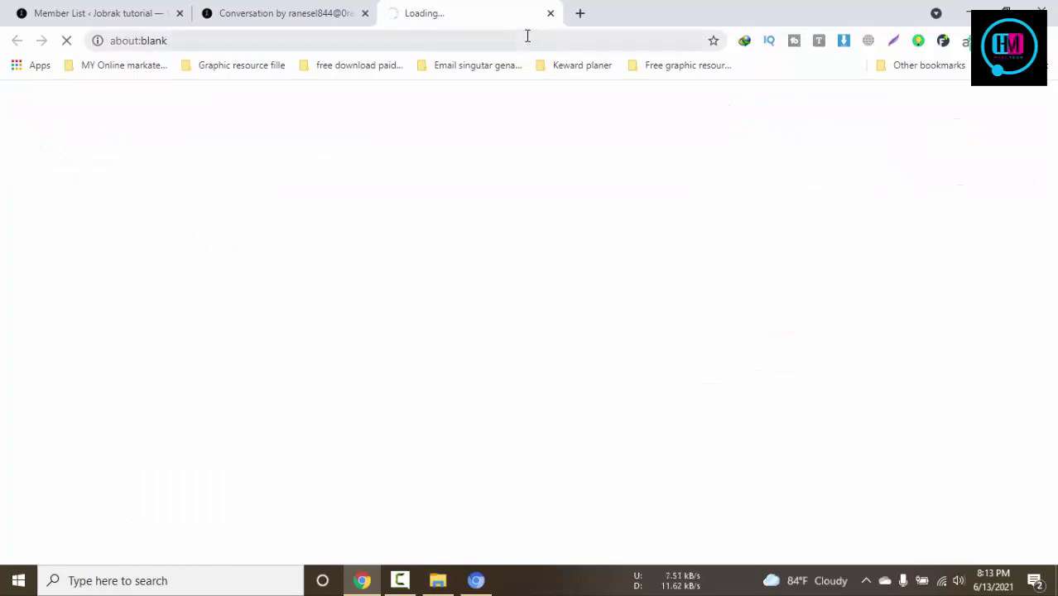
pyautogui.click(295, 10)
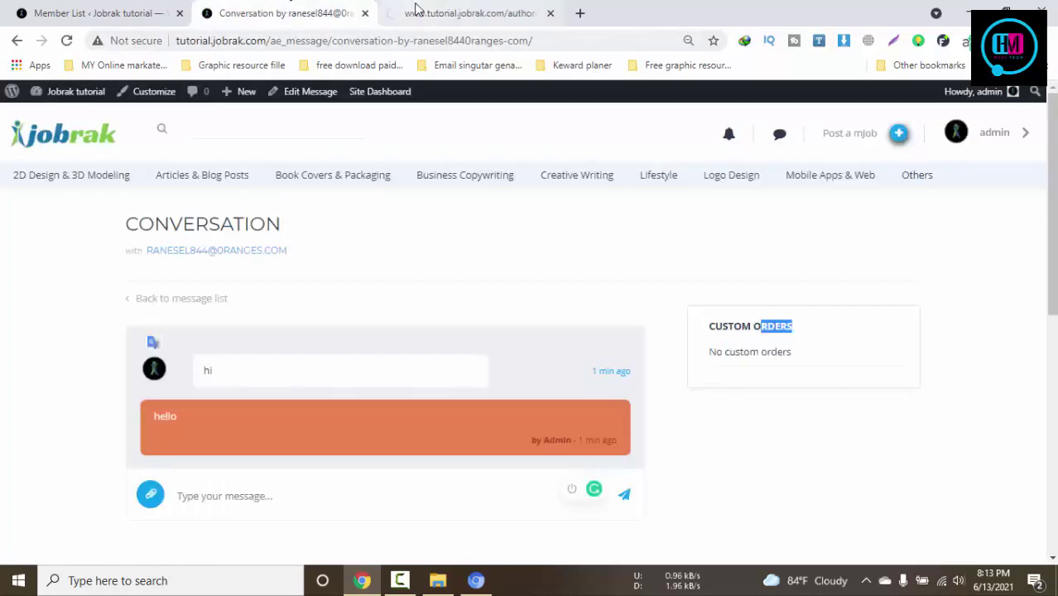
pyautogui.click(476, 17)
pyautogui.scroll(-1, 662, 283)
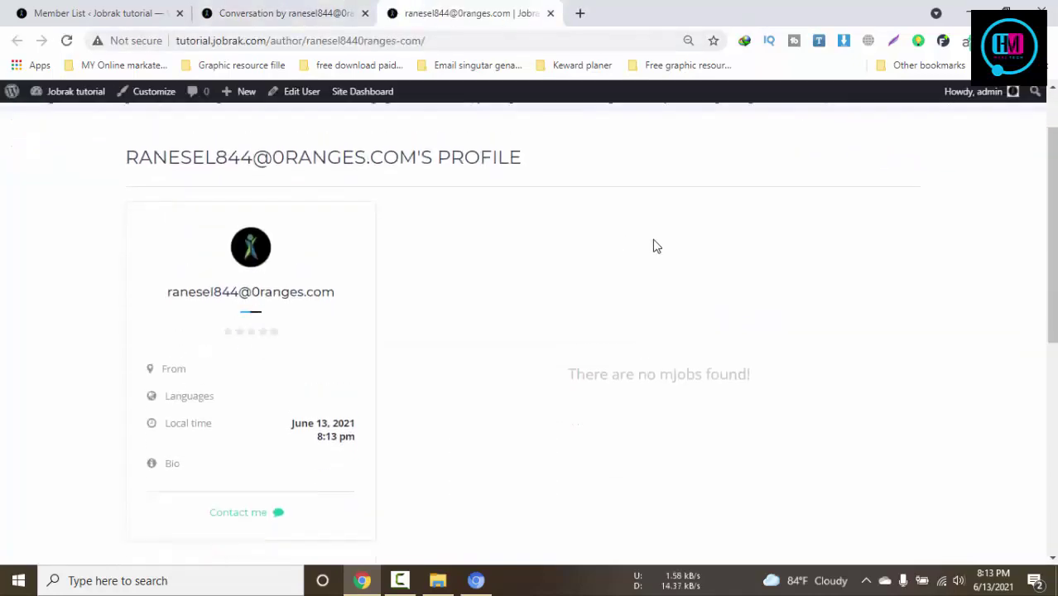
pyautogui.click(549, 13)
pyautogui.click(476, 580)
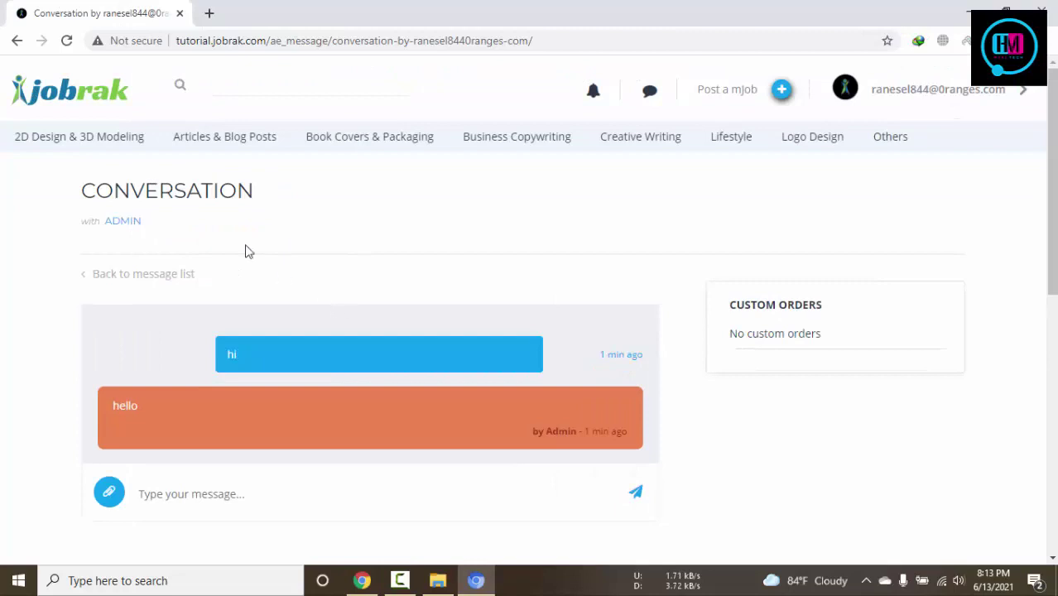
# From the Jobrak home page, open the admin's $5.00 Articles & Blog Posts mJob and scroll to its order panel
pyautogui.click(100, 99)
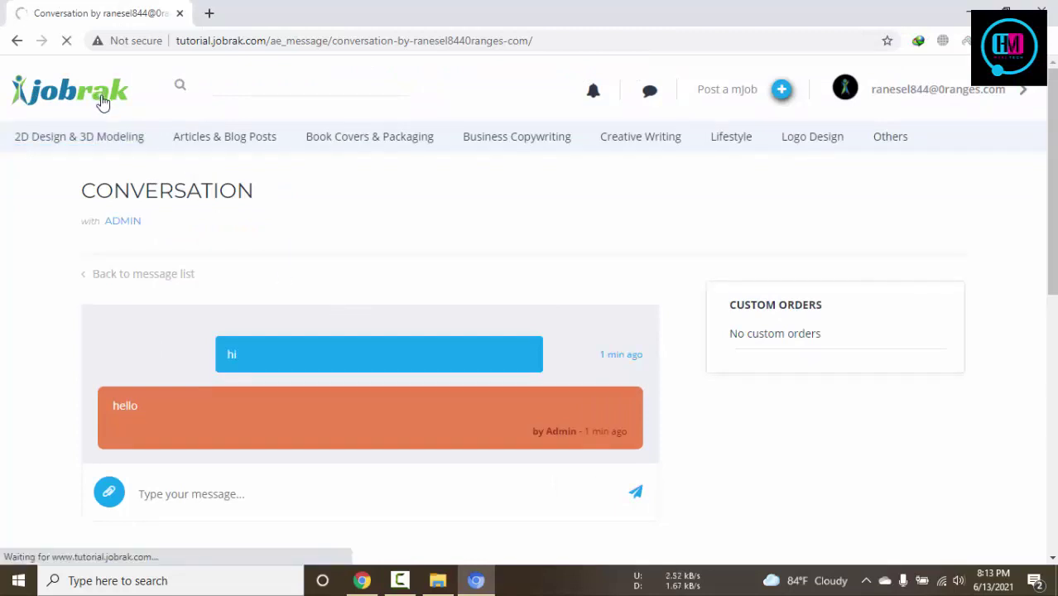
pyautogui.scroll(-2, 357, 268)
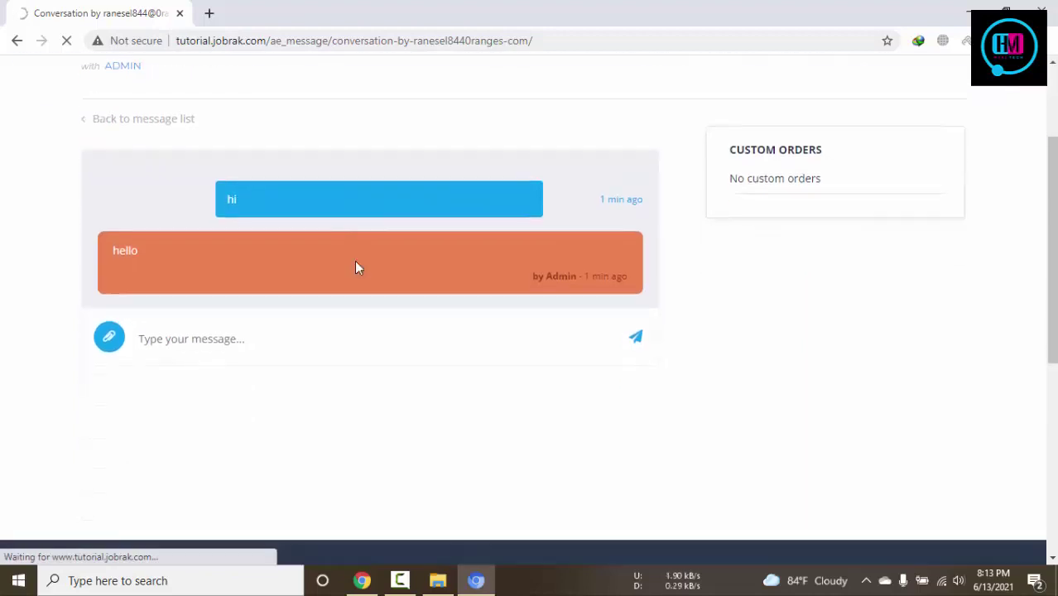
pyautogui.scroll(2, 354, 267)
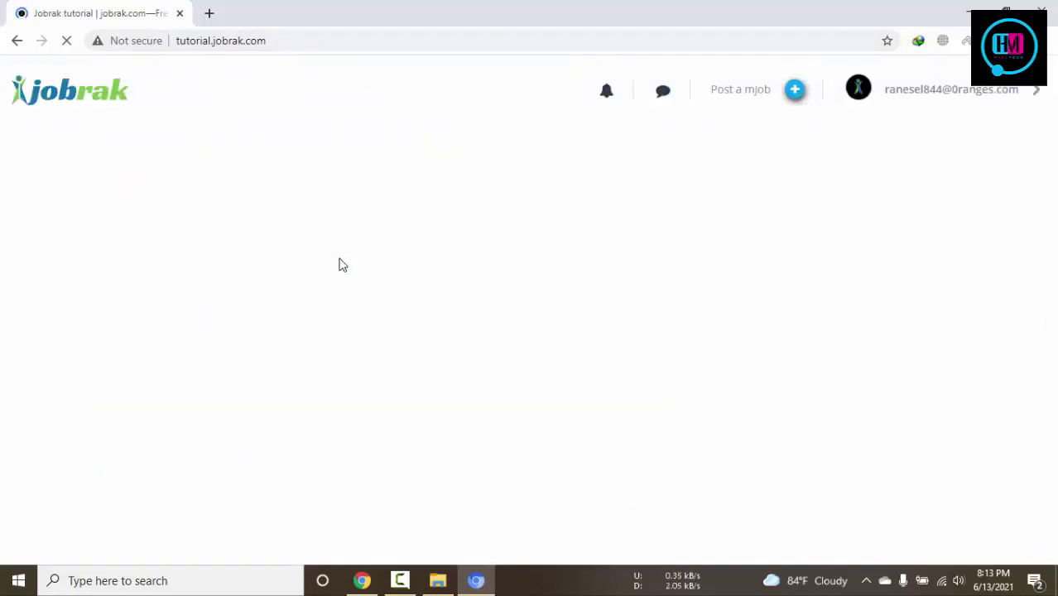
pyautogui.scroll(-4, 402, 288)
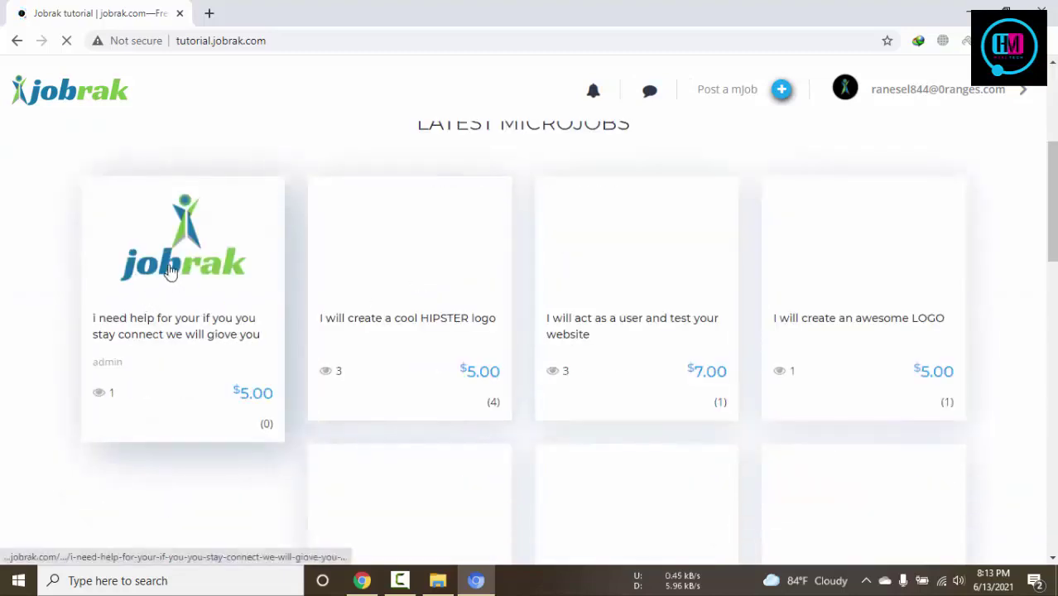
pyautogui.click(169, 272)
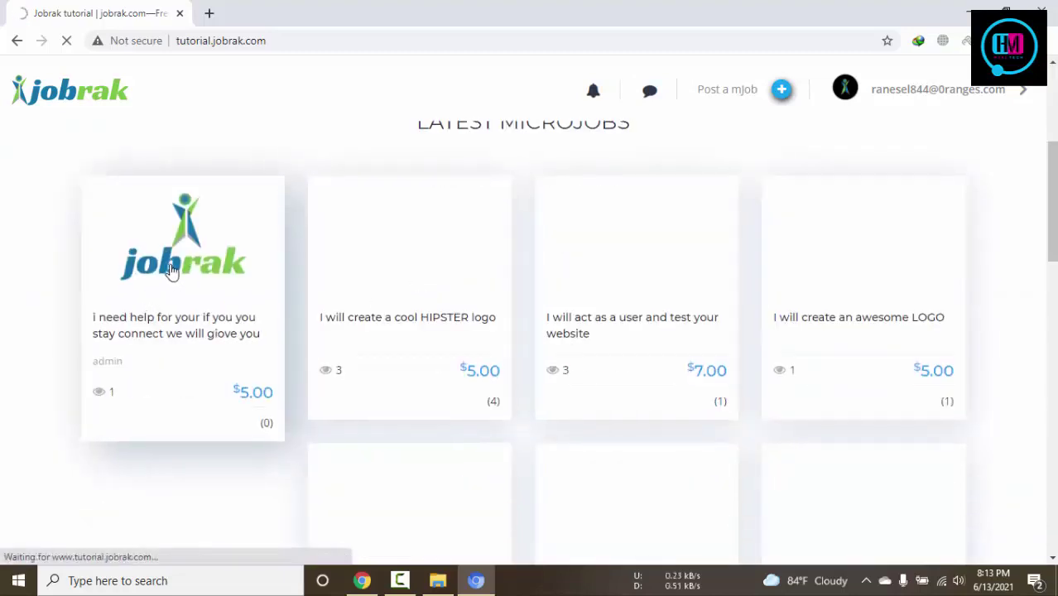
pyautogui.scroll(-8, 170, 272)
pyautogui.scroll(-4, 682, 416)
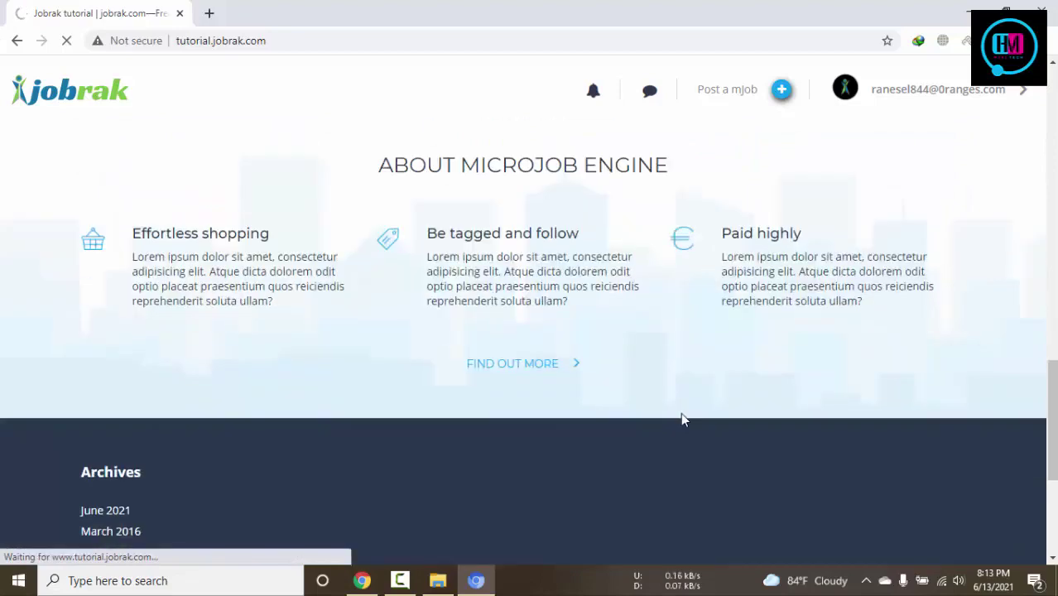
pyautogui.scroll(-3, 440, 269)
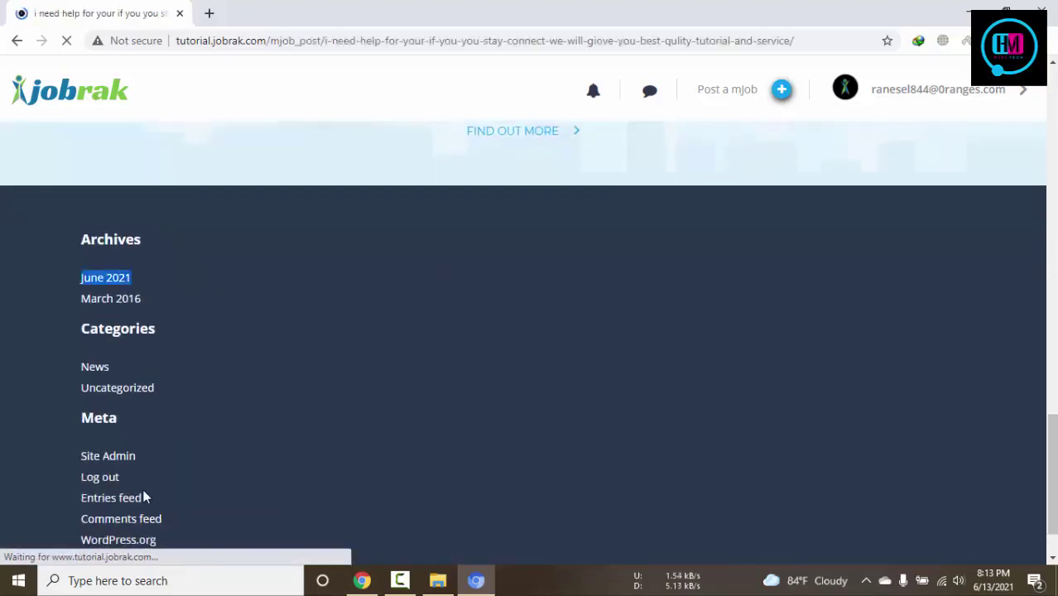
pyautogui.scroll(-3, 423, 354)
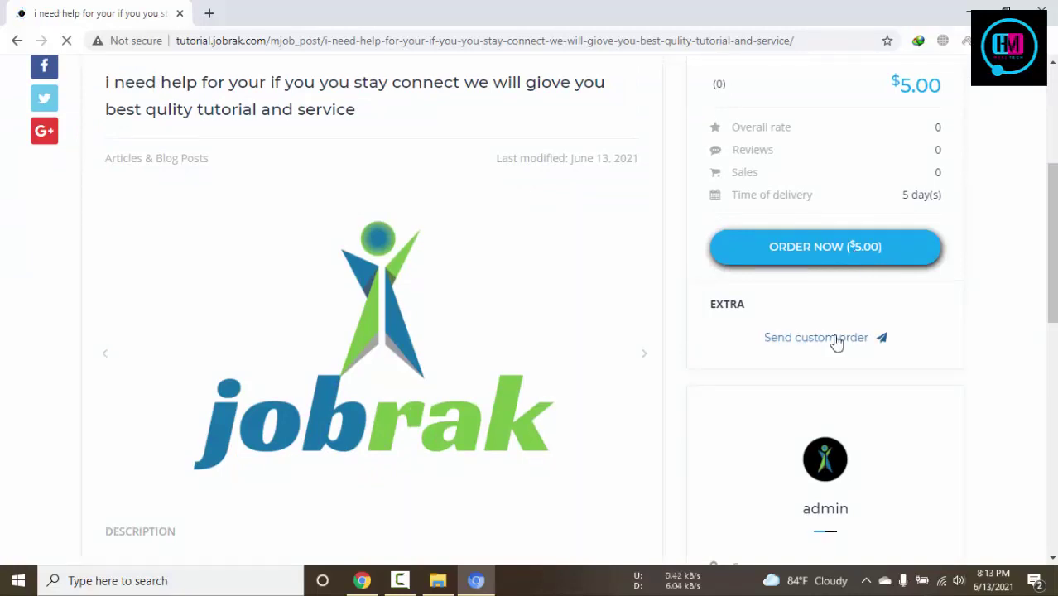
# Fill the Custom order form with description 'fgtrghrtjhmnrth', budget 2 and 1-day delivery
pyautogui.moveTo(833, 341); pyautogui.dragTo(825, 376)
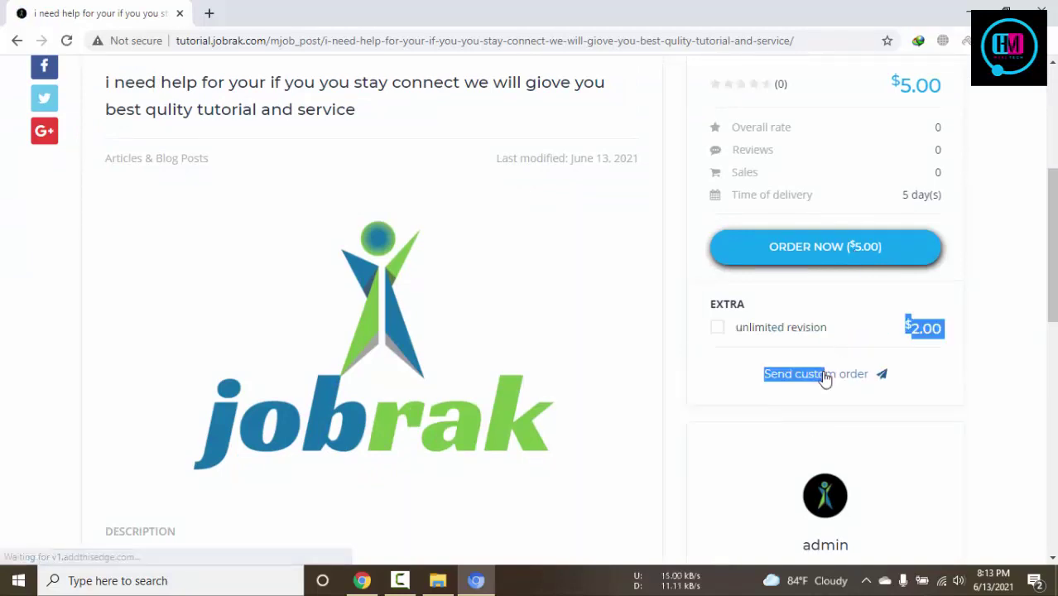
pyautogui.click(825, 376)
pyautogui.scroll(-2, 540, 319)
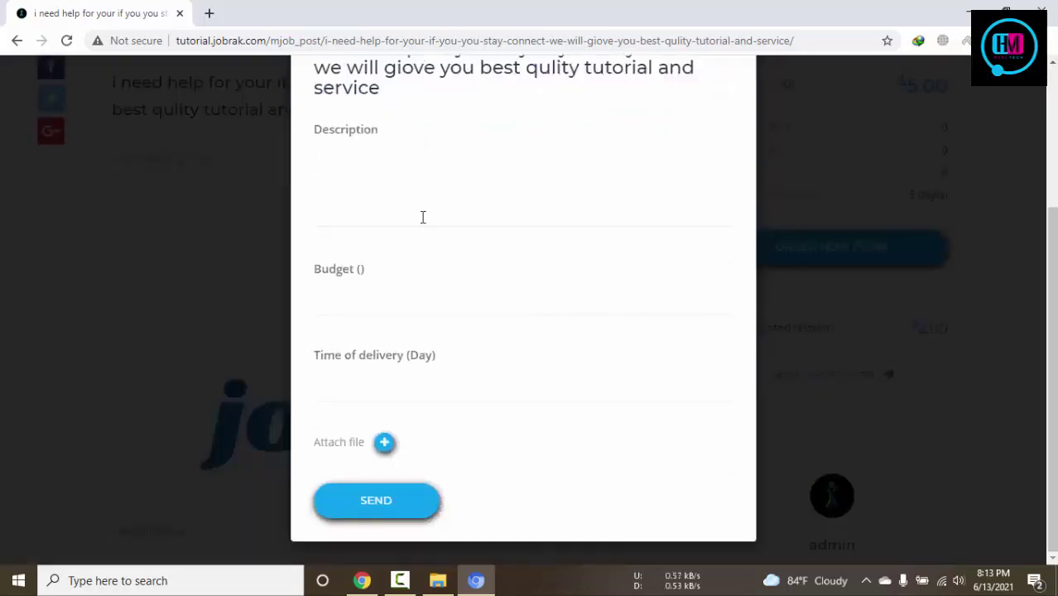
pyautogui.click(422, 217)
pyautogui.write('fgtrghrtjhmnrth')
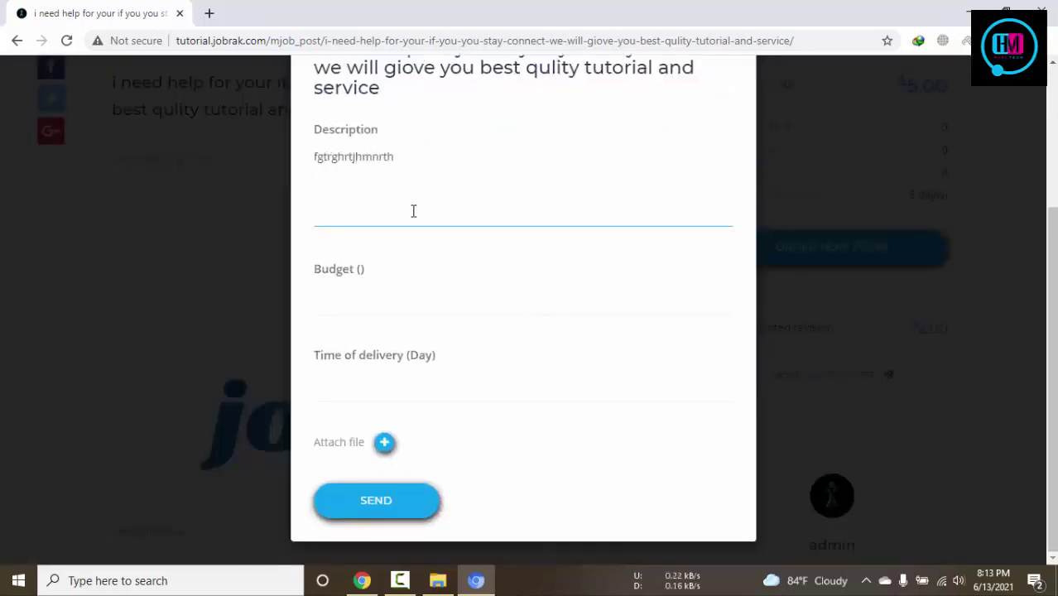
pyautogui.click(375, 306)
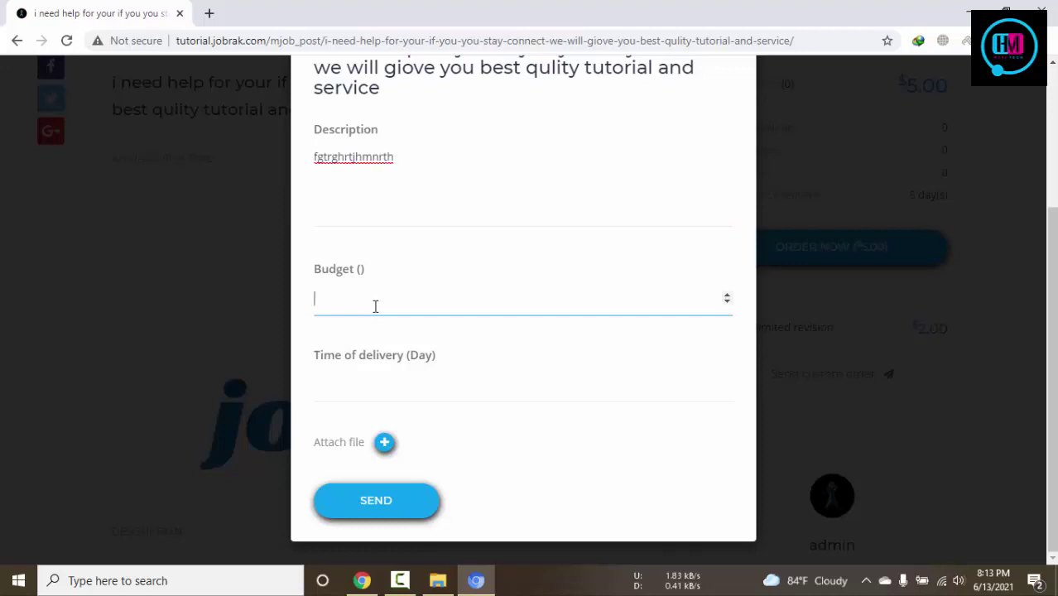
pyautogui.click(387, 396)
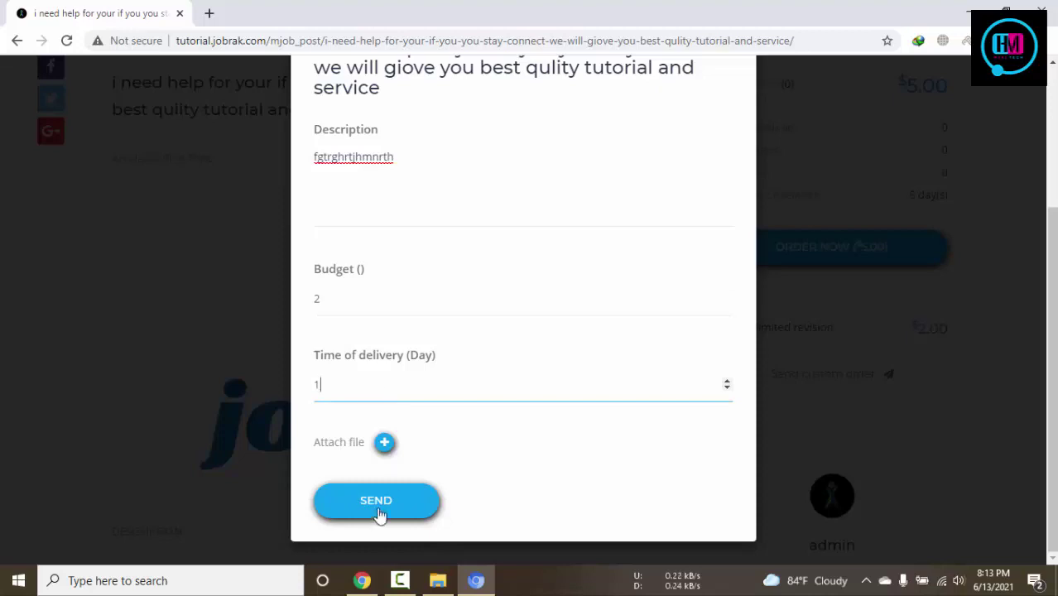
# Send the custom order to the seller, then switch to the admin's window
pyautogui.scroll(2, 626, 494)
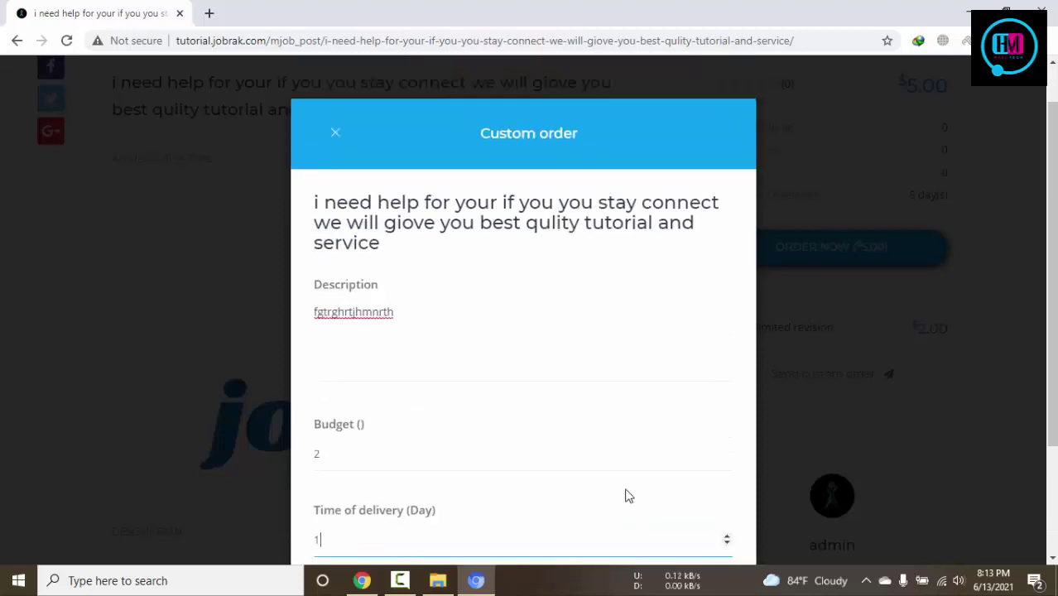
pyautogui.scroll(-3, 626, 495)
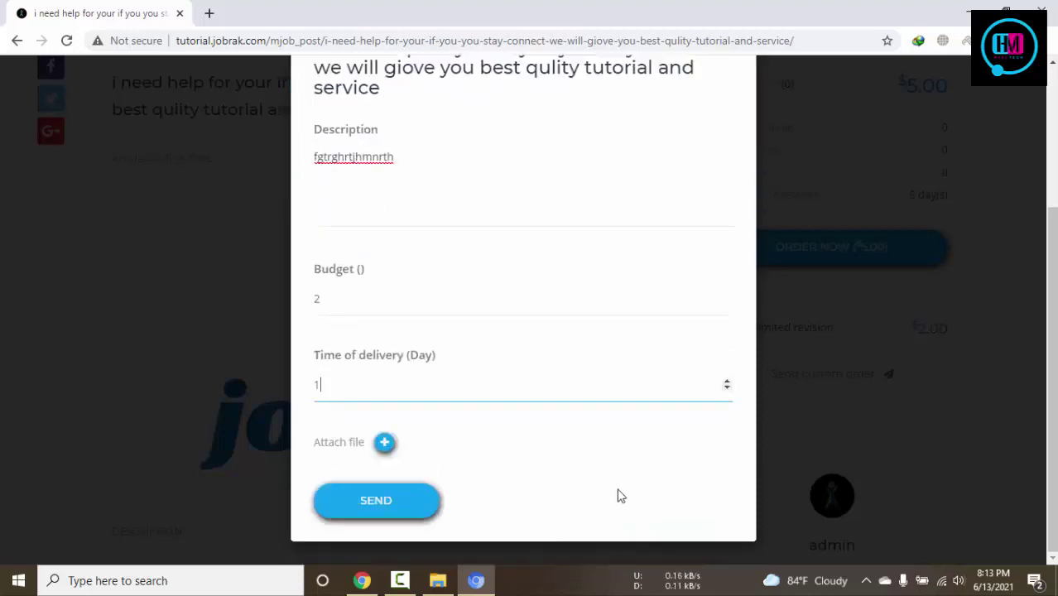
pyautogui.click(370, 504)
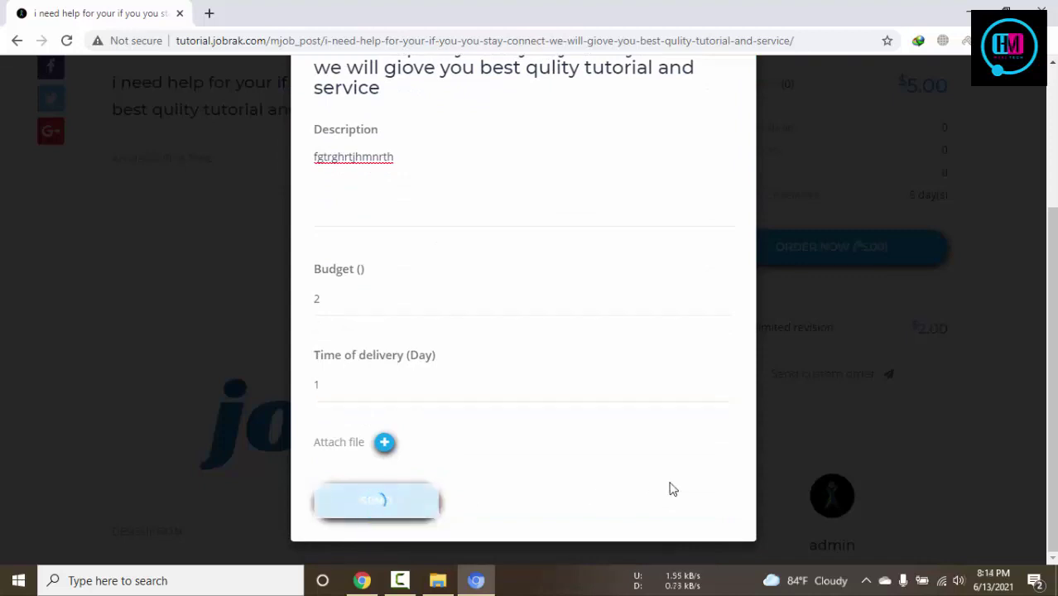
pyautogui.scroll(3, 672, 490)
pyautogui.scroll(-3, 672, 489)
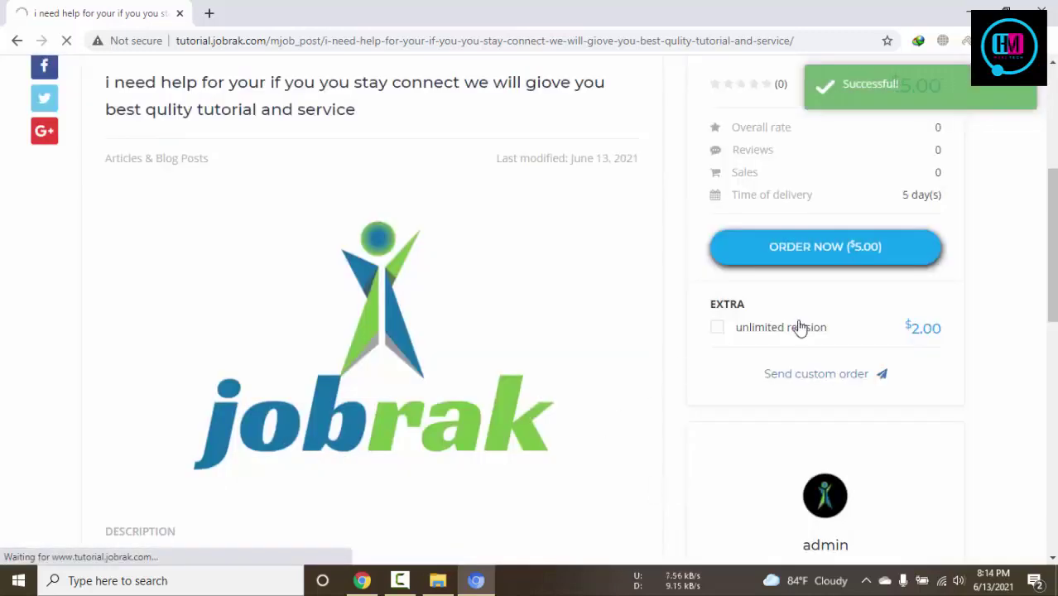
pyautogui.click(364, 581)
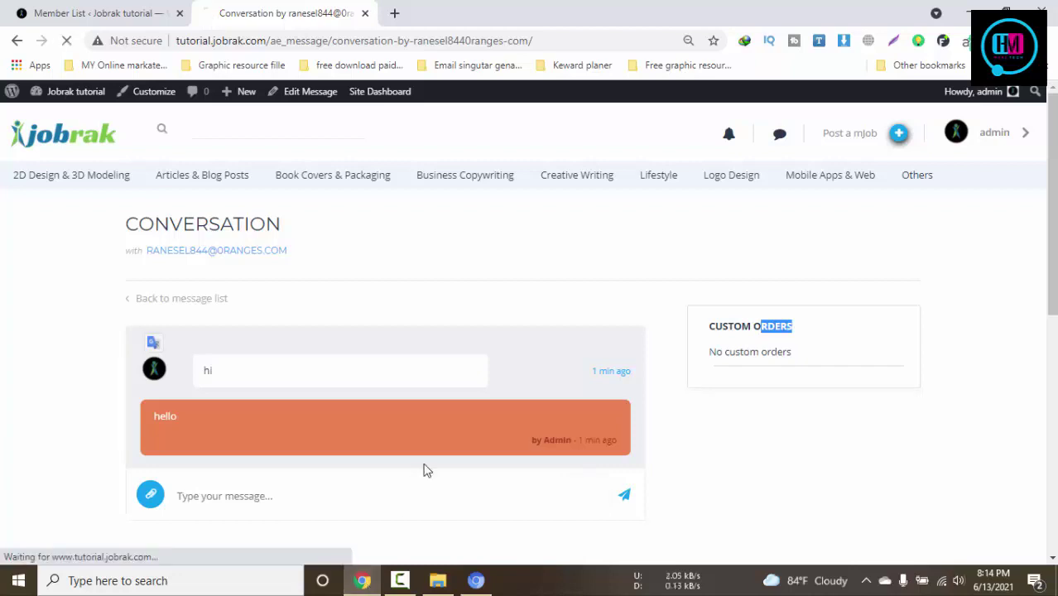
# As admin, open the new conversation and review the $2.00, 1-day custom order request
pyautogui.click(778, 141)
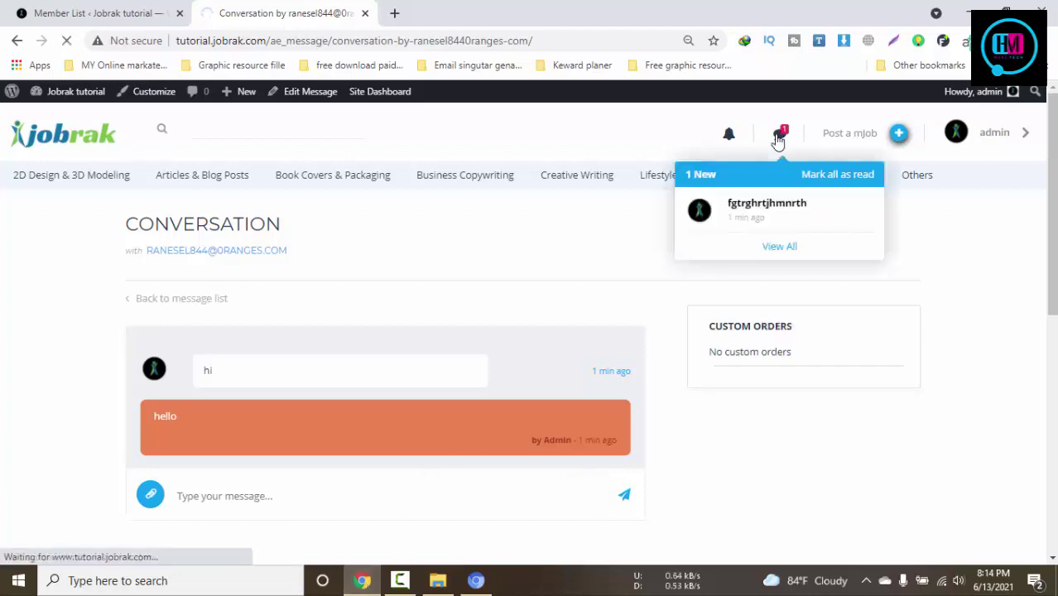
pyautogui.click(761, 217)
pyautogui.scroll(-1, 674, 261)
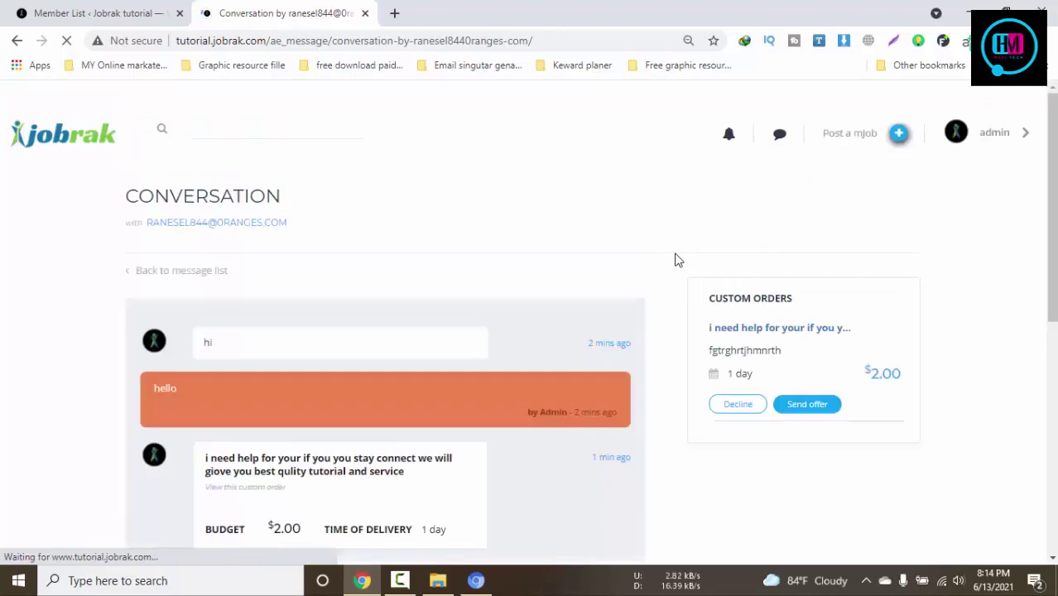
pyautogui.scroll(-3, 379, 255)
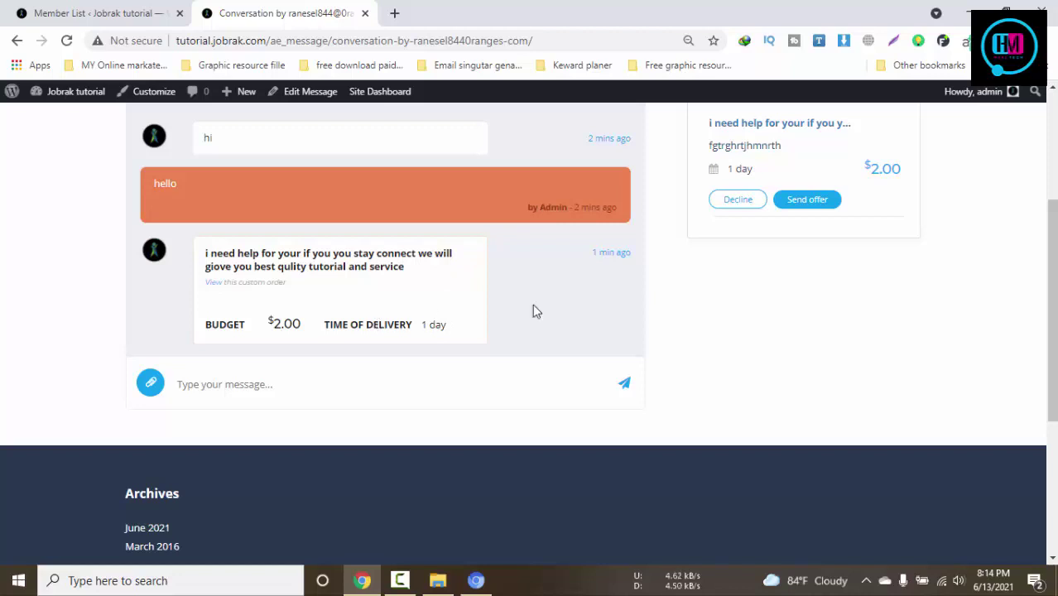
pyautogui.scroll(2, 745, 261)
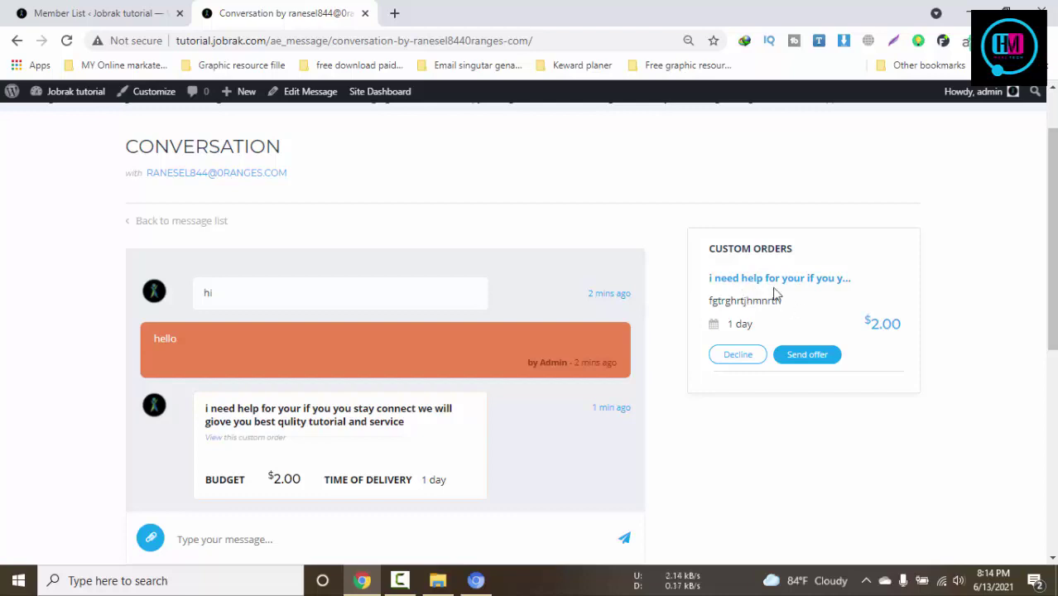
pyautogui.scroll(-1, 874, 306)
pyautogui.scroll(-2, 874, 305)
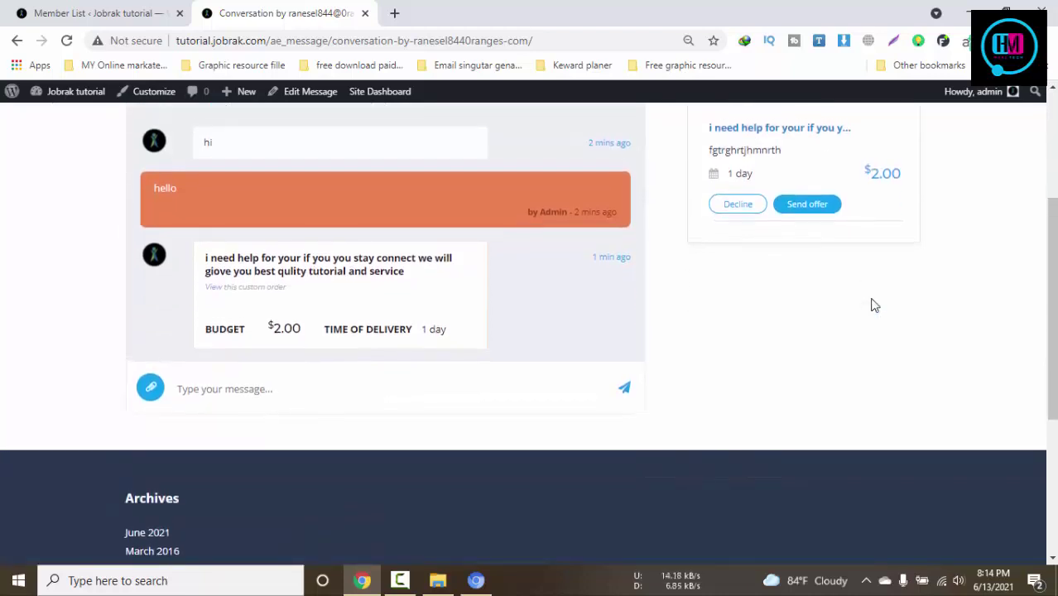
pyautogui.scroll(2, 874, 305)
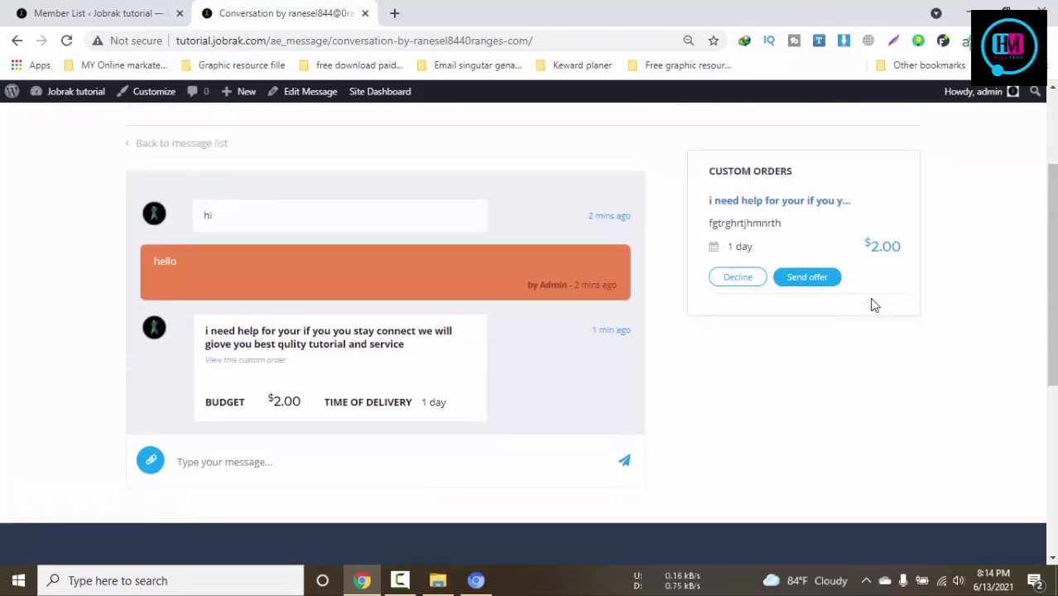
pyautogui.scroll(3, 874, 305)
# Check the order's 'Order sent' status in the buyer's window, then return to admin's window
pyautogui.click(475, 581)
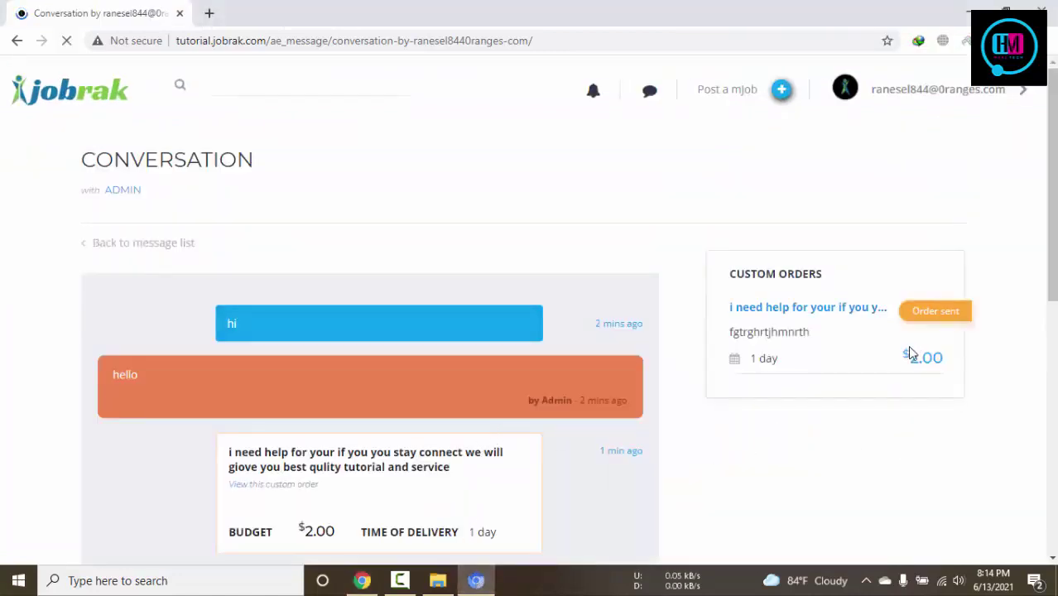
pyautogui.scroll(-2, 907, 346)
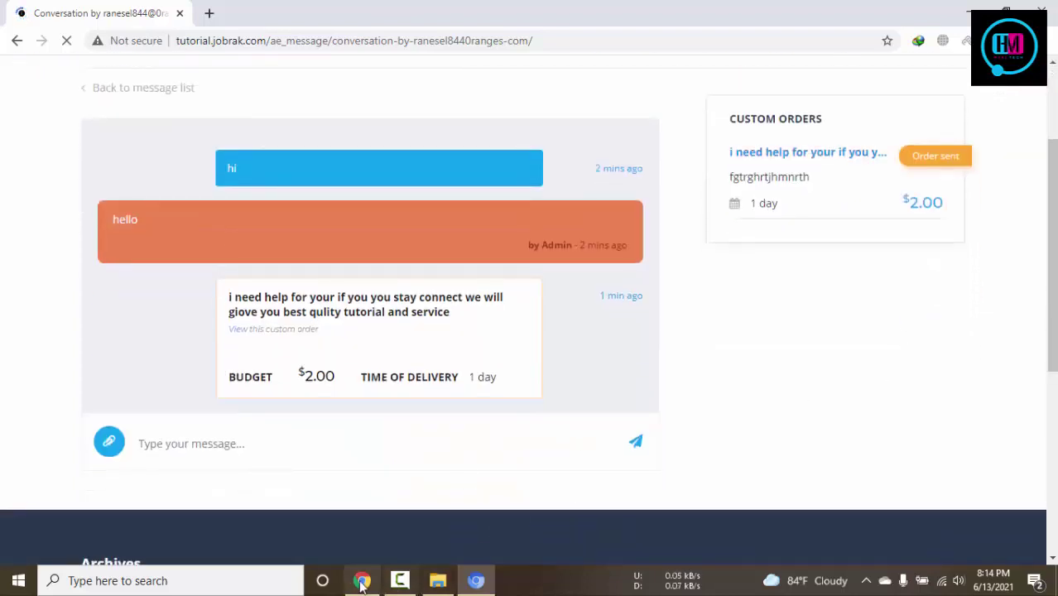
pyautogui.click(362, 582)
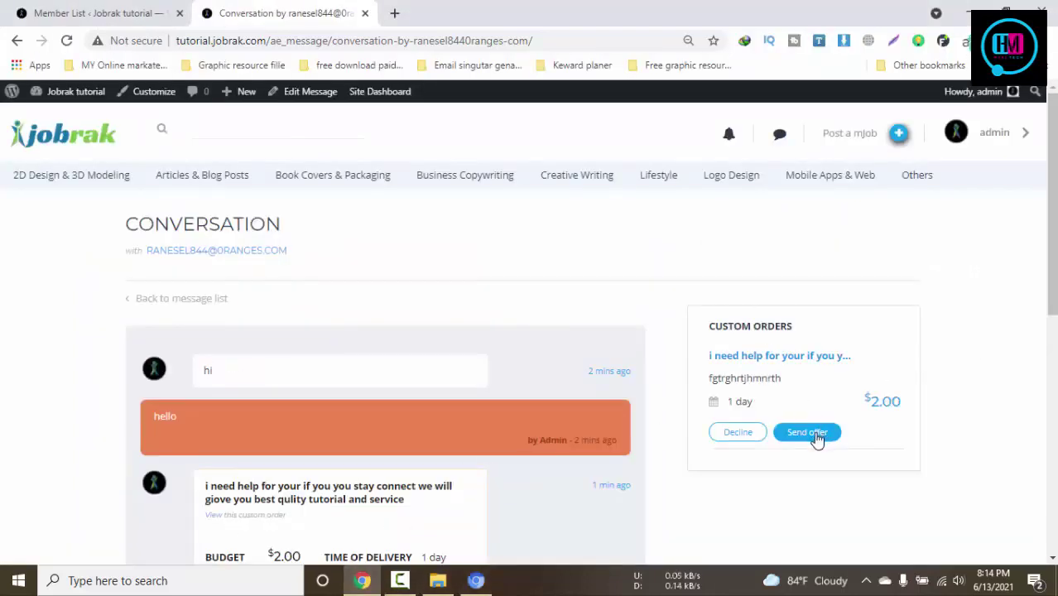
# Start a custom offer with description 'trhtyhyt', budget 5 and 1-day delivery
pyautogui.click(807, 433)
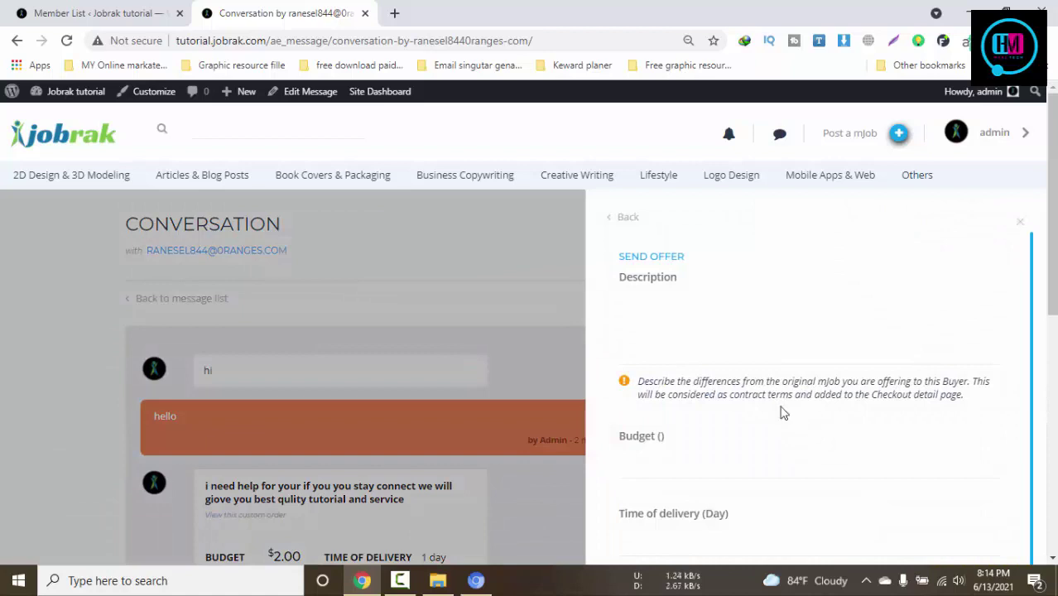
pyautogui.click(713, 352)
pyautogui.write('trhtyhyt')
pyautogui.click(681, 453)
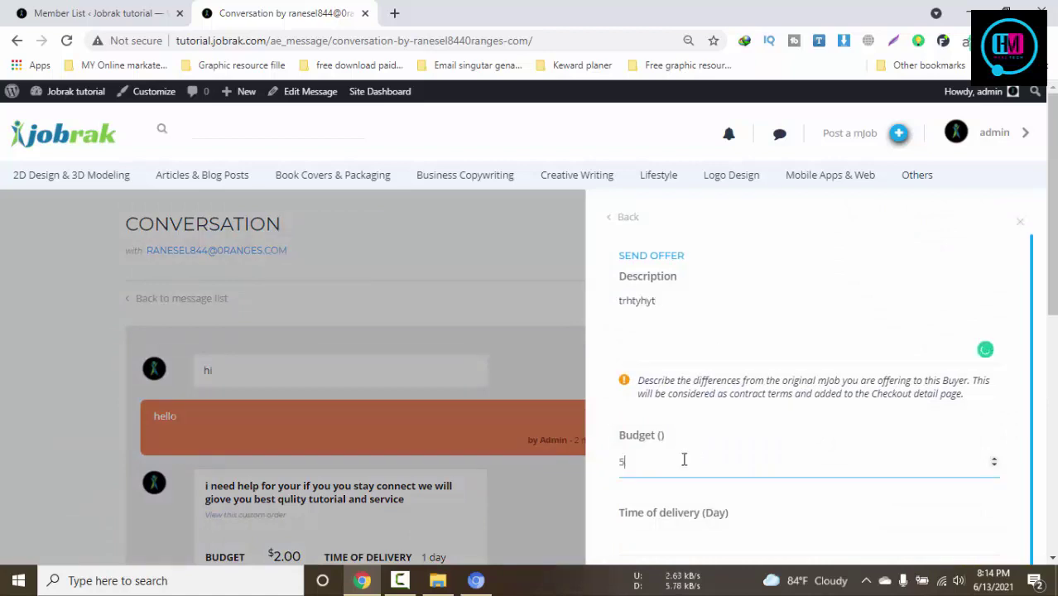
pyautogui.click(692, 538)
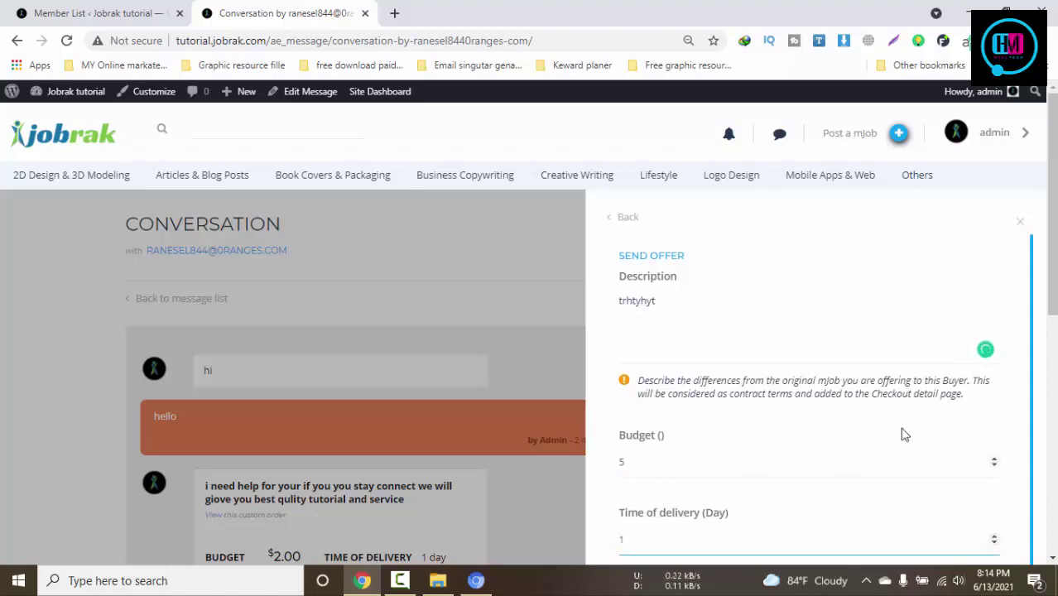
pyautogui.click(653, 302)
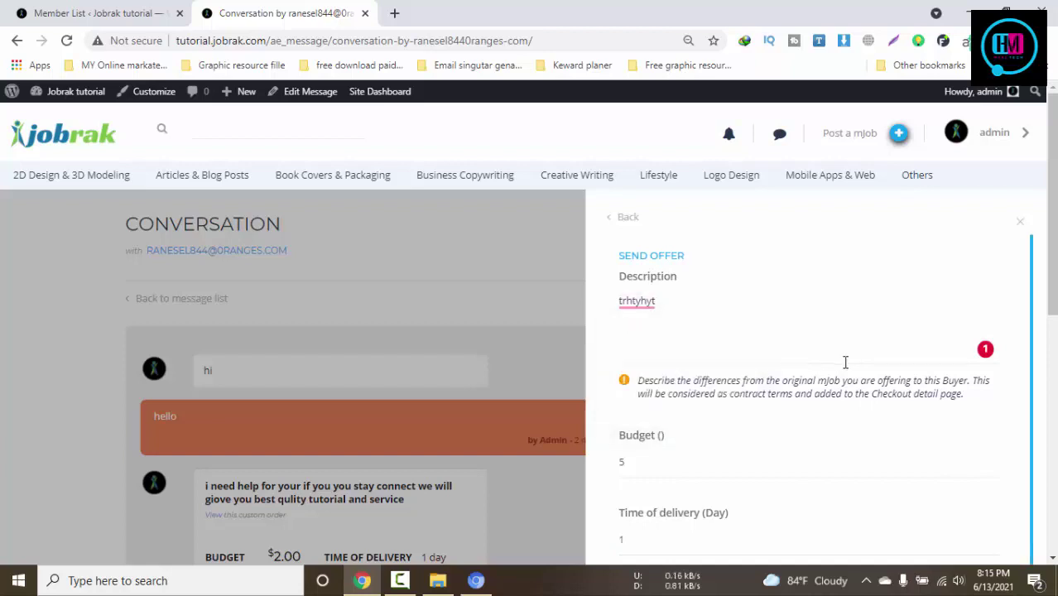
# Send the $5 custom offer, then bring the buyer's browser window to the front
pyautogui.hotkey('ctrl', '-')
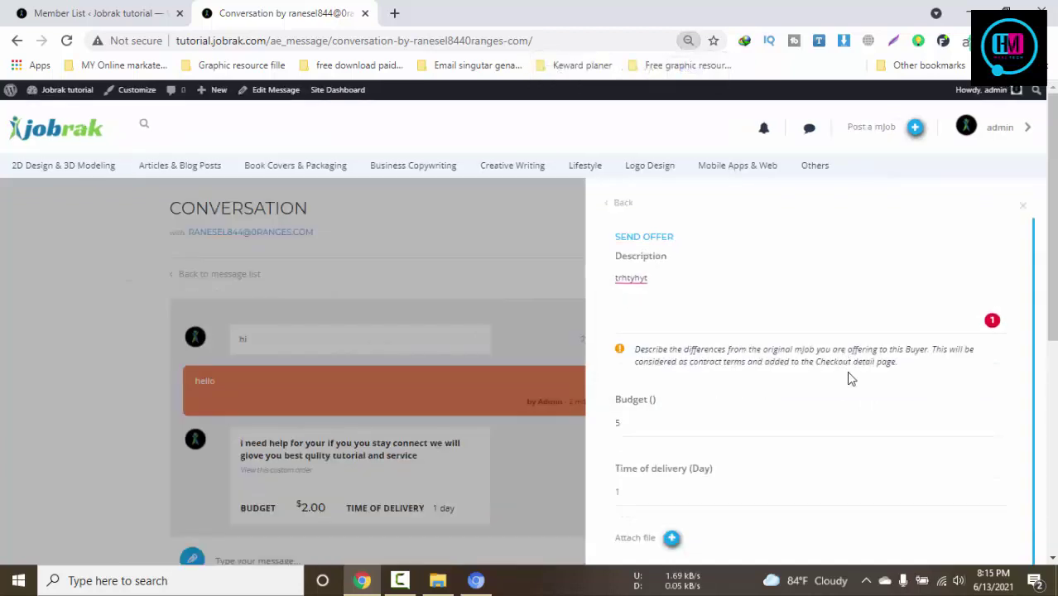
pyautogui.hotkey('ctrl', '-')
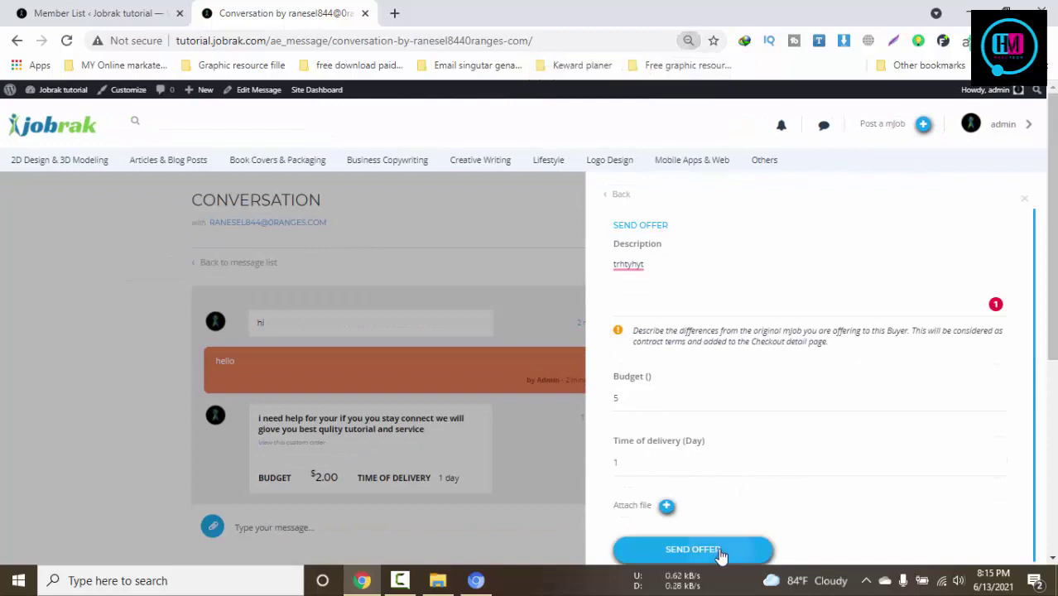
pyautogui.click(718, 552)
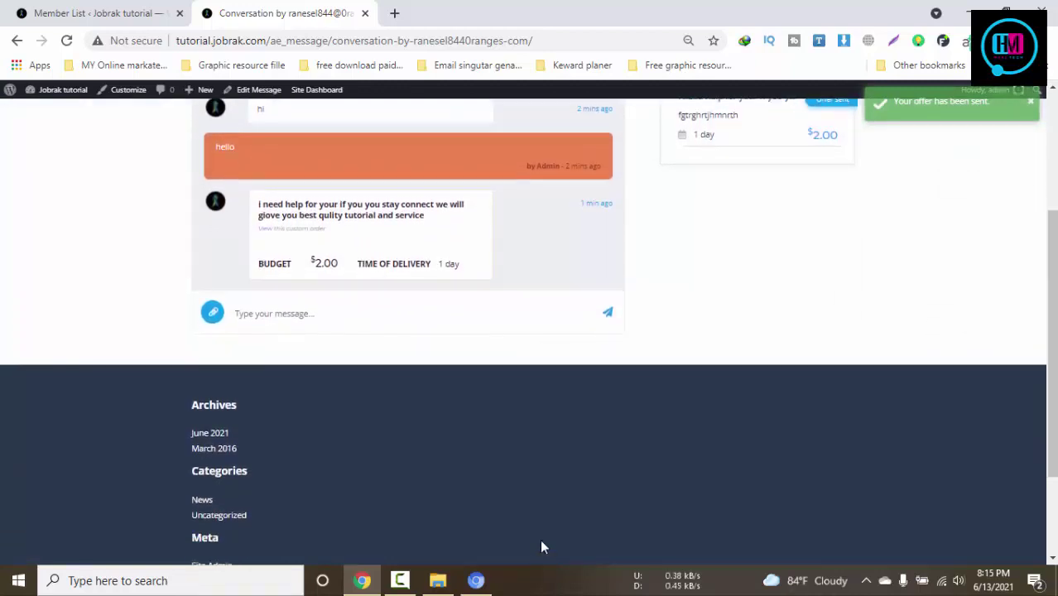
pyautogui.scroll(2, 534, 346)
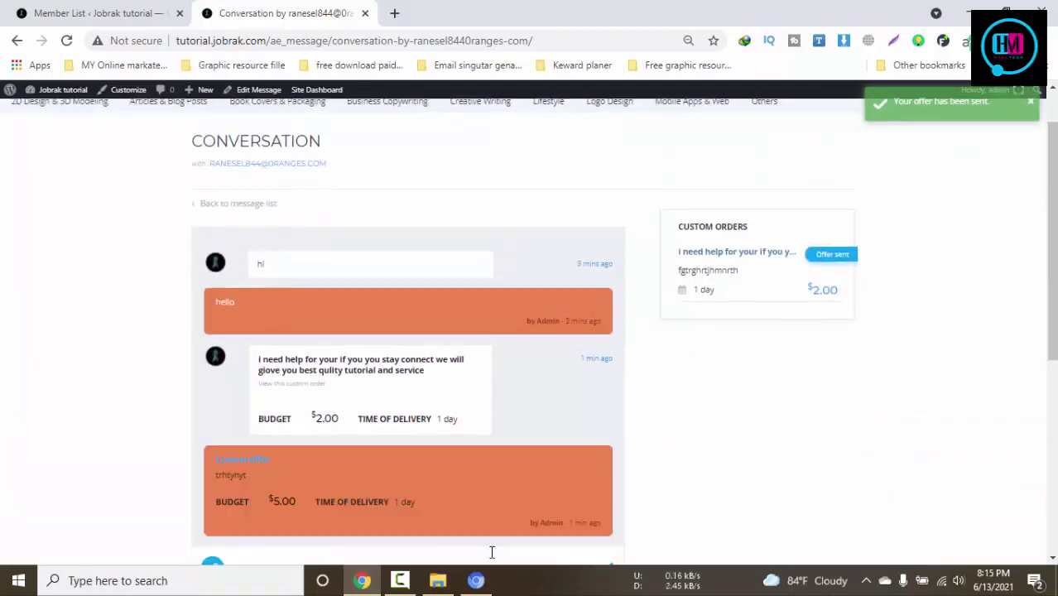
pyautogui.click(475, 580)
pyautogui.scroll(2, 612, 389)
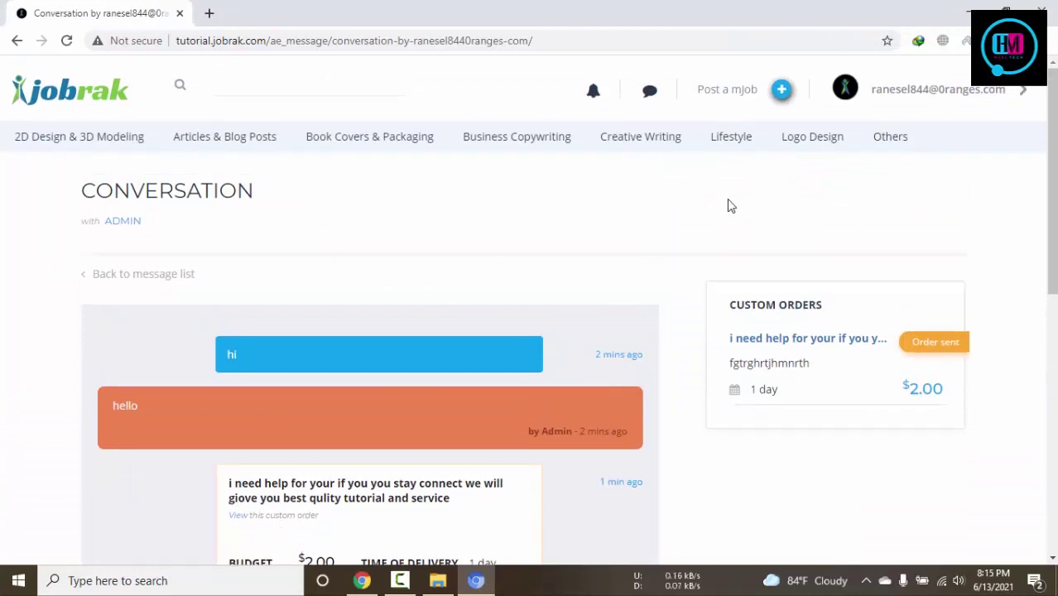
# As the buyer, open the new 'trhtyhyt' message from the chat notifications
pyautogui.click(649, 91)
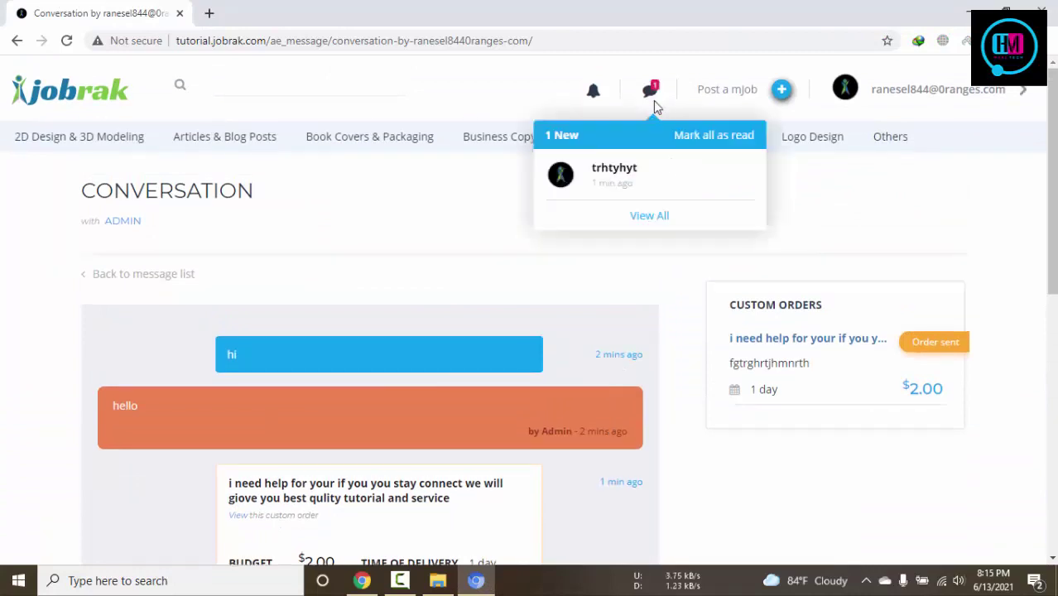
pyautogui.click(651, 172)
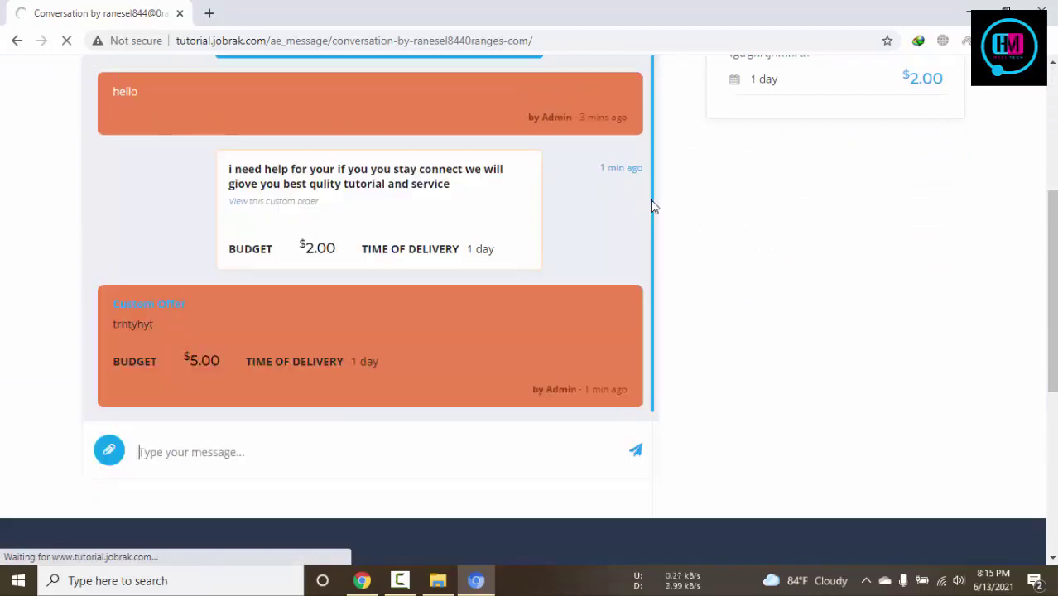
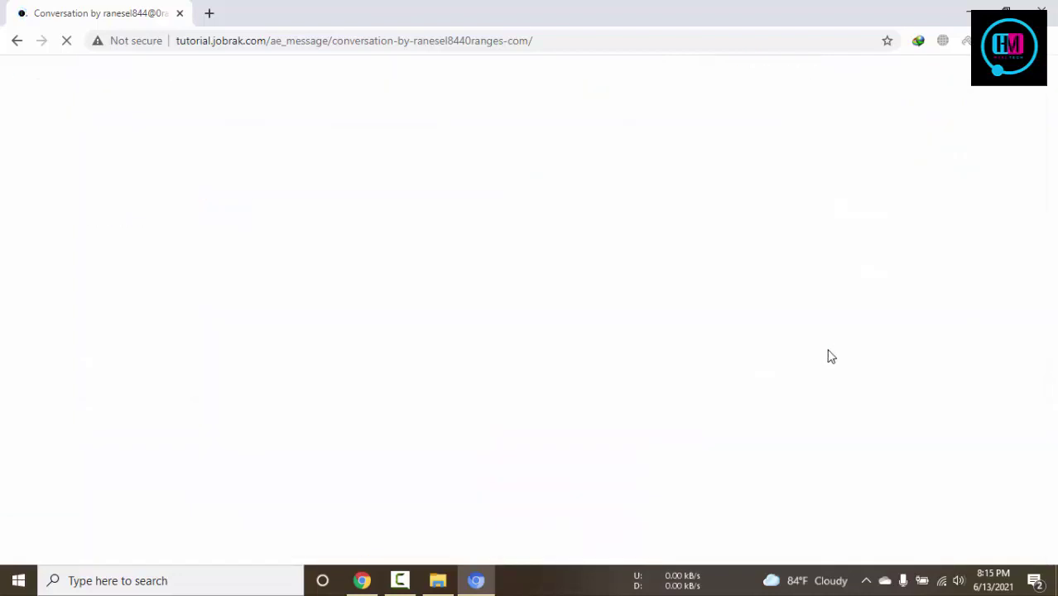
# Stop the stalled load of the buyer's conversation page and reload it
pyautogui.click(409, 586)
pyautogui.click(409, 585)
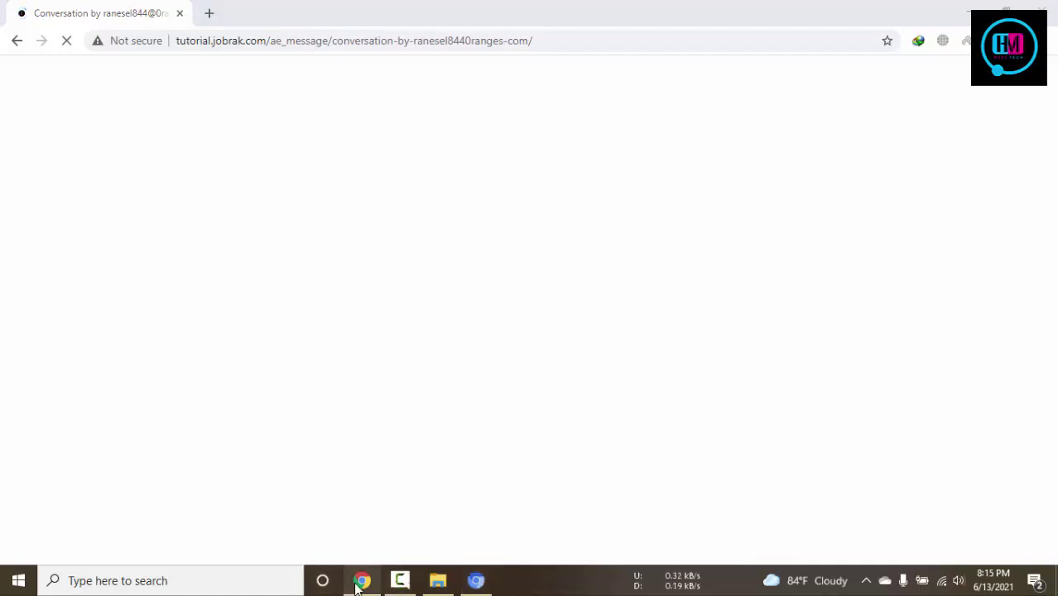
pyautogui.click(362, 581)
pyautogui.click(362, 584)
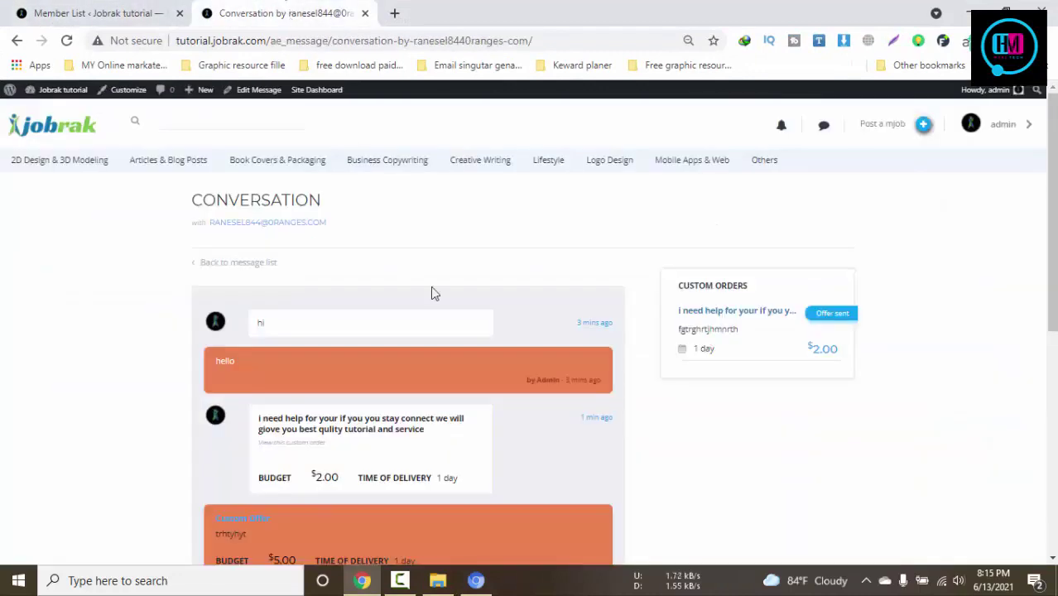
pyautogui.click(476, 580)
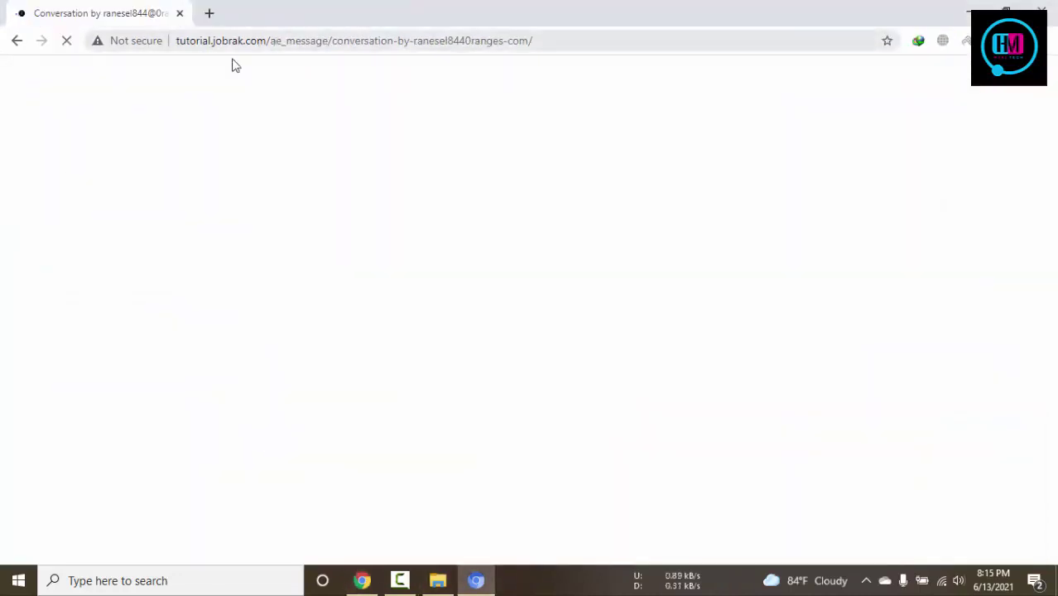
pyautogui.click(207, 12)
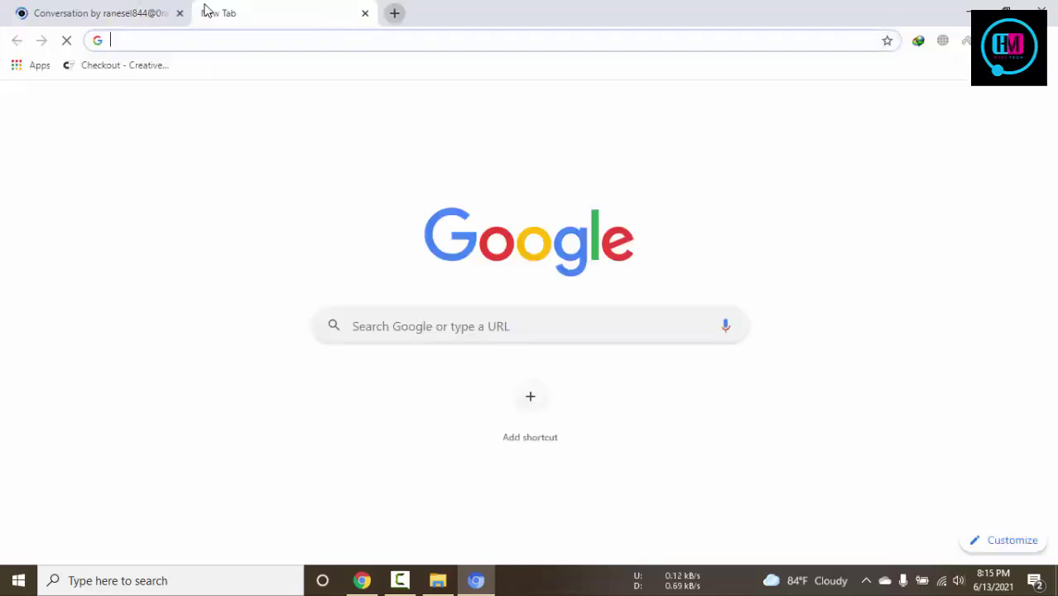
pyautogui.write('t')
pyautogui.hotkey('ctrl', 'shift', 'Tab')
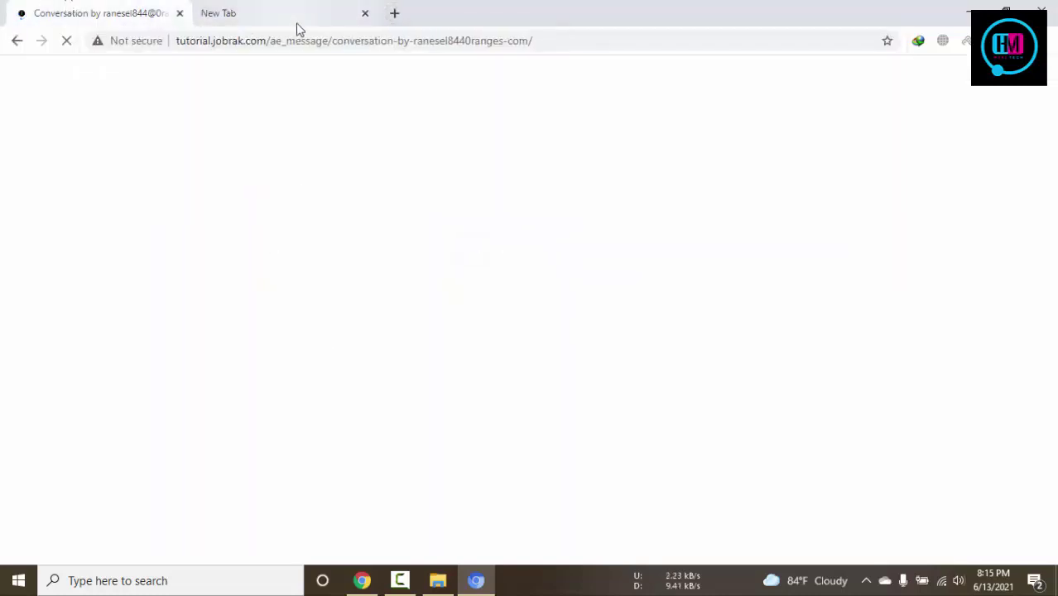
pyautogui.click(365, 13)
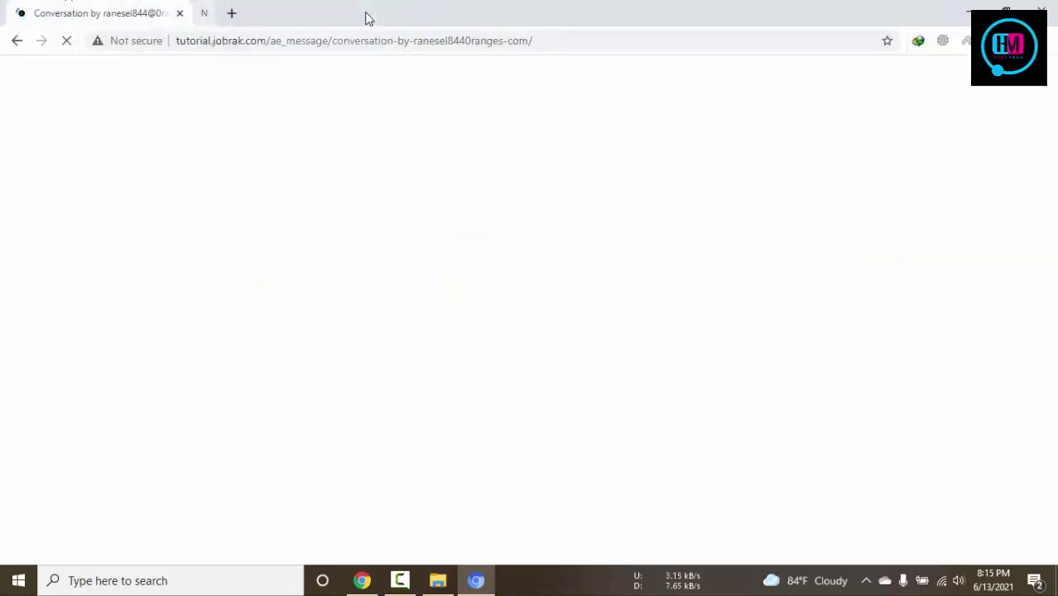
pyautogui.click(66, 43)
pyautogui.click(66, 43)
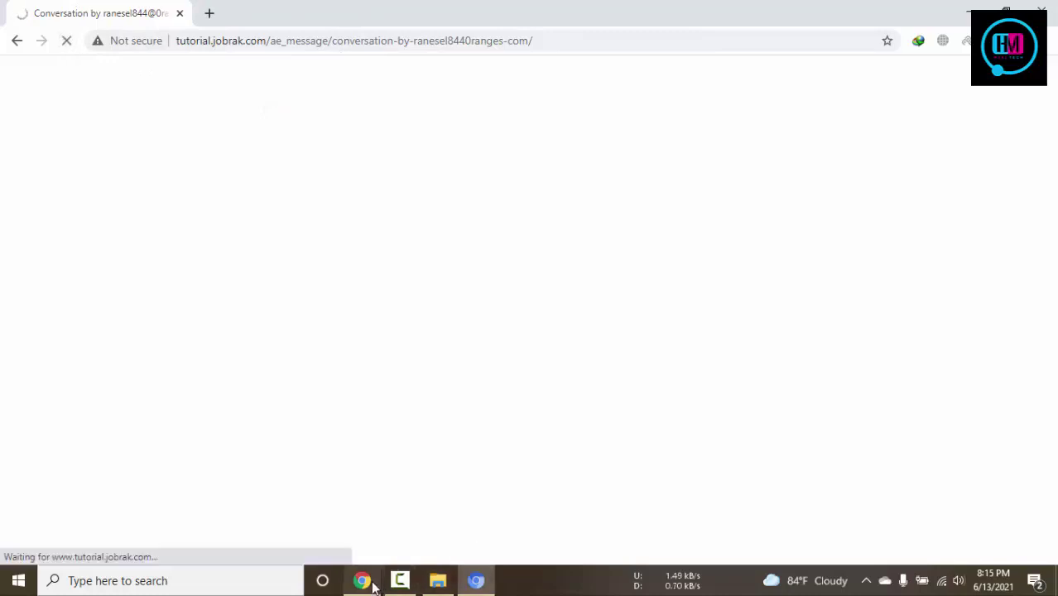
# Reset the page zoom to 100% and go back to the buyer's message list
pyautogui.click(362, 580)
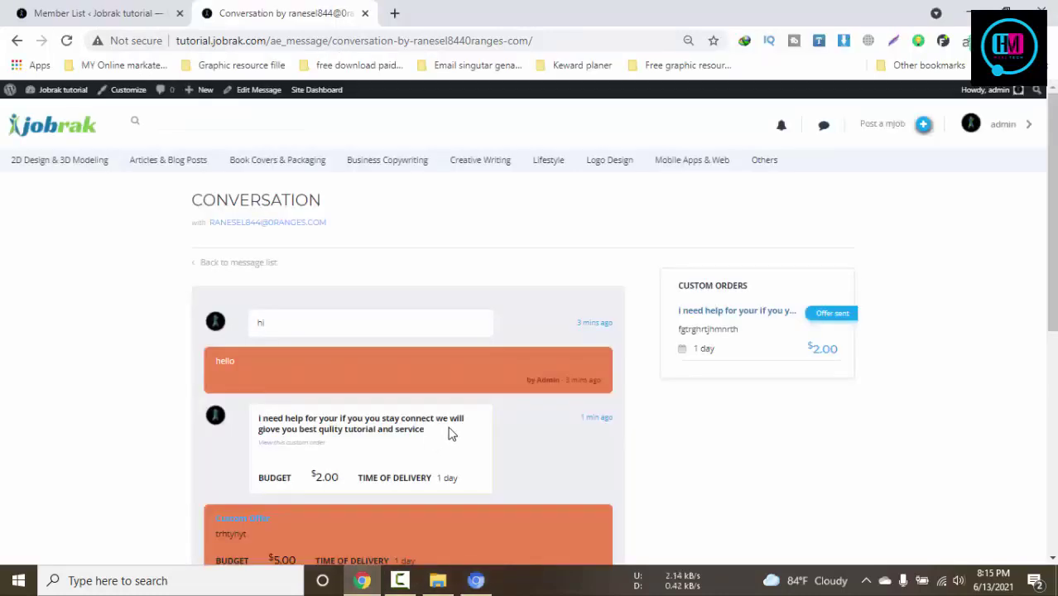
pyautogui.hotkey('ctrl', '+')
pyautogui.hotkey('ctrl', '+')
pyautogui.hotkey('ctrl', '+')
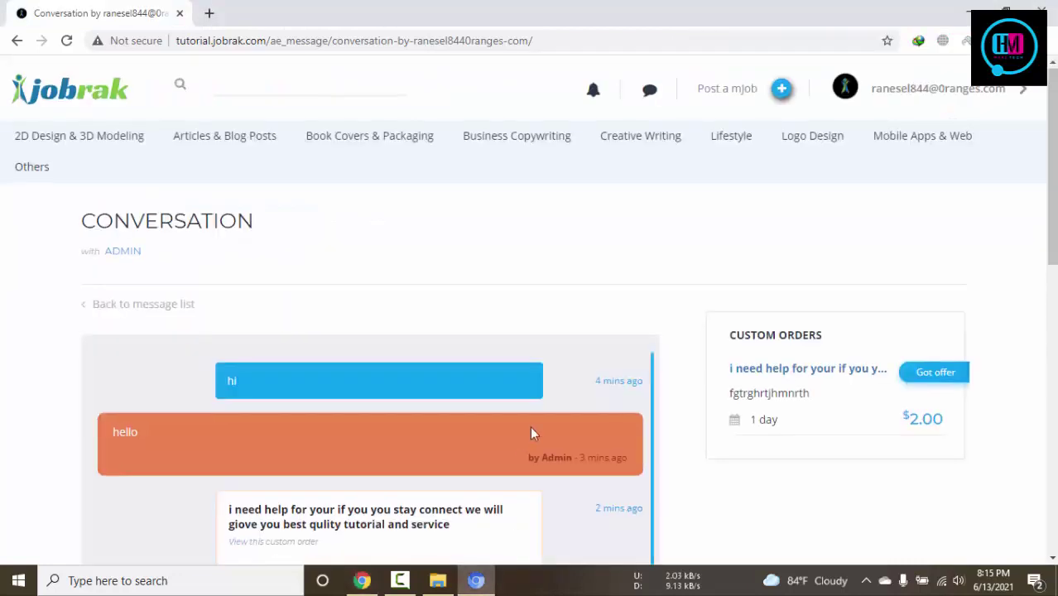
pyautogui.scroll(-5, 531, 434)
pyautogui.scroll(2, 531, 432)
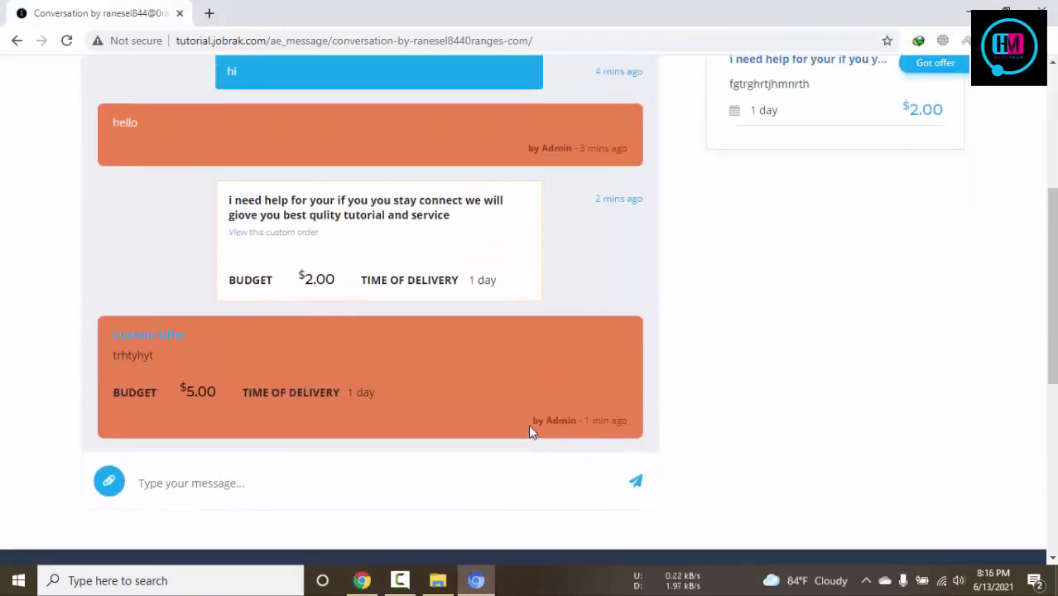
pyautogui.scroll(3, 803, 283)
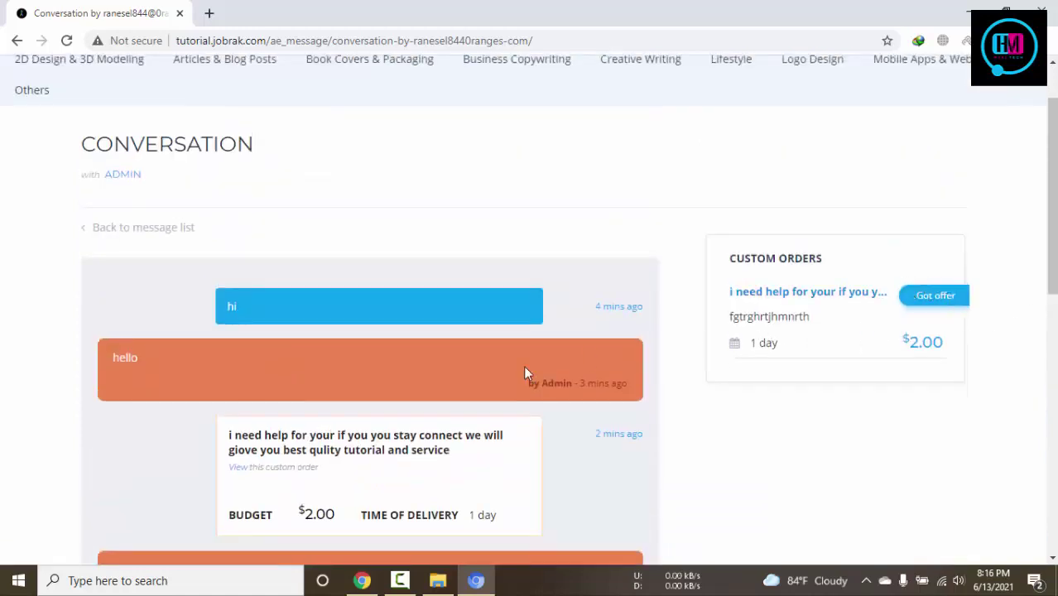
pyautogui.scroll(-1, 557, 353)
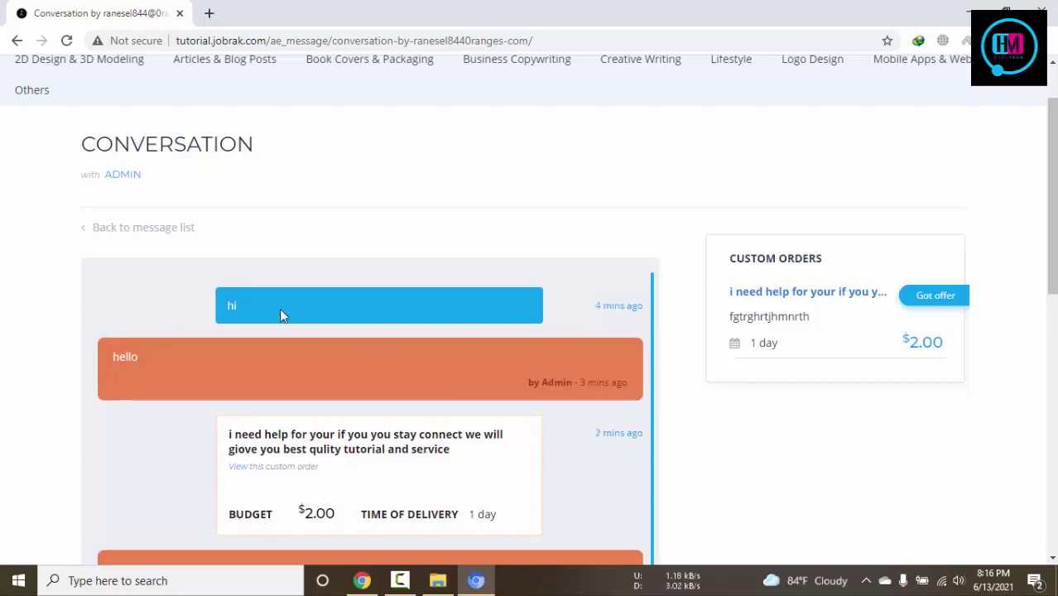
pyautogui.click(115, 229)
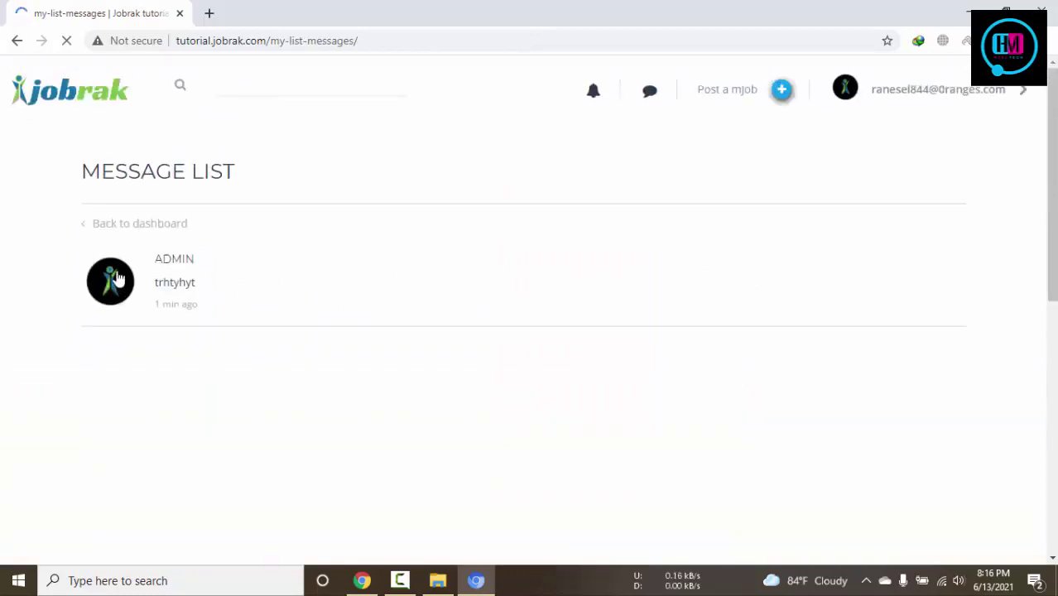
# From the buyer's dashboard, go to the home page and open the first Latest Microjobs listing
pyautogui.click(118, 227)
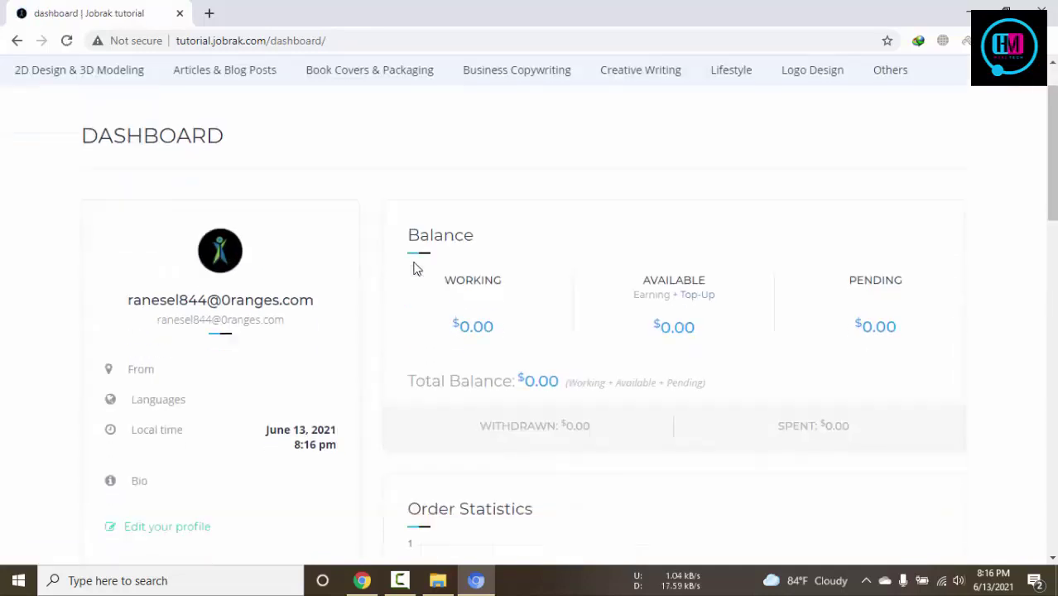
pyautogui.scroll(2, 416, 267)
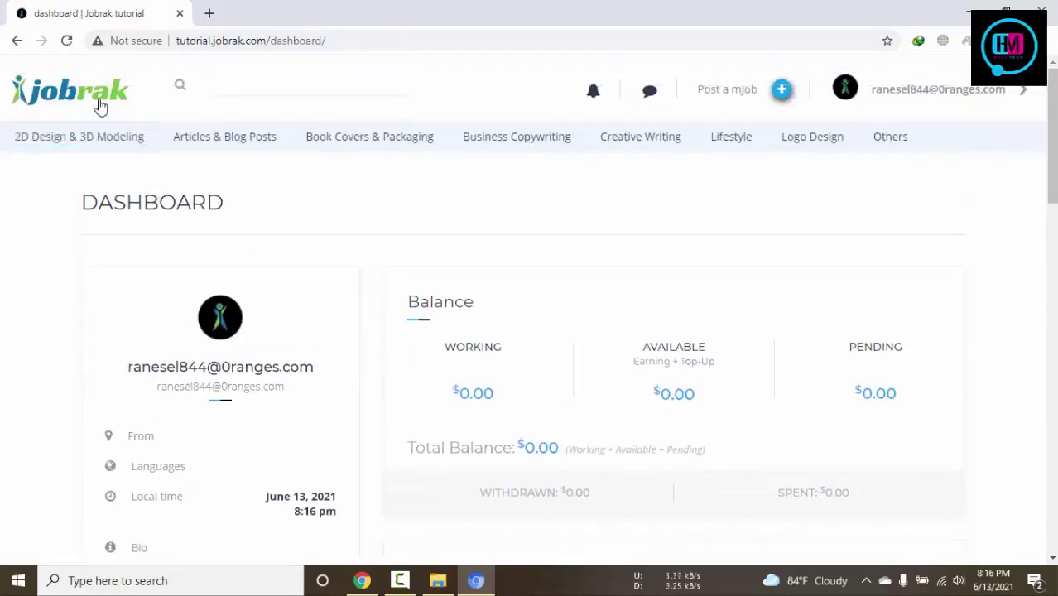
pyautogui.click(100, 105)
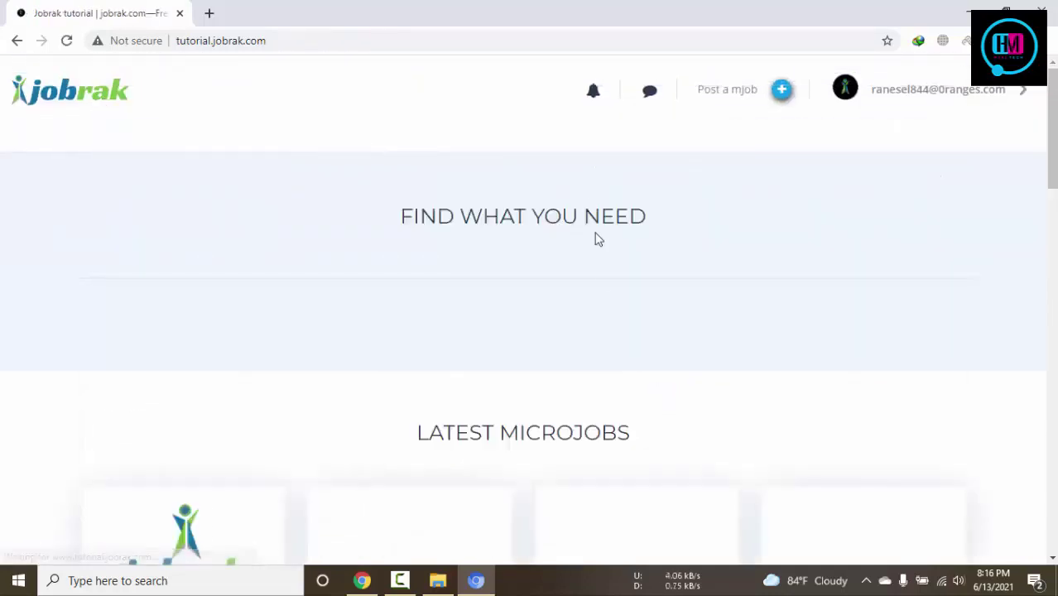
pyautogui.scroll(-8, 315, 339)
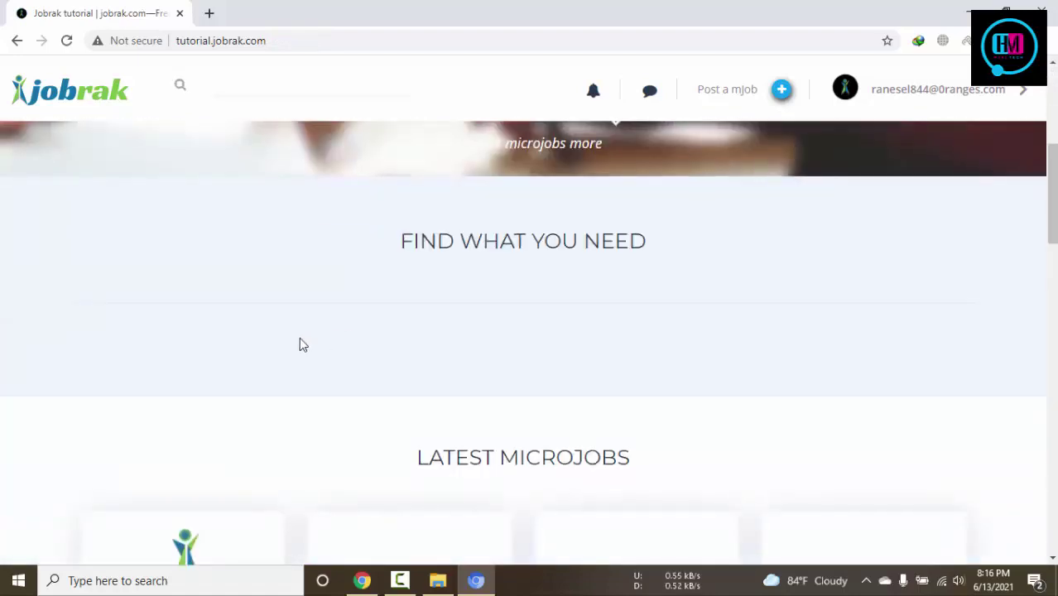
pyautogui.click(157, 321)
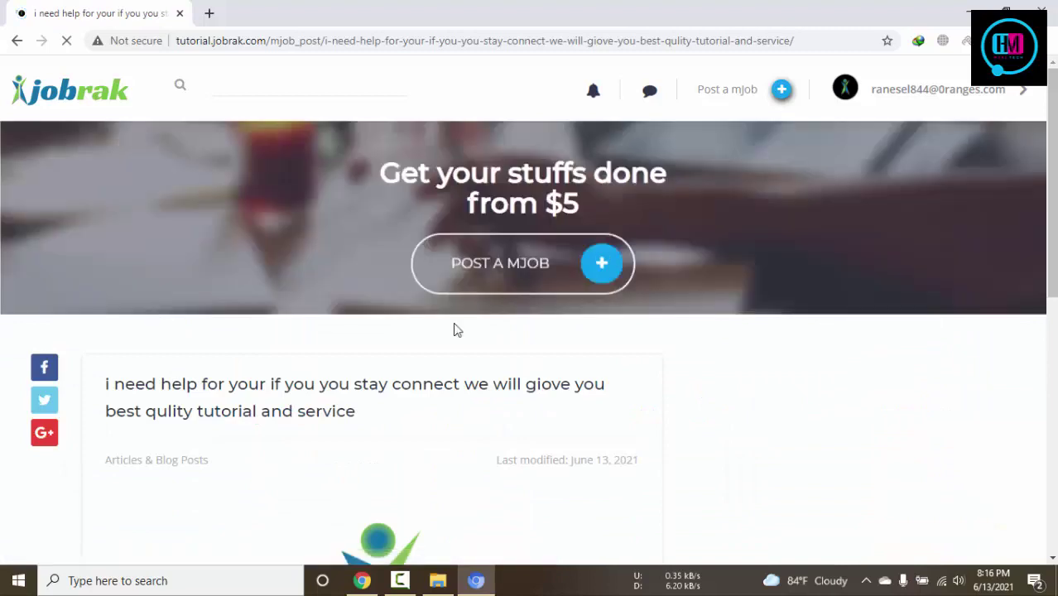
# Start an order for the admin's $5.00 microjob with ORDER NOW
pyautogui.scroll(-5, 454, 329)
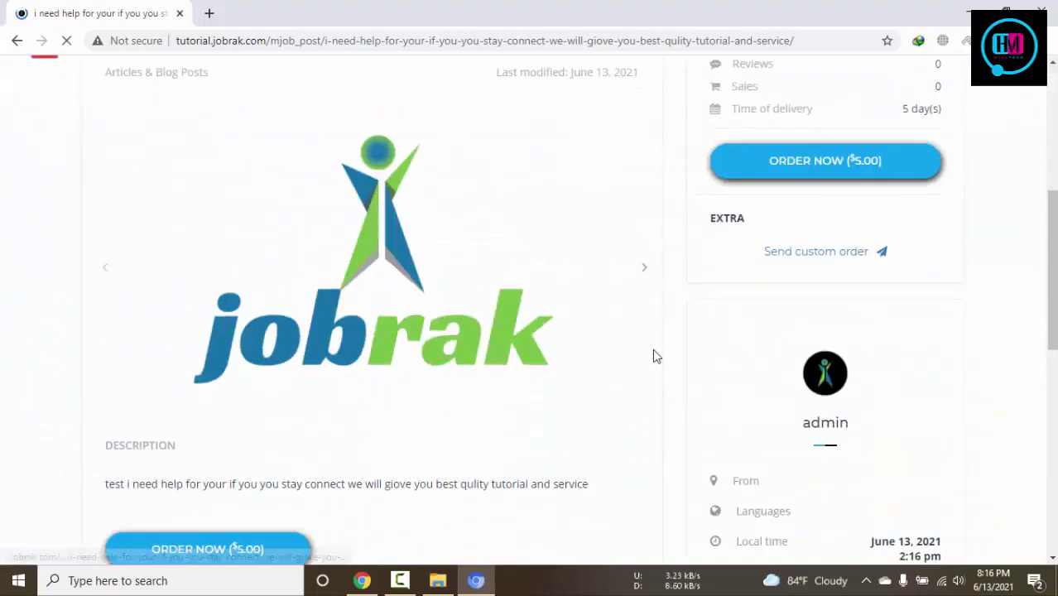
pyautogui.click(815, 171)
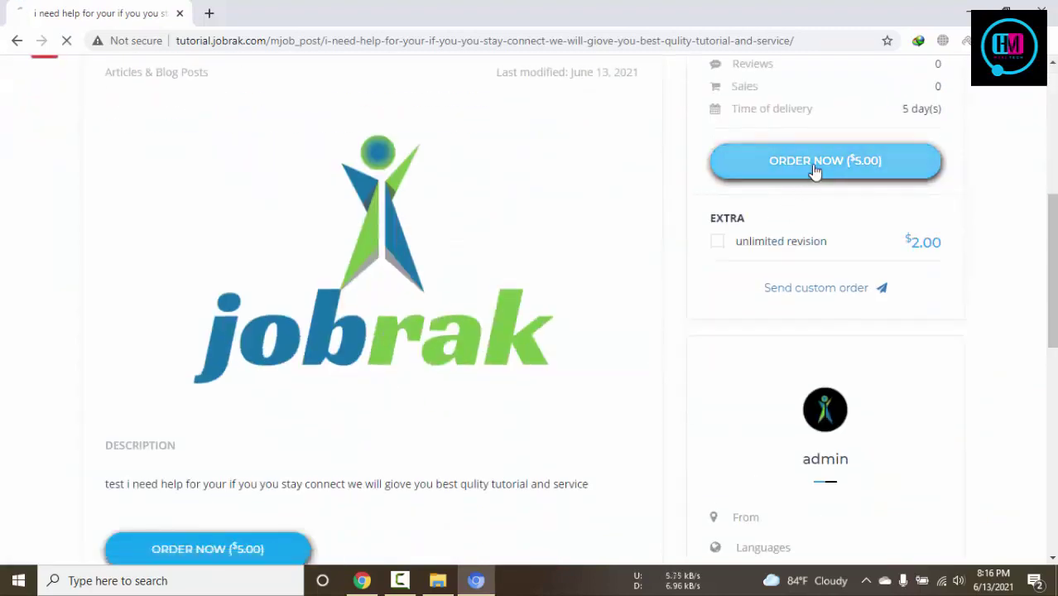
pyautogui.scroll(-3, 775, 244)
pyautogui.scroll(-4, 775, 245)
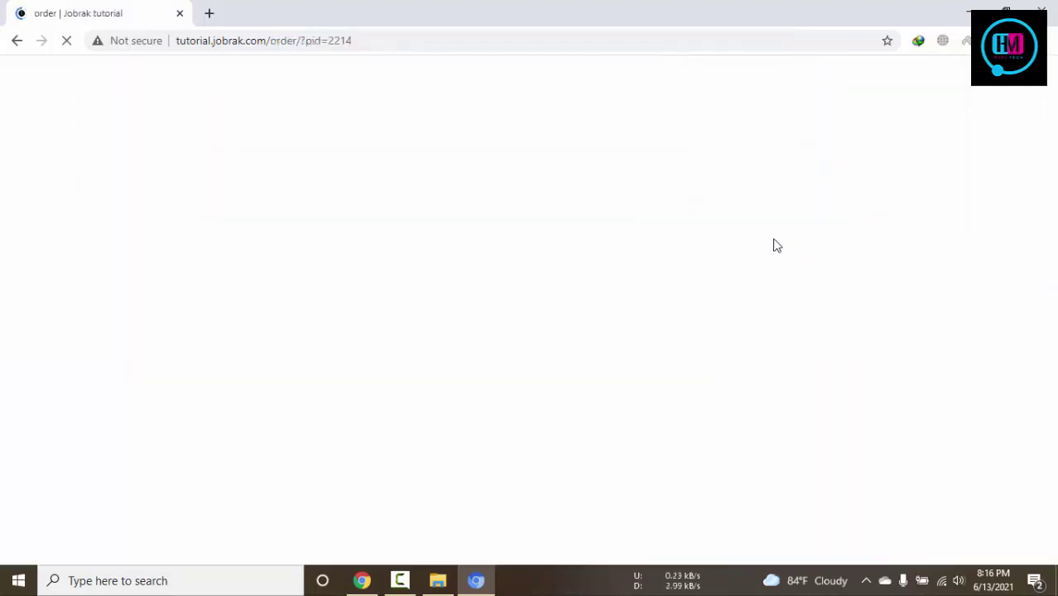
# Check the 0% commission fee on the $5.00 checkout, then show the admin's Members List page
pyautogui.scroll(-3, 776, 246)
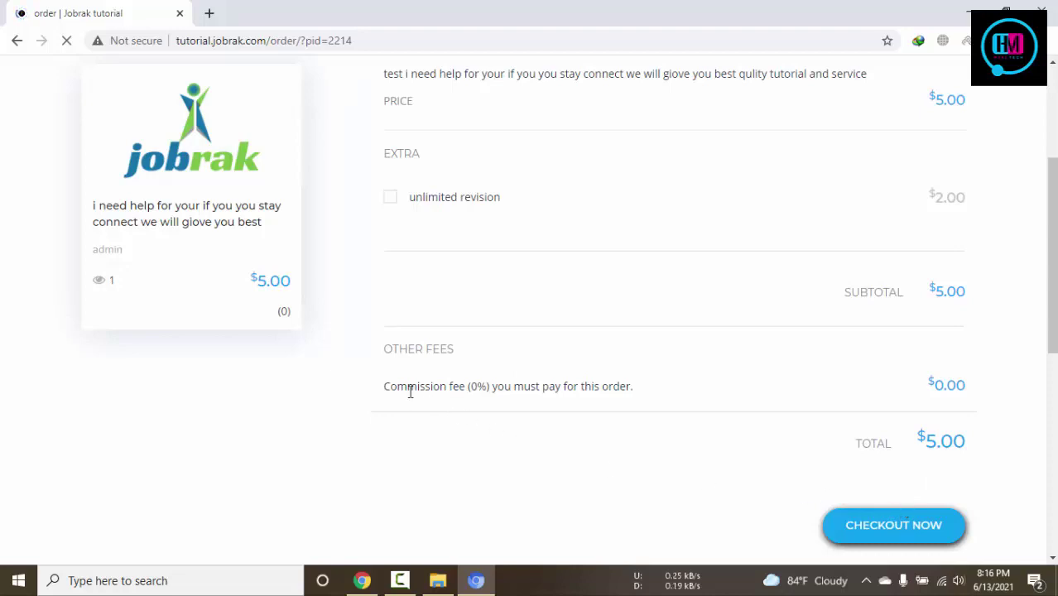
pyautogui.moveTo(398, 388); pyautogui.dragTo(638, 403)
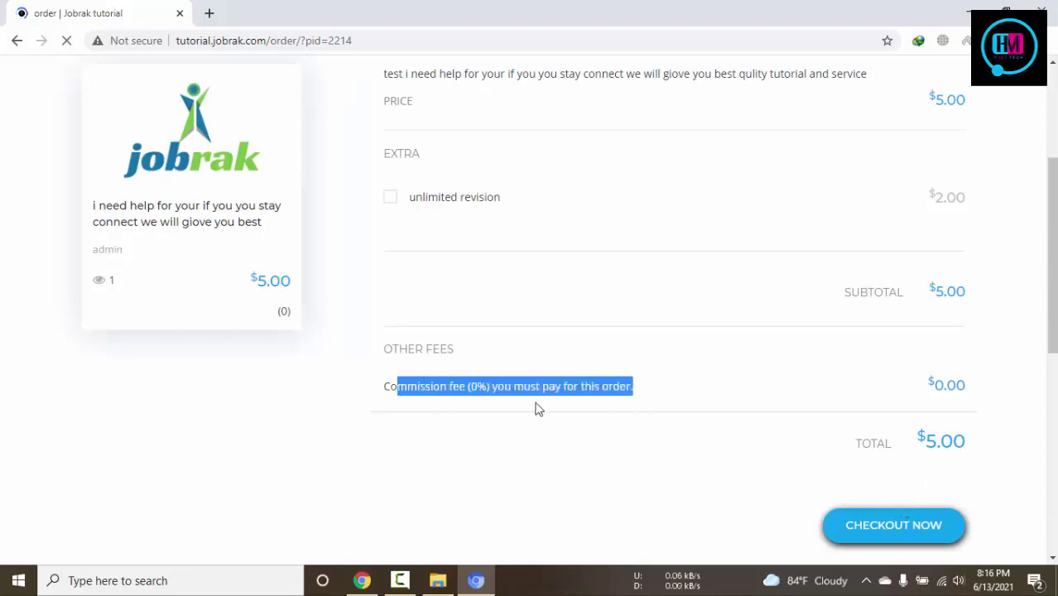
pyautogui.moveTo(445, 386); pyautogui.dragTo(626, 388)
pyautogui.scroll(-5, 700, 412)
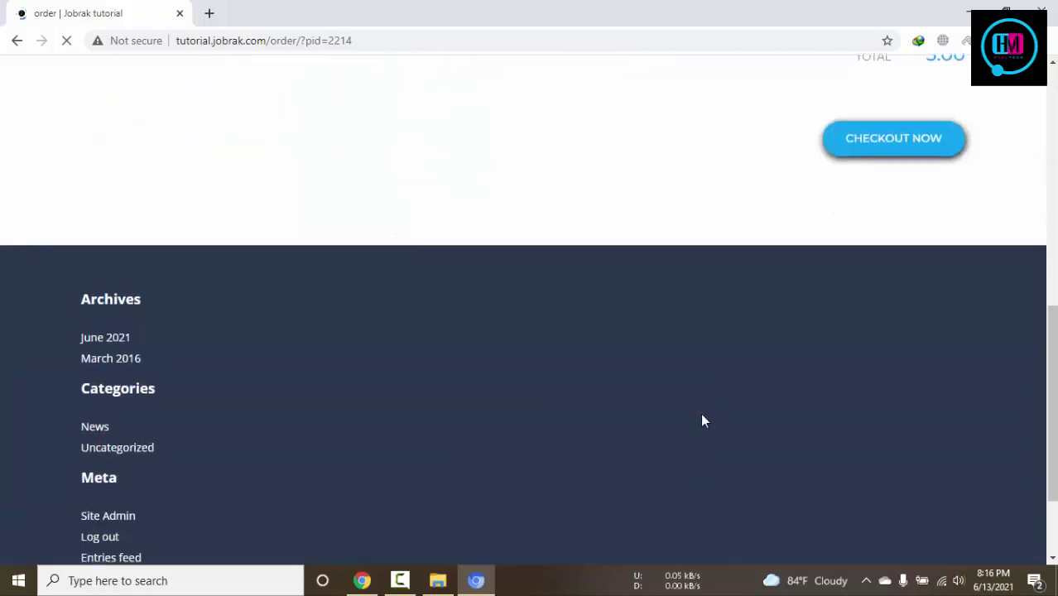
pyautogui.scroll(4, 702, 415)
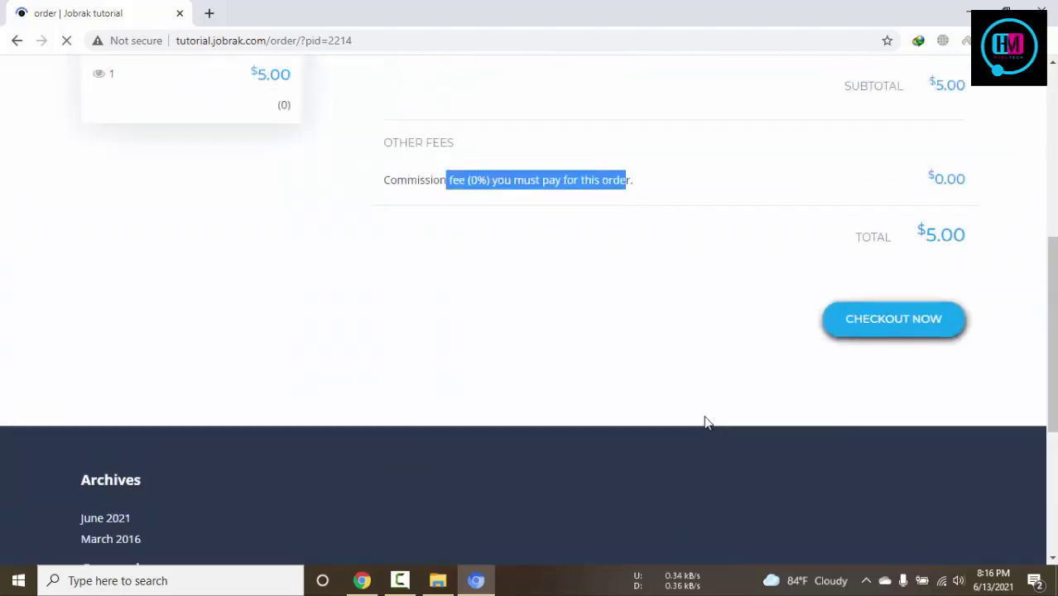
pyautogui.click(362, 580)
pyautogui.click(112, 9)
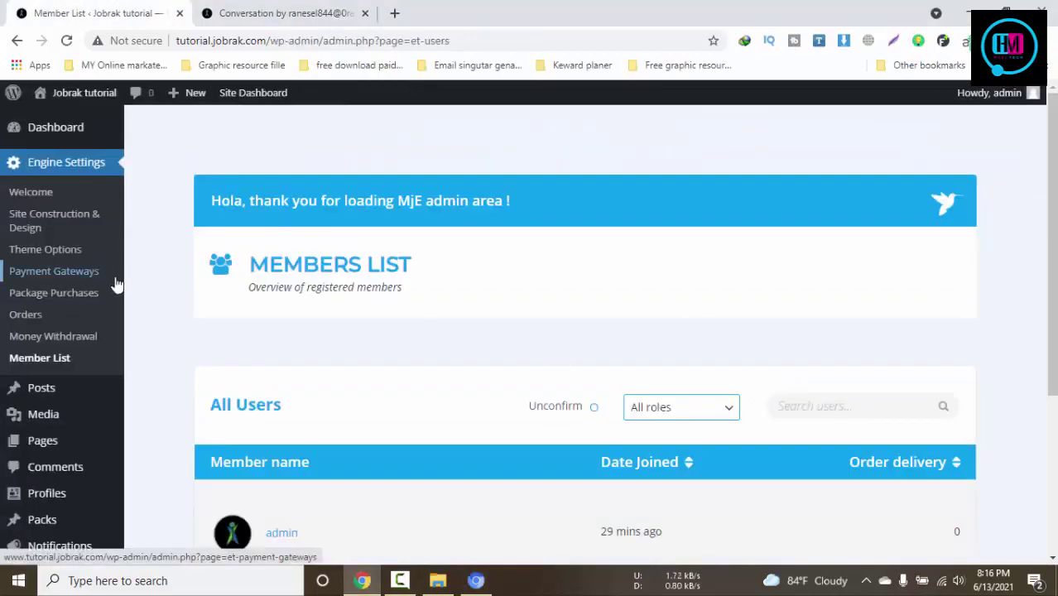
# In the admin window, view Package Purchases and open the payment gateway settings
pyautogui.click(319, 10)
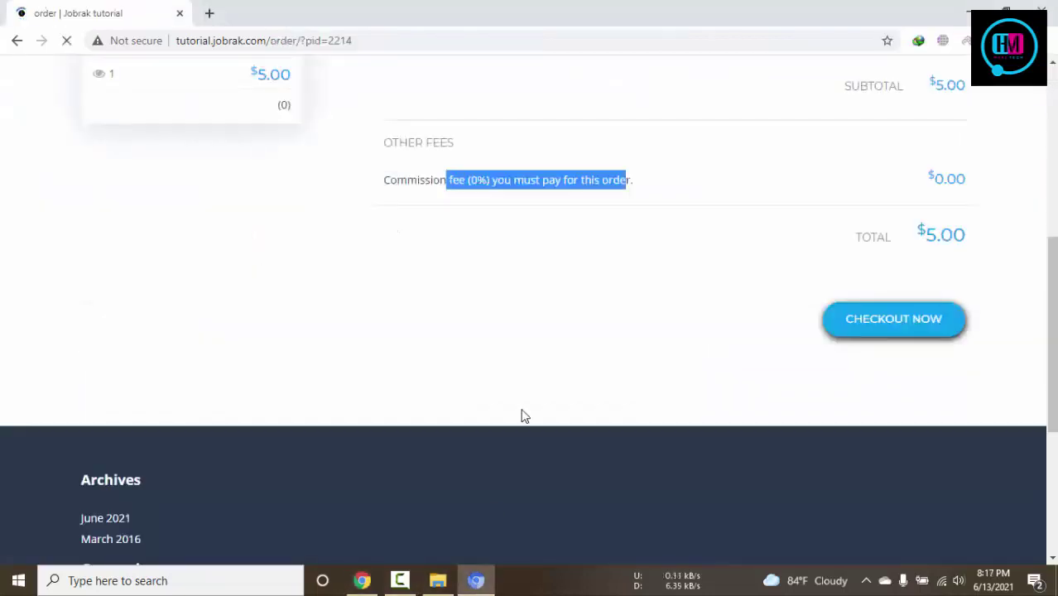
pyautogui.scroll(4, 524, 414)
pyautogui.scroll(2, 523, 413)
pyautogui.scroll(-4, 524, 412)
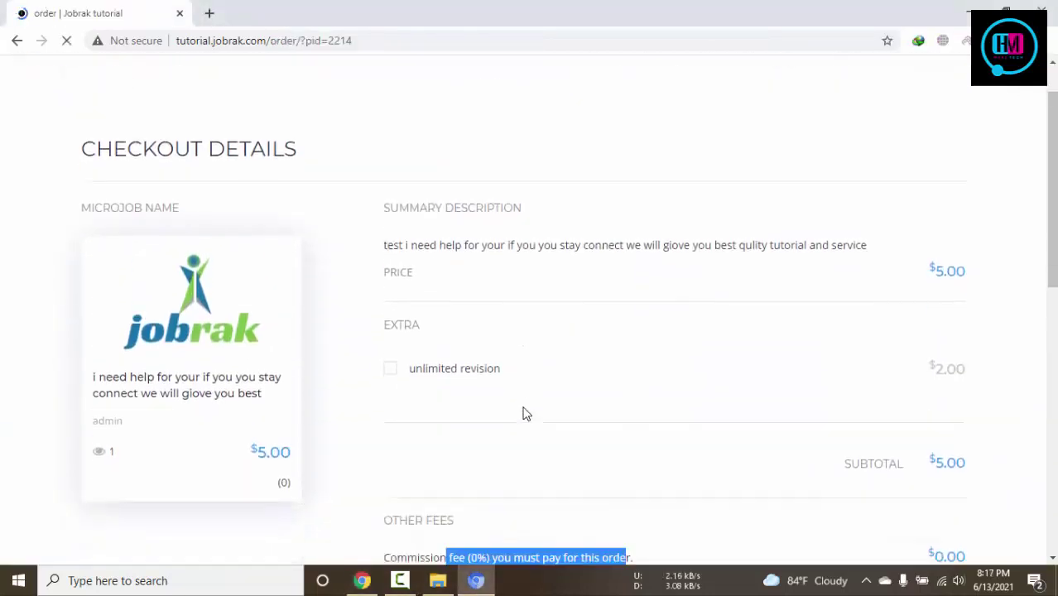
pyautogui.click(362, 580)
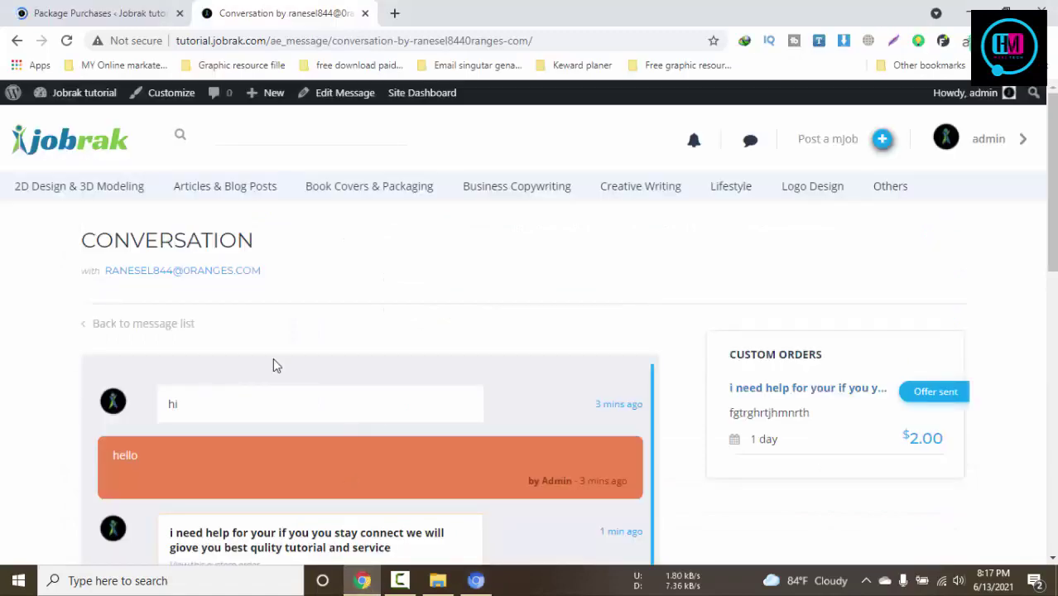
pyautogui.click(127, 12)
pyautogui.scroll(-2, 666, 330)
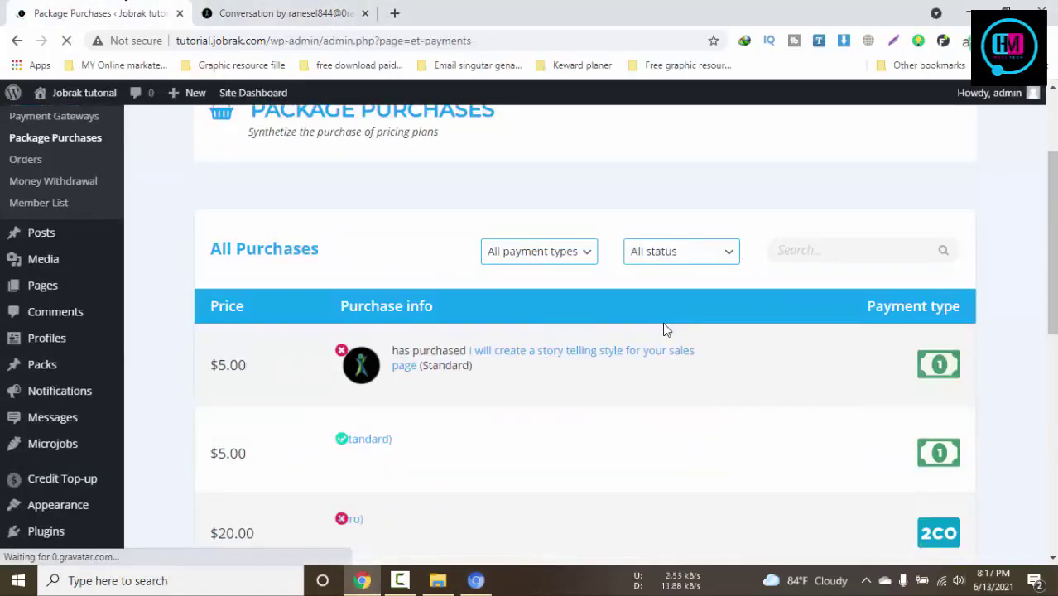
pyautogui.scroll(1, 662, 322)
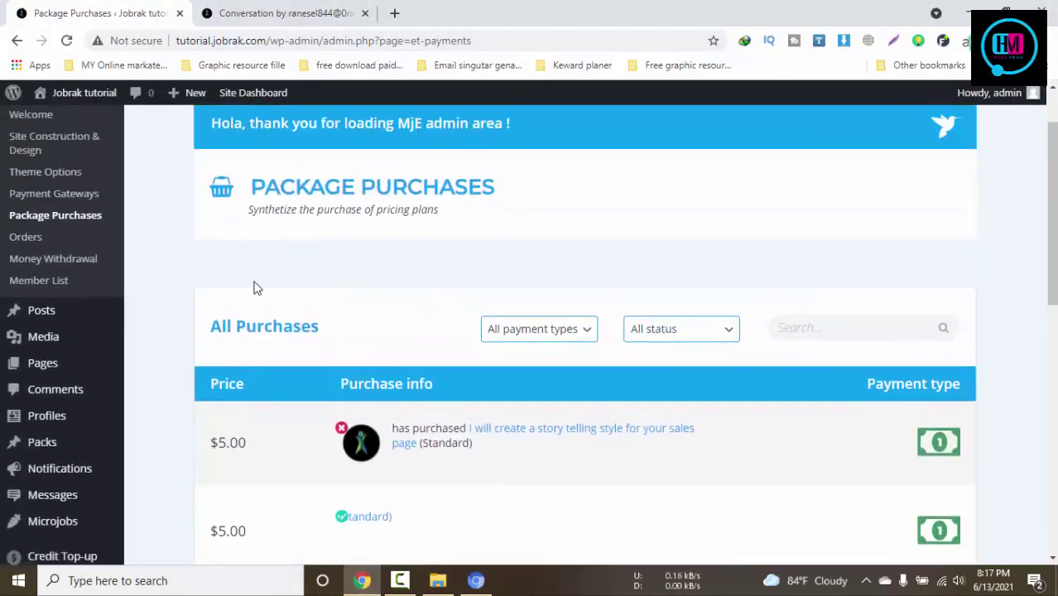
pyautogui.click(74, 192)
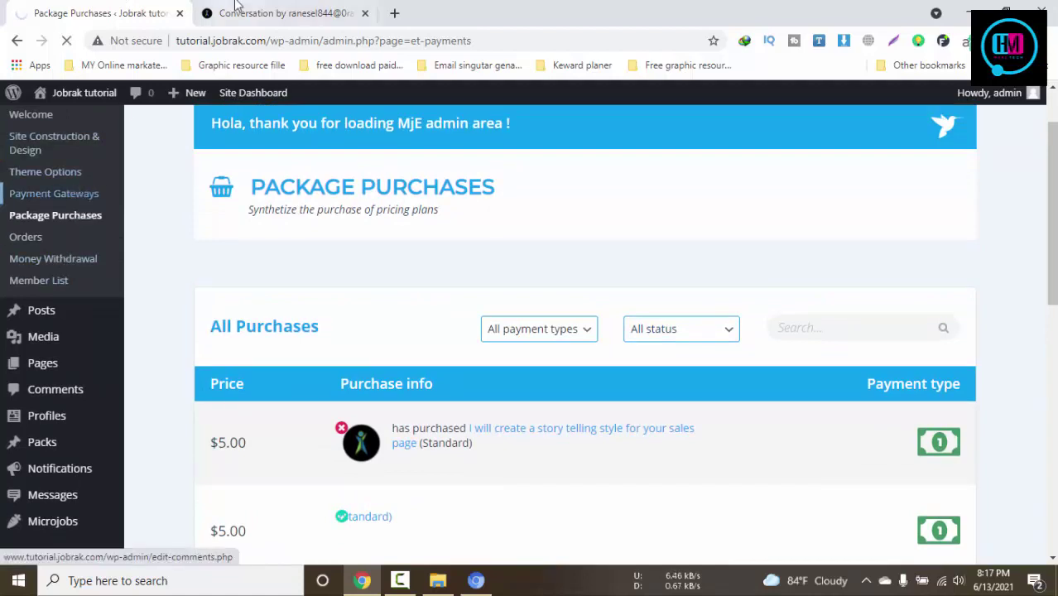
# Reload the buyer's $5.00 order page and scroll to its checkout details
pyautogui.click(236, 12)
pyautogui.click(476, 580)
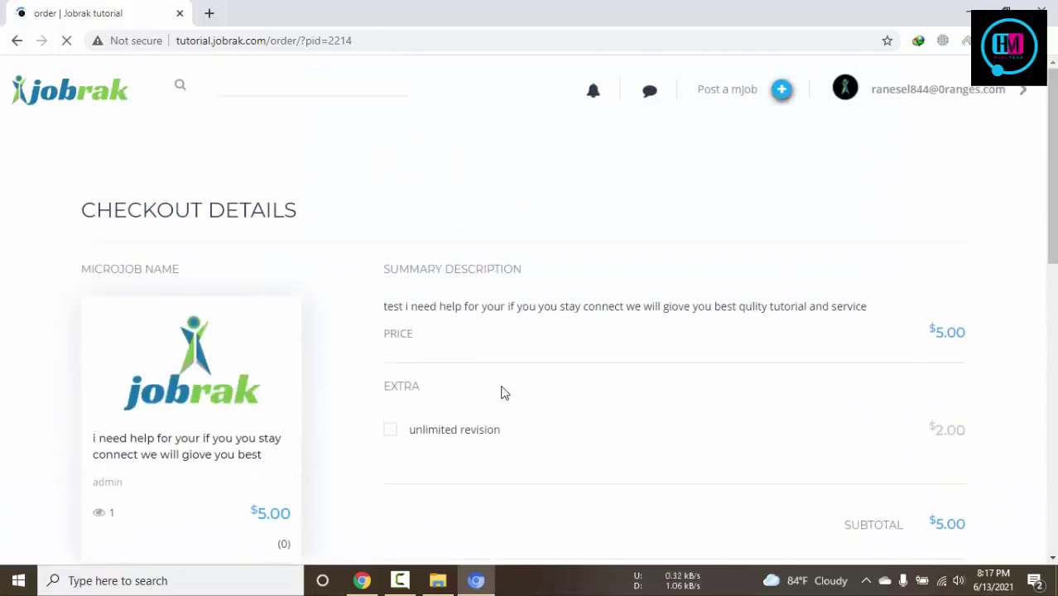
pyautogui.click(69, 45)
pyautogui.scroll(-4, 760, 257)
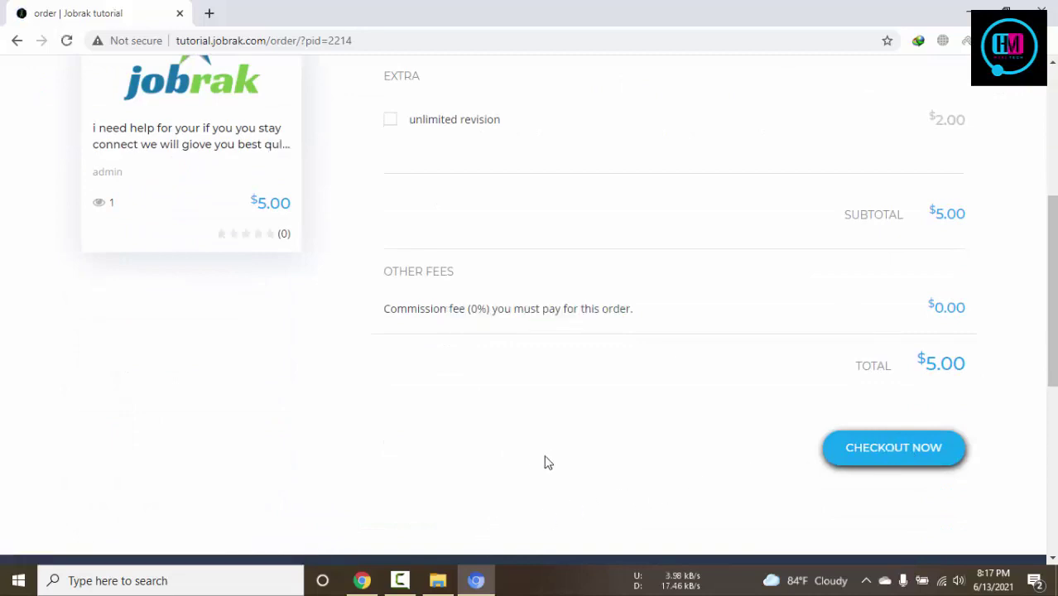
# Try Checkout Now on the $5.00 order, find no payment gateway listed, and return to the admin window
pyautogui.click(881, 456)
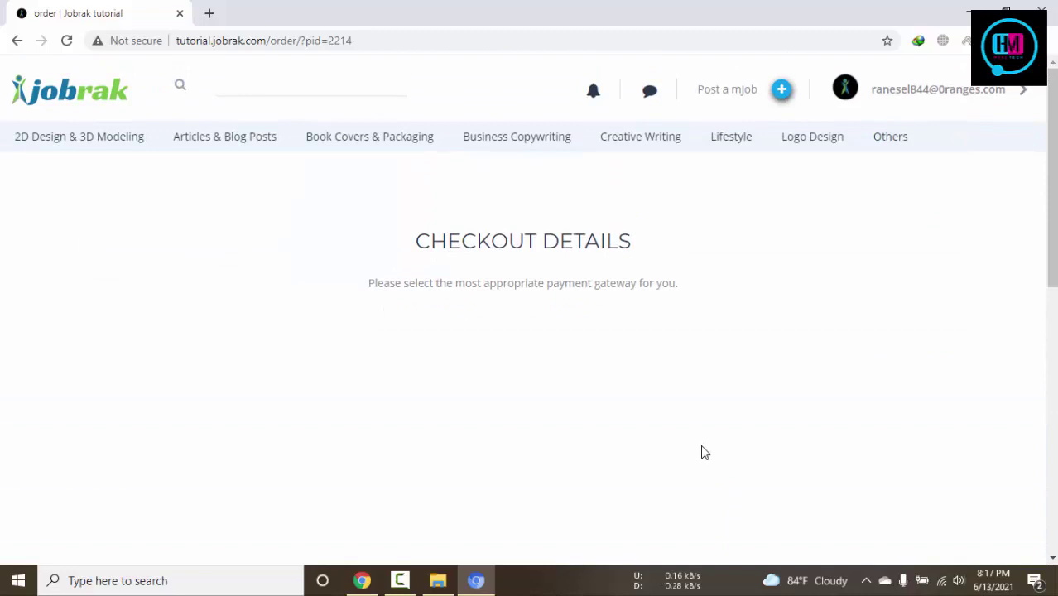
pyautogui.scroll(-5, 700, 453)
pyautogui.scroll(4, 526, 400)
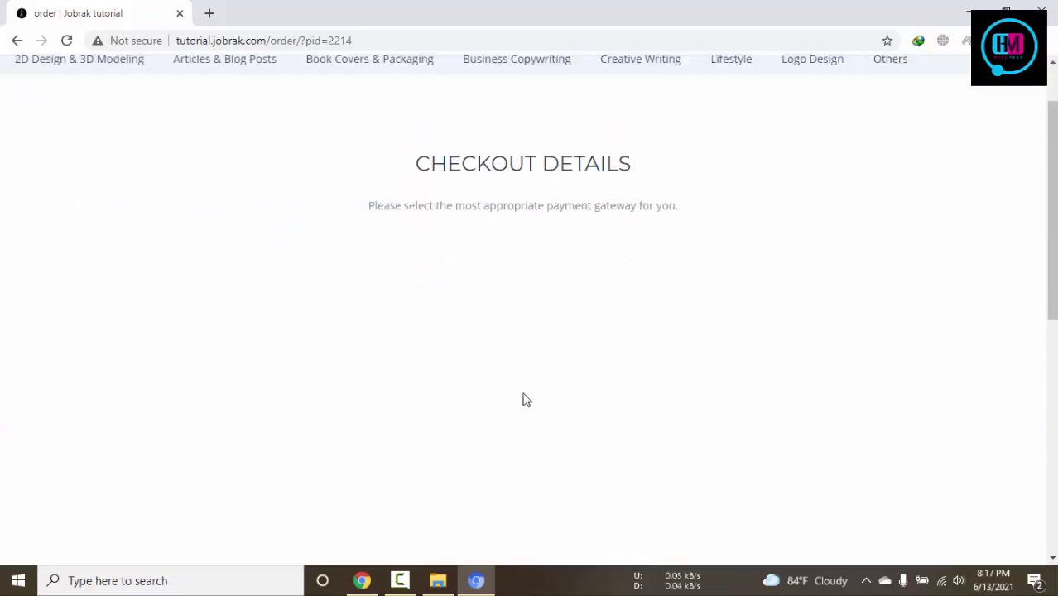
pyautogui.scroll(1, 521, 398)
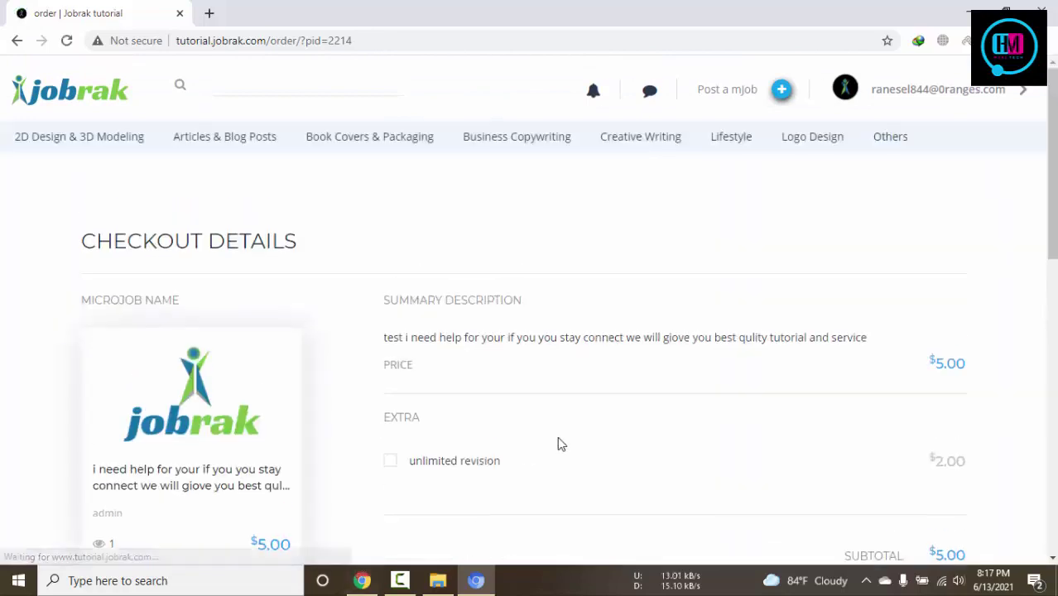
pyautogui.scroll(-4, 559, 441)
pyautogui.click(884, 488)
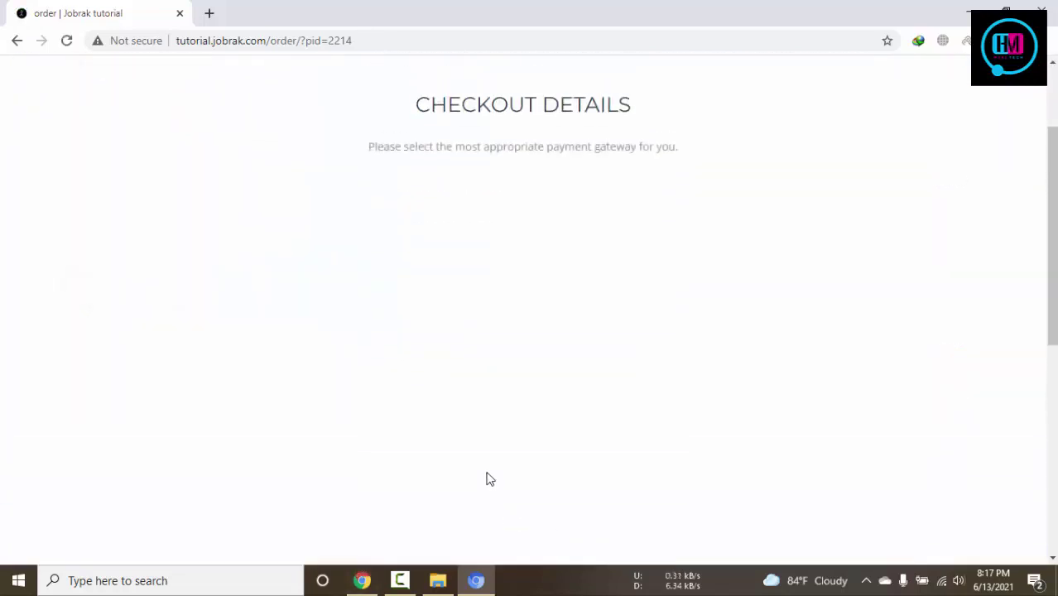
pyautogui.click(361, 581)
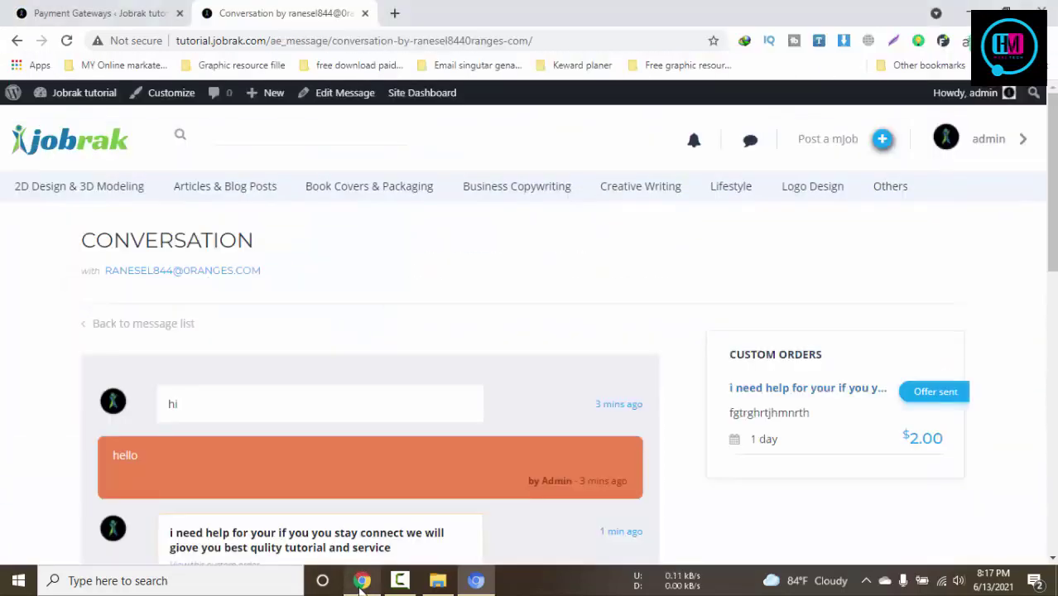
# Enable Payment Test Mode under Payment Gateways, then go back to the buyer's checkout page
pyautogui.click(130, 9)
pyautogui.scroll(-3, 629, 347)
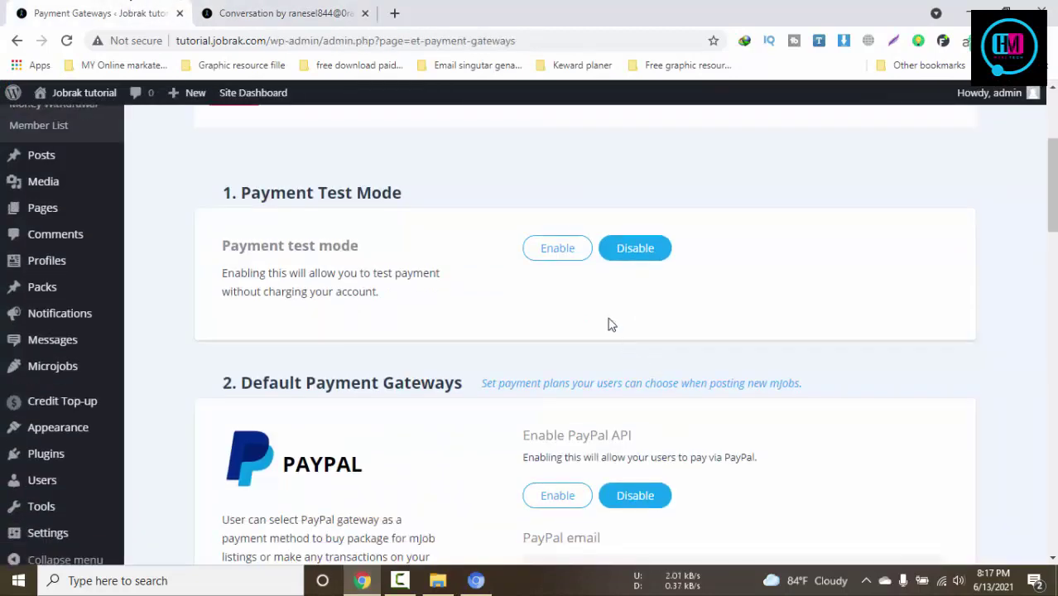
pyautogui.click(543, 247)
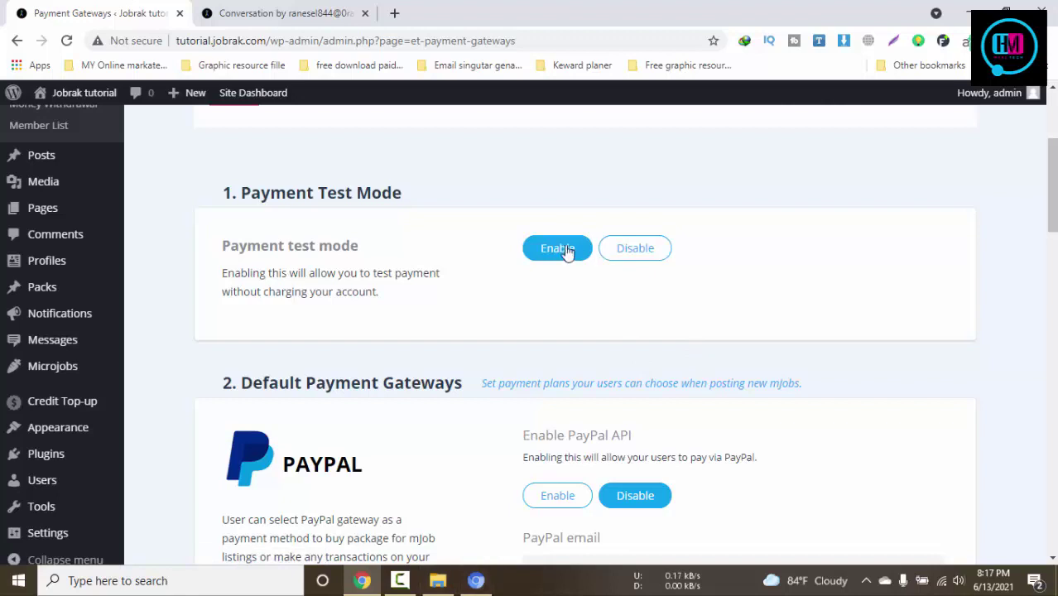
pyautogui.click(565, 250)
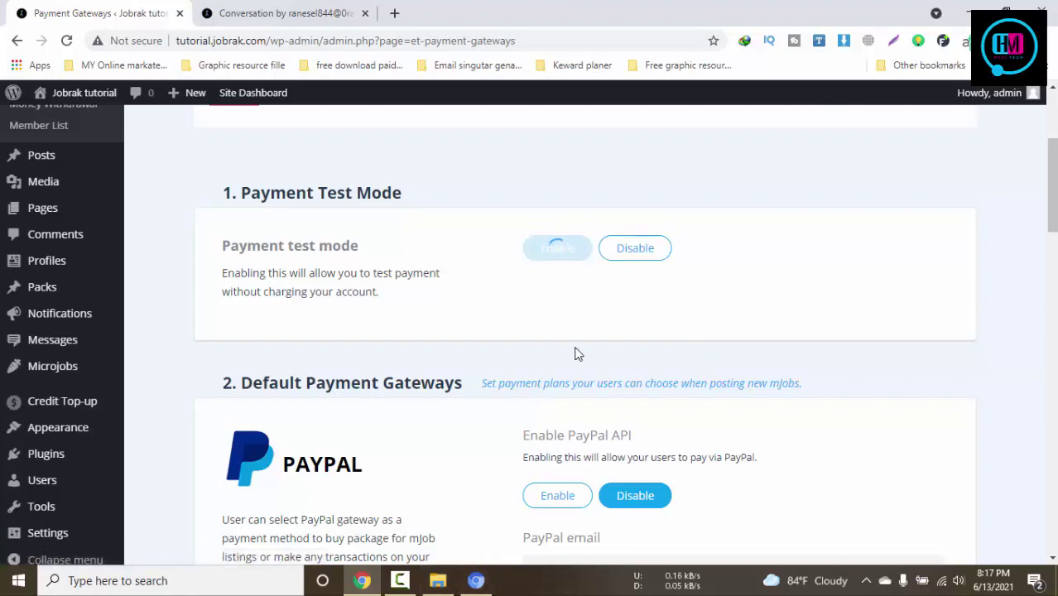
pyautogui.click(476, 580)
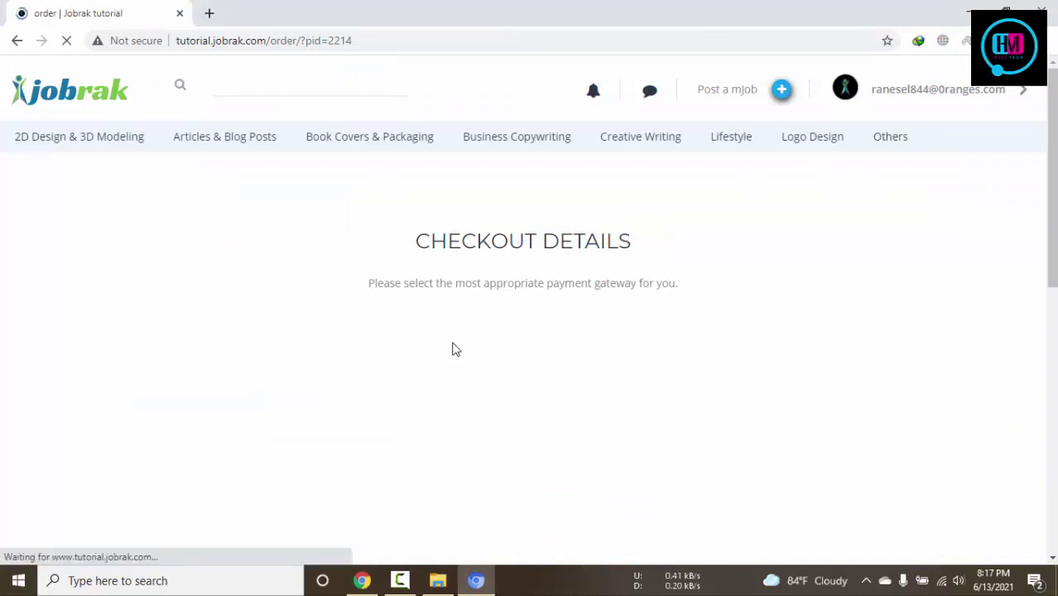
pyautogui.scroll(-5, 927, 484)
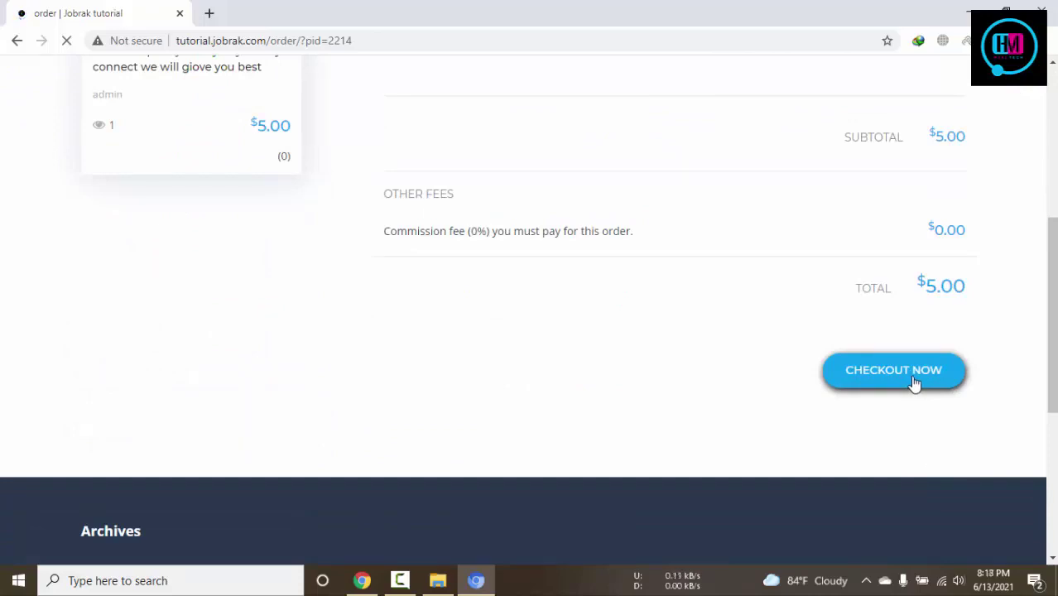
pyautogui.moveTo(362, 580)
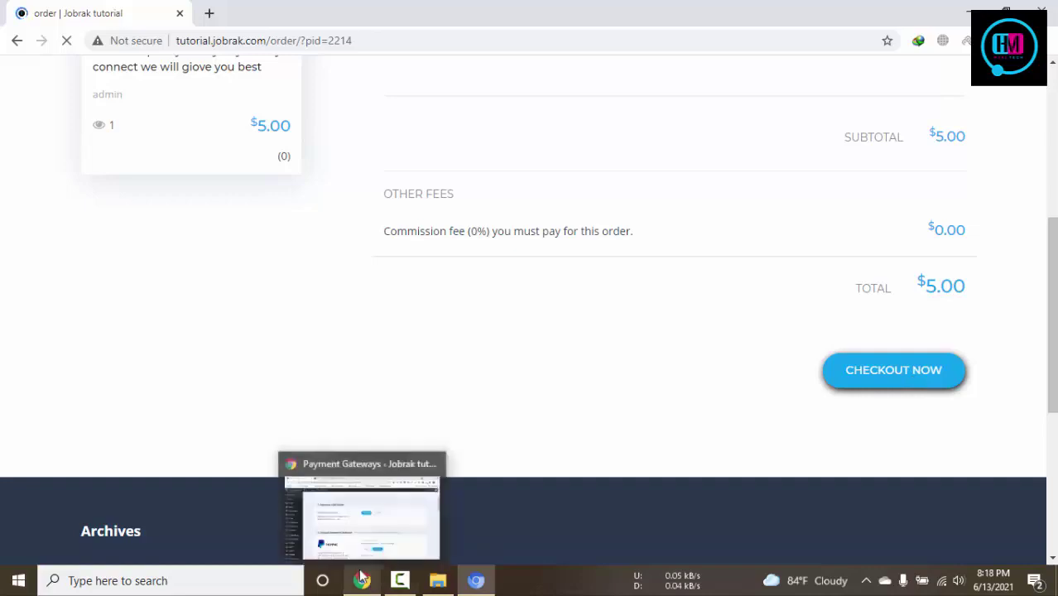
pyautogui.click(362, 497)
pyautogui.scroll(-4, 603, 422)
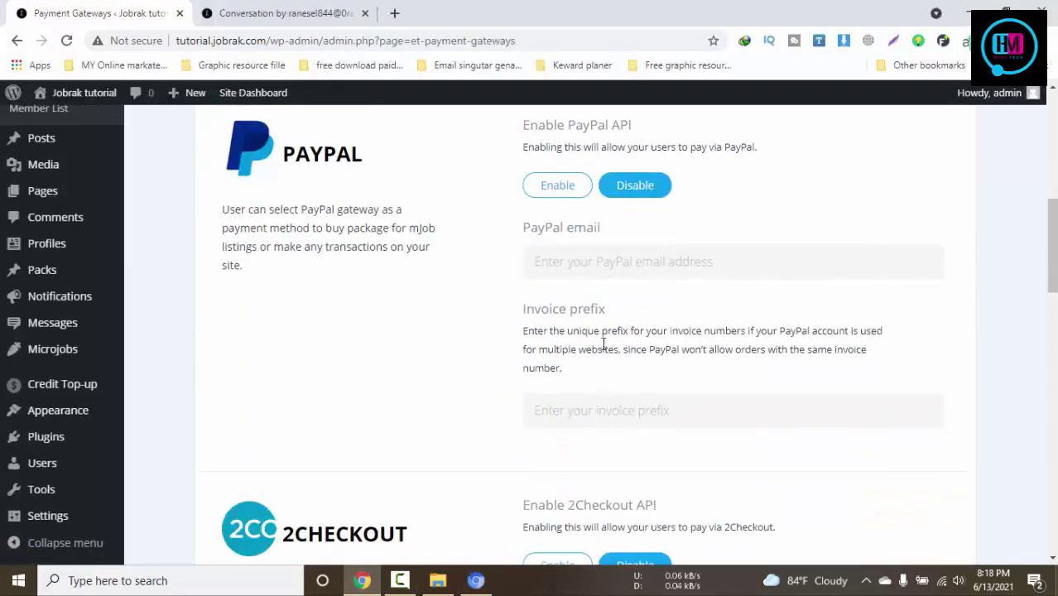
pyautogui.scroll(-3, 603, 345)
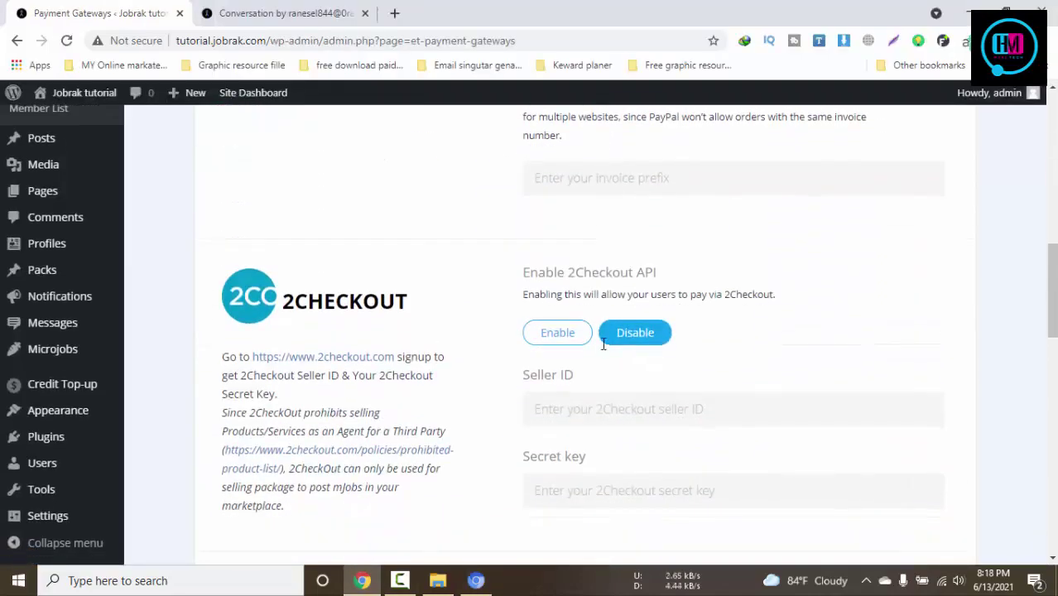
pyautogui.click(475, 580)
pyautogui.scroll(2, 562, 423)
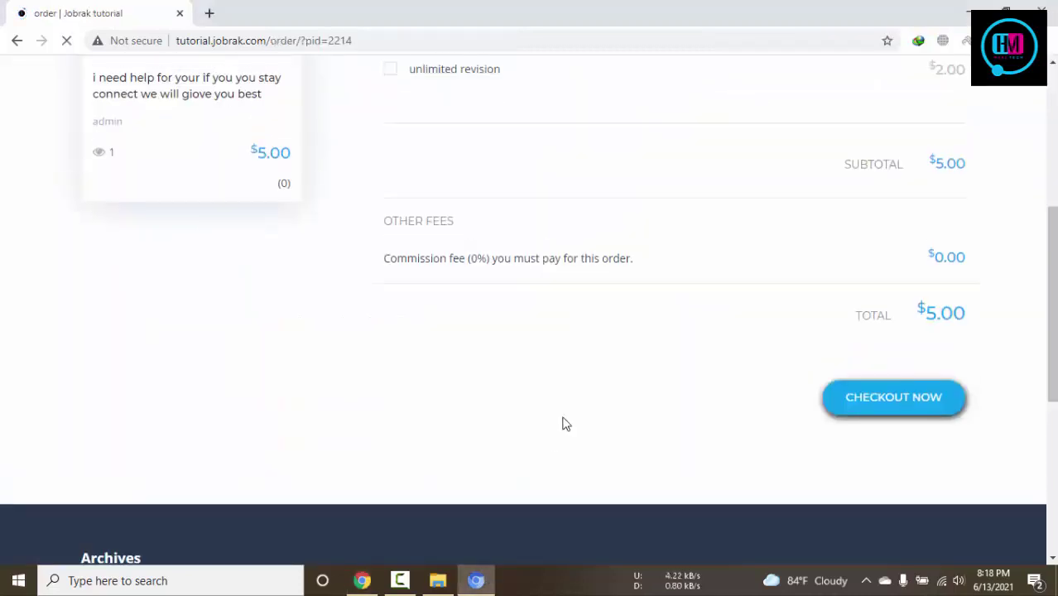
pyautogui.scroll(-2, 828, 414)
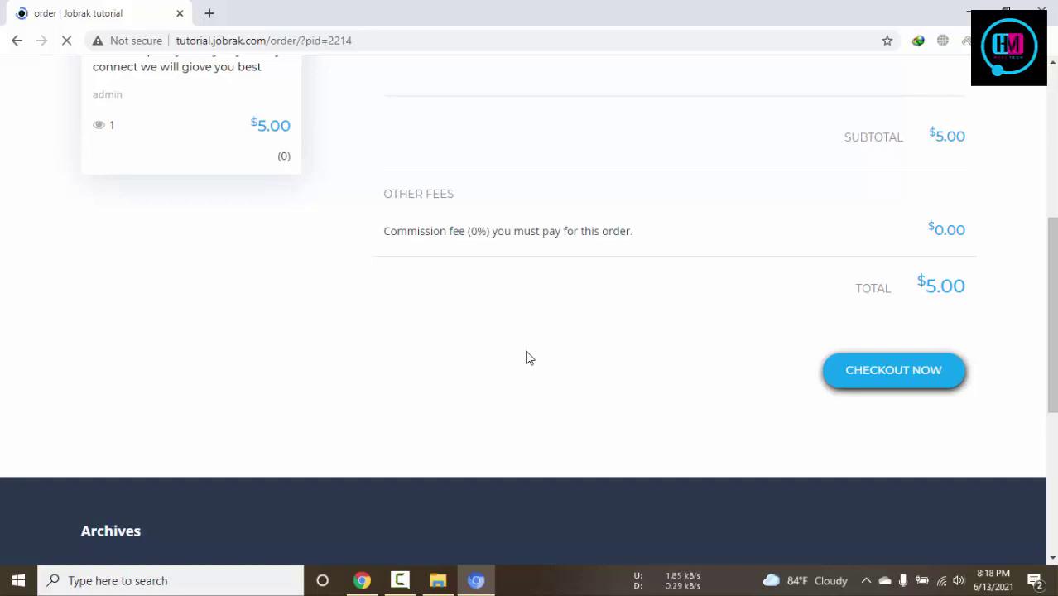
pyautogui.scroll(5, 528, 357)
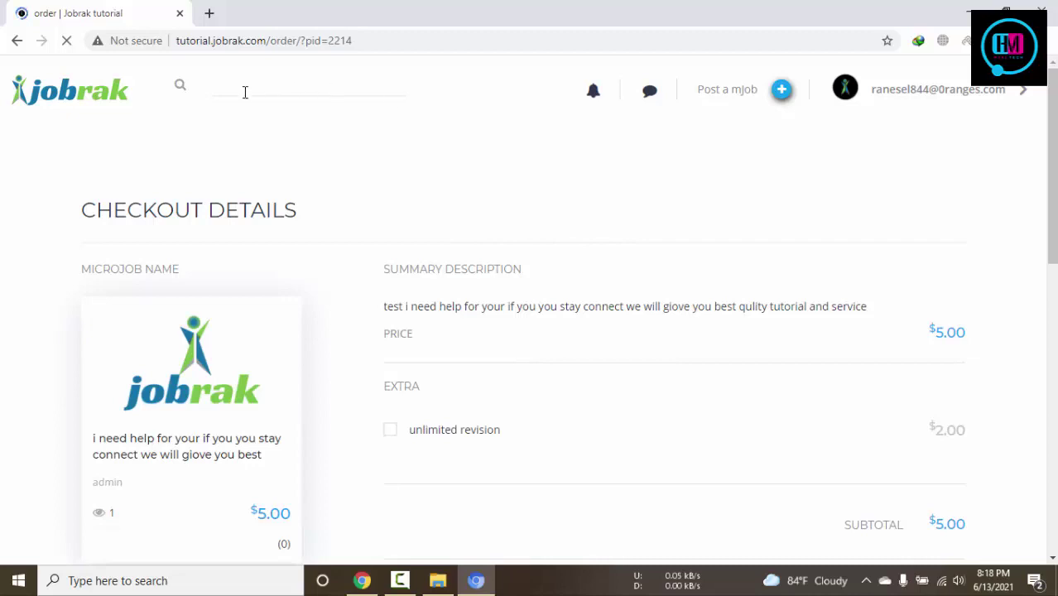
pyautogui.click(245, 92)
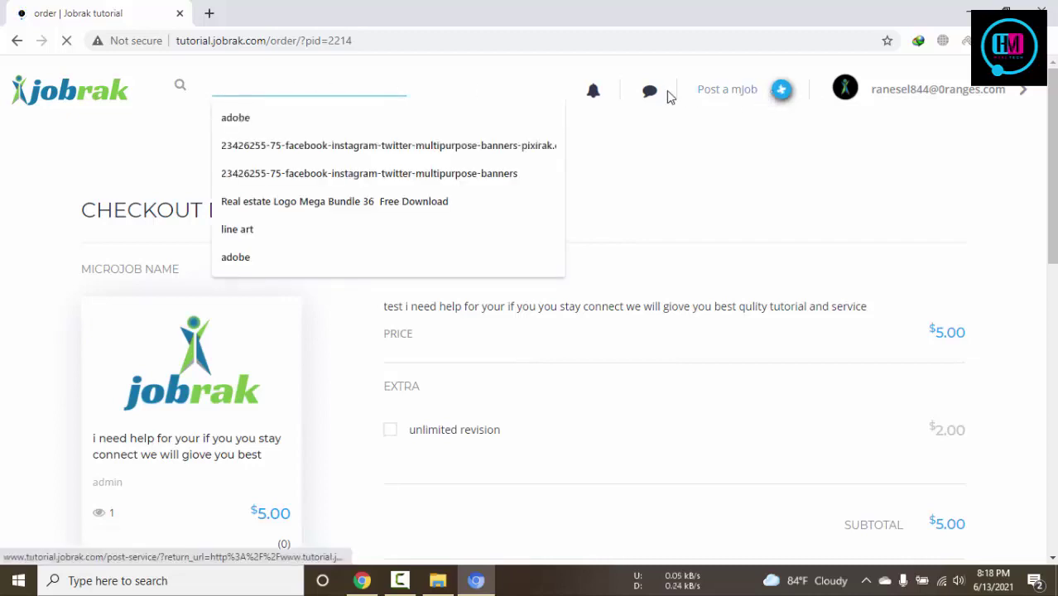
pyautogui.click(991, 94)
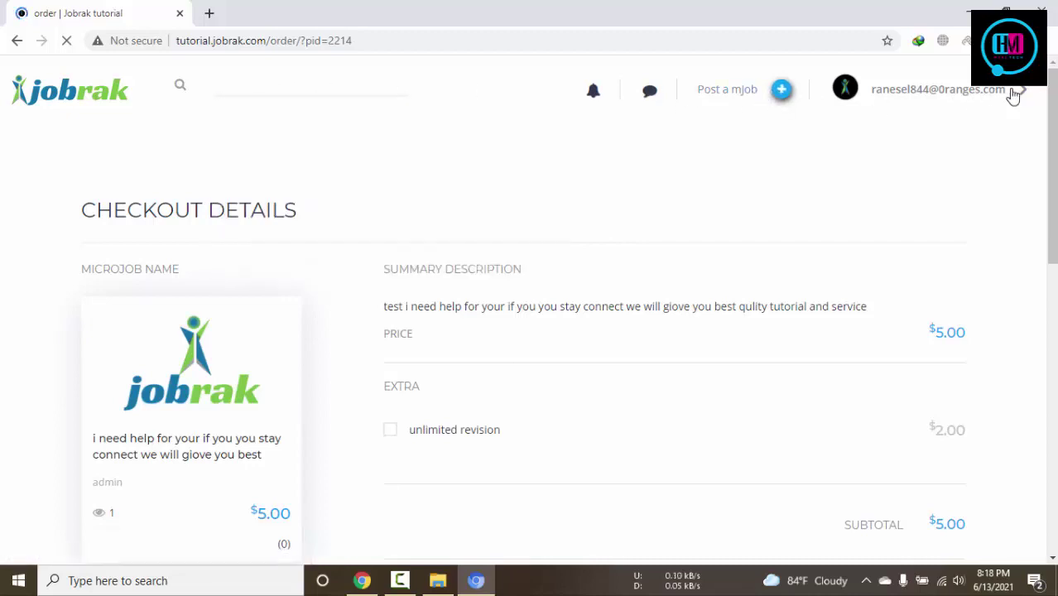
pyautogui.scroll(-5, 427, 316)
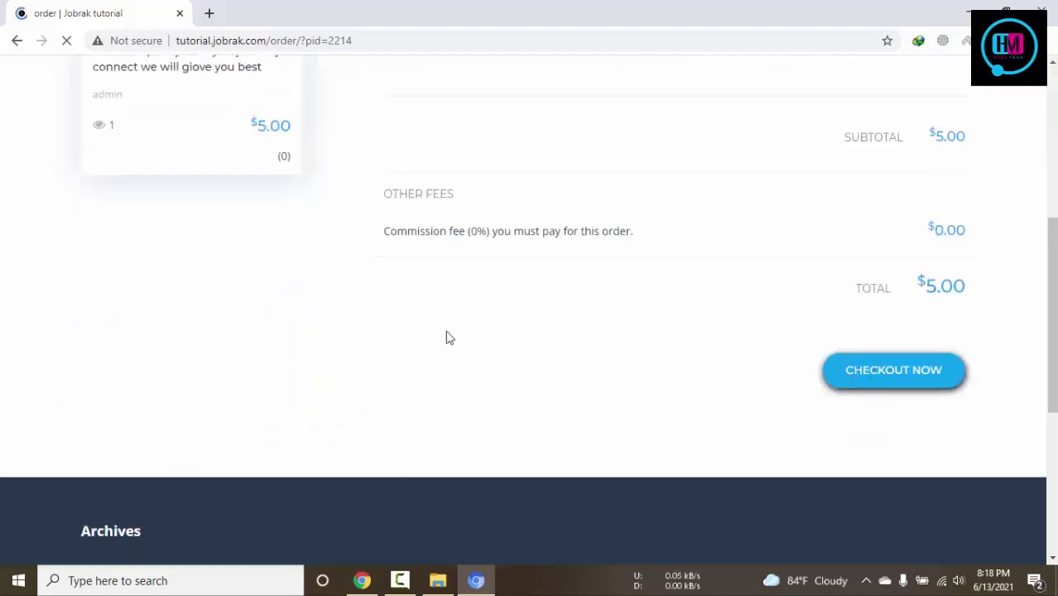
pyautogui.scroll(5, 447, 338)
pyautogui.scroll(-1, 182, 338)
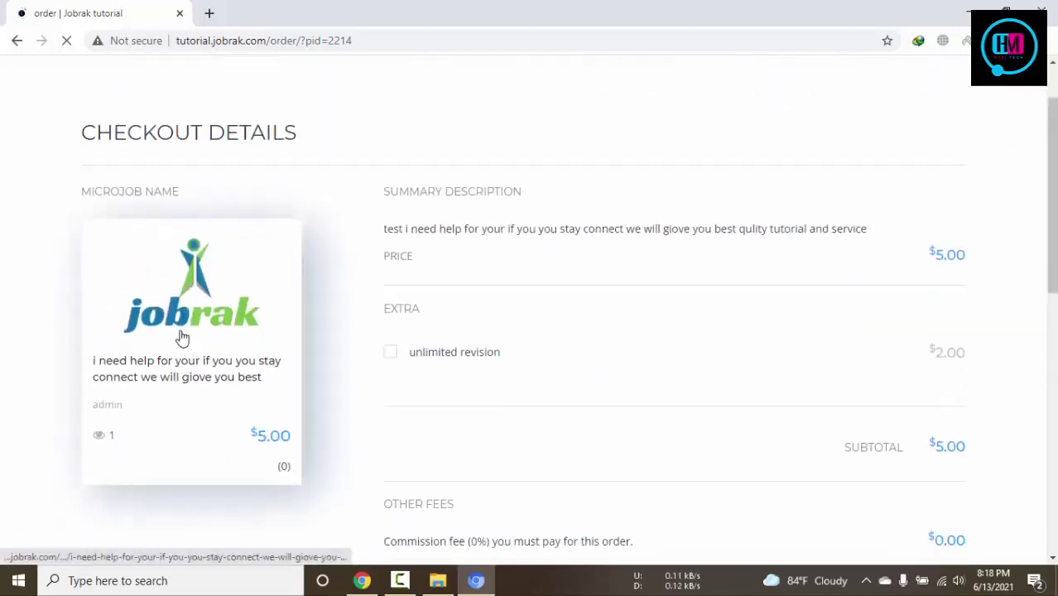
pyautogui.click(182, 337)
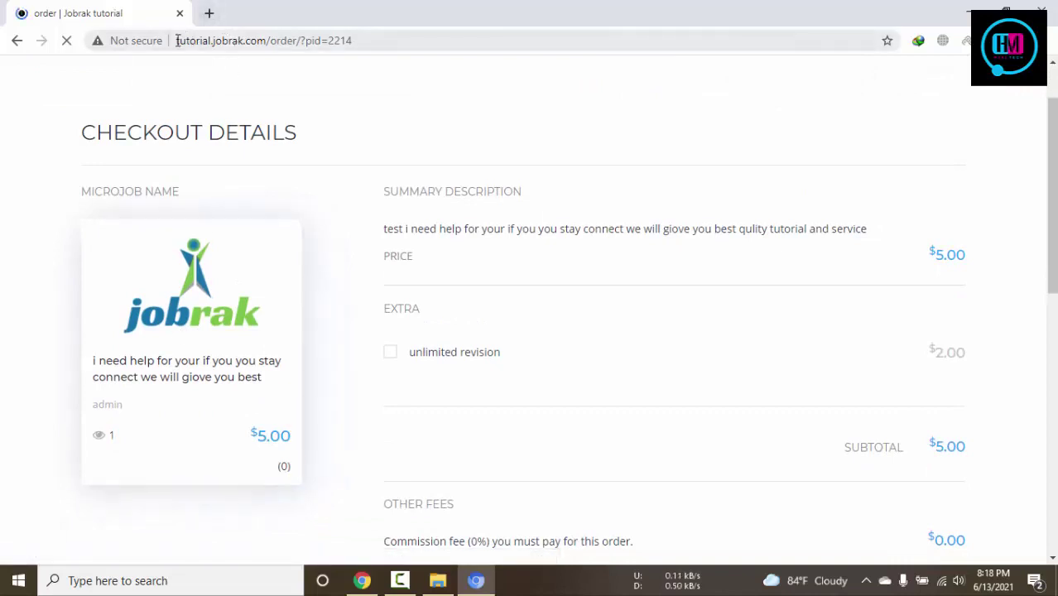
pyautogui.click(283, 41)
pyautogui.moveTo(284, 41); pyautogui.dragTo(795, 41)
pyautogui.scroll(-4, 211, 130)
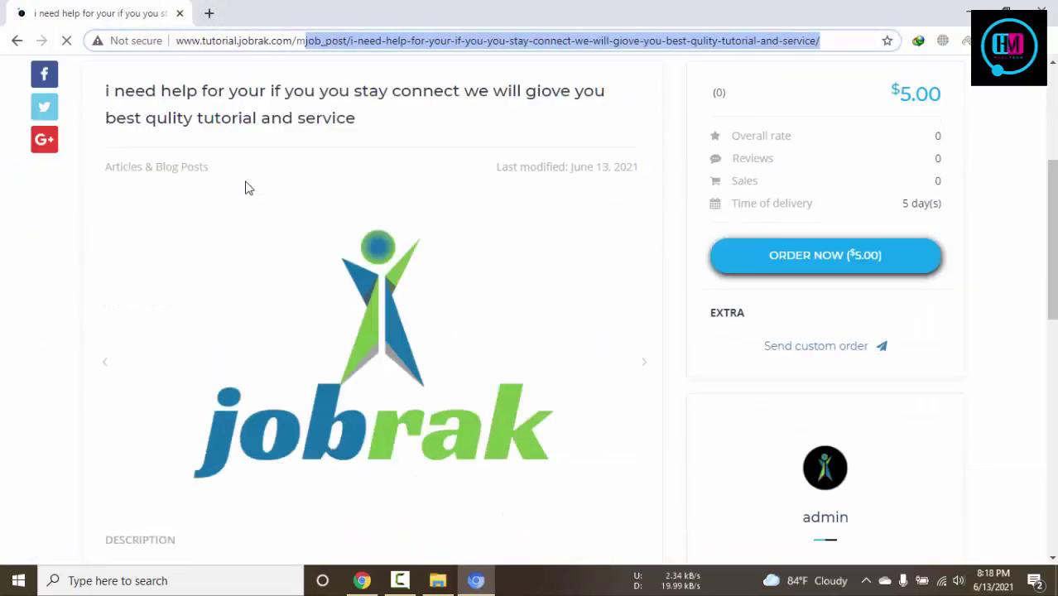
pyautogui.click(856, 245)
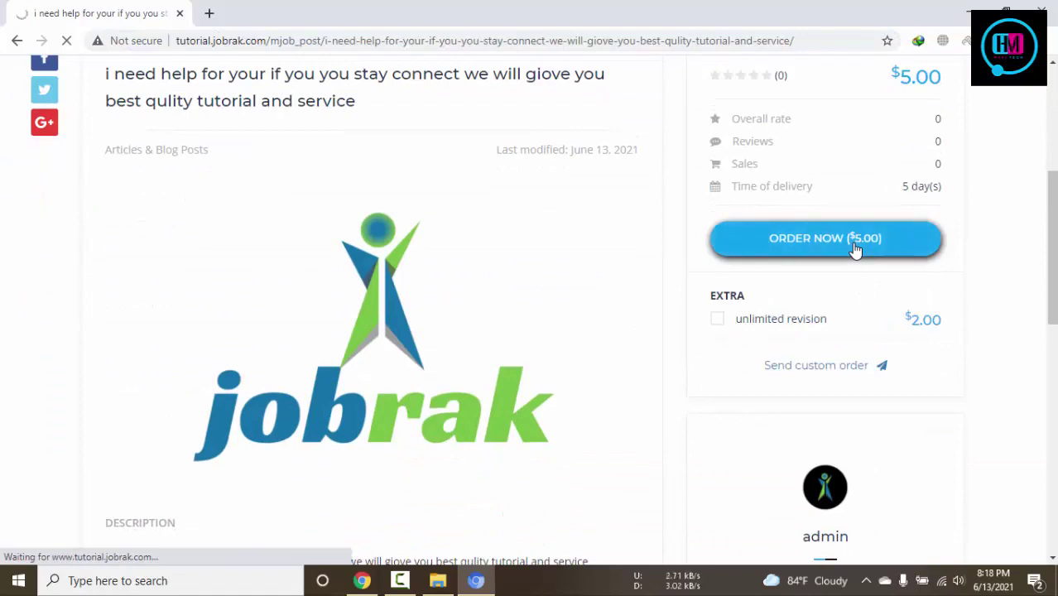
pyautogui.scroll(-3, 741, 295)
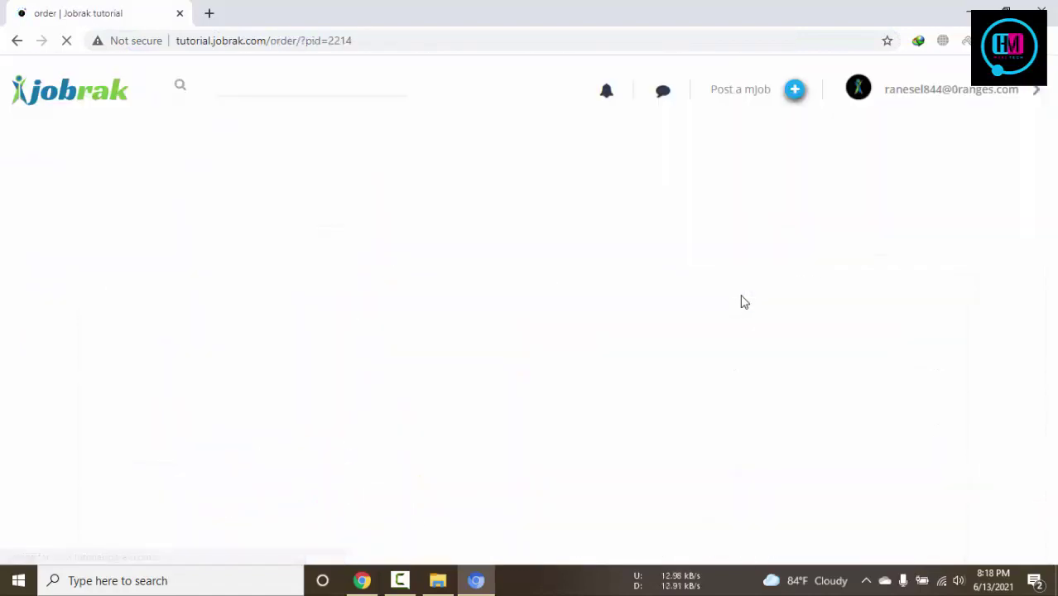
pyautogui.scroll(-4, 742, 301)
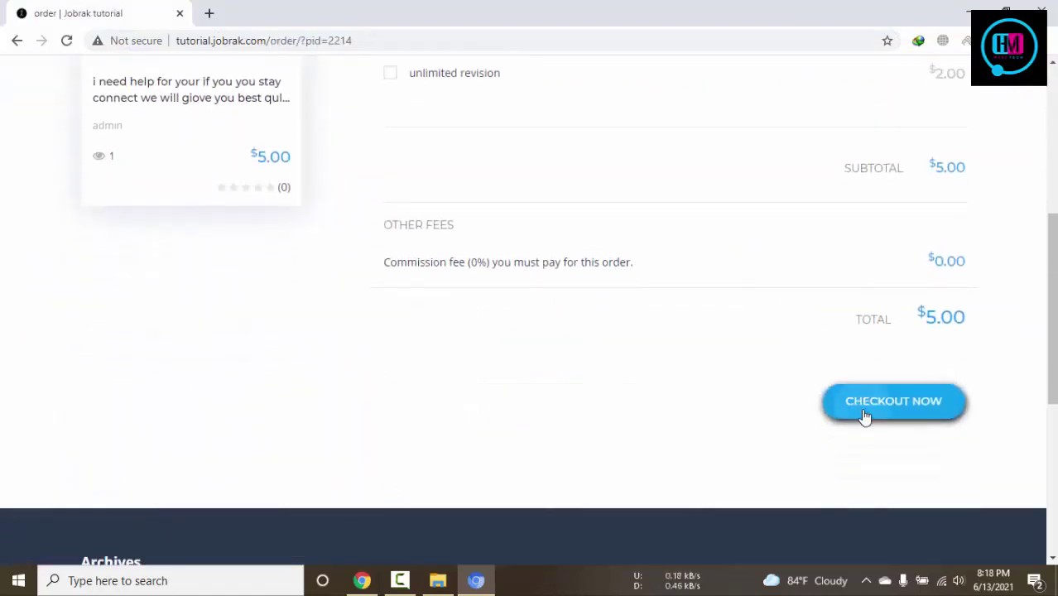
pyautogui.click(864, 415)
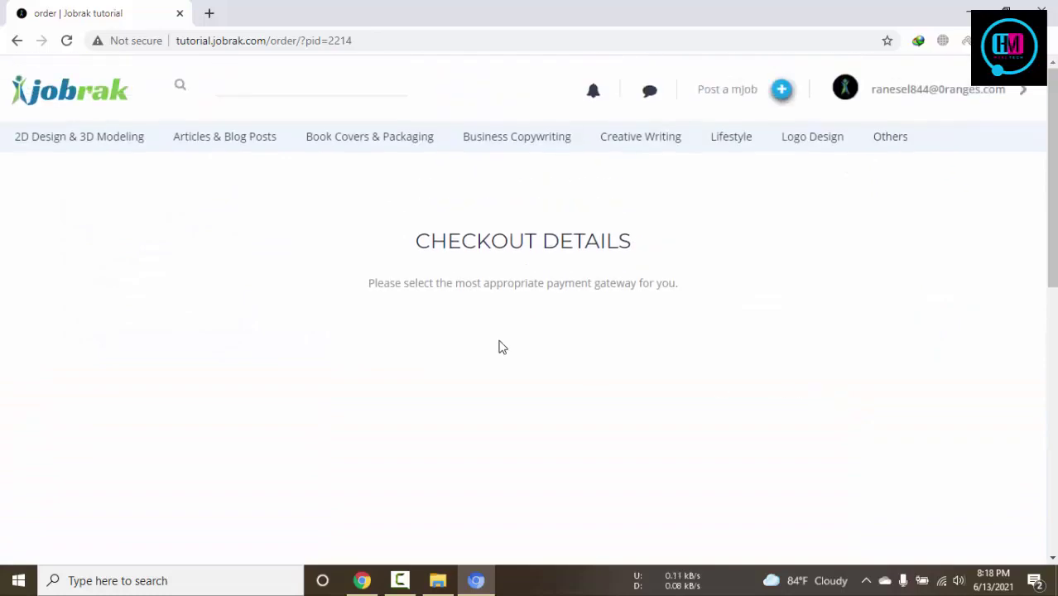
pyautogui.moveTo(365, 287); pyautogui.dragTo(690, 298)
pyautogui.click(689, 299)
# Enable the 2Checkout and PayPal payment gateways in the admin settings
pyautogui.click(364, 582)
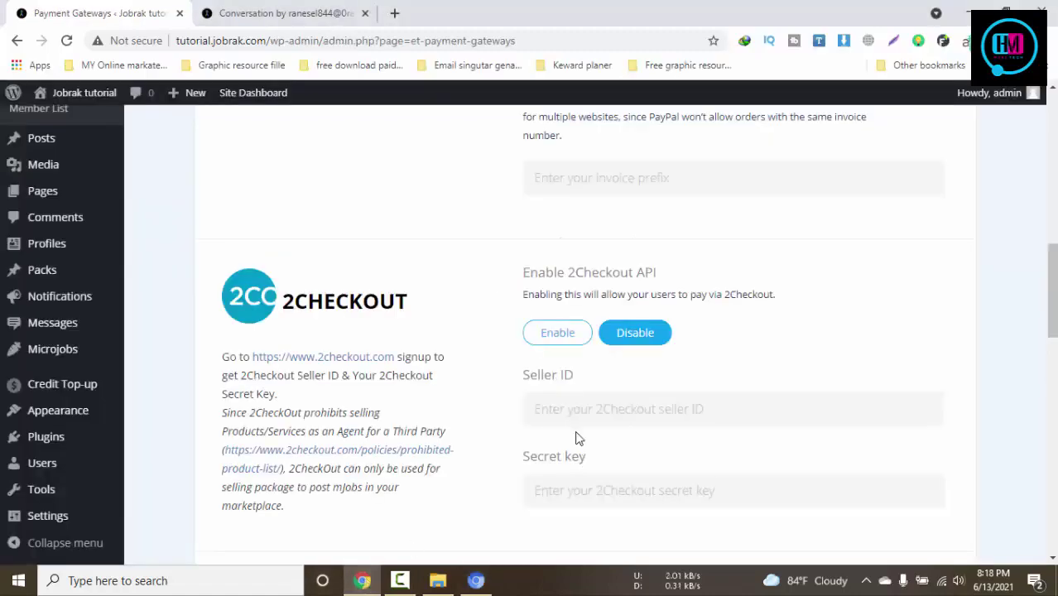
pyautogui.click(557, 334)
pyautogui.scroll(2, 557, 340)
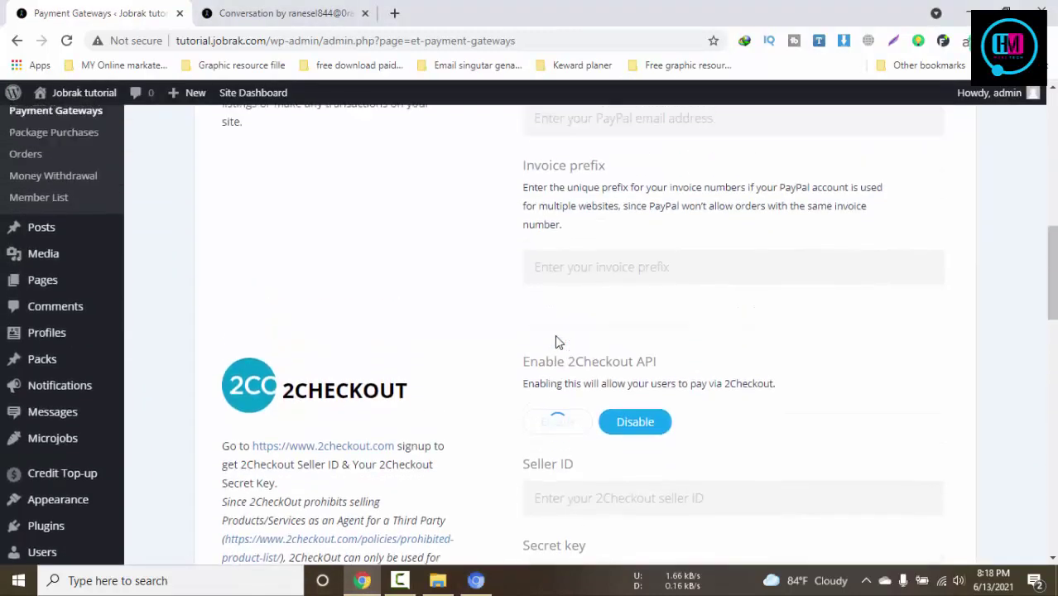
pyautogui.scroll(2, 557, 334)
pyautogui.click(568, 274)
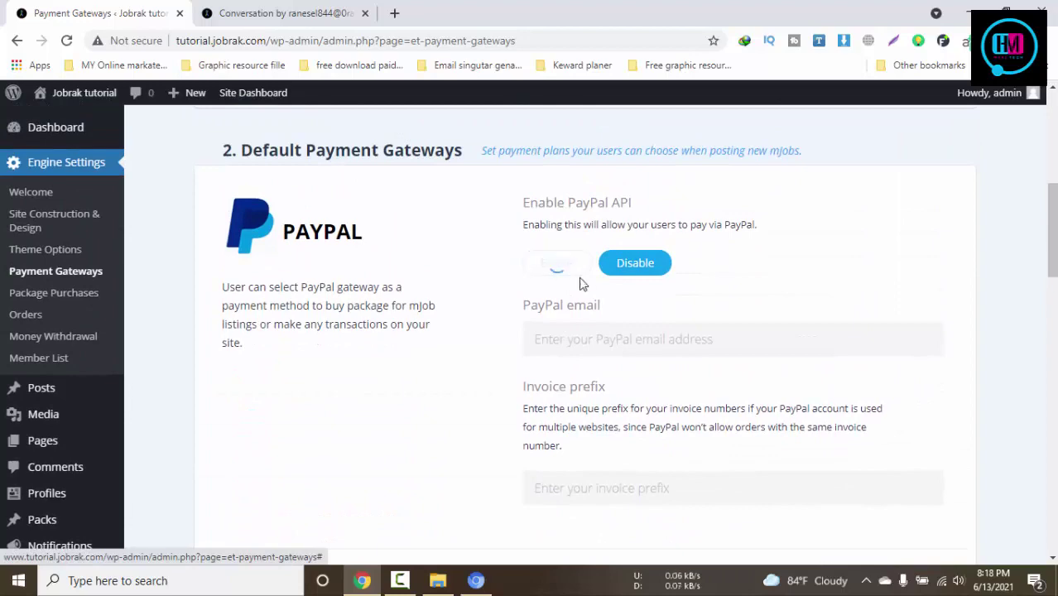
pyautogui.scroll(2, 671, 329)
pyautogui.scroll(1, 671, 329)
pyautogui.scroll(-10, 670, 333)
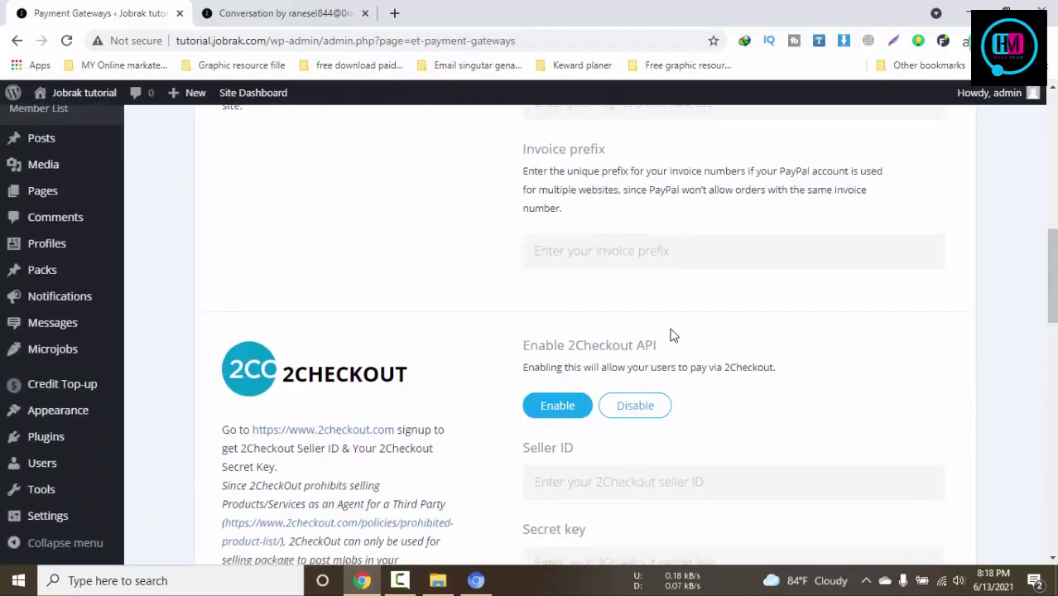
# Enable Cash, Credit balance payment and the credit Secure Code, then switch to the buyer's window
pyautogui.click(545, 338)
pyautogui.scroll(-5, 728, 345)
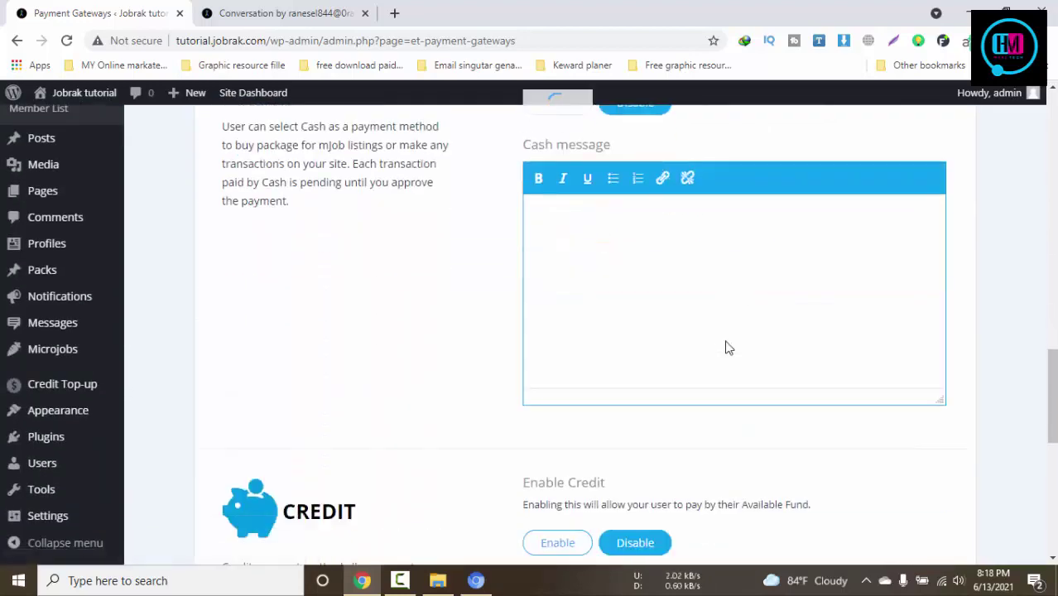
pyautogui.click(558, 311)
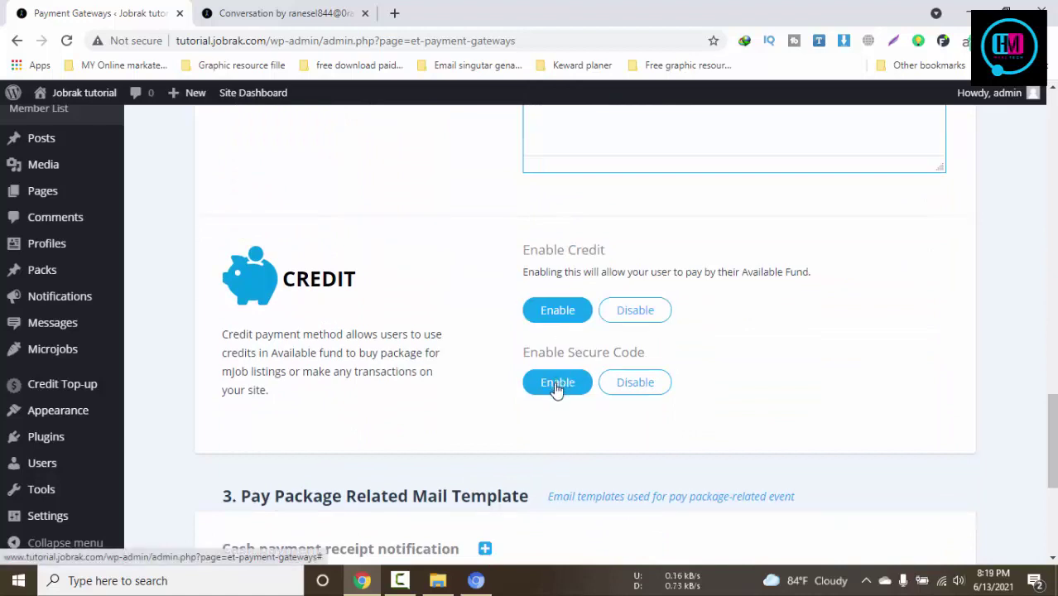
pyautogui.click(557, 383)
pyautogui.scroll(-4, 558, 389)
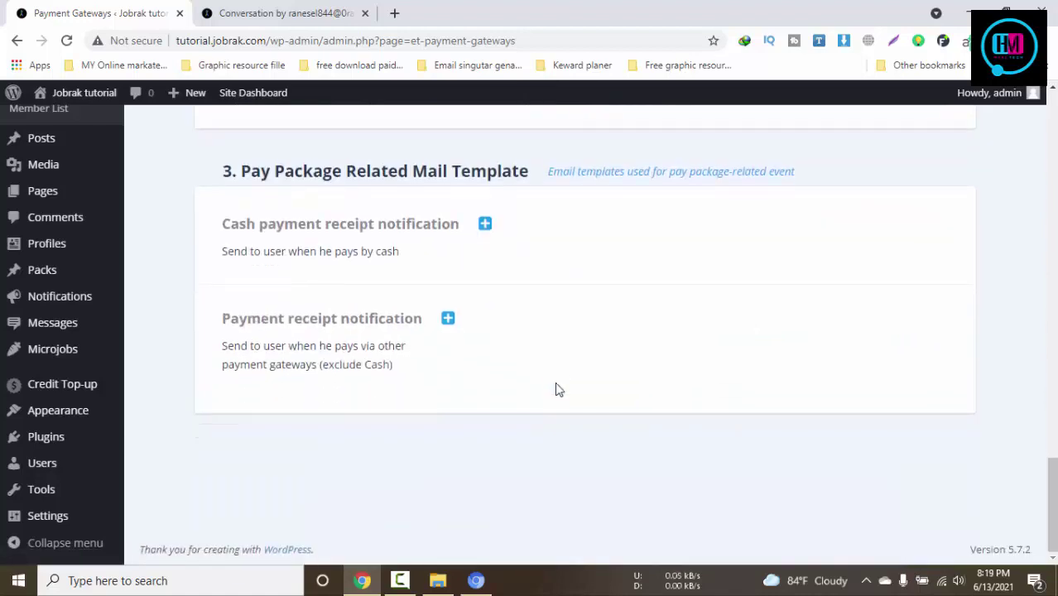
pyautogui.scroll(5, 548, 441)
pyautogui.hotkey('alt', 'Tab')
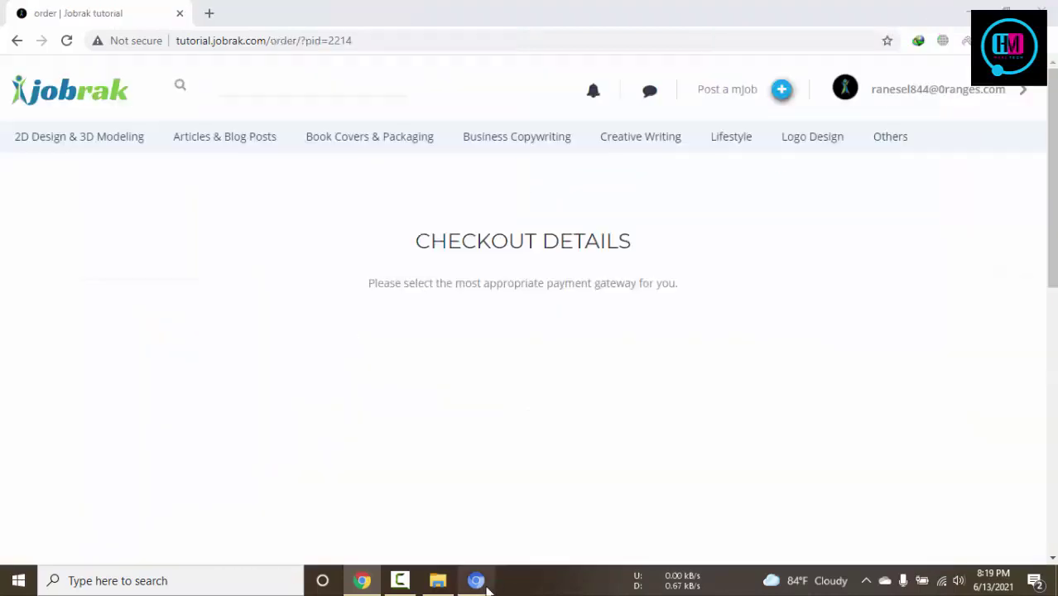
# Reload the checkout and pay for the $5.00 order with Cash
pyautogui.press('F5')
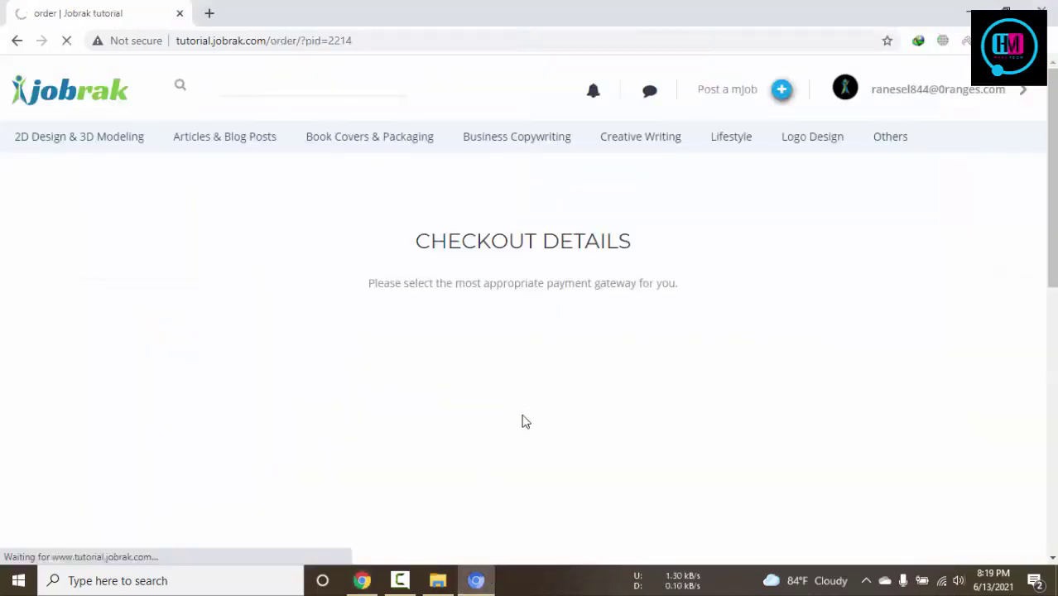
pyautogui.scroll(-2, 521, 424)
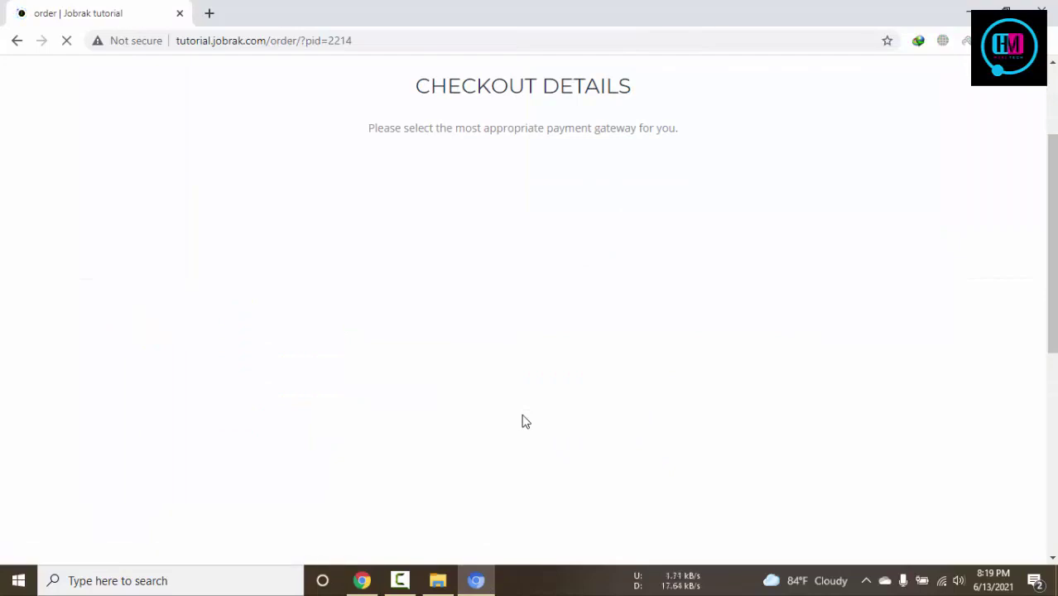
pyautogui.scroll(-4, 524, 420)
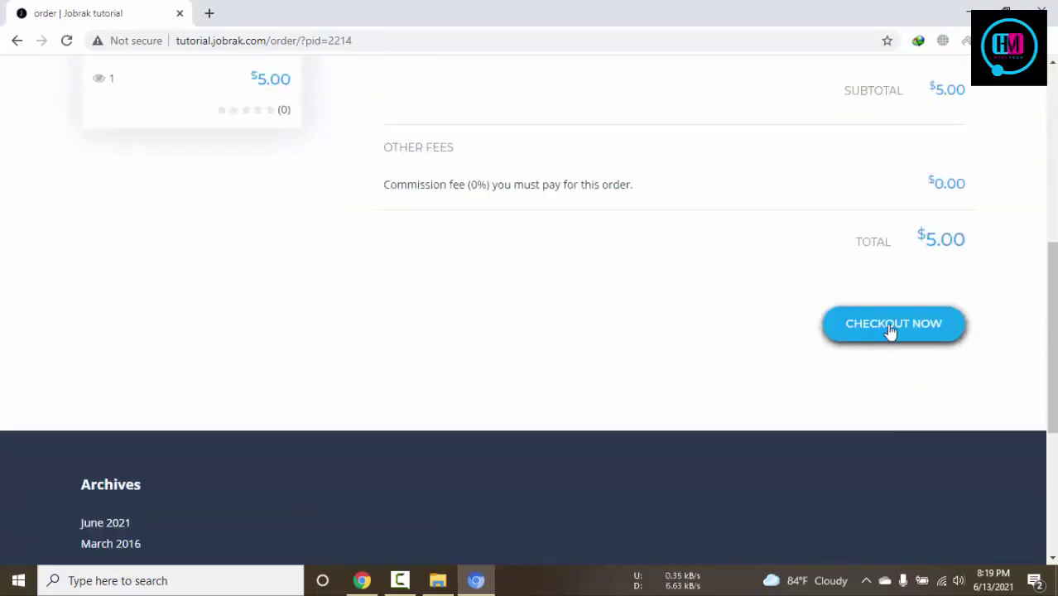
pyautogui.click(892, 332)
pyautogui.scroll(4, 703, 395)
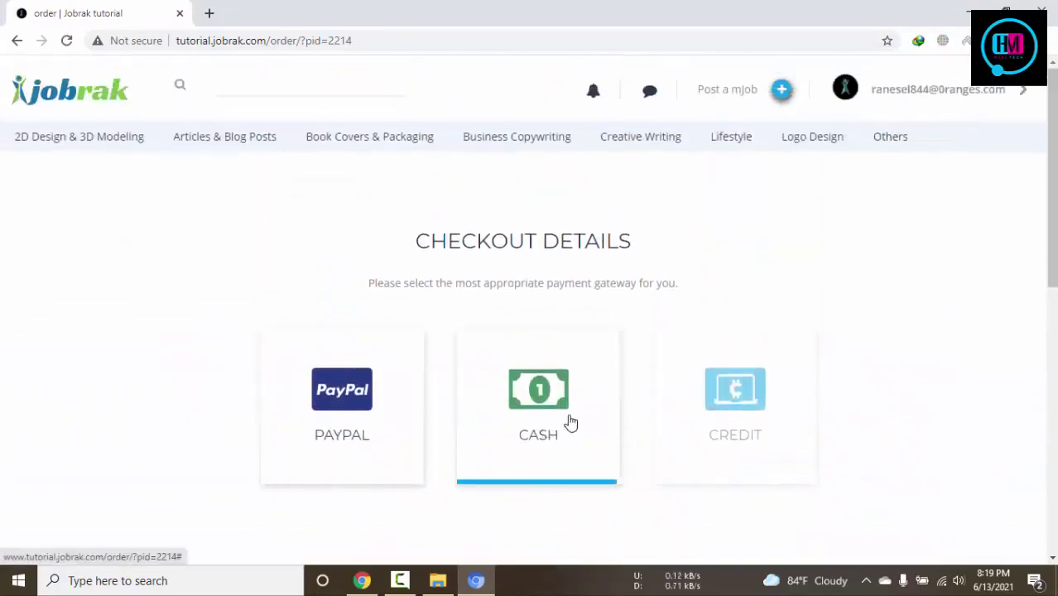
pyautogui.click(542, 403)
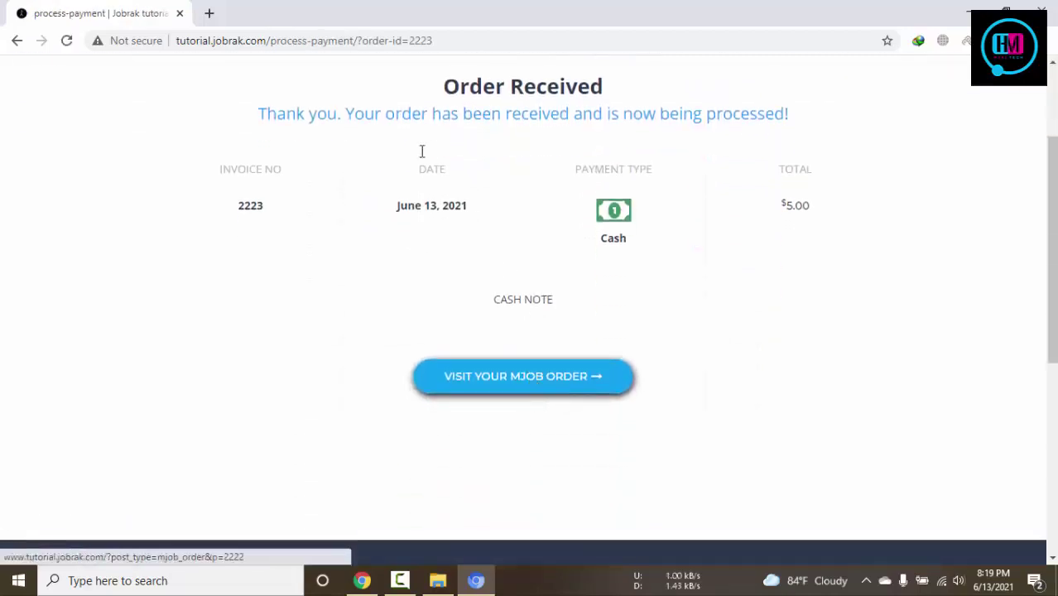
# Review the invoice 2223 order confirmation, check recent messages, and return to the admin window
pyautogui.moveTo(482, 114); pyautogui.dragTo(785, 172)
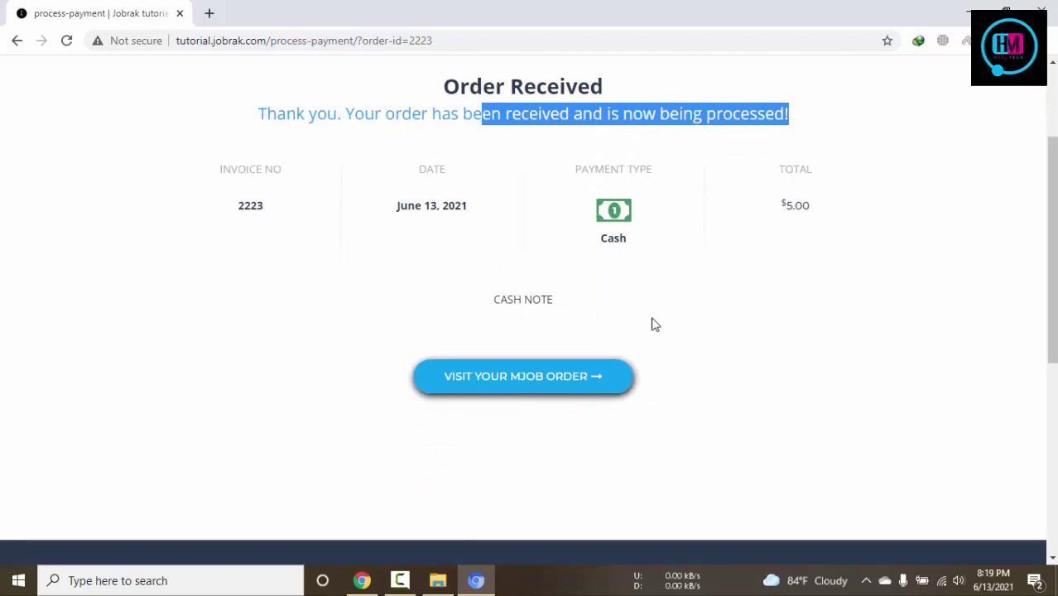
pyautogui.scroll(2, 654, 324)
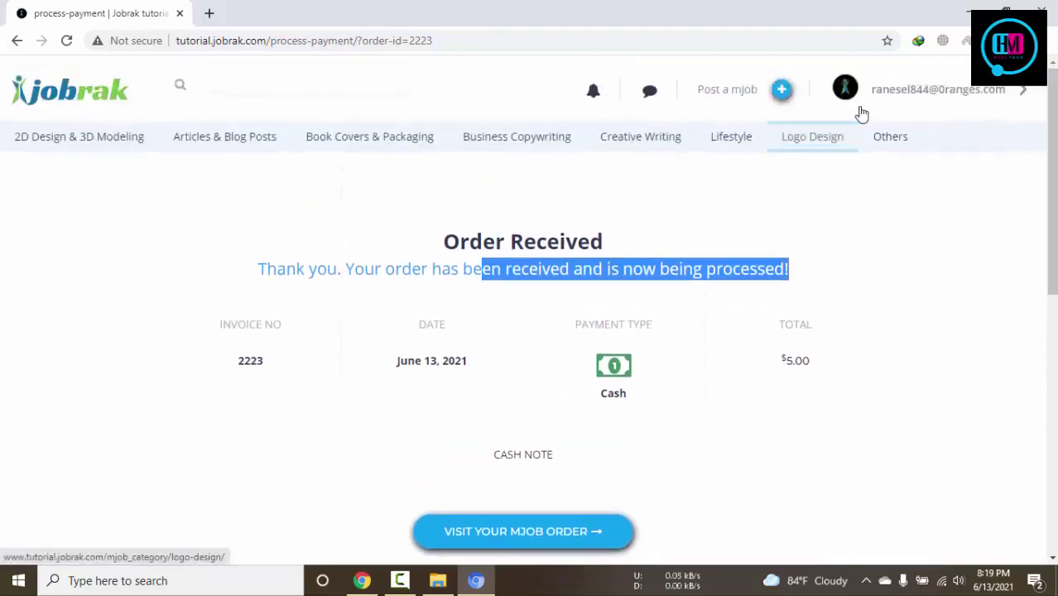
pyautogui.click(651, 91)
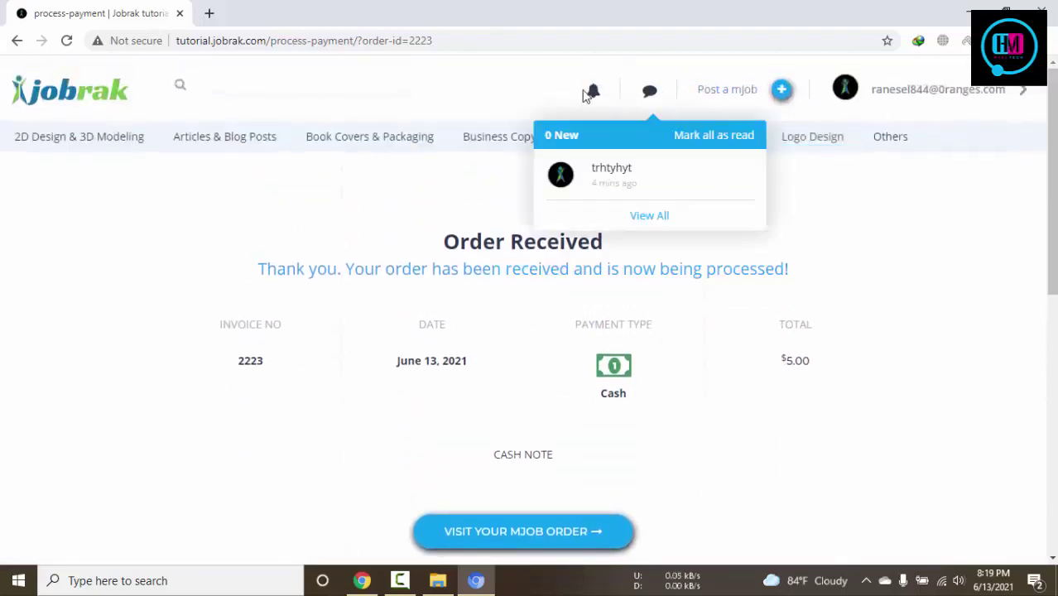
pyautogui.click(362, 580)
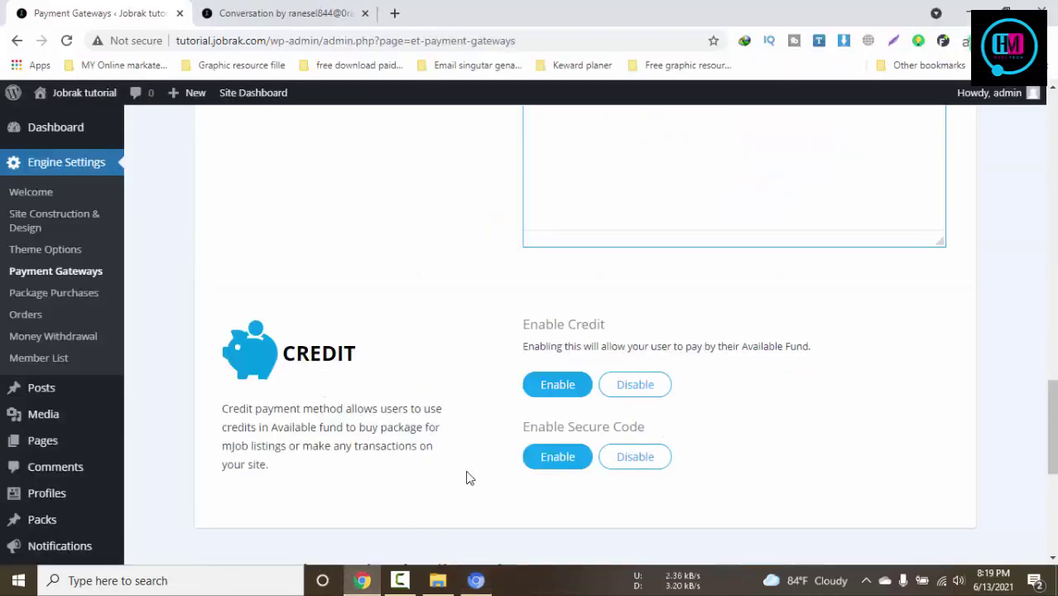
# Reopen the admin's conversation with the buyer from the recent messages list on the home page
pyautogui.scroll(3, 465, 474)
pyautogui.click(248, 12)
pyautogui.click(174, 329)
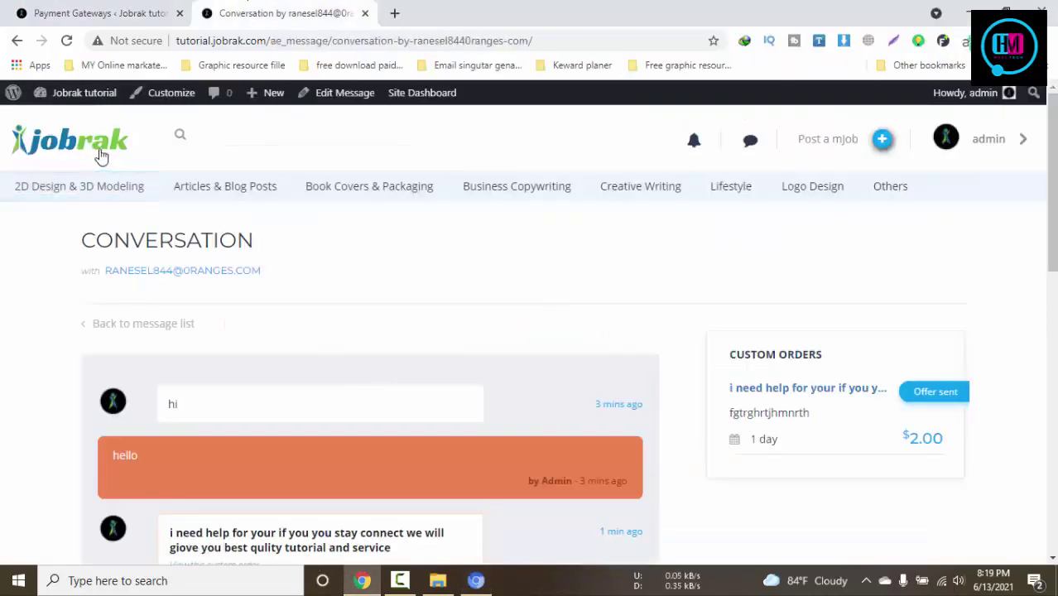
pyautogui.scroll(-1, 615, 339)
pyautogui.scroll(-2, 615, 339)
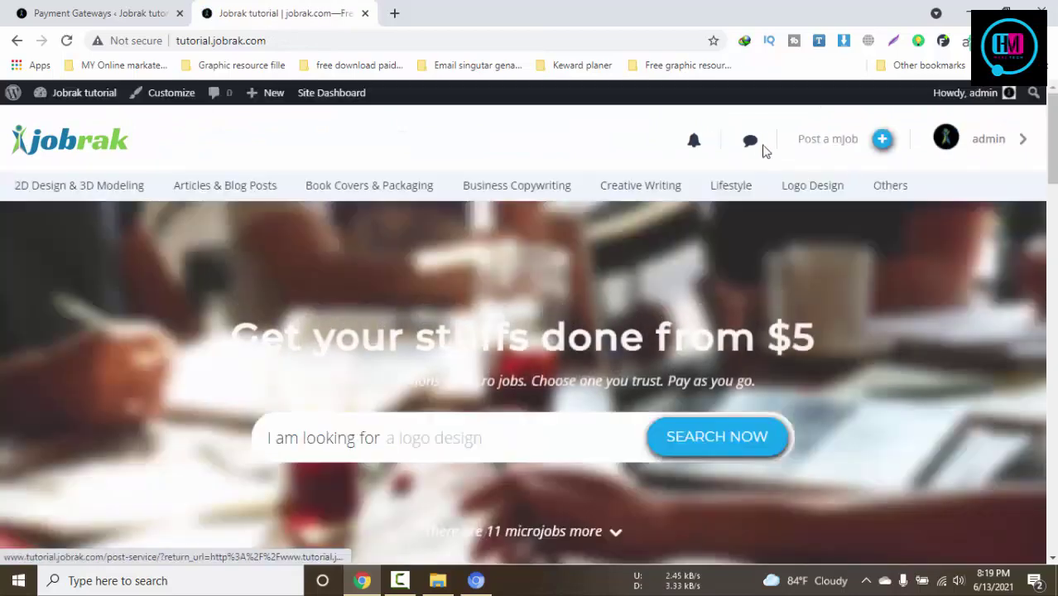
pyautogui.click(753, 147)
pyautogui.click(750, 141)
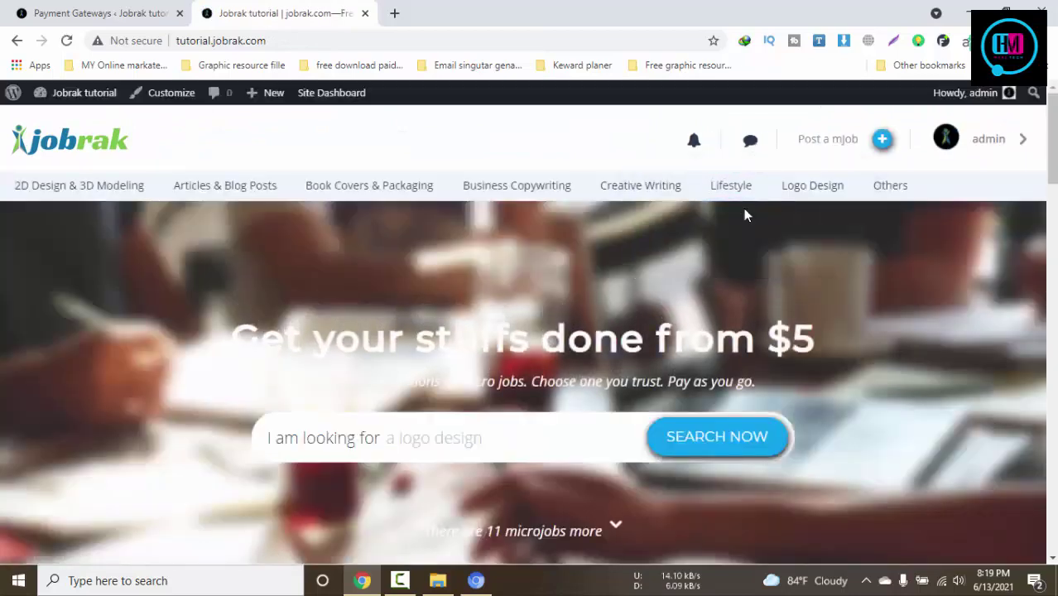
pyautogui.click(750, 142)
pyautogui.click(737, 217)
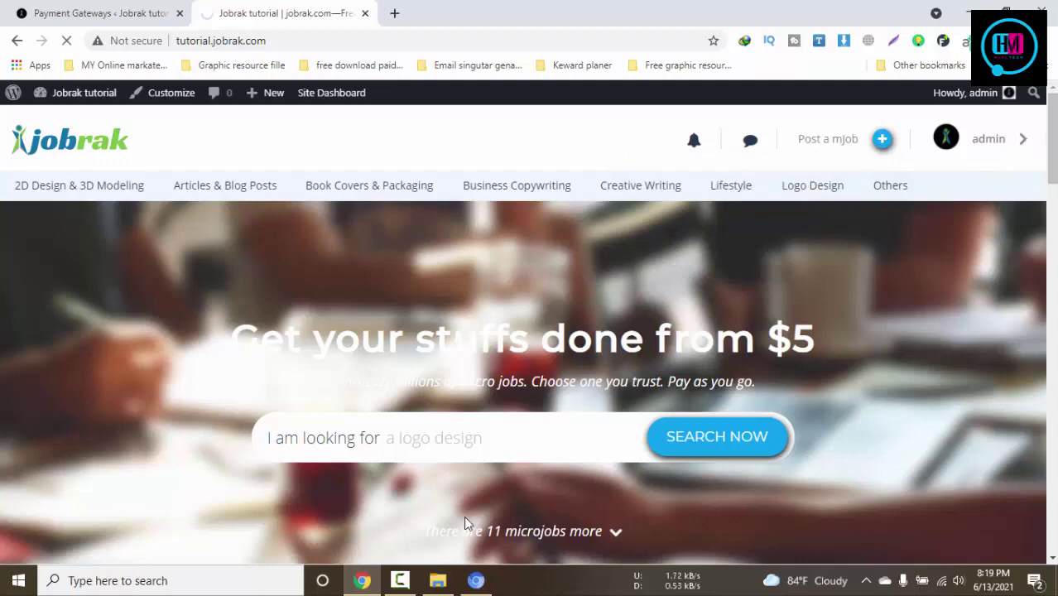
pyautogui.scroll(-1, 861, 448)
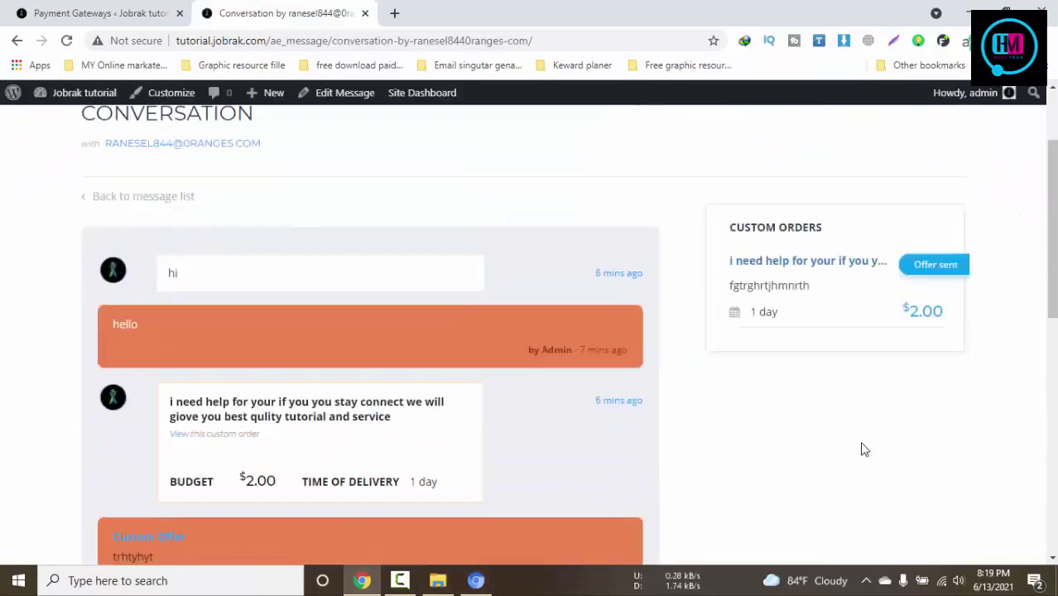
pyautogui.scroll(3, 861, 449)
# Open the admin's Dashboard and scroll down to the My Jobs section
pyautogui.moveTo(993, 172)
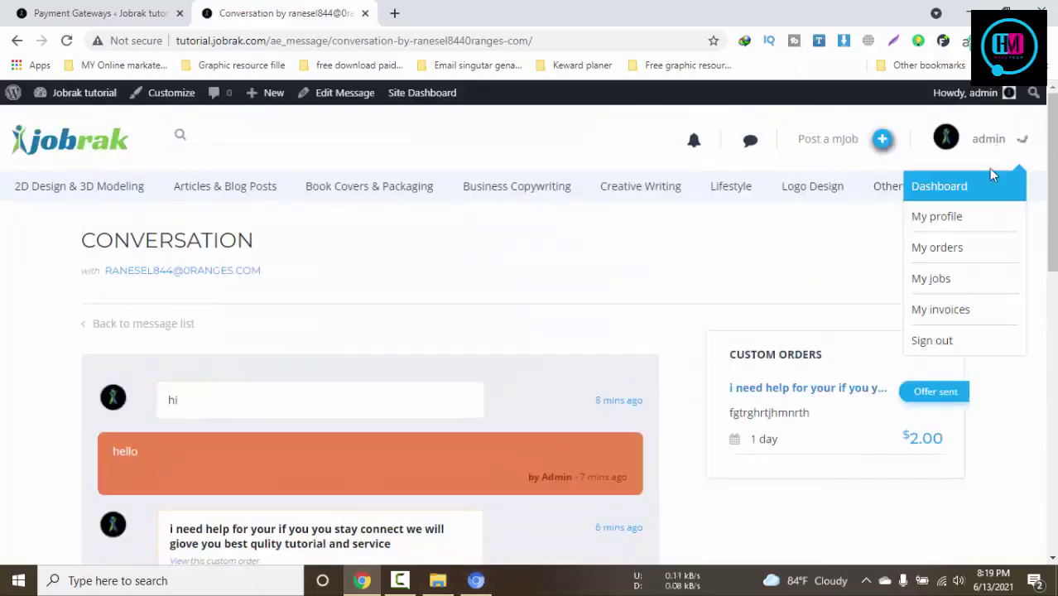
pyautogui.click(928, 199)
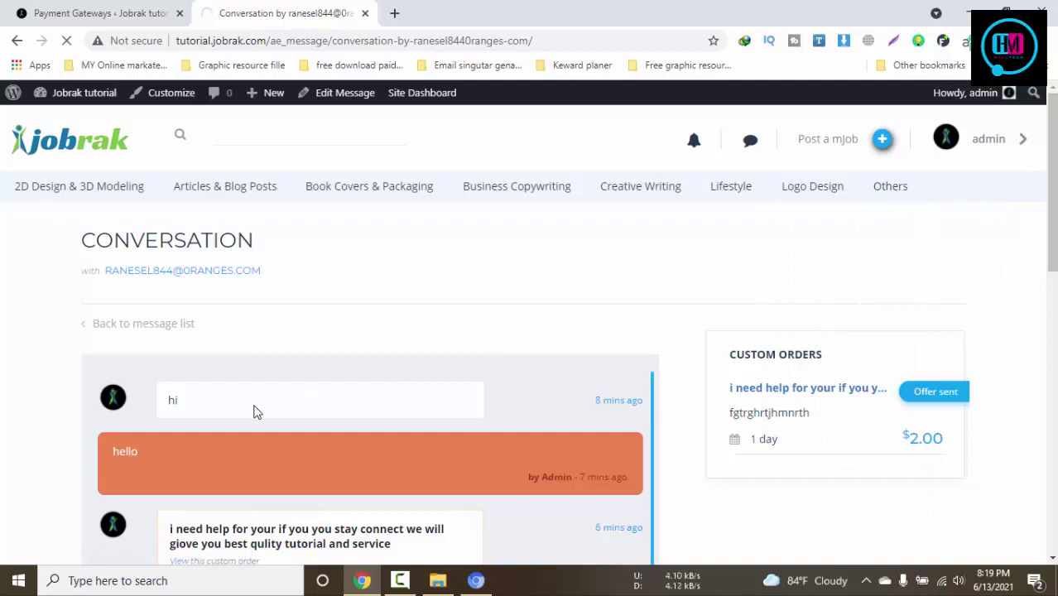
pyautogui.scroll(-2, 289, 409)
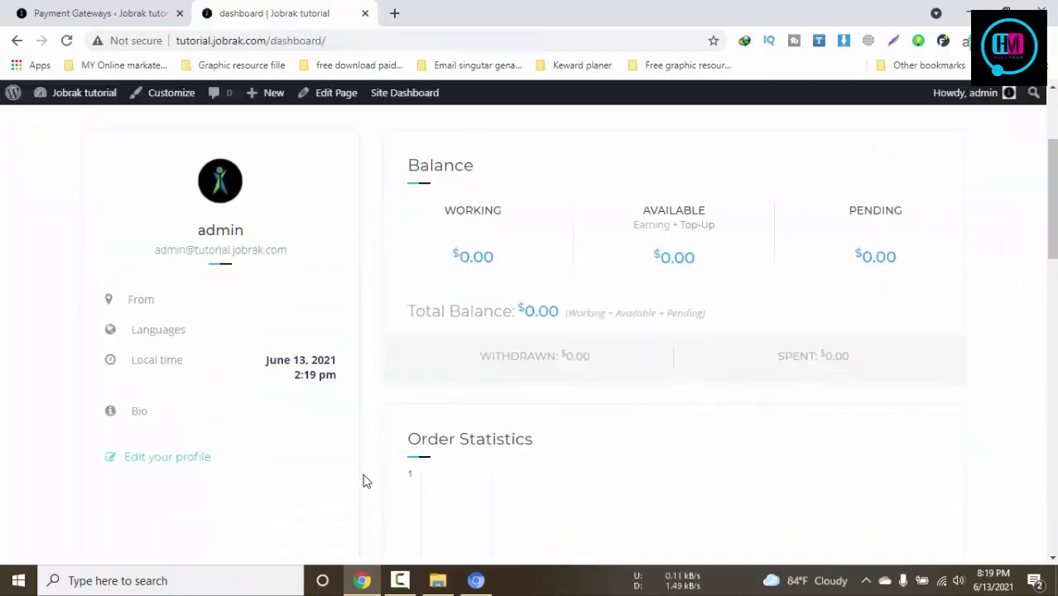
pyautogui.scroll(-4, 331, 471)
pyautogui.scroll(-3, 356, 442)
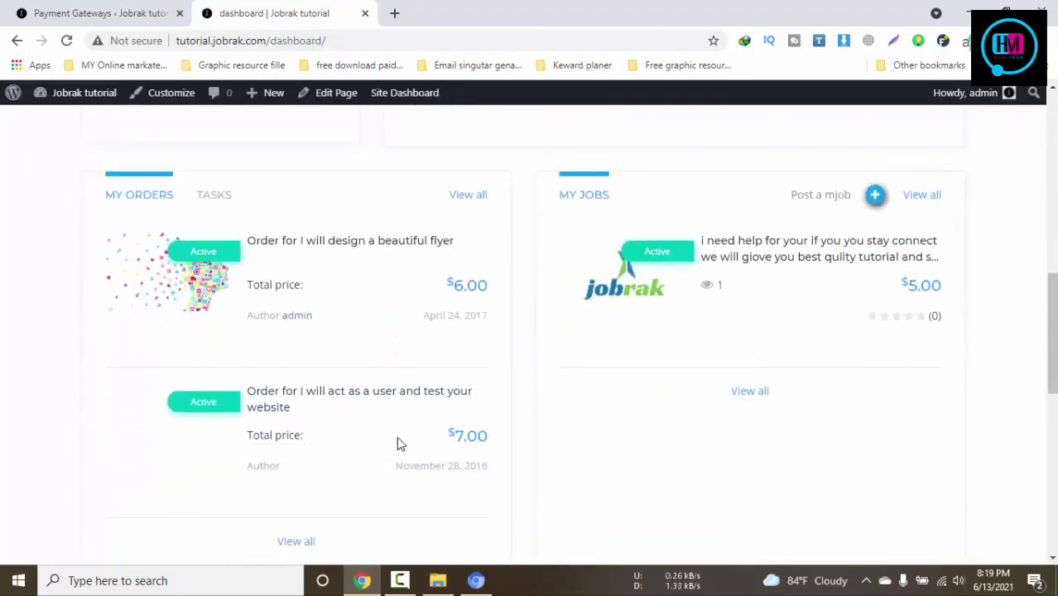
pyautogui.scroll(1, 410, 434)
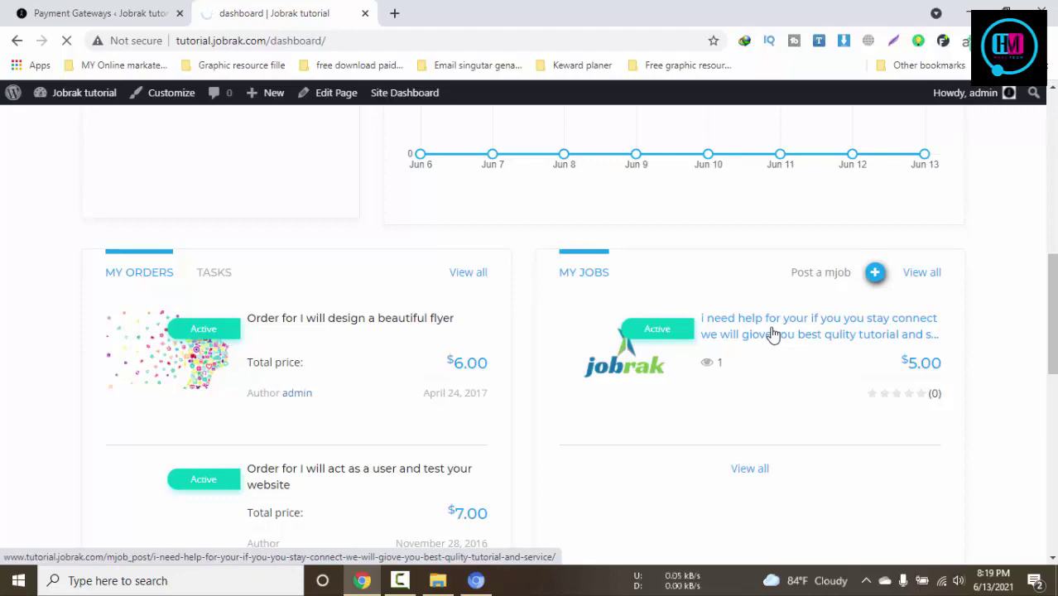
# Look over the $5.00 job, then open View all under My Jobs
pyautogui.scroll(-3, 782, 328)
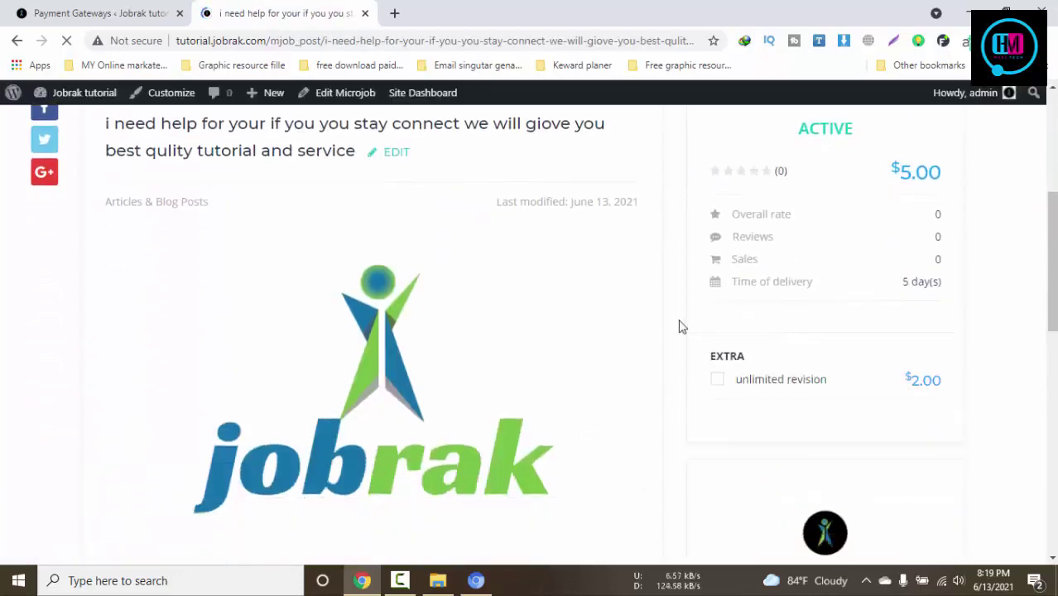
pyautogui.scroll(-3, 681, 326)
pyautogui.scroll(-3, 678, 325)
pyautogui.scroll(3, 678, 326)
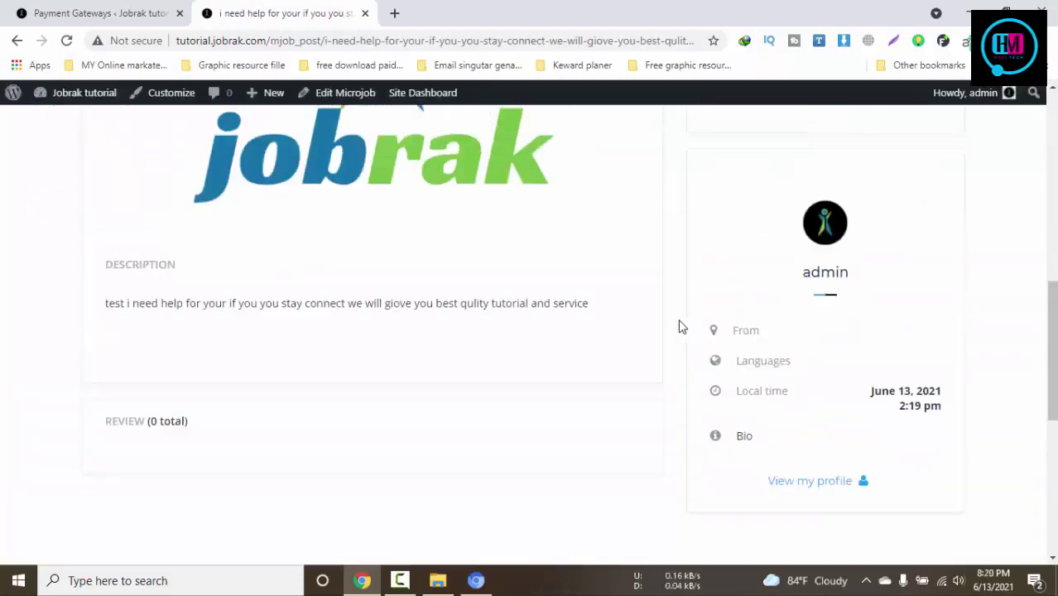
pyautogui.scroll(3, 361, 328)
pyautogui.scroll(2, 822, 333)
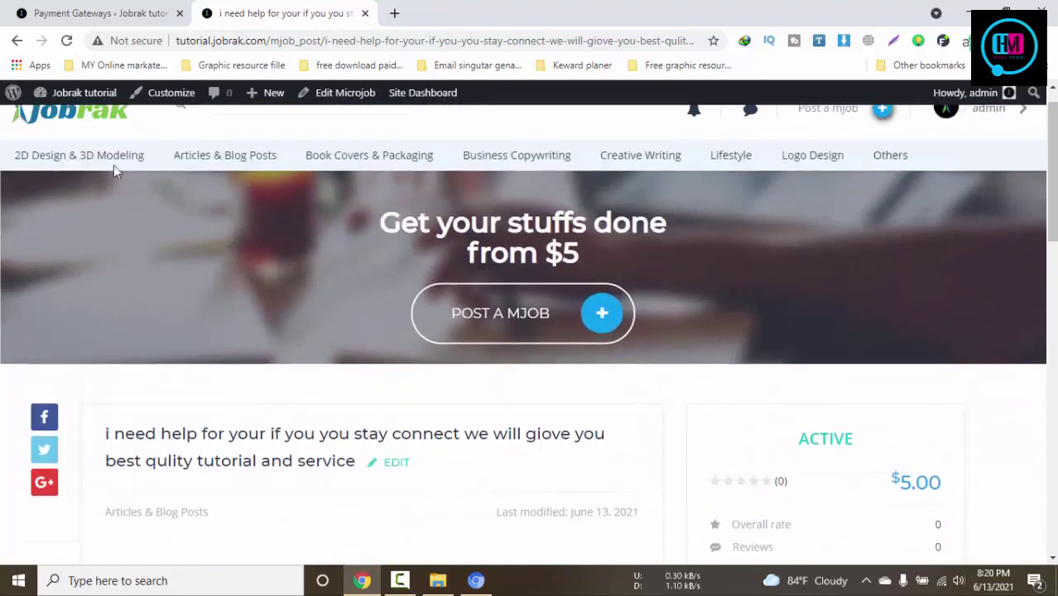
pyautogui.click(16, 41)
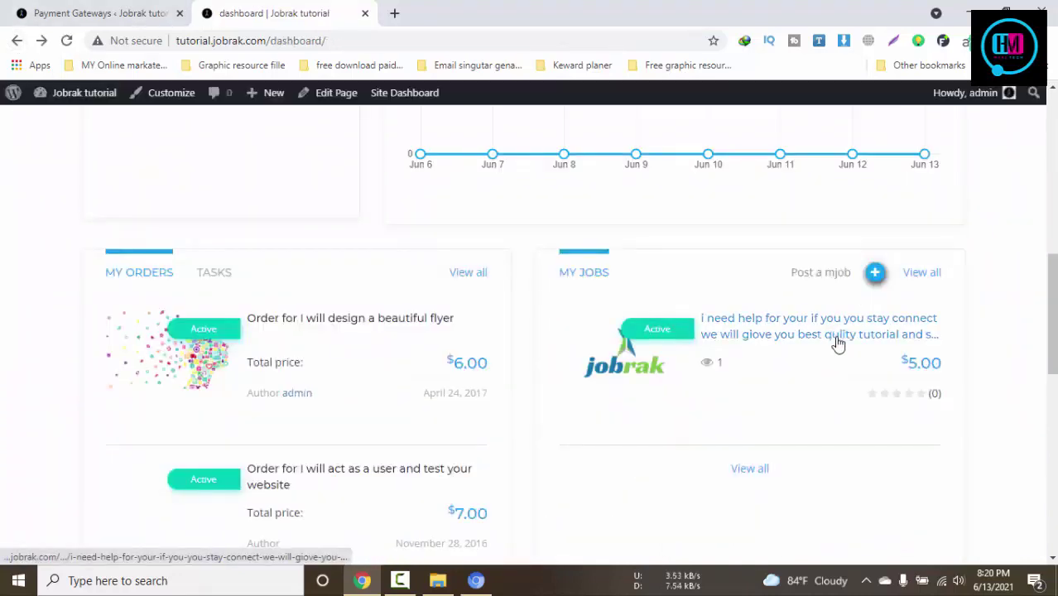
pyautogui.click(761, 474)
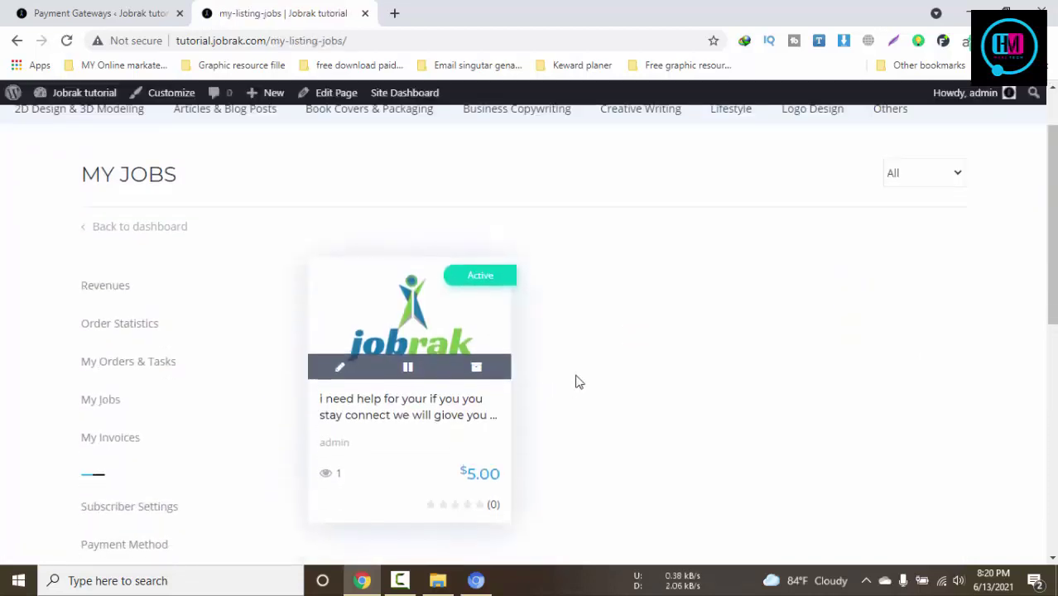
pyautogui.click(113, 234)
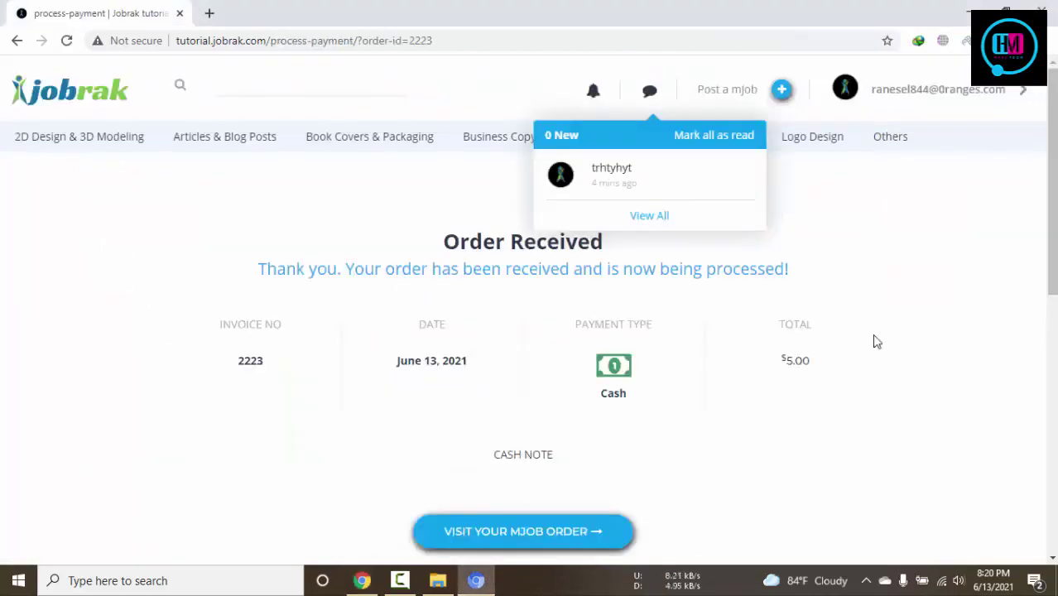
# Close the messages list and view the buyer's new $5.00 order, still Pending
pyautogui.click(876, 342)
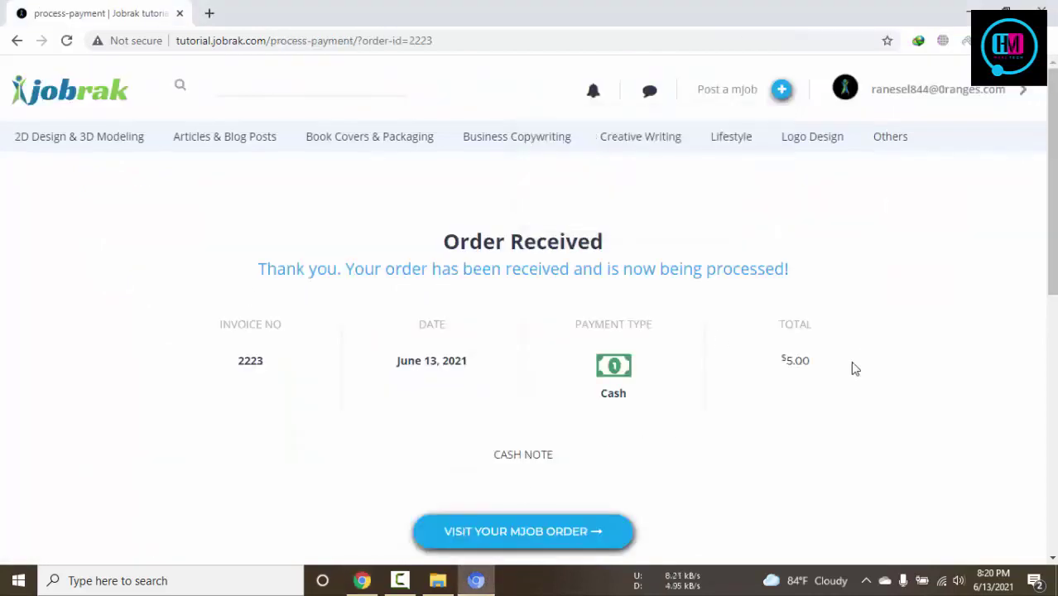
pyautogui.click(534, 542)
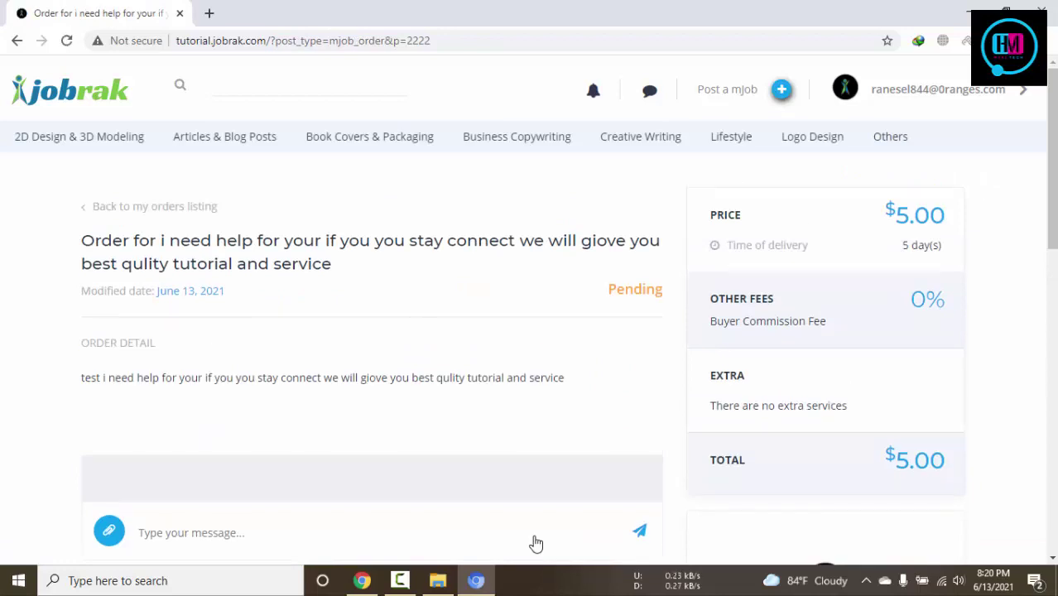
pyautogui.scroll(-3, 571, 433)
pyautogui.scroll(3, 571, 433)
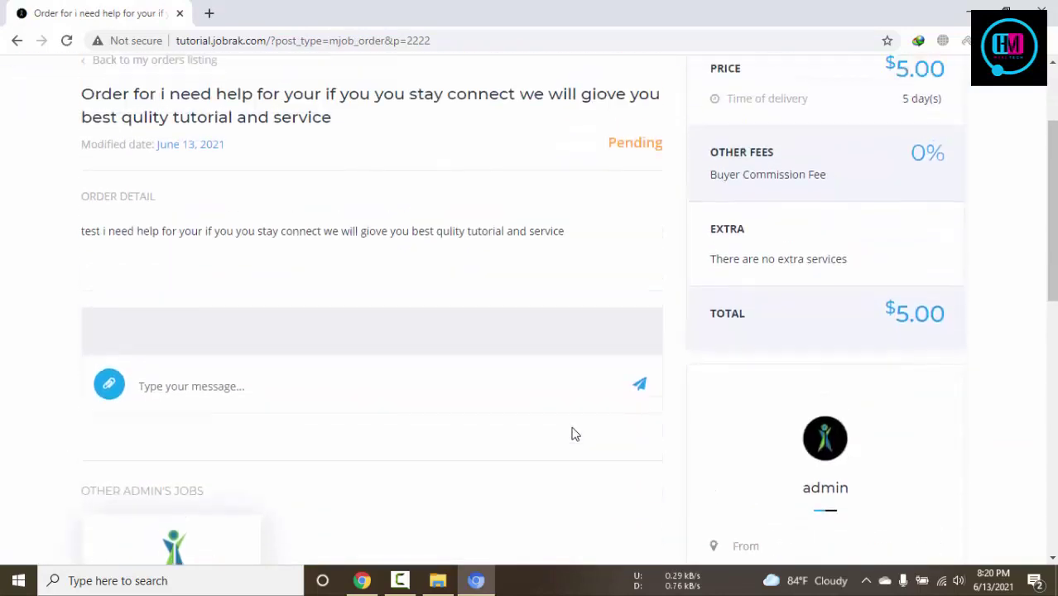
# Bring the admin's window forward on the Payment Gateways settings page
pyautogui.click(362, 580)
pyautogui.click(127, 7)
pyautogui.scroll(3, 91, 298)
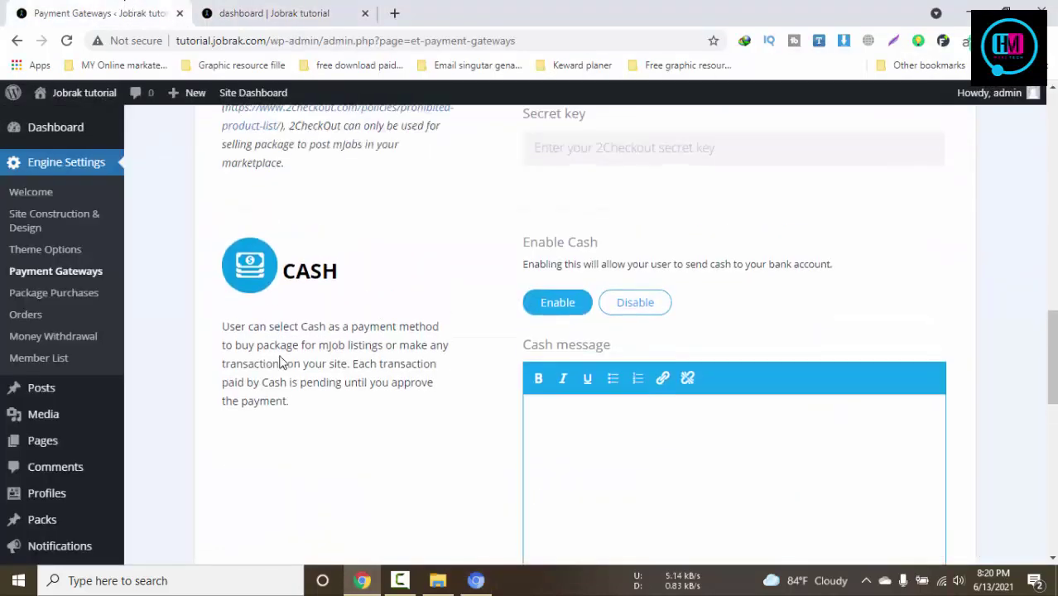
# Approve the buyer's pending $5.00 Cash order in the admin Orders list, then return to the buyer's window
pyautogui.click(21, 315)
pyautogui.scroll(-3, 541, 378)
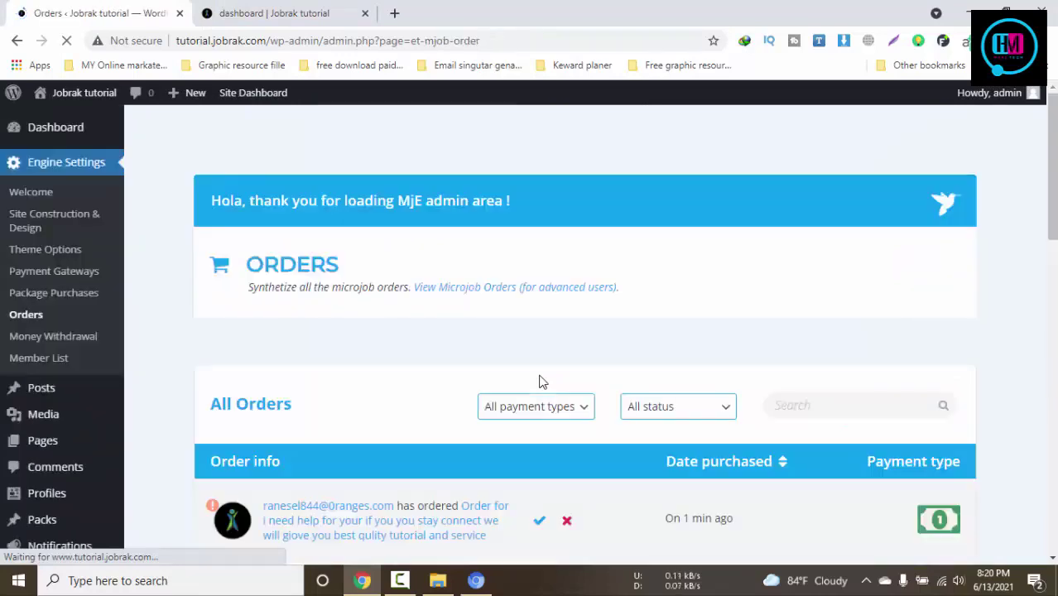
pyautogui.scroll(-3, 797, 233)
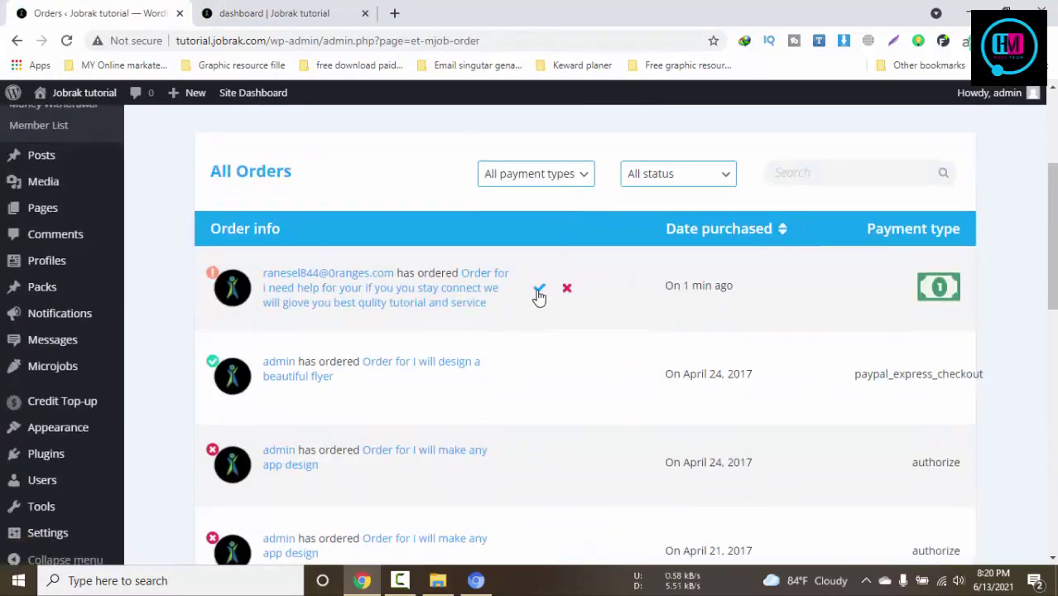
pyautogui.click(539, 290)
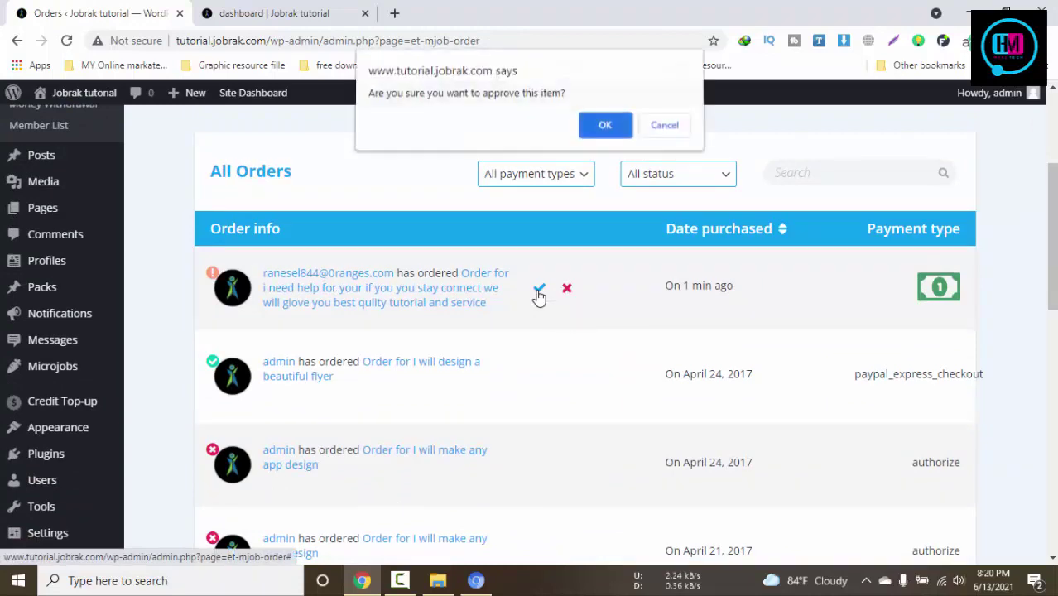
pyautogui.click(604, 126)
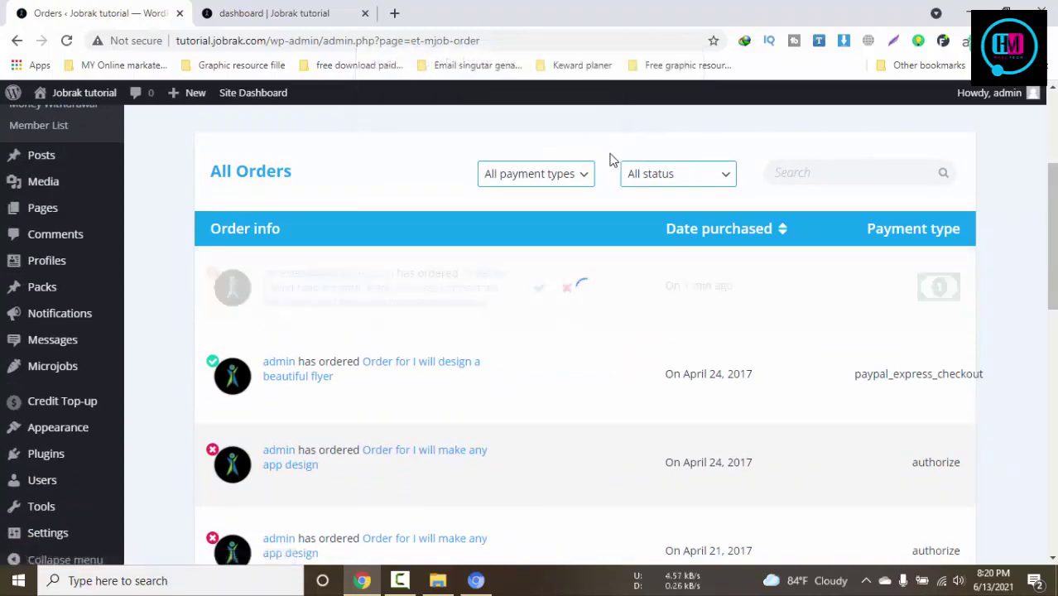
pyautogui.click(330, 10)
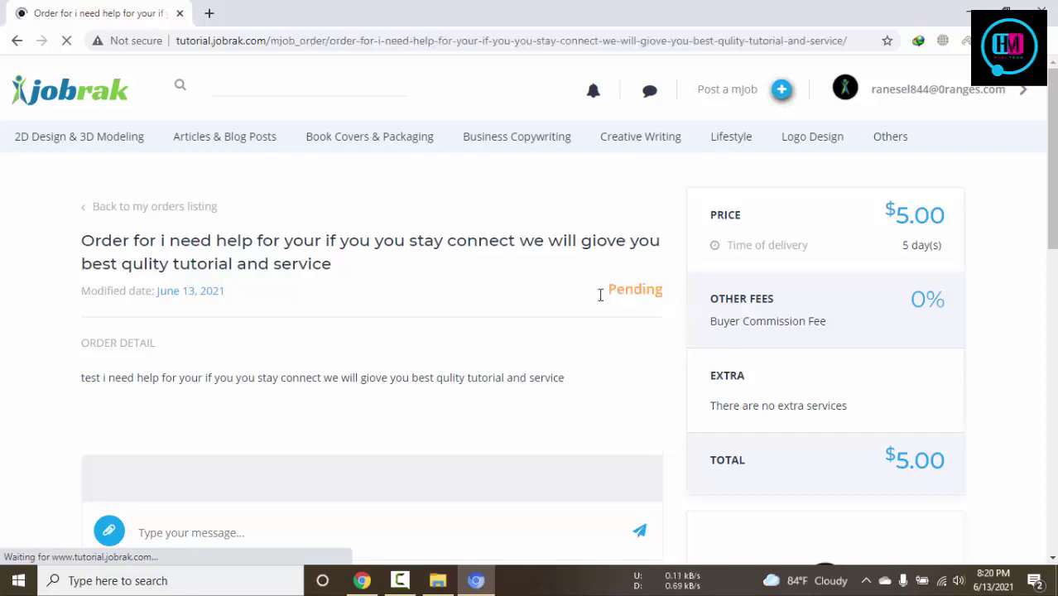
# From the buyer's Dashboard, reopen the $5.00 order listed under My Orders
pyautogui.scroll(-2, 606, 302)
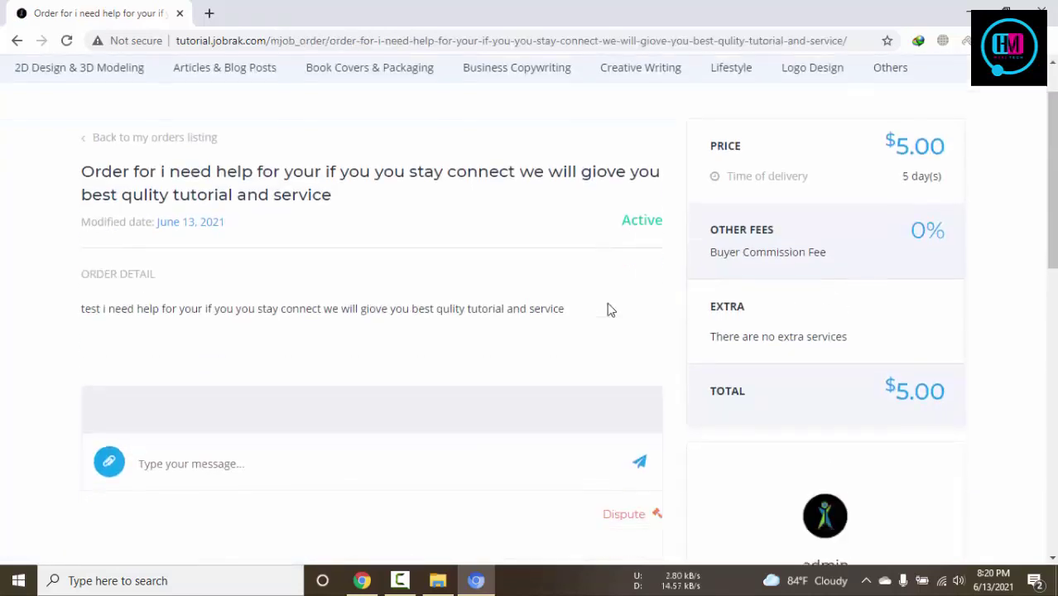
pyautogui.scroll(2, 607, 302)
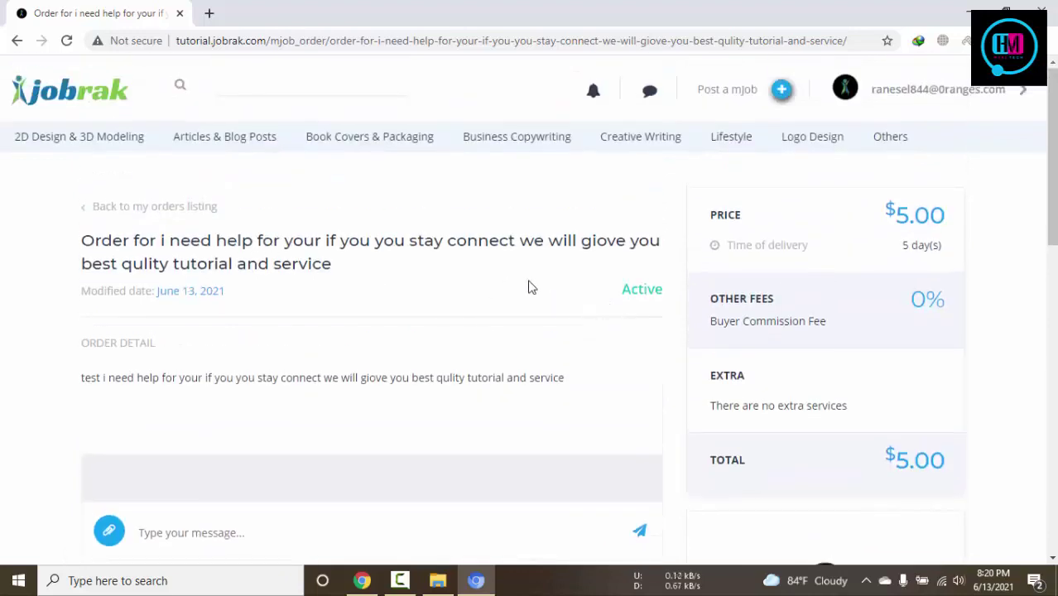
pyautogui.click(952, 93)
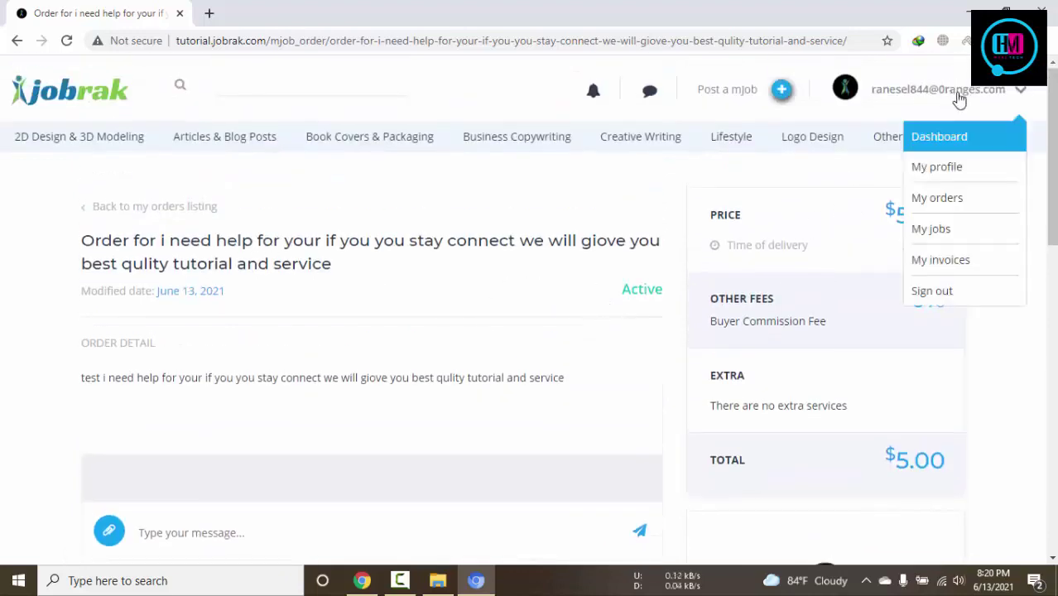
pyautogui.click(964, 161)
pyautogui.scroll(-3, 440, 321)
pyautogui.scroll(-1, 440, 321)
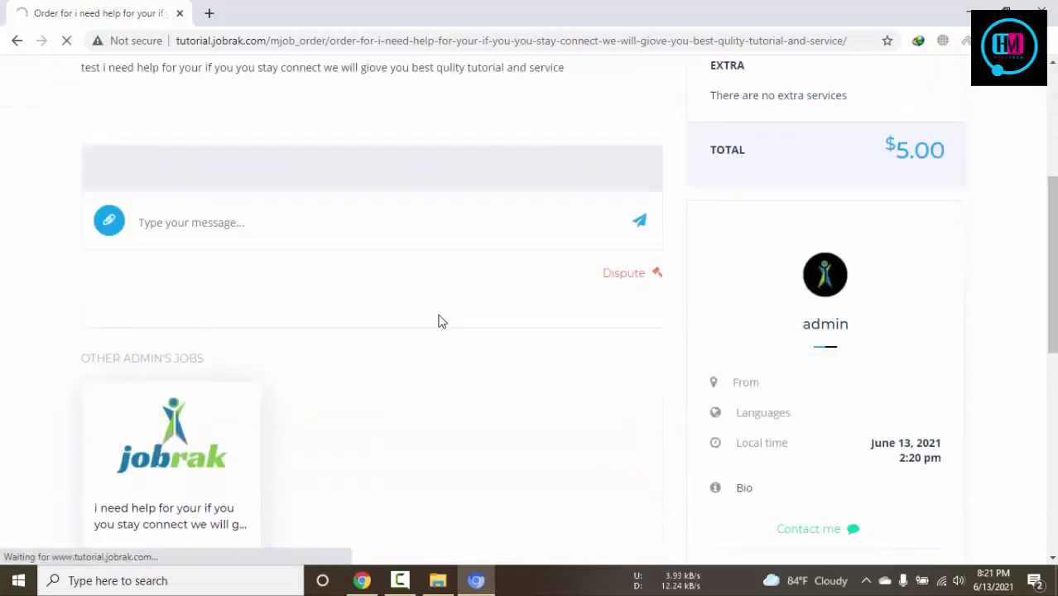
pyautogui.scroll(-3, 440, 321)
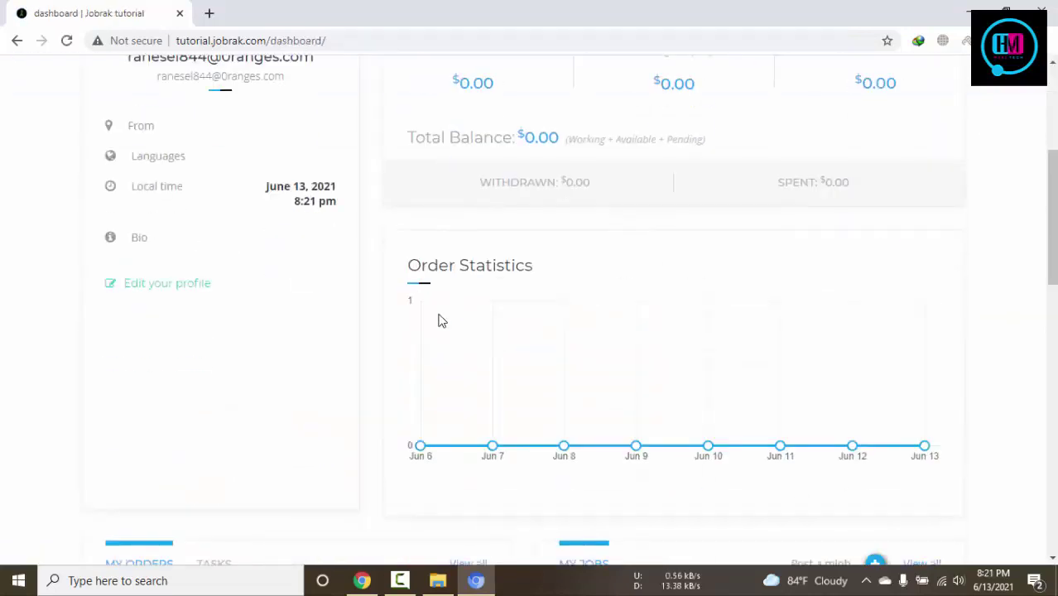
pyautogui.scroll(-3, 440, 321)
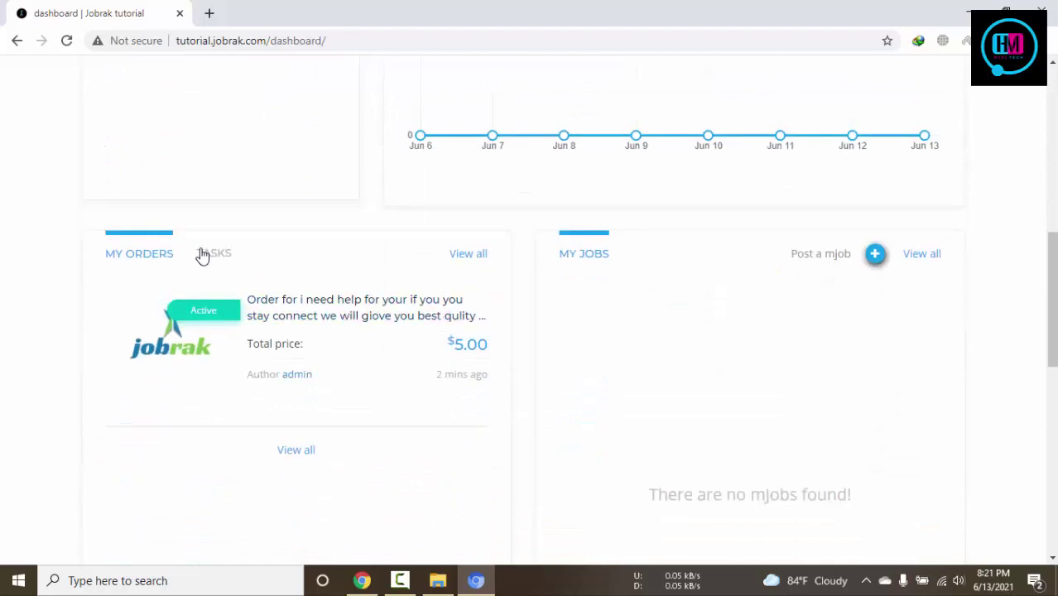
pyautogui.click(348, 314)
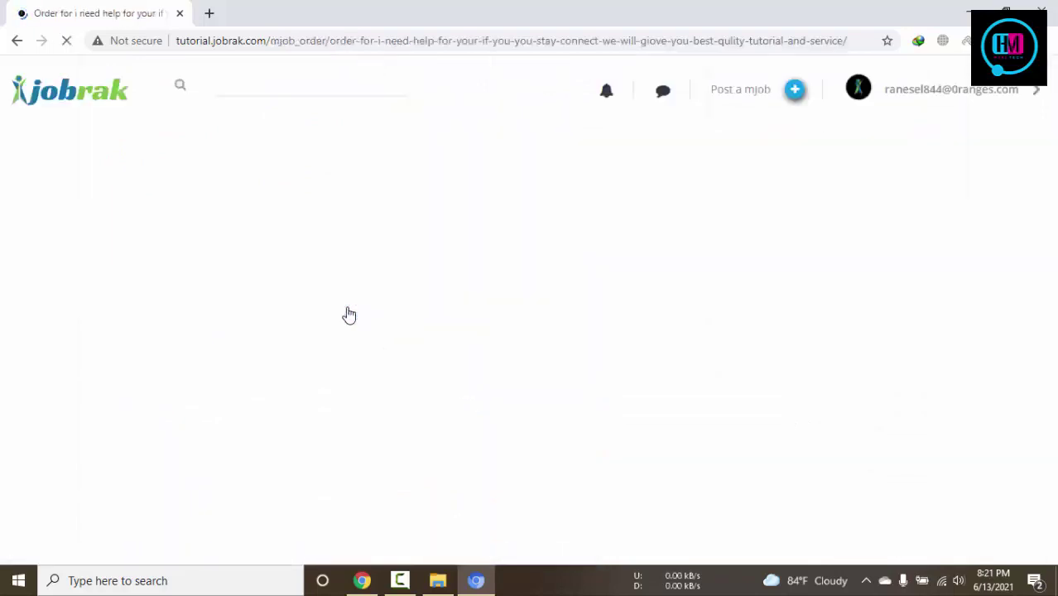
# Review the order page, now Active, including its Time of delivery details
pyautogui.scroll(-2, 348, 314)
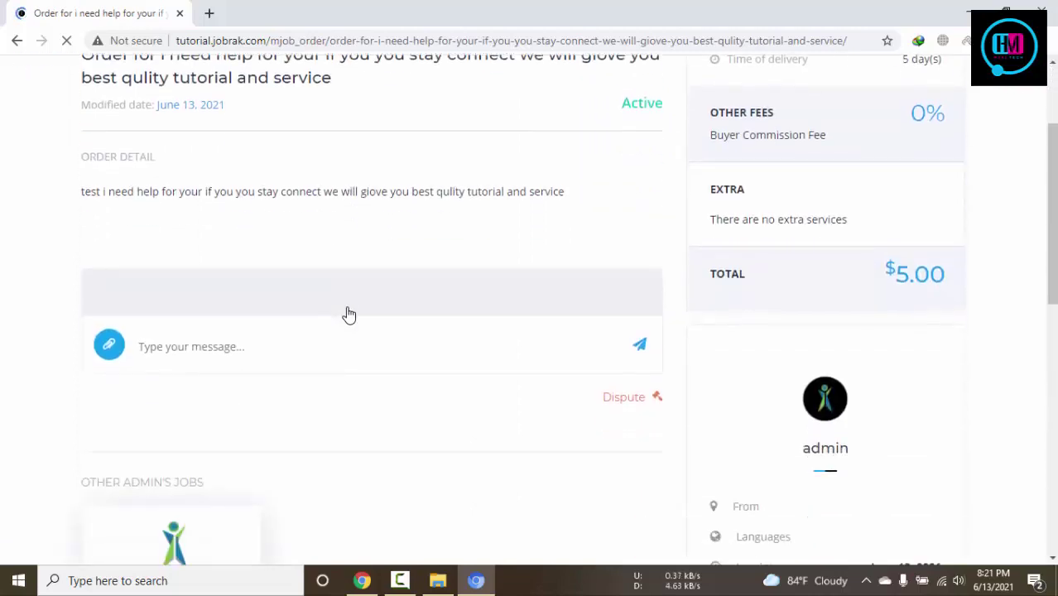
pyautogui.scroll(2, 349, 314)
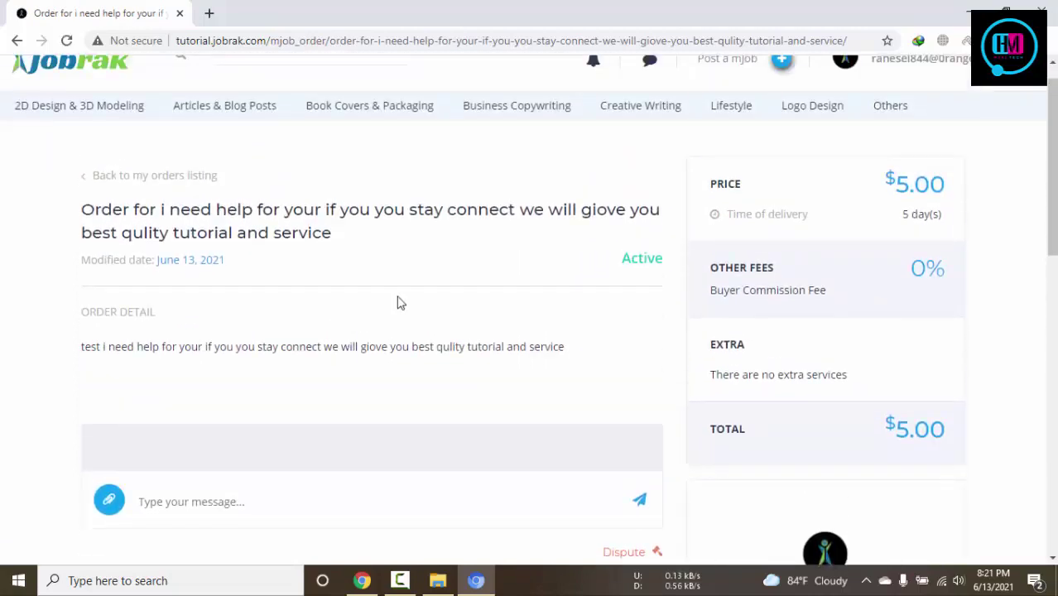
pyautogui.moveTo(731, 212); pyautogui.dragTo(895, 215)
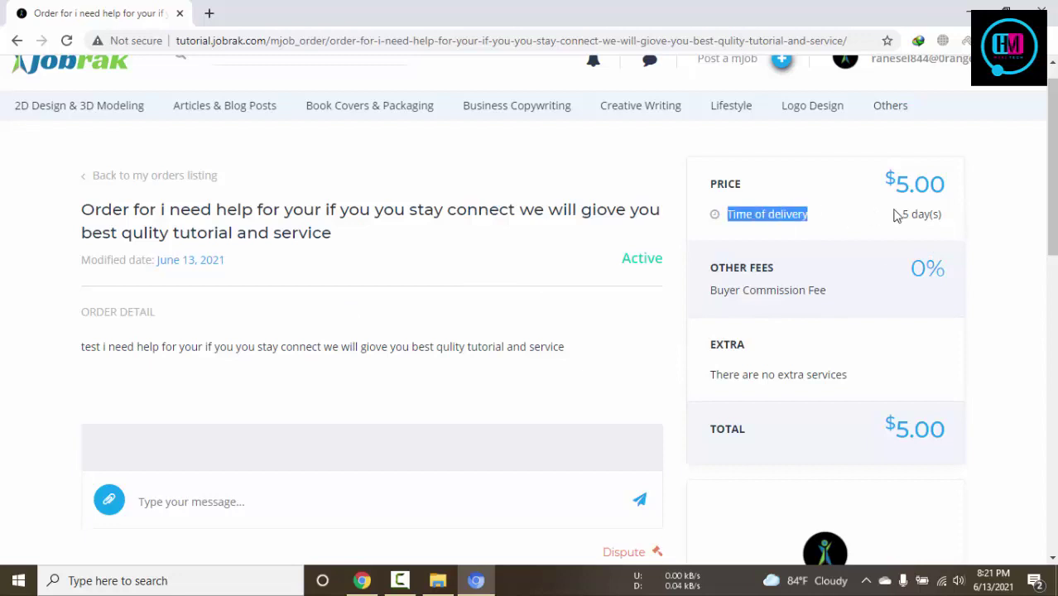
pyautogui.click(858, 220)
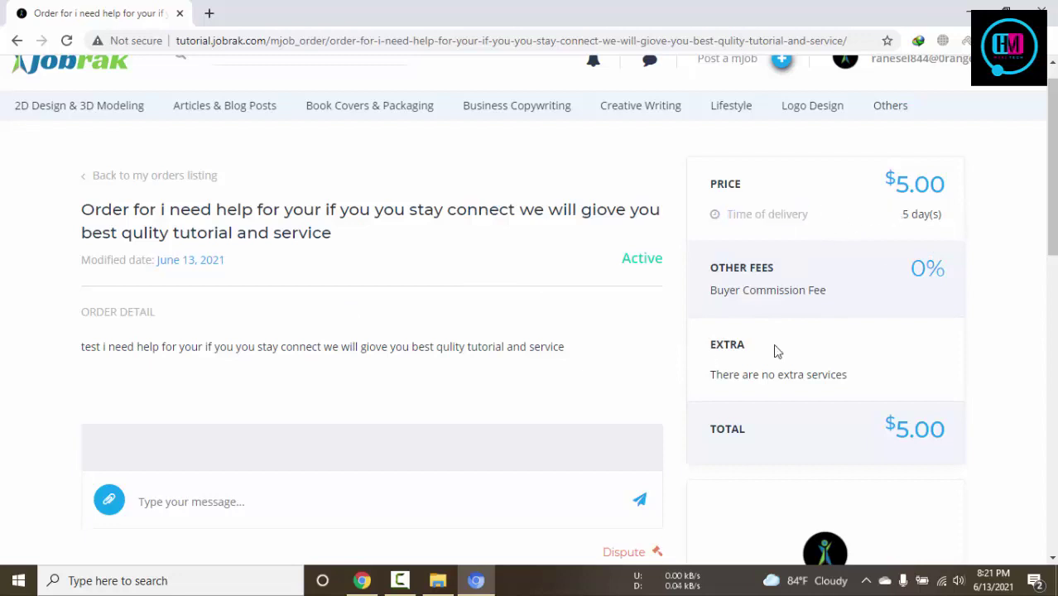
pyautogui.scroll(-4, 194, 266)
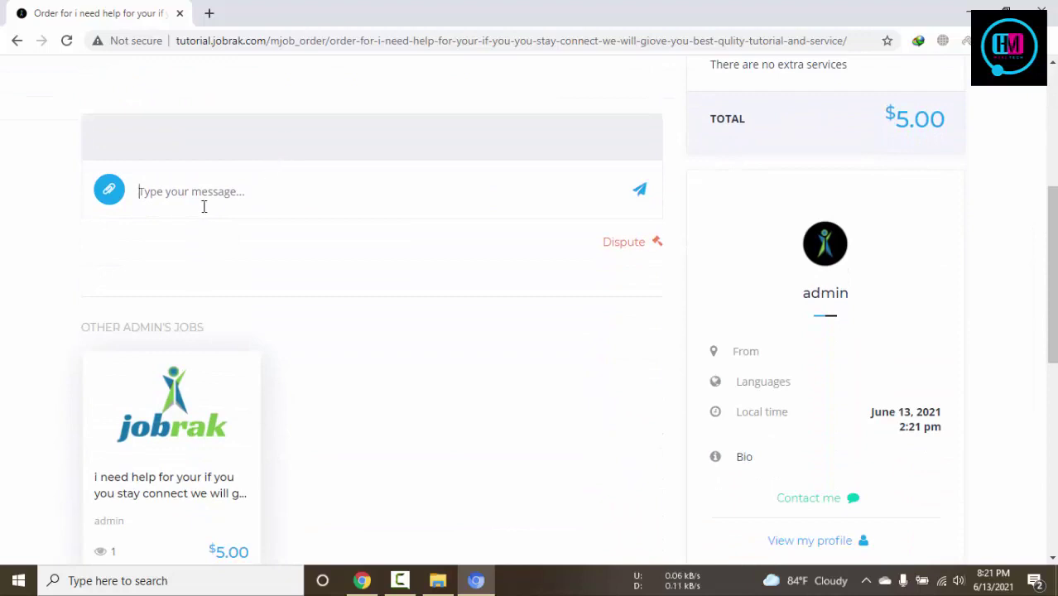
# Post the message 'ok' in the order's chat box
pyautogui.write('uiloili')
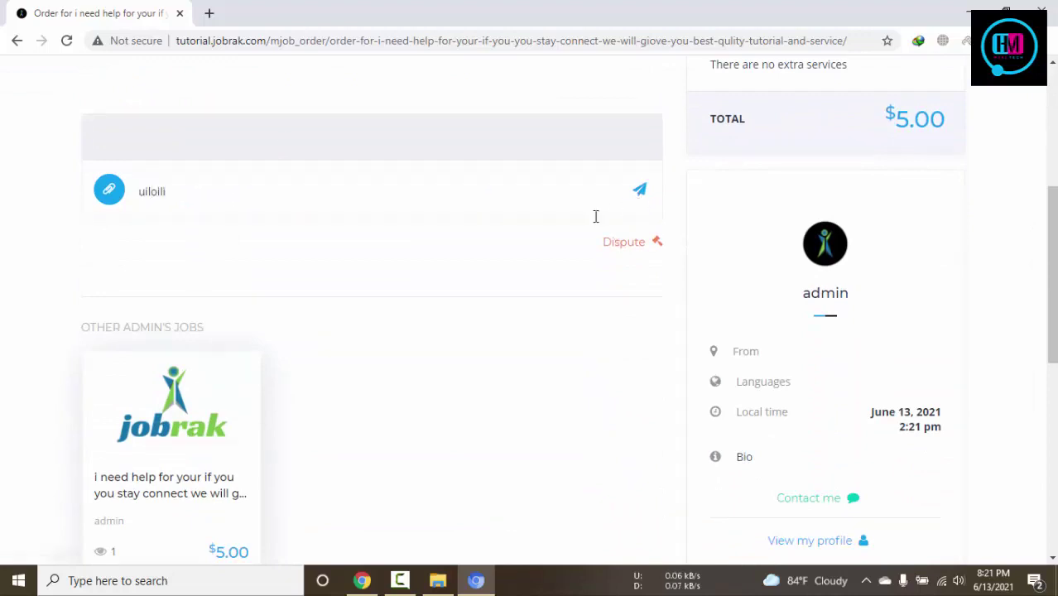
pyautogui.moveTo(397, 198); pyautogui.dragTo(0, 184)
pyautogui.write('ok')
pyautogui.click(639, 189)
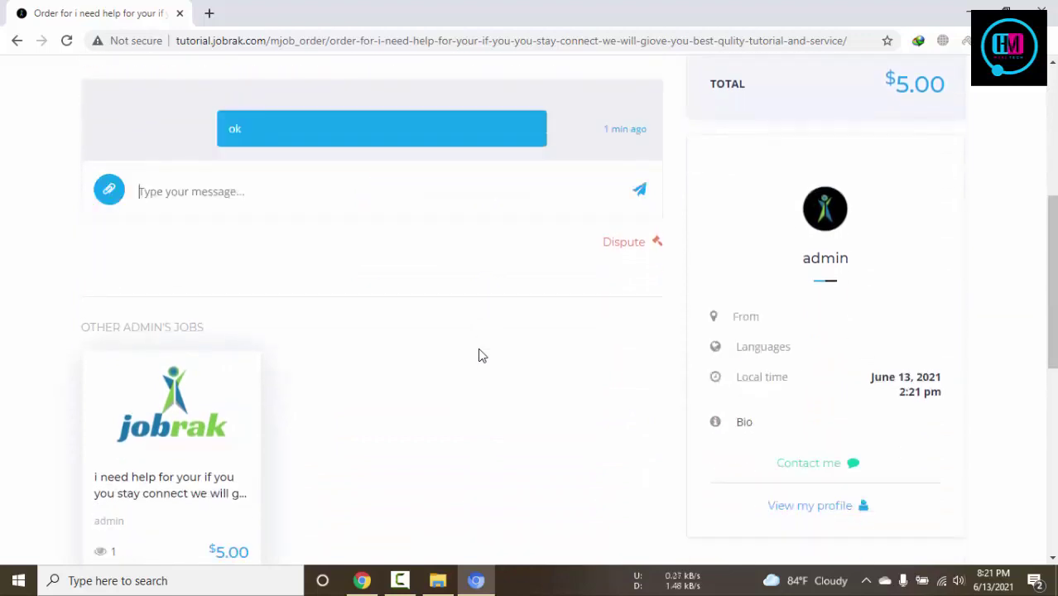
# File a dispute on the order, then switch to the admin's window
pyautogui.click(637, 326)
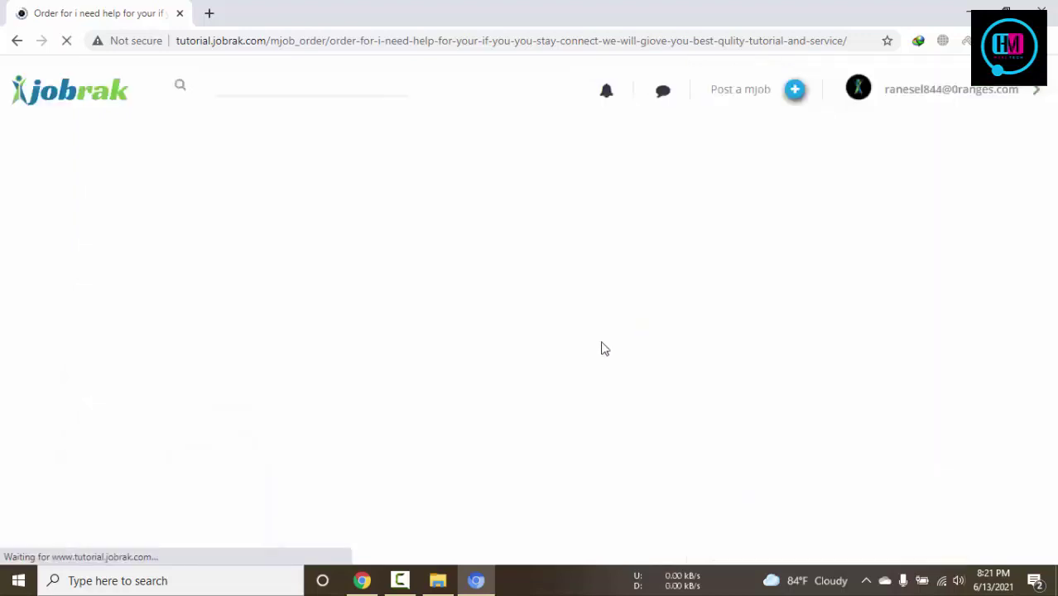
pyautogui.scroll(-1, 436, 456)
pyautogui.scroll(-1, 438, 456)
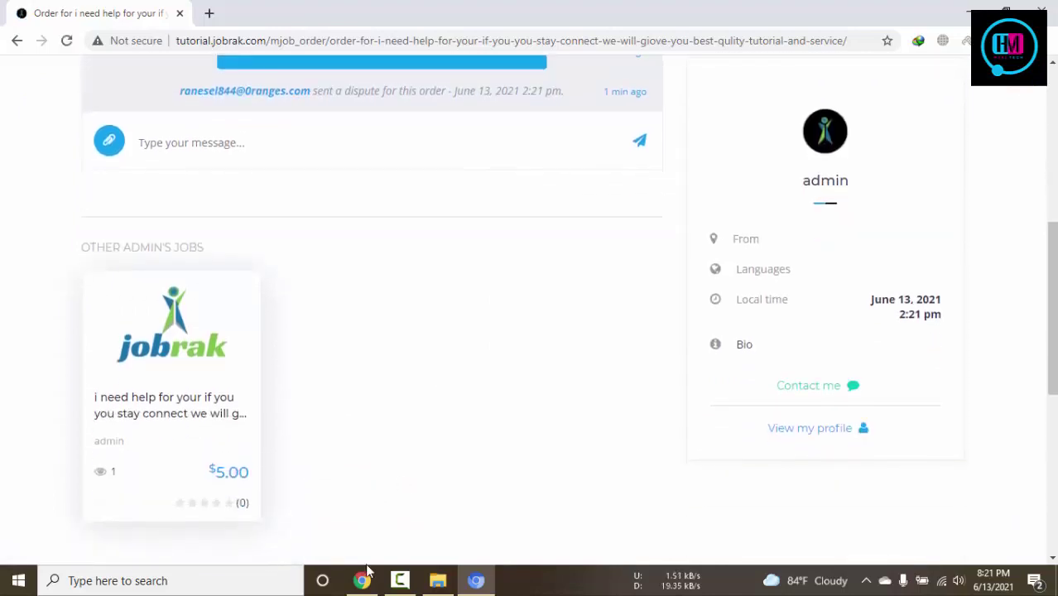
pyautogui.hotkey('alt', 'Tab')
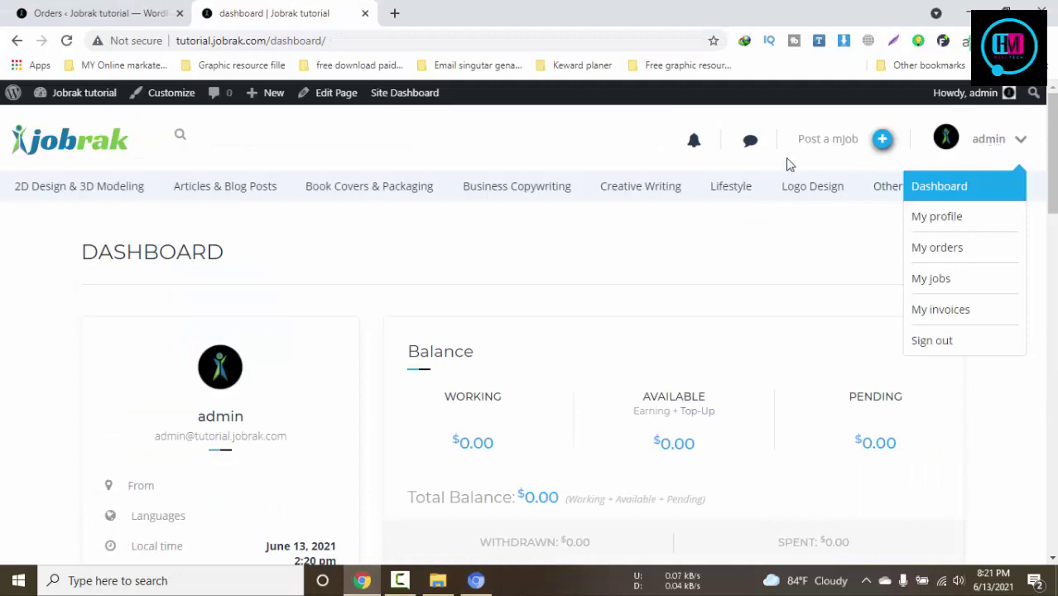
# Review the admin's messages, then open the disputed order from its 'disputed your task' notification
pyautogui.click(750, 142)
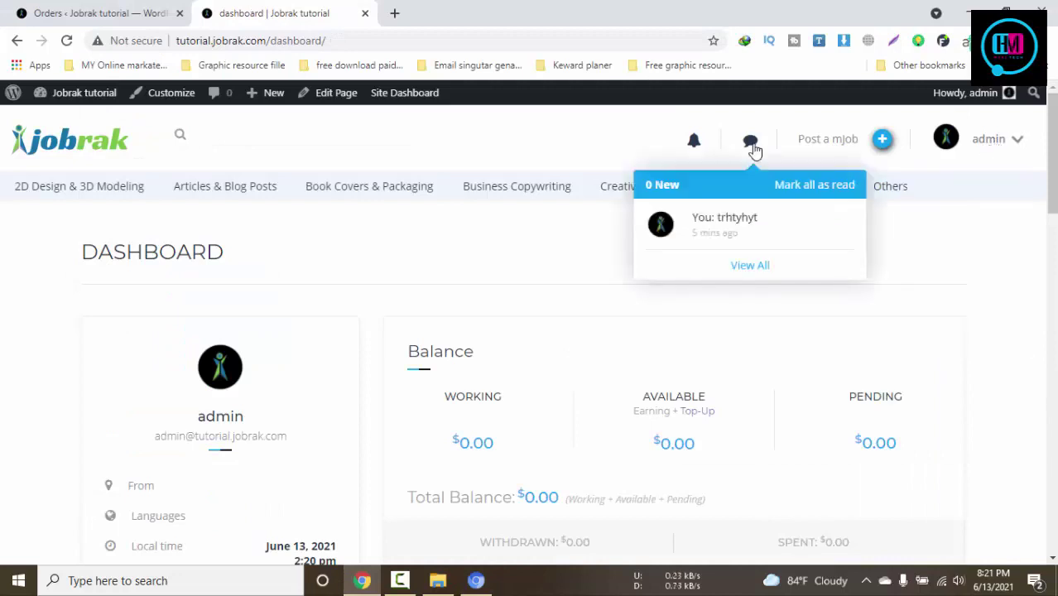
pyautogui.click(743, 271)
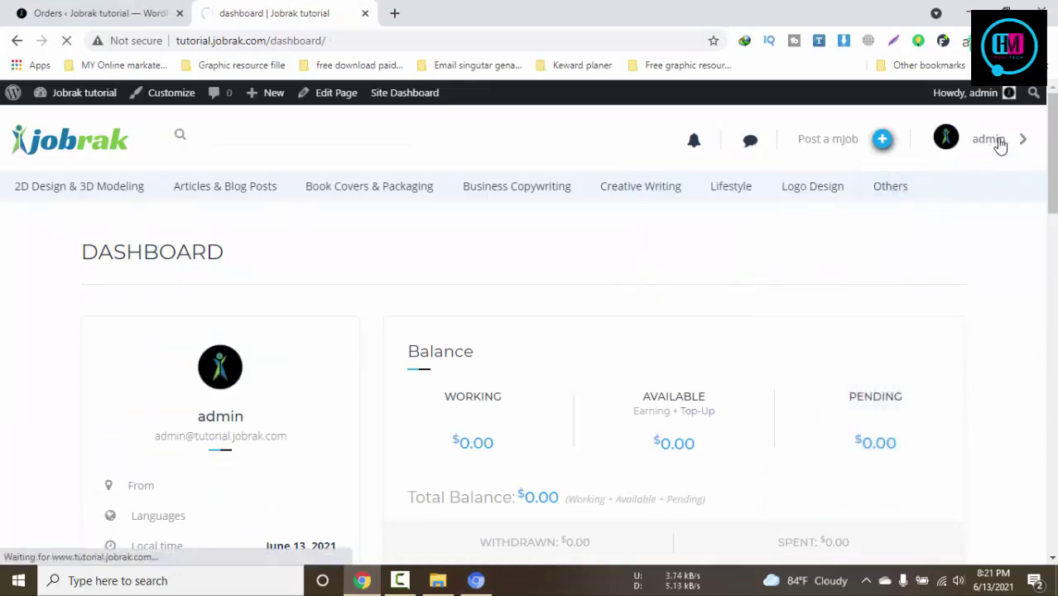
pyautogui.moveTo(999, 142)
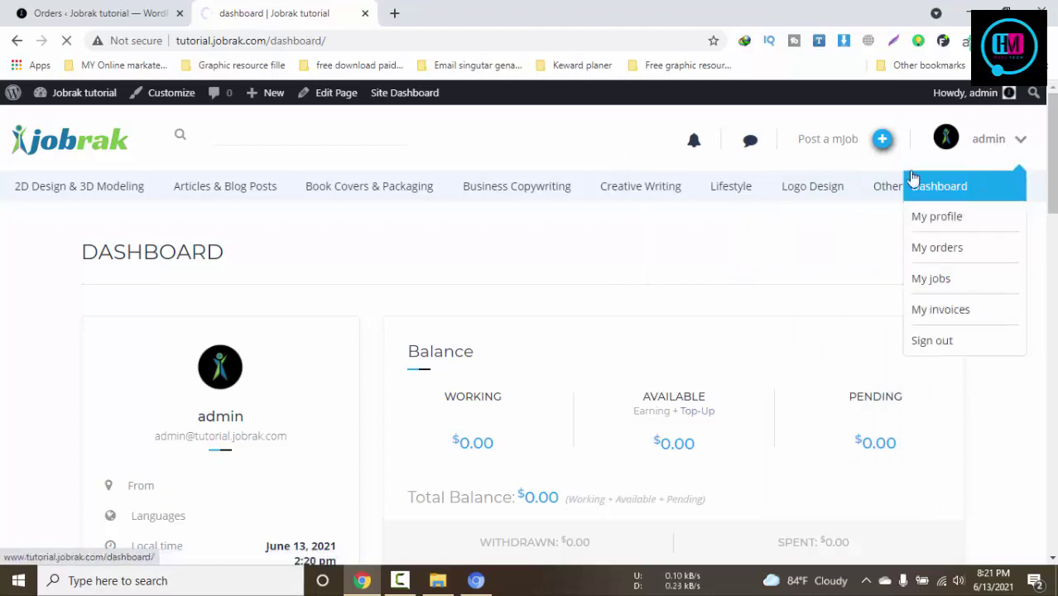
pyautogui.click(50, 10)
pyautogui.click(327, 7)
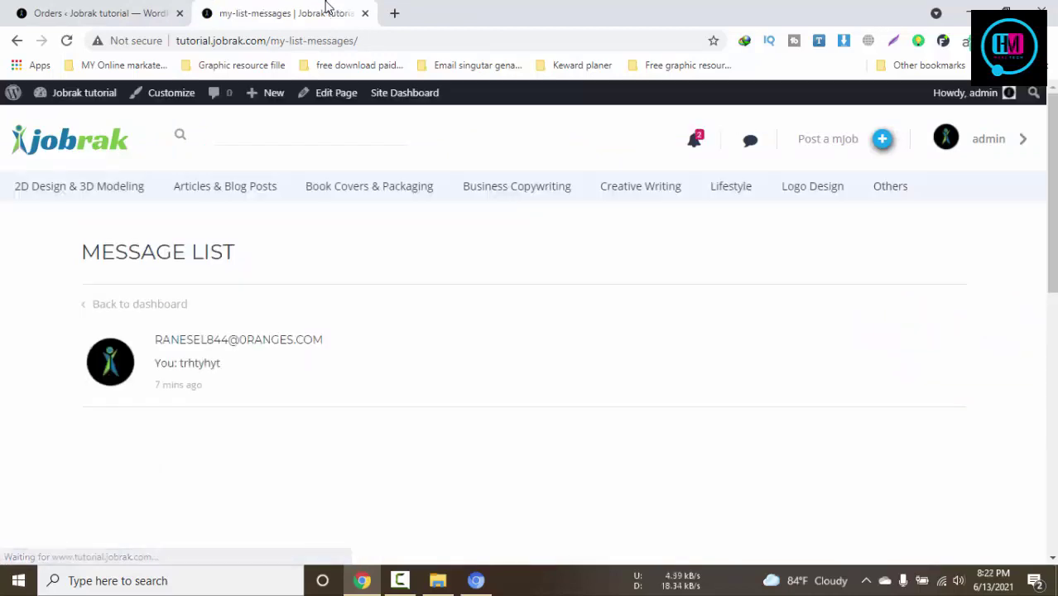
pyautogui.click(695, 139)
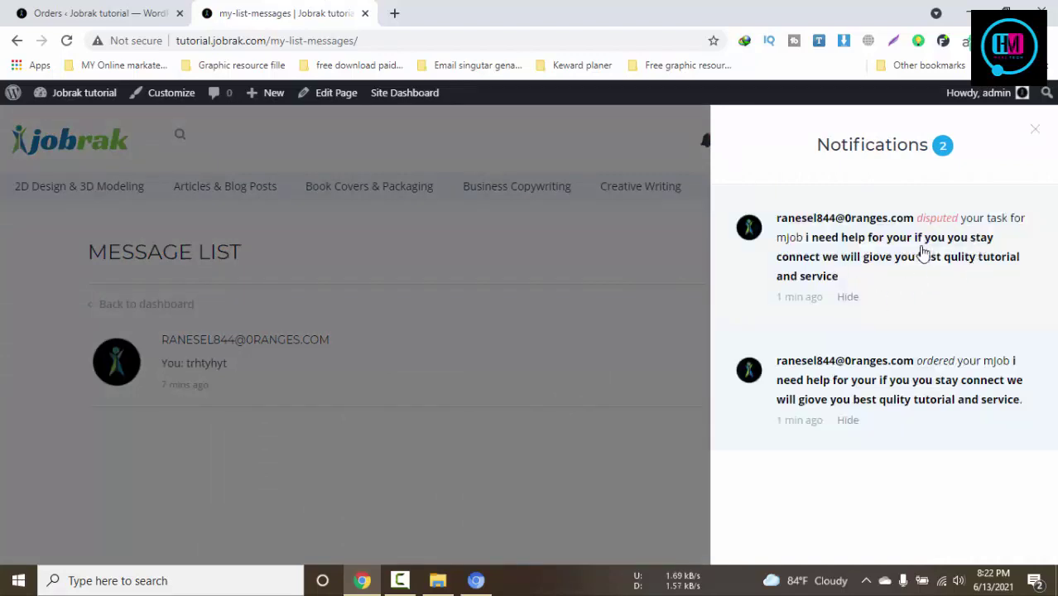
pyautogui.click(923, 253)
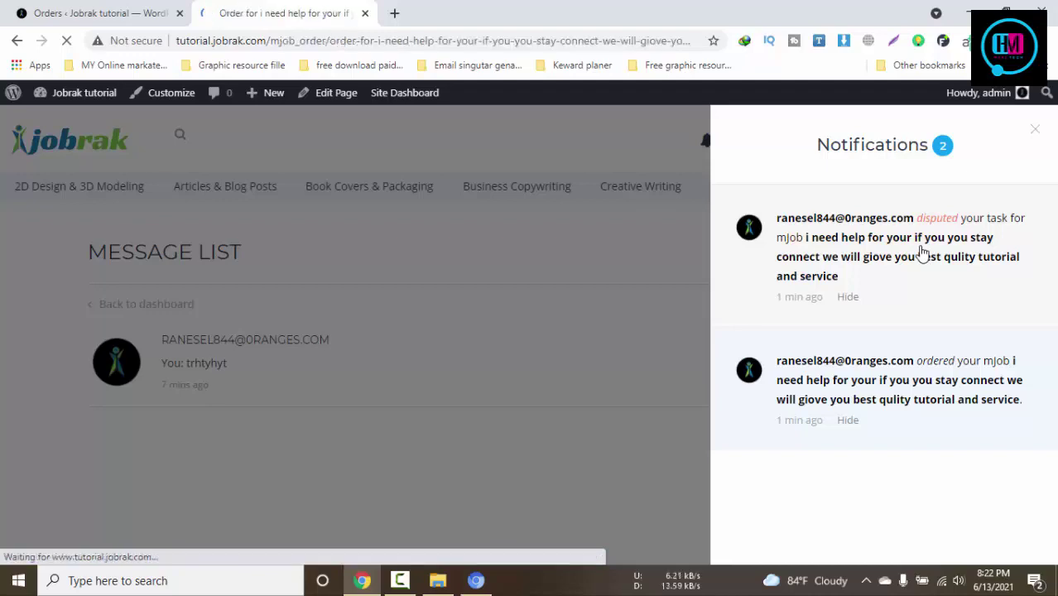
# Submit the dispute decision naming the buyer winner, with the explanation 'test'
pyautogui.scroll(-2, 801, 333)
pyautogui.scroll(-4, 560, 394)
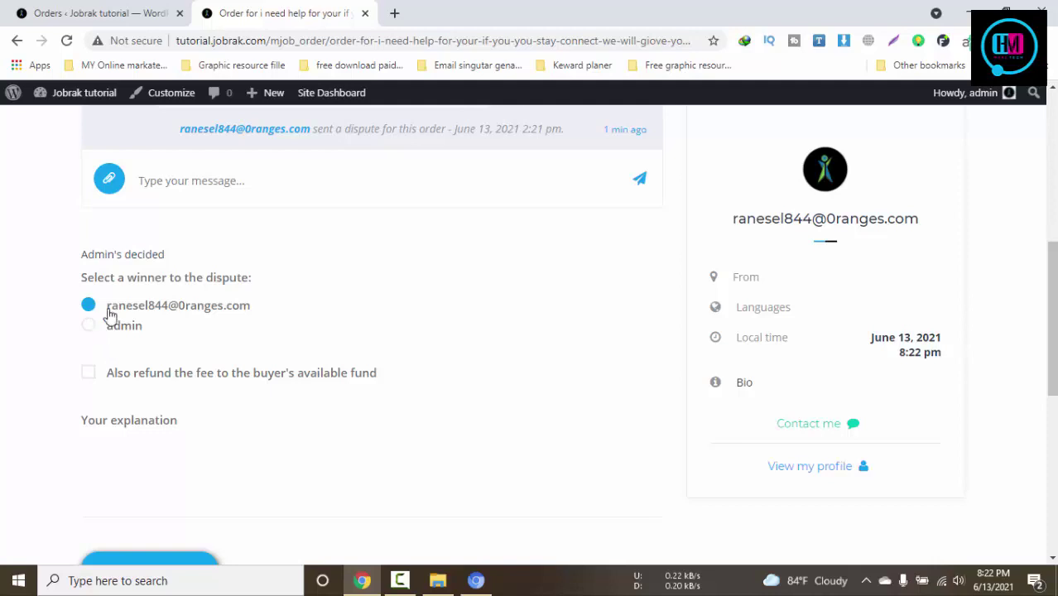
pyautogui.scroll(-1, 217, 373)
pyautogui.click(155, 492)
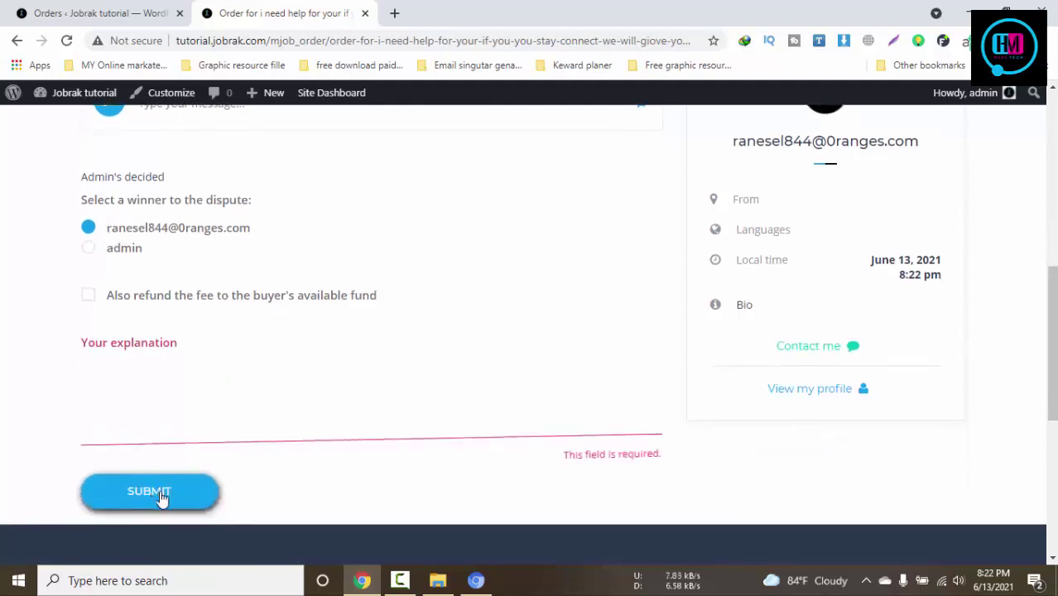
pyautogui.click(235, 414)
pyautogui.write('7iuiuiou')
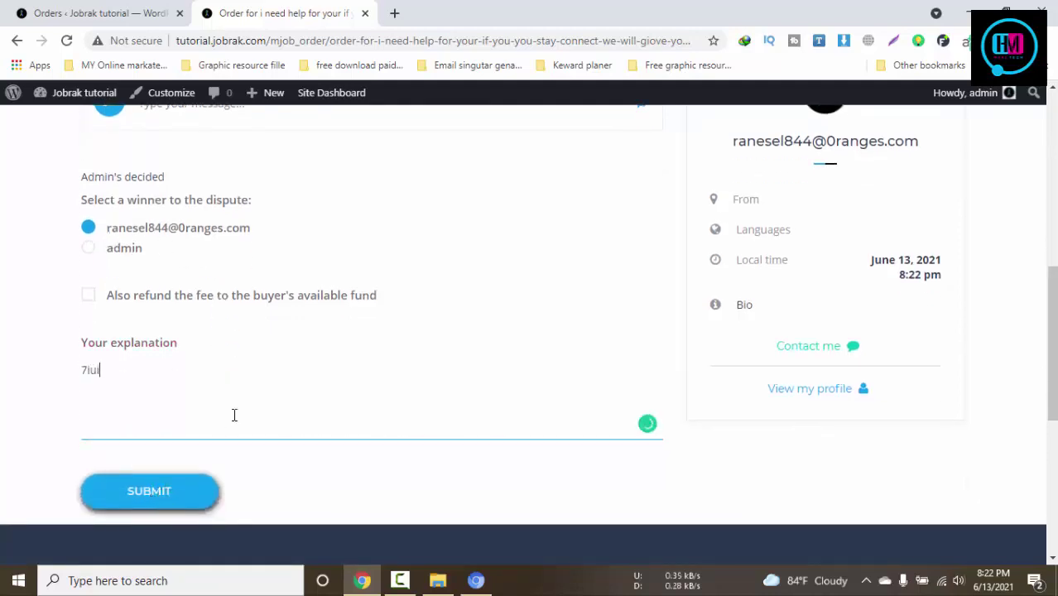
pyautogui.click(168, 495)
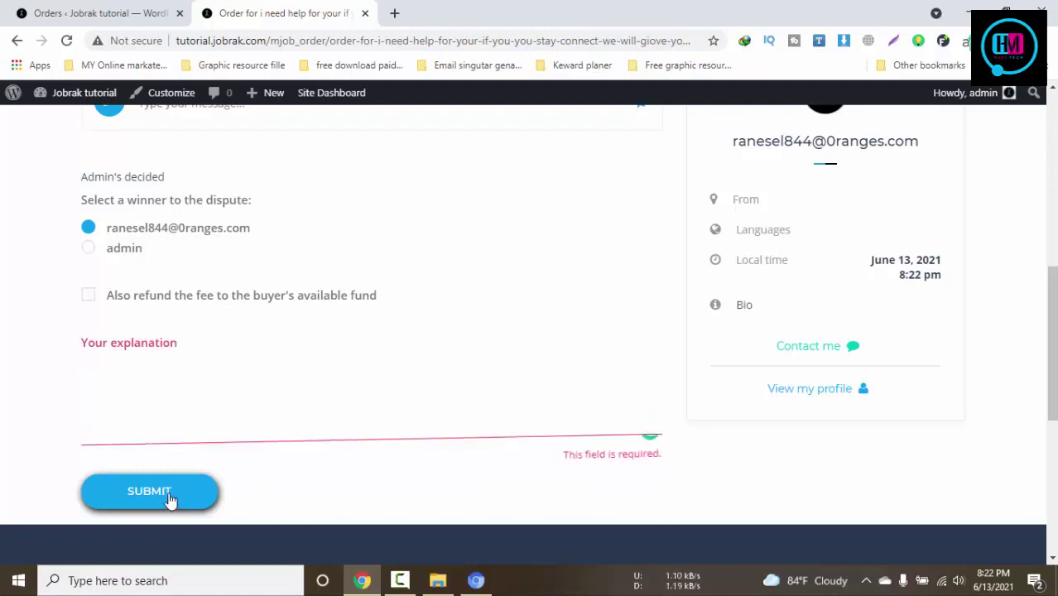
pyautogui.write('test')
pyautogui.click(169, 495)
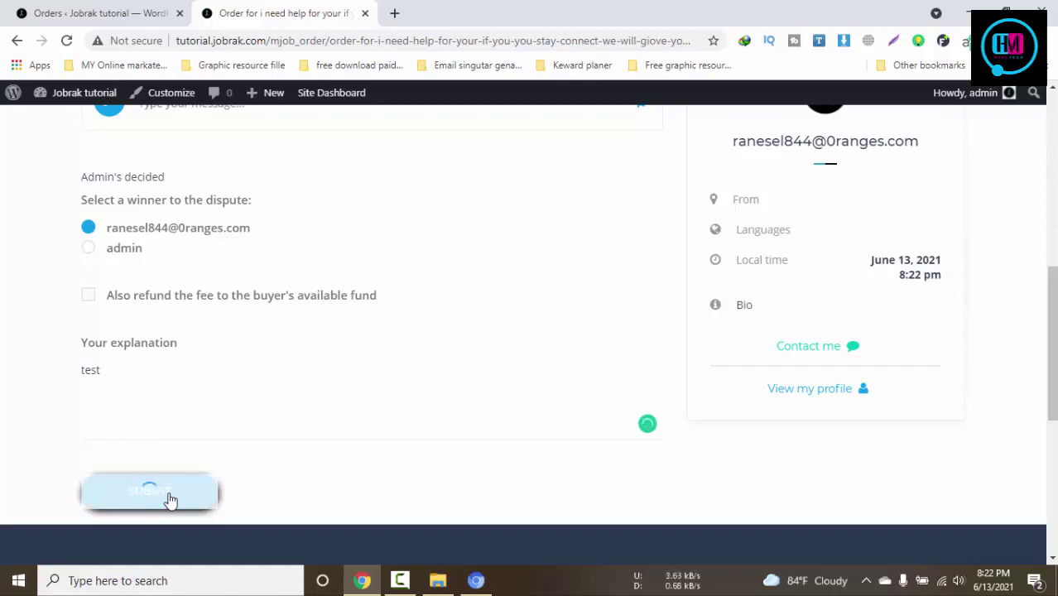
# Switch to the buyer's window, where the order still reads Disputing
pyautogui.click(476, 580)
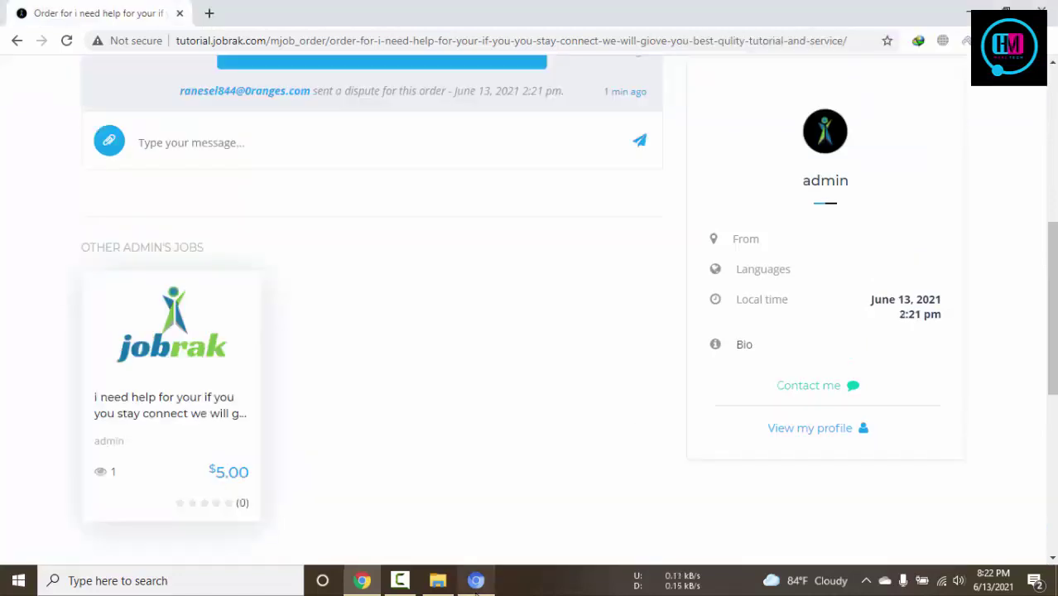
pyautogui.click(476, 580)
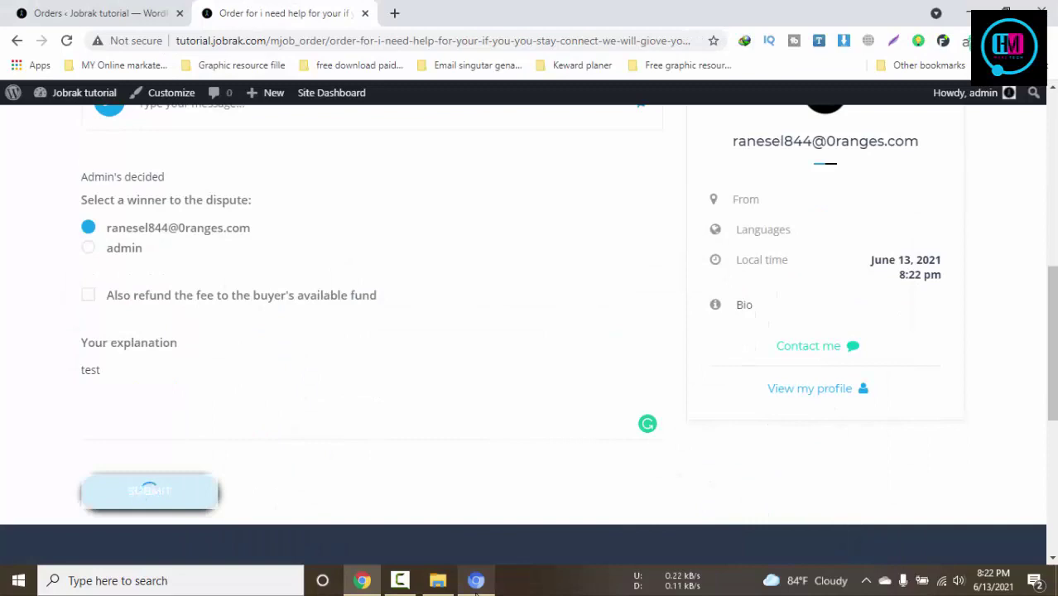
pyautogui.click(476, 580)
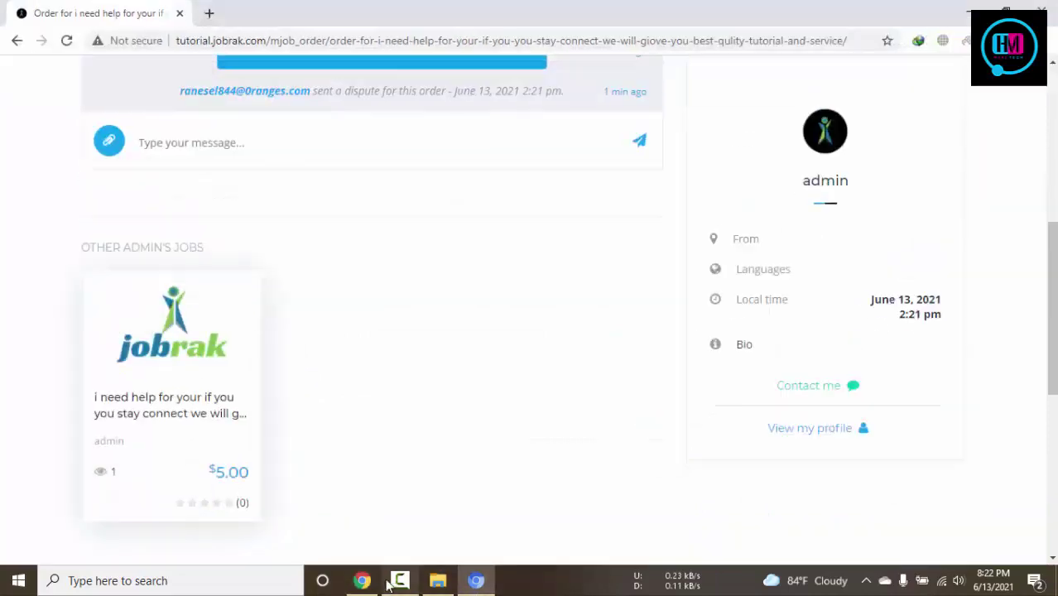
pyautogui.click(476, 580)
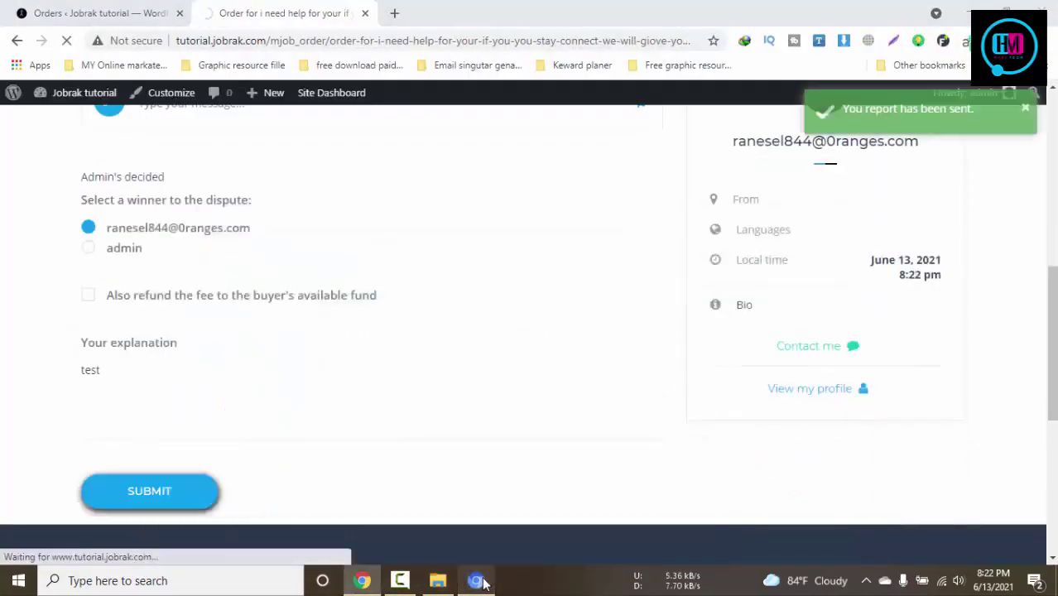
pyautogui.click(476, 580)
pyautogui.scroll(4, 507, 504)
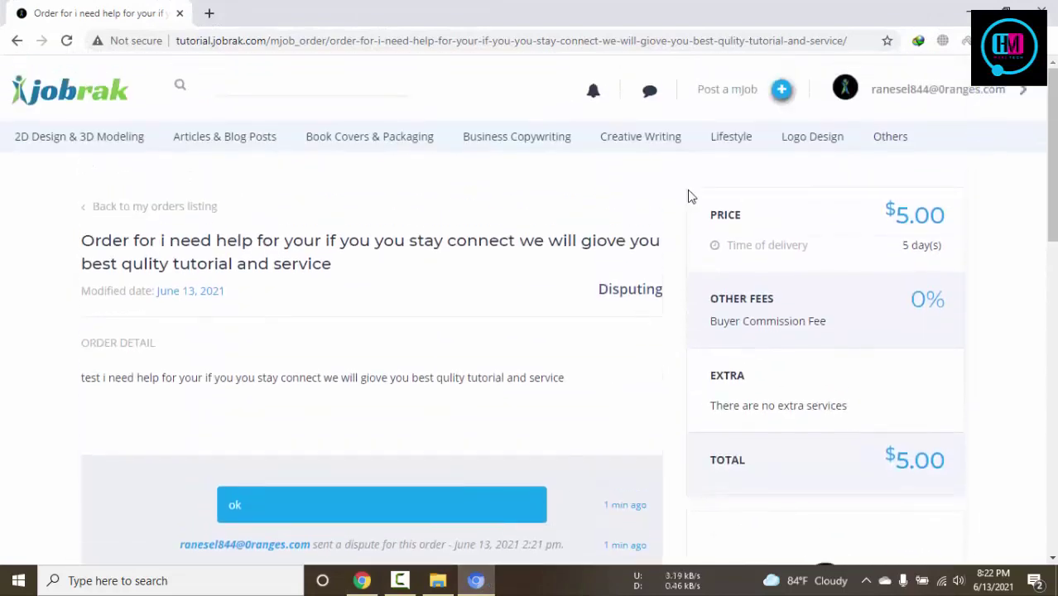
# Reload the buyer's order and open its resolution notification, confirming Resolved with funds returned
pyautogui.press('F5')
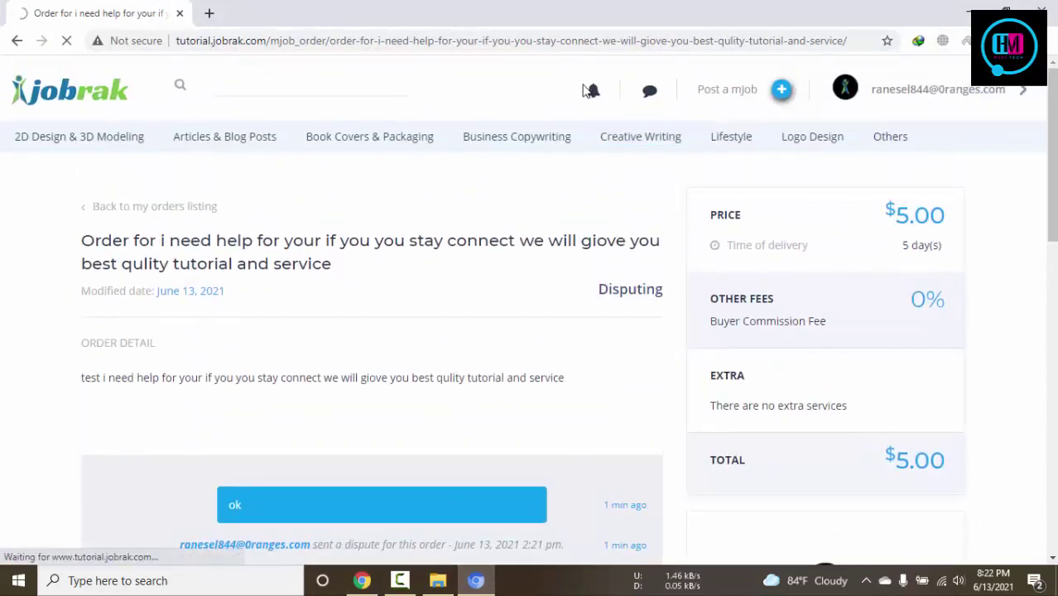
pyautogui.click(592, 91)
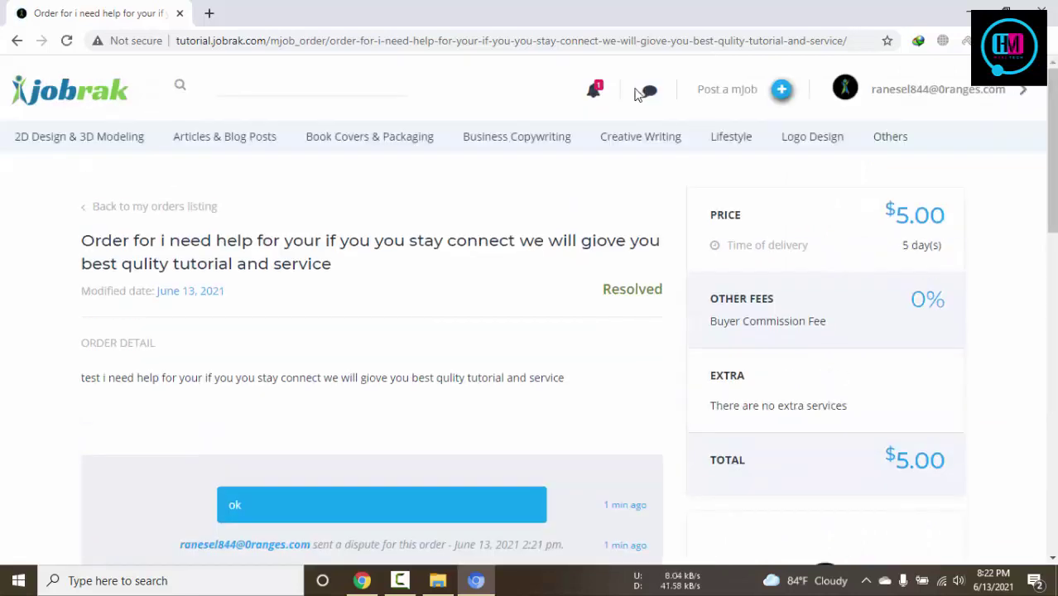
pyautogui.click(599, 91)
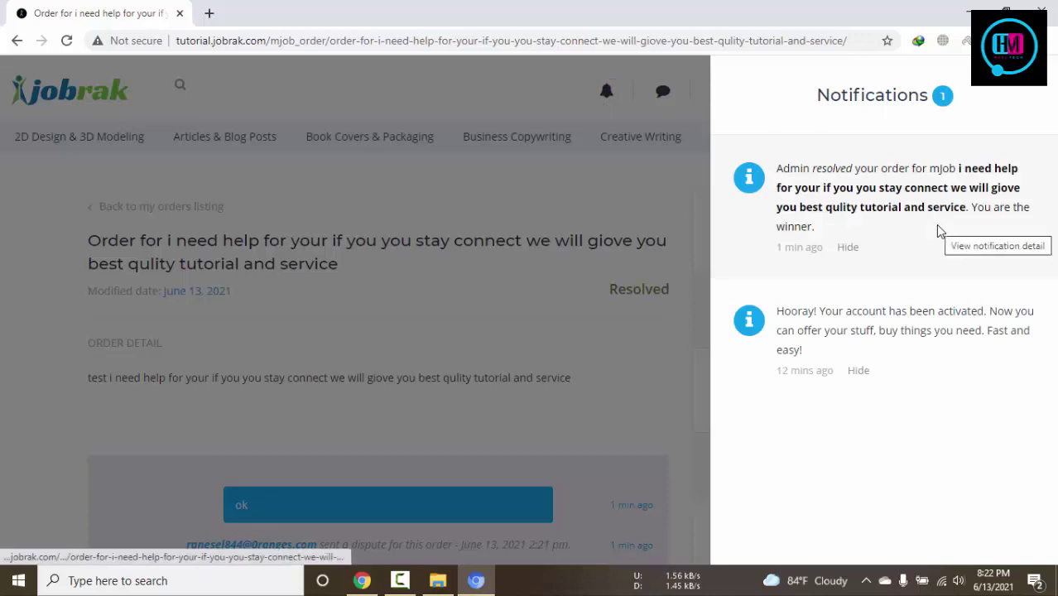
pyautogui.click(951, 222)
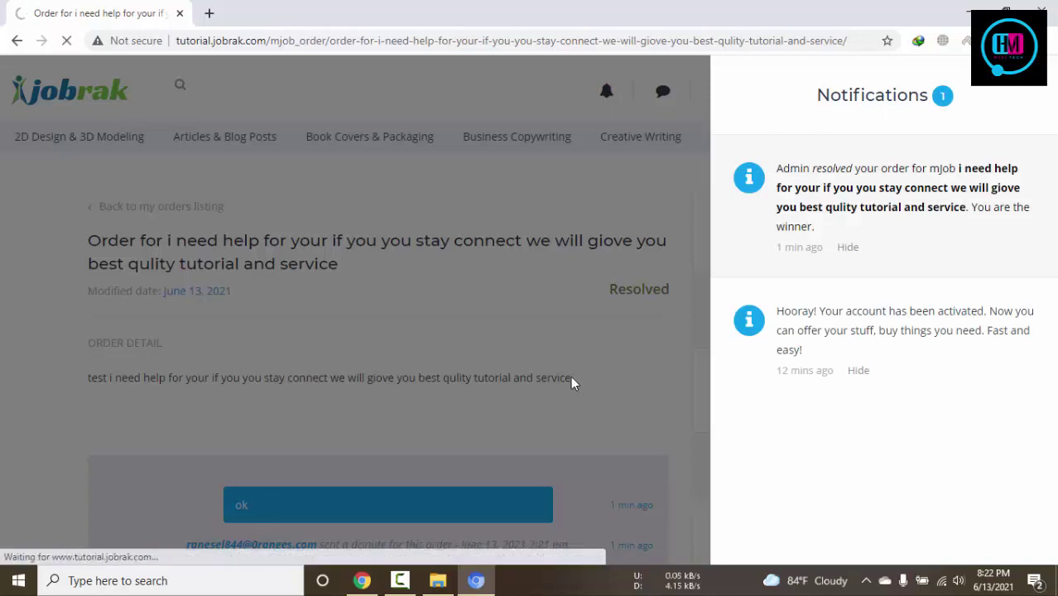
pyautogui.scroll(-5, 571, 379)
pyautogui.scroll(-6, 571, 381)
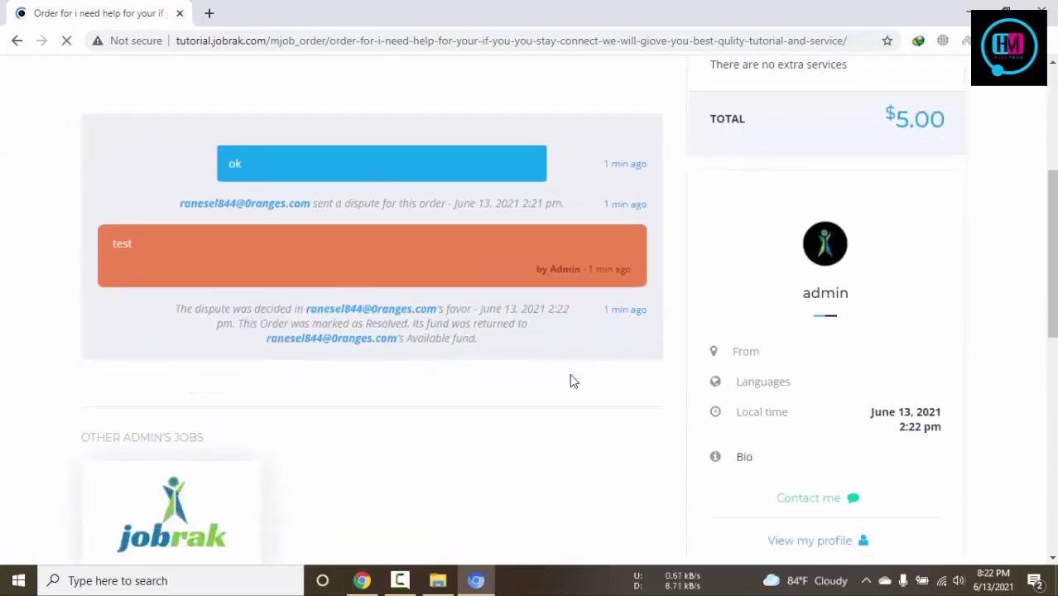
pyautogui.scroll(-7, 573, 380)
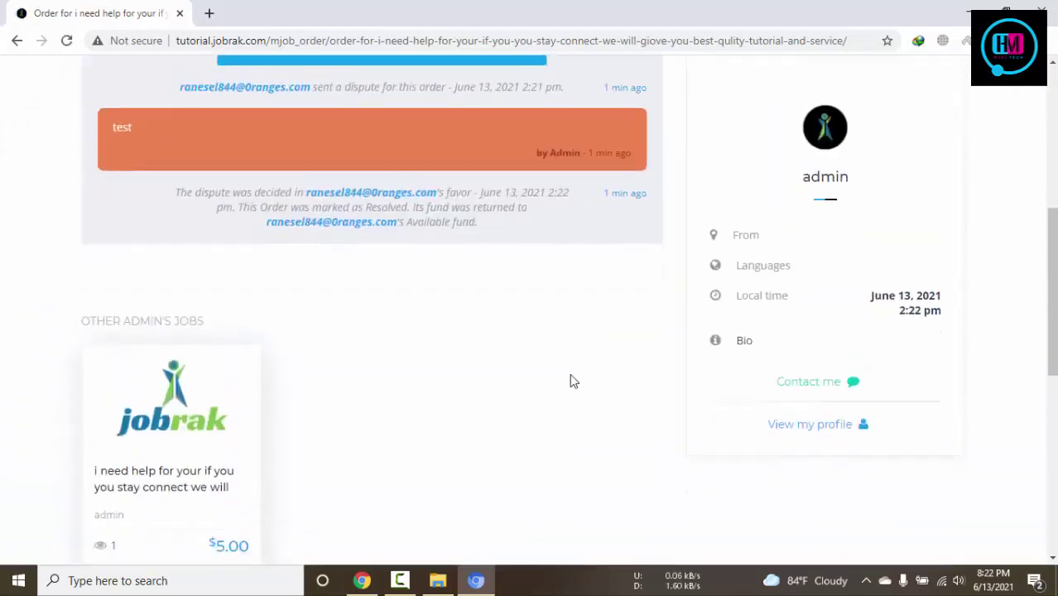
pyautogui.scroll(11, 572, 380)
pyautogui.scroll(1, 569, 380)
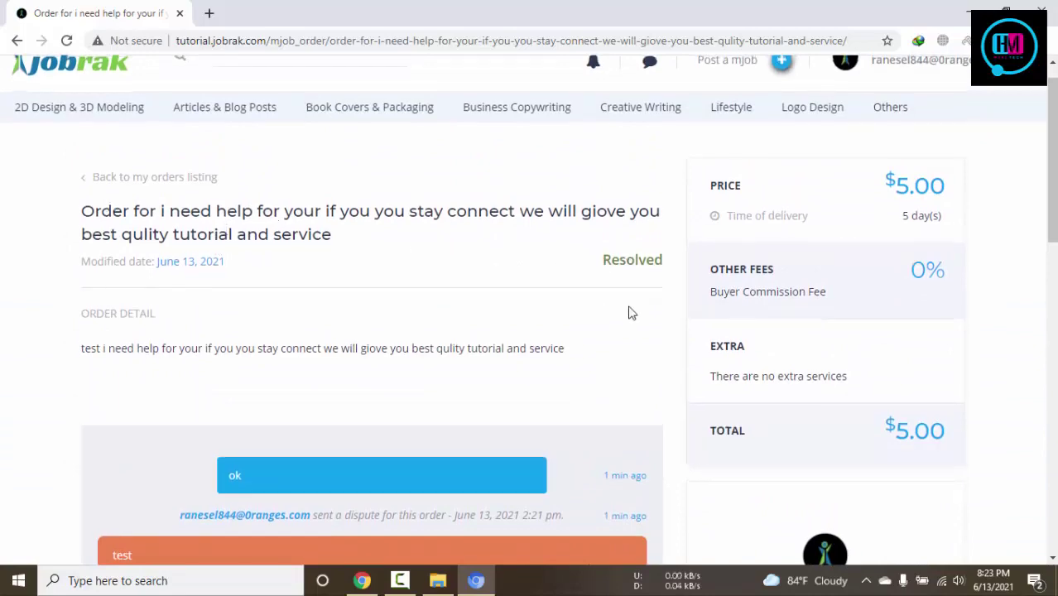
# Check the admin's notifications on the resolved order, then return to the All Orders tab
pyautogui.click(361, 580)
pyautogui.scroll(10, 616, 438)
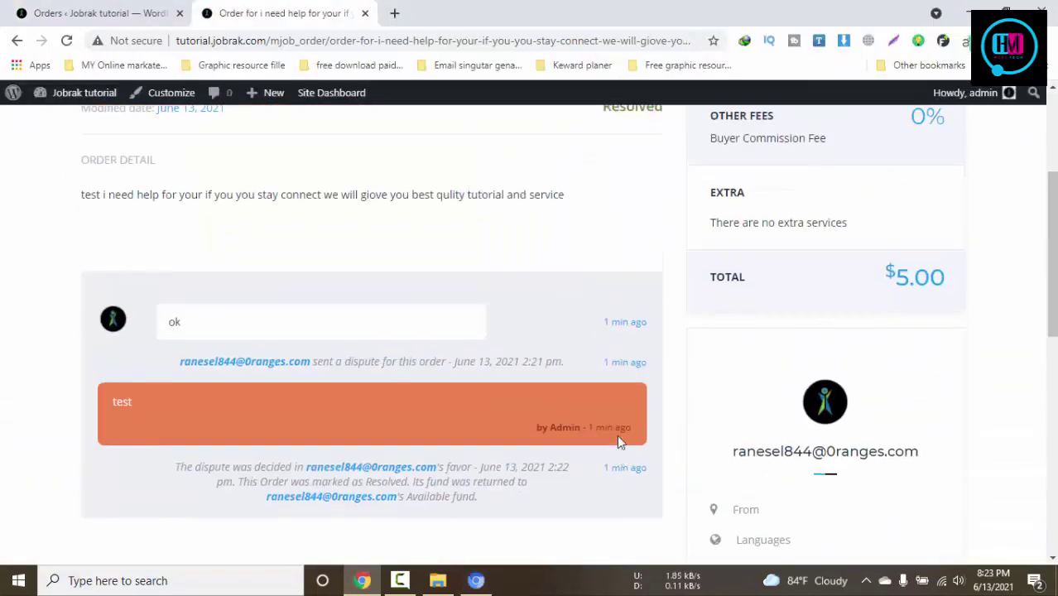
pyautogui.click(696, 138)
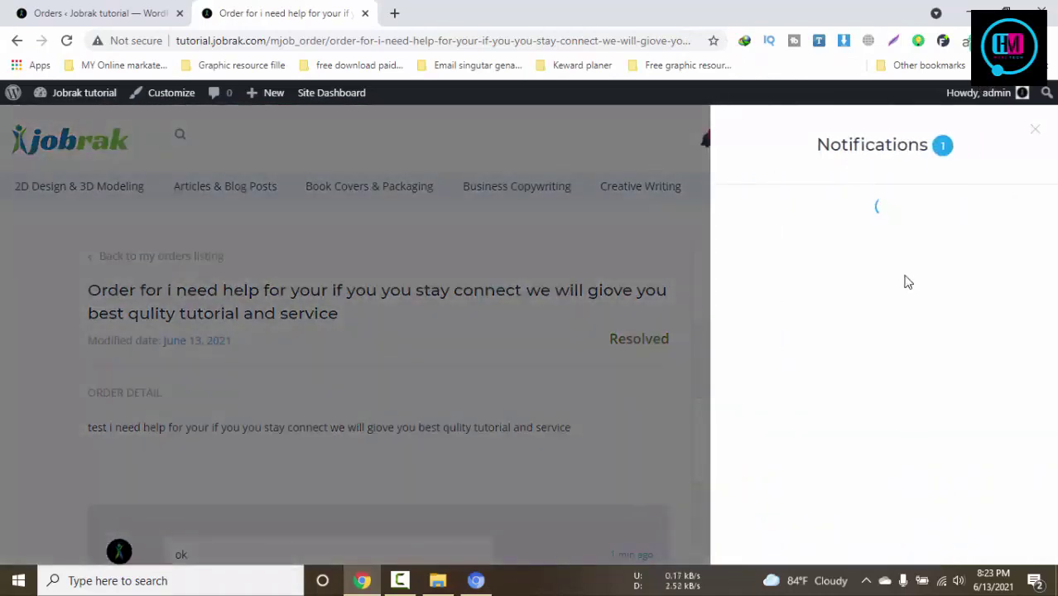
pyautogui.click(514, 319)
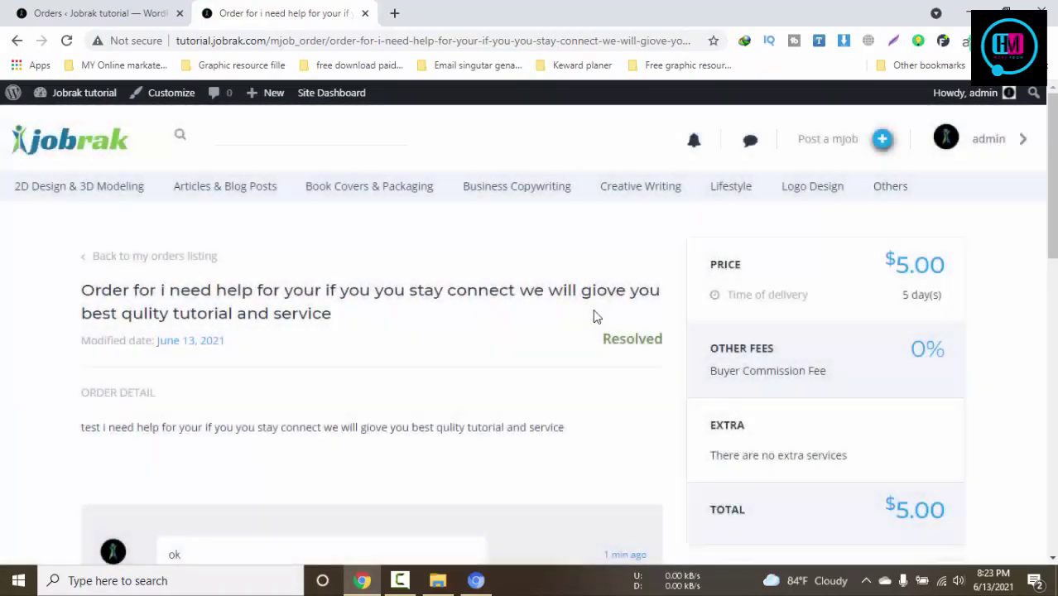
pyautogui.click(694, 143)
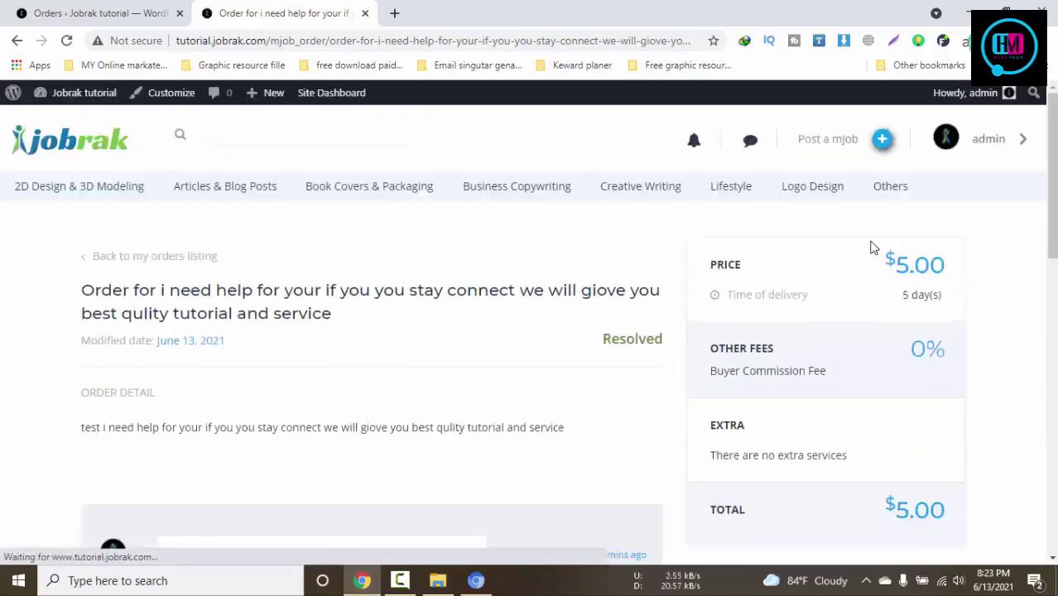
pyautogui.scroll(-2, 875, 244)
pyautogui.scroll(-3, 878, 246)
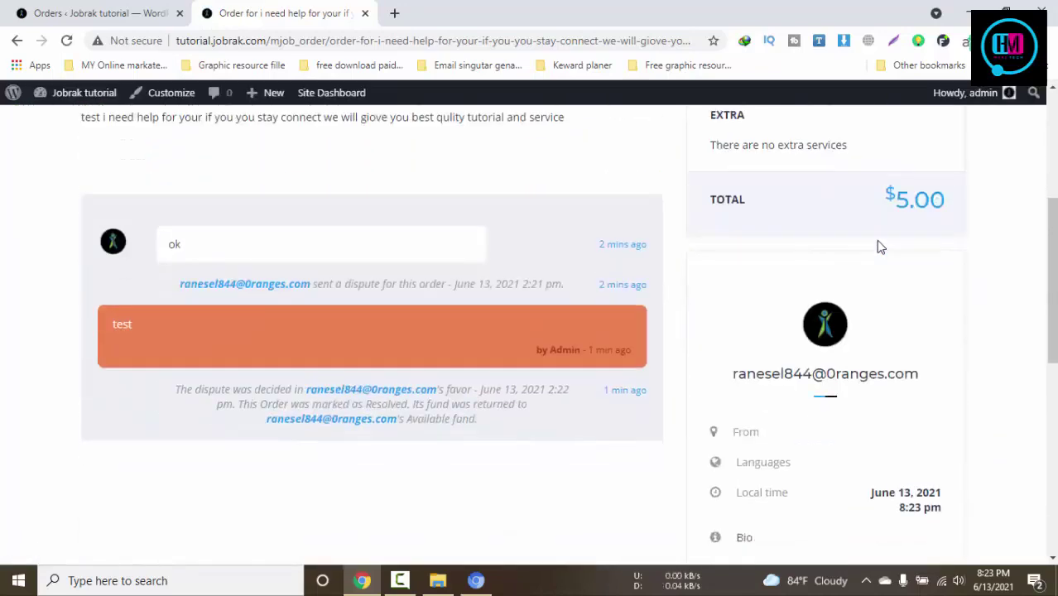
pyautogui.scroll(4, 878, 246)
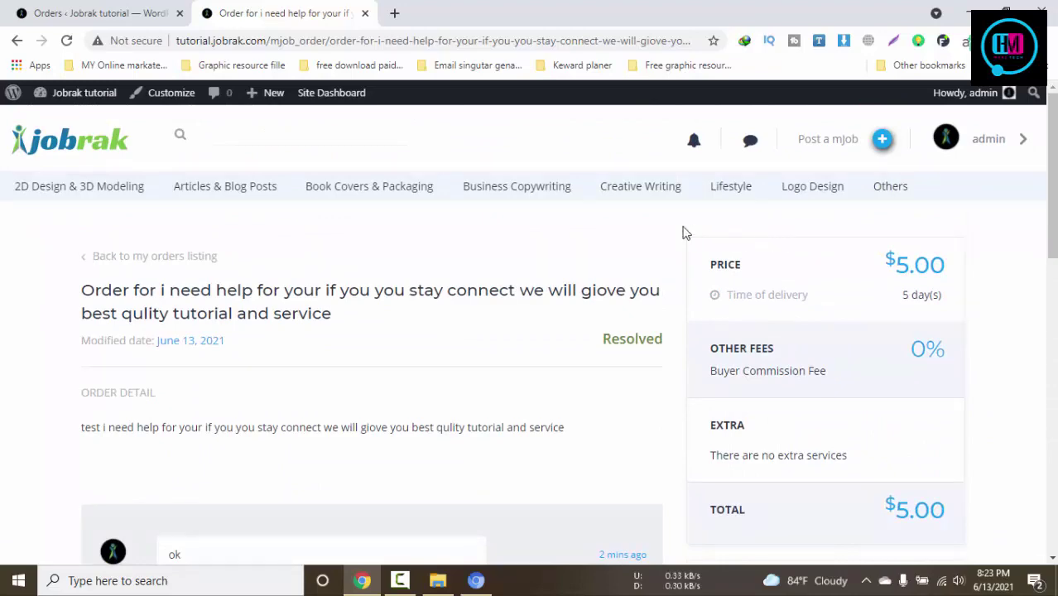
pyautogui.click(119, 10)
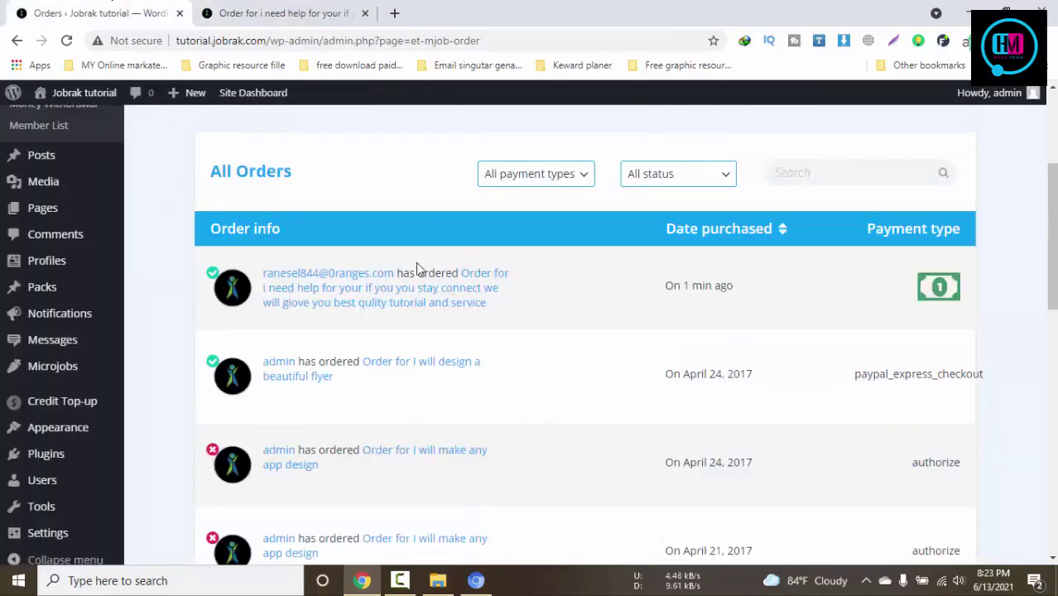
# Reload the admin All Orders list, showing the buyer's approved cash-paid order at the top
pyautogui.scroll(3, 160, 262)
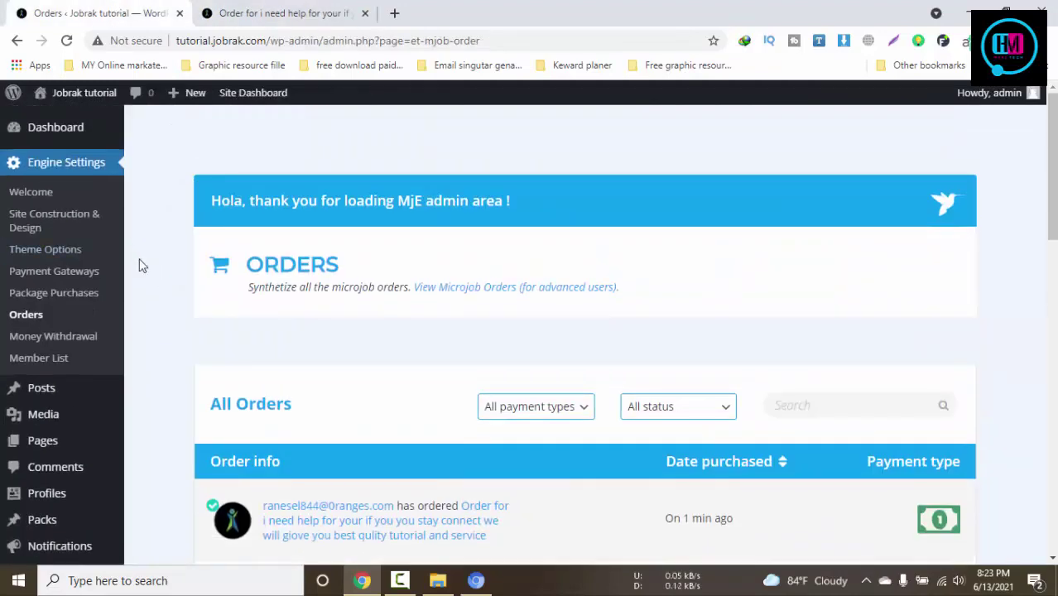
pyautogui.click(44, 320)
pyautogui.scroll(-4, 665, 387)
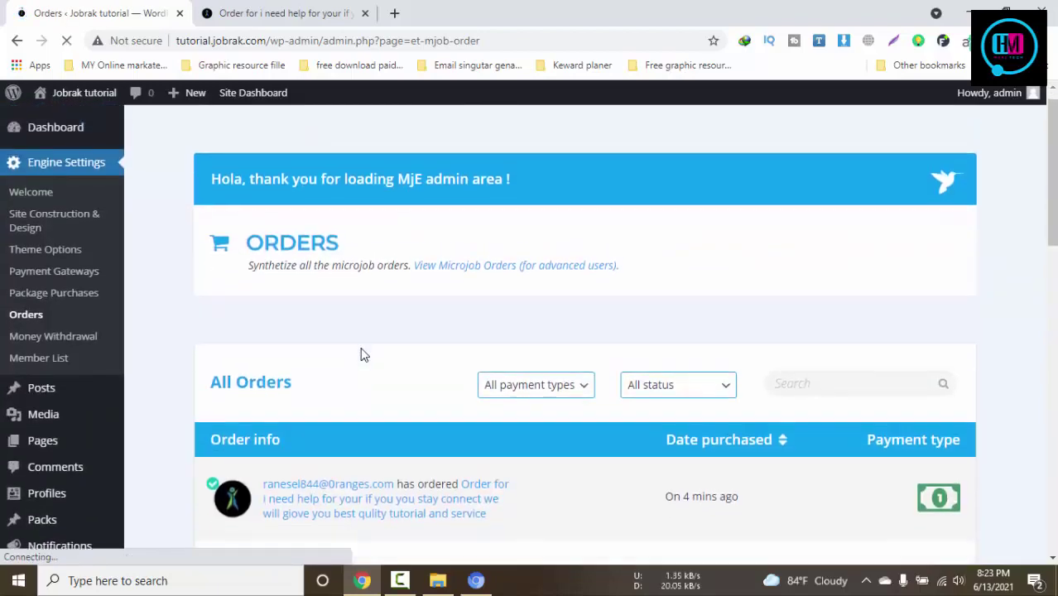
pyautogui.scroll(-2, 616, 301)
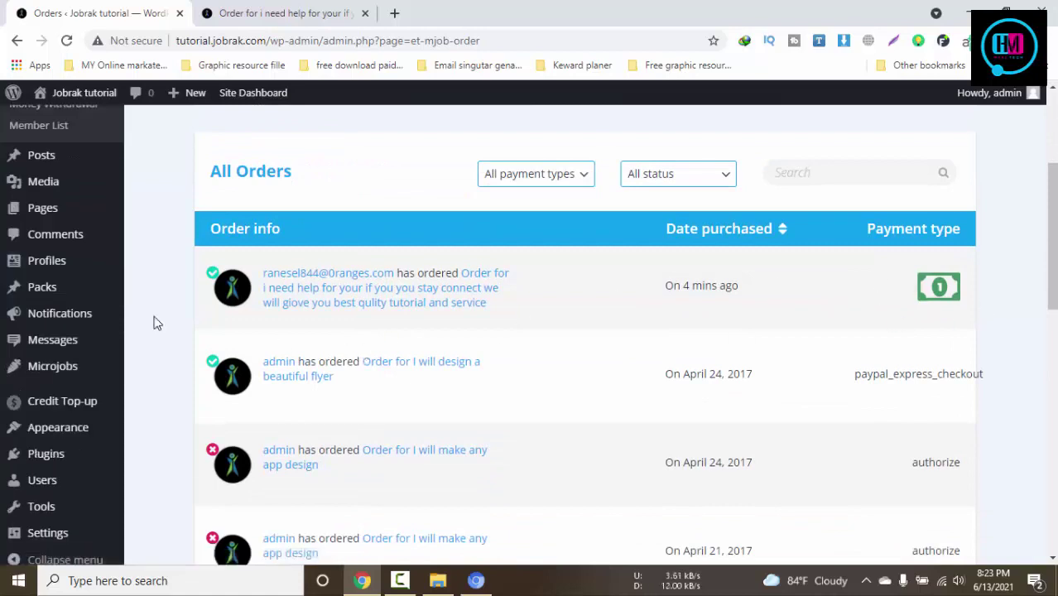
pyautogui.scroll(-2, 157, 322)
pyautogui.moveTo(54, 525)
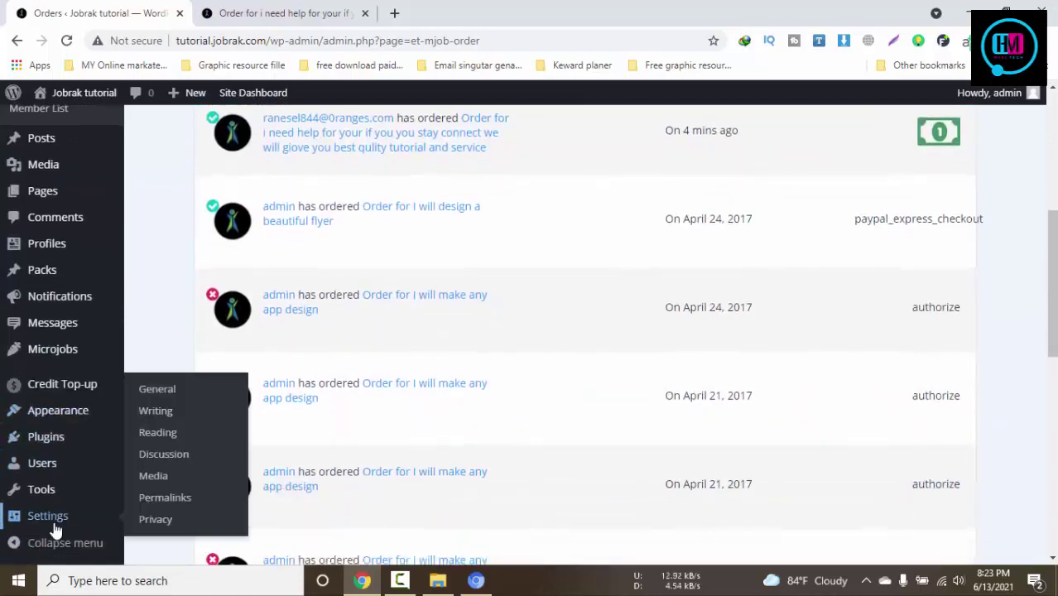
pyautogui.moveTo(72, 354)
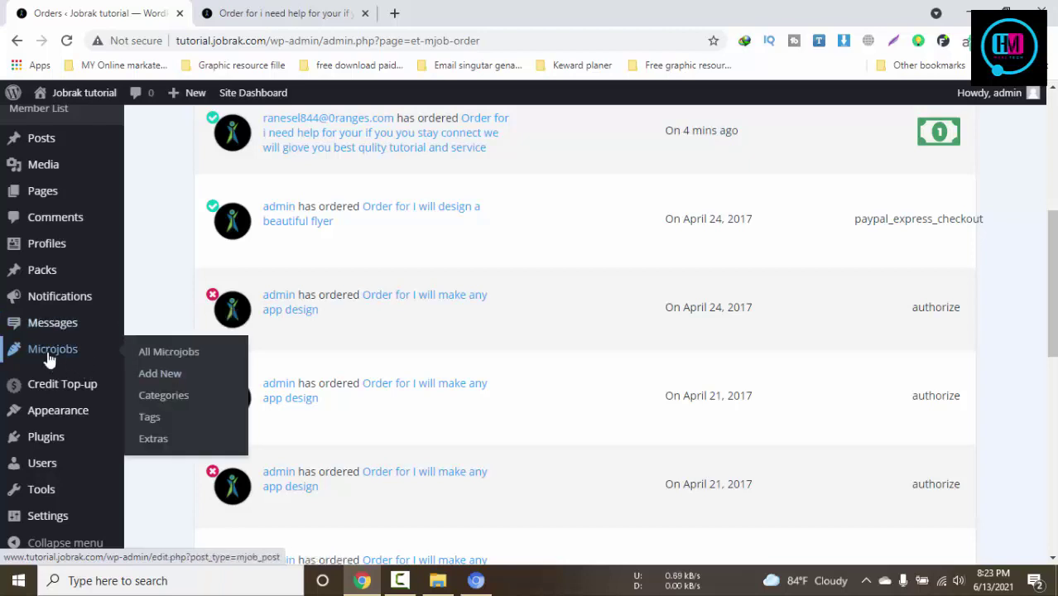
# Open the admin's All Messages list from the sidebar
pyautogui.click(288, 10)
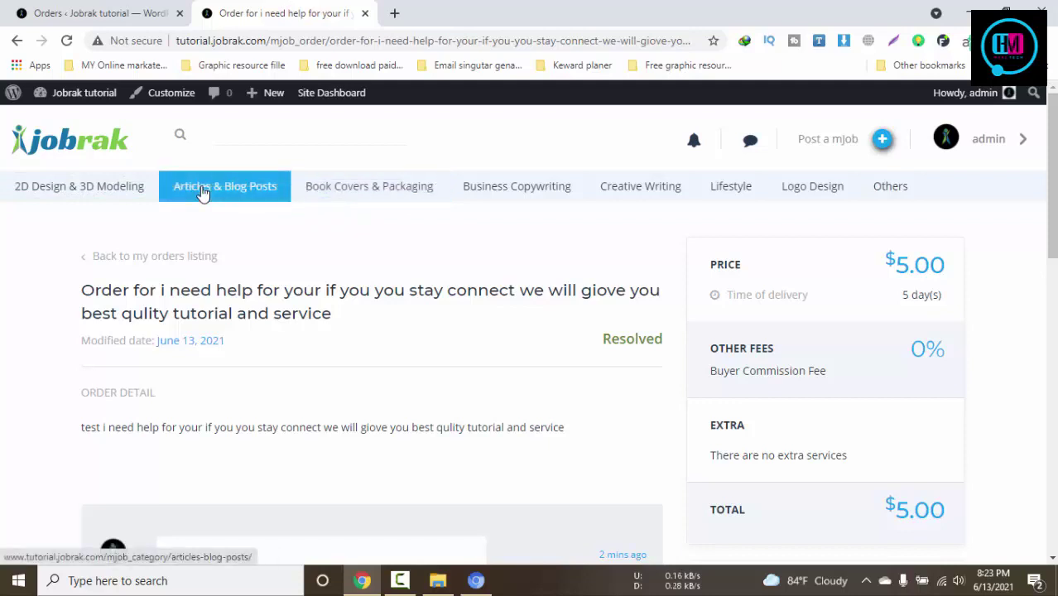
pyautogui.click(99, 12)
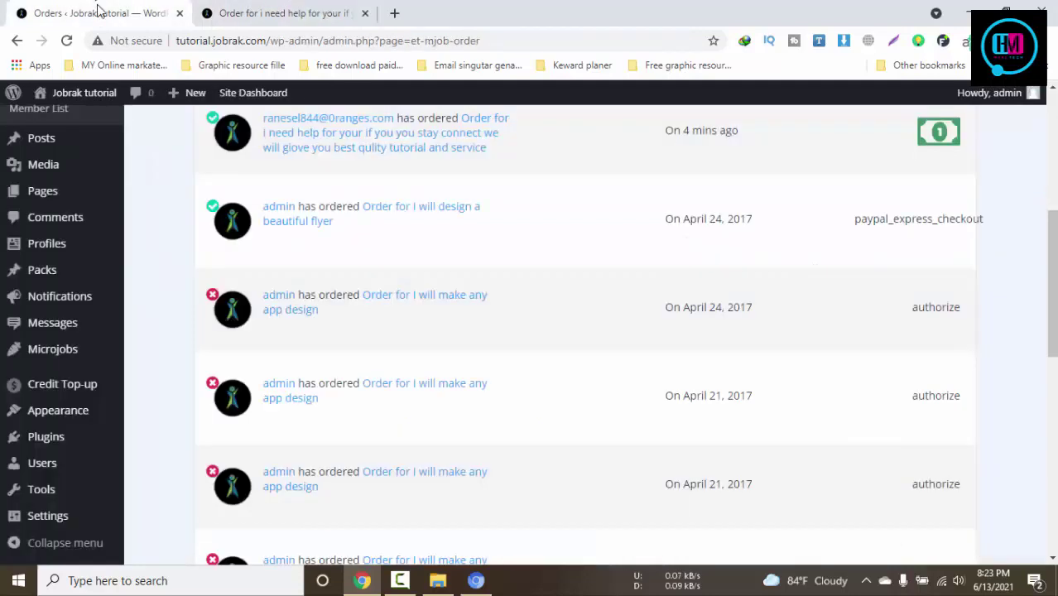
pyautogui.click(65, 331)
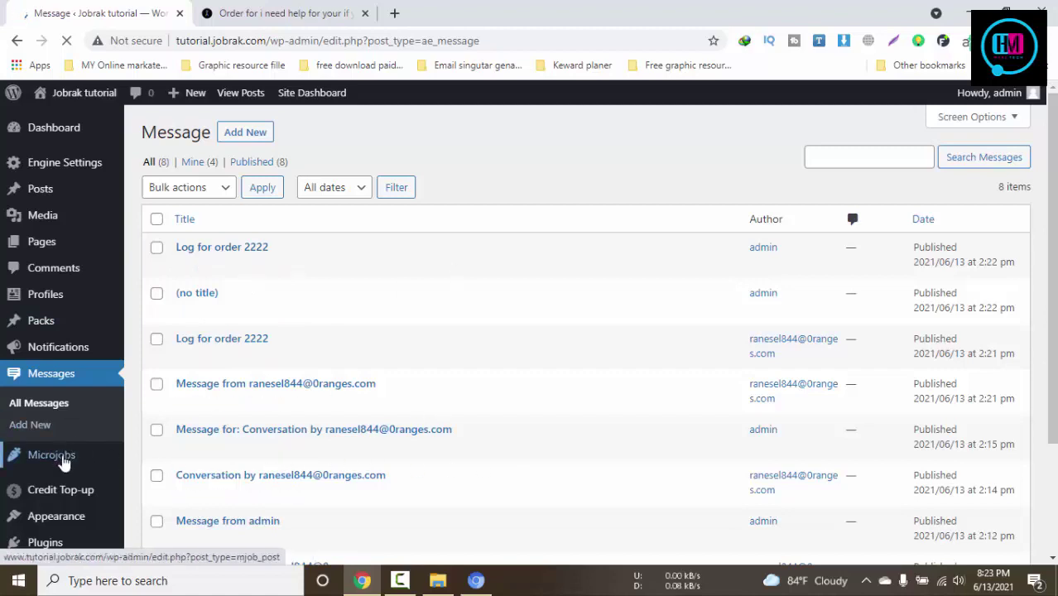
# Open the Credit Top-up admin page listing users' available funds, including the buyer's $4.50
pyautogui.click(77, 456)
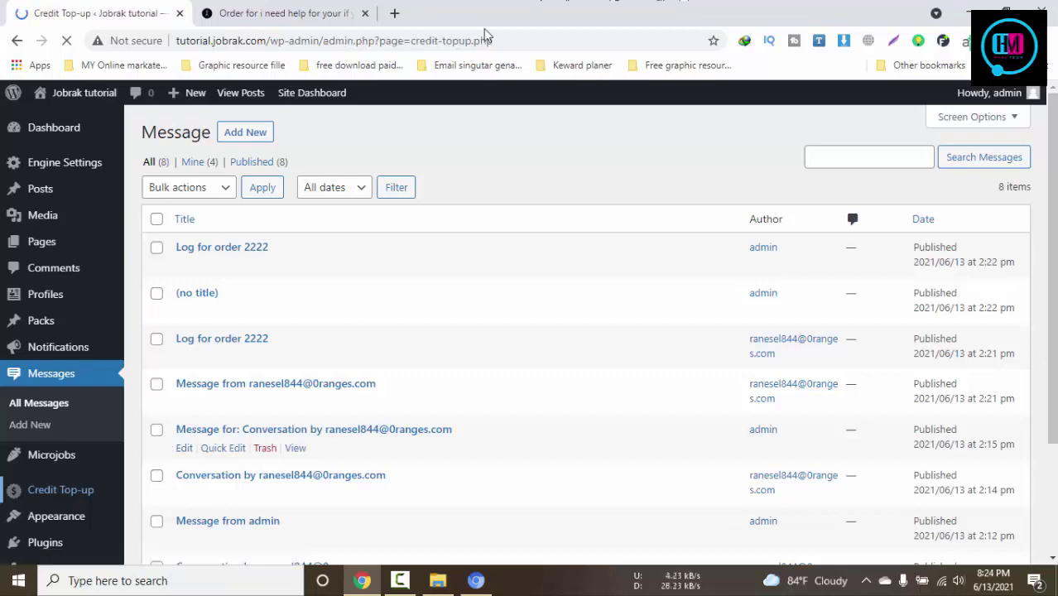
pyautogui.click(307, 12)
pyautogui.click(114, 9)
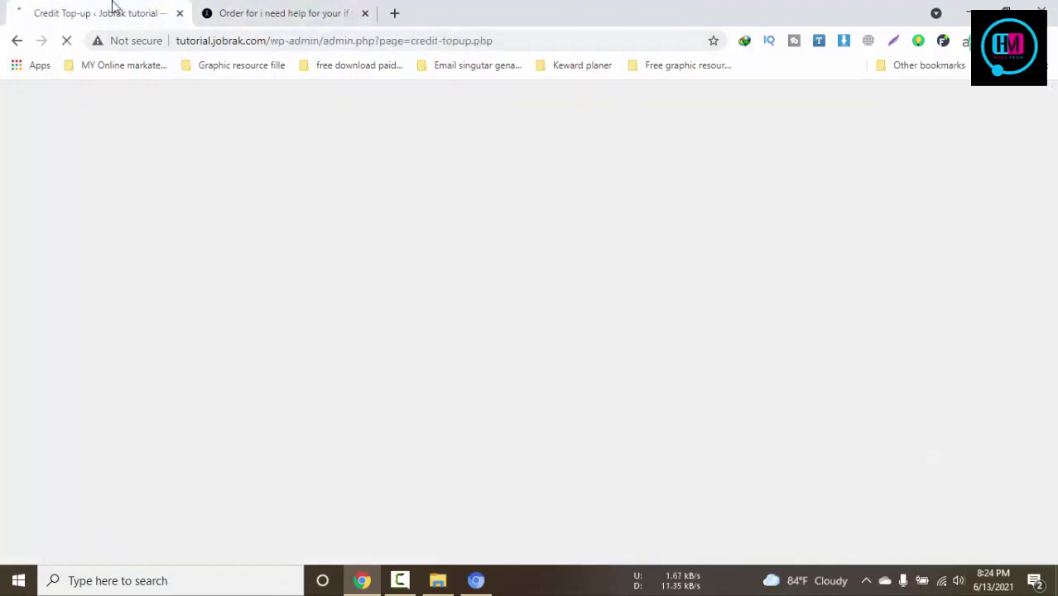
pyautogui.click(253, 10)
pyautogui.click(124, 6)
pyautogui.click(304, 8)
pyautogui.click(47, 7)
pyautogui.click(400, 580)
pyautogui.click(401, 581)
pyautogui.click(282, 8)
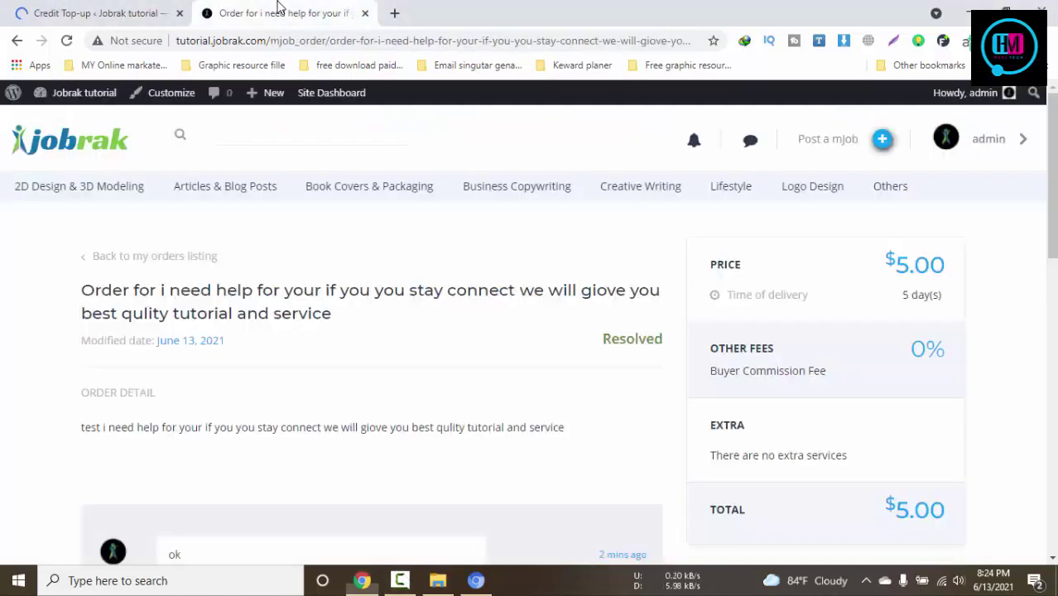
pyautogui.click(130, 6)
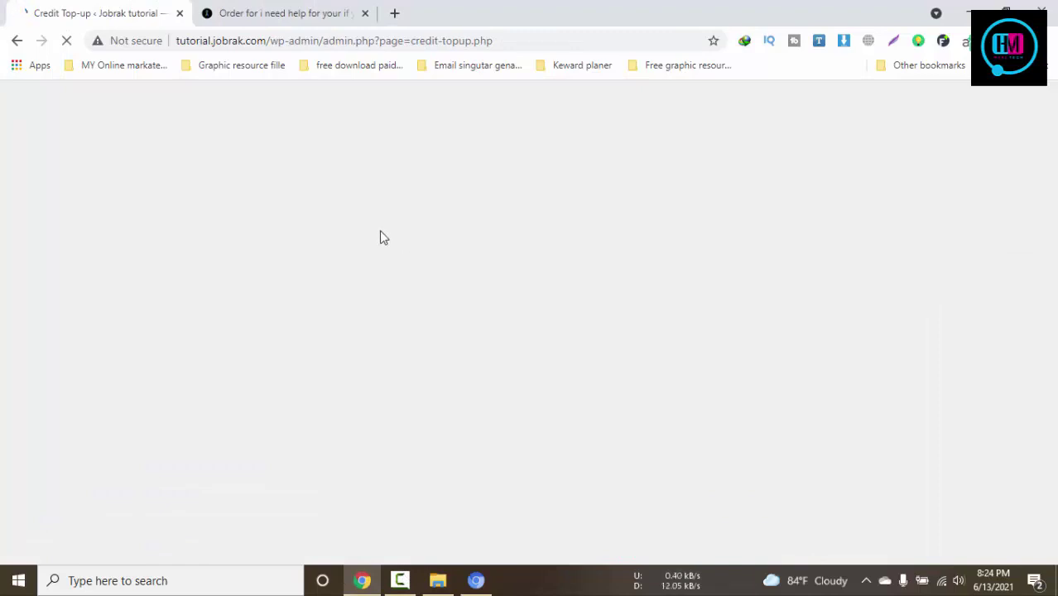
# Review the resolved dispute messages on the order page, then return to Credit Top-up
pyautogui.click(282, 13)
pyautogui.scroll(-5, 613, 182)
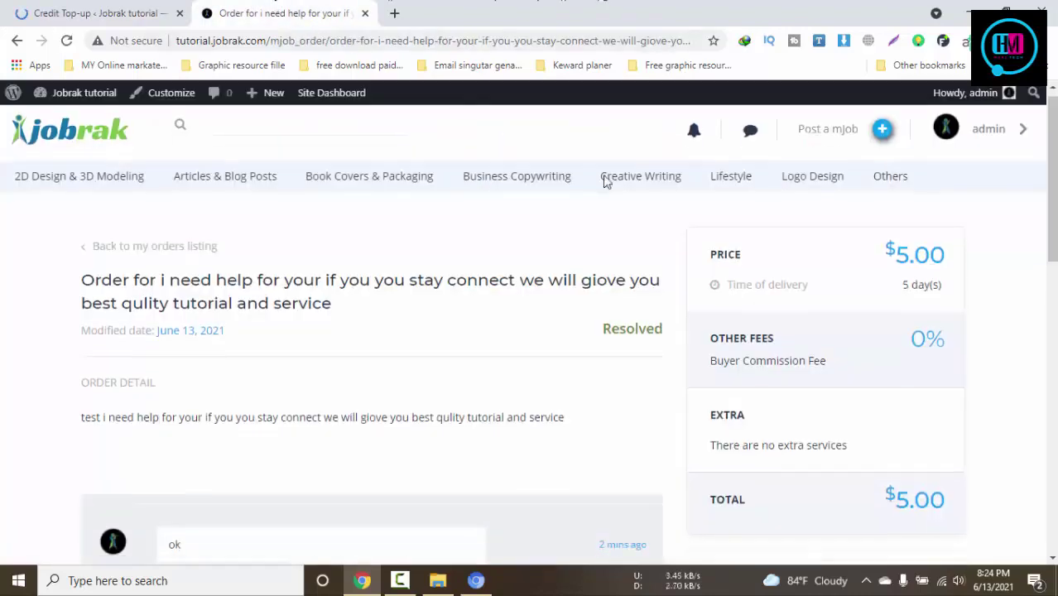
pyautogui.scroll(-5, 647, 191)
pyautogui.scroll(5, 647, 192)
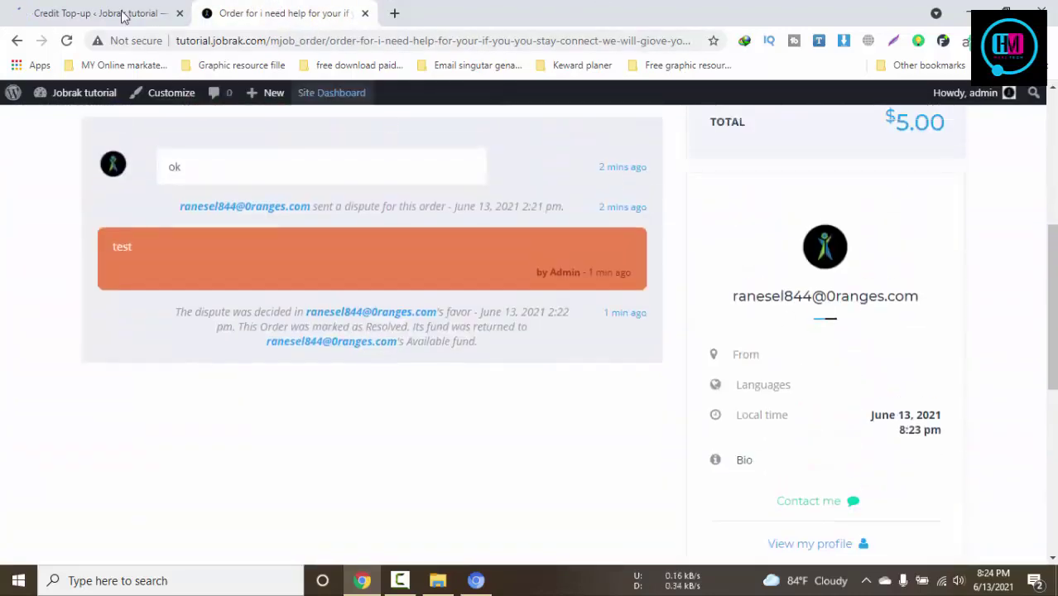
pyautogui.click(116, 8)
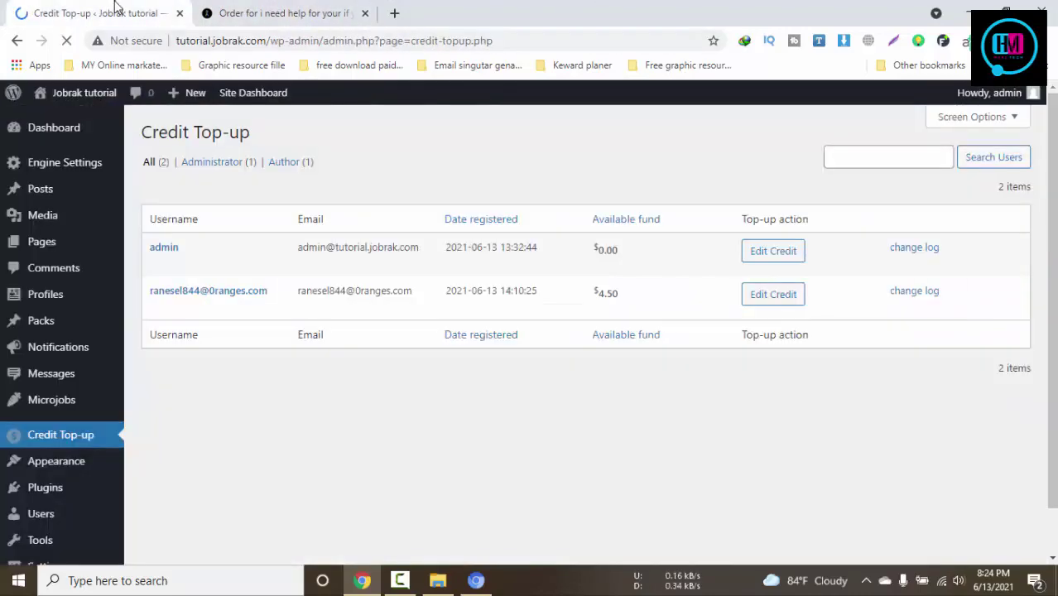
# Open the admin's Edit Credit form, choose Add fund, and focus the Amount and Message fields
pyautogui.click(782, 261)
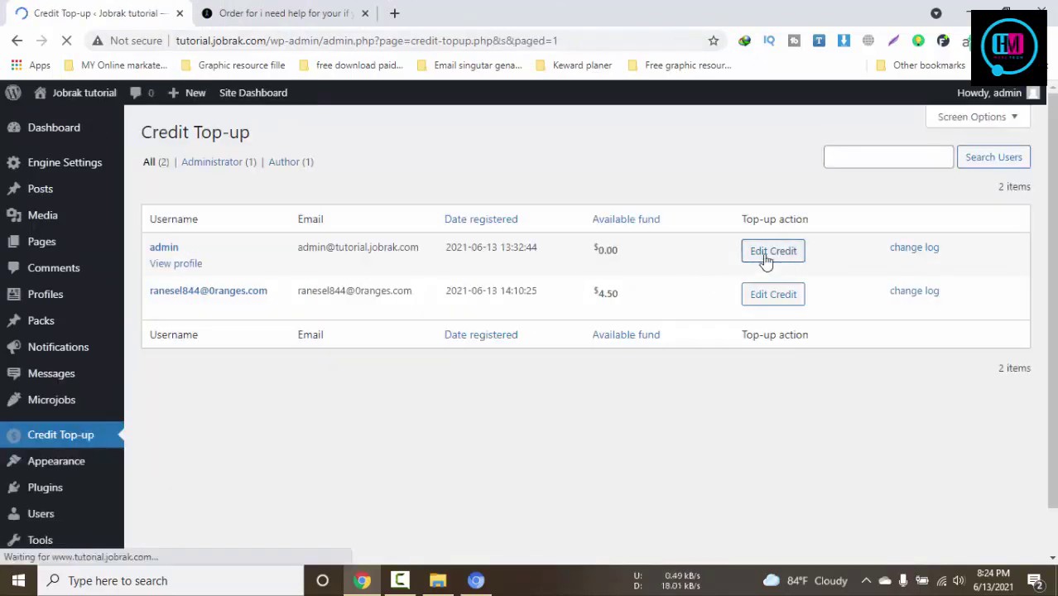
pyautogui.click(765, 260)
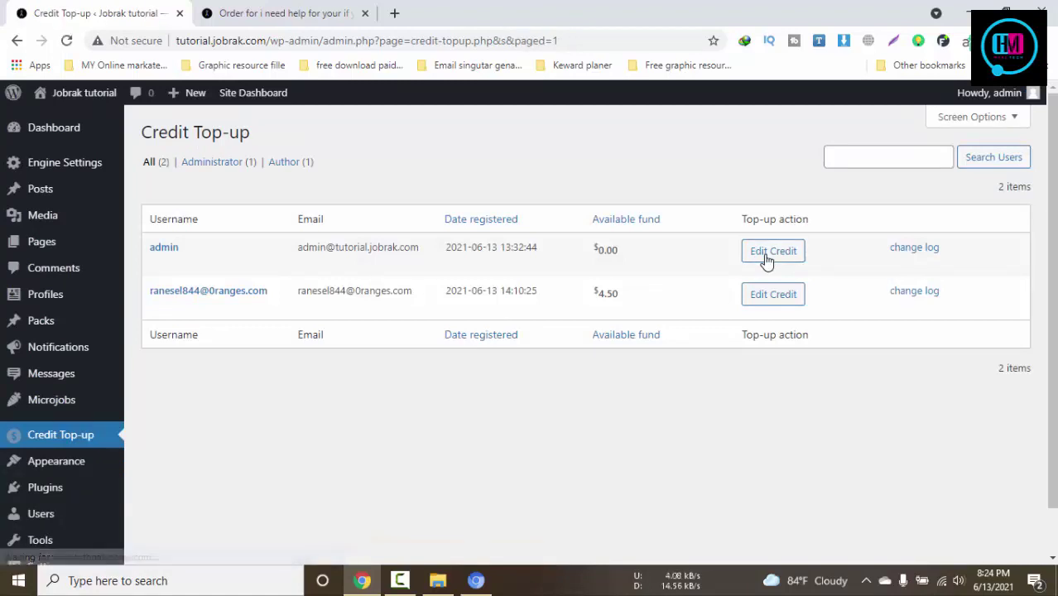
pyautogui.click(766, 260)
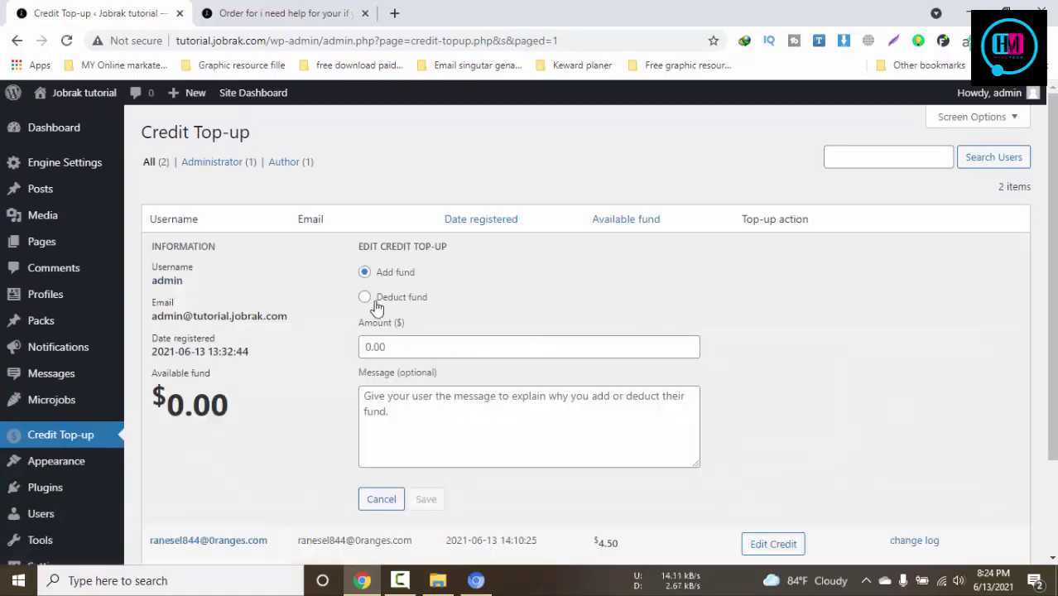
pyautogui.click(364, 272)
pyautogui.click(432, 346)
pyautogui.click(474, 412)
pyautogui.scroll(-2, 513, 418)
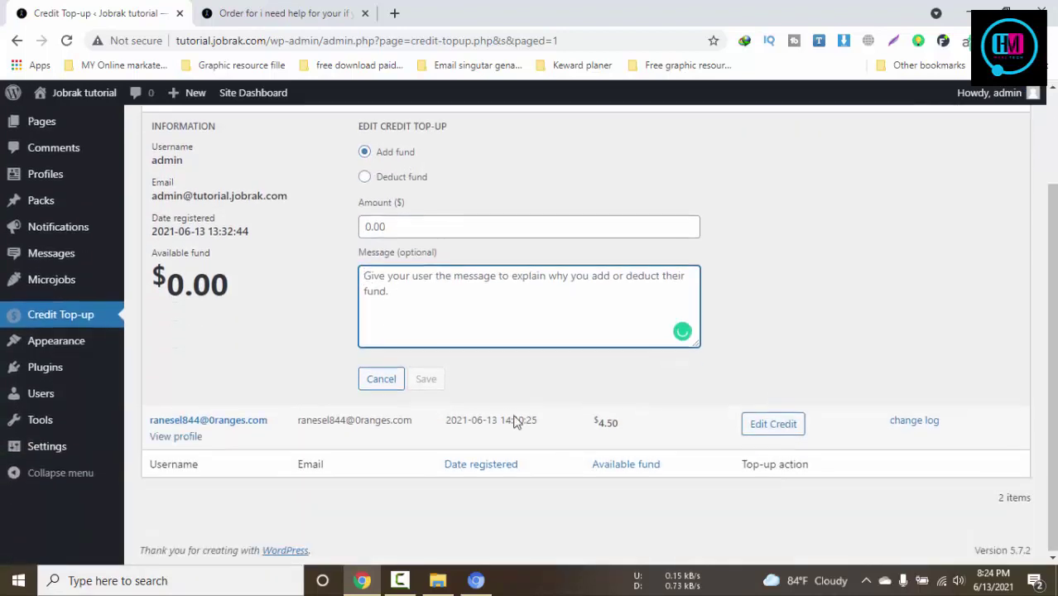
pyautogui.scroll(2, 728, 421)
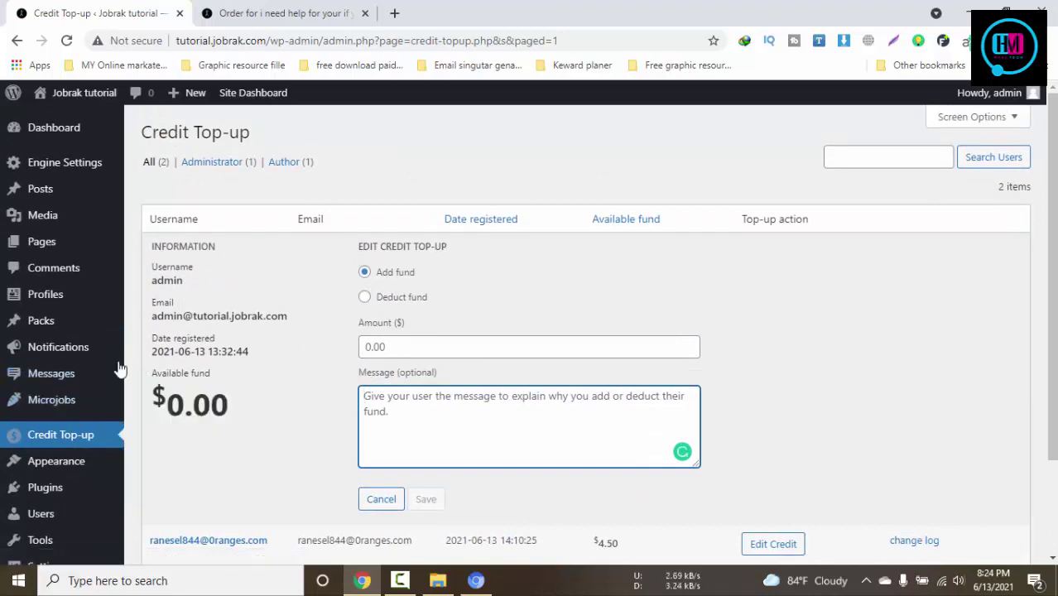
pyautogui.click(65, 369)
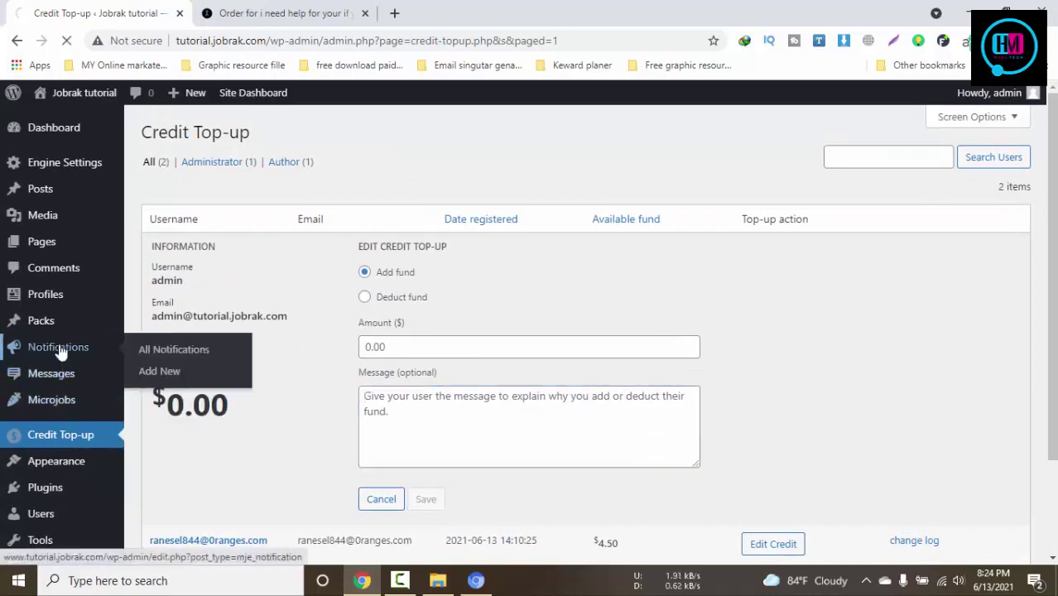
# Look through All Notifications (53 items), then go to Profiles > All Profiles
pyautogui.click(163, 361)
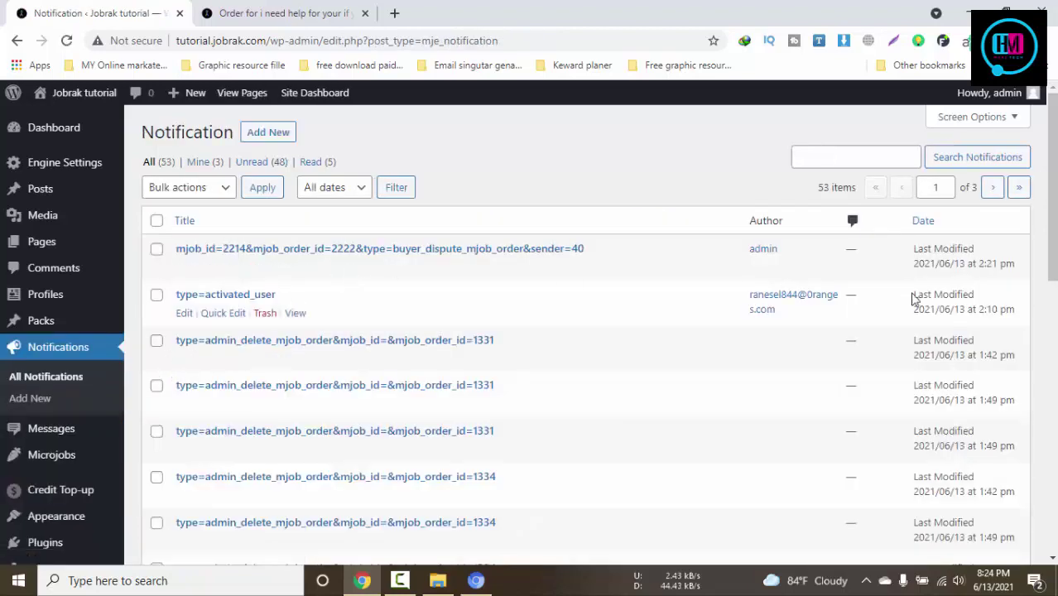
pyautogui.scroll(-10, 855, 342)
pyautogui.scroll(10, 725, 408)
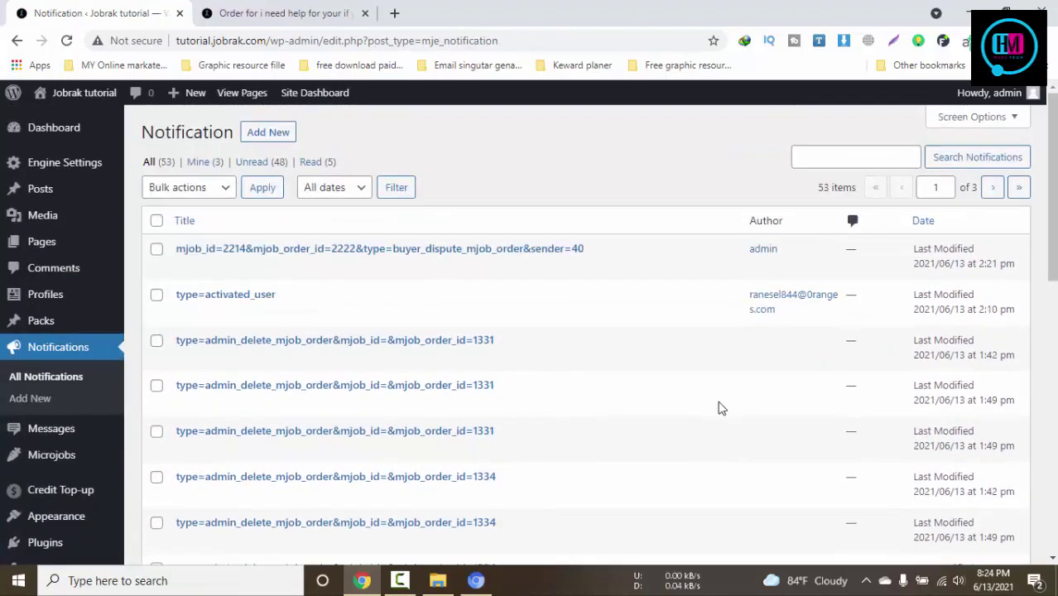
pyautogui.moveTo(56, 329)
pyautogui.moveTo(50, 303)
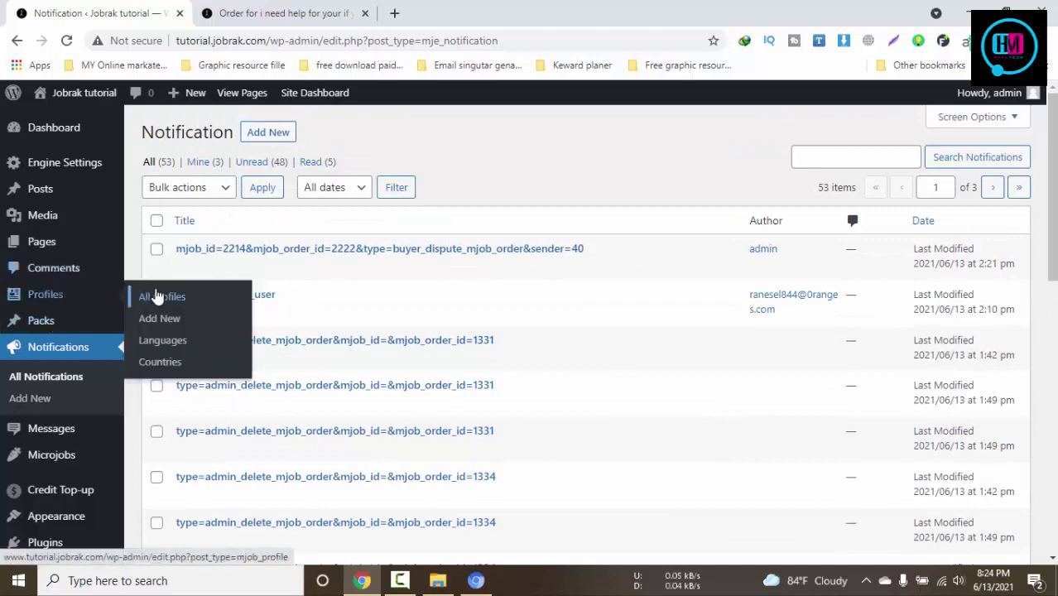
pyautogui.click(154, 295)
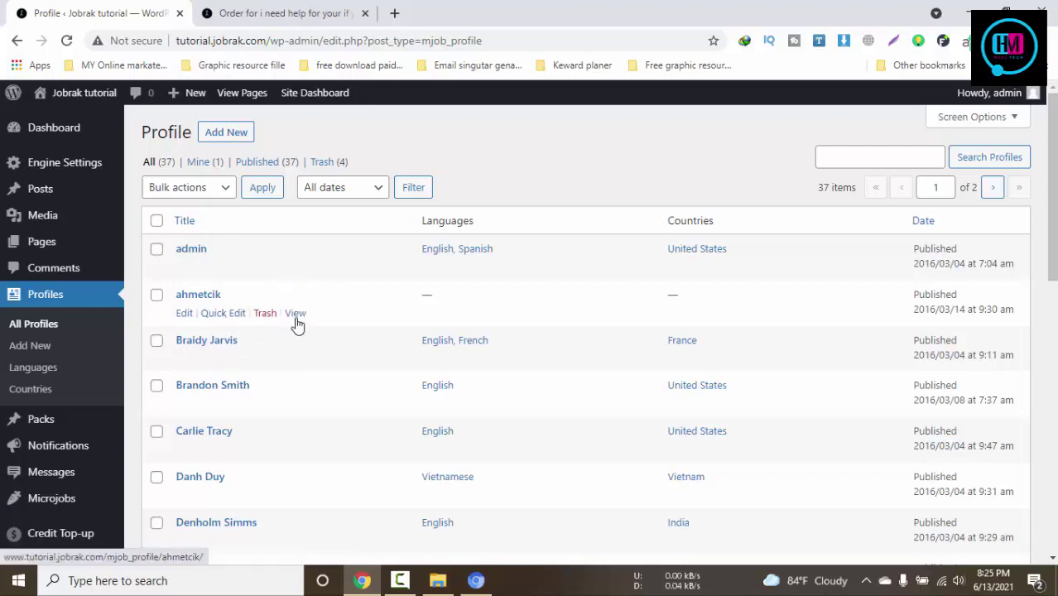
# Open the ahmetcik profile in a new tab, see it returns a 404, and close it
pyautogui.middleClick(296, 316)
pyautogui.click(232, 10)
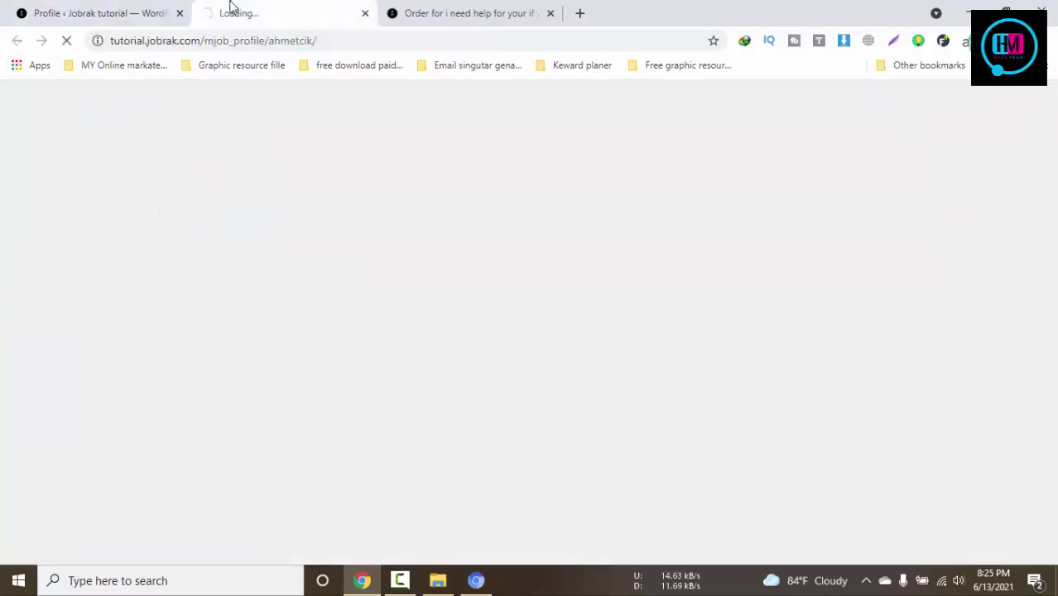
pyautogui.click(119, 9)
pyautogui.click(282, 10)
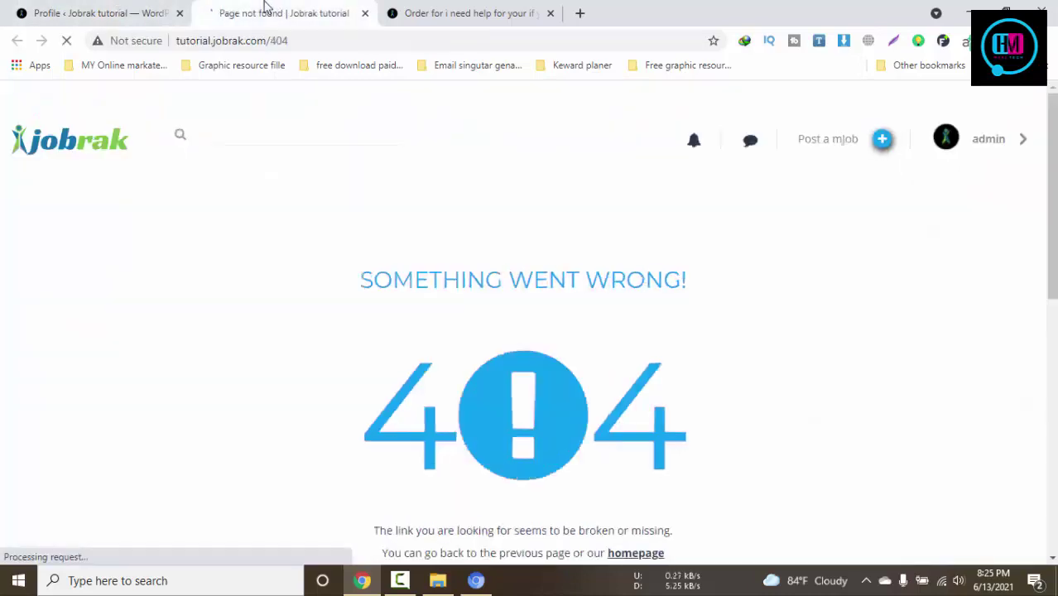
pyautogui.scroll(-8, 557, 356)
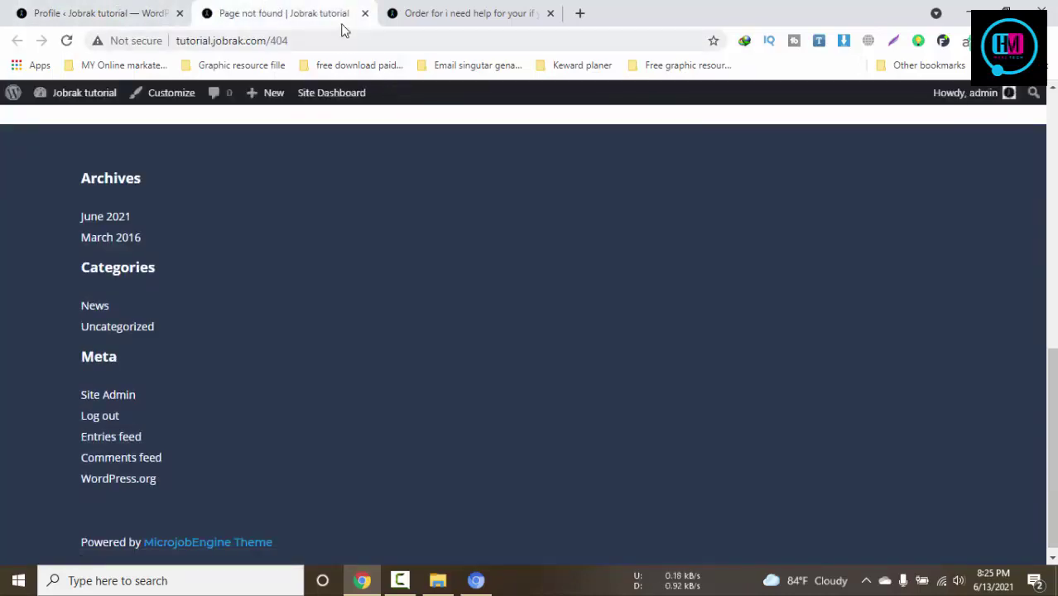
pyautogui.click(365, 14)
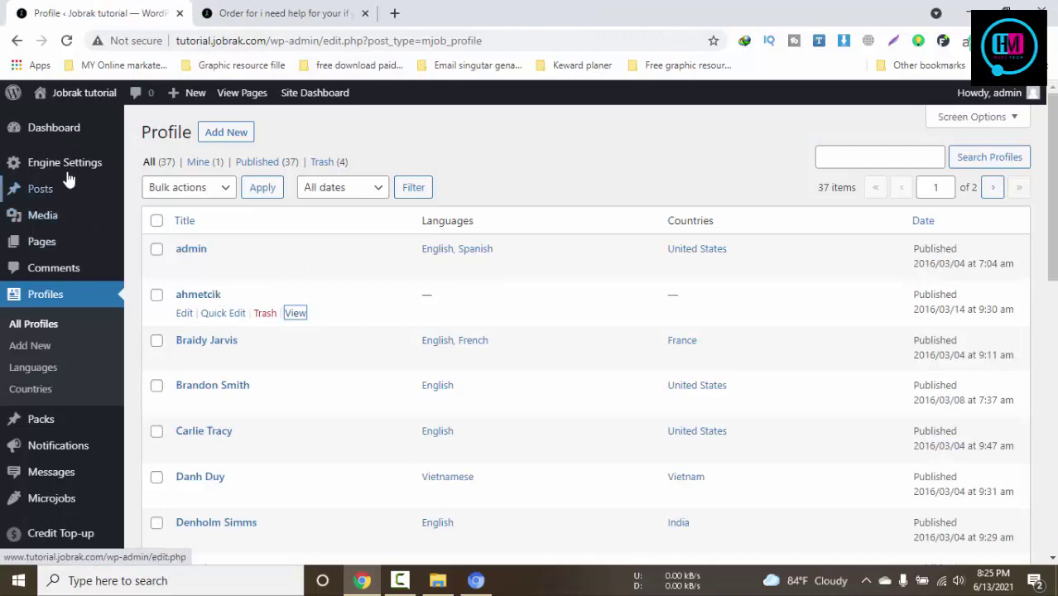
# Glance at the order page, then return to the profiles list
pyautogui.moveTo(66, 169)
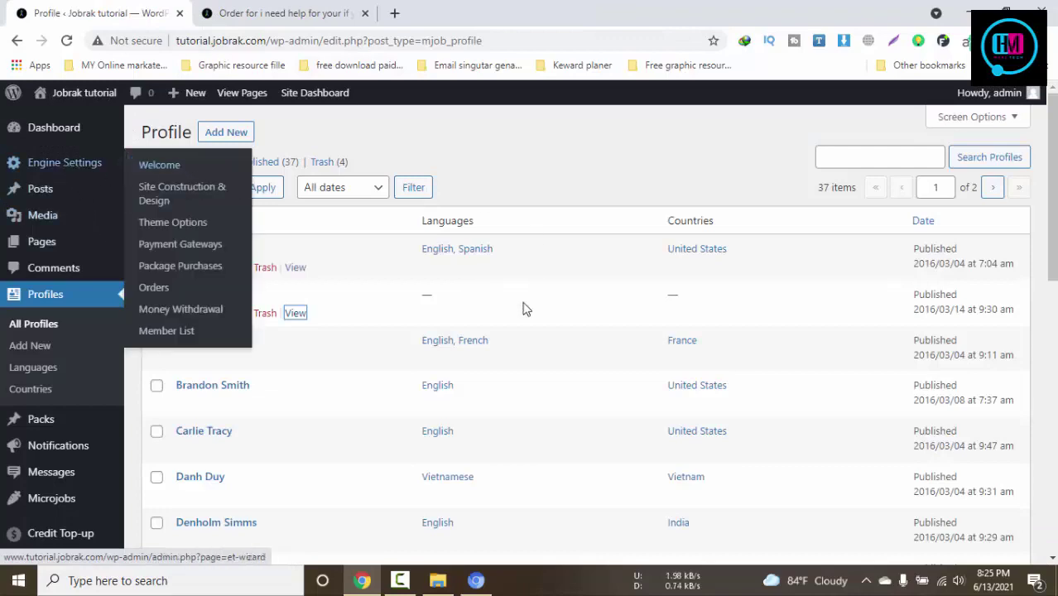
pyautogui.scroll(-10, 361, 371)
pyautogui.click(272, 4)
pyautogui.scroll(-10, 753, 555)
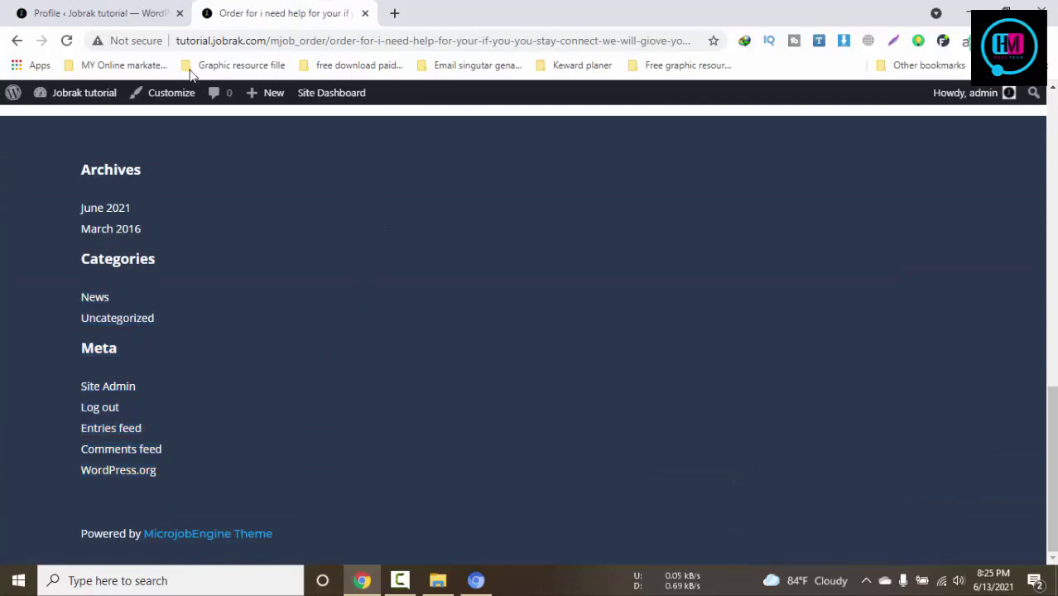
pyautogui.click(99, 13)
pyautogui.scroll(5, 175, 364)
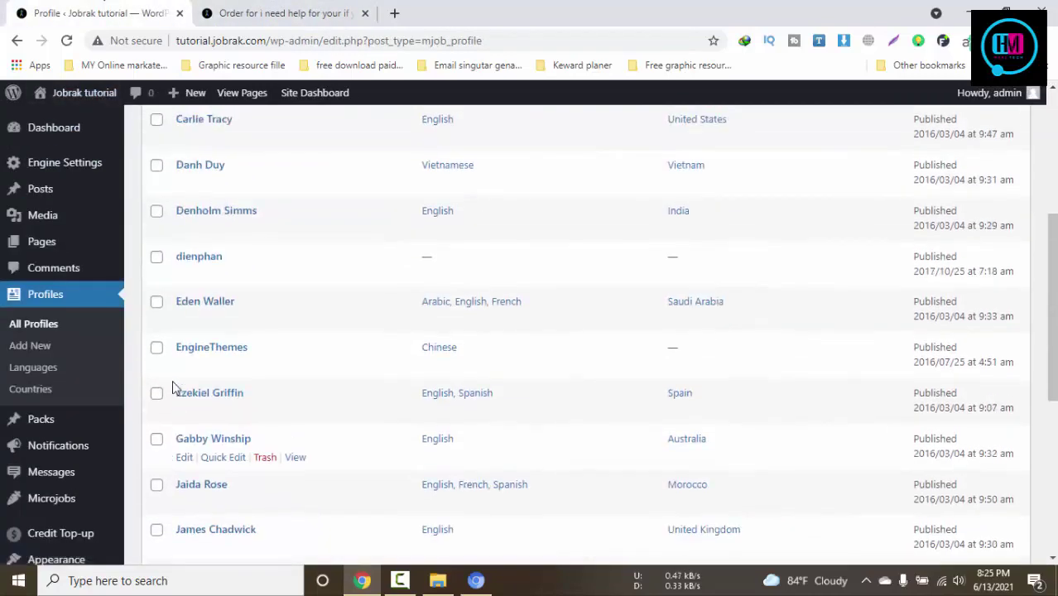
pyautogui.scroll(1, 174, 388)
# Load Appearance > Widgets, then view the order page's footer widgets
pyautogui.moveTo(47, 160)
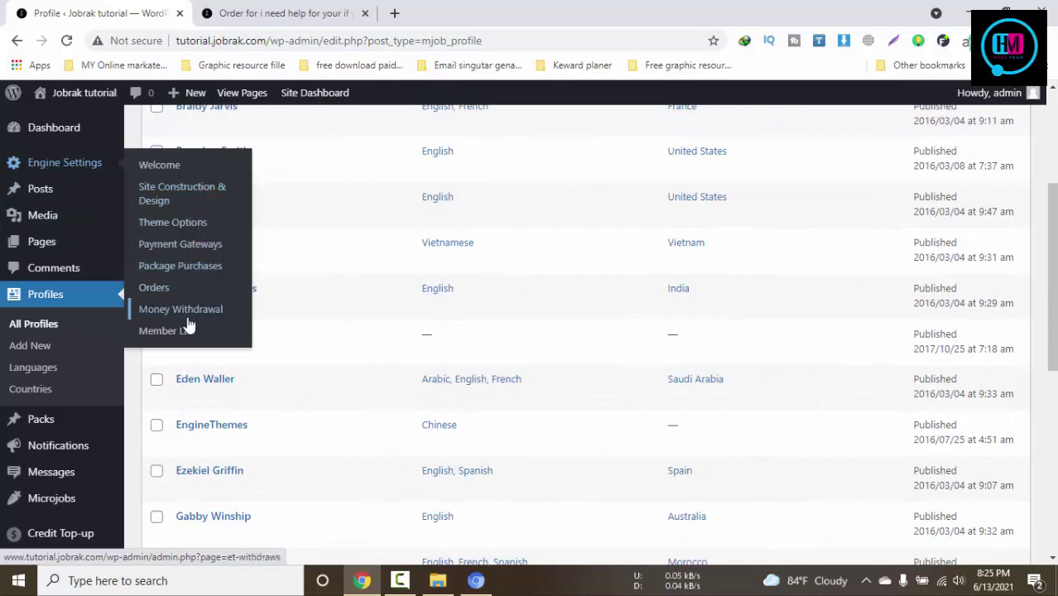
pyautogui.scroll(-3, 140, 331)
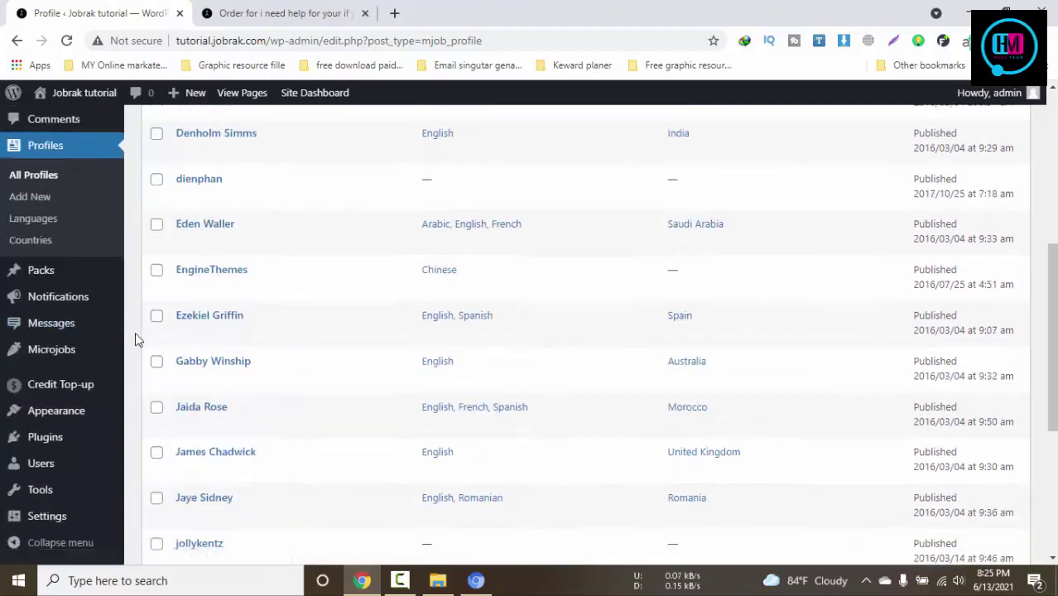
pyautogui.scroll(-2, 62, 497)
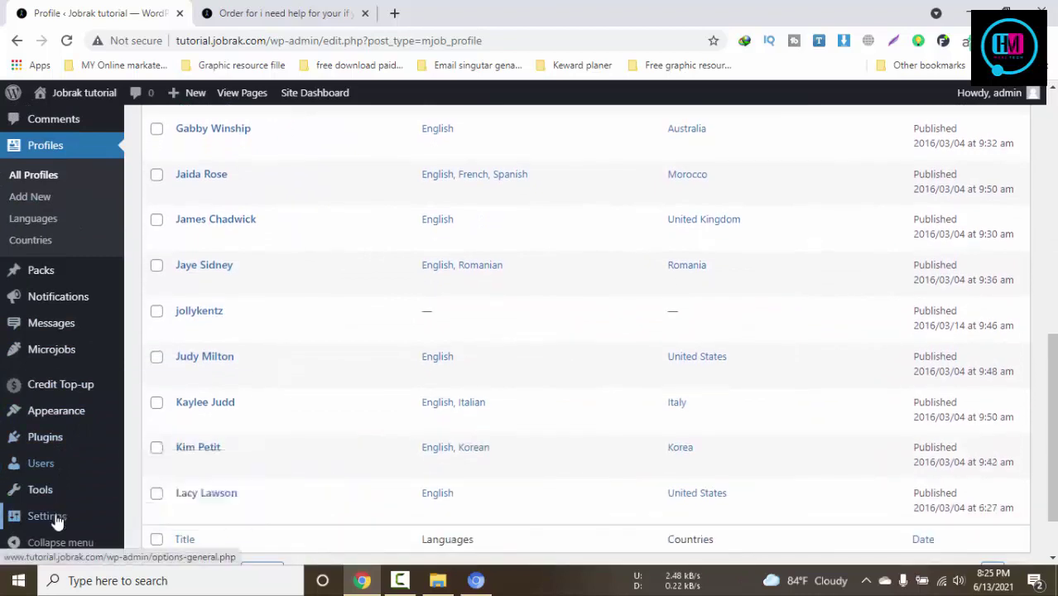
pyautogui.moveTo(55, 518)
pyautogui.moveTo(52, 419)
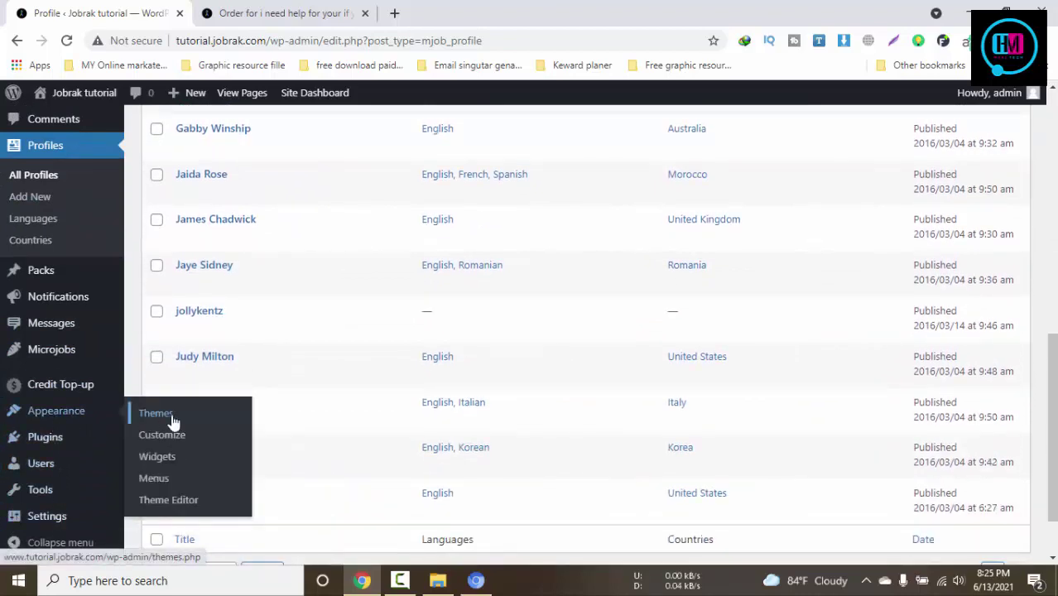
pyautogui.click(162, 460)
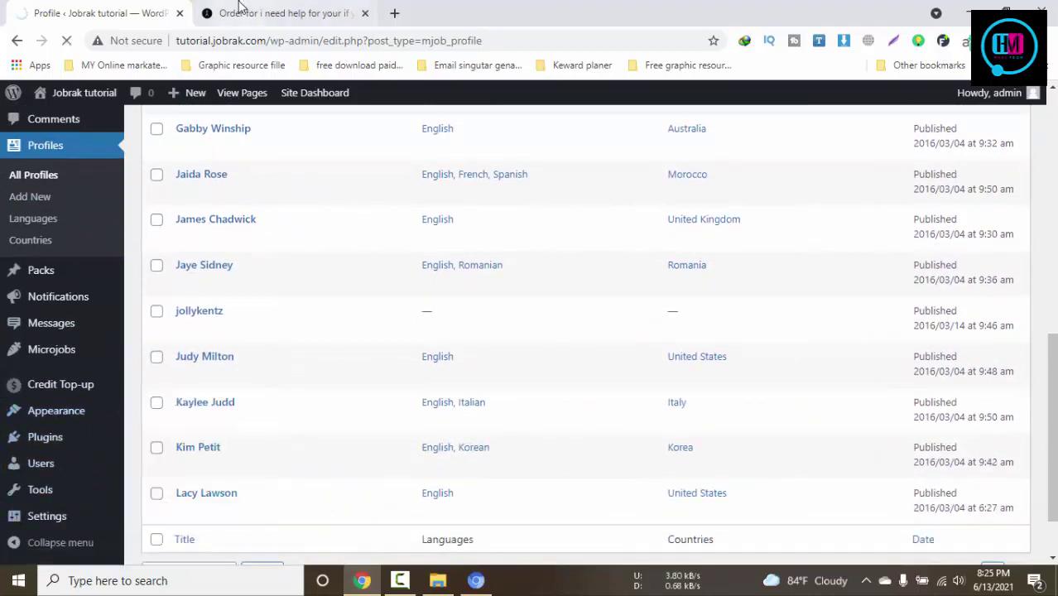
pyautogui.click(273, 14)
pyautogui.scroll(3, 442, 320)
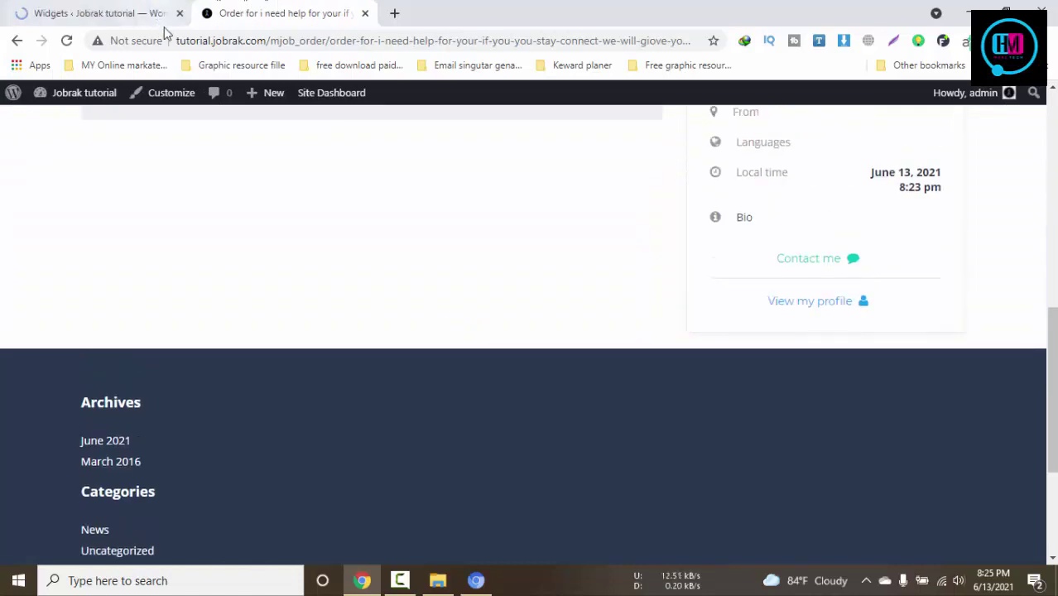
# Compare the order footer's March 2016 and Categories text with the Widgets admin page
pyautogui.scroll(1, 491, 399)
pyautogui.scroll(-1, 491, 400)
pyautogui.moveTo(265, 427); pyautogui.dragTo(161, 496)
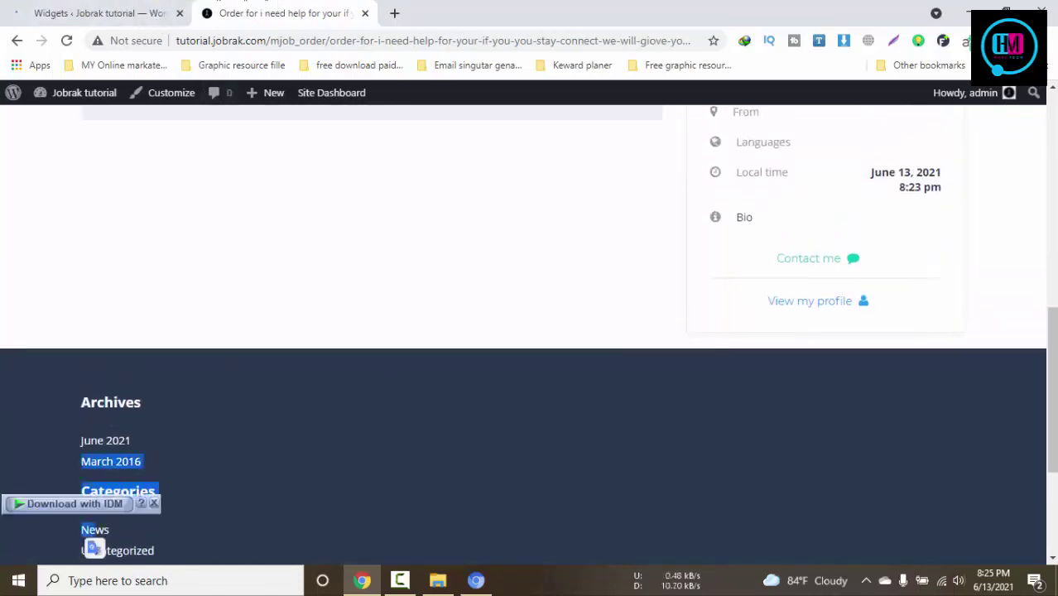
pyautogui.click(104, 13)
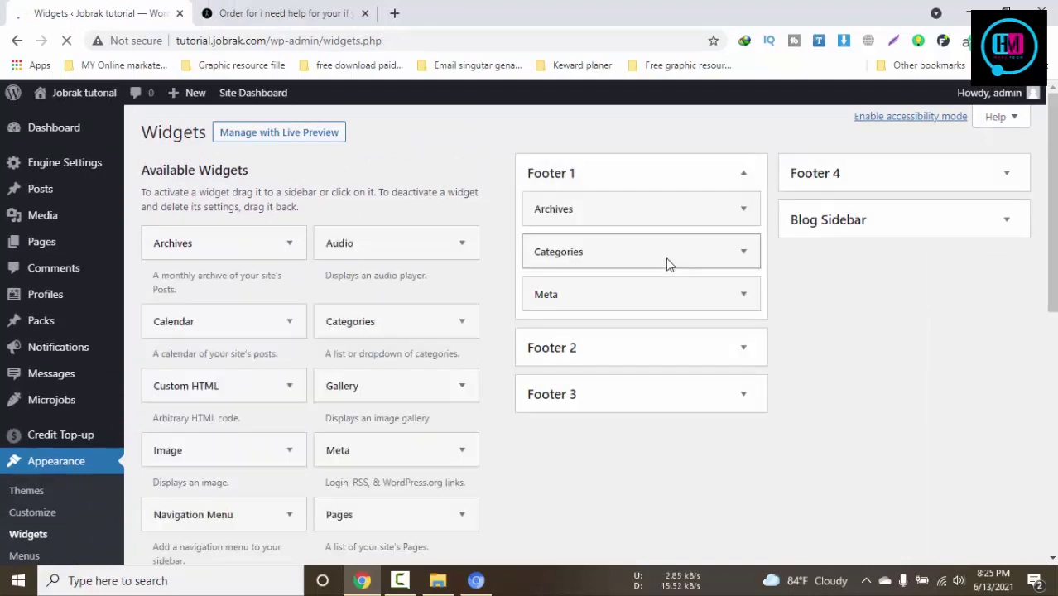
pyautogui.click(286, 13)
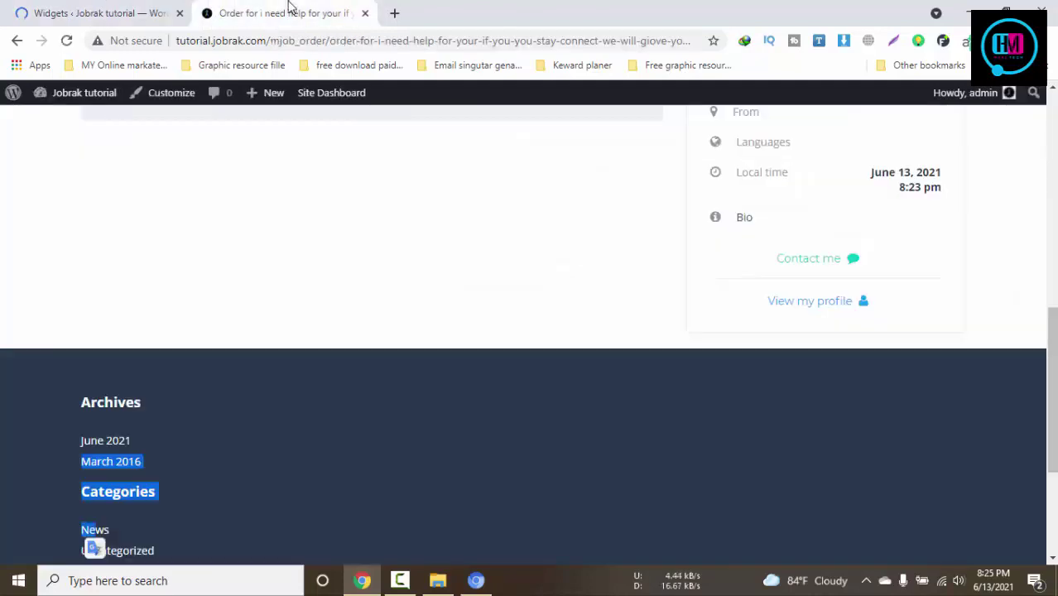
pyautogui.scroll(-1, 556, 474)
pyautogui.click(200, 317)
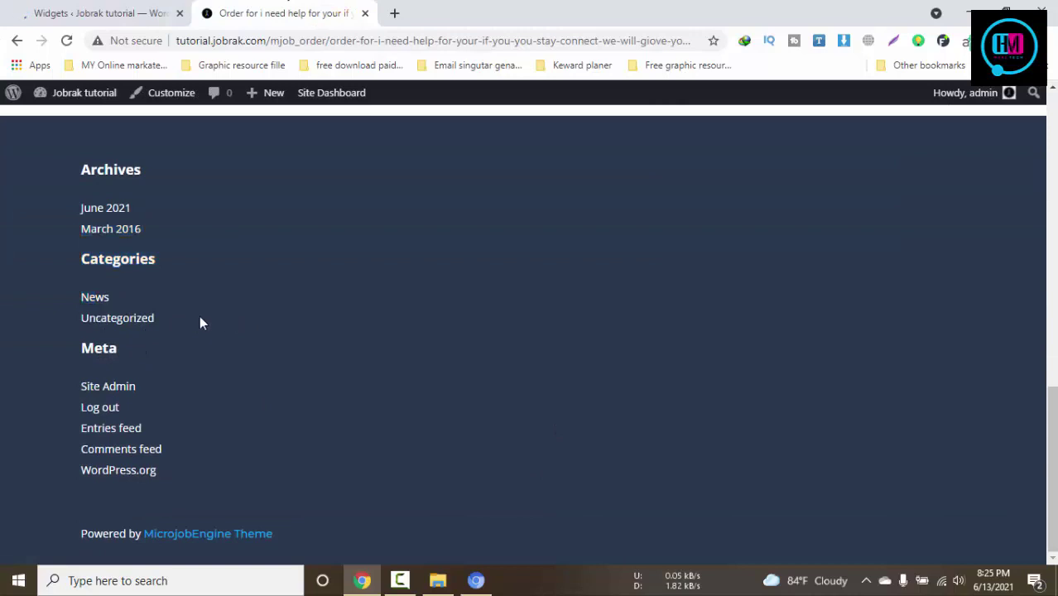
pyautogui.moveTo(166, 286); pyautogui.dragTo(137, 296)
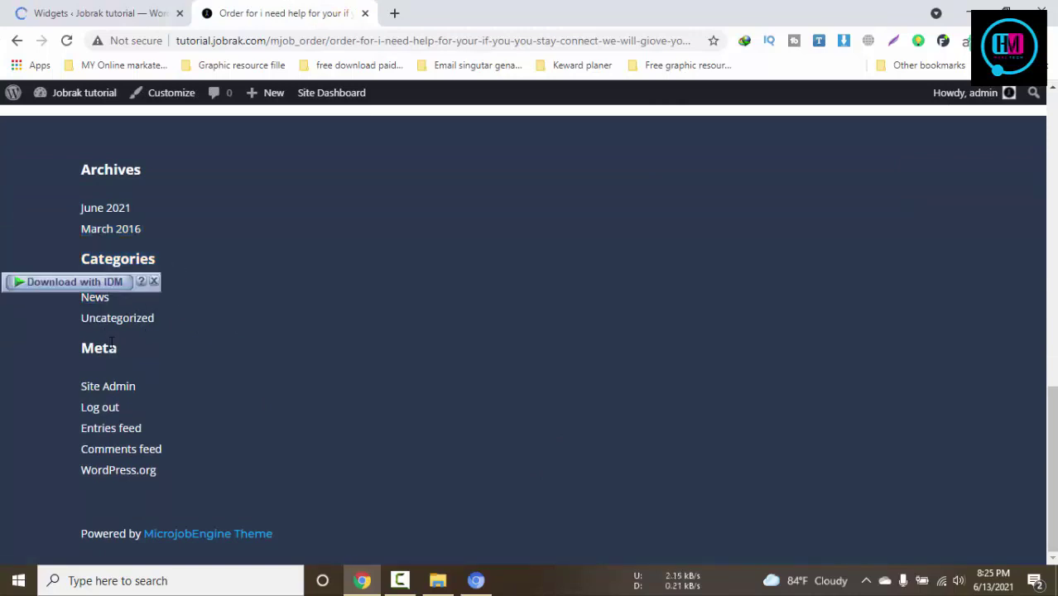
# Match the footer's Categories and Meta headings to Footer 1, then expand its Categories widget
pyautogui.click(113, 6)
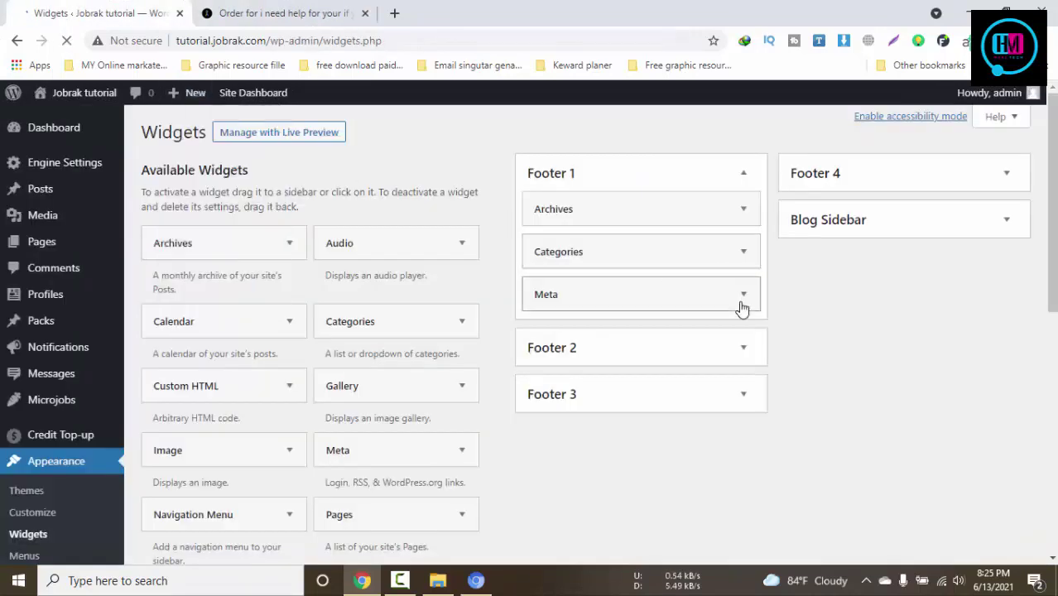
pyautogui.click(248, 10)
pyautogui.hotkey('ctrl', 'shift', 'Tab')
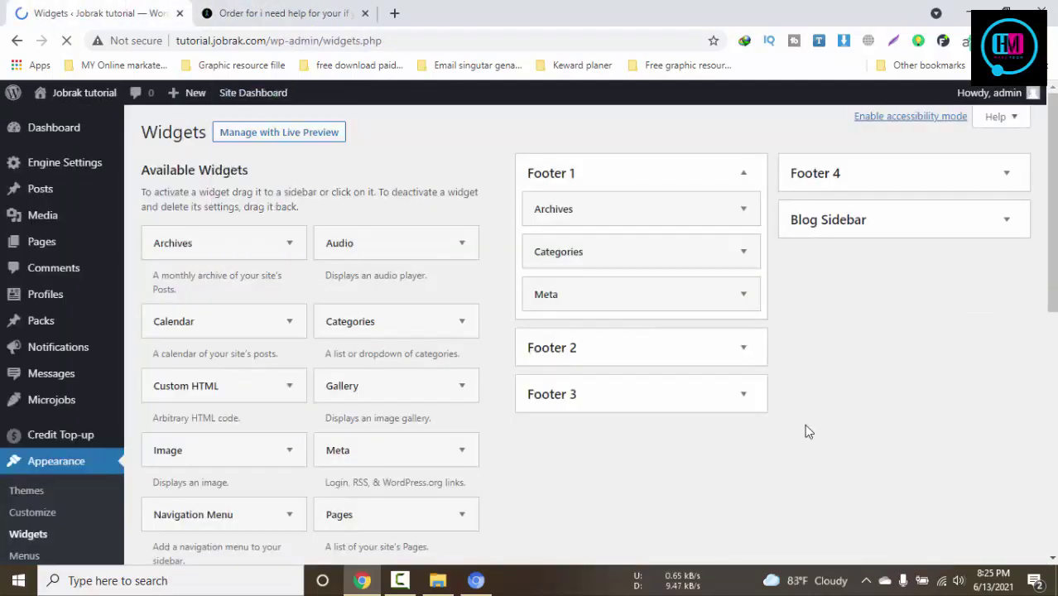
pyautogui.click(255, 11)
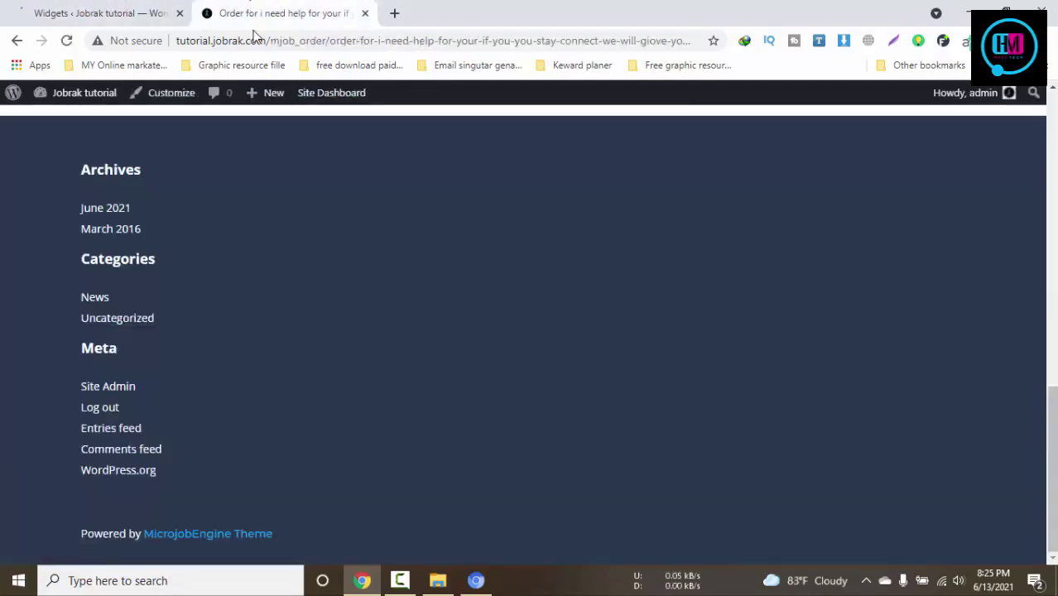
pyautogui.doubleClick(105, 258)
pyautogui.moveTo(184, 330); pyautogui.dragTo(48, 338)
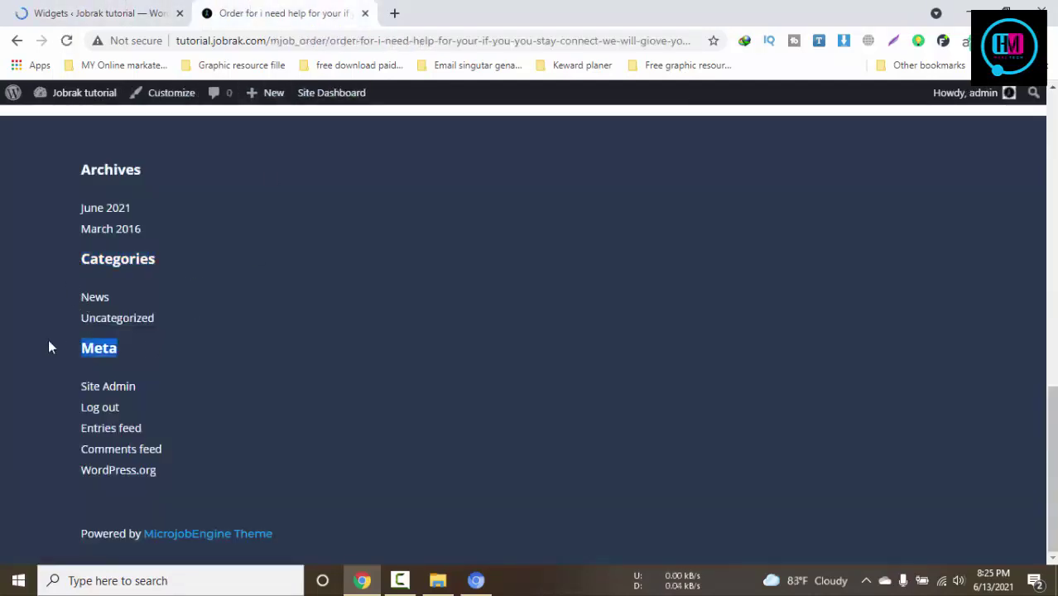
pyautogui.hotkey('ctrl', 'shift', 'Tab')
pyautogui.click(742, 252)
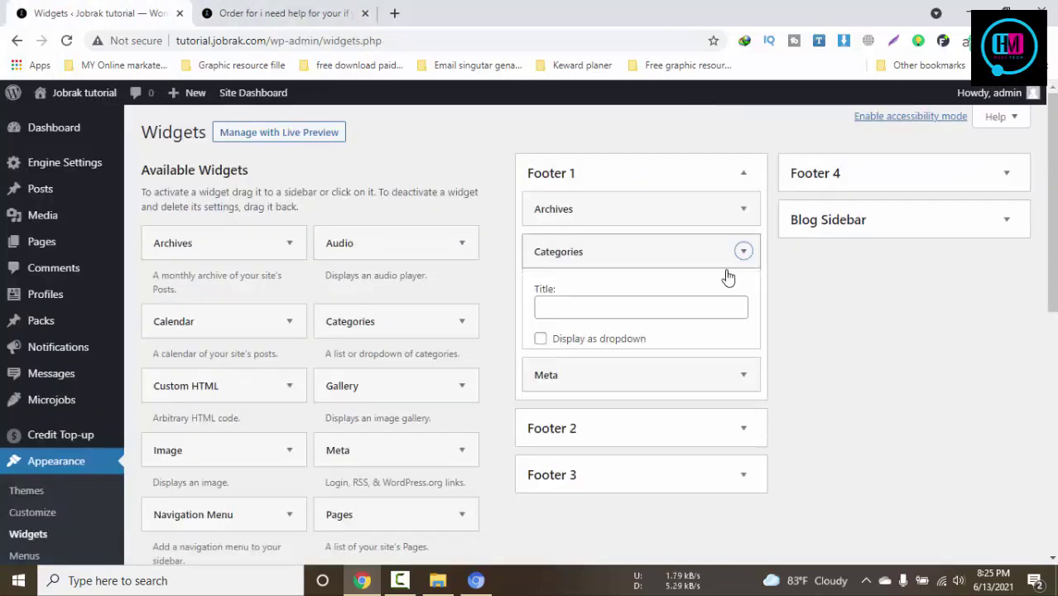
# Delete Categories and Meta from Footer 1 and add a Categories widget to Footer 2
pyautogui.click(548, 397)
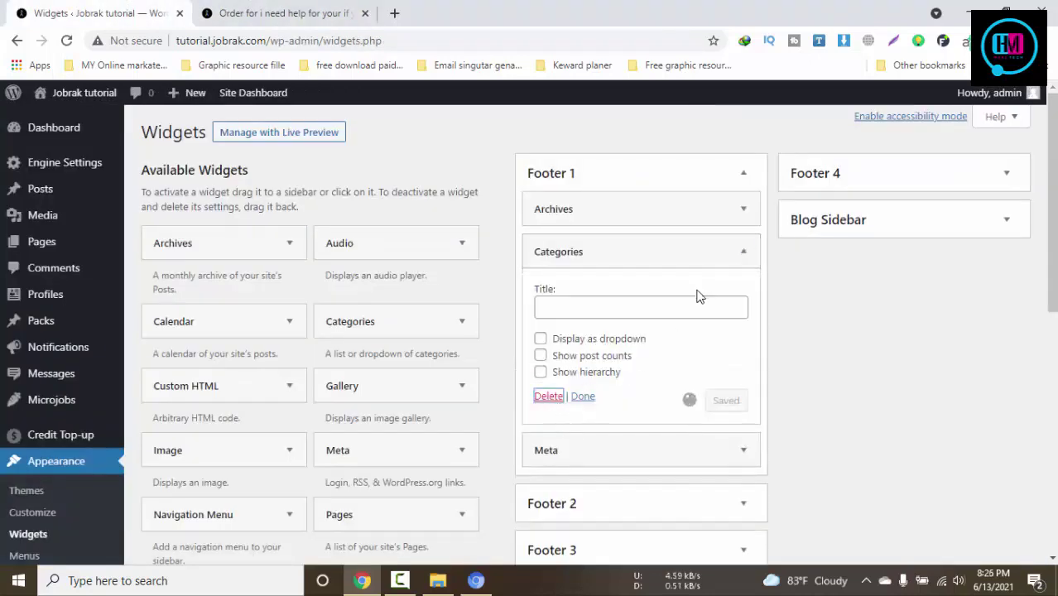
pyautogui.click(744, 254)
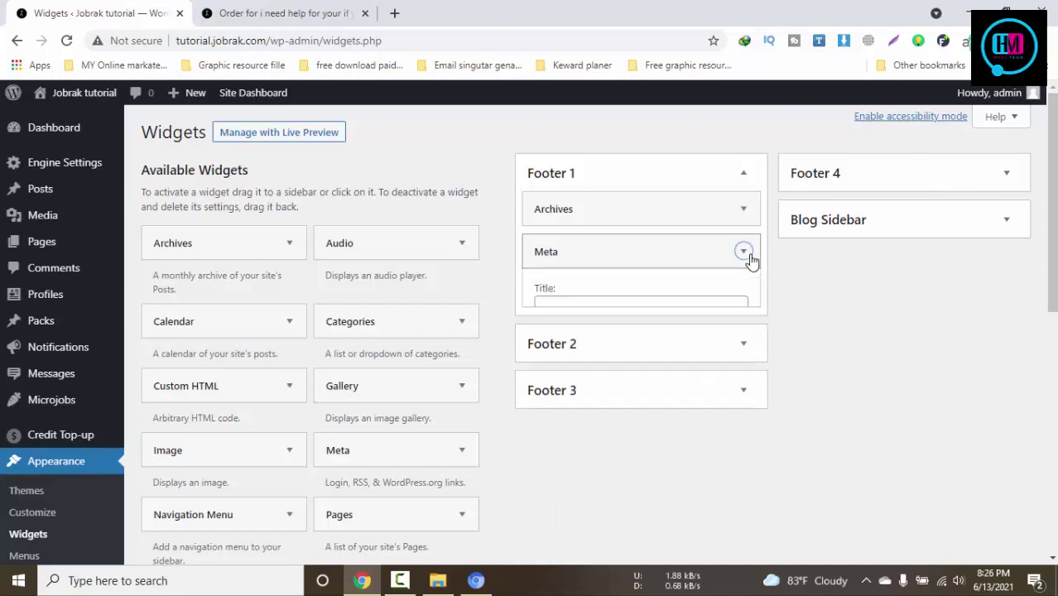
pyautogui.click(549, 338)
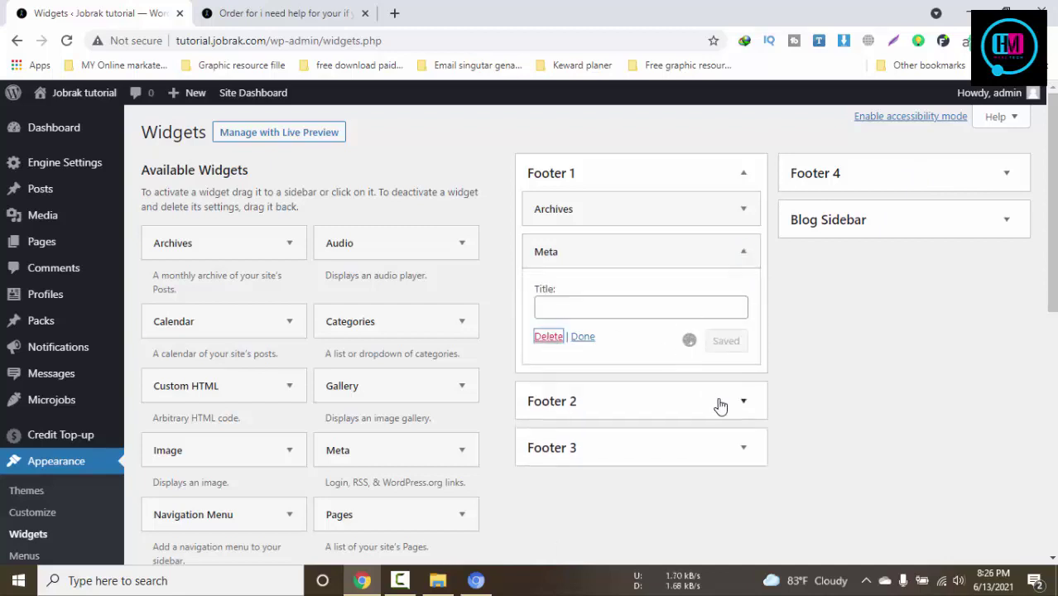
pyautogui.click(744, 285)
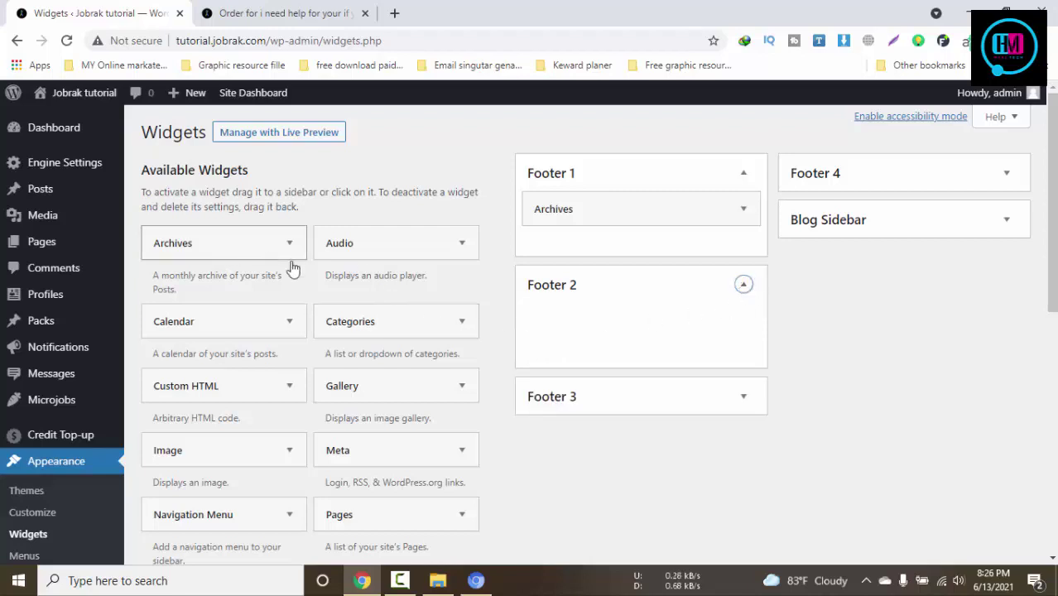
pyautogui.moveTo(385, 329); pyautogui.dragTo(629, 332)
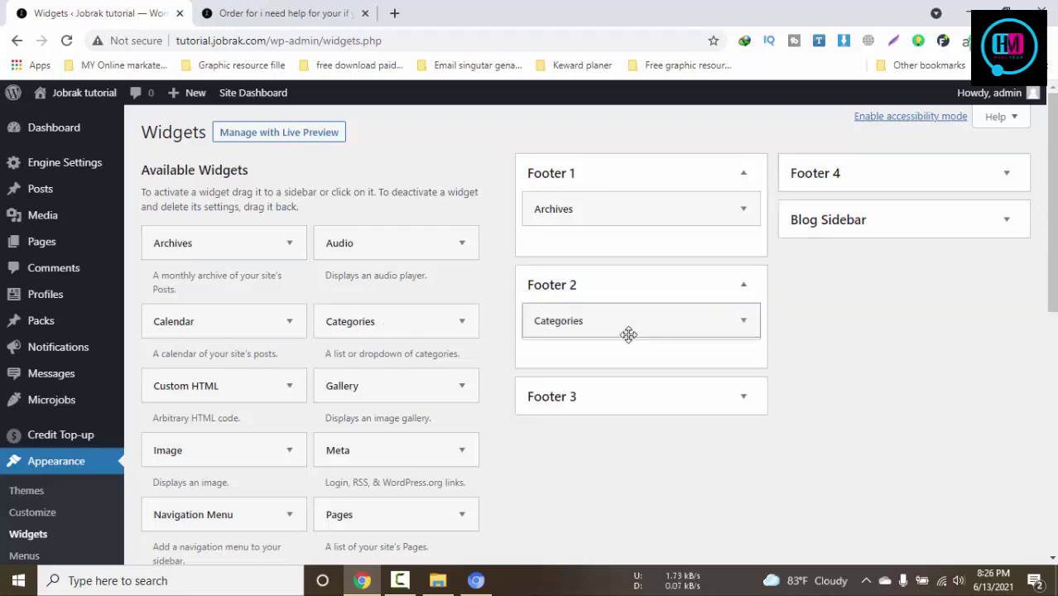
pyautogui.click(744, 287)
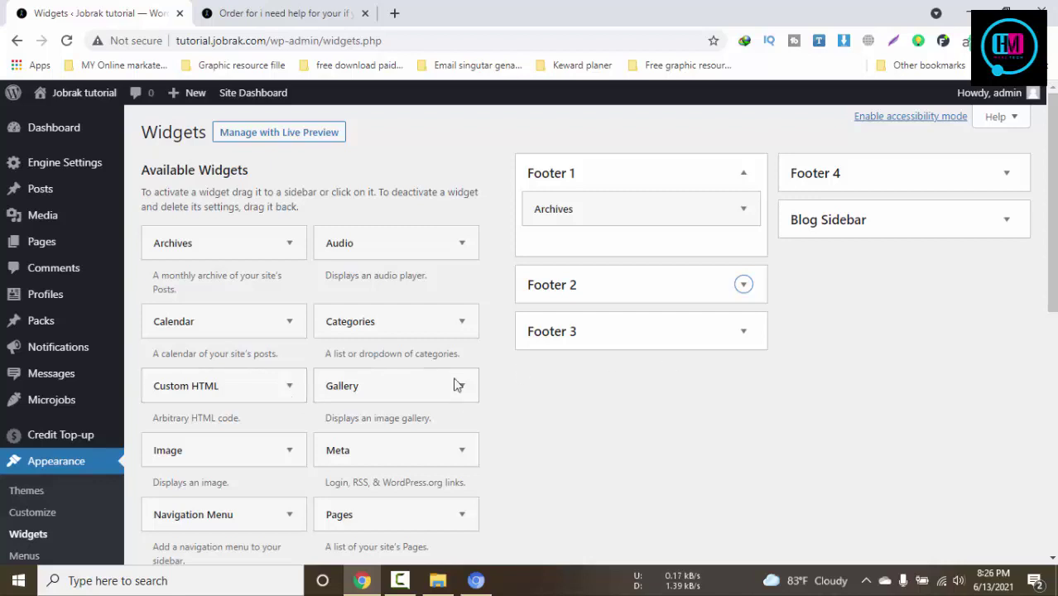
# Add a Calendar widget to Footer 3
pyautogui.moveTo(255, 392)
pyautogui.mouseDown()
pyautogui.moveTo(299, 394)
pyautogui.moveTo(268, 398)
pyautogui.mouseUp()
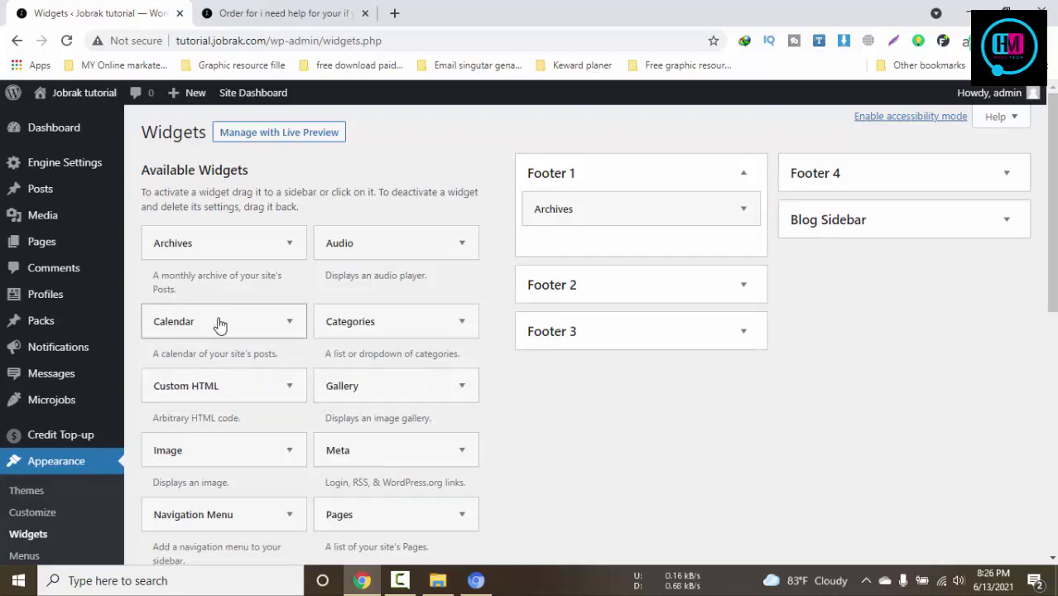
pyautogui.moveTo(219, 326); pyautogui.dragTo(613, 350)
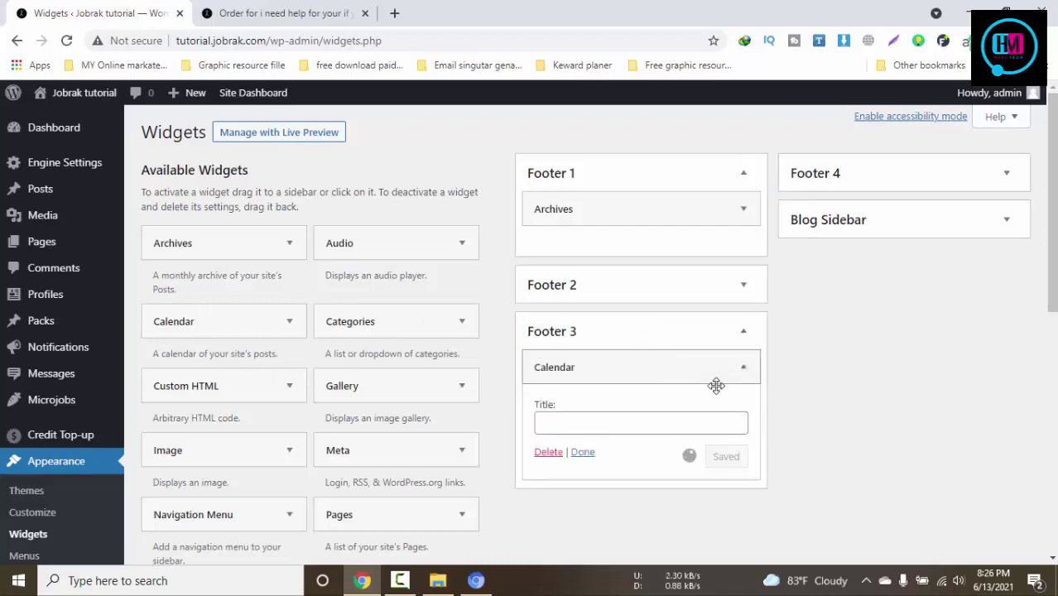
pyautogui.click(580, 449)
pyautogui.scroll(-2, 423, 406)
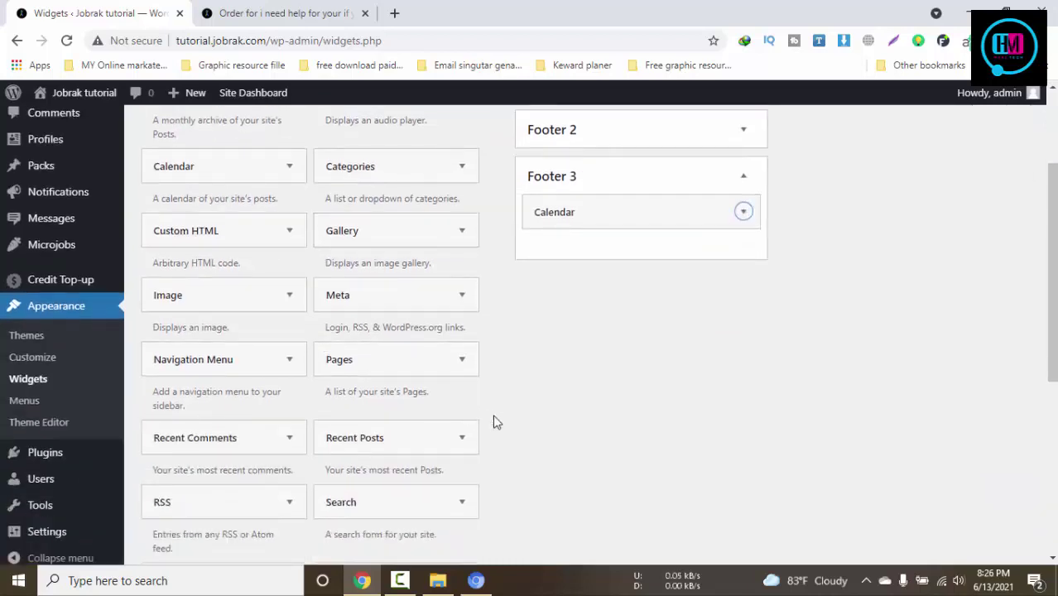
pyautogui.scroll(1, 405, 457)
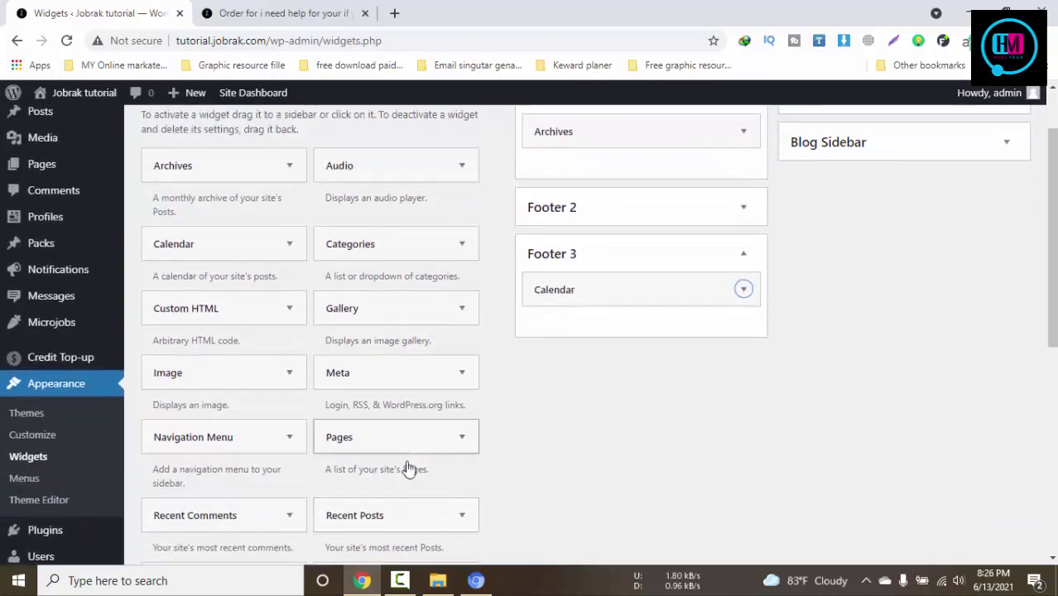
# Put Video and a Categories widget with post counts in Footer 4, and save
pyautogui.scroll(-3, 528, 476)
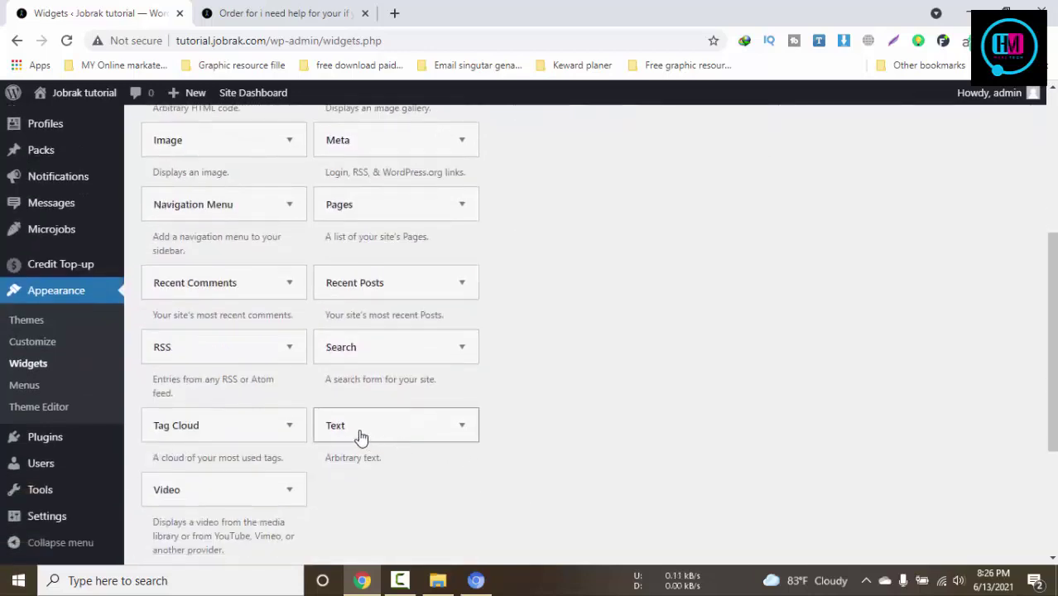
pyautogui.moveTo(239, 487); pyautogui.dragTo(882, 186)
pyautogui.scroll(2, 737, 432)
pyautogui.scroll(2, 736, 432)
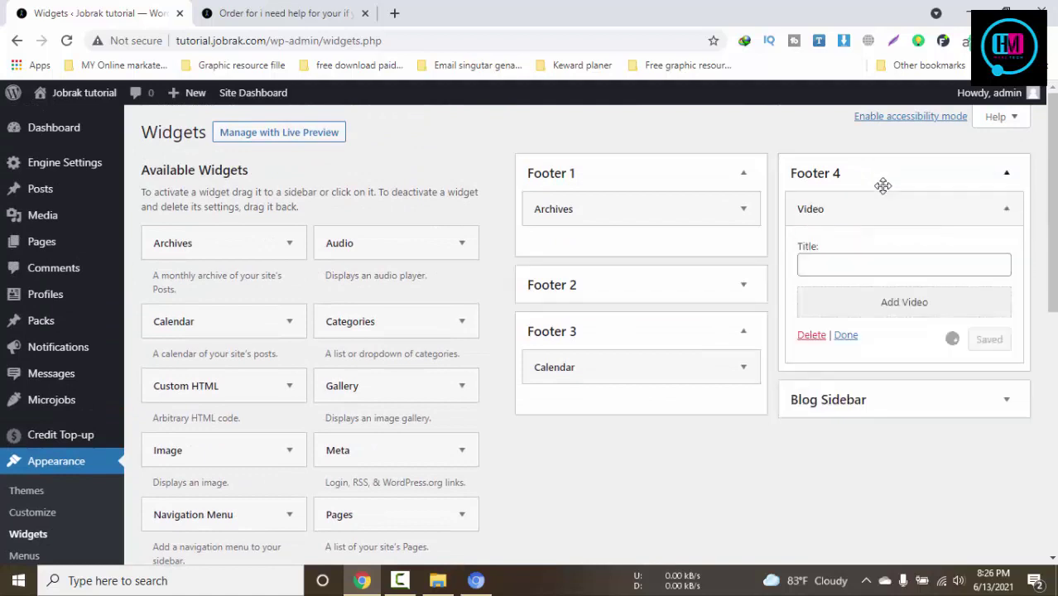
pyautogui.click(845, 336)
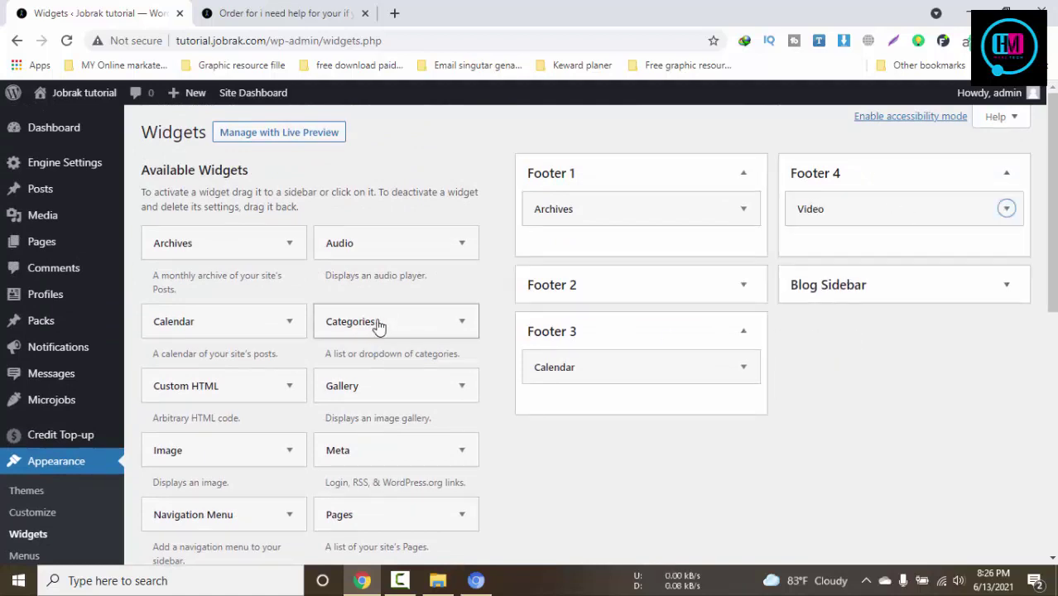
pyautogui.moveTo(376, 325); pyautogui.dragTo(869, 250)
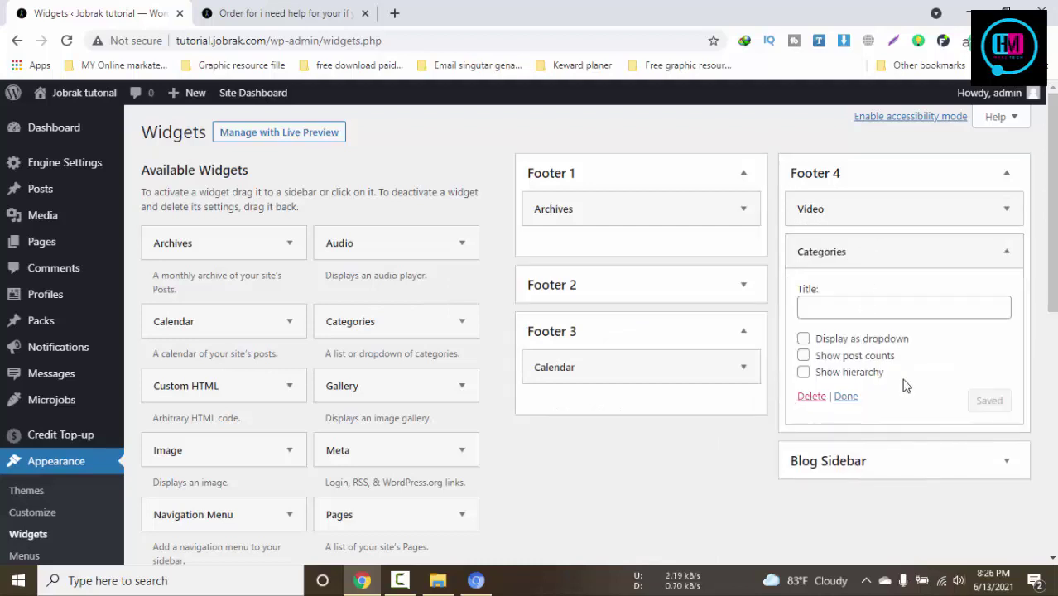
pyautogui.click(803, 356)
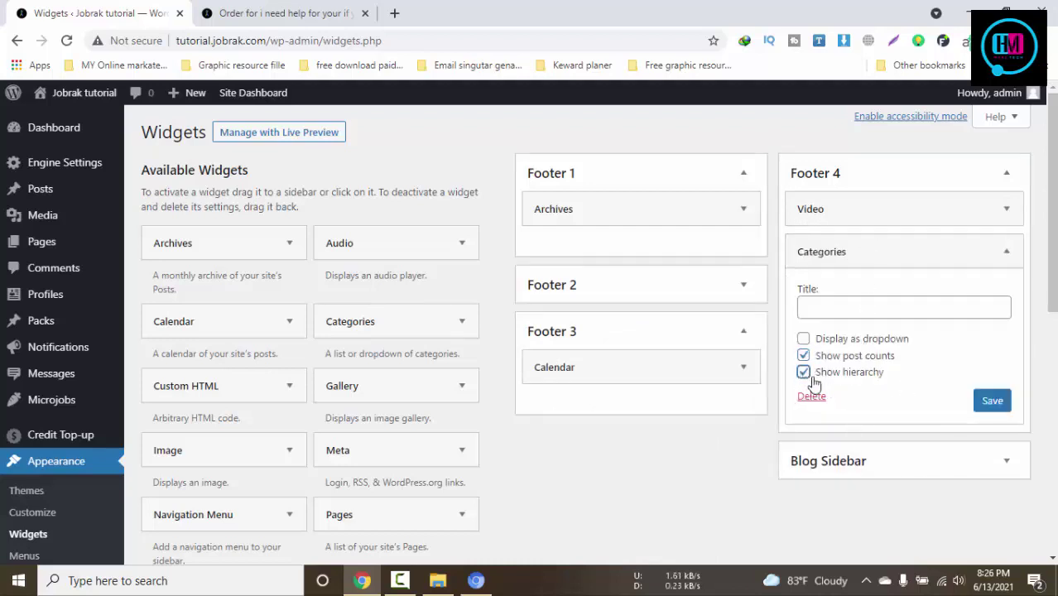
pyautogui.click(992, 400)
pyautogui.click(276, 10)
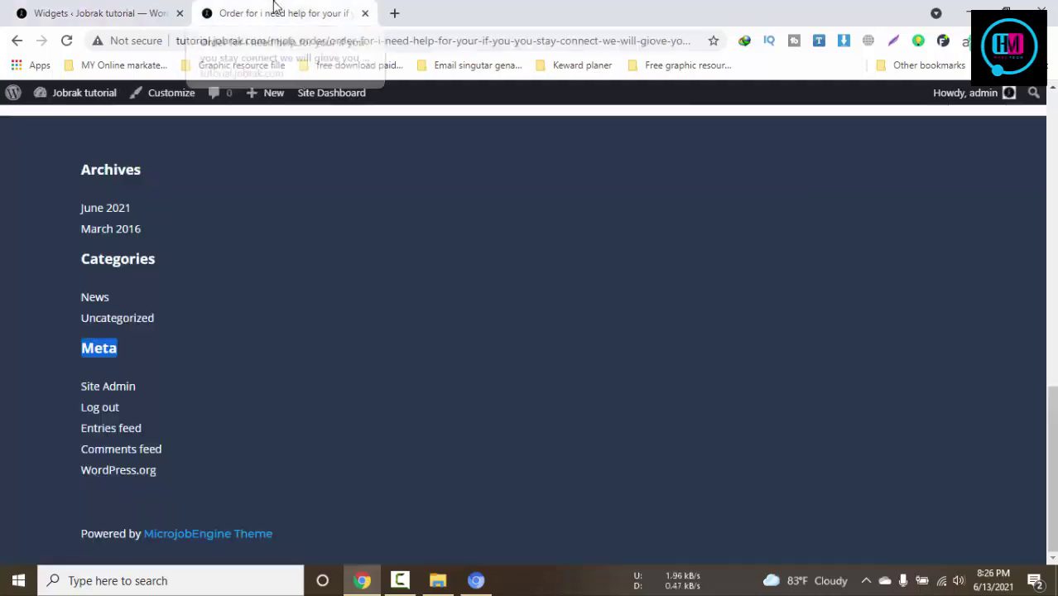
# Reload the order page with F5 and review its new four-column footer
pyautogui.press('F5')
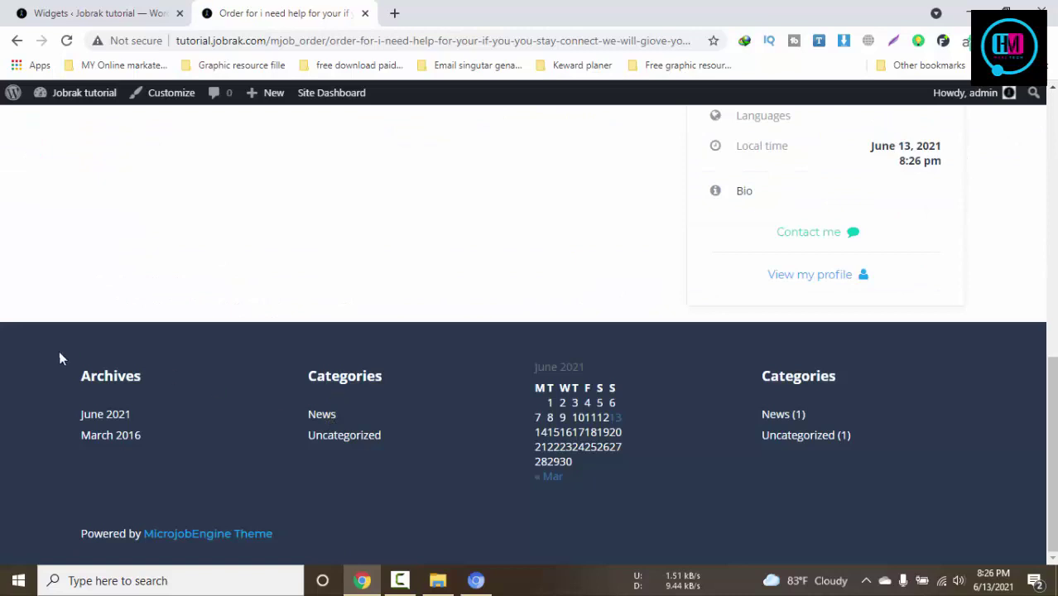
pyautogui.moveTo(59, 350); pyautogui.dragTo(831, 460)
pyautogui.click(900, 455)
pyautogui.moveTo(315, 511); pyautogui.dragTo(71, 538)
pyautogui.click(71, 538)
# Cross-check Footer 3's Calendar and Footer 2's Categories on the Widgets page, then scroll the order page to its top
pyautogui.click(100, 13)
pyautogui.scroll(-3, 524, 284)
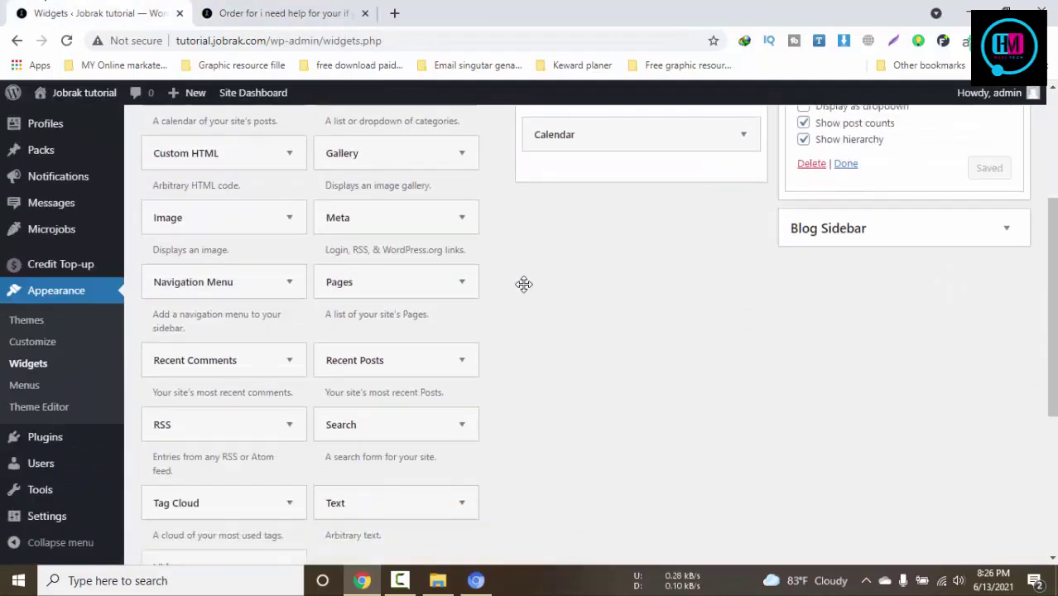
pyautogui.scroll(-1, 524, 291)
pyautogui.scroll(1, 874, 392)
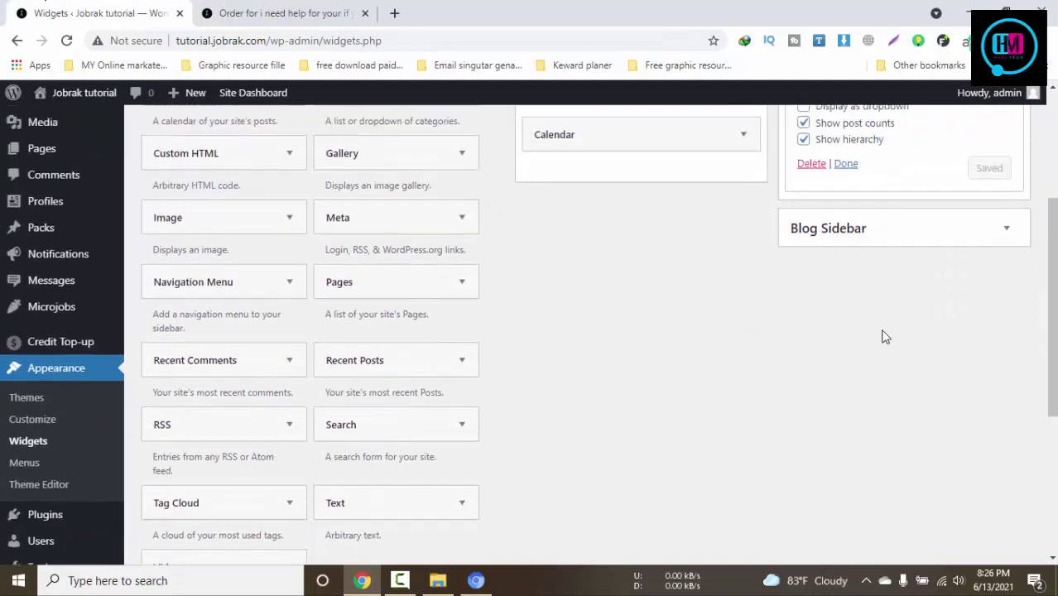
pyautogui.click(889, 236)
pyautogui.click(889, 236)
pyautogui.scroll(2, 503, 345)
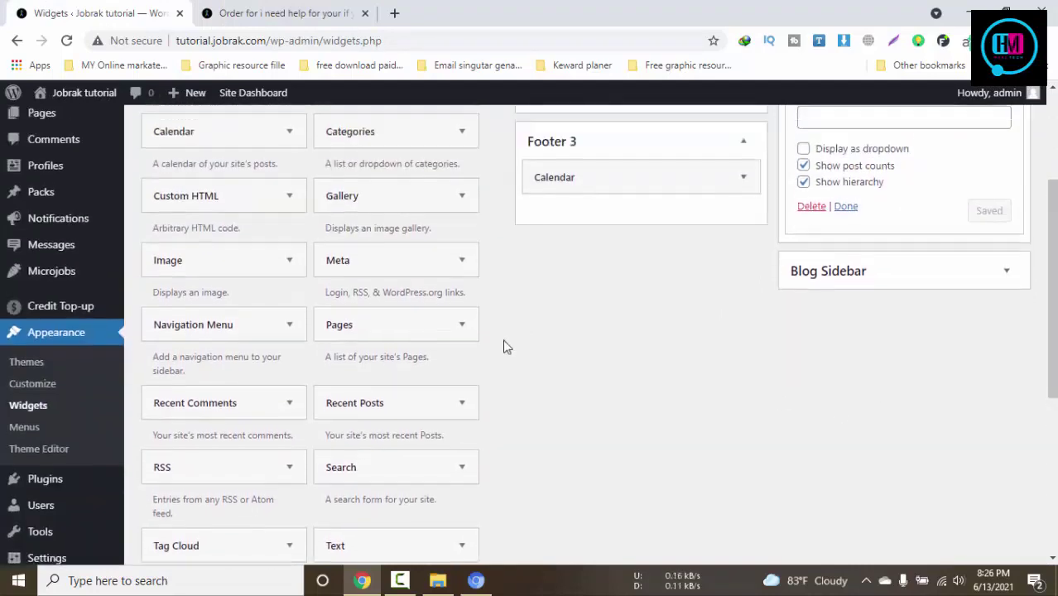
pyautogui.click(622, 293)
pyautogui.click(621, 292)
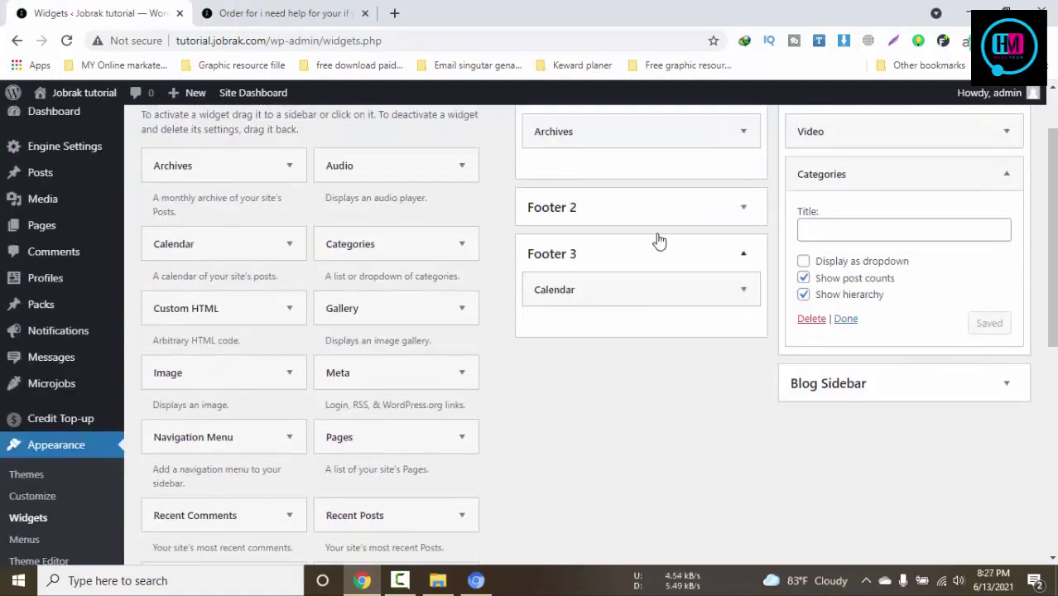
pyautogui.click(666, 211)
pyautogui.click(666, 211)
pyautogui.scroll(1, 773, 309)
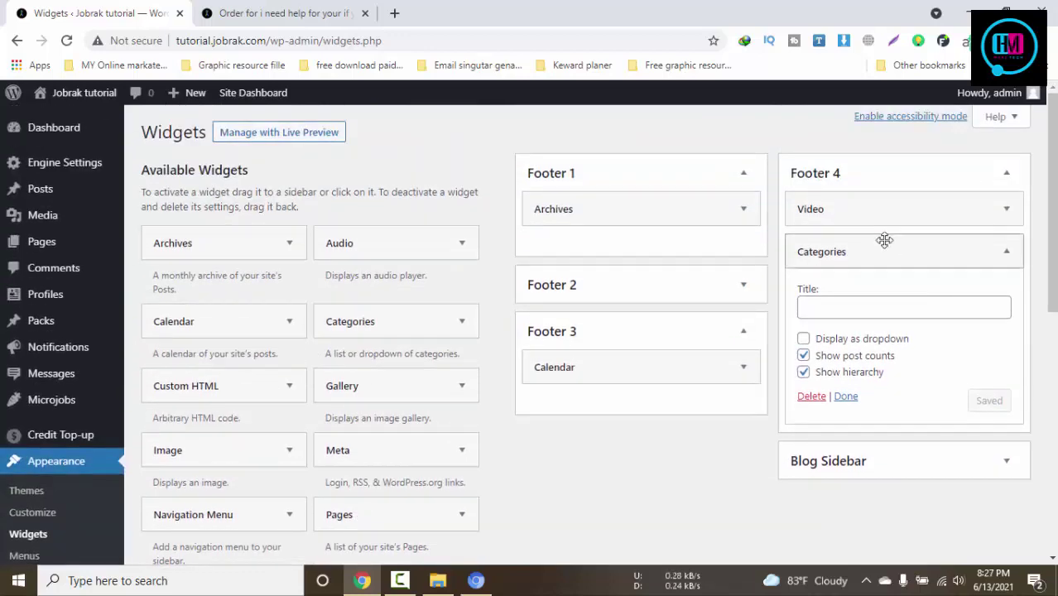
pyautogui.scroll(-2, 489, 282)
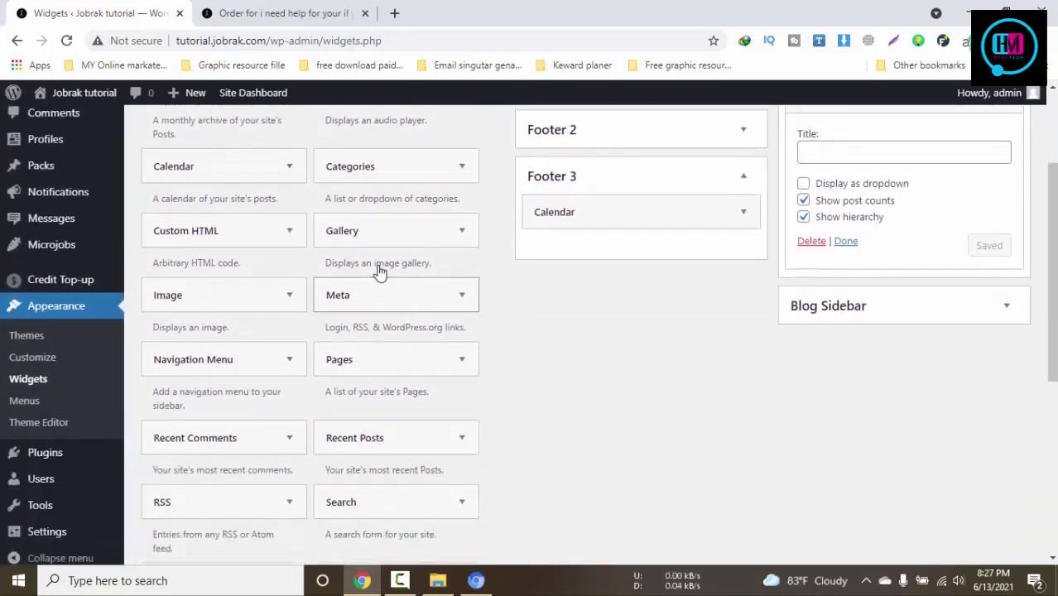
pyautogui.click(282, 13)
pyautogui.scroll(4, 554, 409)
pyautogui.scroll(4, 555, 409)
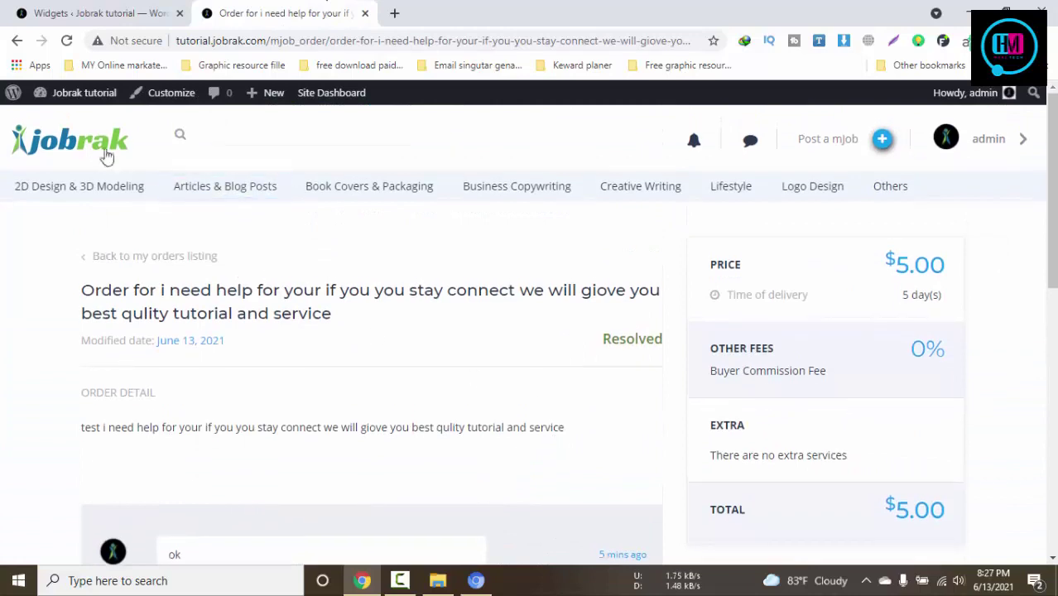
# Go to the Jobrak home page and browse its content
pyautogui.click(97, 151)
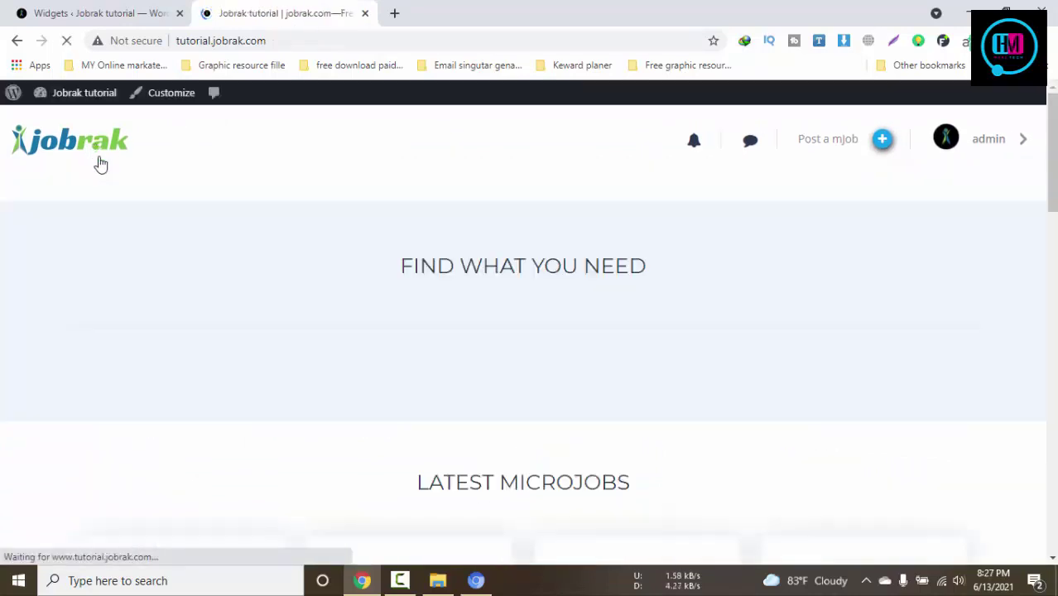
pyautogui.scroll(-7, 850, 395)
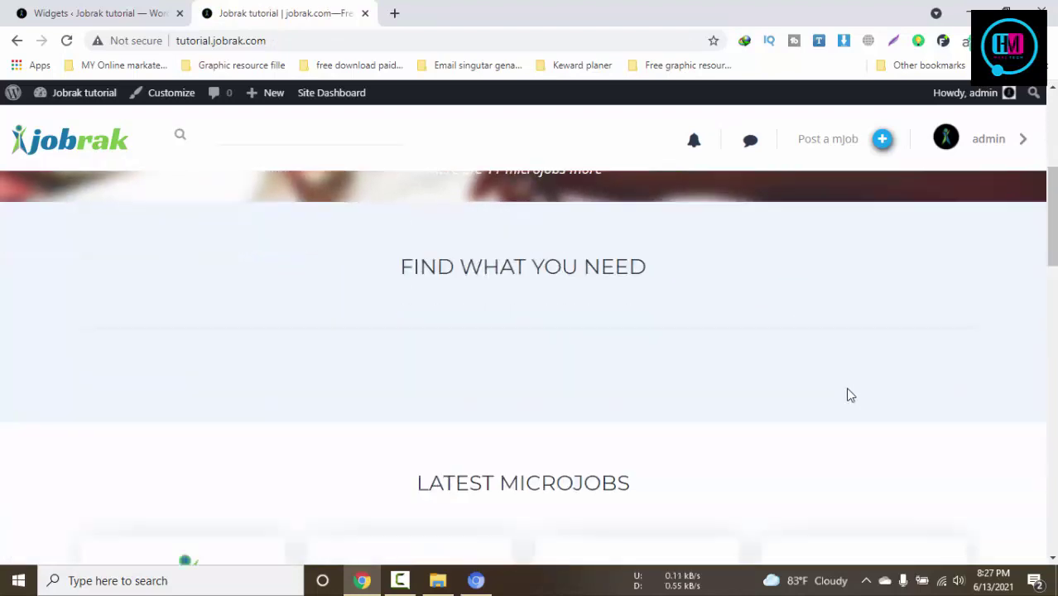
pyautogui.scroll(1, 850, 395)
pyautogui.scroll(2, 850, 395)
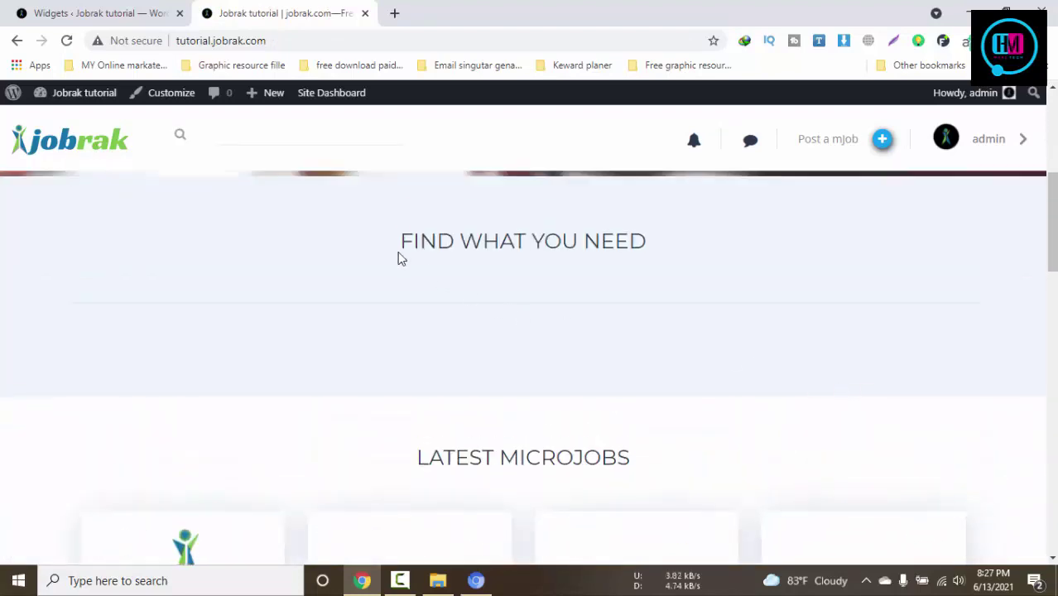
pyautogui.moveTo(397, 255); pyautogui.dragTo(687, 265)
pyautogui.click(590, 284)
pyautogui.scroll(3, 403, 251)
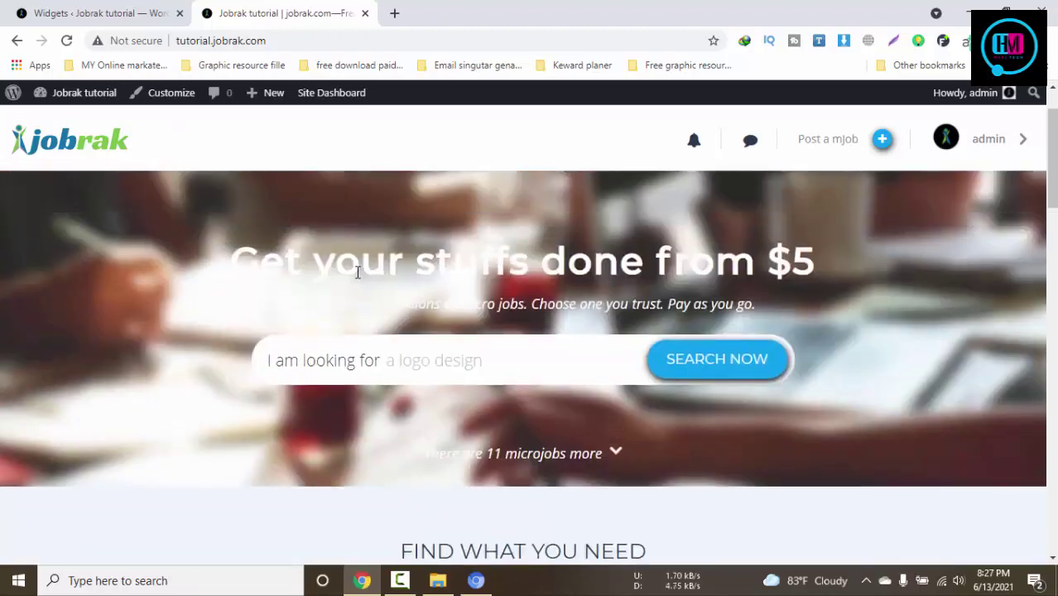
pyautogui.scroll(-20, 598, 344)
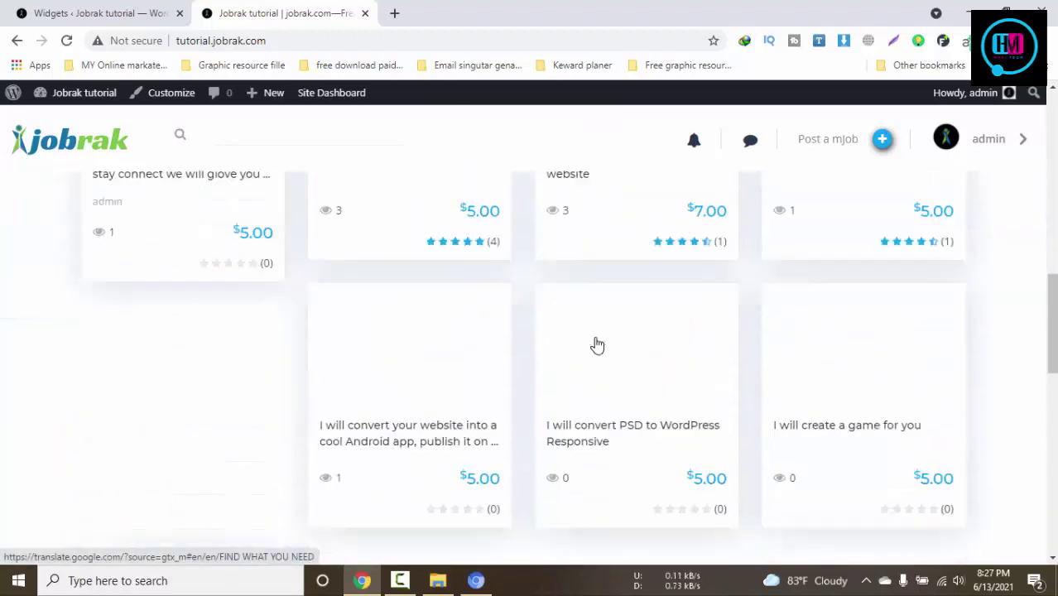
pyautogui.scroll(3, 595, 335)
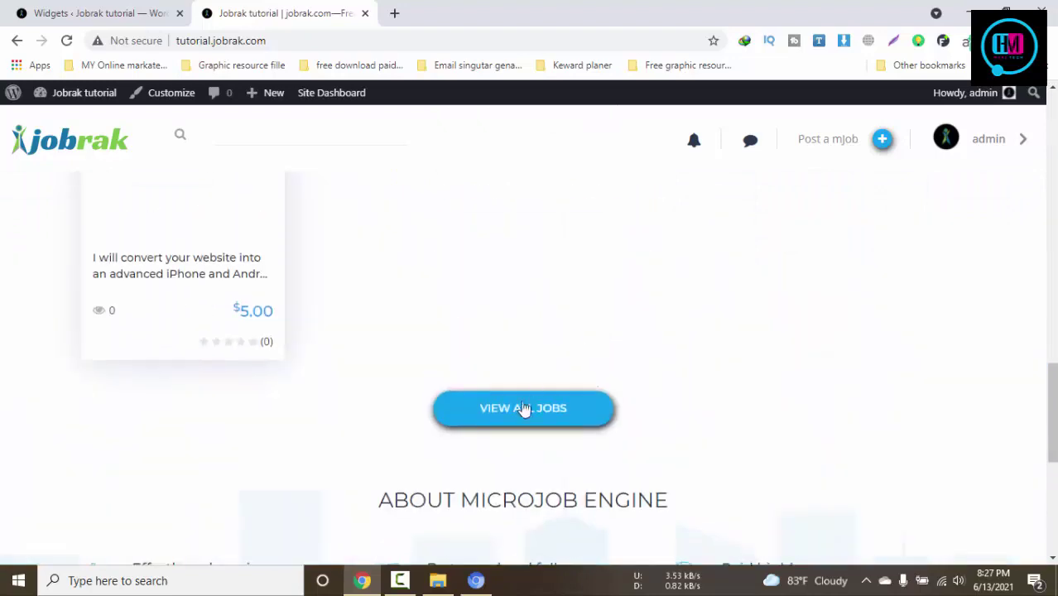
# Open the VIEW ALL JOBS listing and scroll through the services
pyautogui.click(524, 406)
pyautogui.scroll(-3, 645, 397)
pyautogui.scroll(-2, 743, 387)
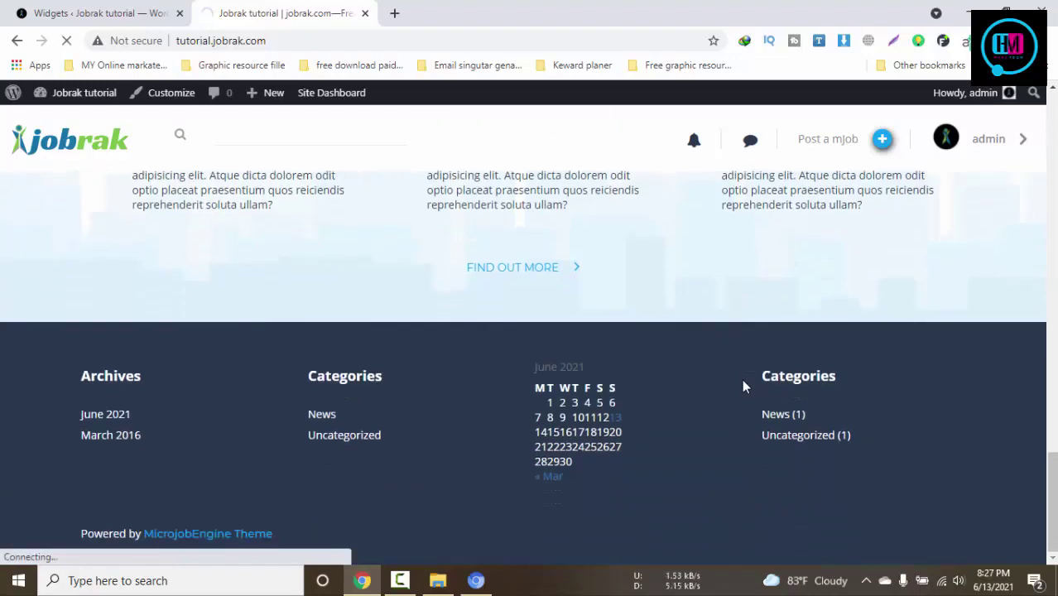
pyautogui.scroll(-3, 742, 386)
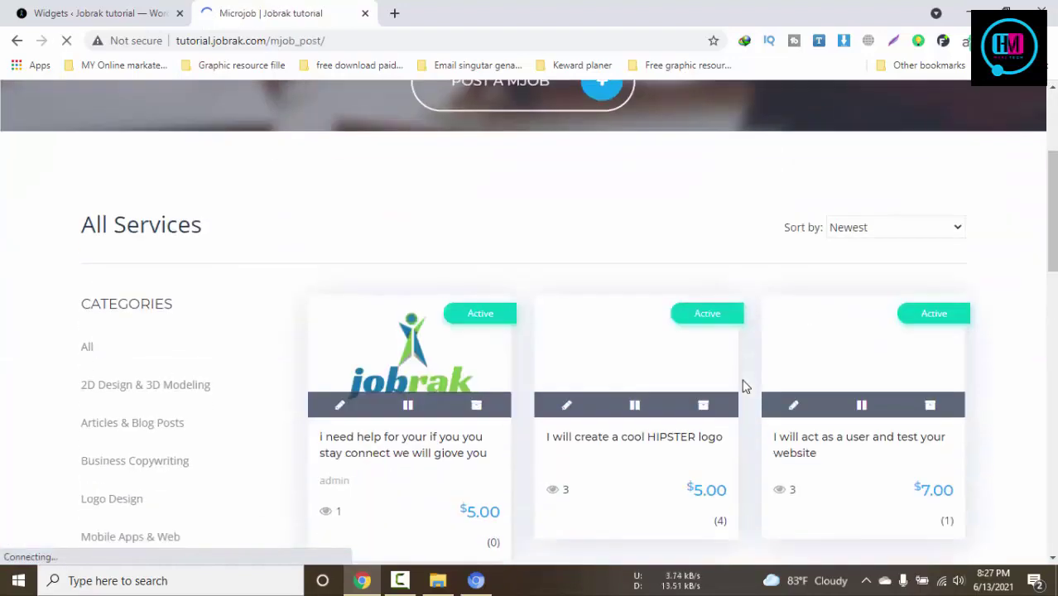
pyautogui.scroll(-10, 742, 386)
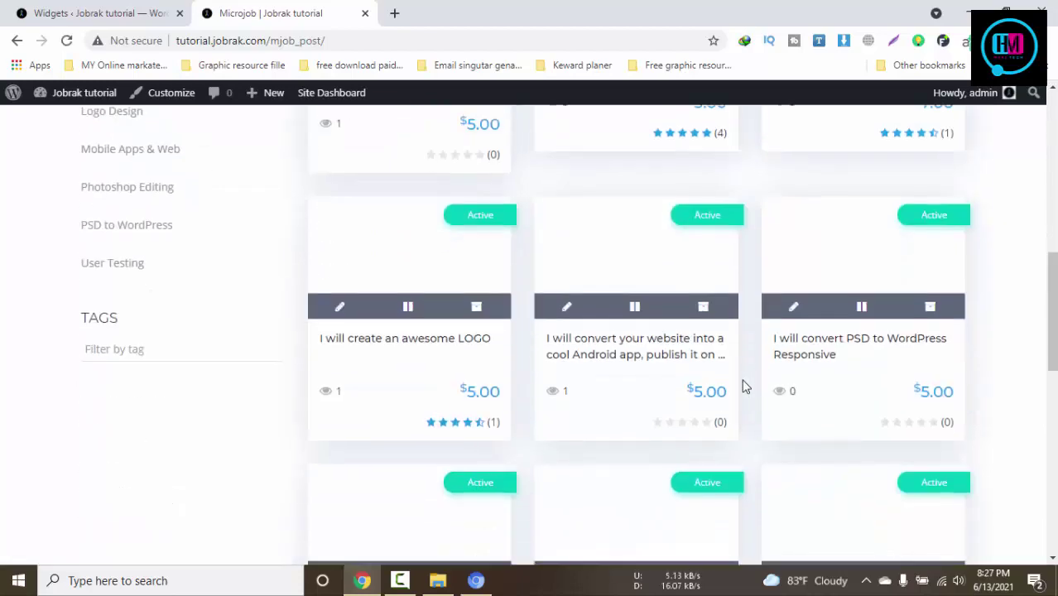
pyautogui.scroll(-5, 742, 383)
pyautogui.scroll(10, 741, 381)
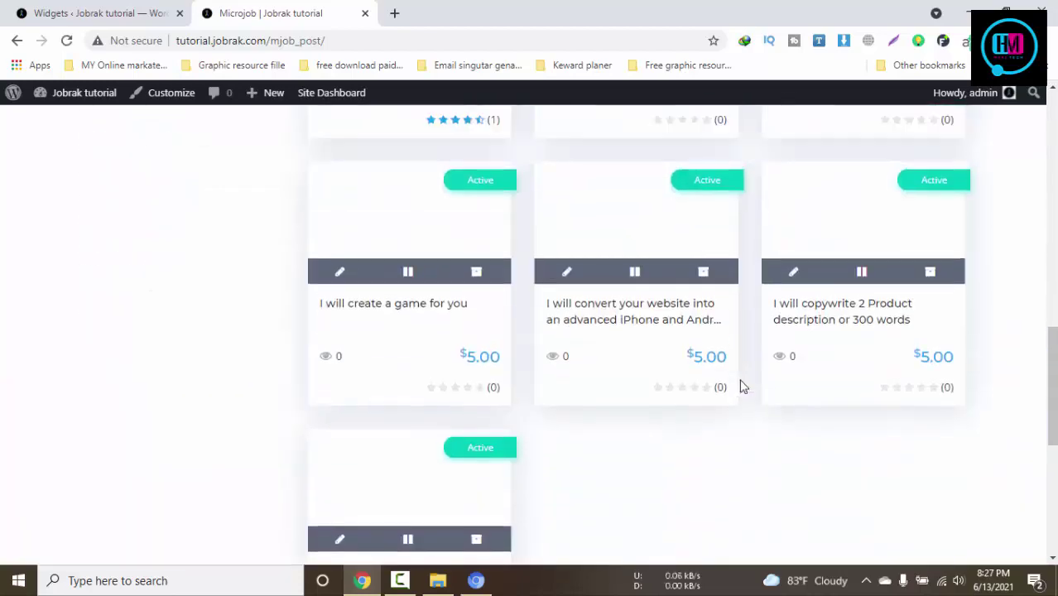
pyautogui.scroll(3, 742, 386)
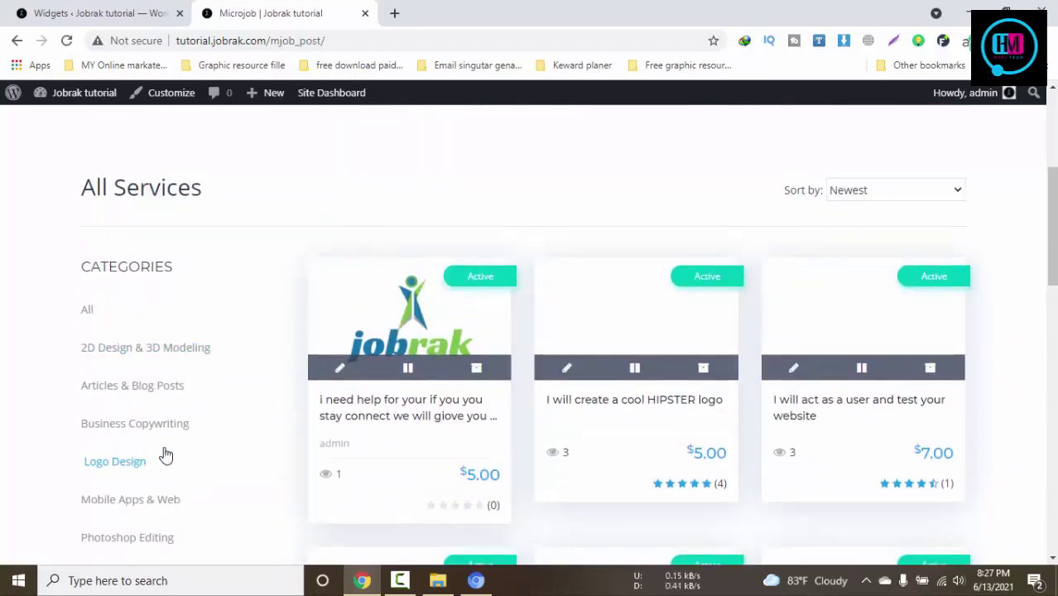
# Sort the services by Bestseller and scroll through the resulting cards
pyautogui.click(851, 197)
pyautogui.click(865, 257)
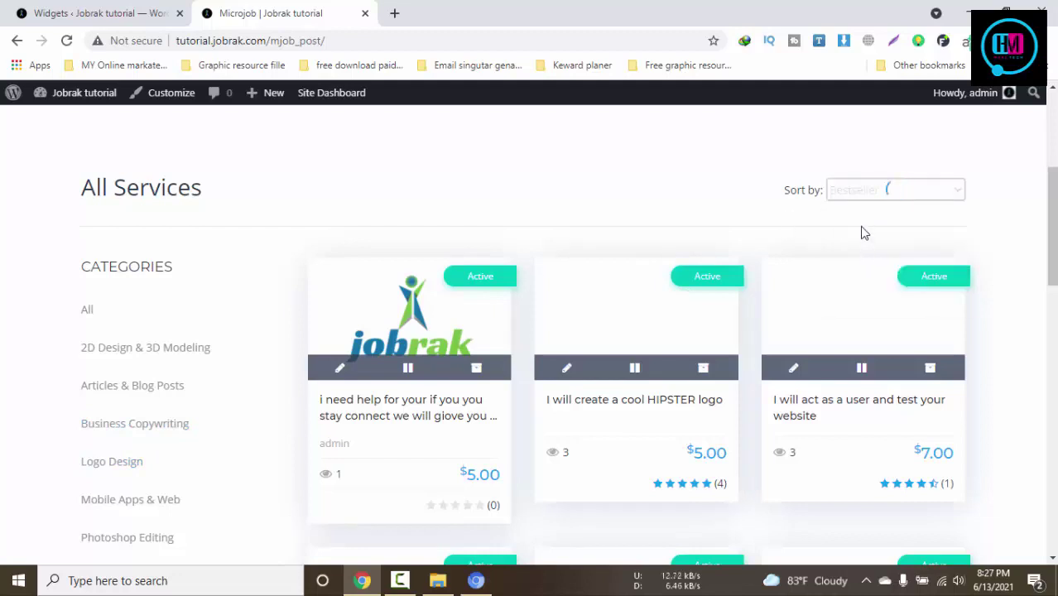
pyautogui.scroll(-2, 503, 291)
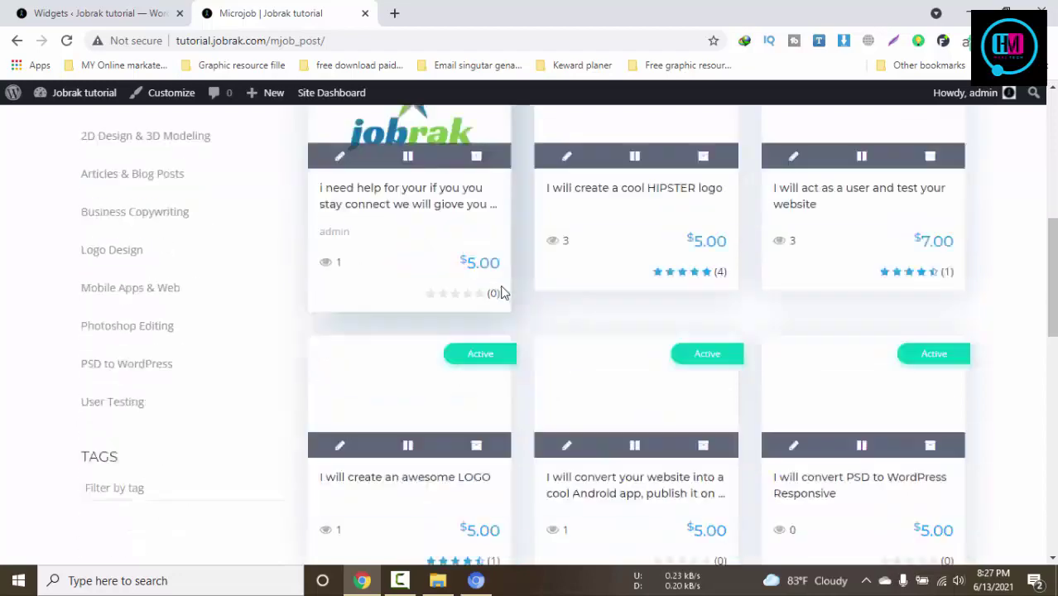
pyautogui.scroll(2, 503, 290)
pyautogui.scroll(-1, 503, 290)
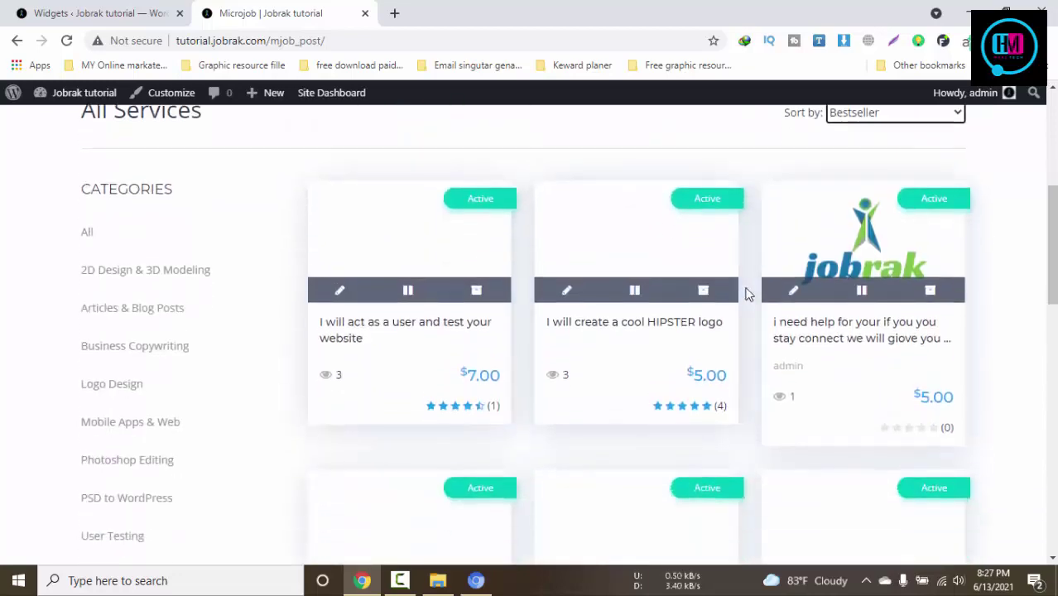
pyautogui.scroll(-6, 899, 231)
pyautogui.scroll(-8, 899, 231)
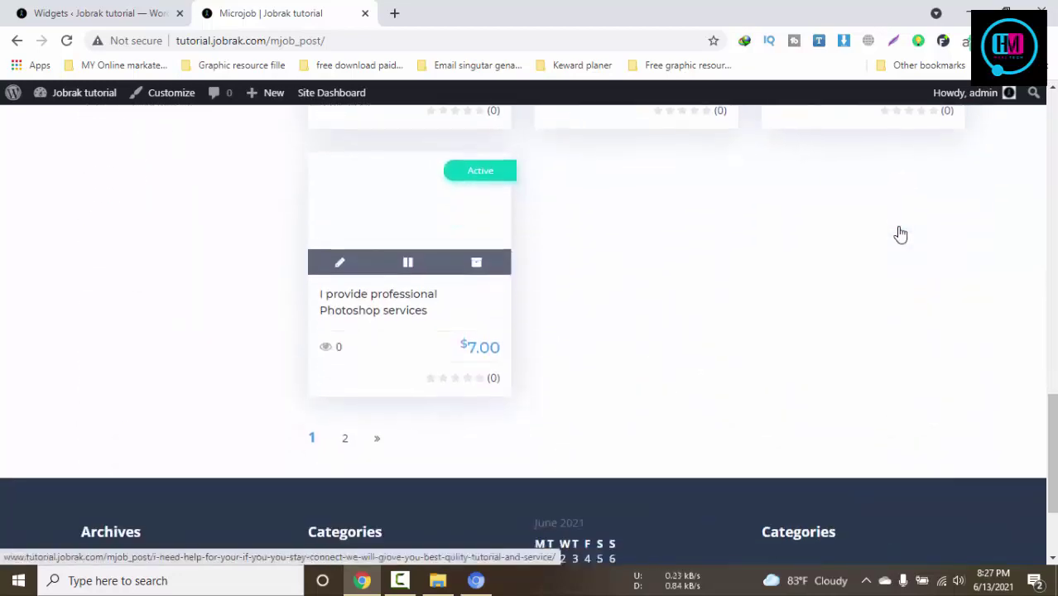
pyautogui.click(399, 584)
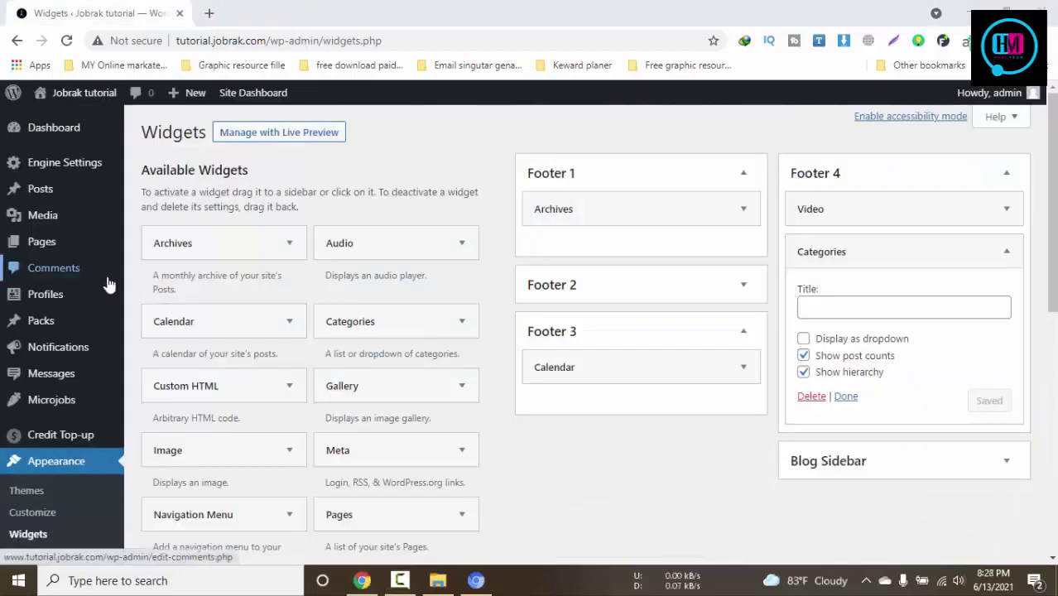
# Open Plugins > Installed Plugins in the site admin
pyautogui.scroll(-2, 106, 281)
pyautogui.moveTo(87, 439)
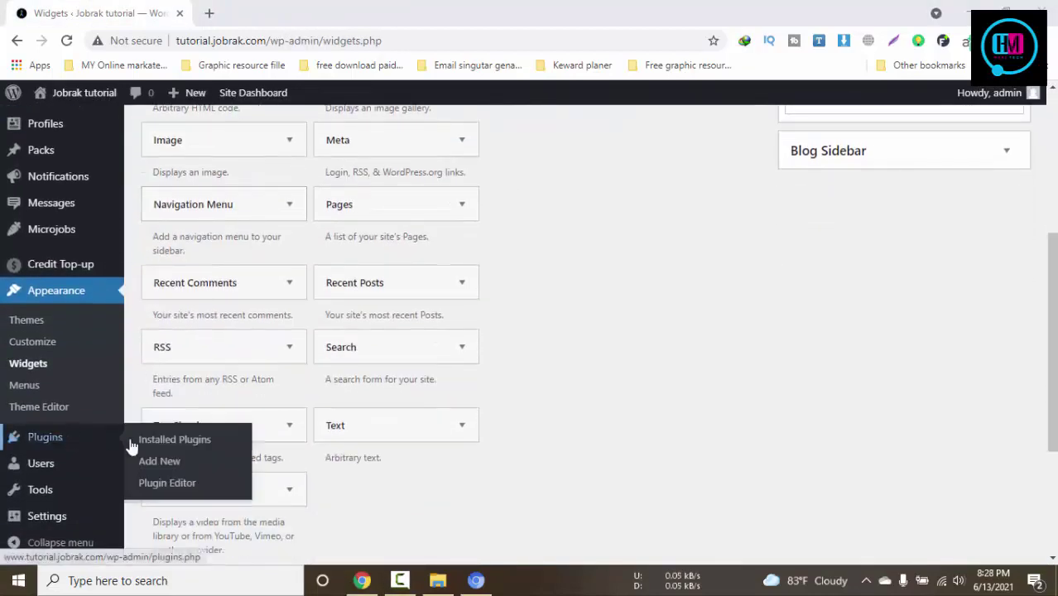
pyautogui.click(182, 447)
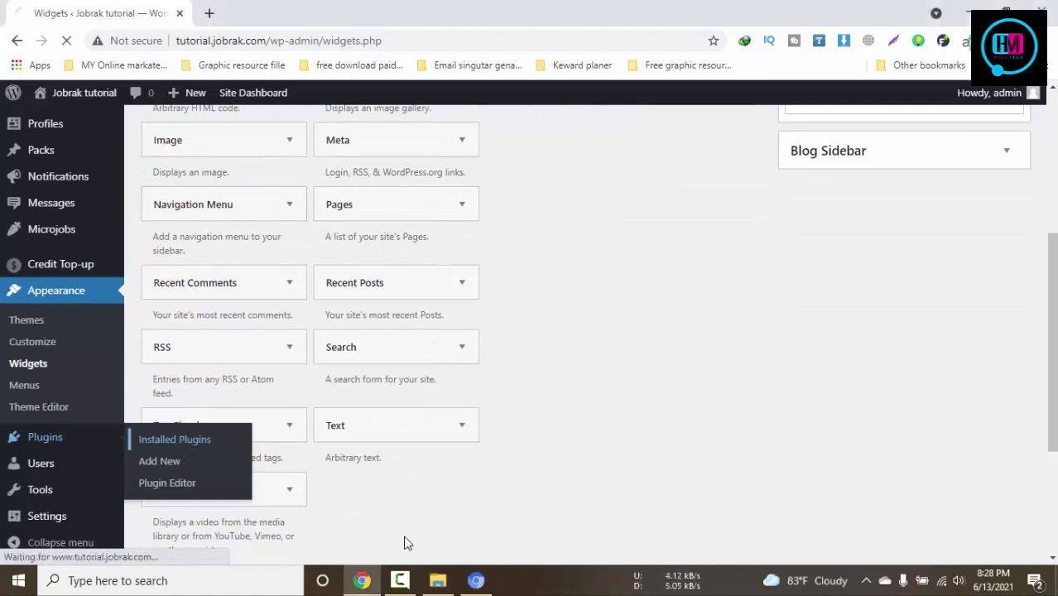
# In File Explorer, browse to microjobengine-extensions > extensions and select mje-discount-v1.1.zip
pyautogui.click(437, 579)
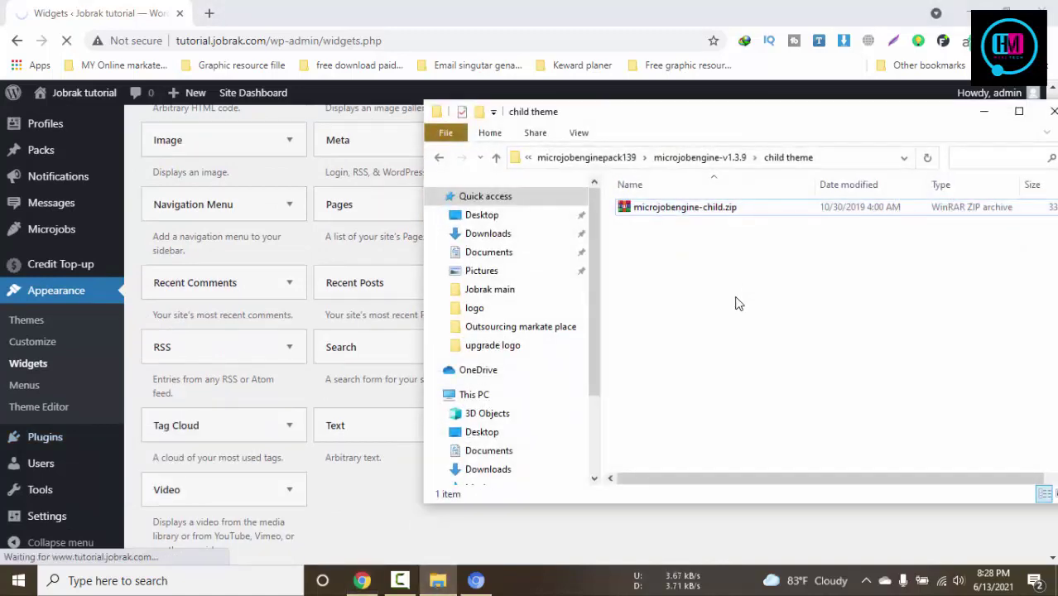
pyautogui.hotkey('alt', 'Up')
pyautogui.click(666, 225)
pyautogui.hotkey('alt', 'Up')
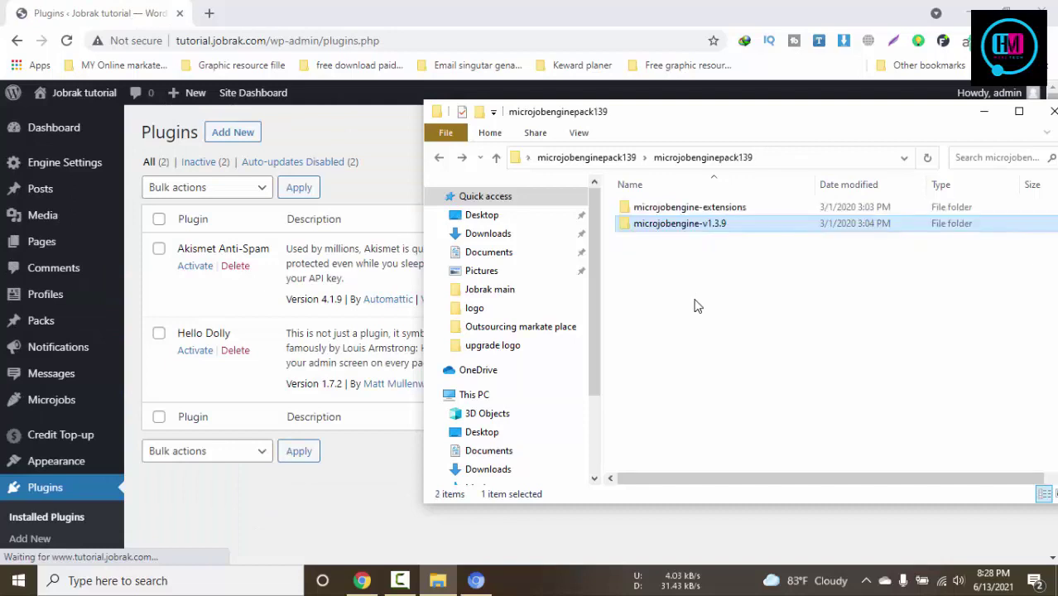
pyautogui.doubleClick(674, 209)
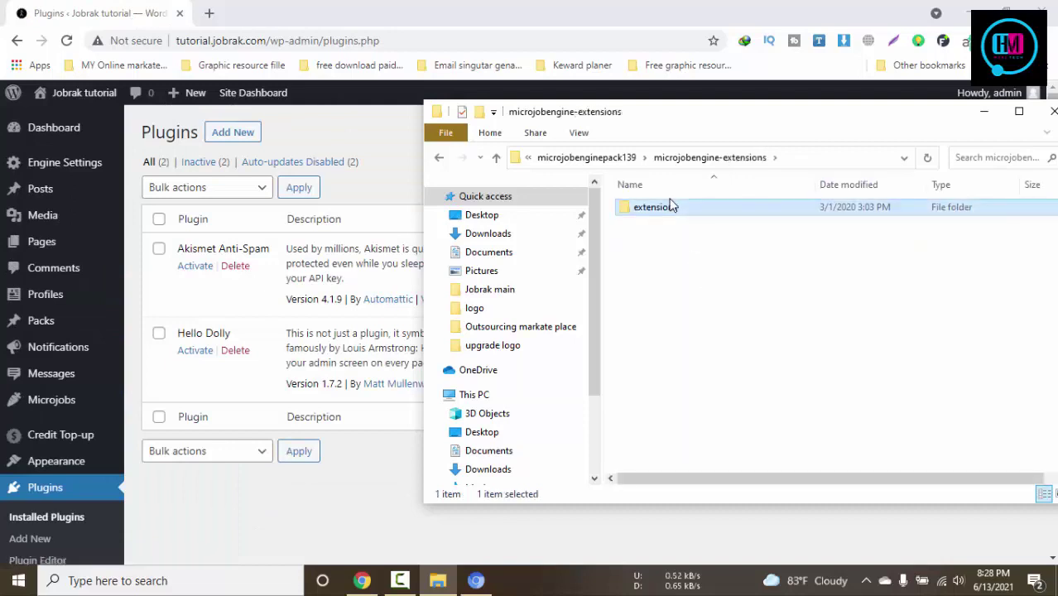
pyautogui.doubleClick(667, 207)
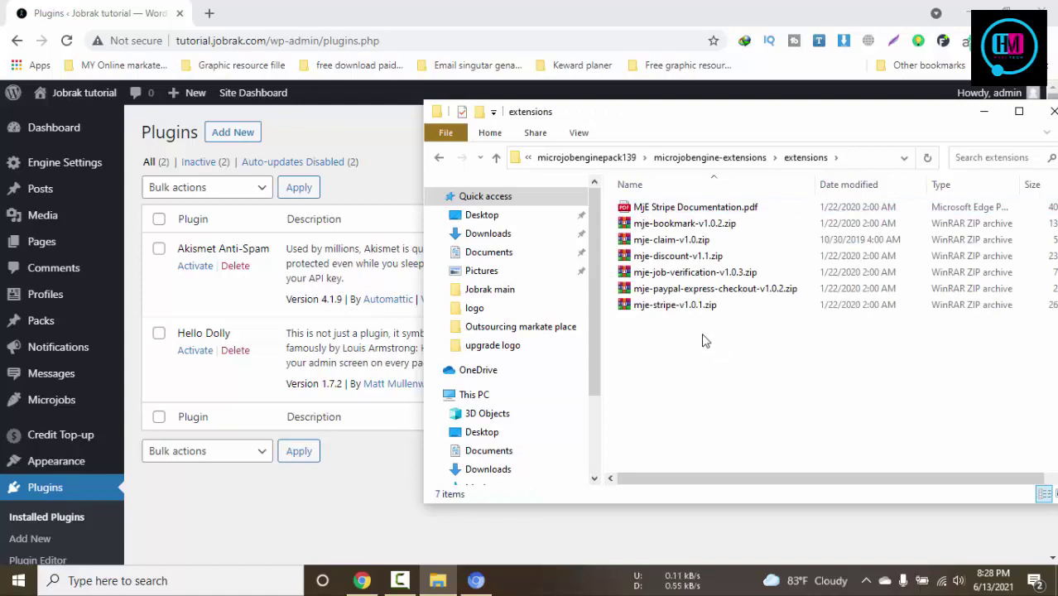
pyautogui.moveTo(650, 317); pyautogui.dragTo(689, 205)
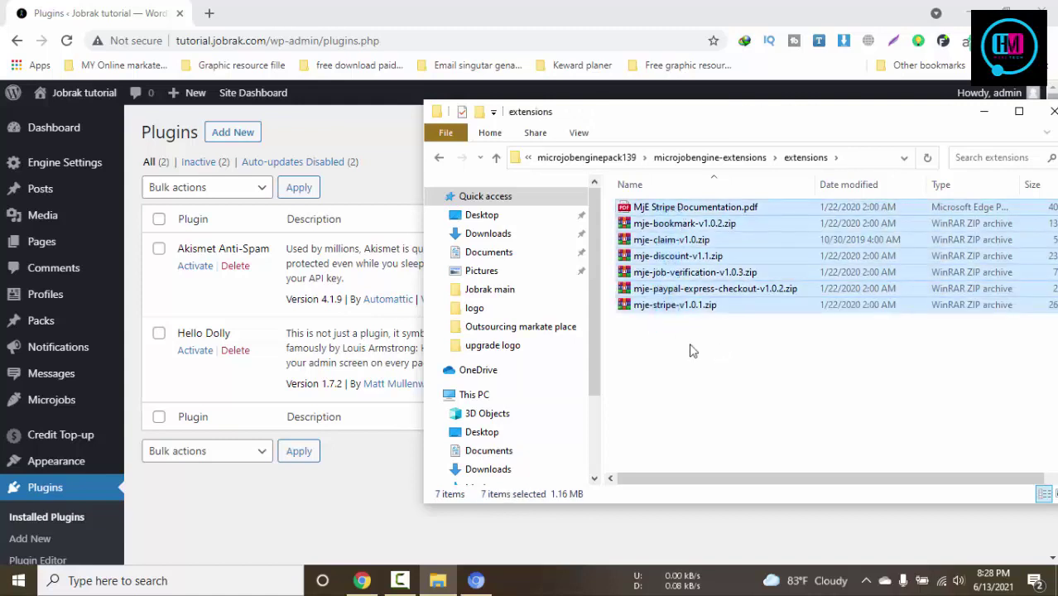
pyautogui.click(691, 351)
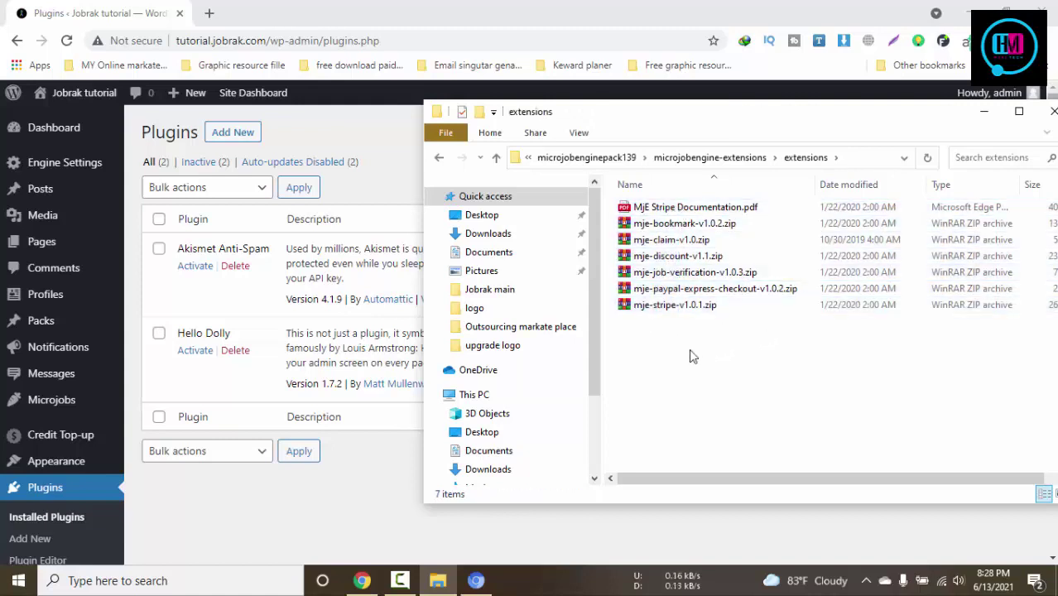
pyautogui.click(654, 260)
pyautogui.click(234, 140)
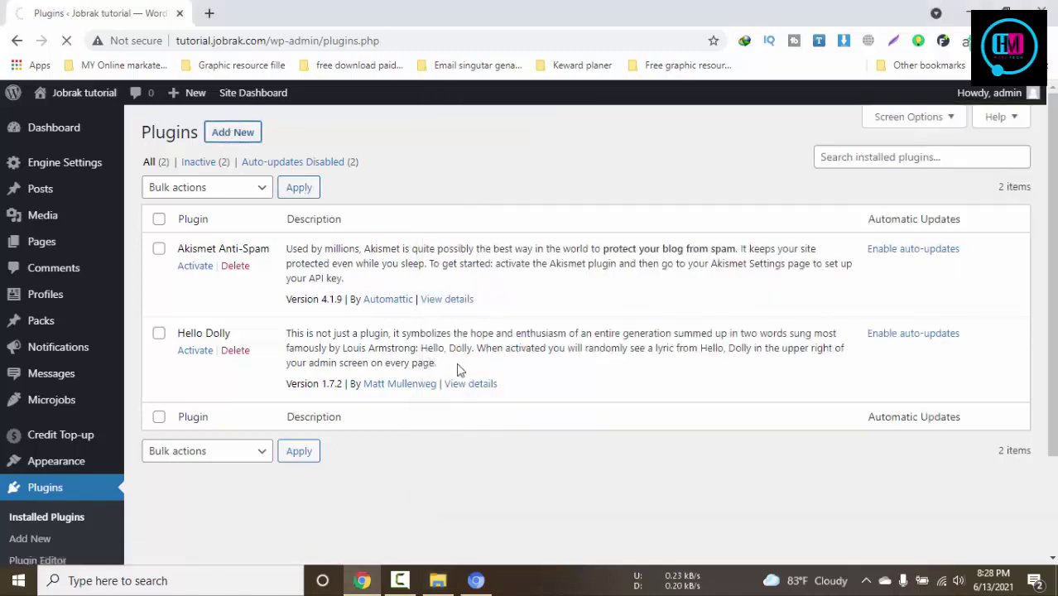
# Upload mje-discount-v1.1.zip as a plugin, install it and activate MjE Discount
pyautogui.scroll(-2, 456, 368)
pyautogui.scroll(1, 459, 370)
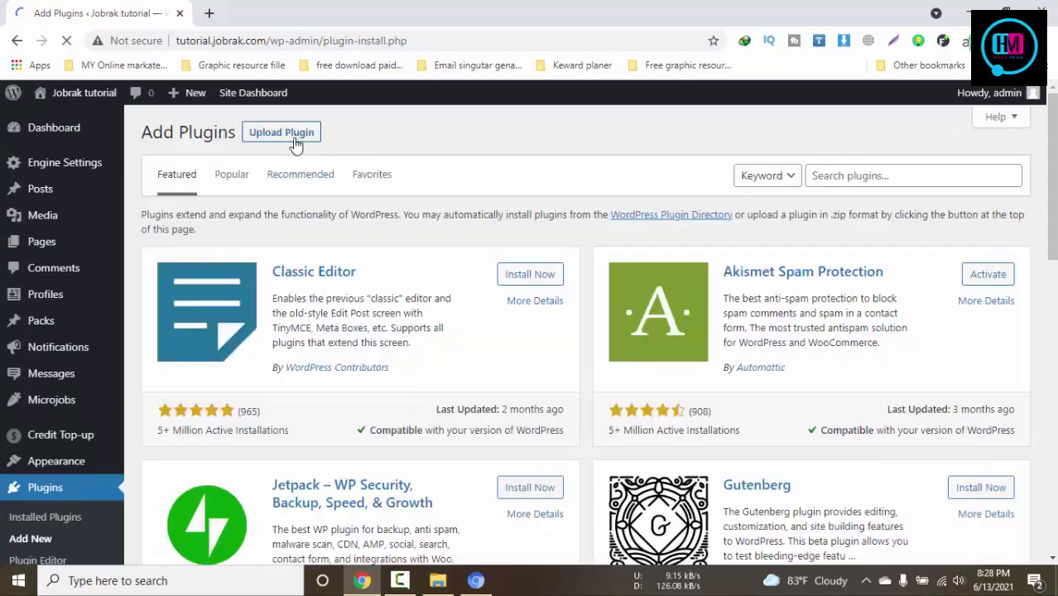
pyautogui.click(295, 144)
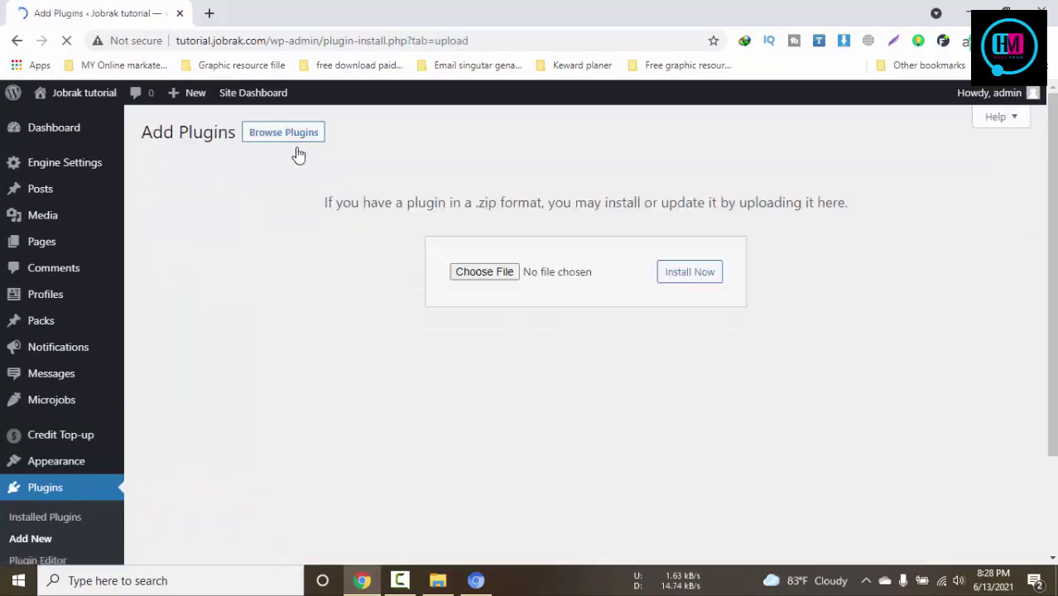
pyautogui.click(437, 580)
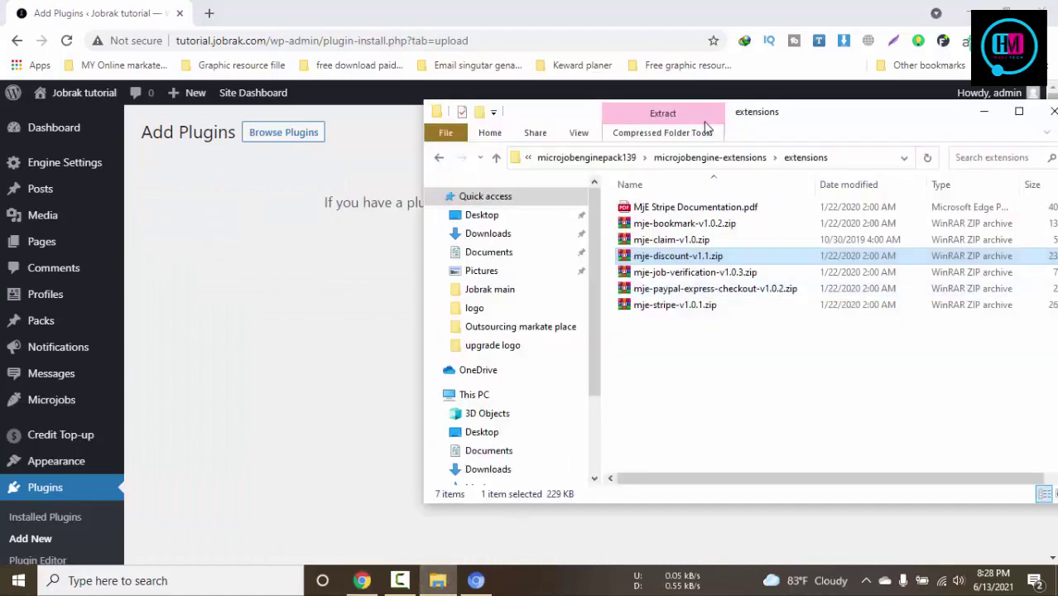
pyautogui.moveTo(766, 120); pyautogui.dragTo(932, 129)
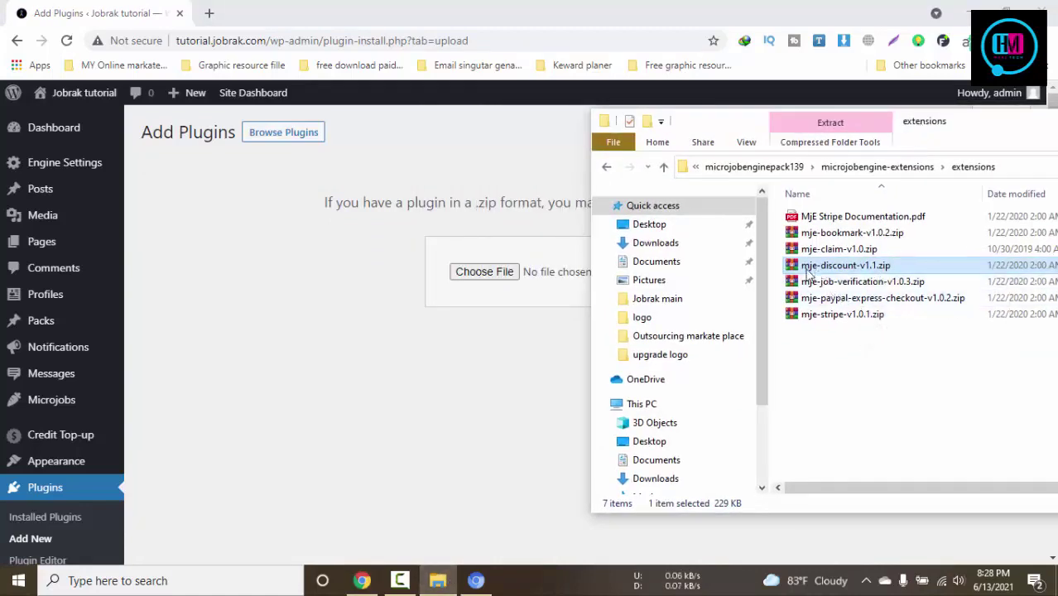
pyautogui.moveTo(809, 273); pyautogui.dragTo(484, 273)
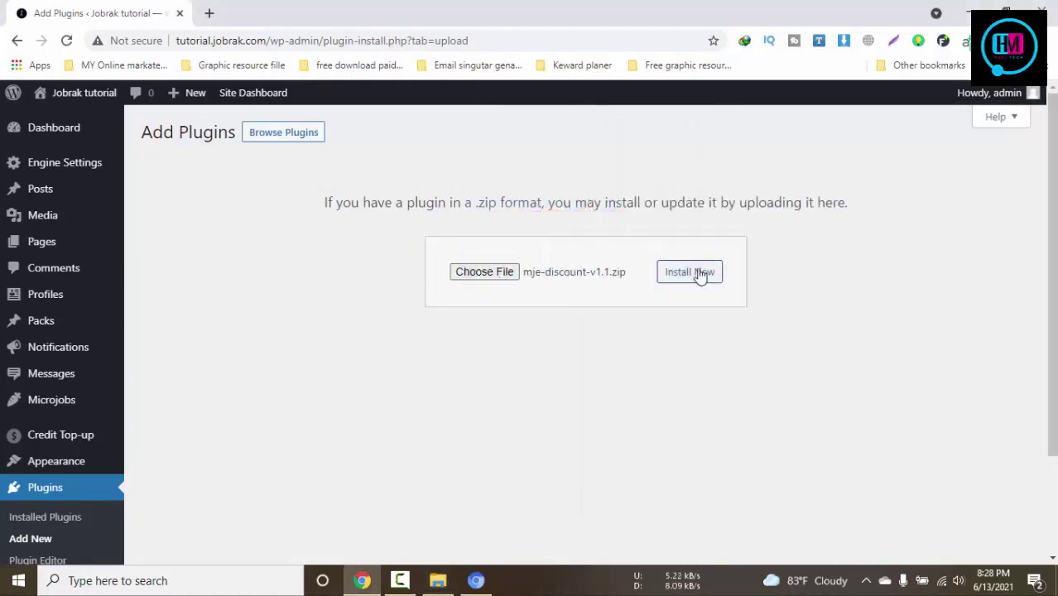
pyautogui.click(689, 272)
pyautogui.click(441, 580)
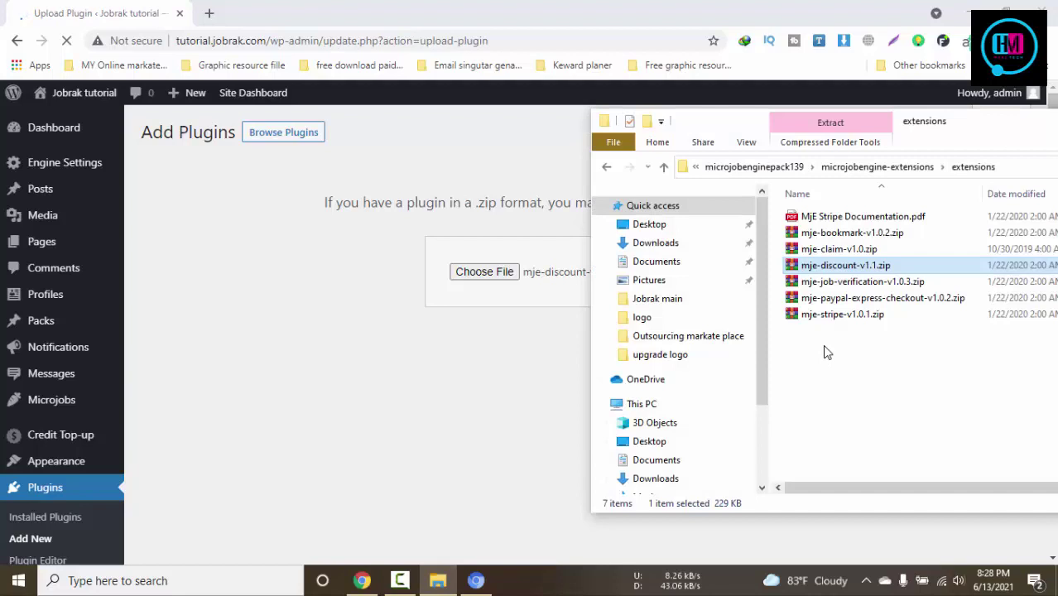
pyautogui.click(183, 241)
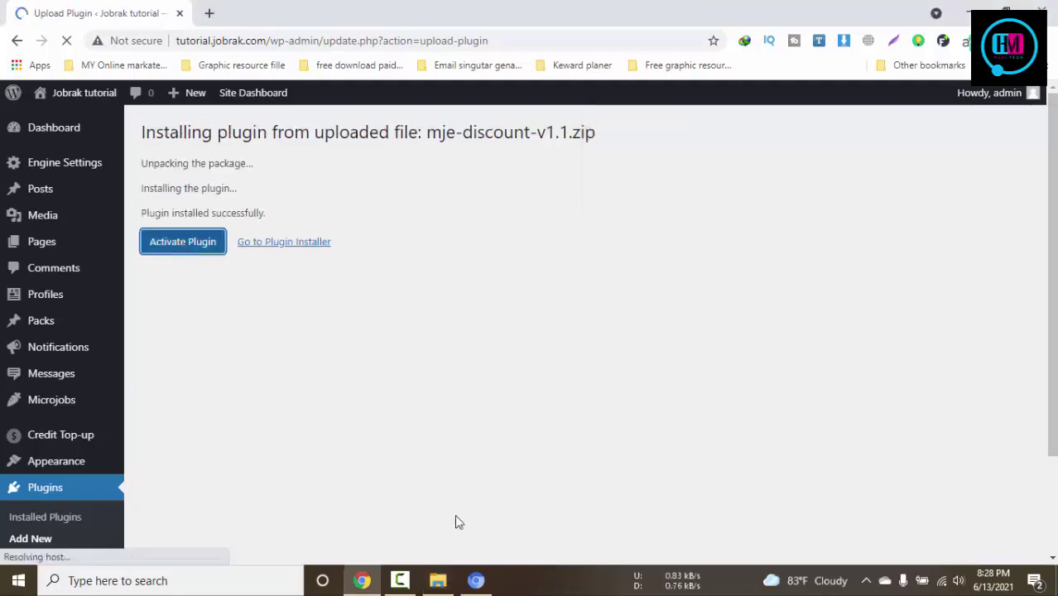
pyautogui.click(440, 580)
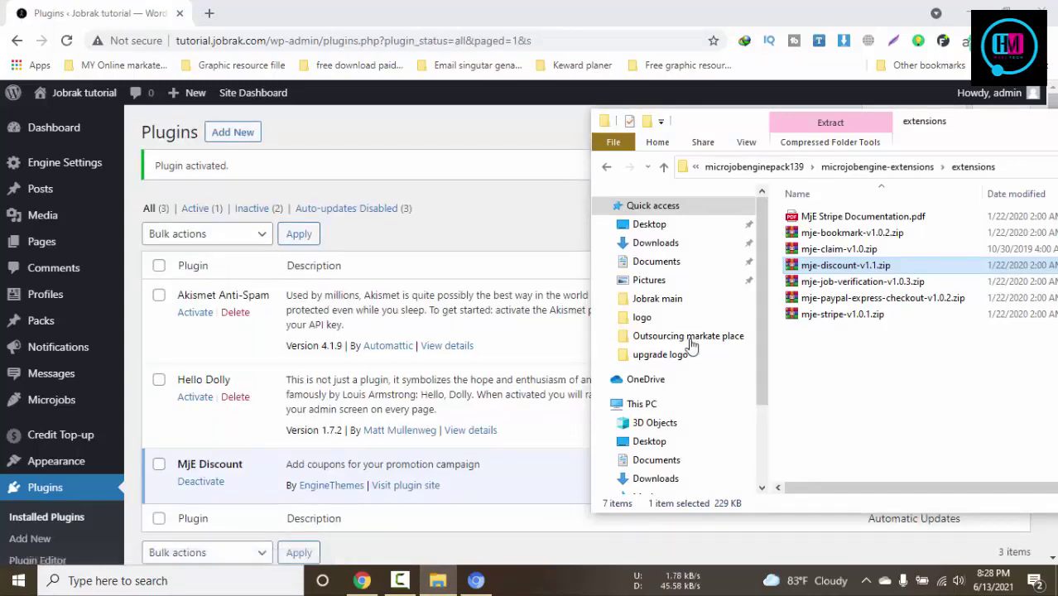
# Select the mje-claim-v1.0.zip file in the extensions folder
pyautogui.scroll(-1, 358, 342)
pyautogui.scroll(-1, 358, 341)
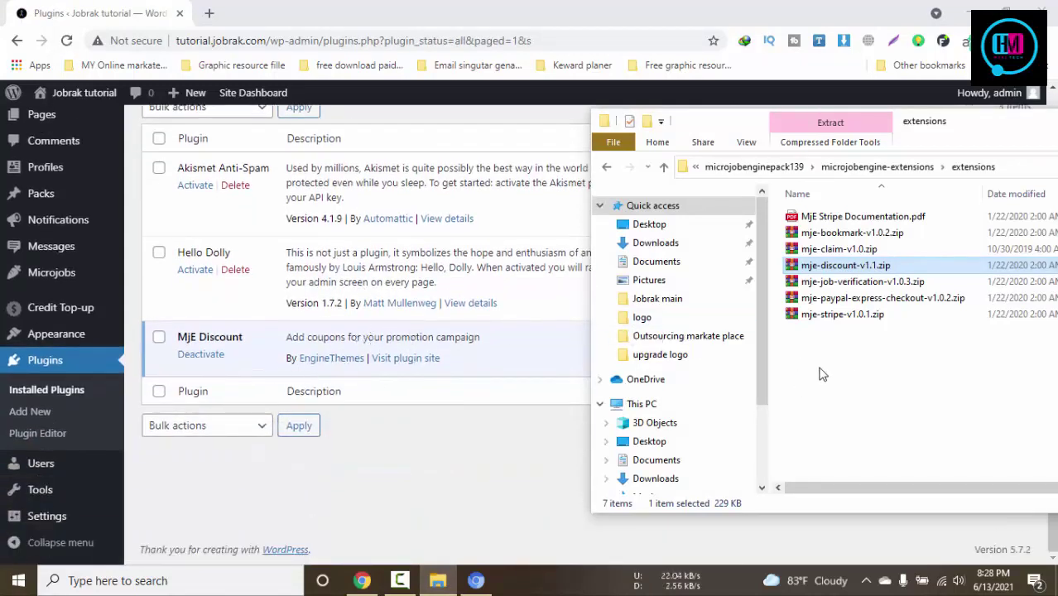
pyautogui.moveTo(830, 369); pyautogui.dragTo(832, 211)
pyautogui.click(868, 381)
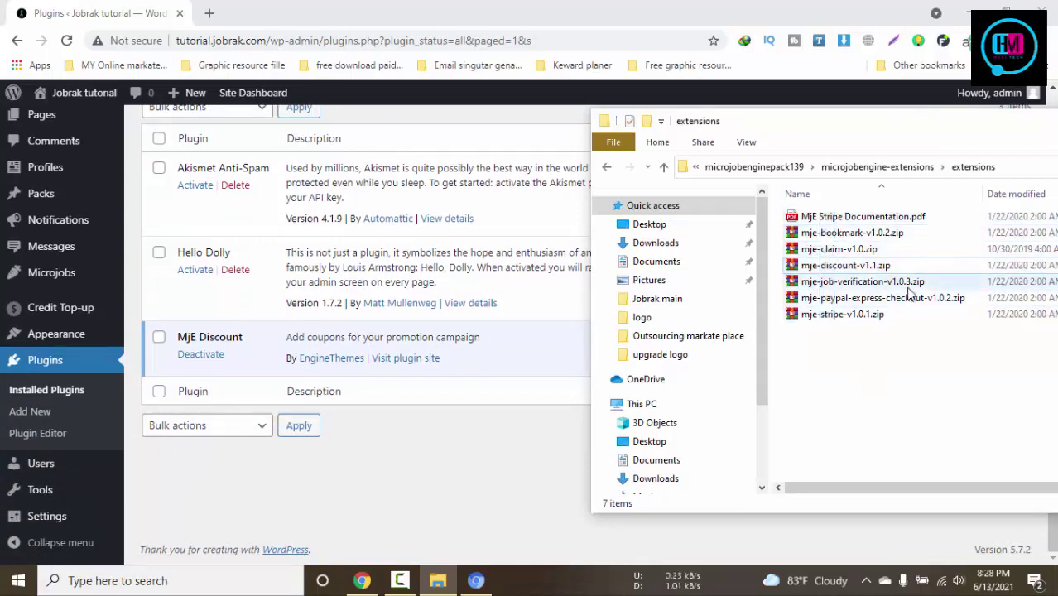
pyautogui.click(849, 265)
pyautogui.click(844, 249)
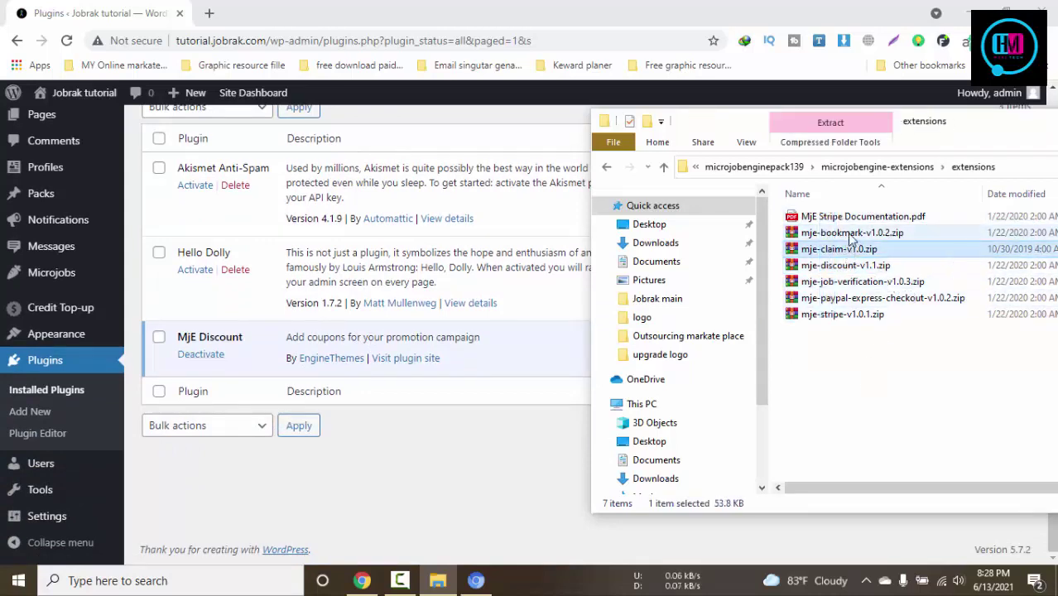
pyautogui.scroll(2, 352, 473)
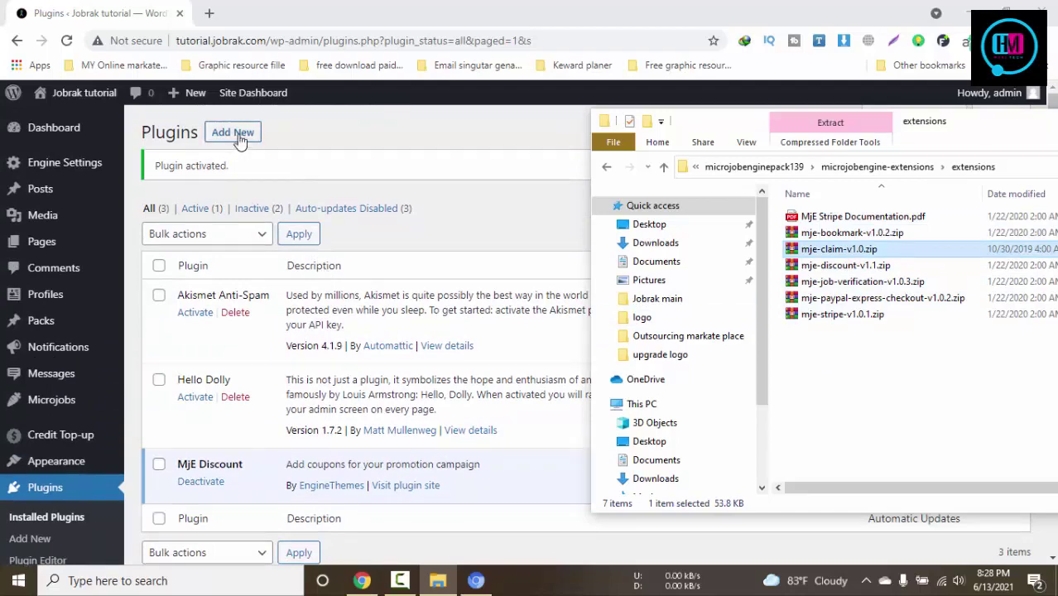
# Upload mje-claim-v1.0.zip via Add New plugins, install it and activate MjE Claim
pyautogui.click(238, 140)
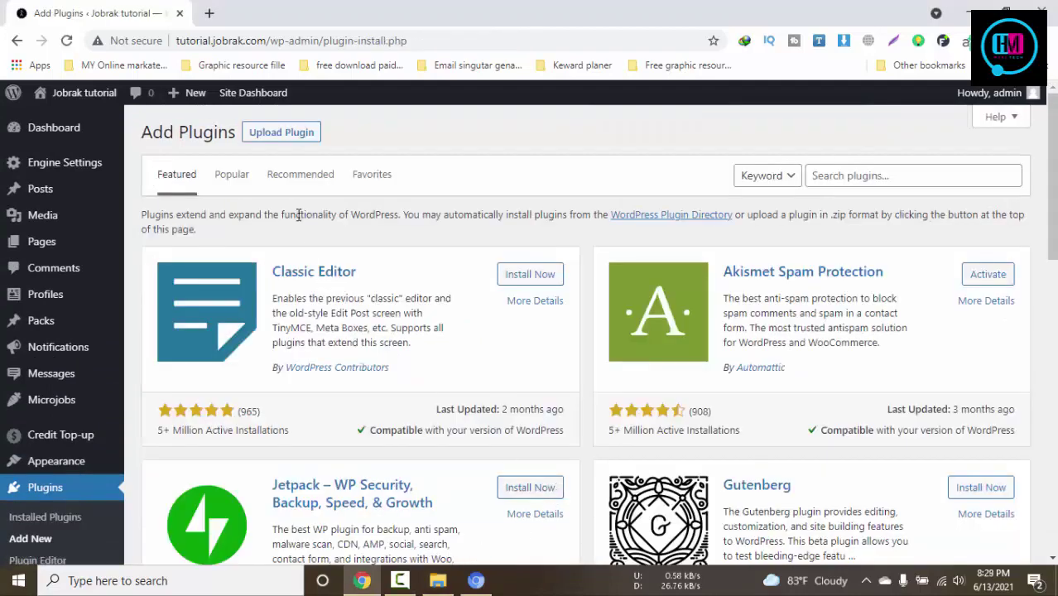
pyautogui.click(281, 132)
pyautogui.click(432, 582)
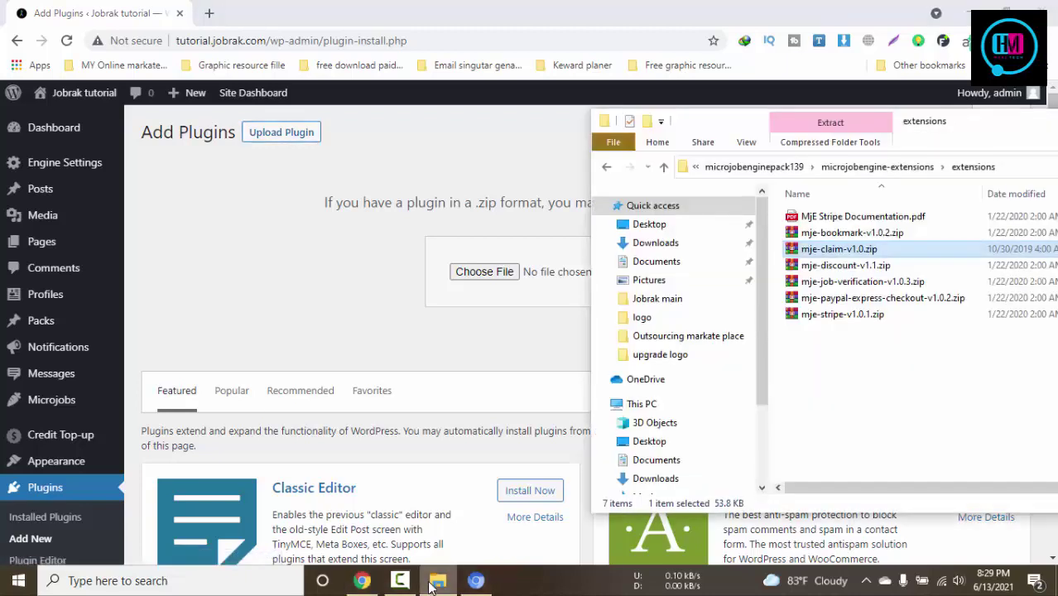
pyautogui.moveTo(803, 253); pyautogui.dragTo(534, 278)
pyautogui.click(675, 280)
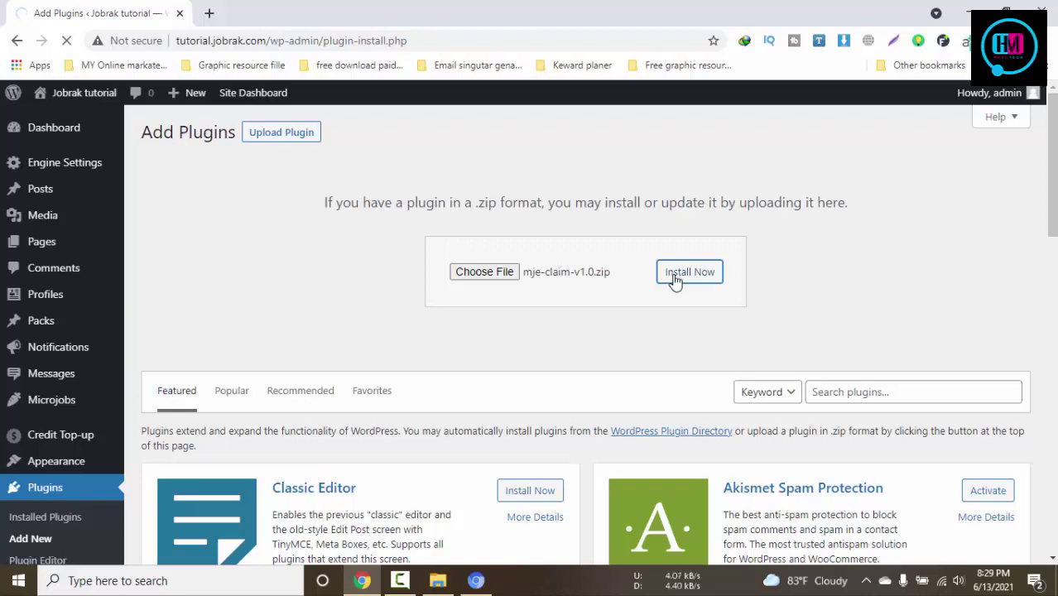
pyautogui.click(206, 245)
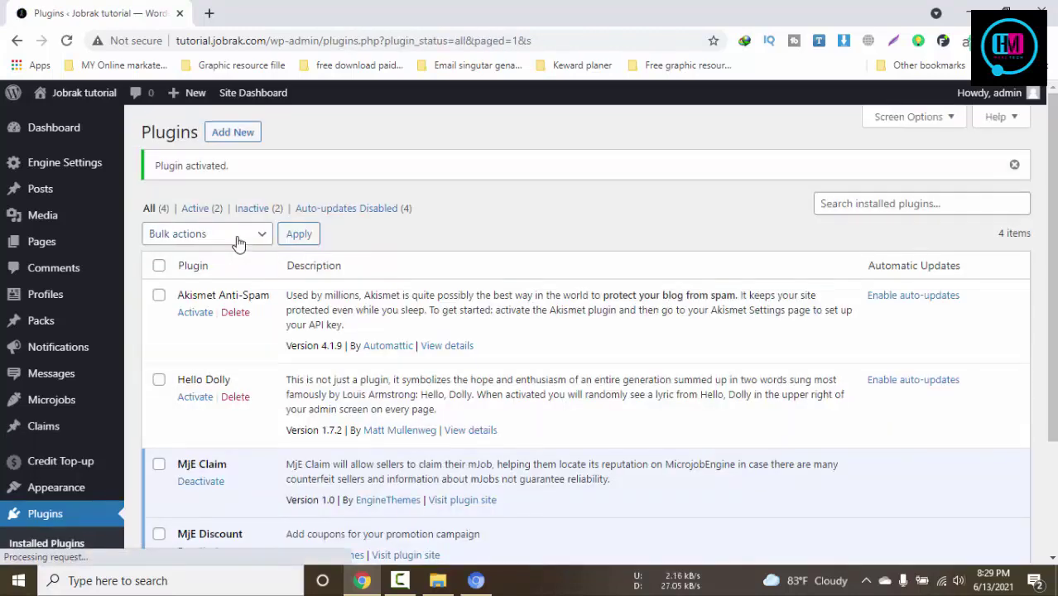
pyautogui.moveTo(79, 93)
pyautogui.click(71, 121)
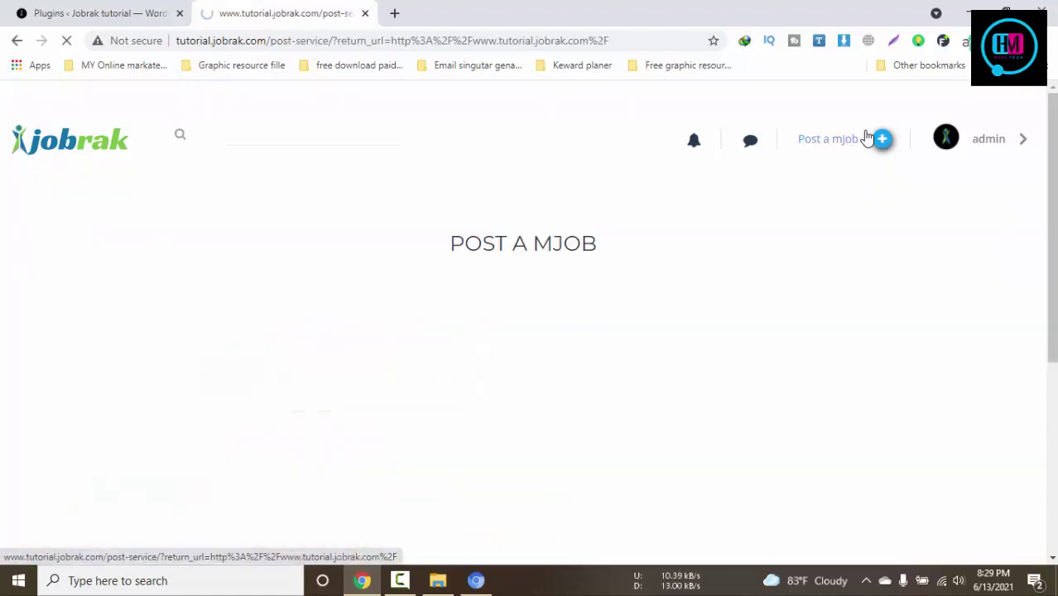
# Browse the public Jobrak homepage and check the My Invoices page
pyautogui.scroll(-3, 732, 238)
pyautogui.scroll(-2, 477, 286)
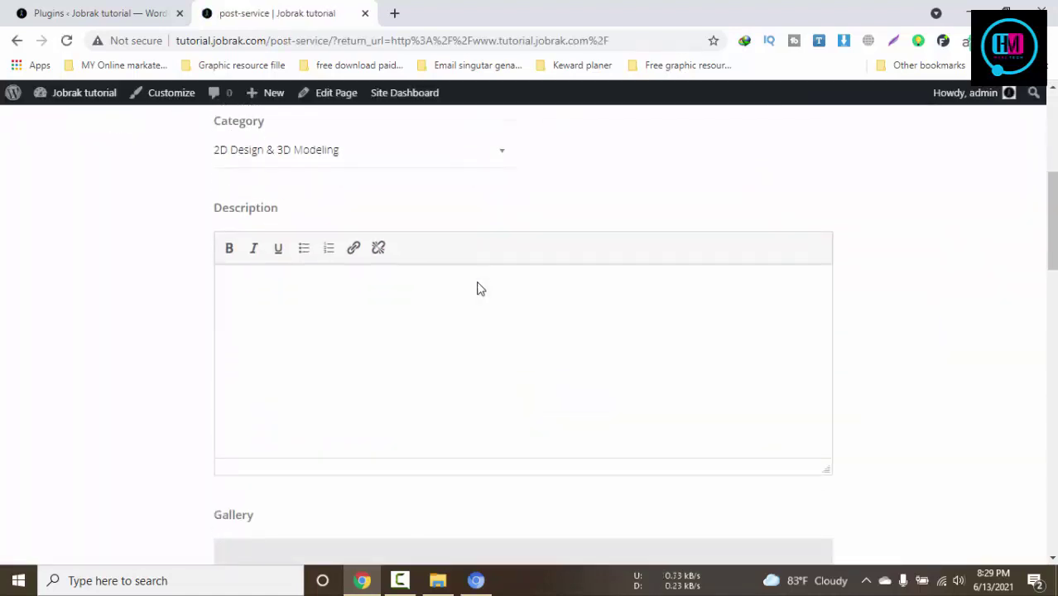
pyautogui.scroll(-6, 476, 281)
pyautogui.scroll(-10, 485, 289)
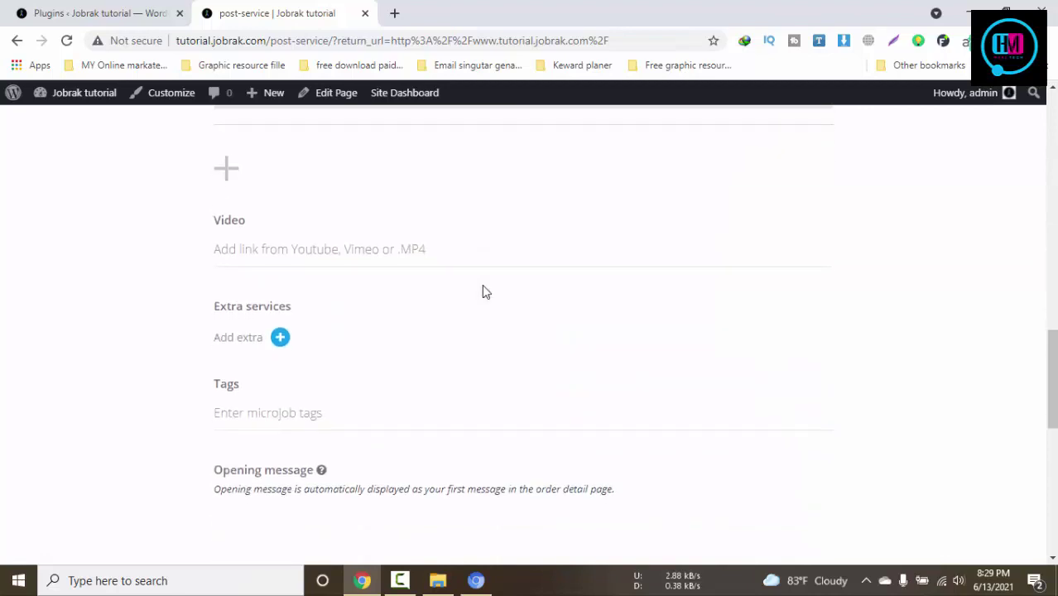
pyautogui.scroll(1, 786, 216)
pyautogui.scroll(20, 1029, 203)
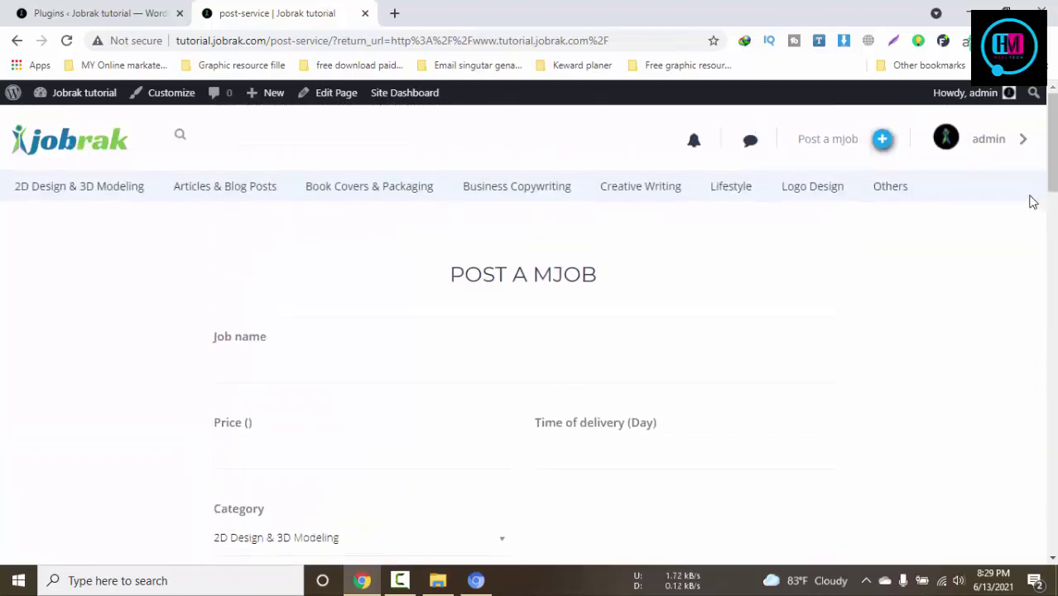
pyautogui.click(984, 138)
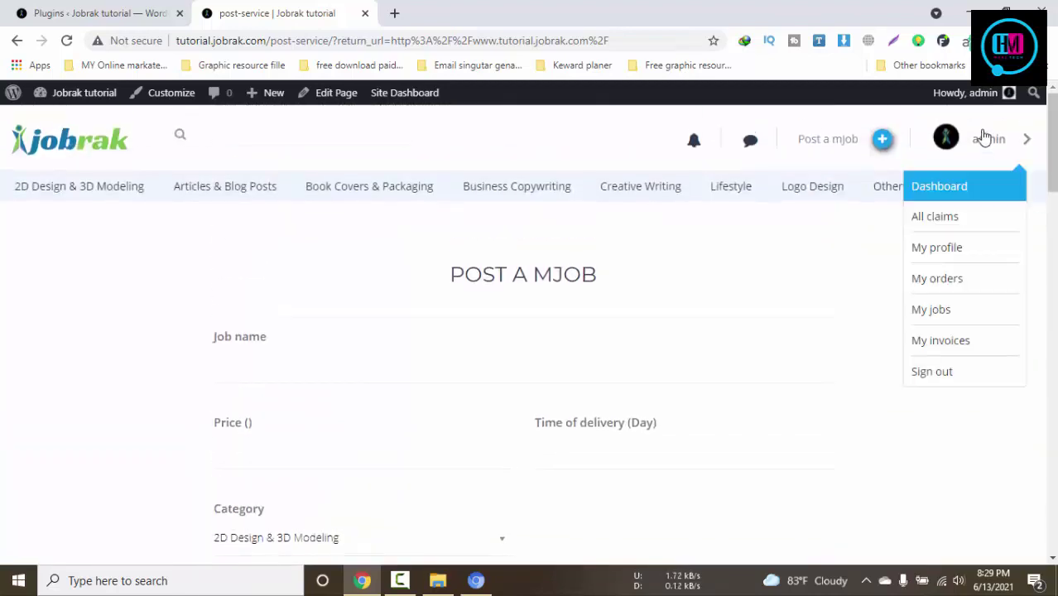
pyautogui.click(963, 342)
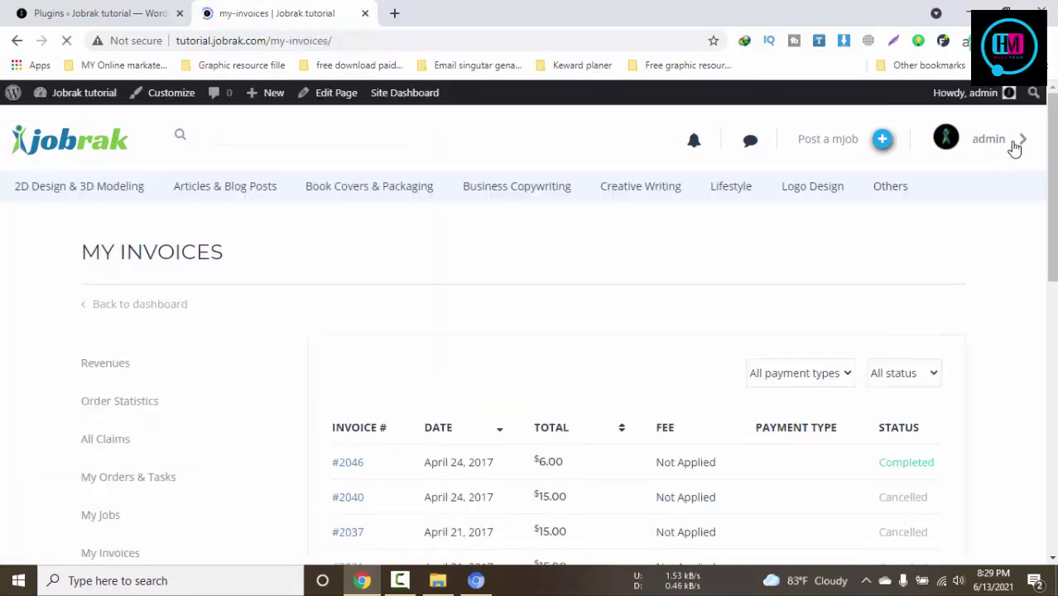
pyautogui.scroll(-3, 768, 327)
pyautogui.scroll(3, 626, 234)
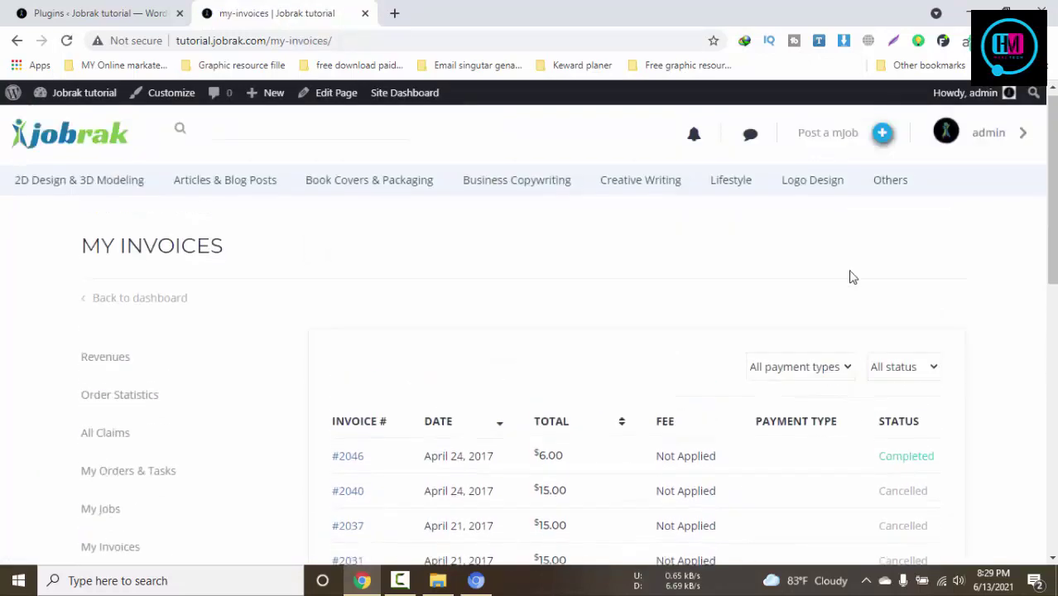
# Check All claims (no claims), then review Revenues' $0.00 balances and withdrawal form
pyautogui.click(1015, 146)
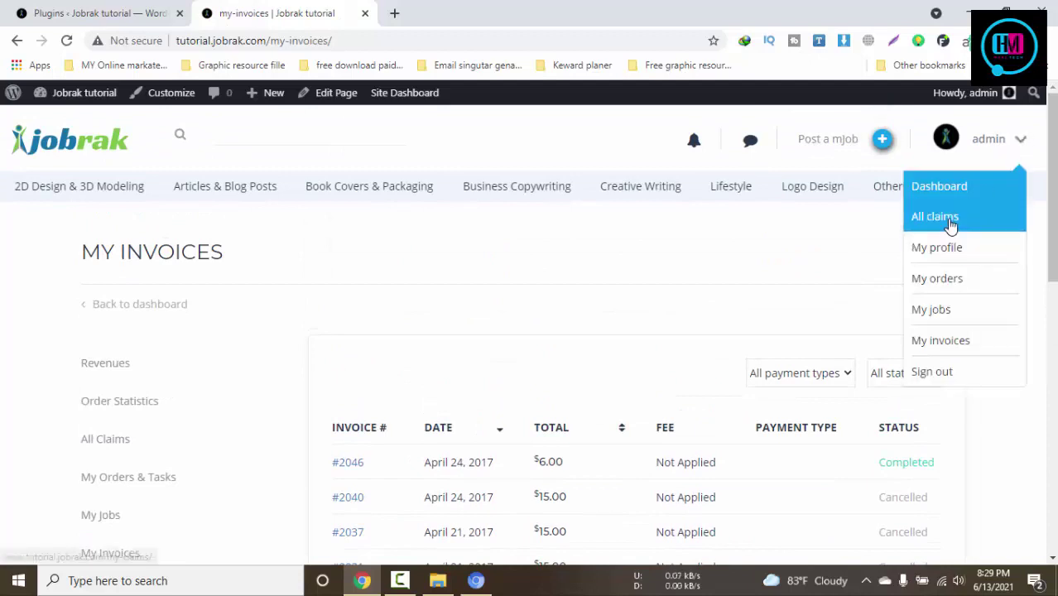
pyautogui.click(954, 225)
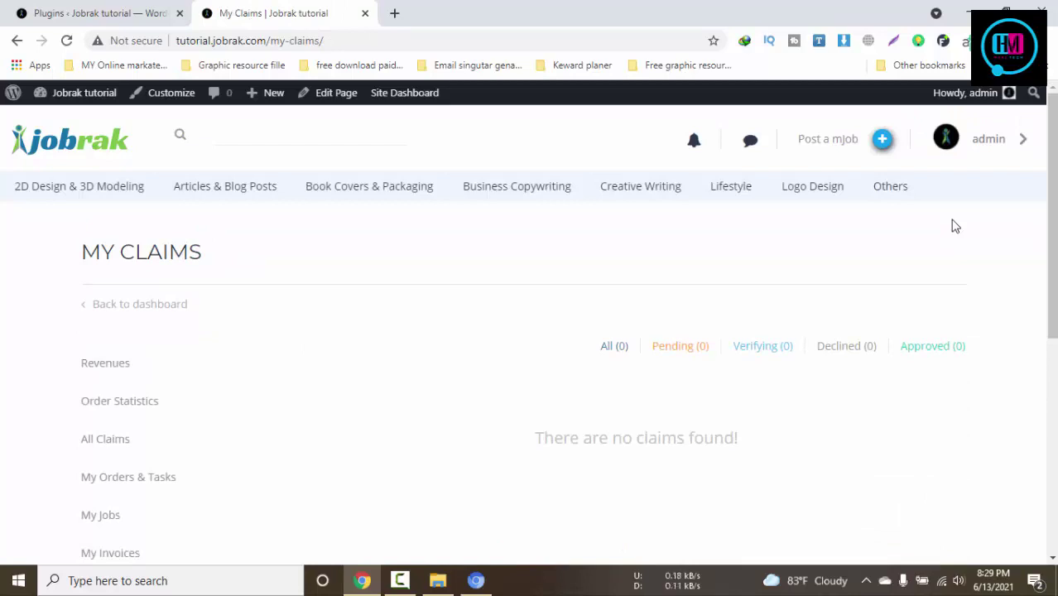
pyautogui.scroll(-4, 784, 252)
pyautogui.scroll(3, 783, 253)
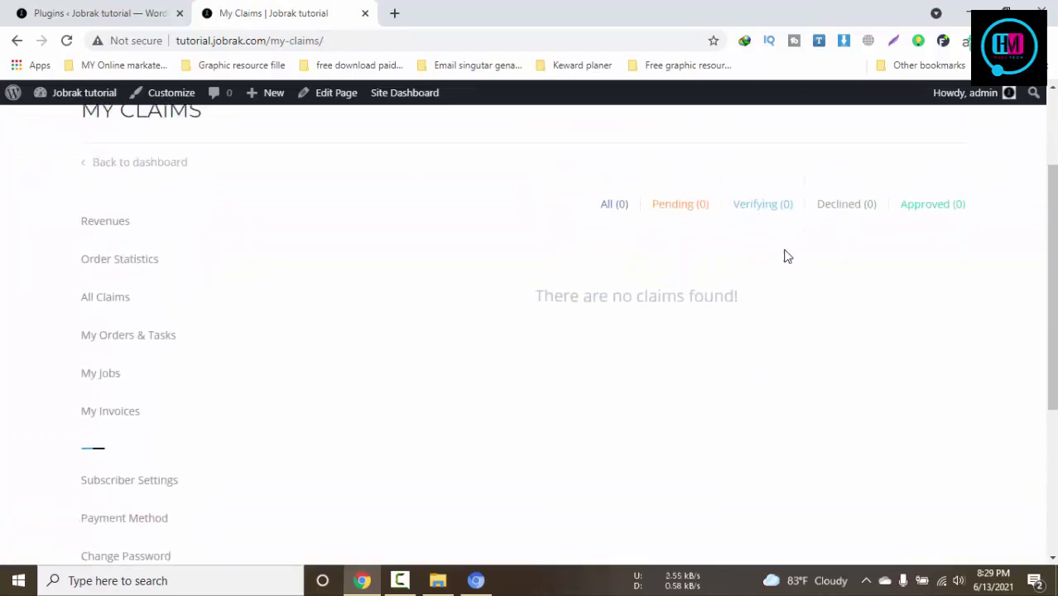
pyautogui.click(100, 364)
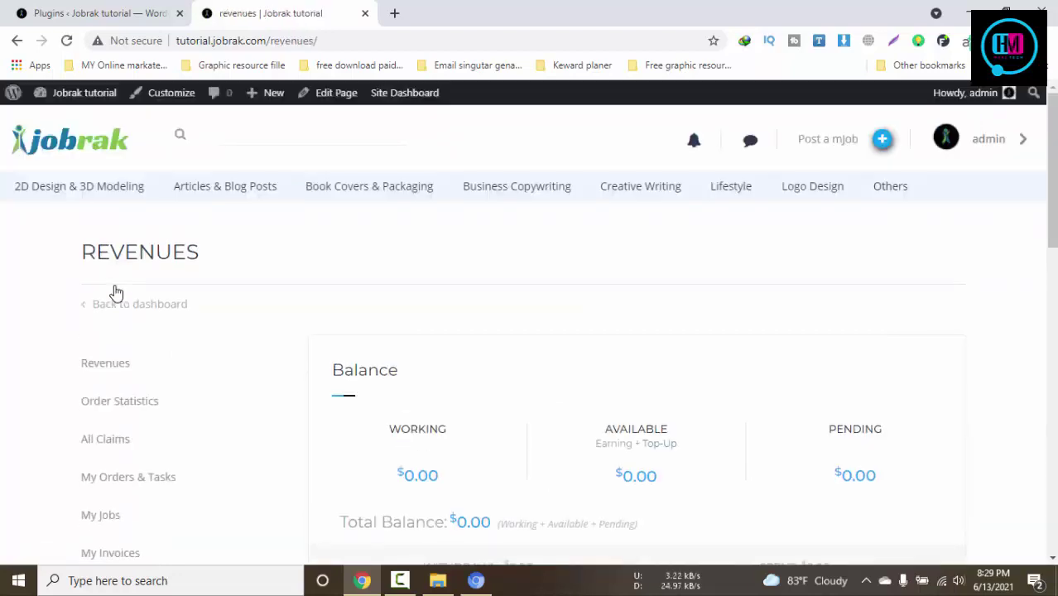
pyautogui.scroll(-6, 304, 285)
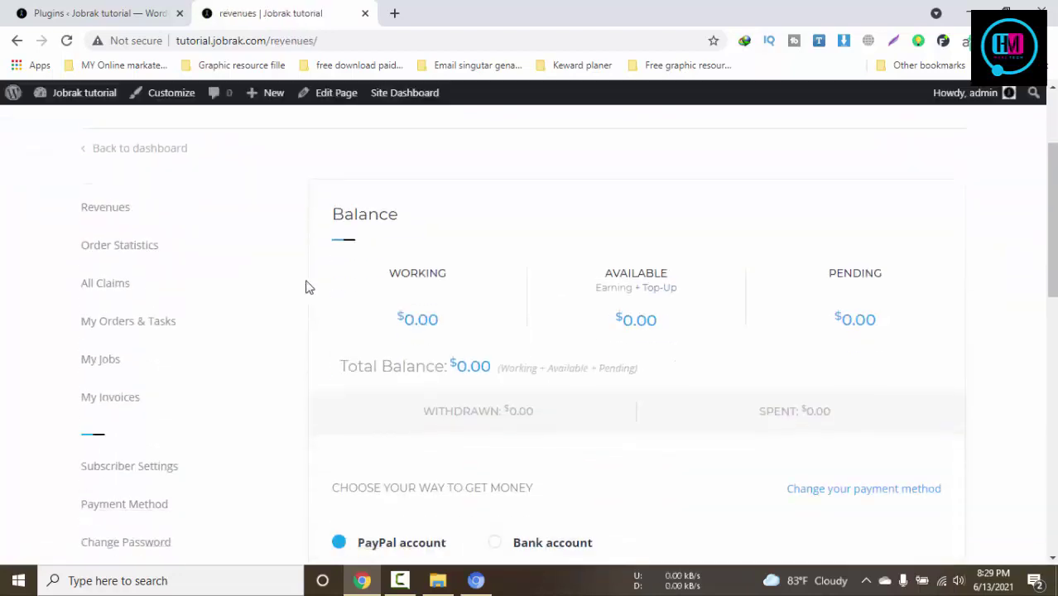
pyautogui.scroll(-4, 305, 287)
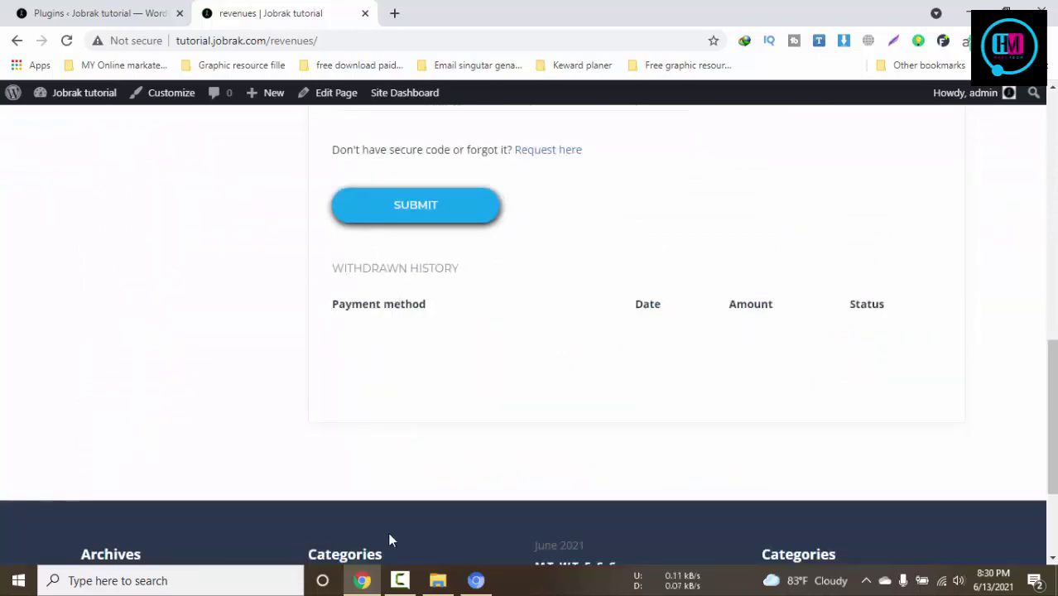
# Close the Revenues and WordPress Plugins tabs, leaving only a blank Google new tab
pyautogui.click(93, 10)
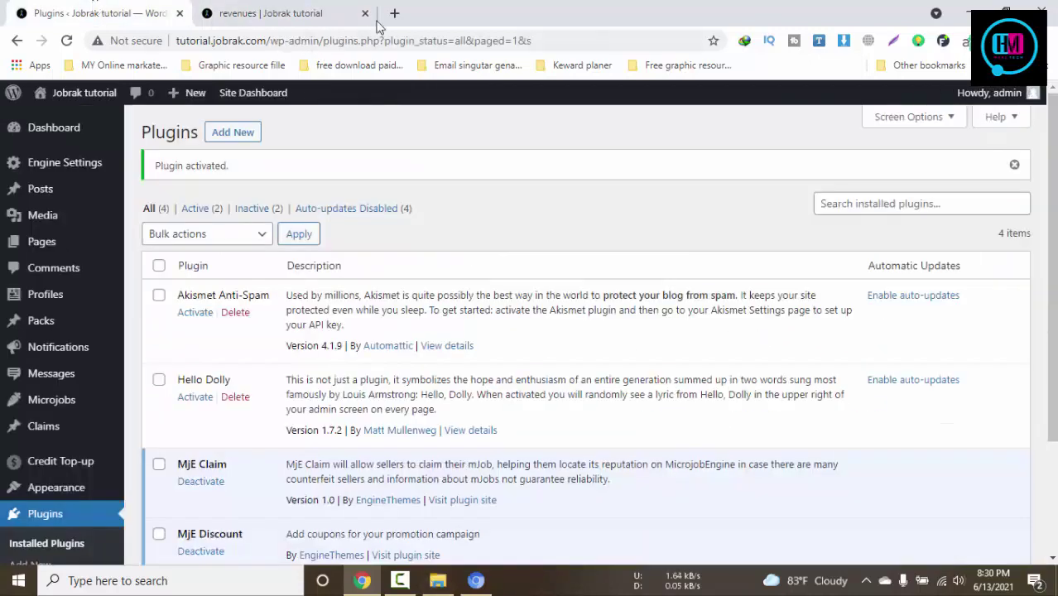
pyautogui.click(274, 17)
pyautogui.click(361, 13)
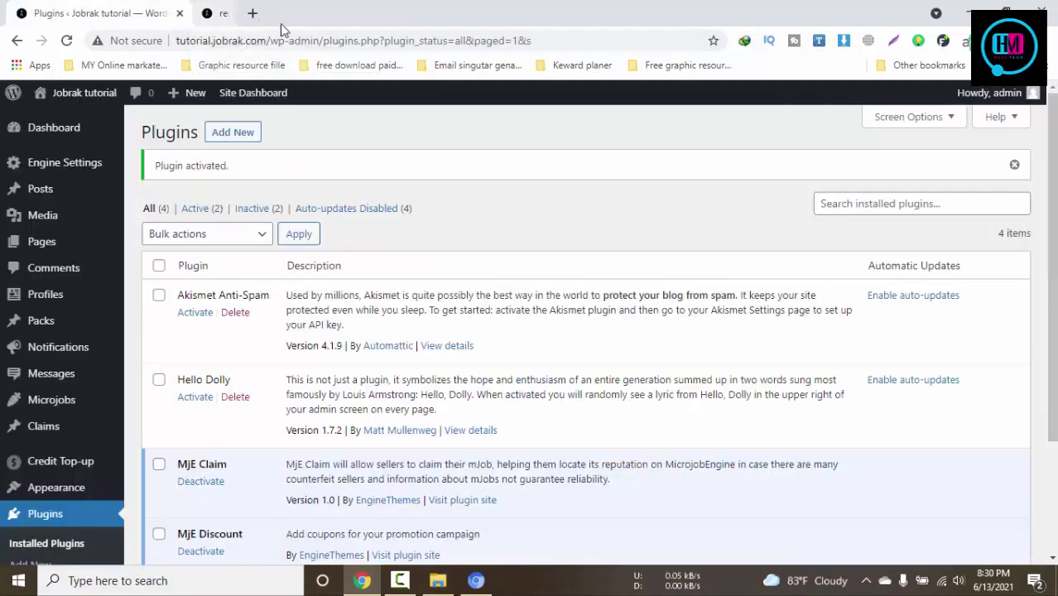
pyautogui.click(209, 13)
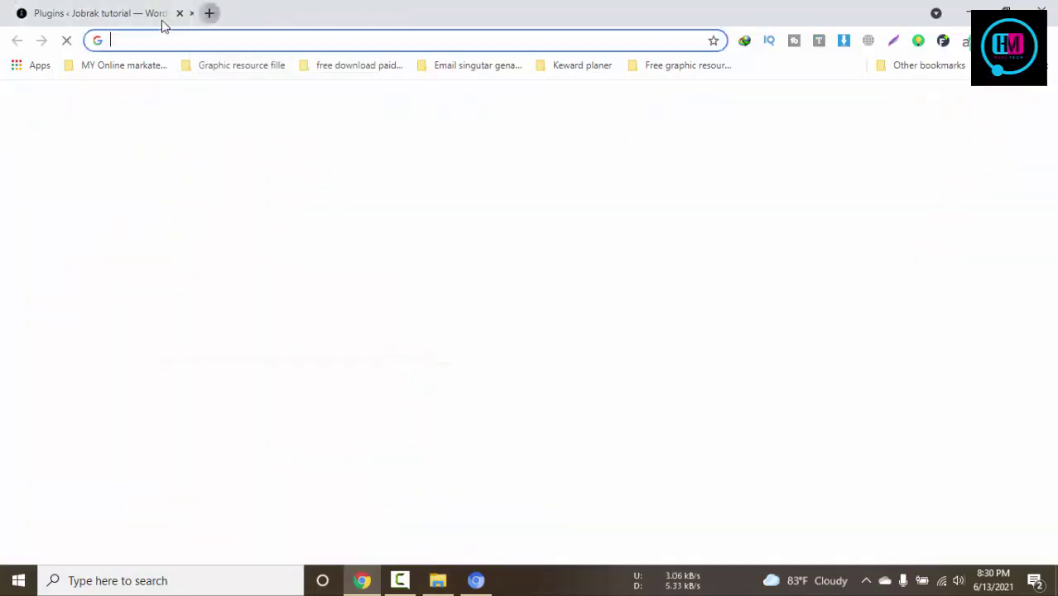
pyautogui.click(179, 14)
pyautogui.click(399, 580)
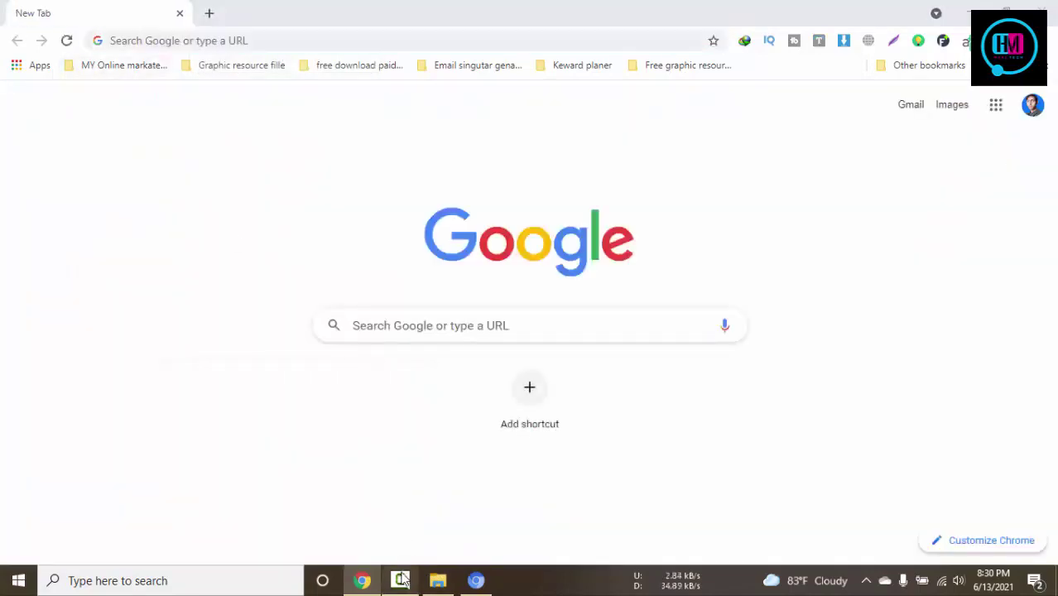